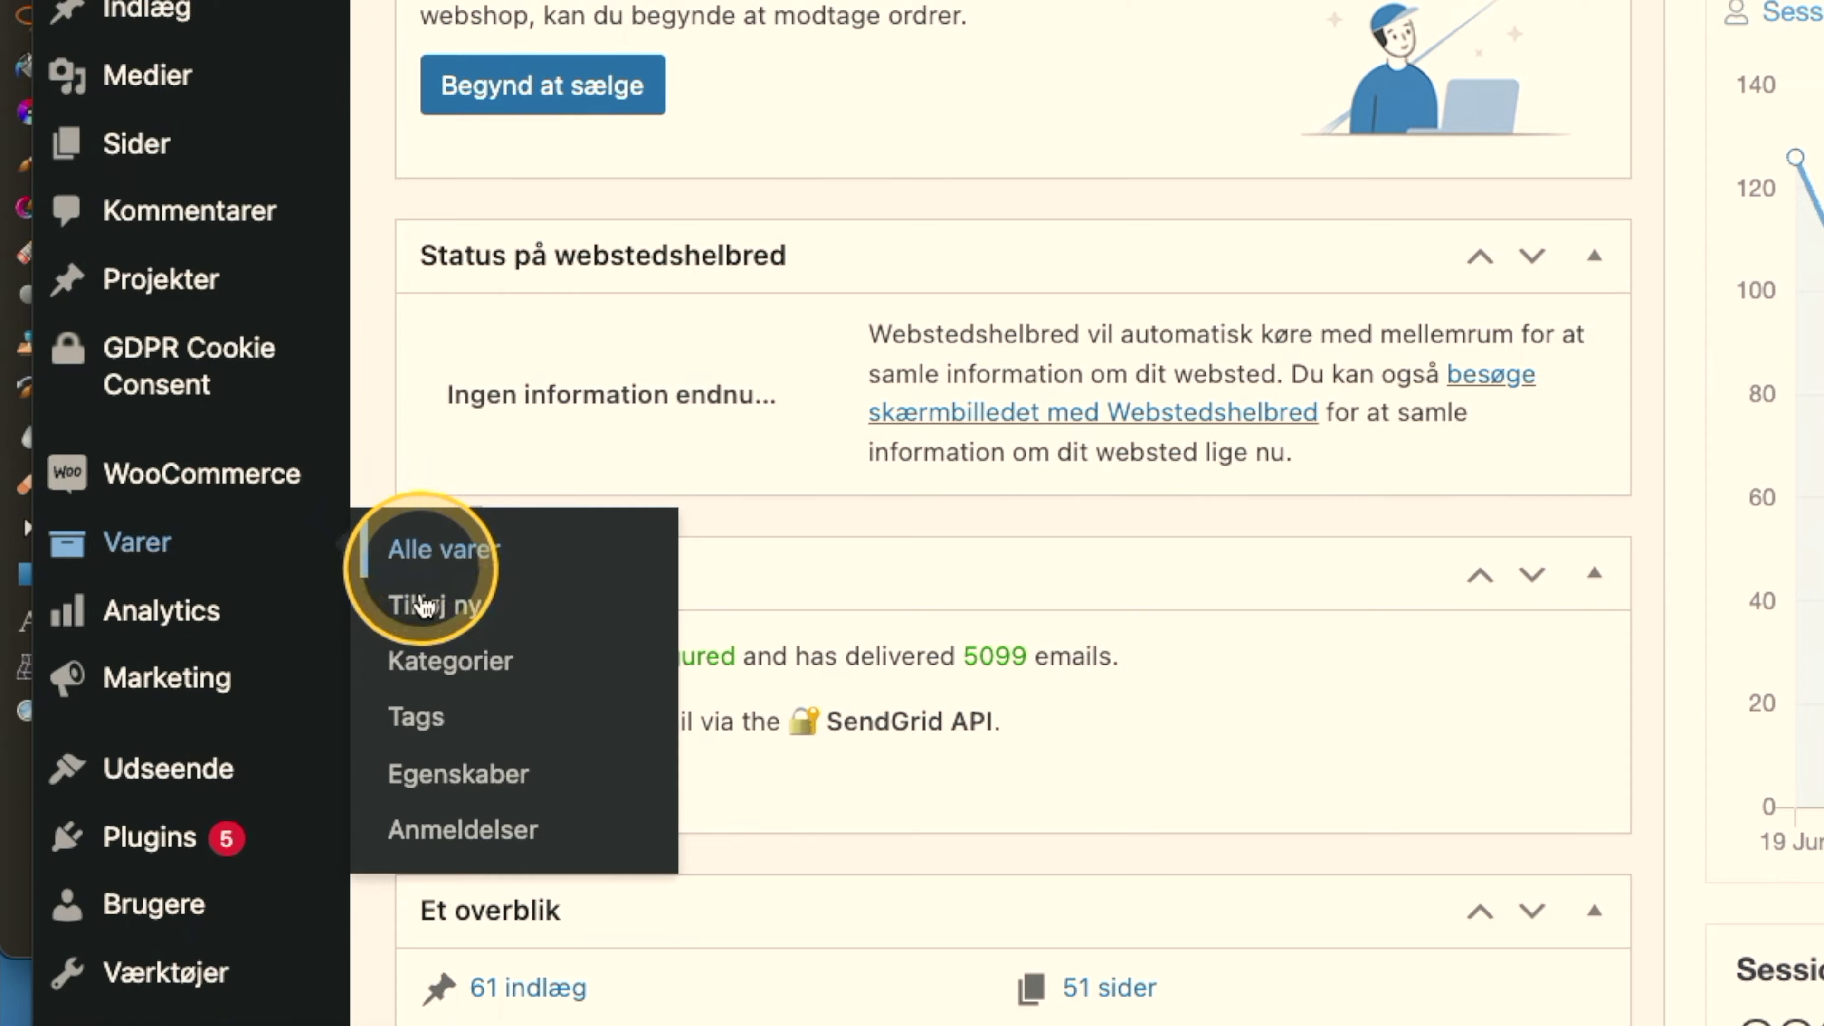
Add a new product attribute named "Test" on the Egenskaber page for products.
{"action": "left_click", "coordinate": [438, 774]}
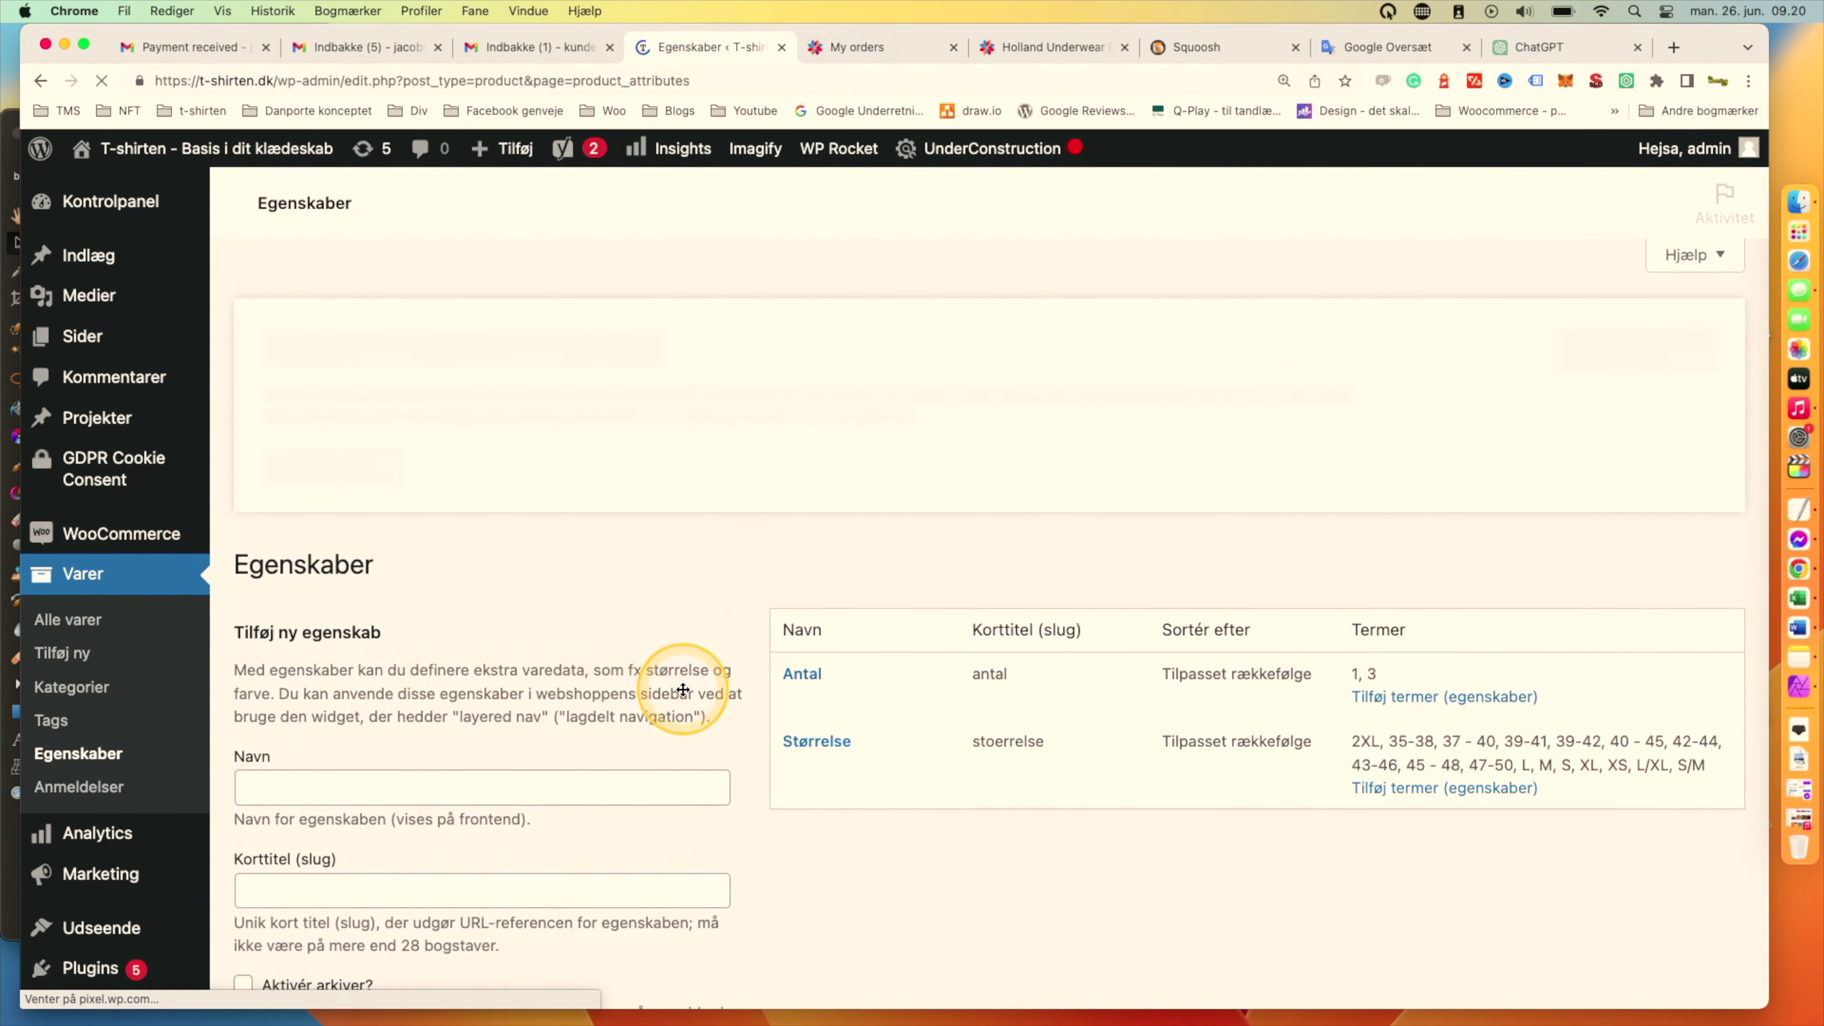
{"action": "scroll", "coordinate": [896, 612], "scroll_direction": "down", "scroll_amount": 3}
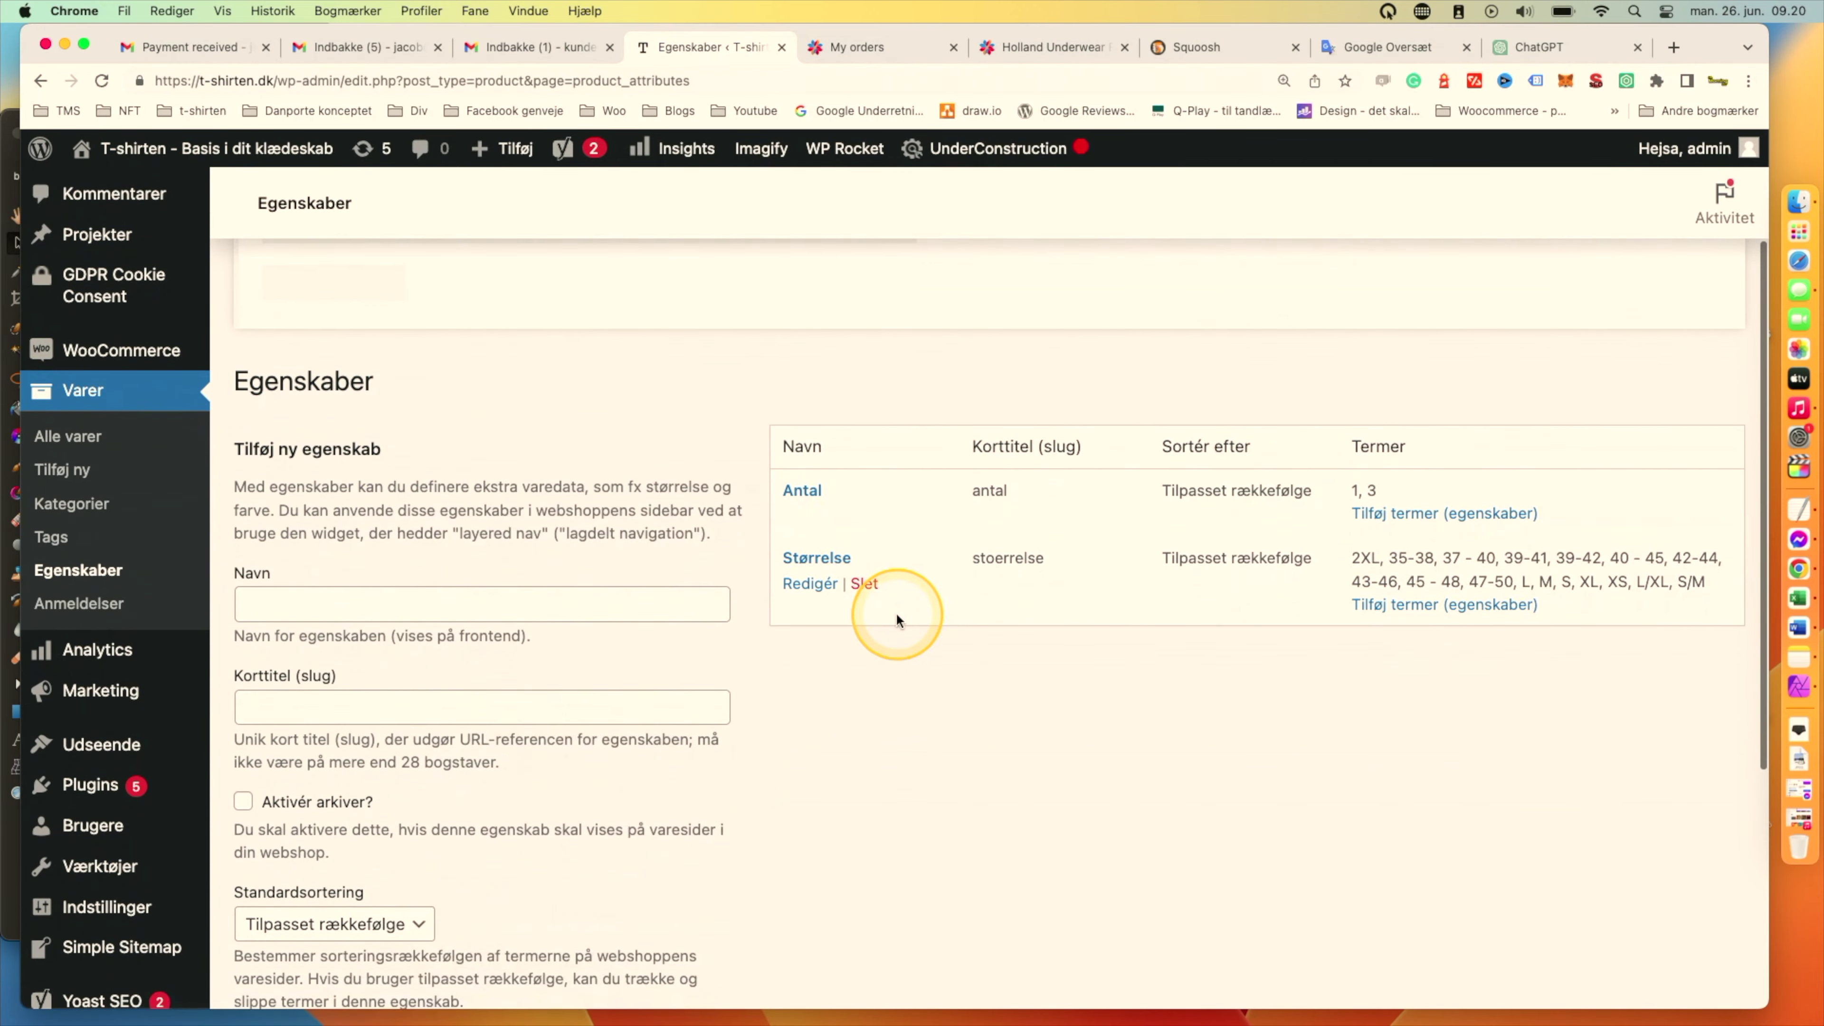
{"action": "left_click", "coordinate": [545, 612]}
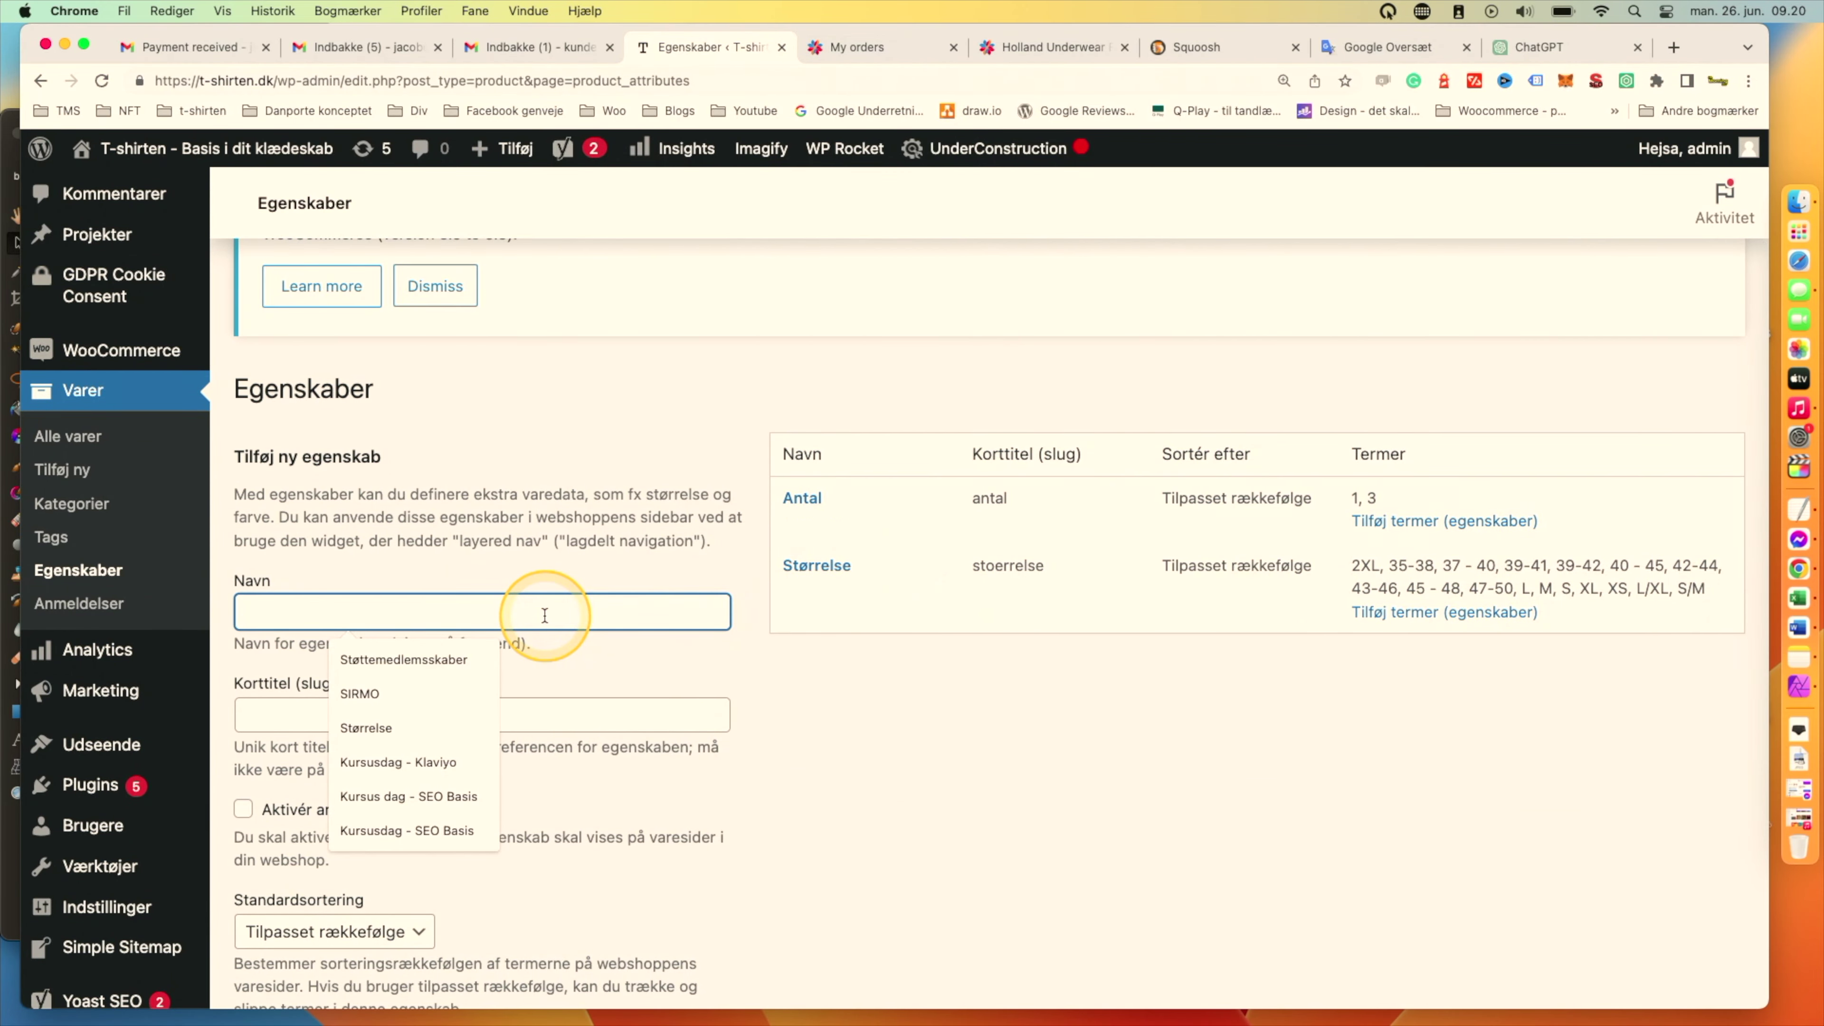
{"action": "type", "text": "Test"}
{"action": "scroll", "coordinate": [522, 616], "scroll_direction": "down", "scroll_amount": 6}
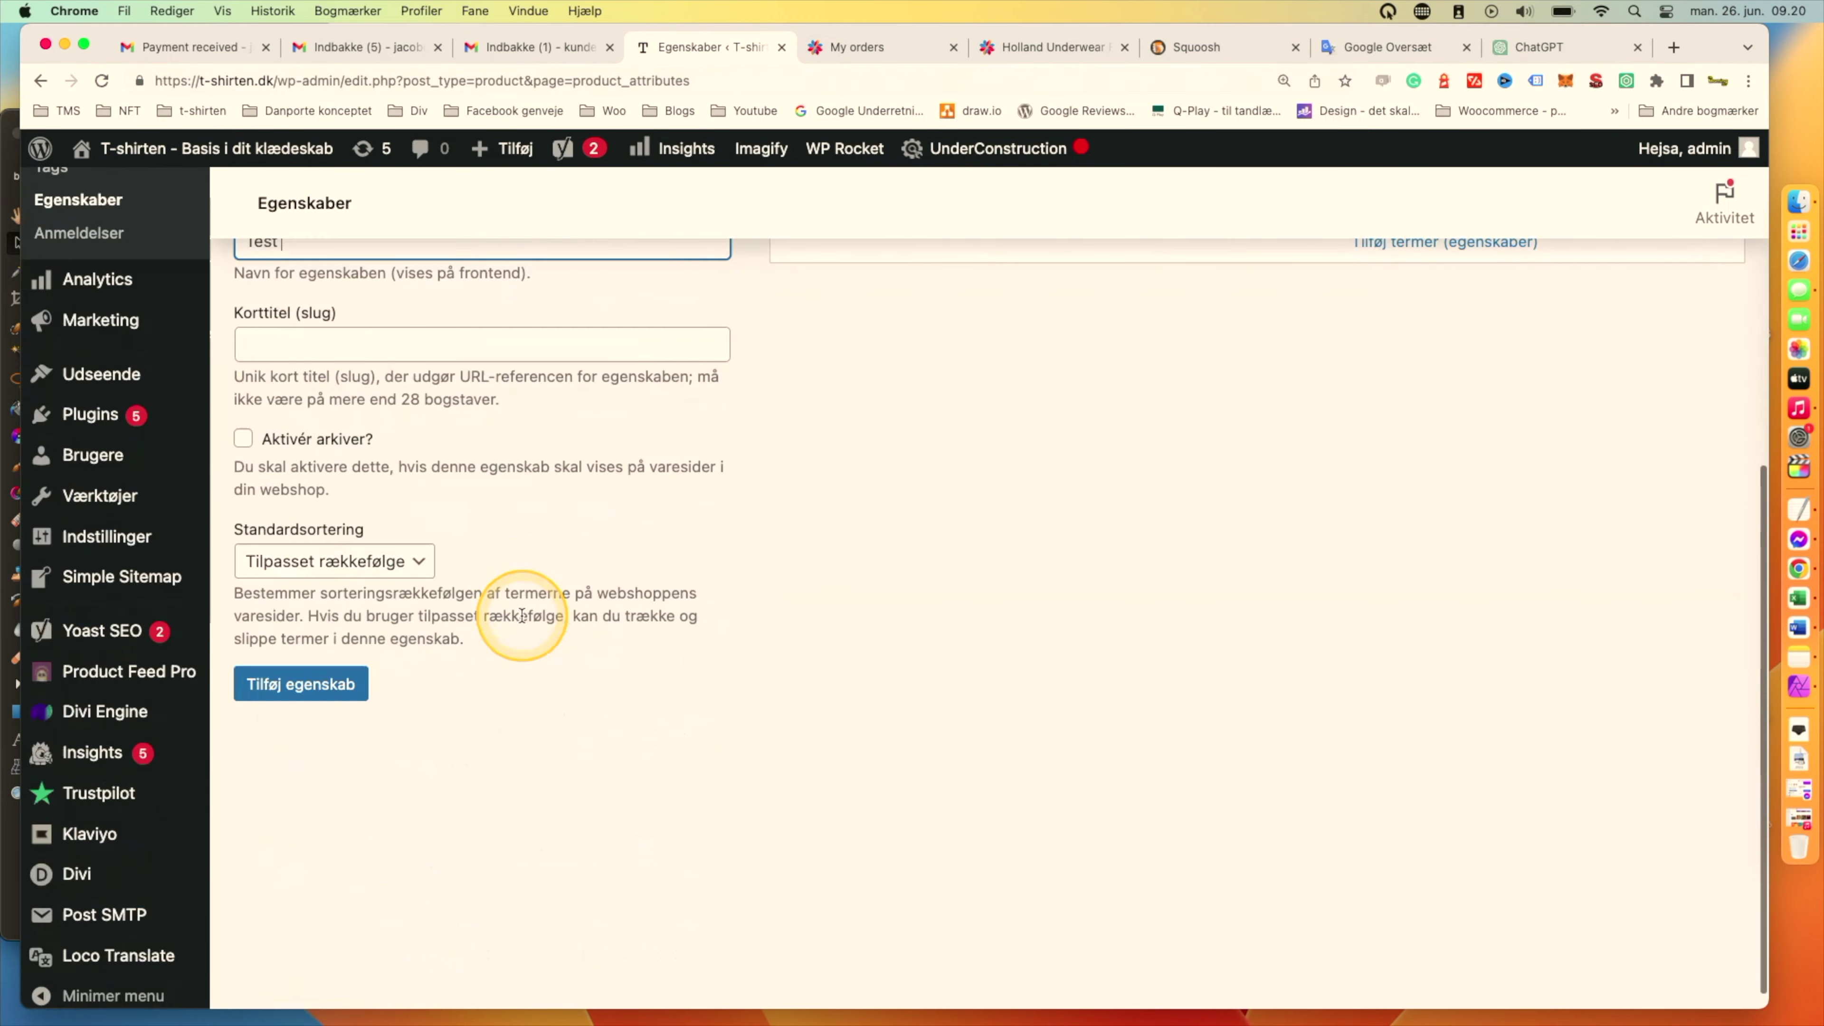
{"action": "left_click", "coordinate": [352, 667]}
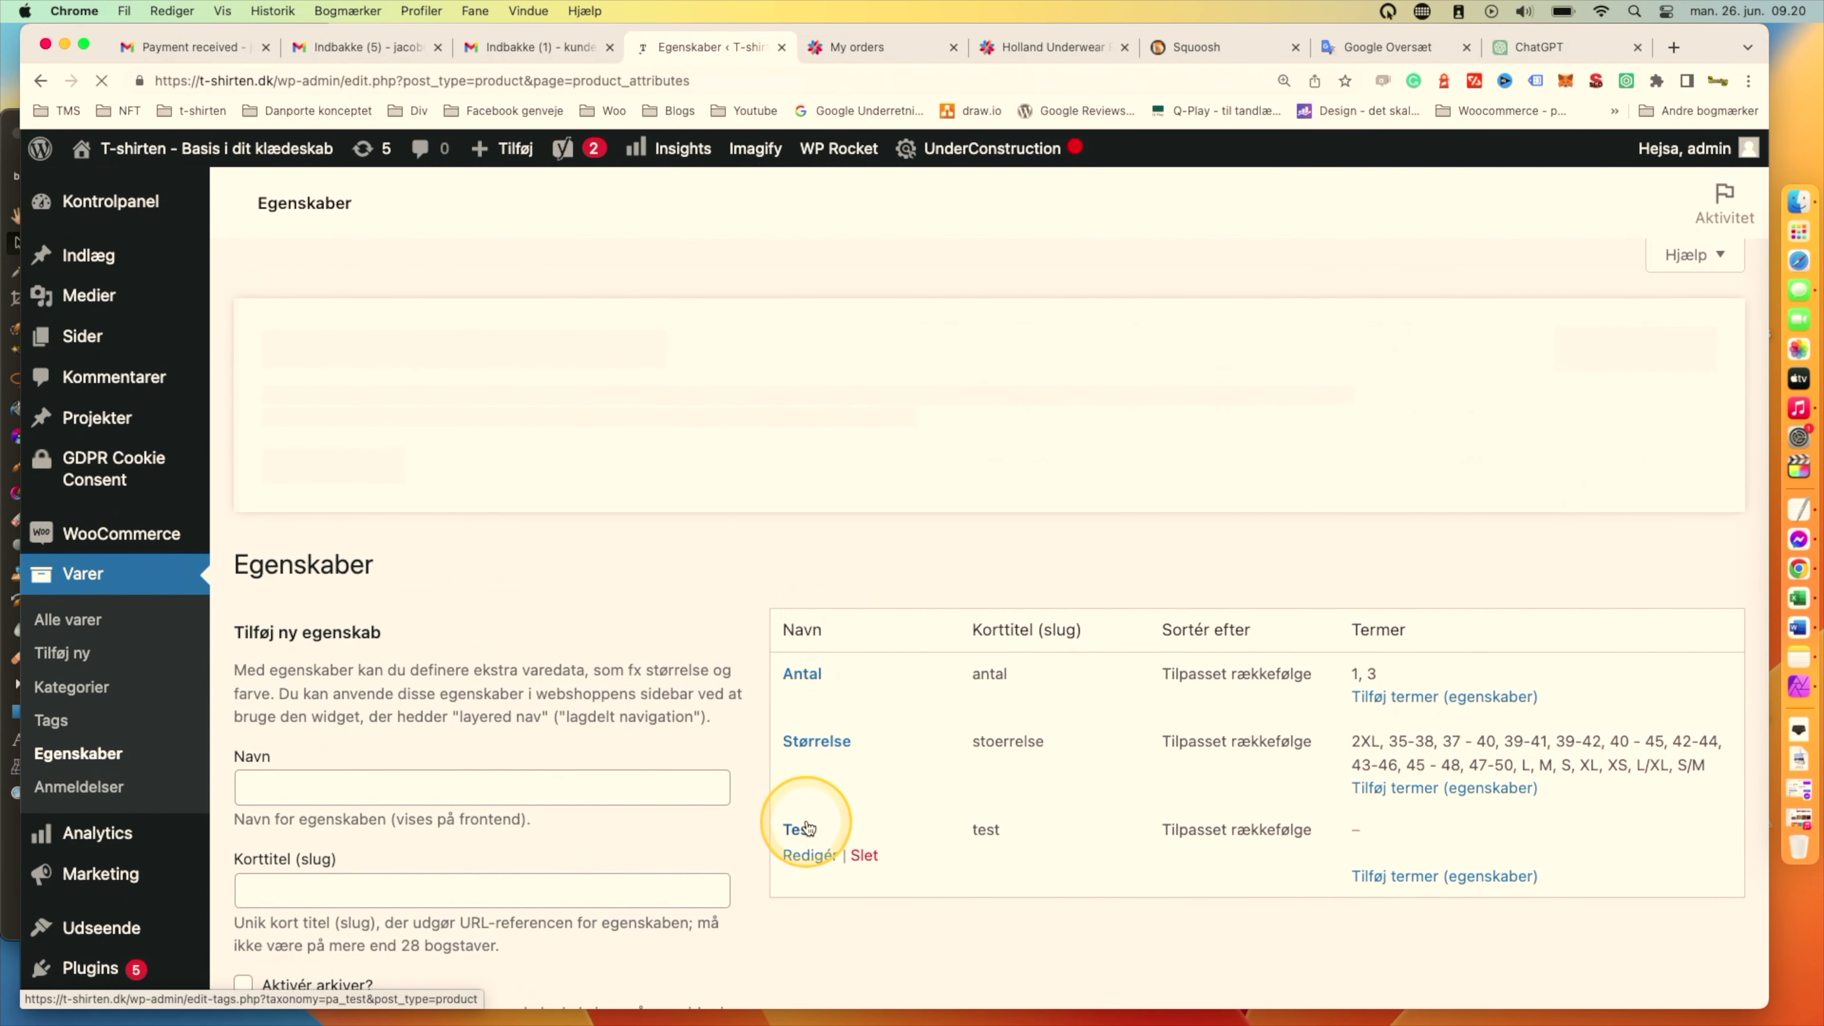
Add the term "xxl" to the Test attribute.
{"action": "scroll", "coordinate": [808, 828], "scroll_direction": "down", "scroll_amount": 2}
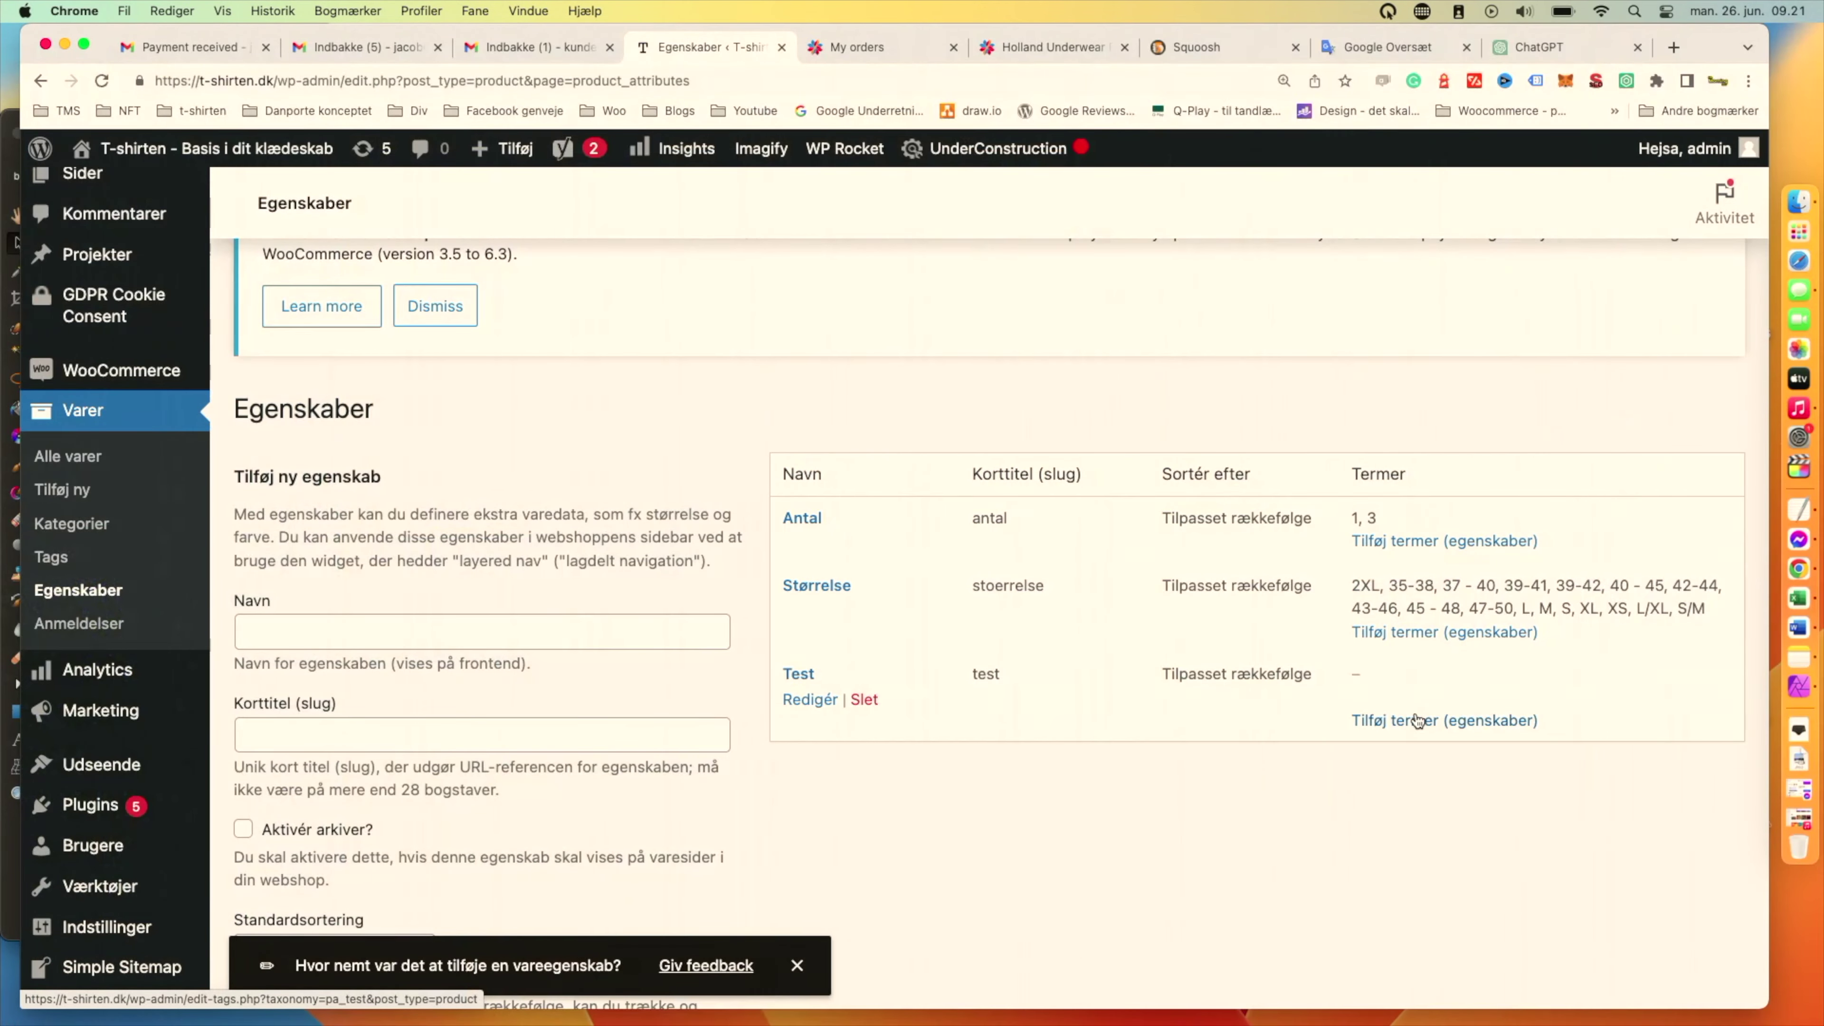
{"action": "left_click", "coordinate": [1417, 721]}
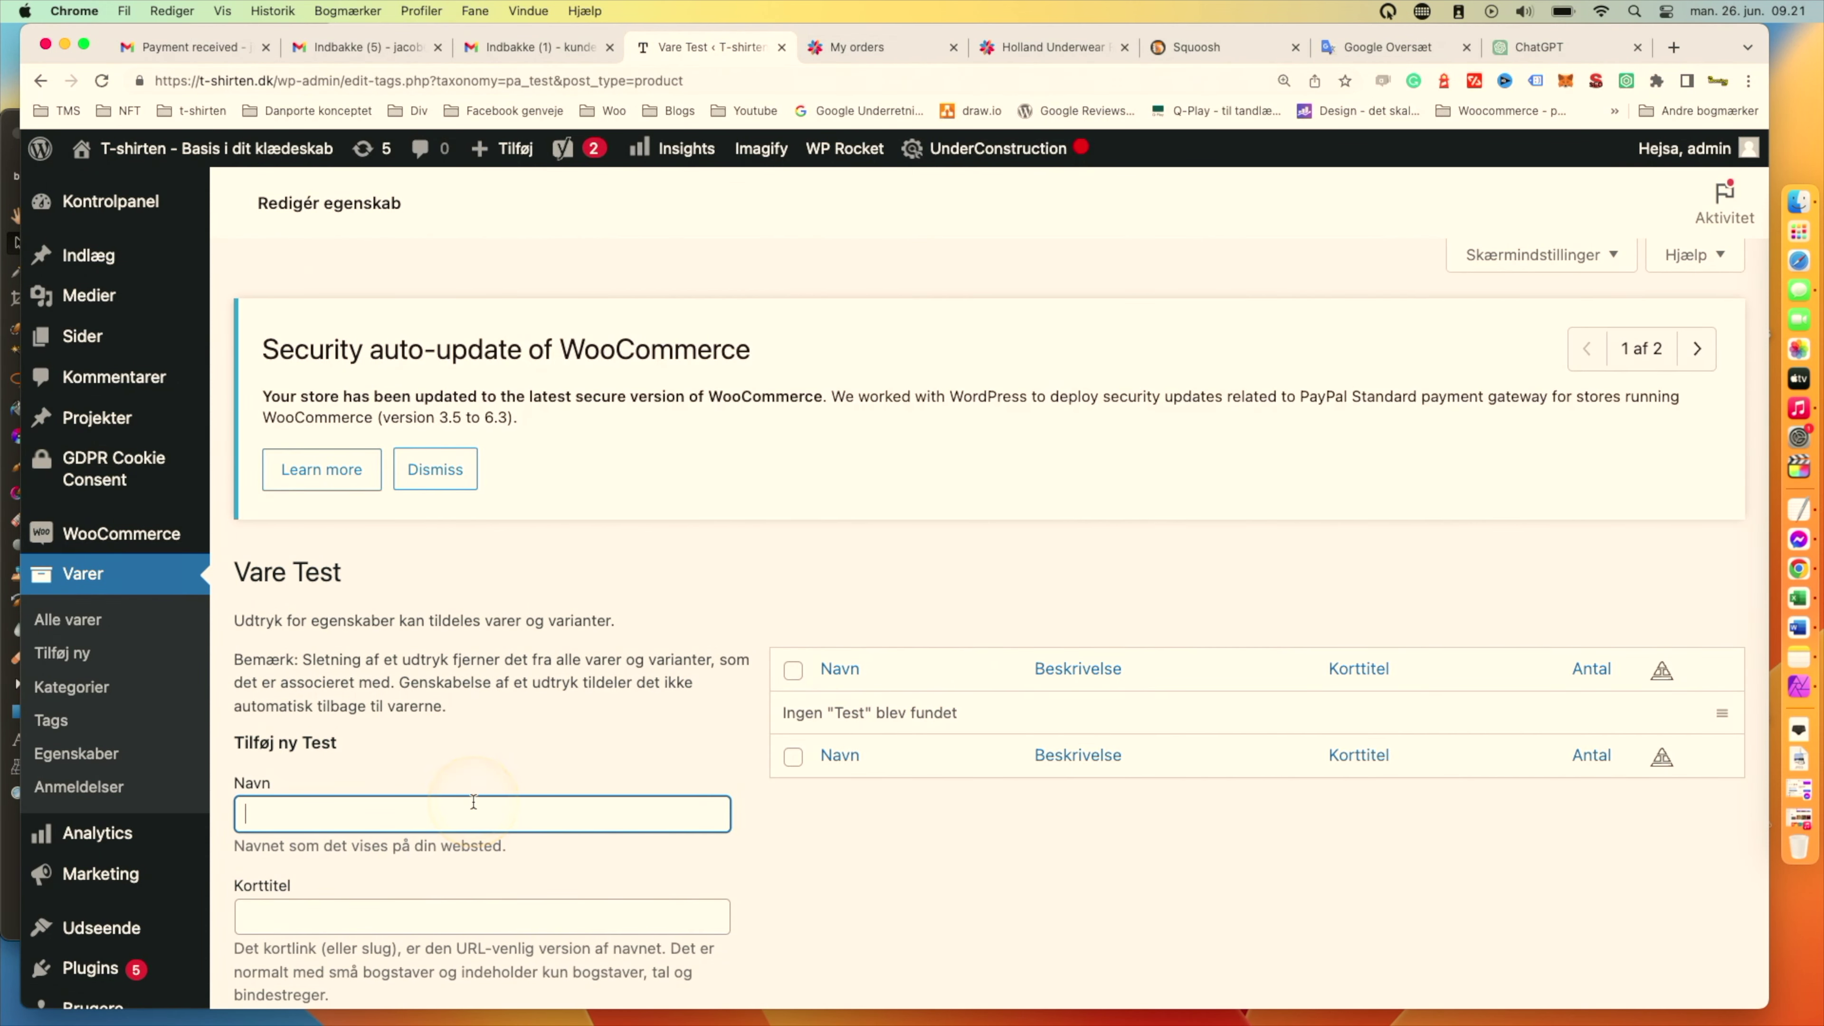
{"action": "scroll", "coordinate": [476, 745], "scroll_direction": "down", "scroll_amount": 8}
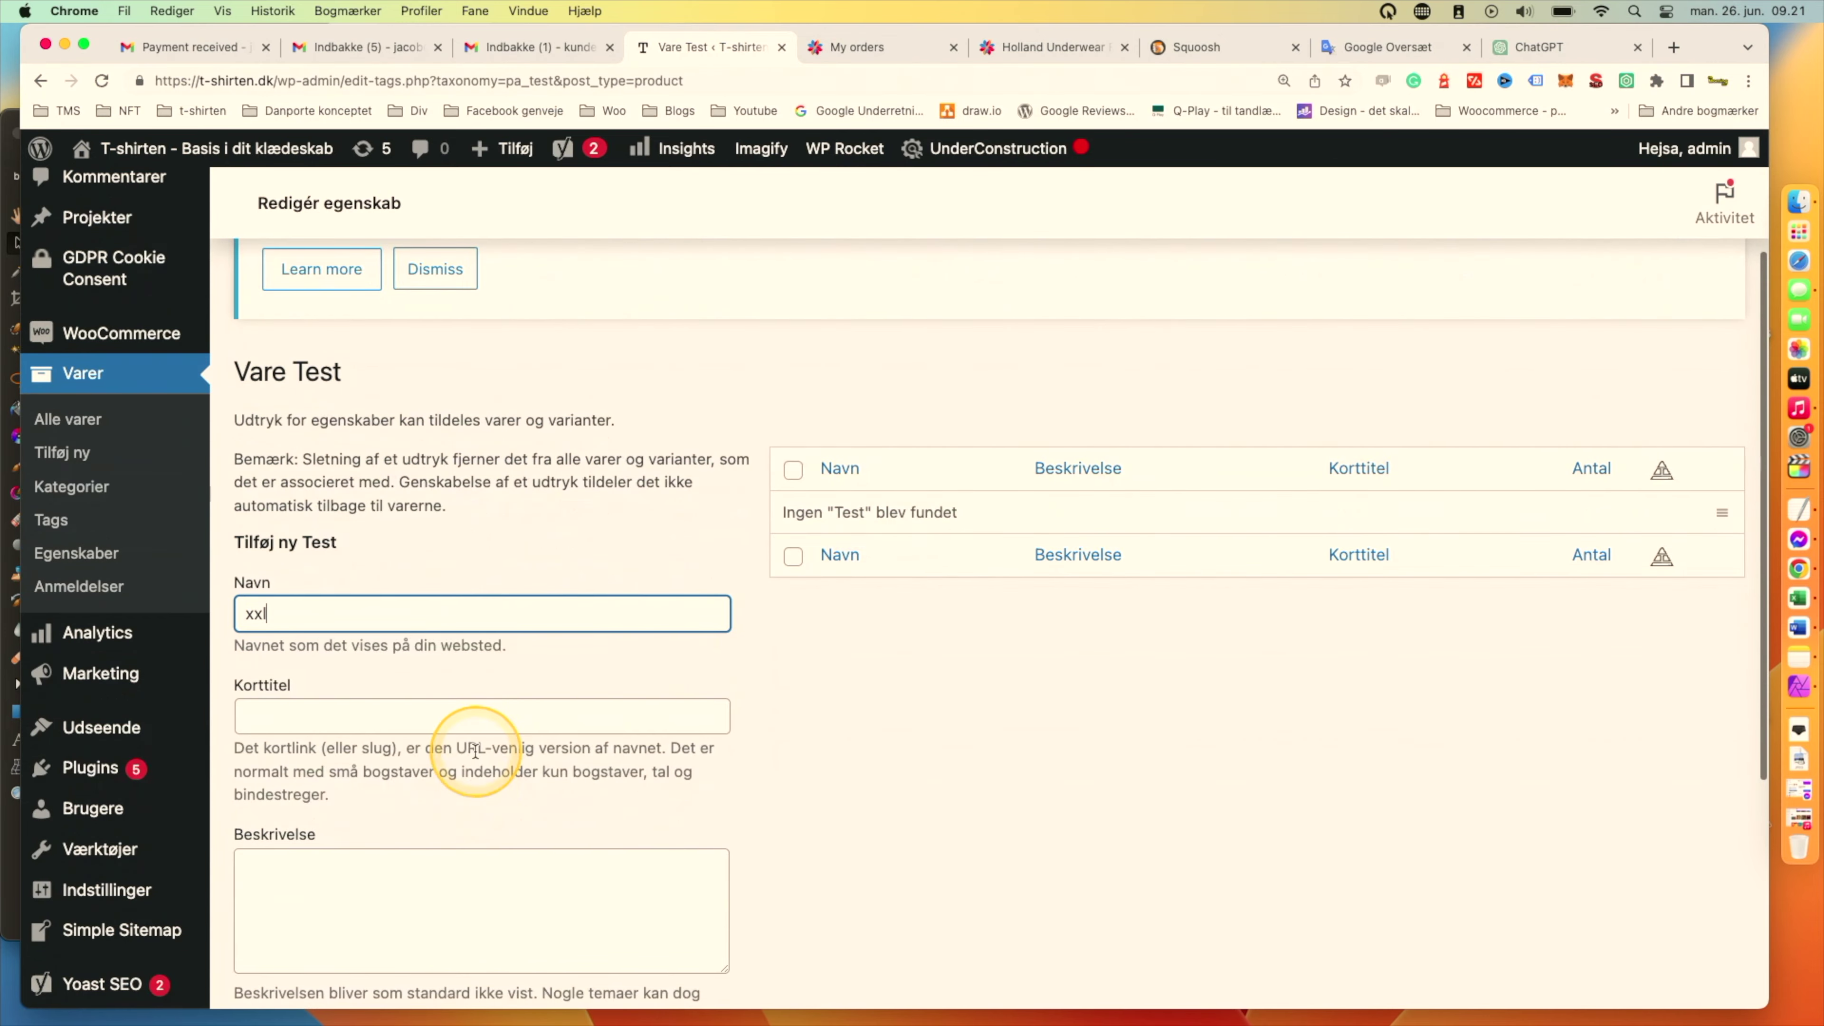
{"action": "left_click", "coordinate": [324, 711]}
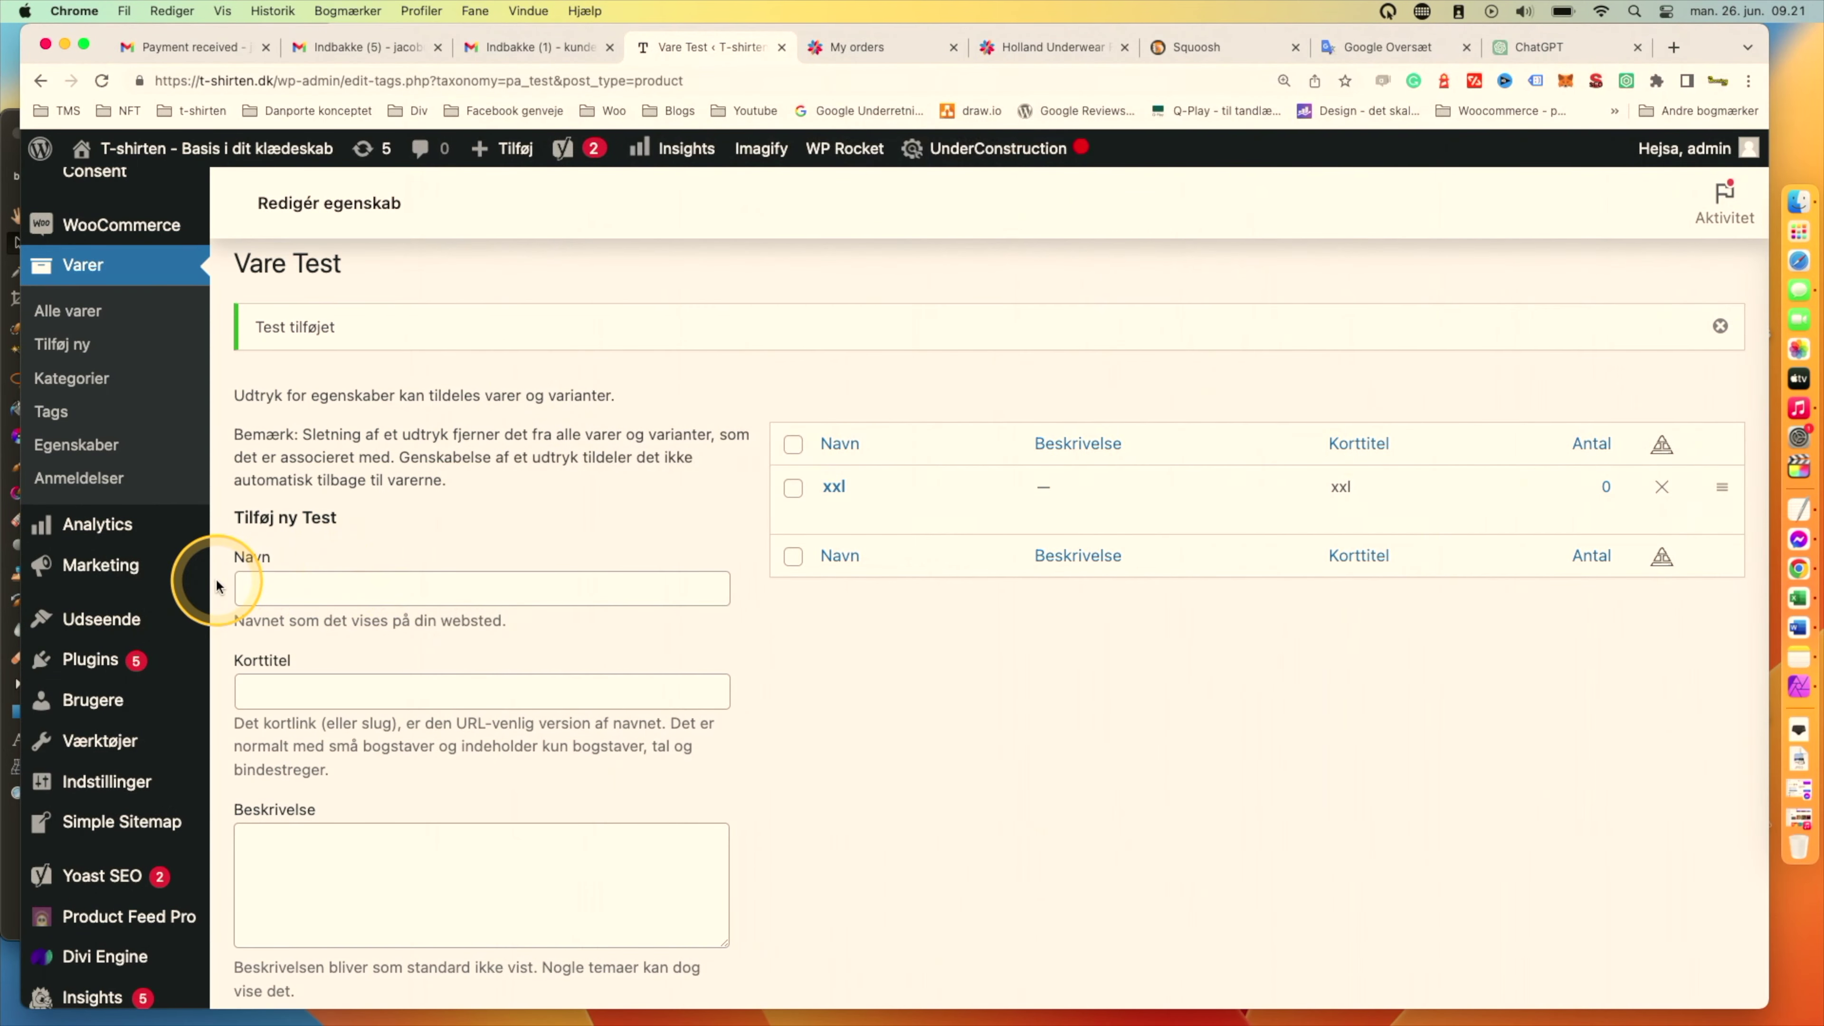
Review the Holland Underwear product page for the black cotton panties and copy the name "FINE WOMAN® Cotton Panties" from its title.
{"action": "mouse_move", "coordinate": [206, 590]}
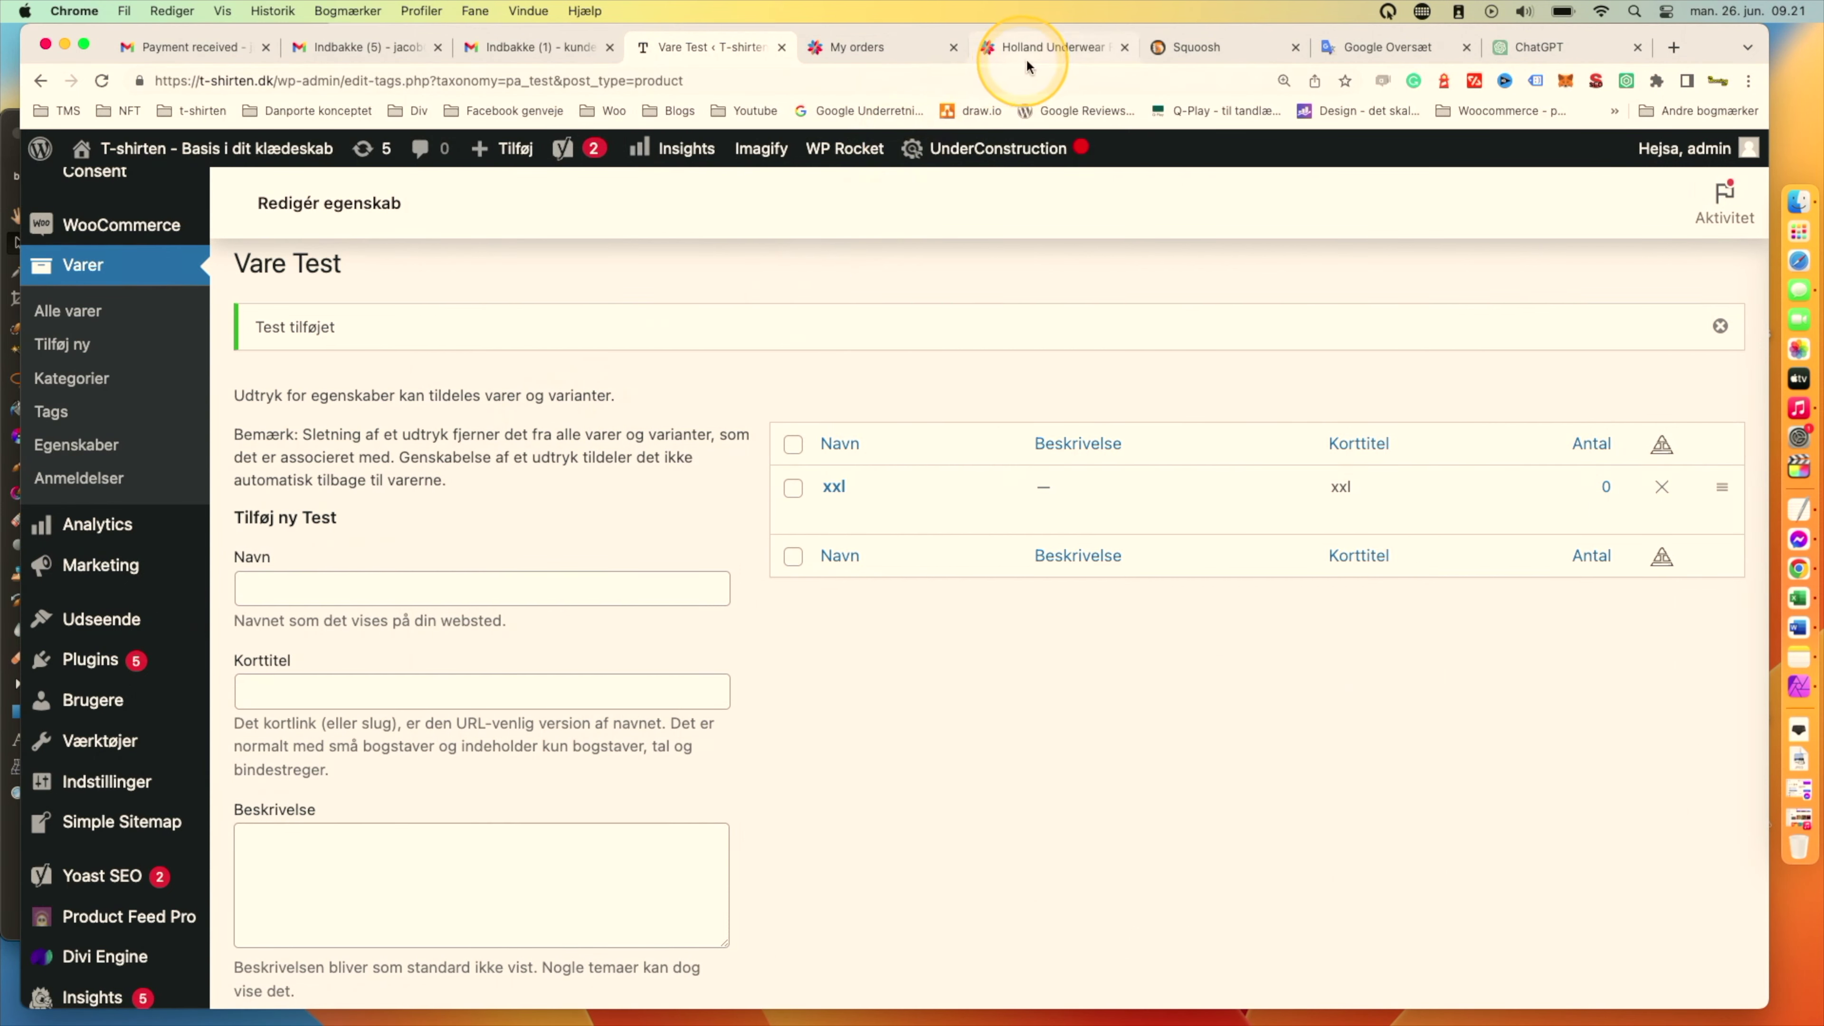
{"action": "left_click", "coordinate": [1062, 49]}
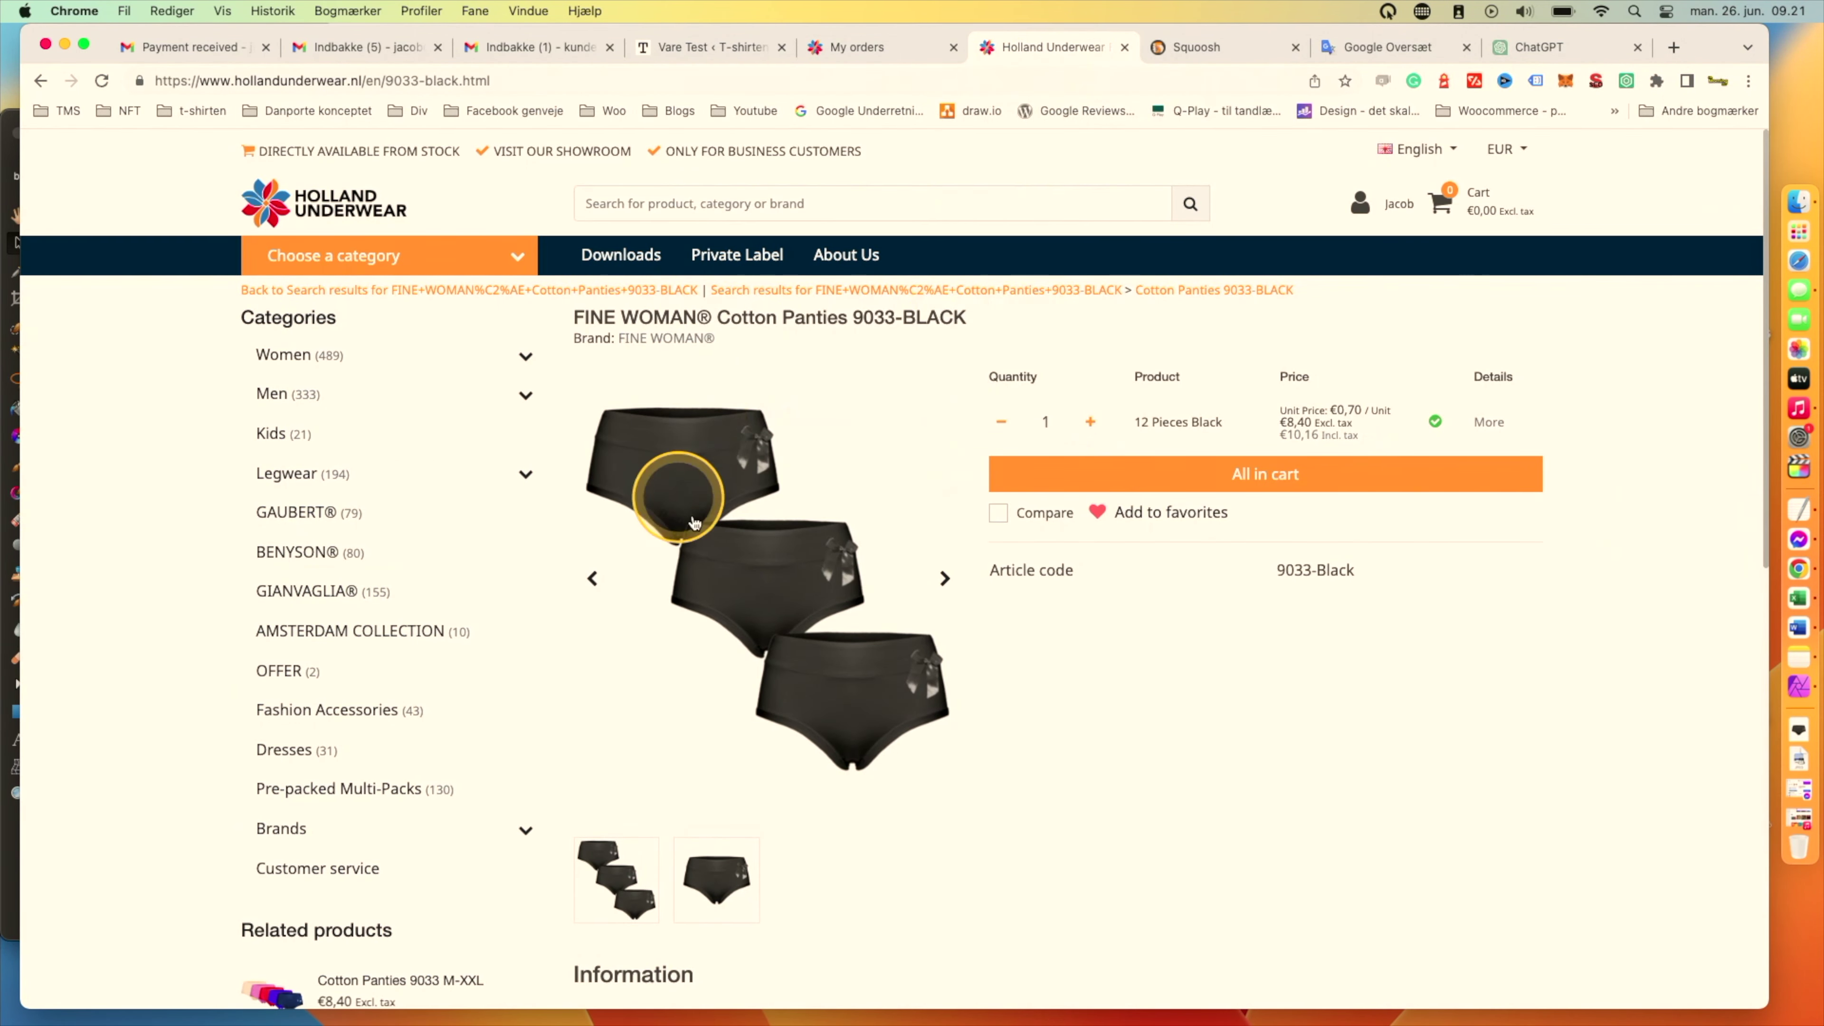
{"action": "scroll", "coordinate": [994, 680], "scroll_direction": "down", "scroll_amount": 3}
{"action": "scroll", "coordinate": [994, 683], "scroll_direction": "down", "scroll_amount": 6}
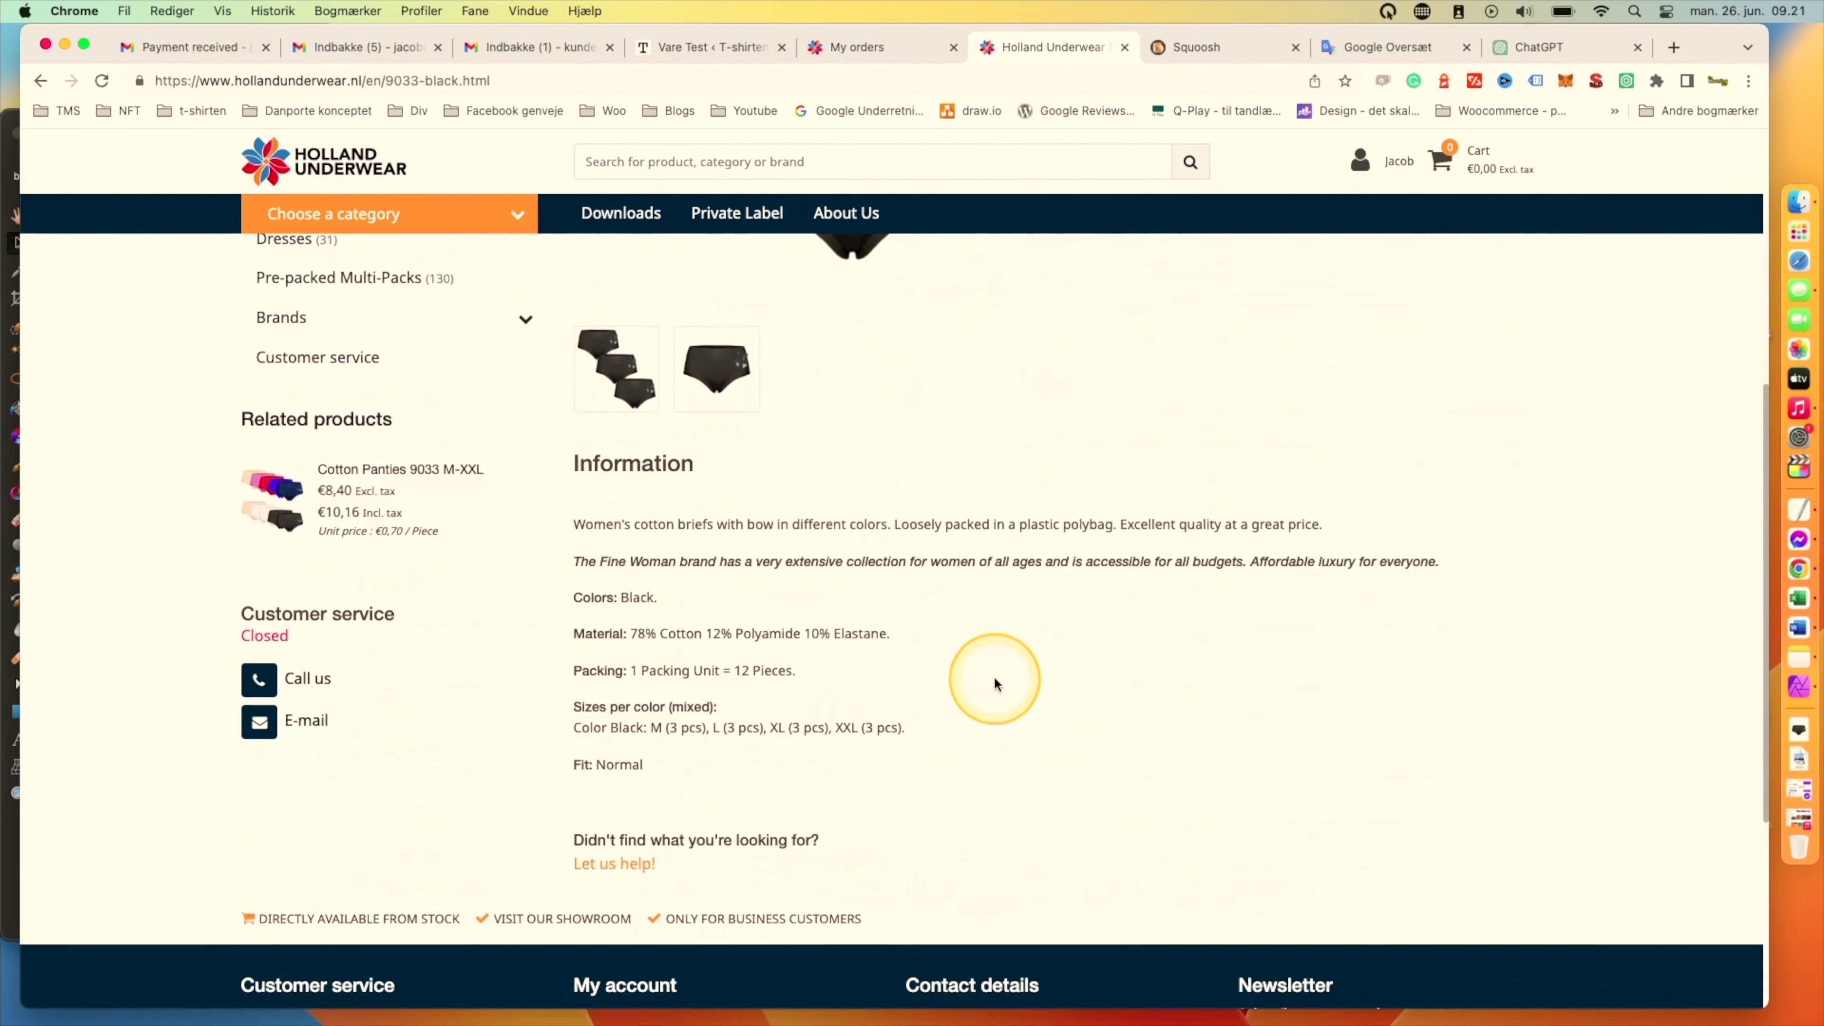
{"action": "scroll", "coordinate": [995, 679], "scroll_direction": "up", "scroll_amount": 5}
{"action": "scroll", "coordinate": [995, 678], "scroll_direction": "up", "scroll_amount": 3}
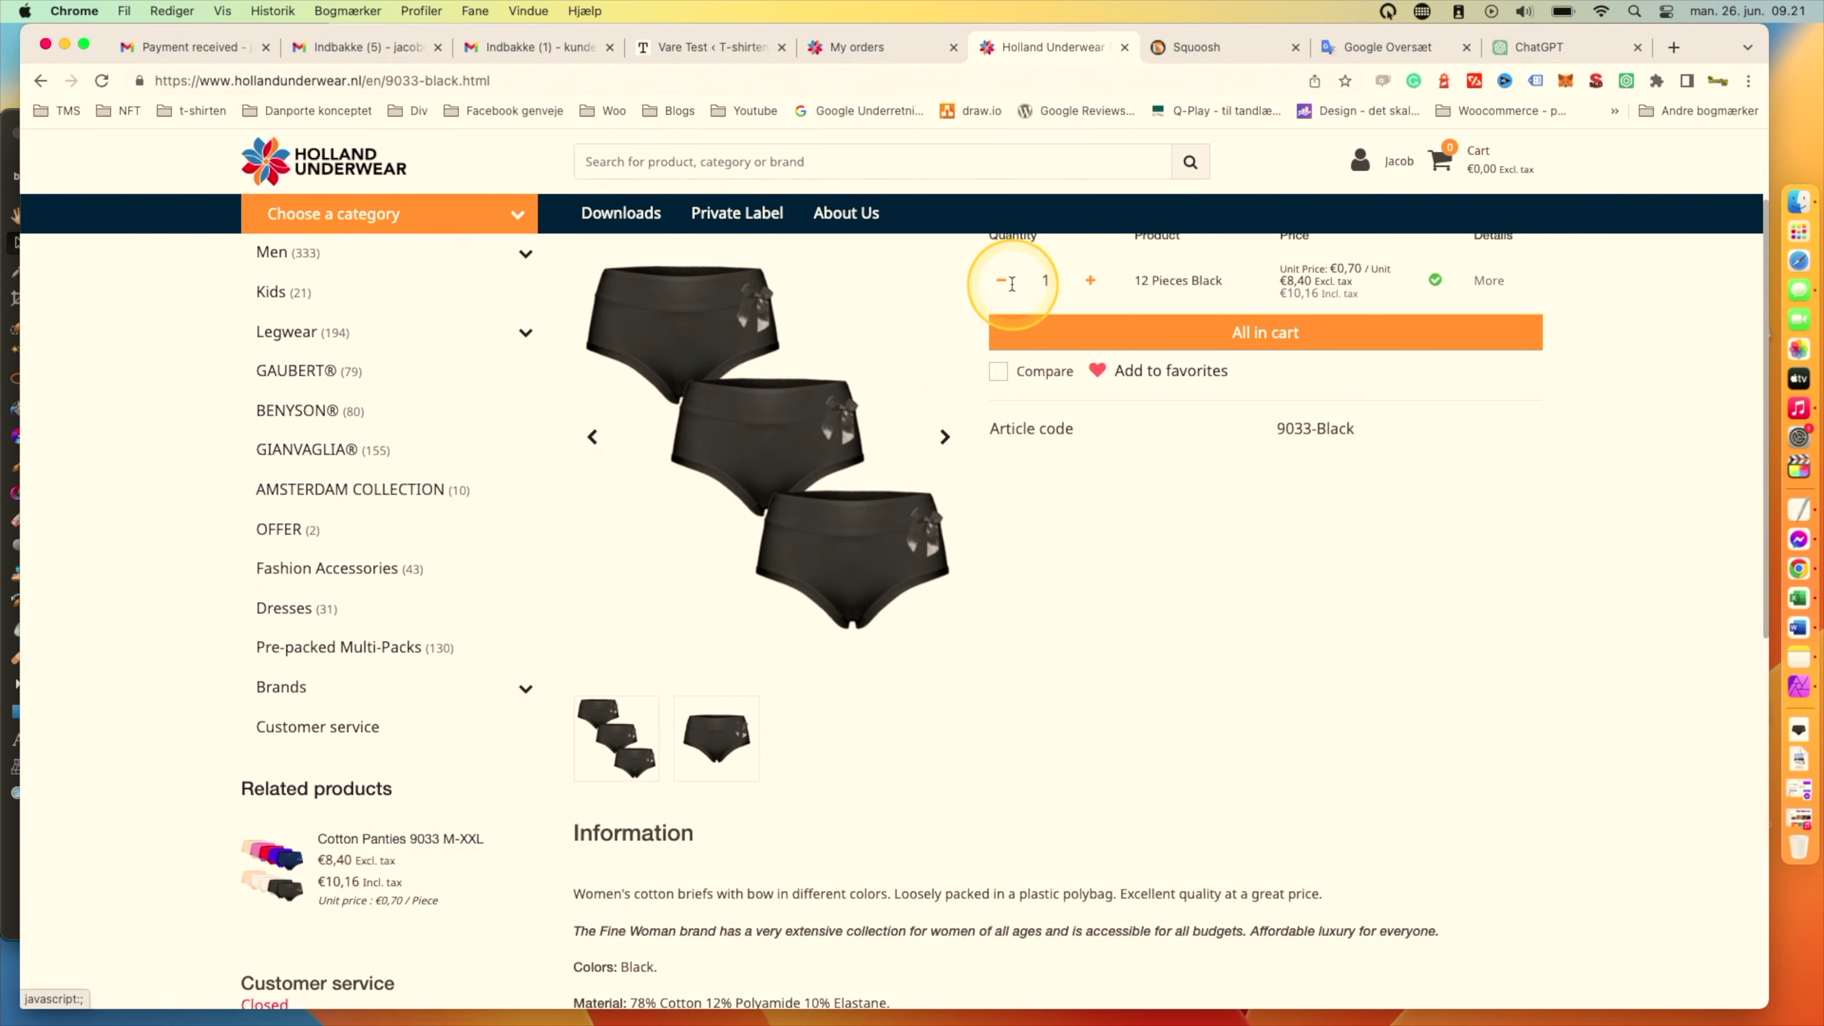
{"action": "scroll", "coordinate": [877, 366], "scroll_direction": "up", "scroll_amount": 3}
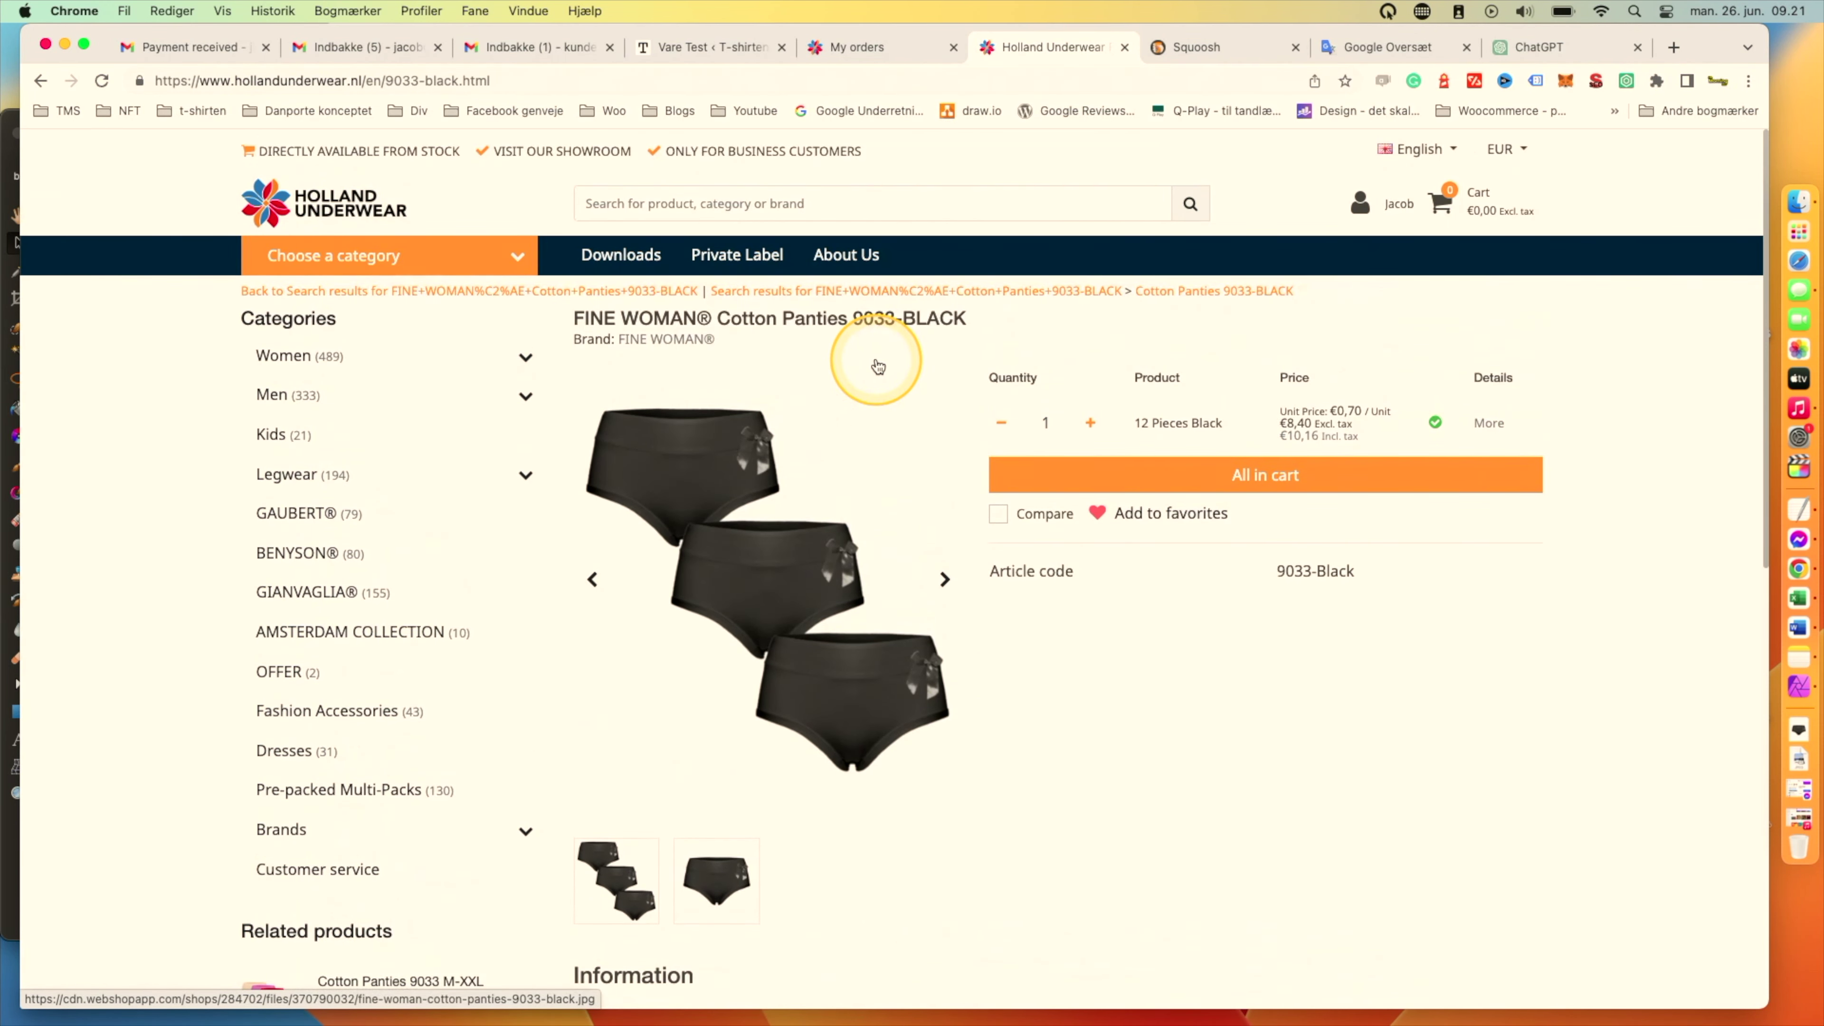
{"action": "left_click_drag", "start_coordinate": [575, 316], "coordinate": [844, 318]}
{"action": "key", "text": "super+c"}
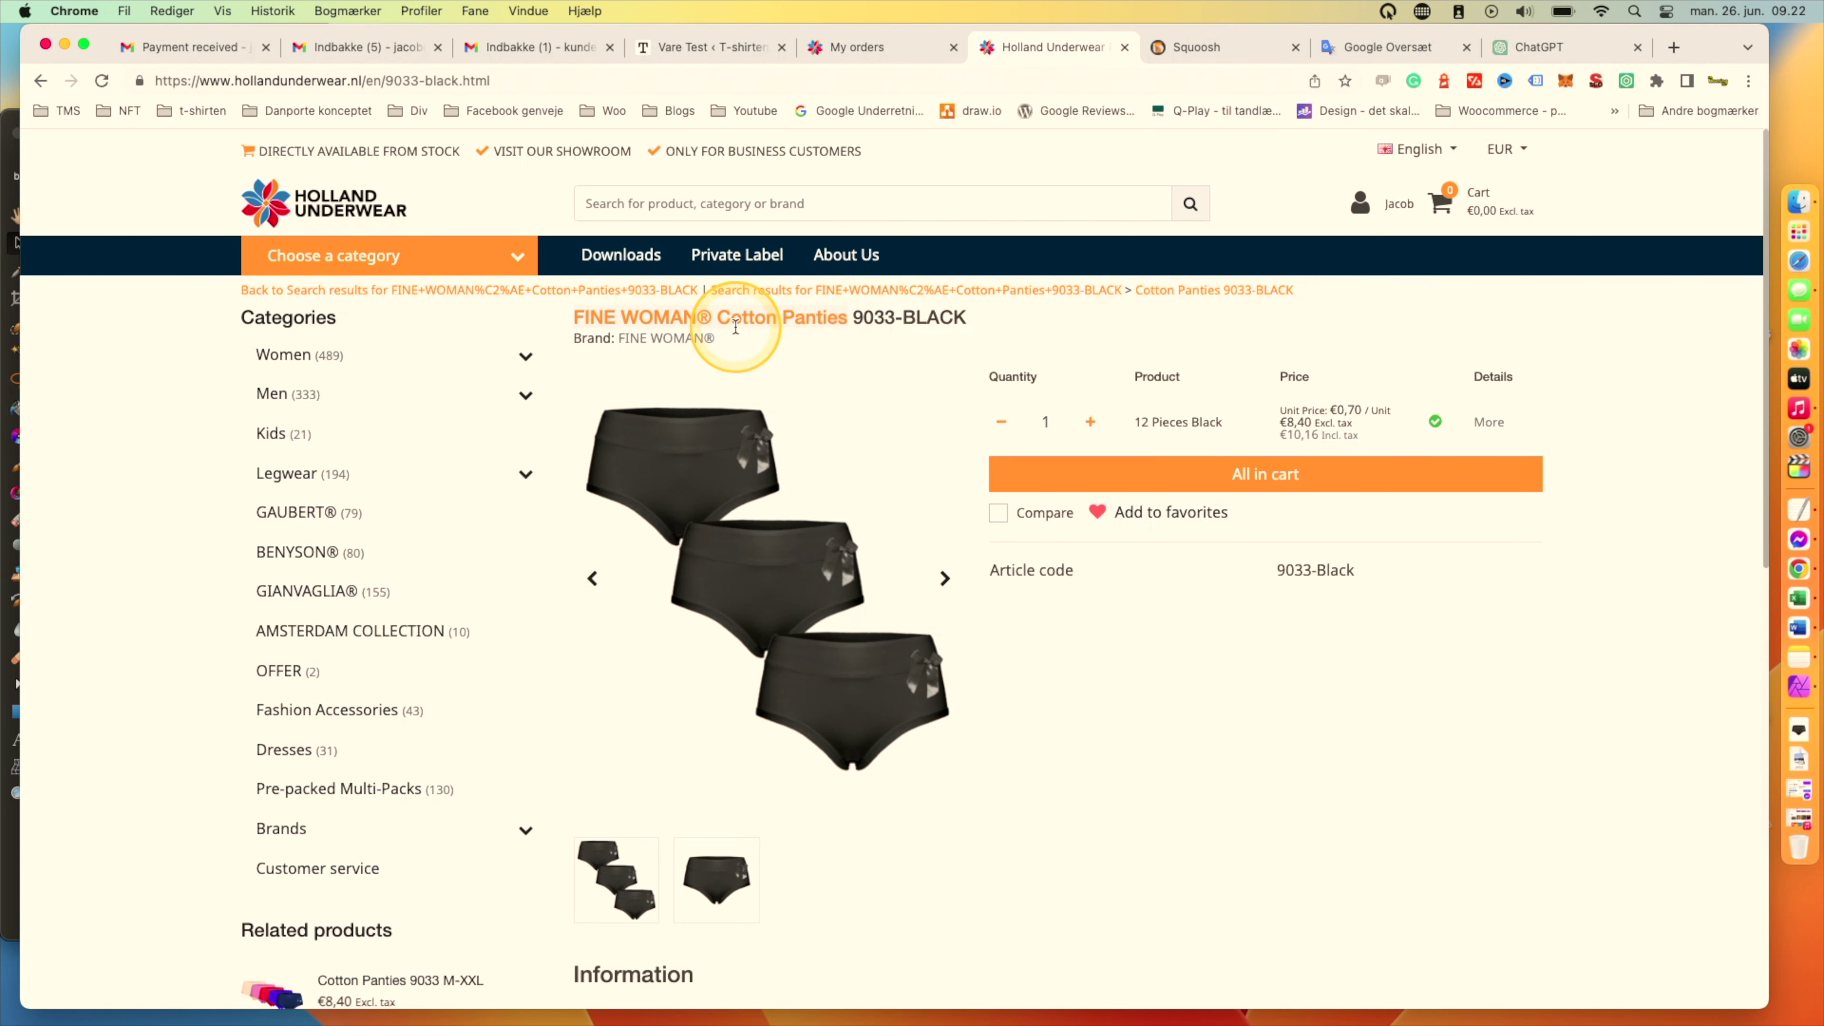
Return to the T-shirten shop admin, open the list of all products and start a new product.
{"action": "left_click", "coordinate": [713, 50]}
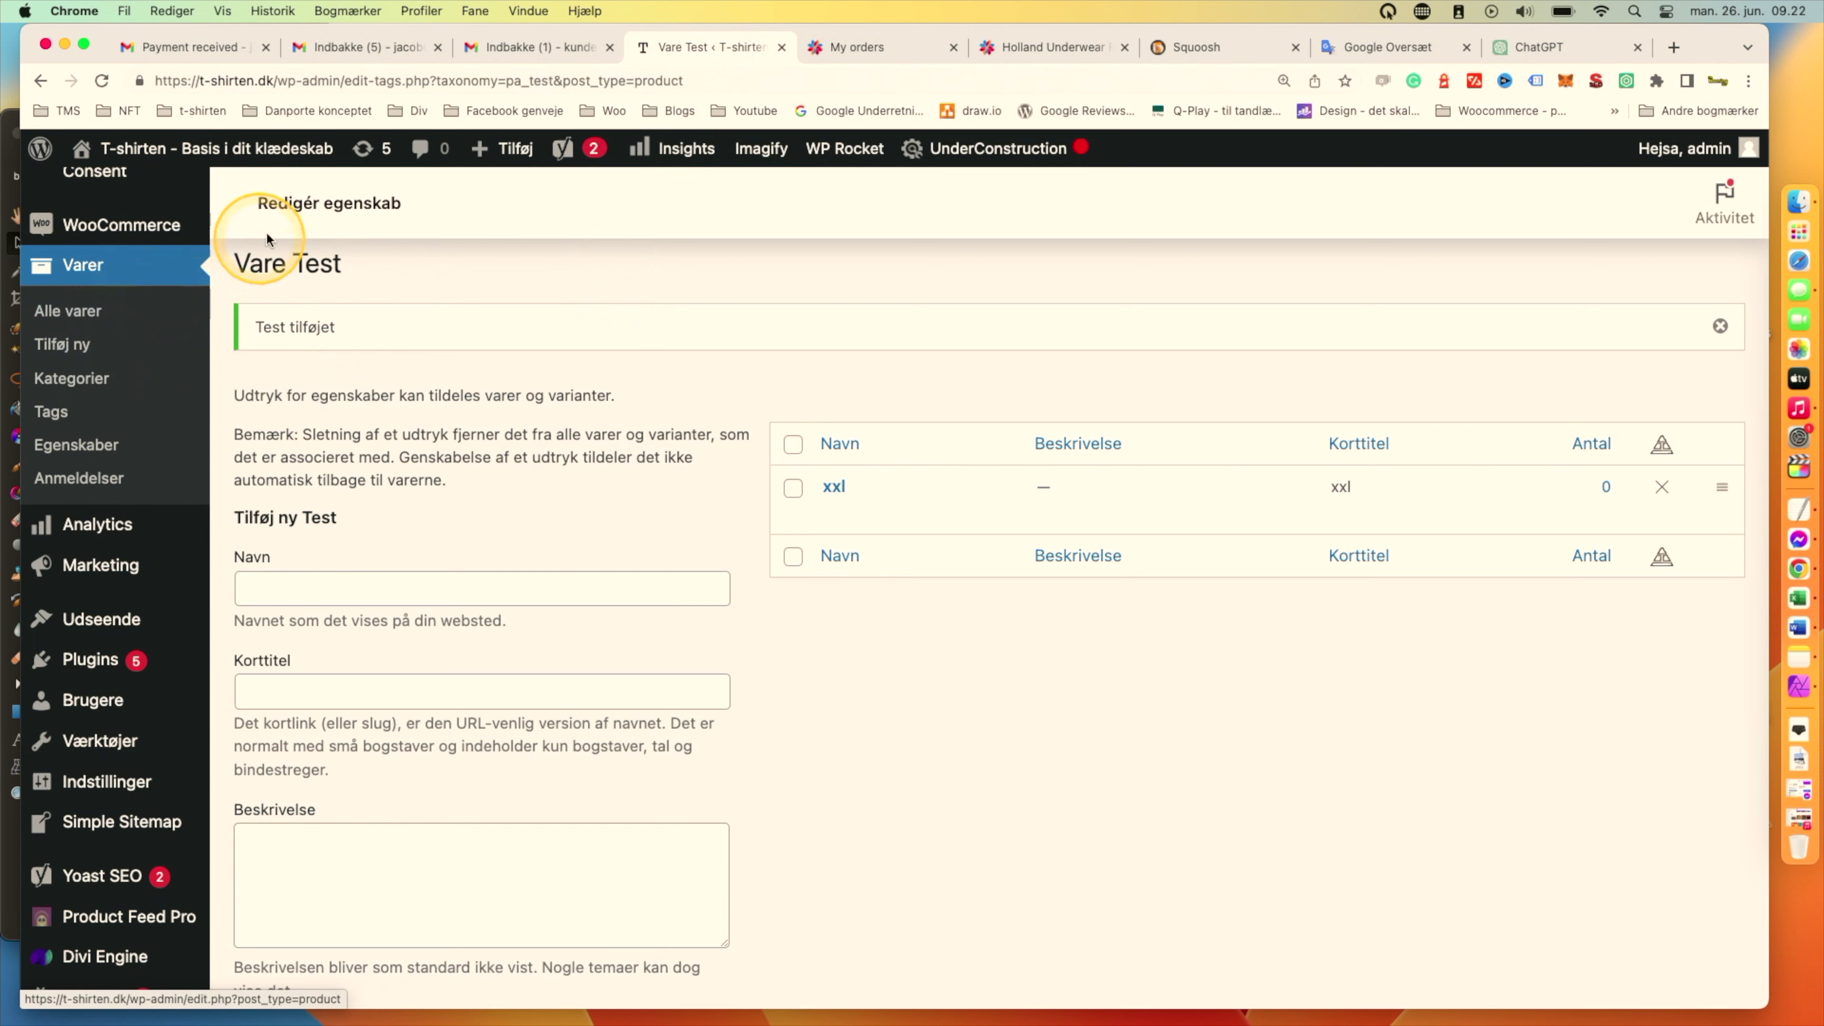
{"action": "mouse_move", "coordinate": [493, 165]}
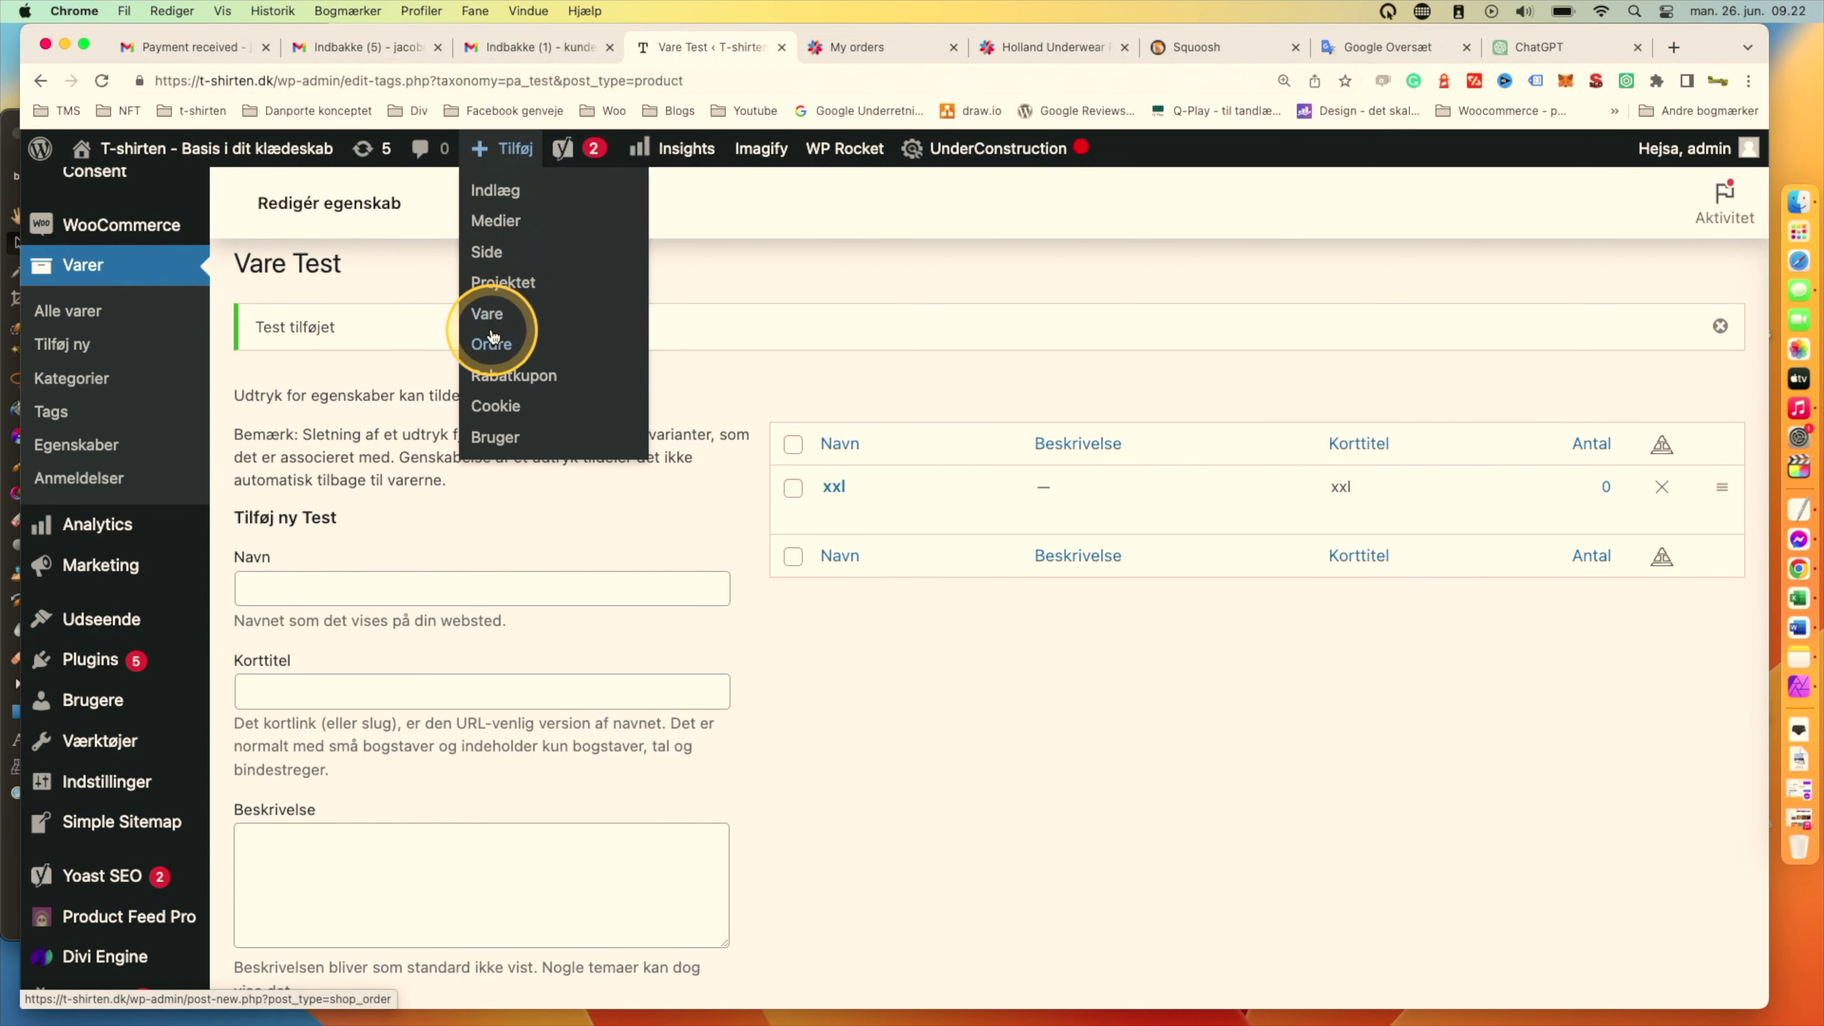
{"action": "scroll", "coordinate": [108, 503], "scroll_direction": "up", "scroll_amount": 3}
{"action": "left_click", "coordinate": [100, 461]}
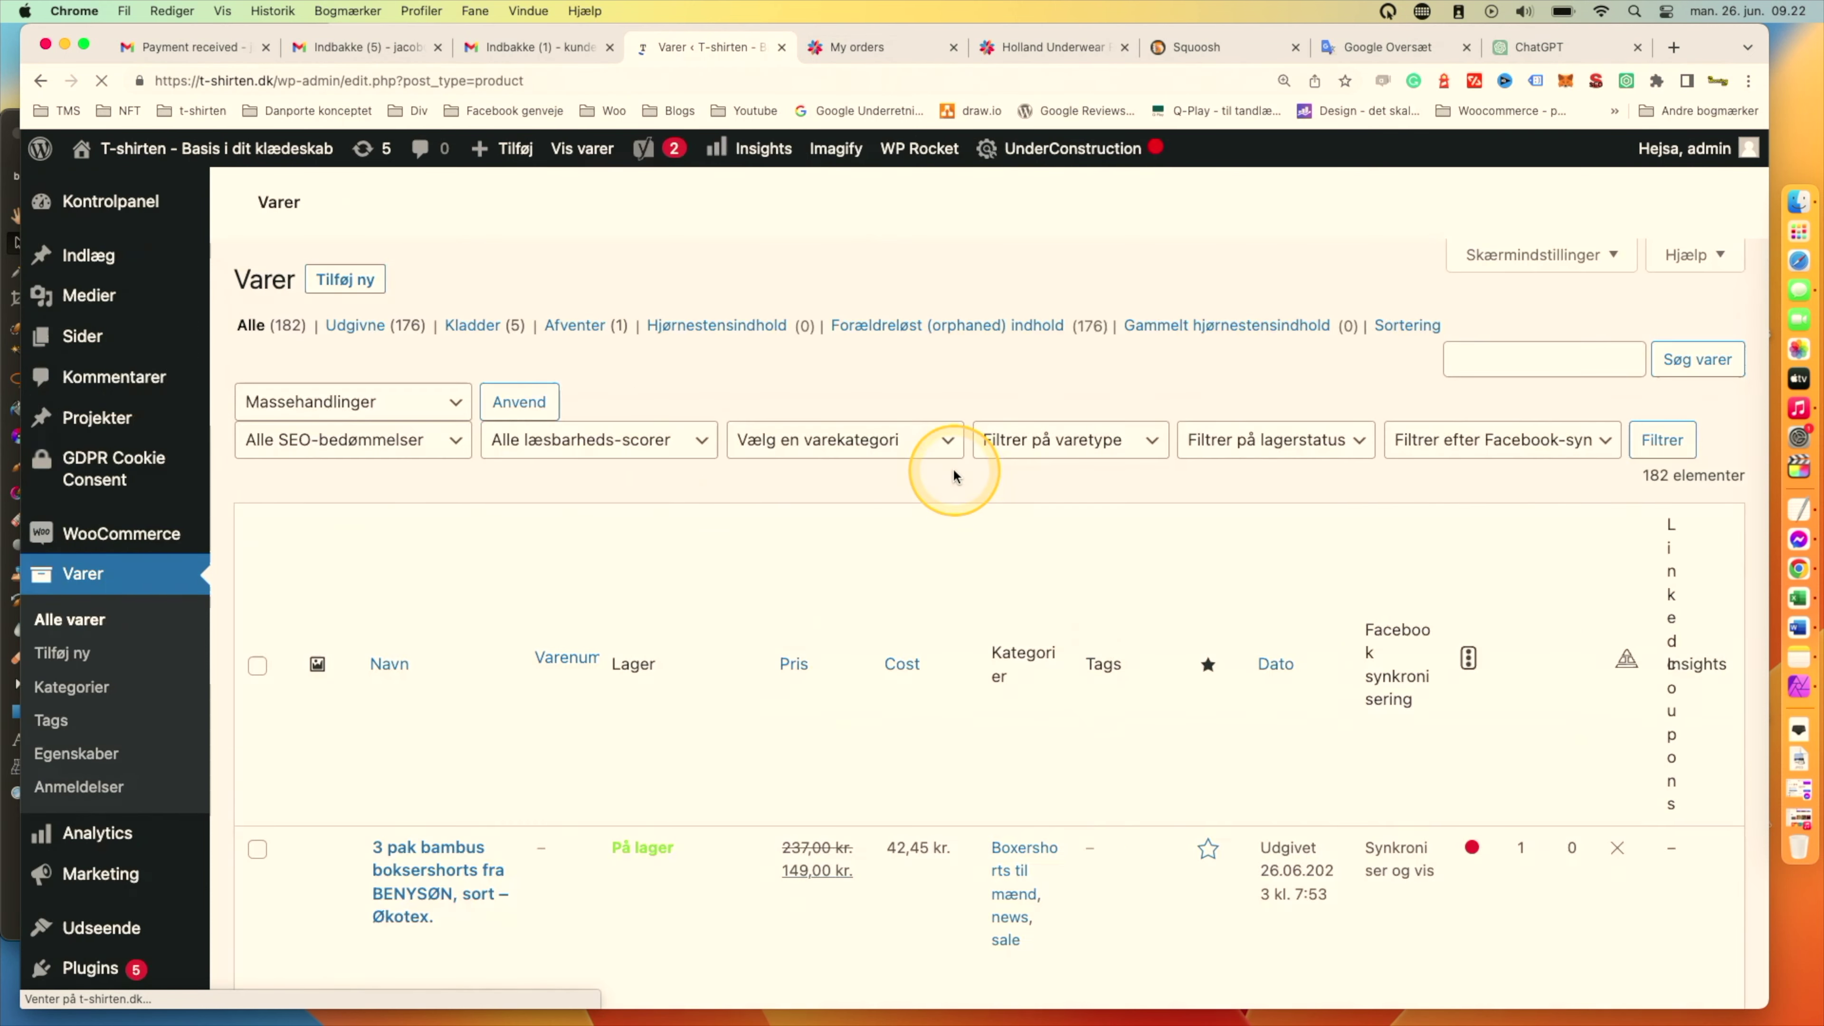
{"action": "scroll", "coordinate": [1171, 532], "scroll_direction": "down", "scroll_amount": 10}
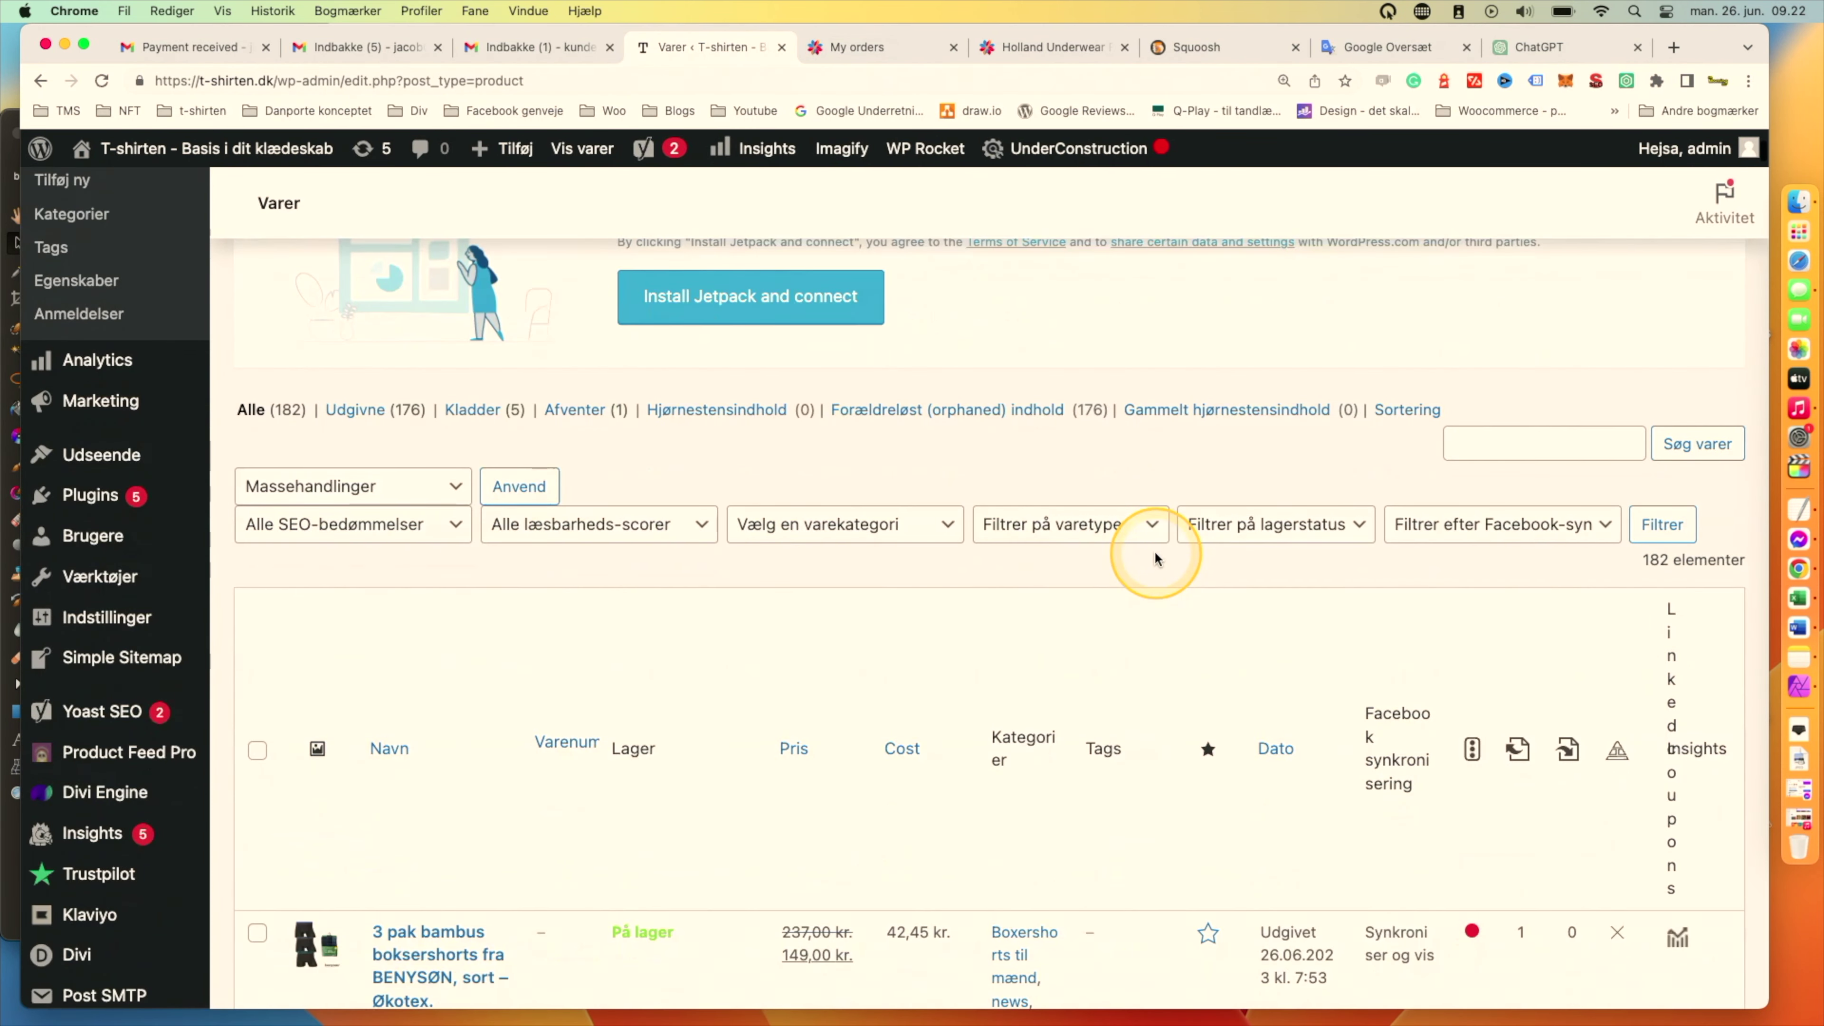
{"action": "scroll", "coordinate": [1154, 551], "scroll_direction": "down", "scroll_amount": 10}
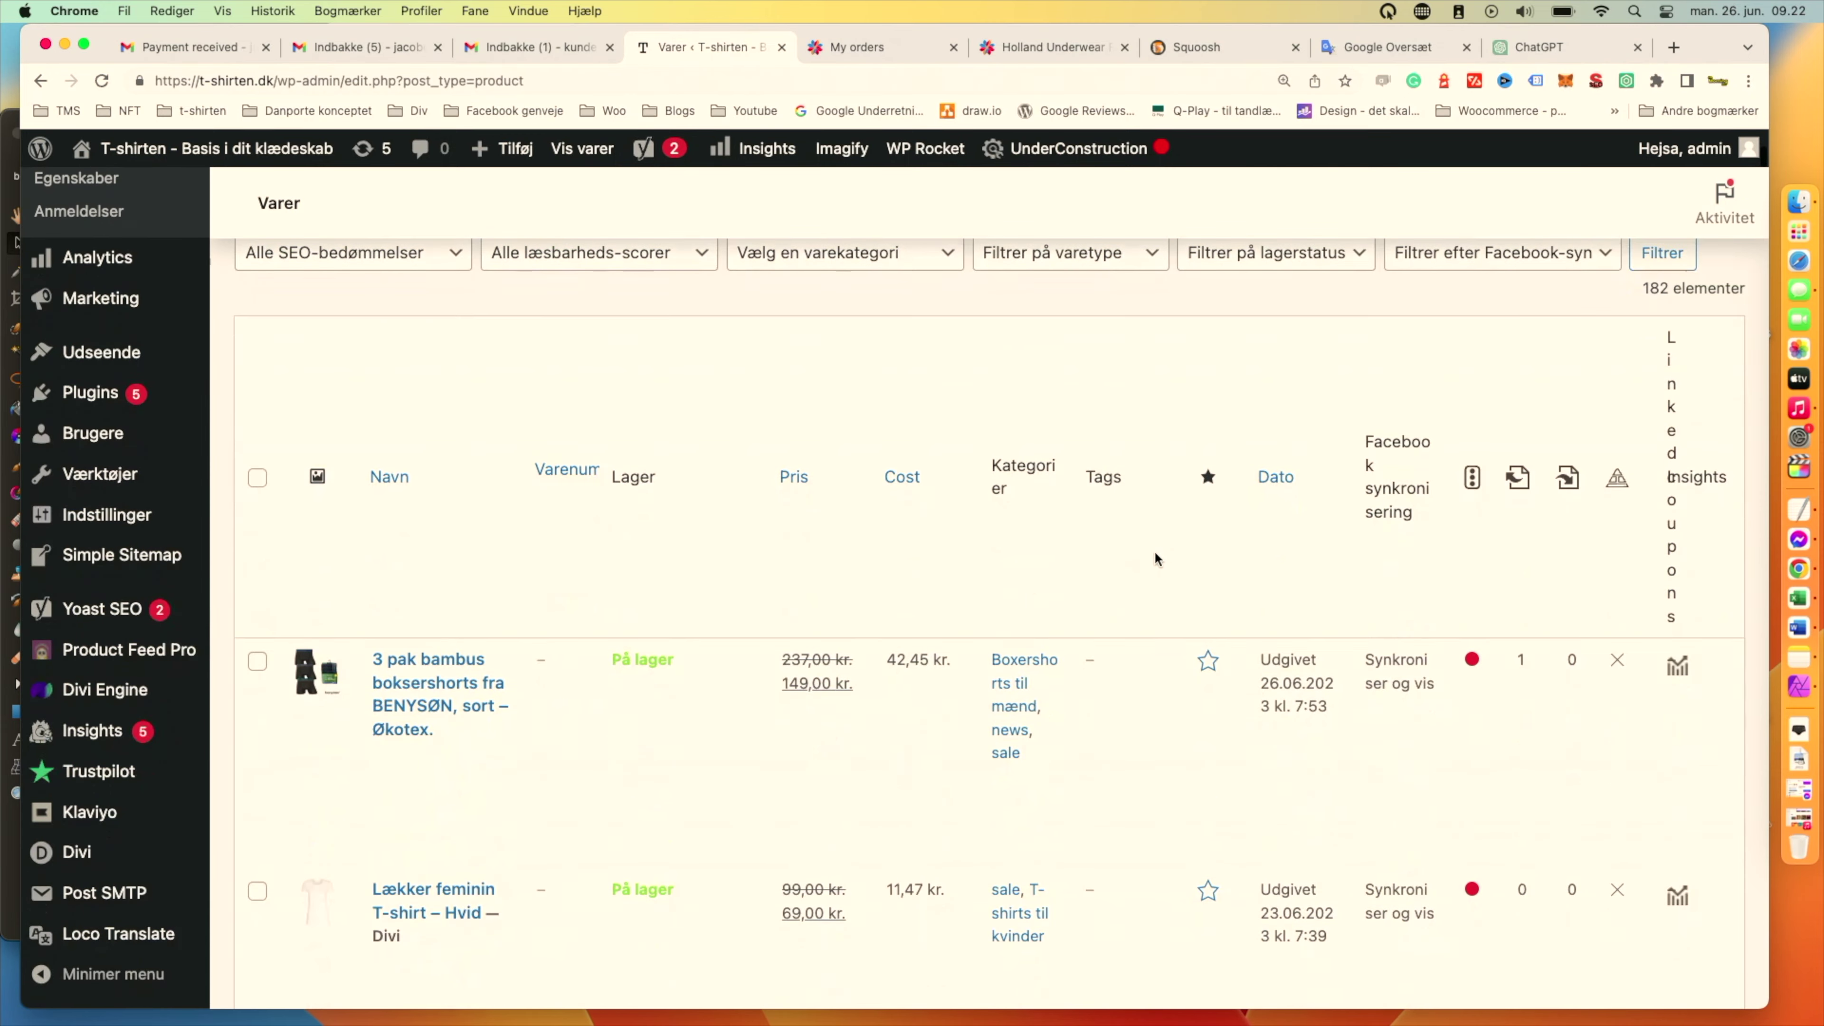
{"action": "scroll", "coordinate": [1154, 550], "scroll_direction": "up", "scroll_amount": 20}
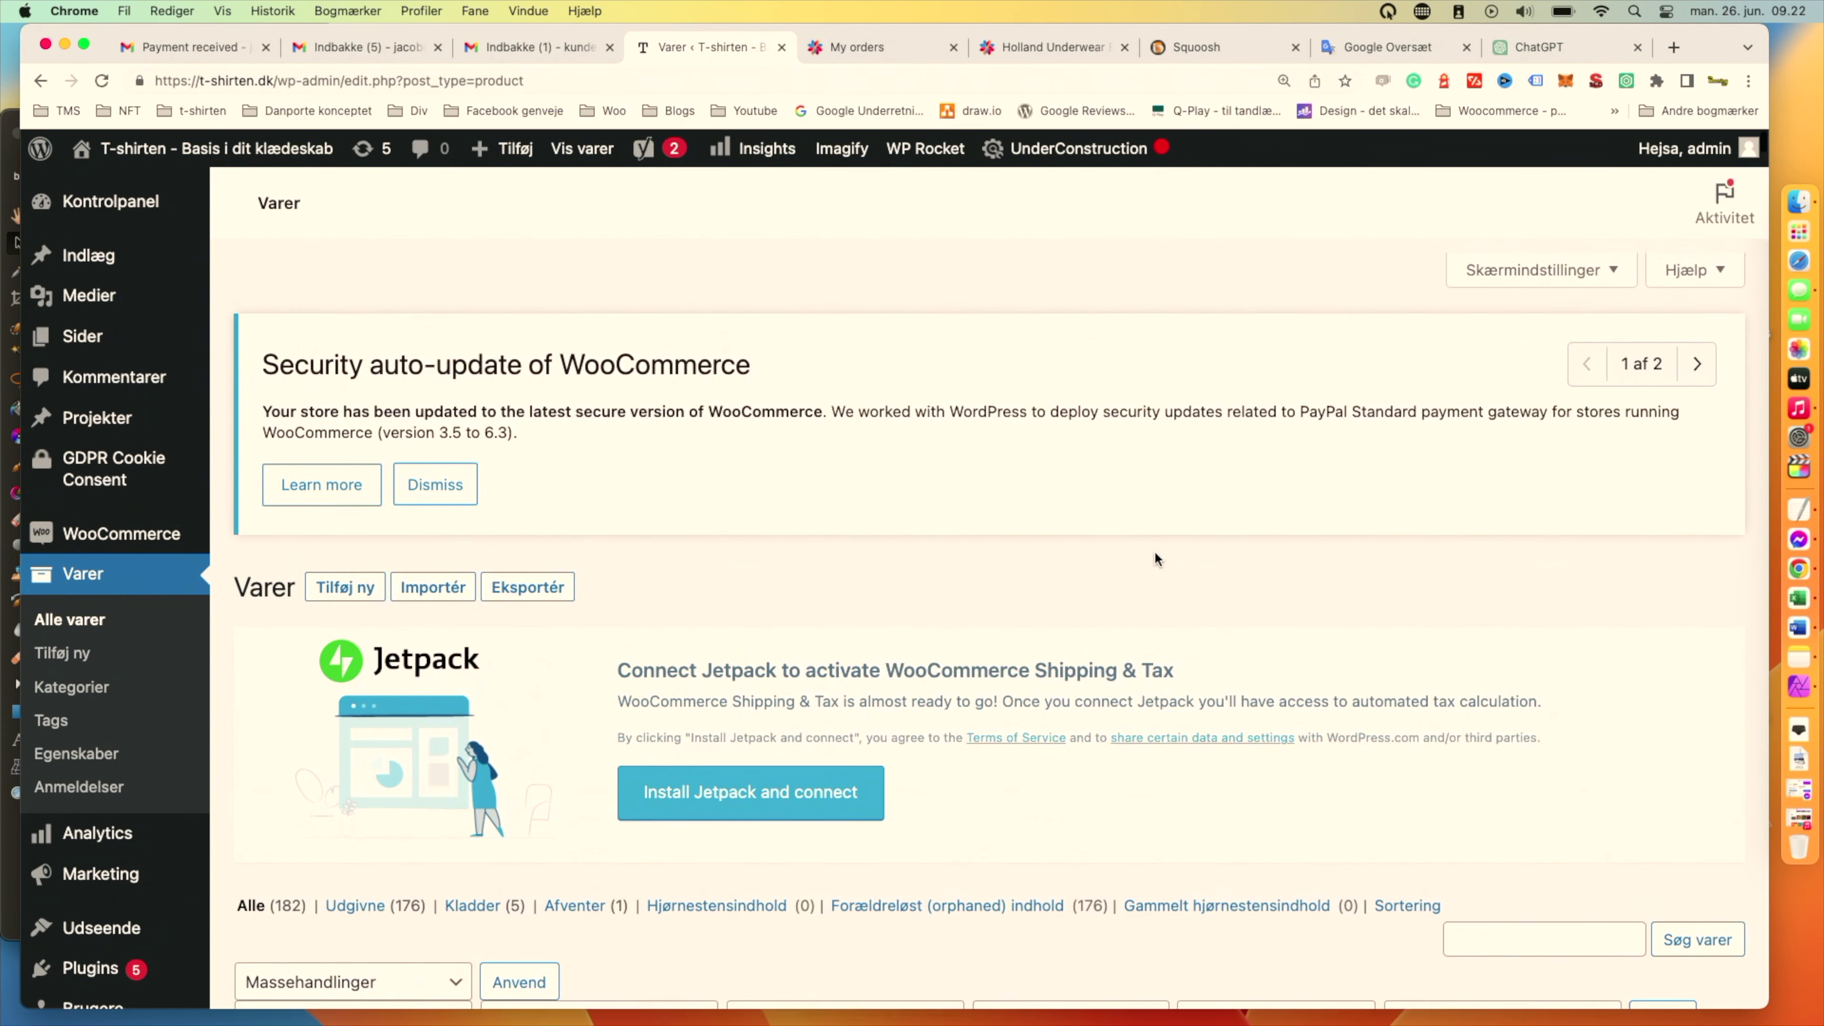
{"action": "left_click", "coordinate": [610, 608]}
{"action": "left_click", "coordinate": [361, 584]}
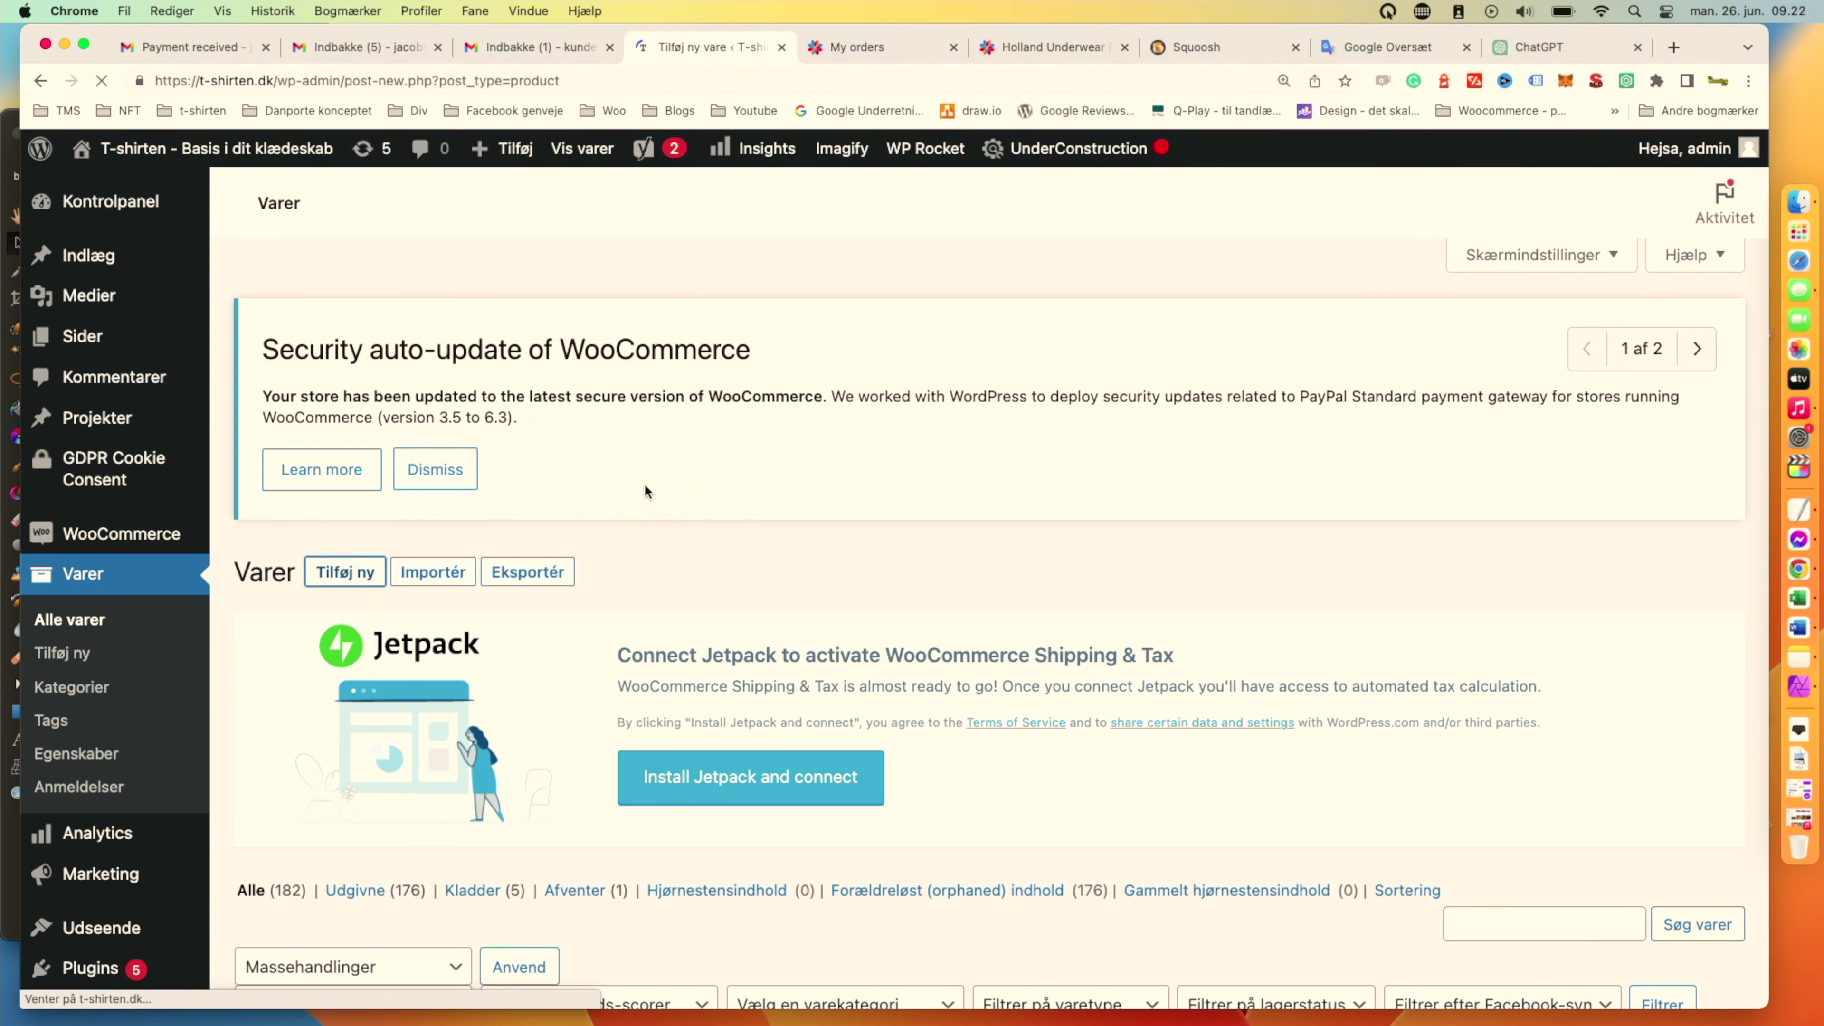
Paste the copied name as the product name and change it to "FINE WOMAN® bomuldstrusser".
{"action": "left_click", "coordinate": [520, 412]}
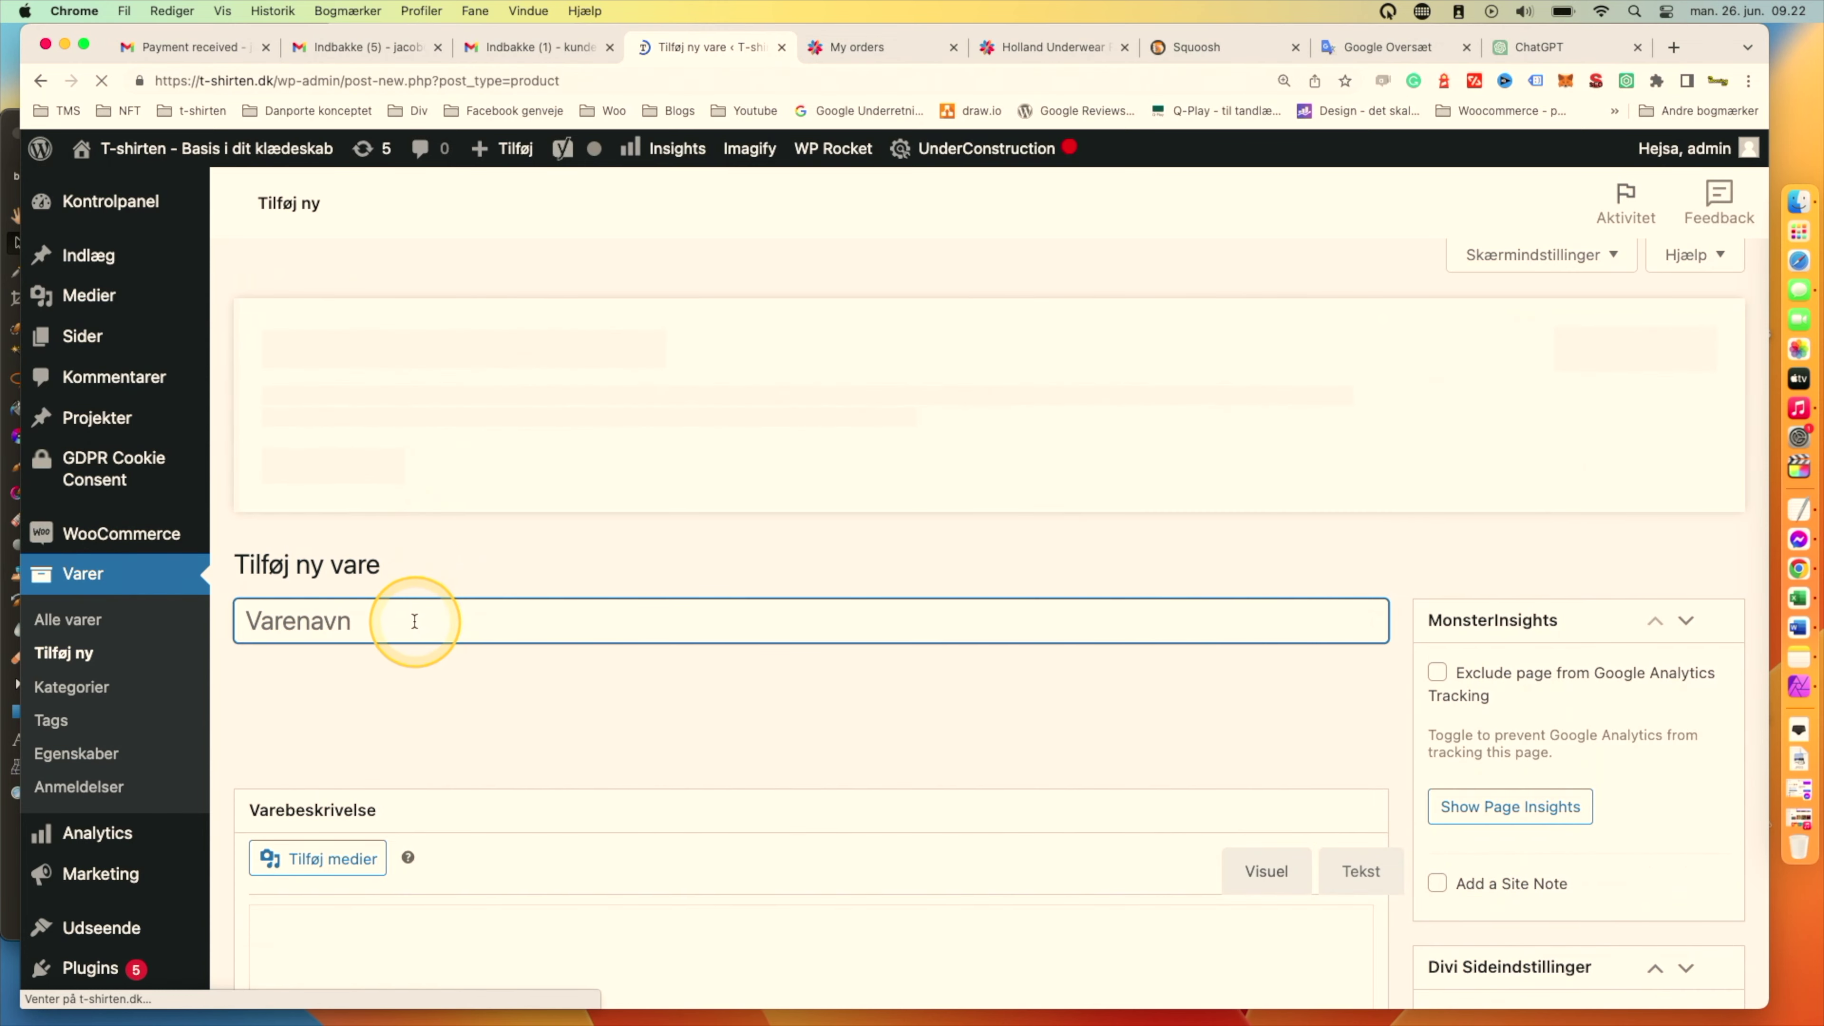
{"action": "key", "text": "super+v"}
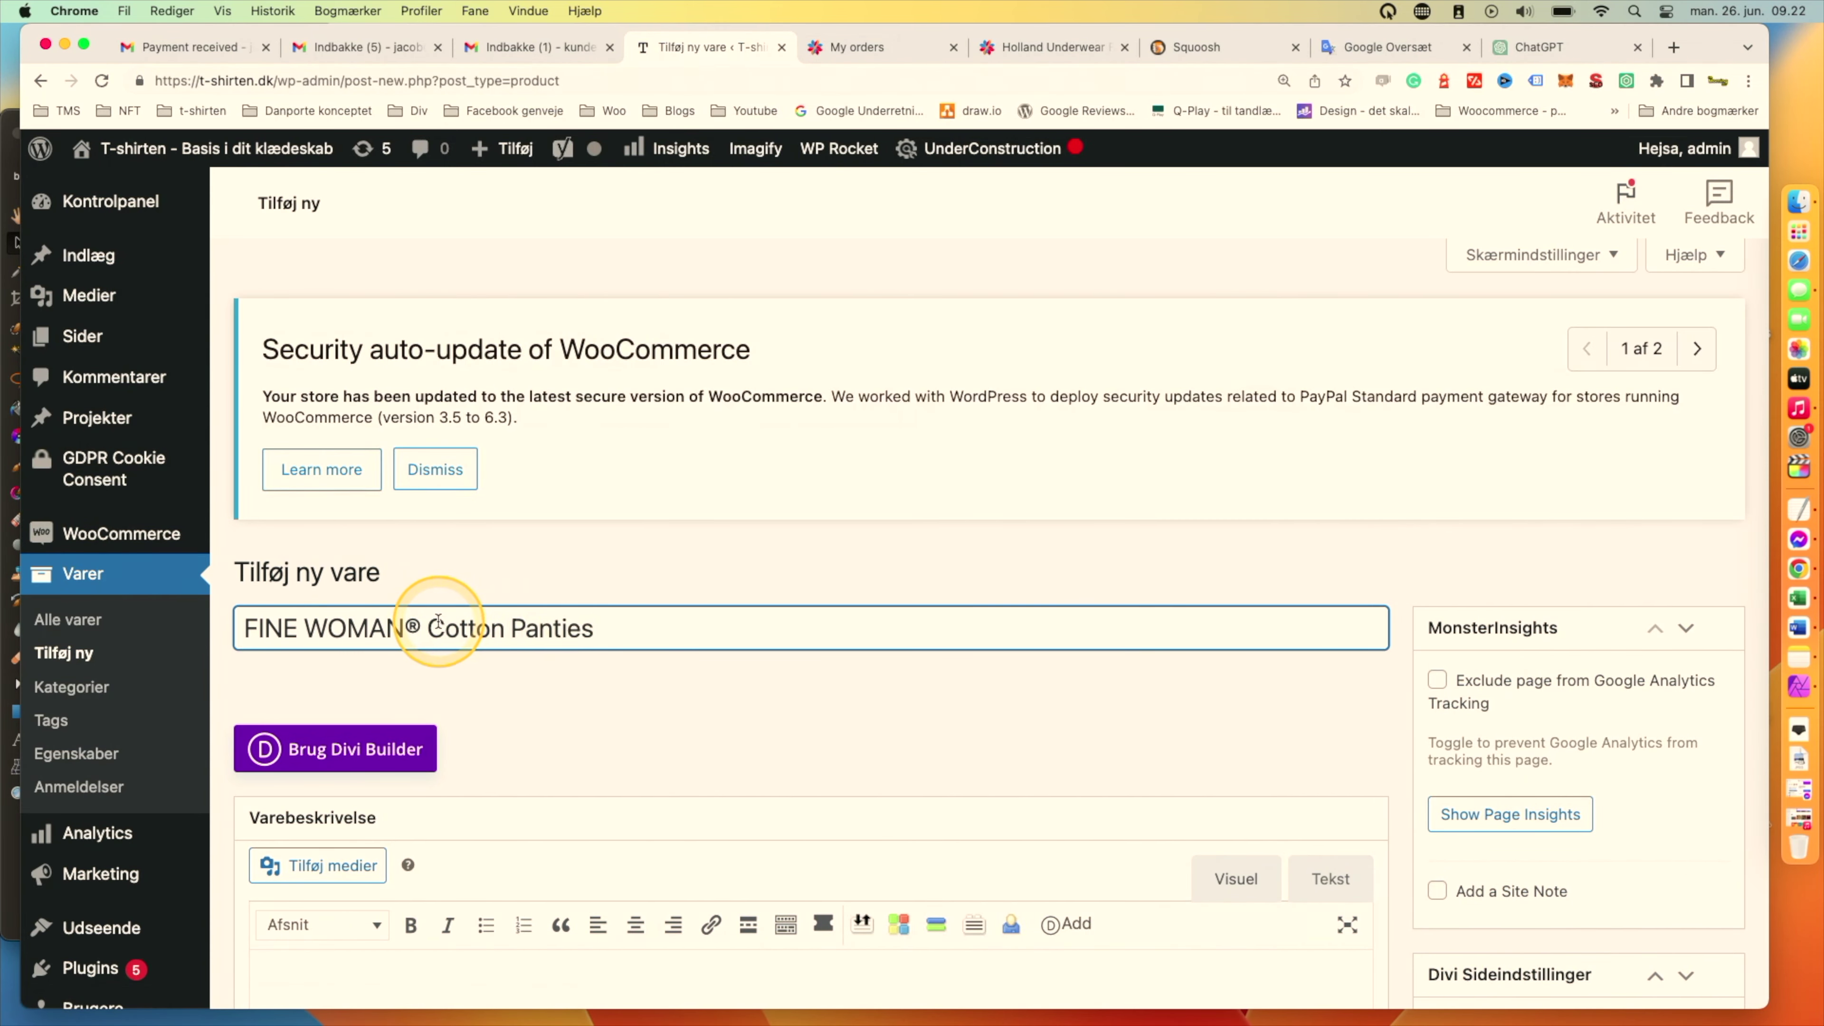
{"action": "left_click_drag", "start_coordinate": [438, 619], "coordinate": [603, 622]}
{"action": "key", "text": "BackSpace"}
{"action": "key", "text": "BackSpace"}
{"action": "key", "text": "BackSpace"}
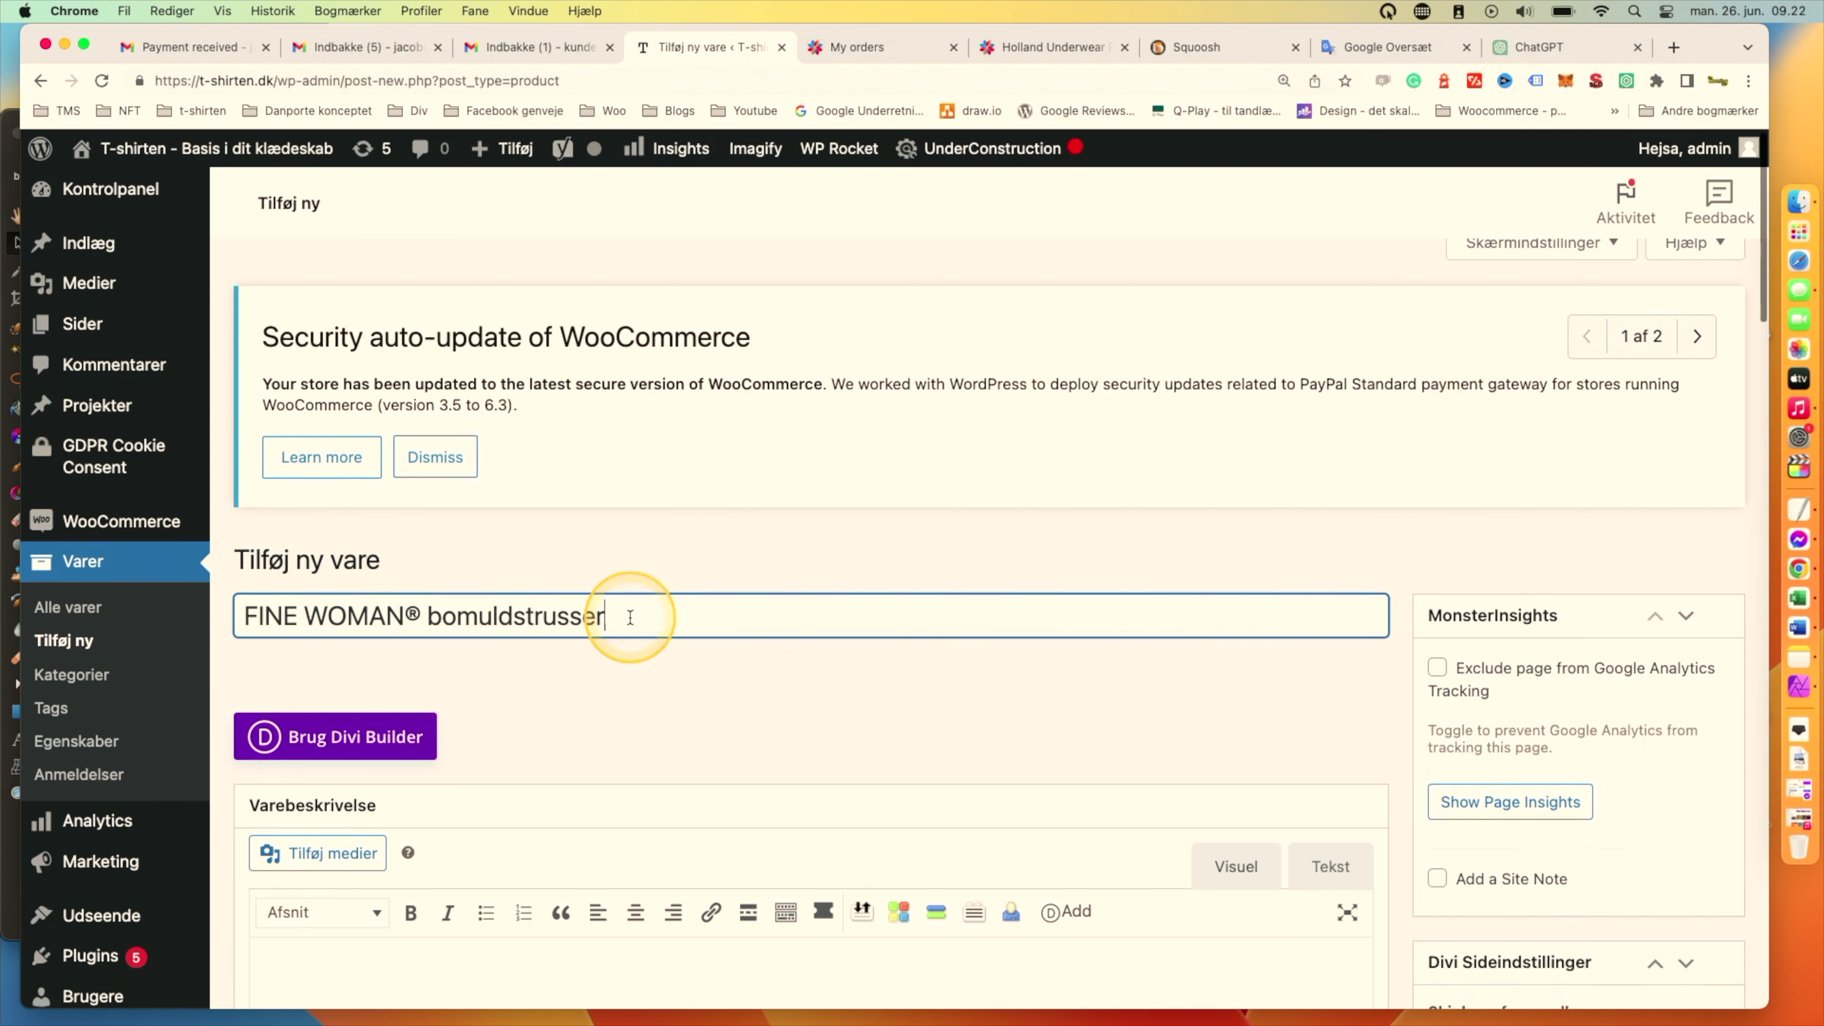
Examine the new product's long description, short description and product data sections.
{"action": "scroll", "coordinate": [629, 618], "scroll_direction": "down", "scroll_amount": 6}
{"action": "left_click", "coordinate": [379, 518]}
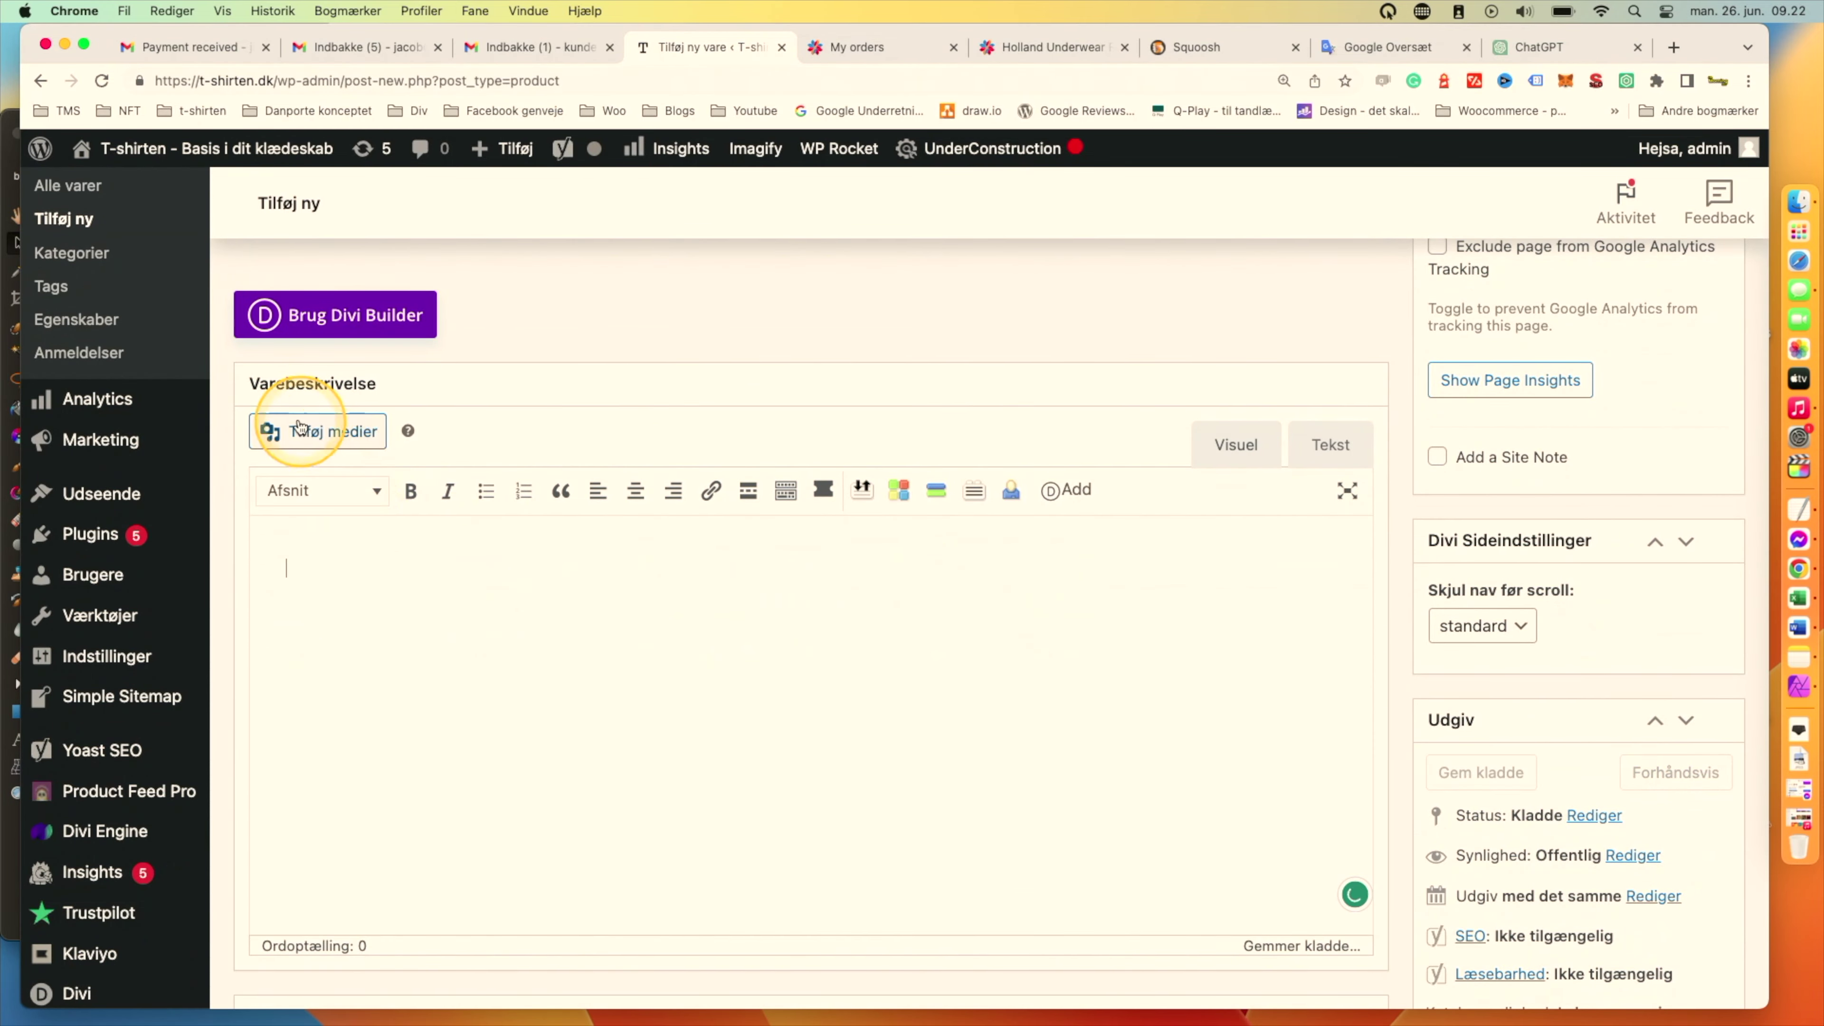
{"action": "scroll", "coordinate": [463, 607], "scroll_direction": "down", "scroll_amount": 9}
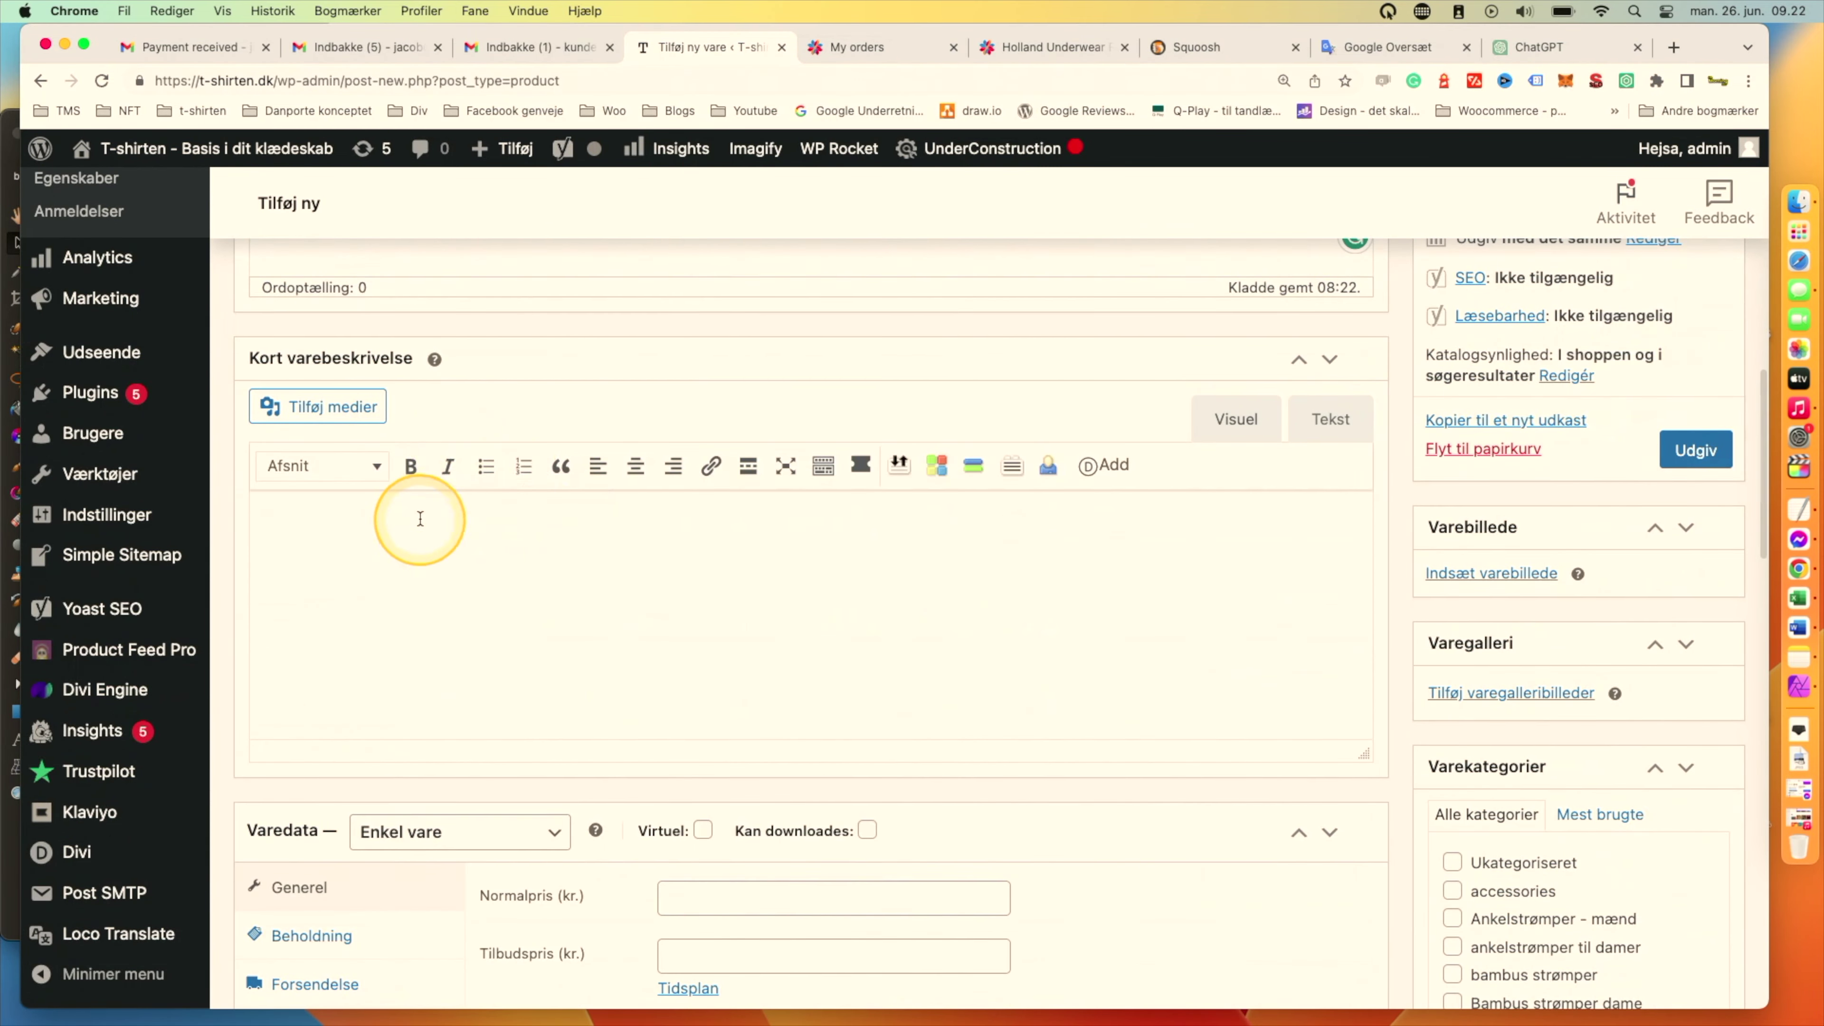
{"action": "scroll", "coordinate": [420, 519], "scroll_direction": "up", "scroll_amount": 7}
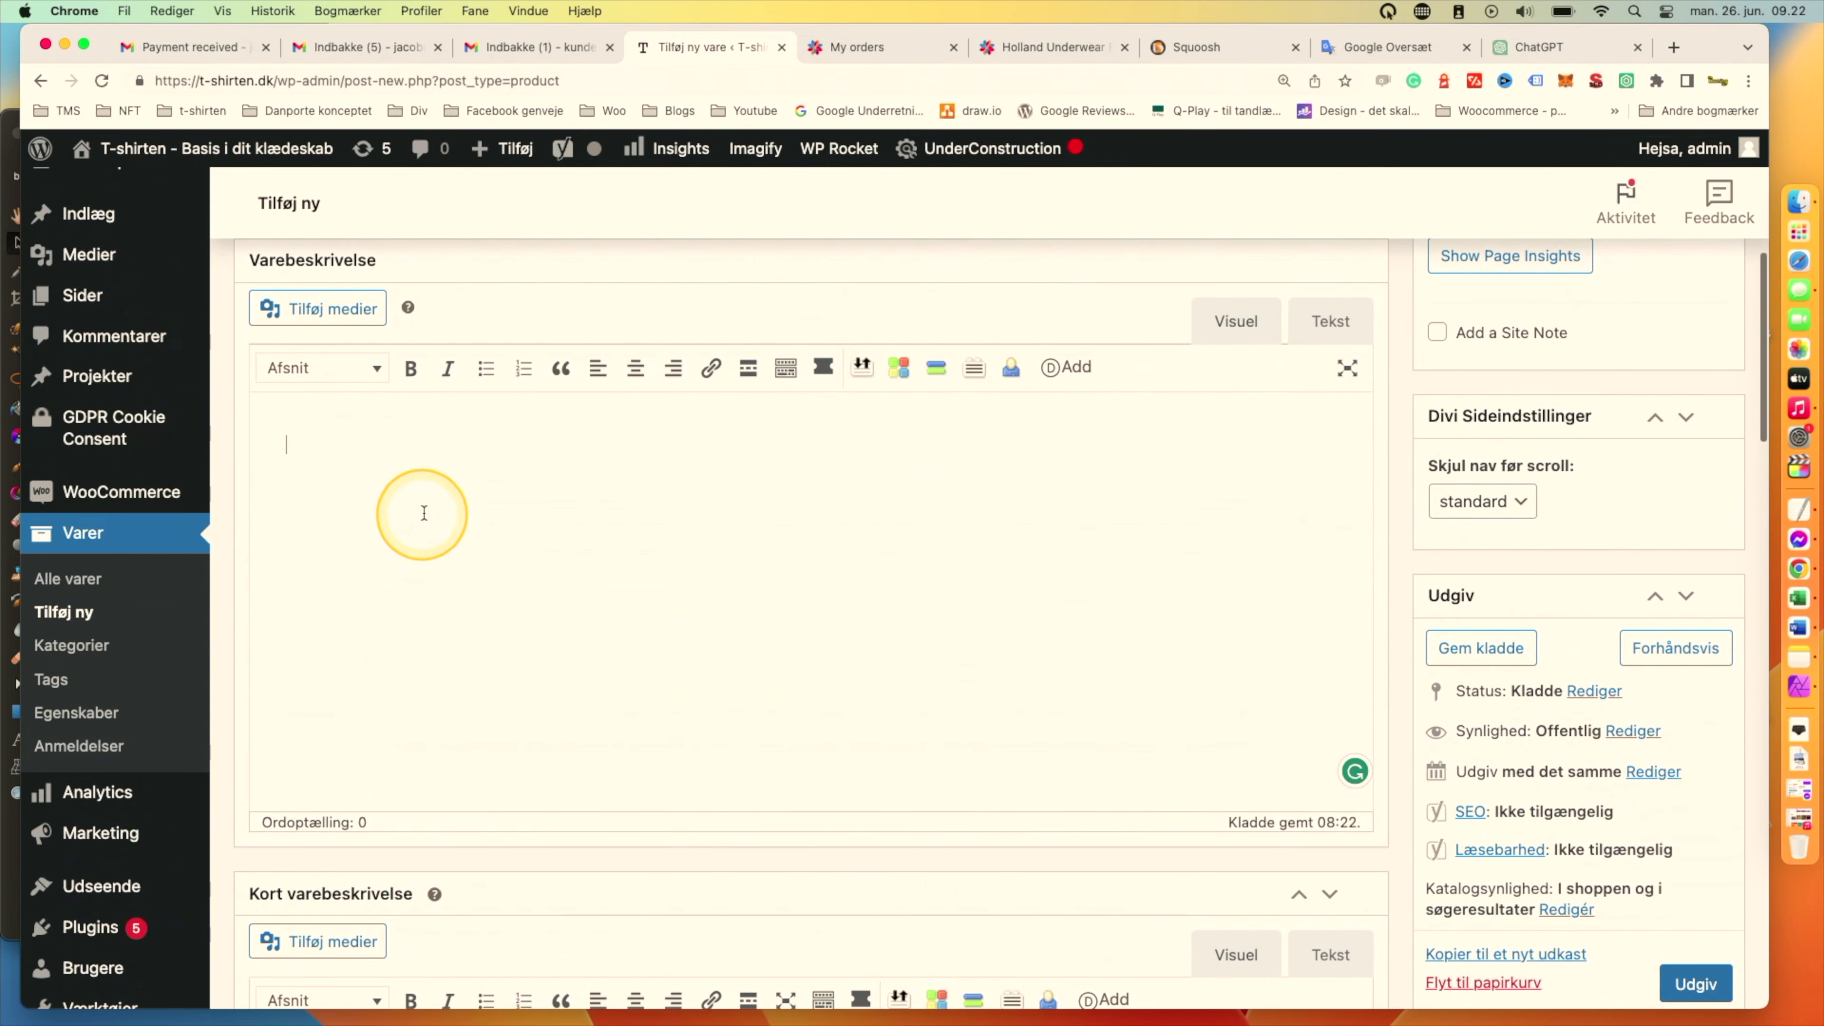
{"action": "scroll", "coordinate": [424, 513], "scroll_direction": "down", "scroll_amount": 6}
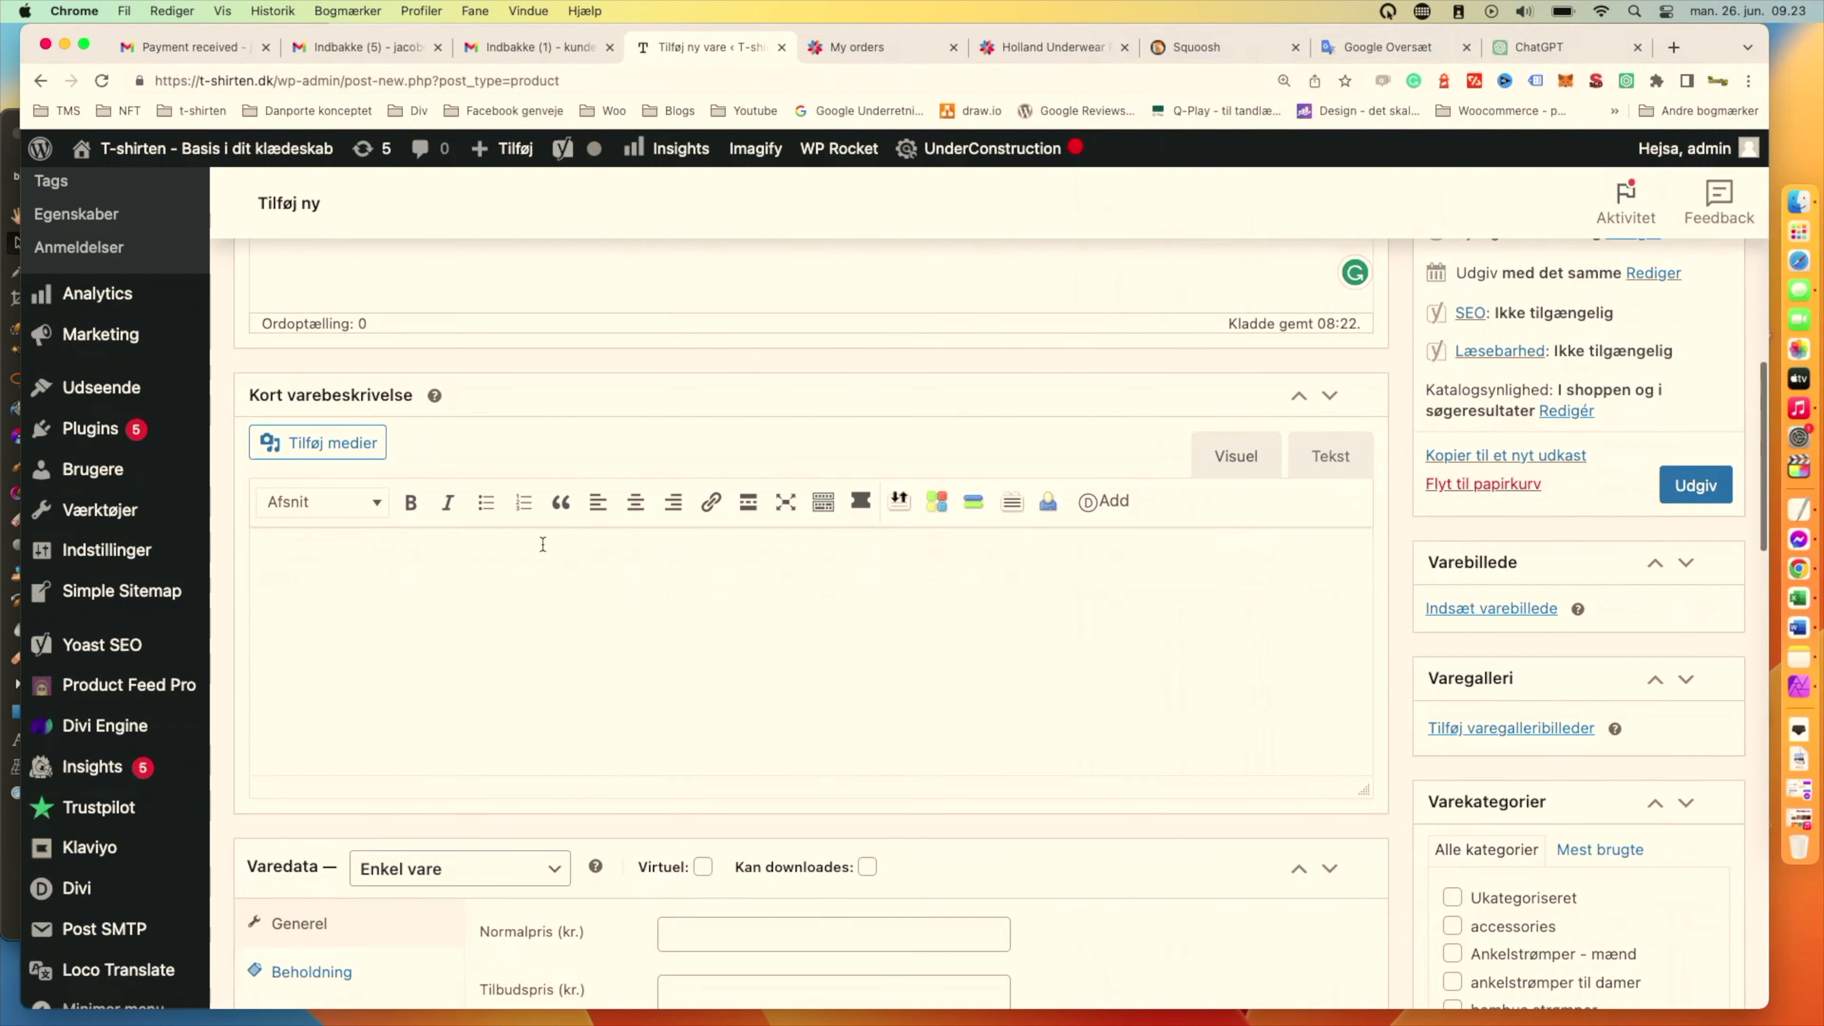
{"action": "scroll", "coordinate": [542, 544], "scroll_direction": "down", "scroll_amount": 5}
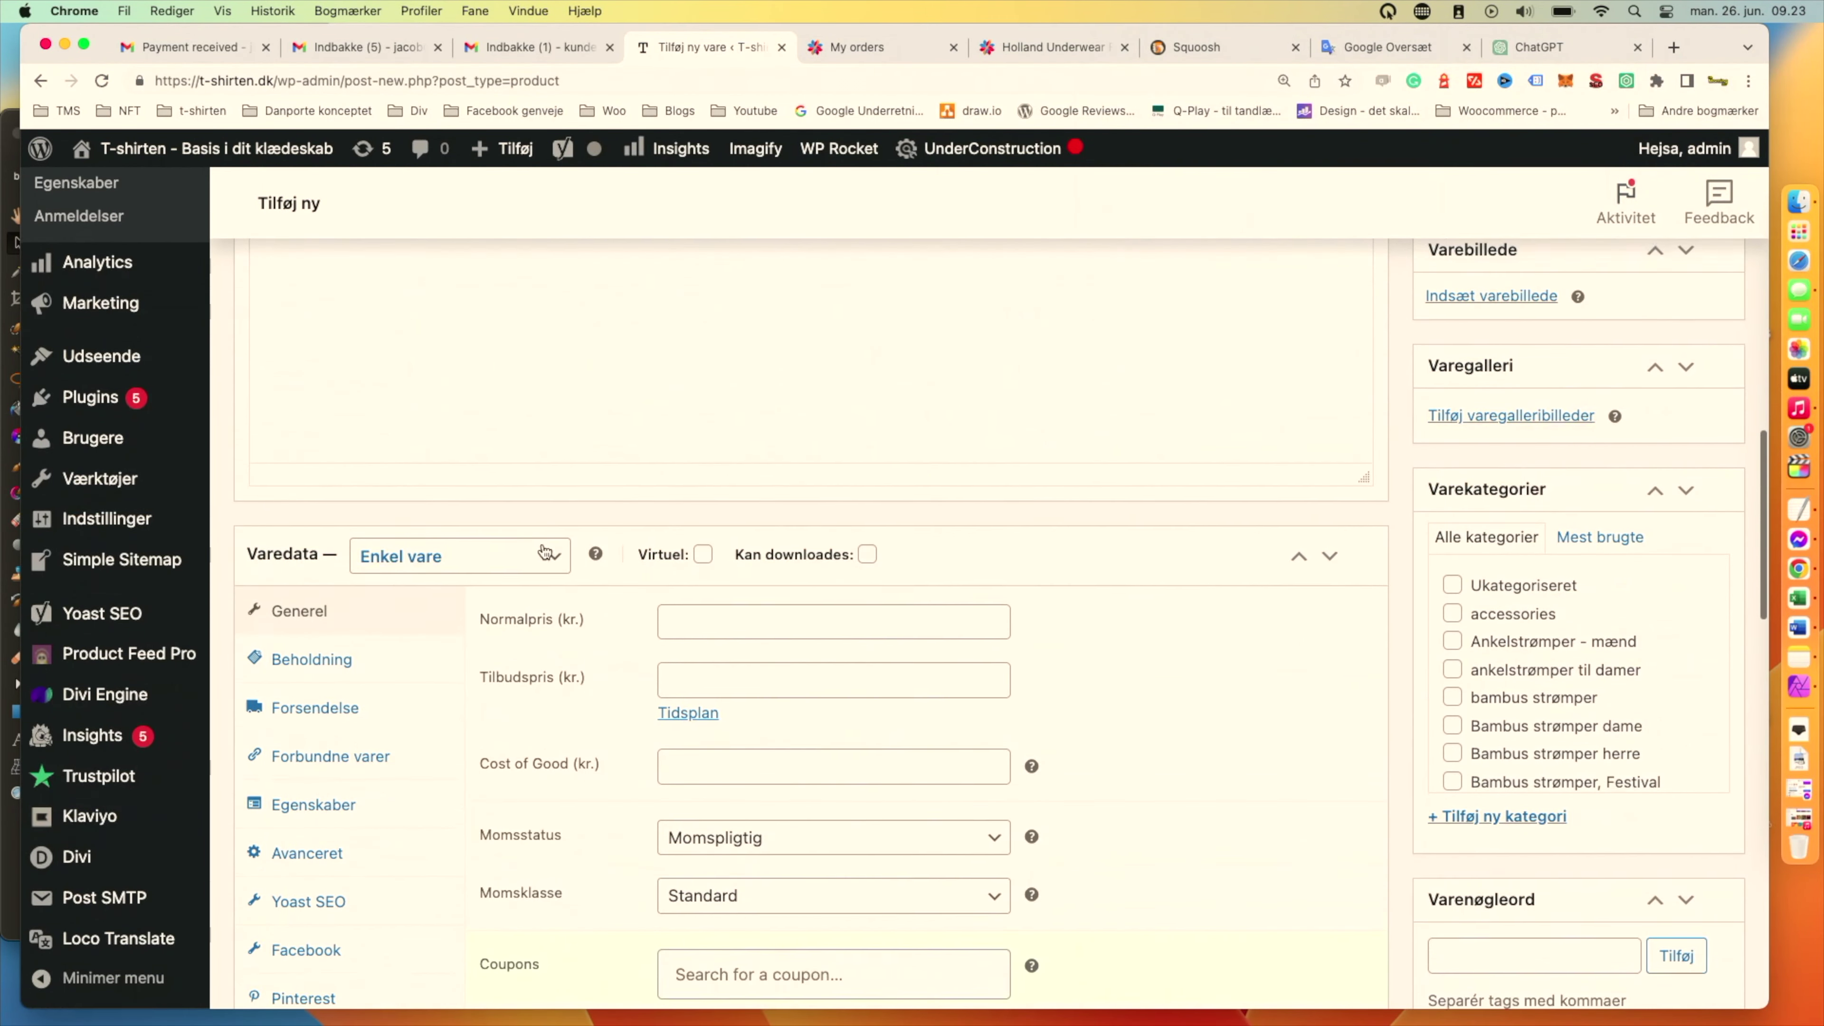
{"action": "scroll", "coordinate": [542, 544], "scroll_direction": "up", "scroll_amount": 10}
{"action": "scroll", "coordinate": [543, 544], "scroll_direction": "down", "scroll_amount": 8}
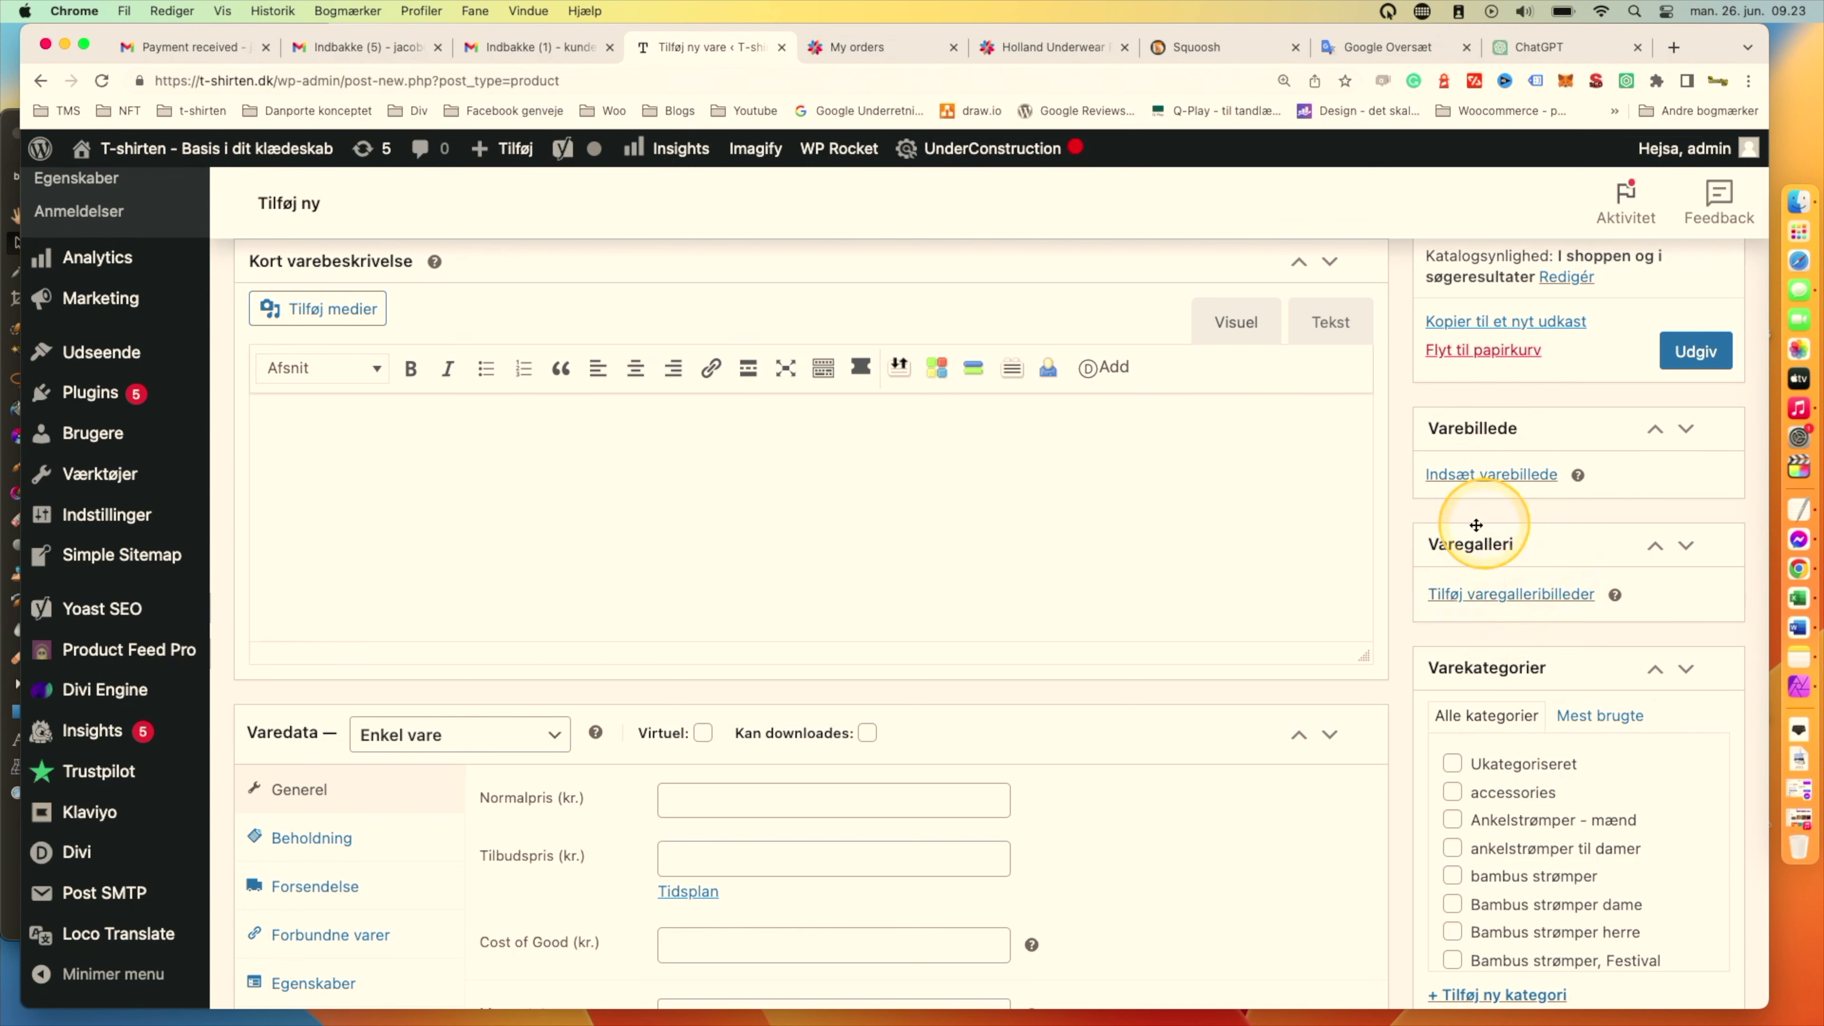
Assign the product to the "Trusser" category.
{"action": "scroll", "coordinate": [1410, 578], "scroll_direction": "down", "scroll_amount": 3}
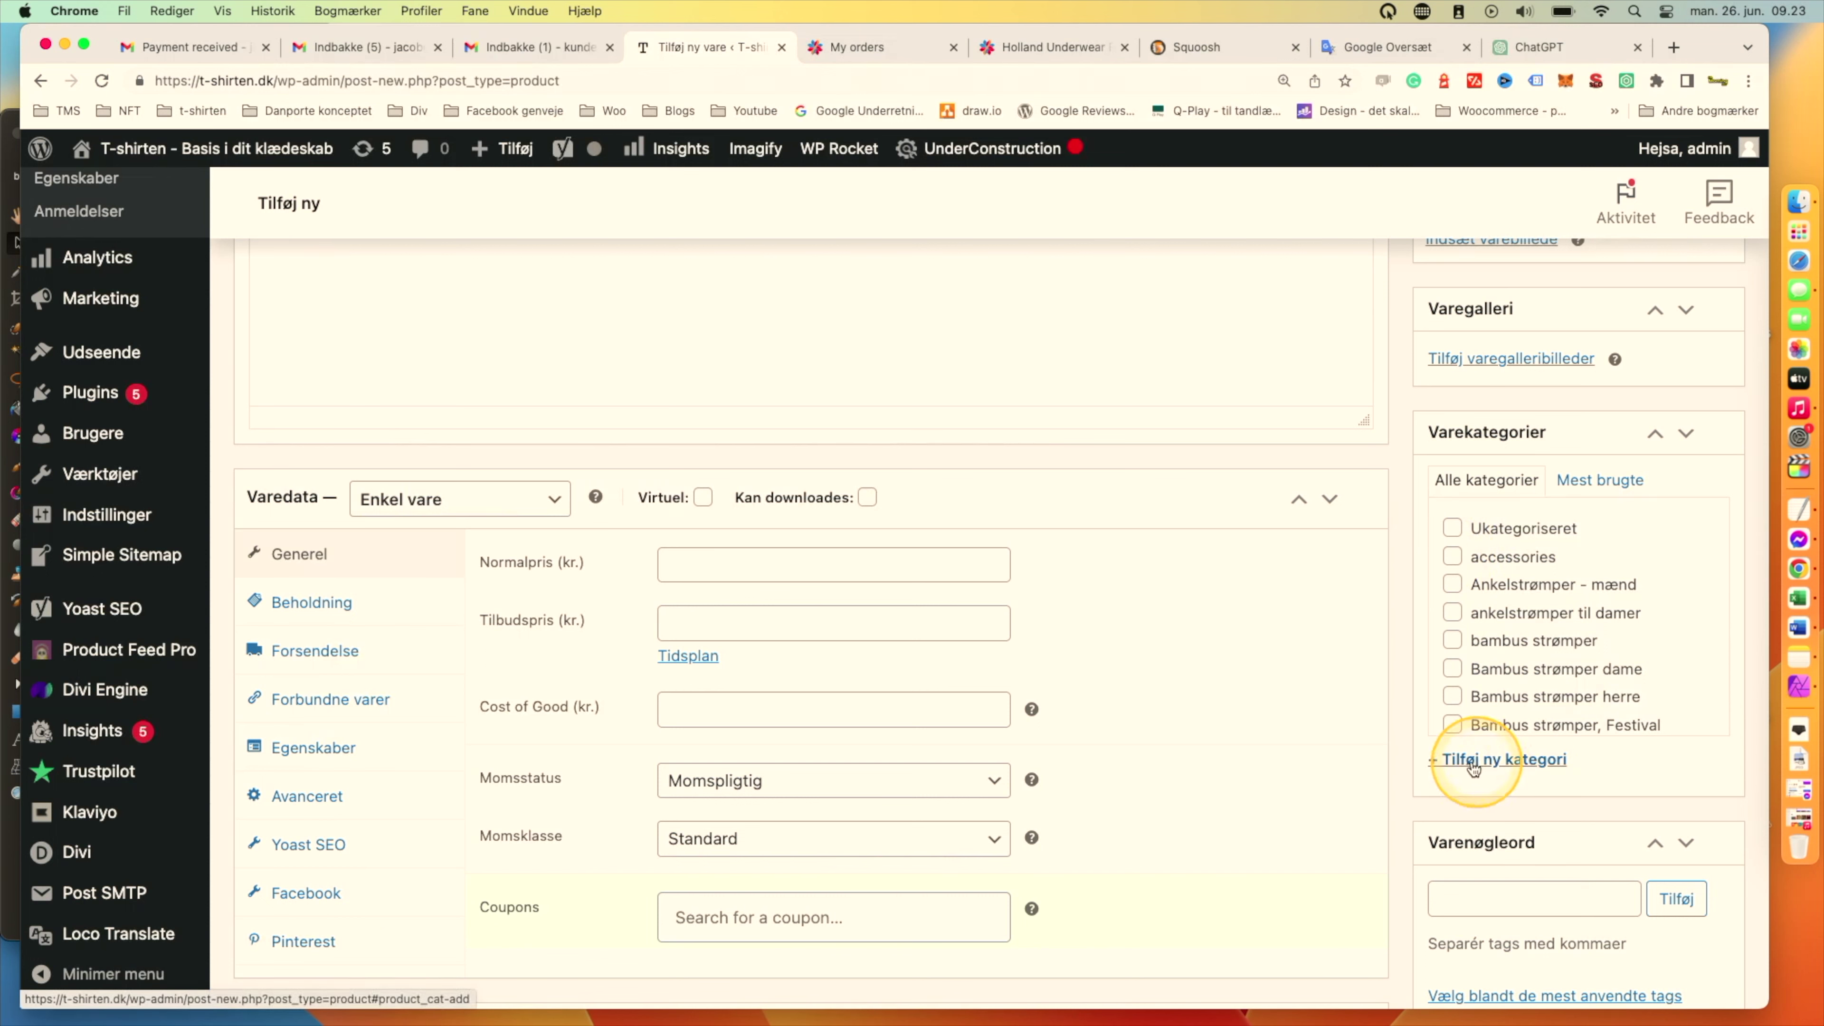
{"action": "scroll", "coordinate": [1579, 668], "scroll_direction": "down", "scroll_amount": 5}
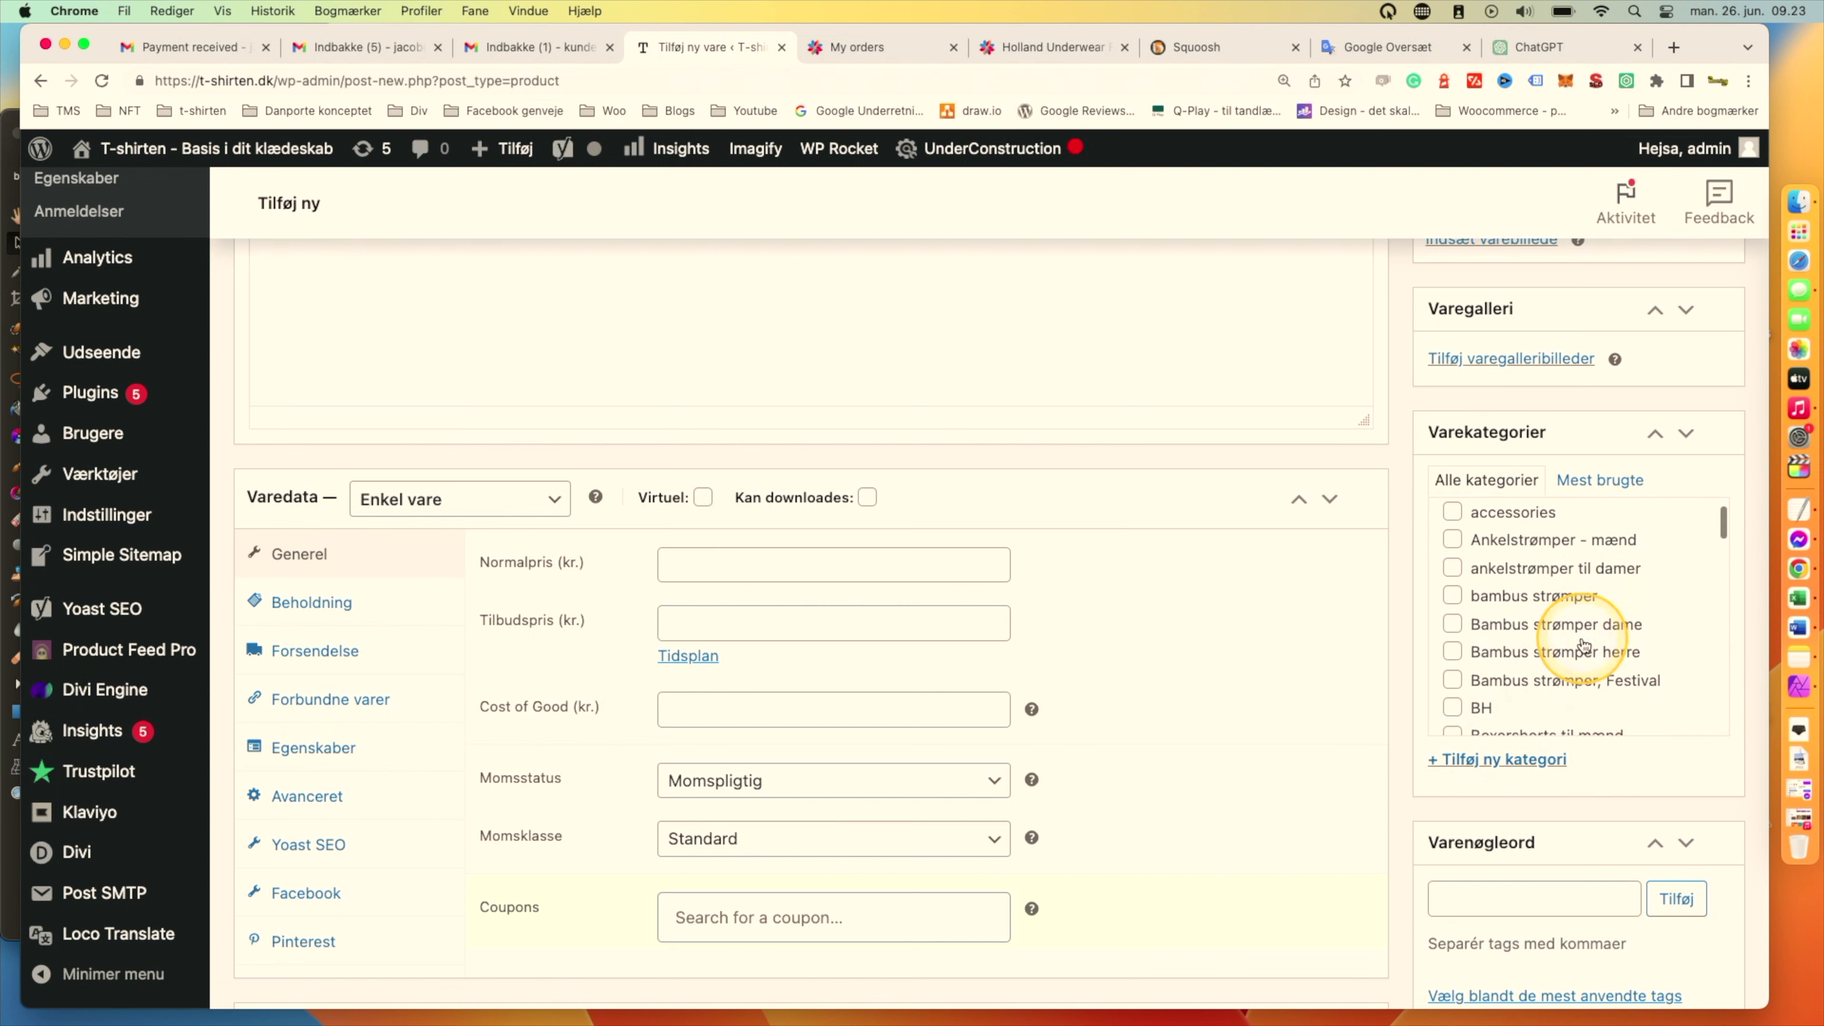
{"action": "scroll", "coordinate": [1581, 636], "scroll_direction": "down", "scroll_amount": 3}
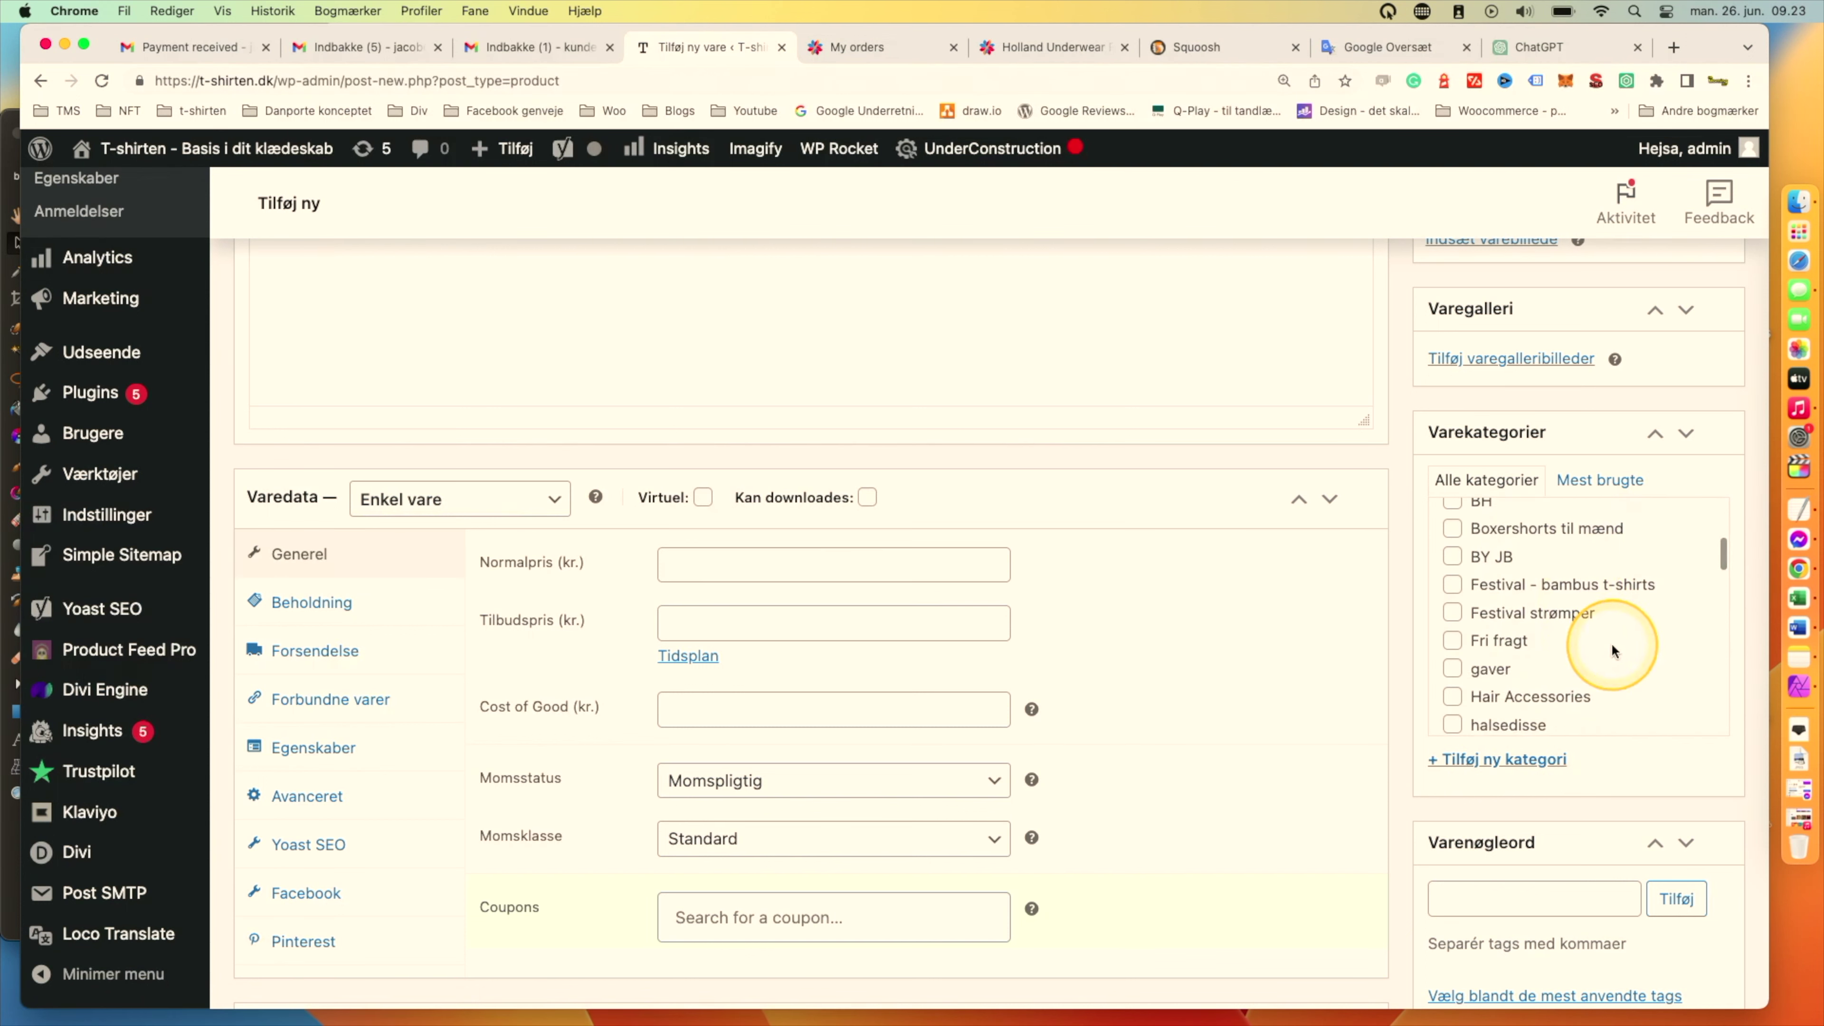
{"action": "scroll", "coordinate": [1612, 647], "scroll_direction": "down", "scroll_amount": 5}
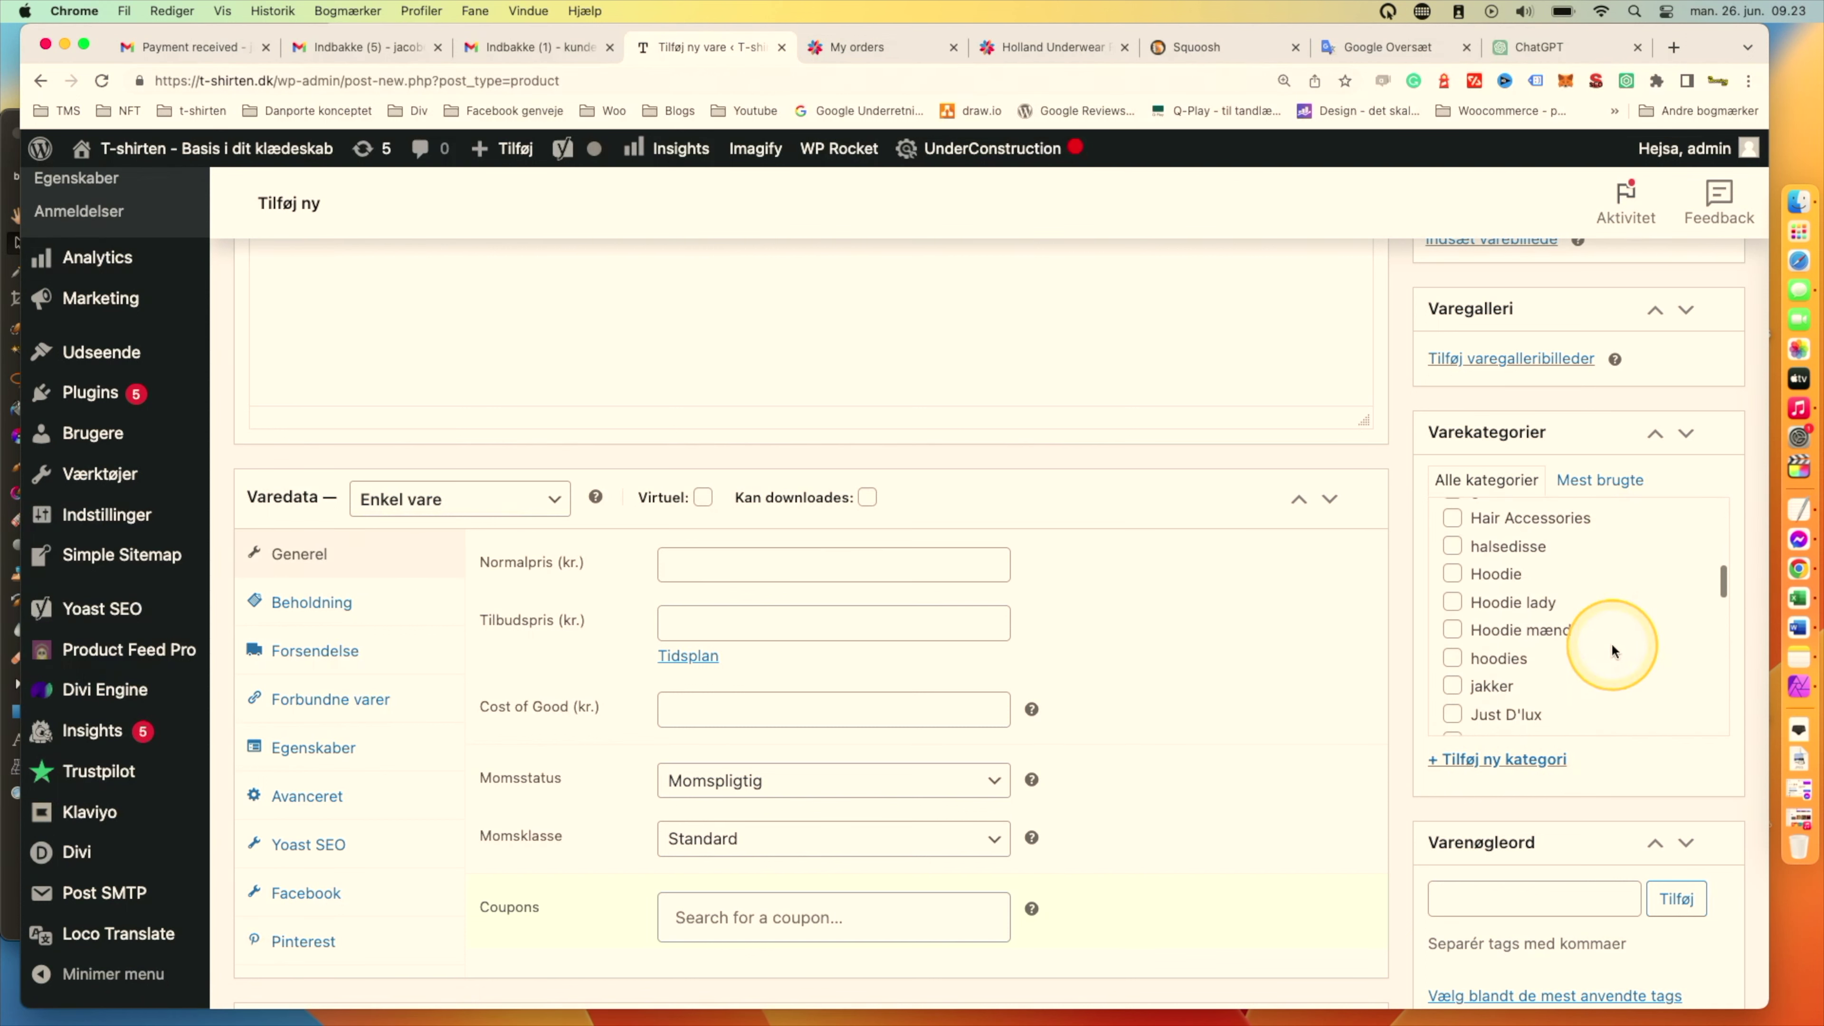
{"action": "scroll", "coordinate": [1612, 643], "scroll_direction": "down", "scroll_amount": 6}
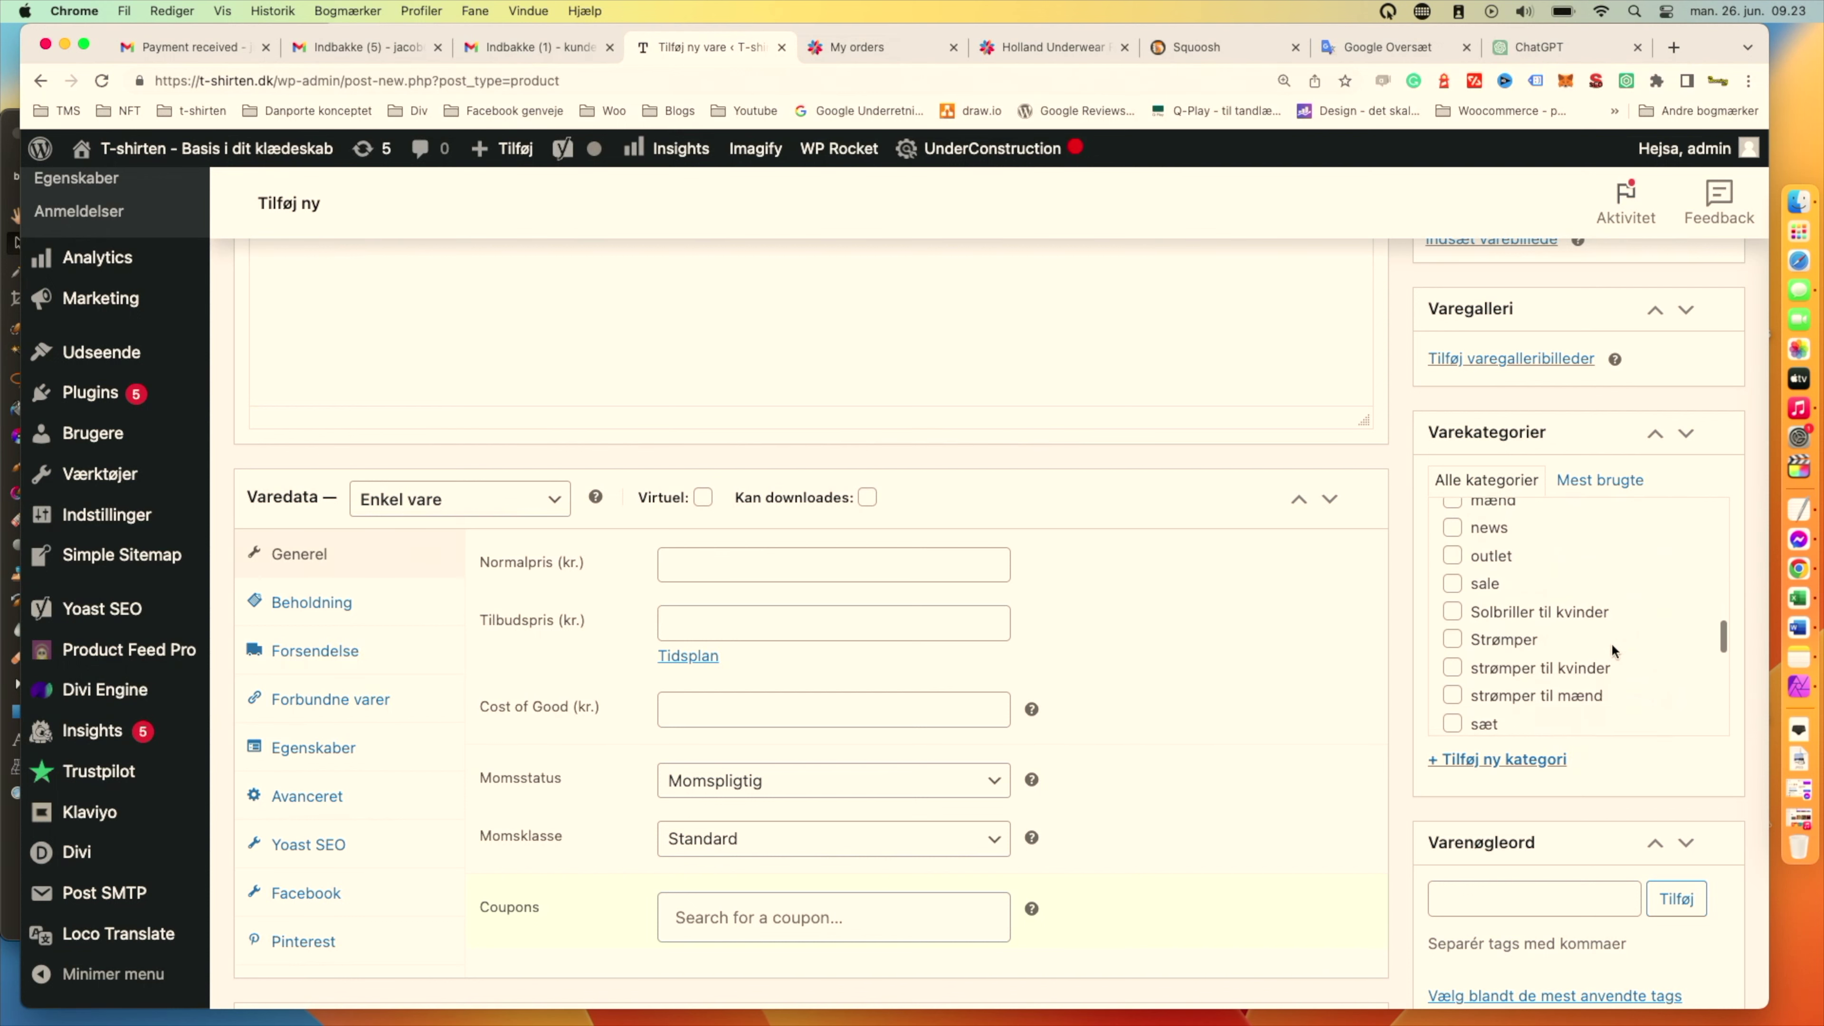
{"action": "scroll", "coordinate": [1612, 643], "scroll_direction": "down", "scroll_amount": 4}
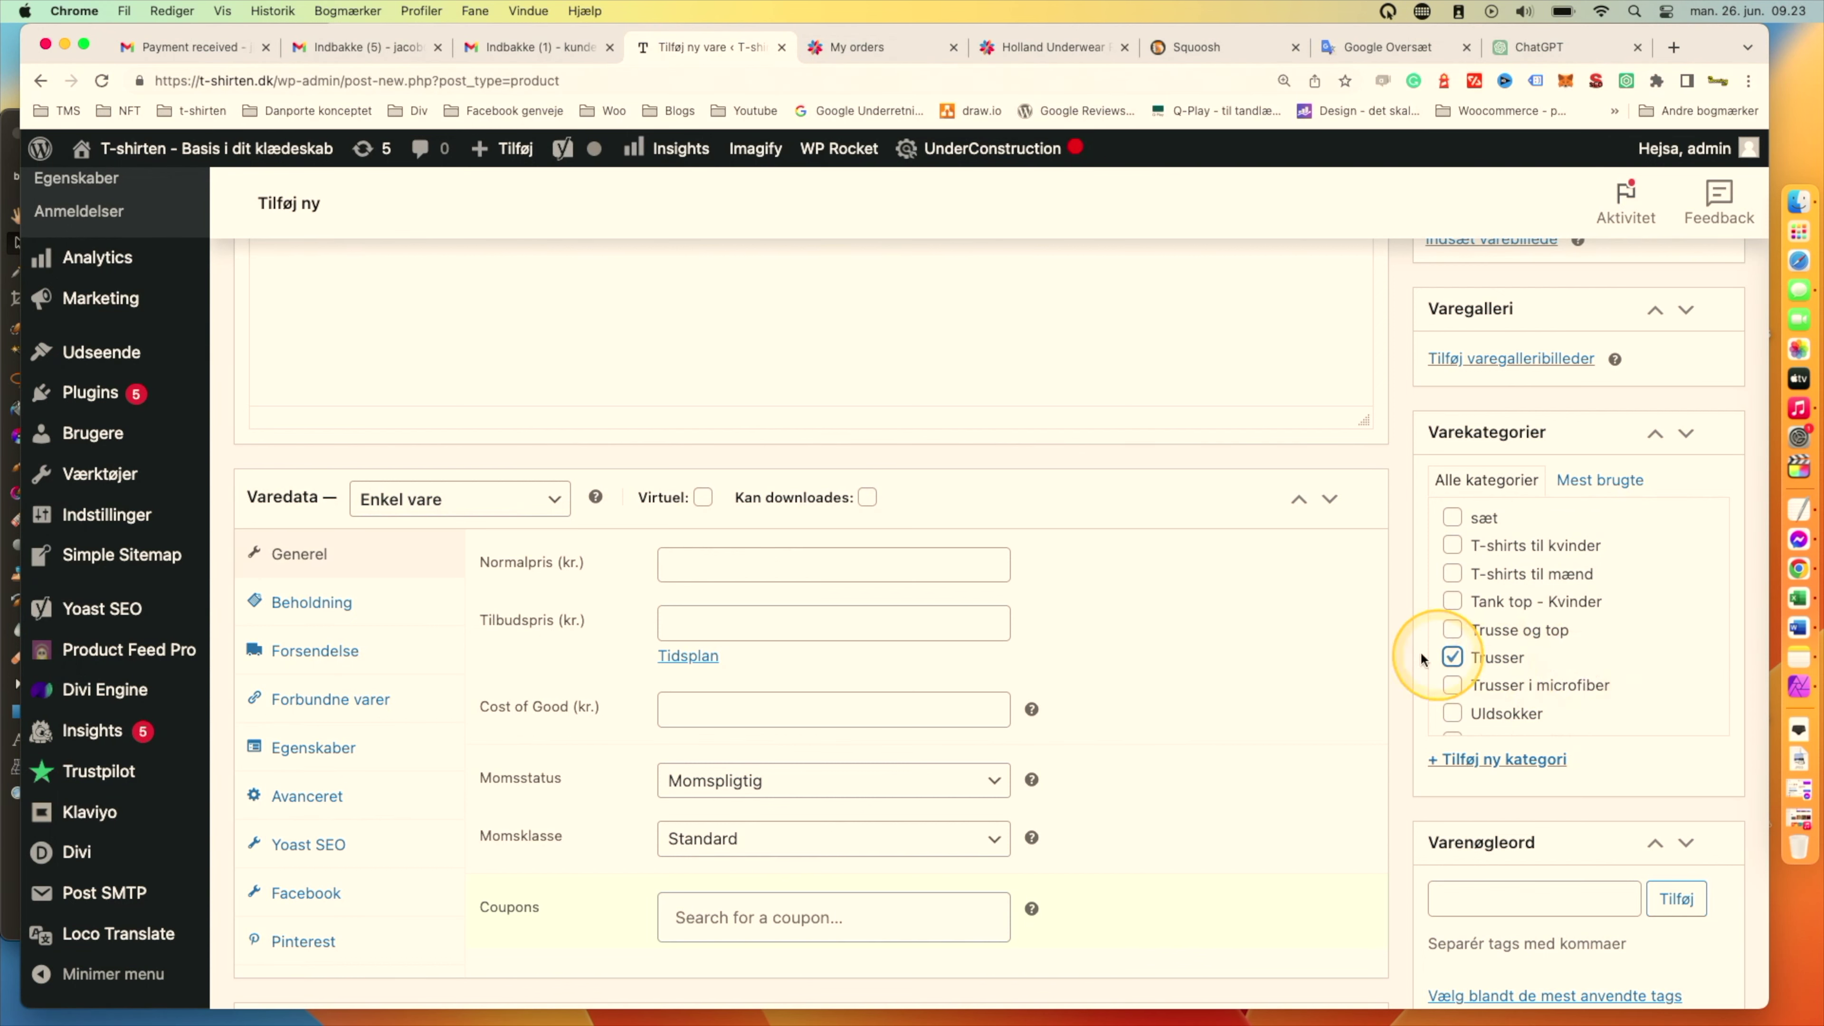
Switch to the blank Affinity Photo document and open the Overførsler folder in Finder beside it.
{"action": "scroll", "coordinate": [1407, 649], "scroll_direction": "up", "scroll_amount": 5}
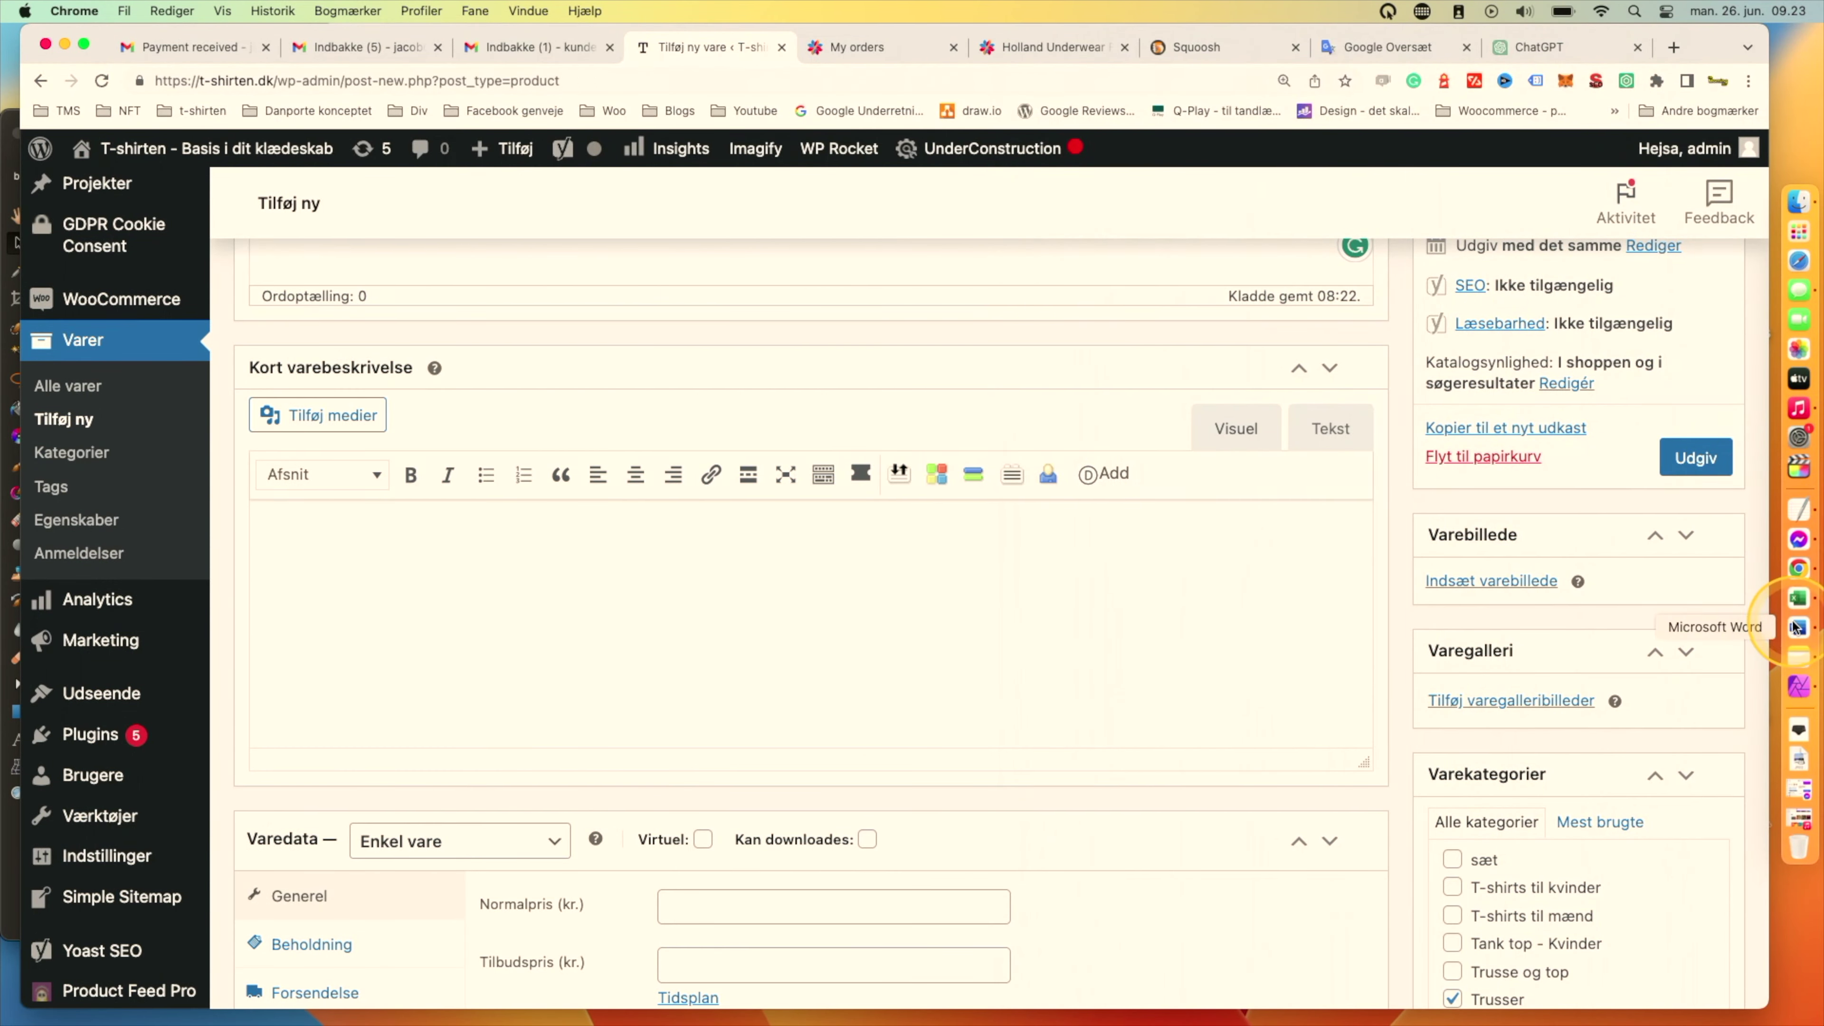
{"action": "left_click", "coordinate": [1800, 684]}
{"action": "left_click_drag", "start_coordinate": [995, 127], "coordinate": [1167, 87]}
{"action": "left_click", "coordinate": [808, 488]}
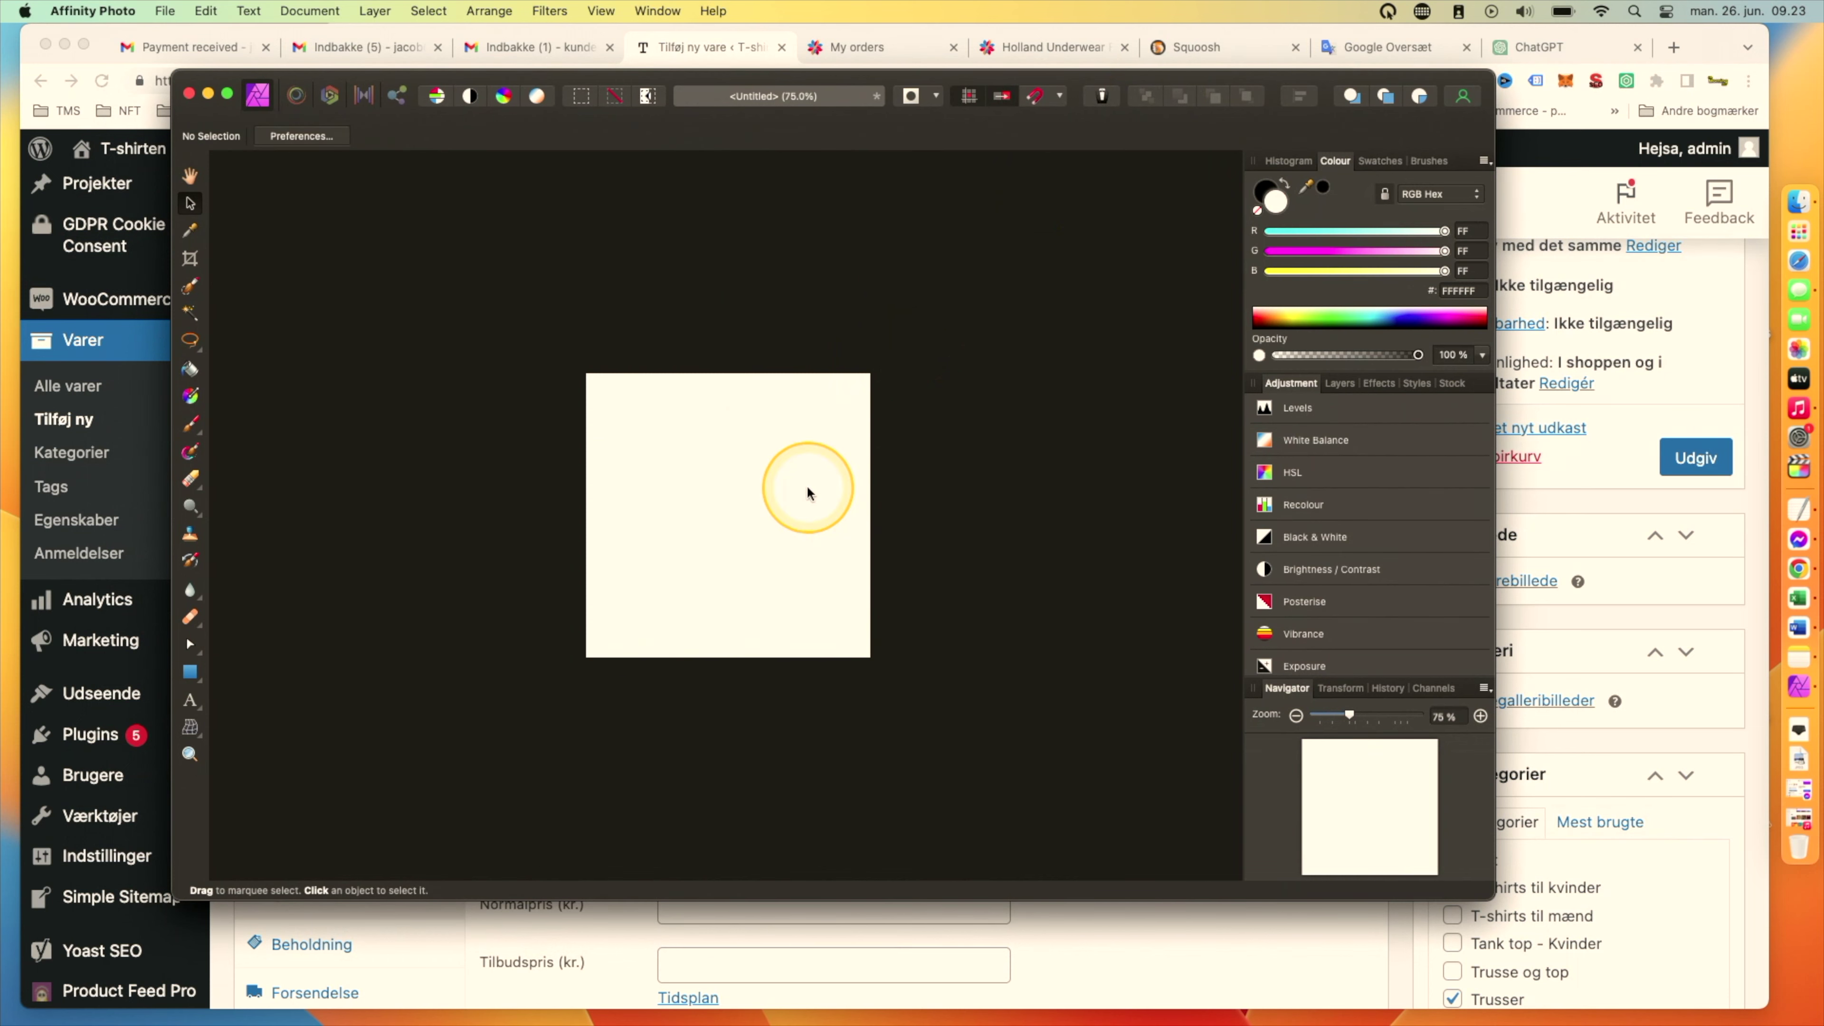
{"action": "key", "text": "super+Tab"}
{"action": "left_click", "coordinate": [808, 493]}
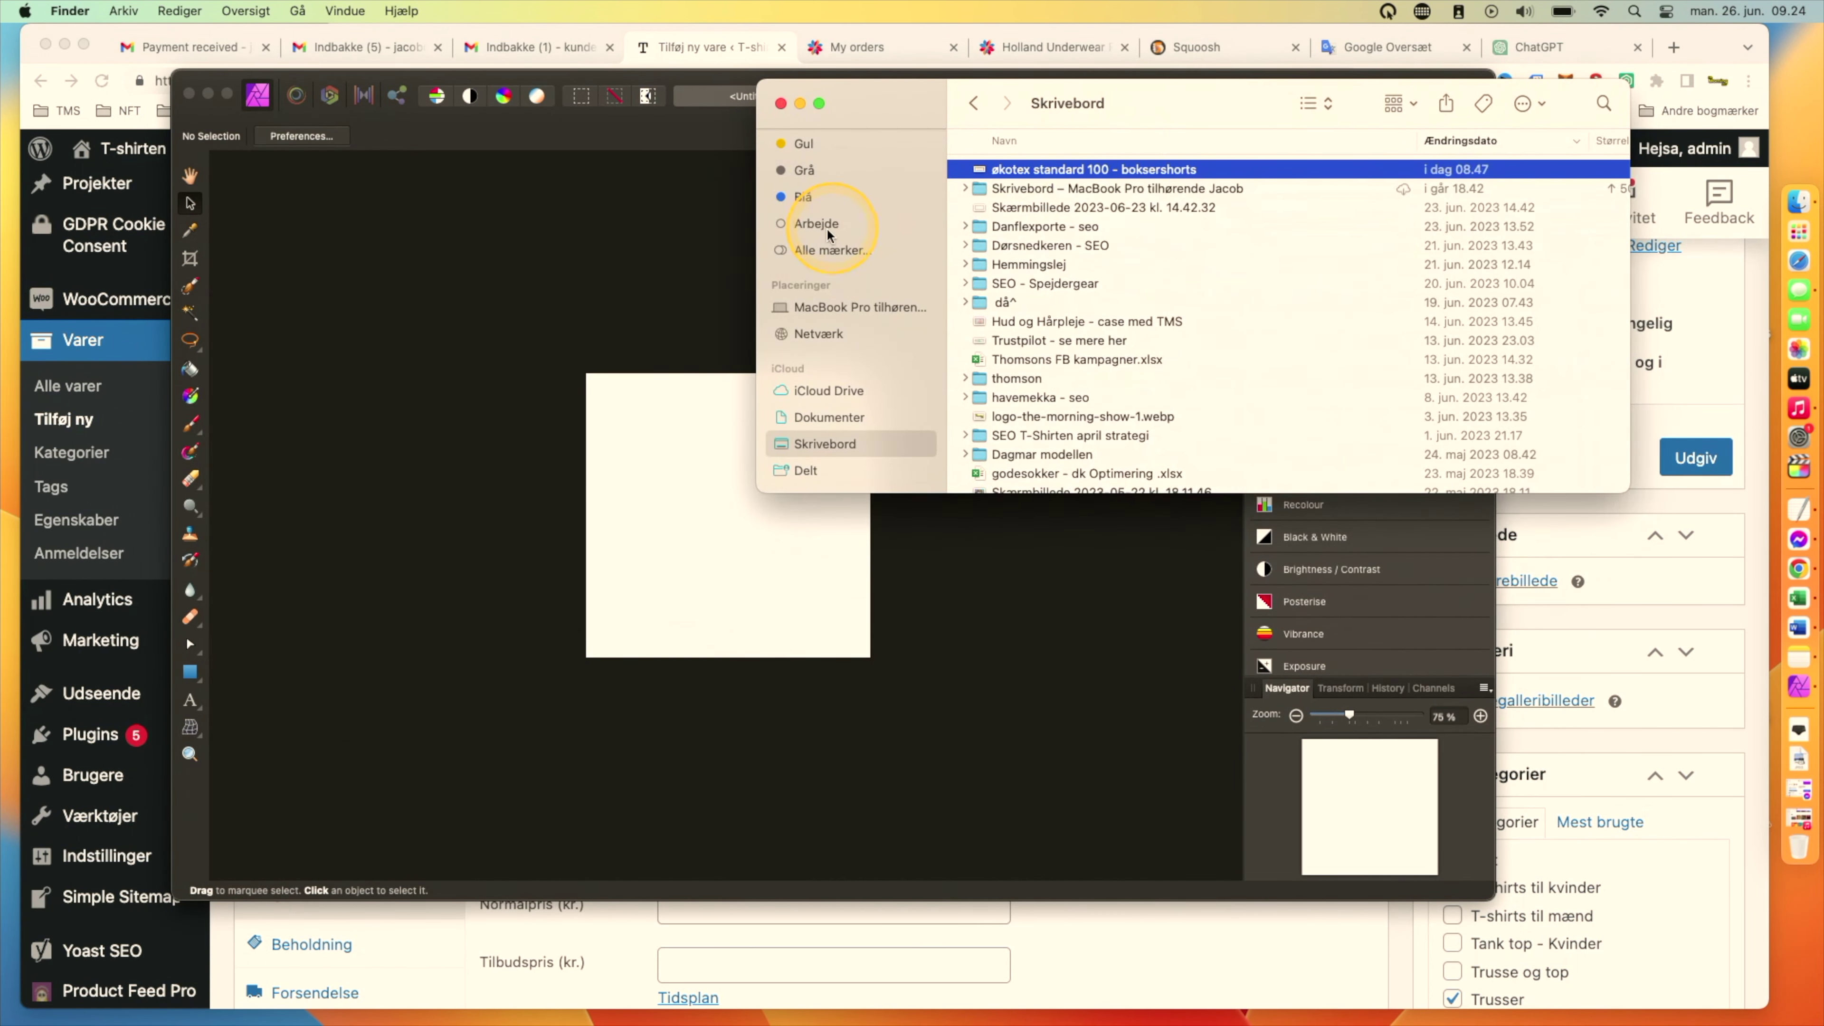
{"action": "scroll", "coordinate": [840, 445], "scroll_direction": "up", "scroll_amount": 10}
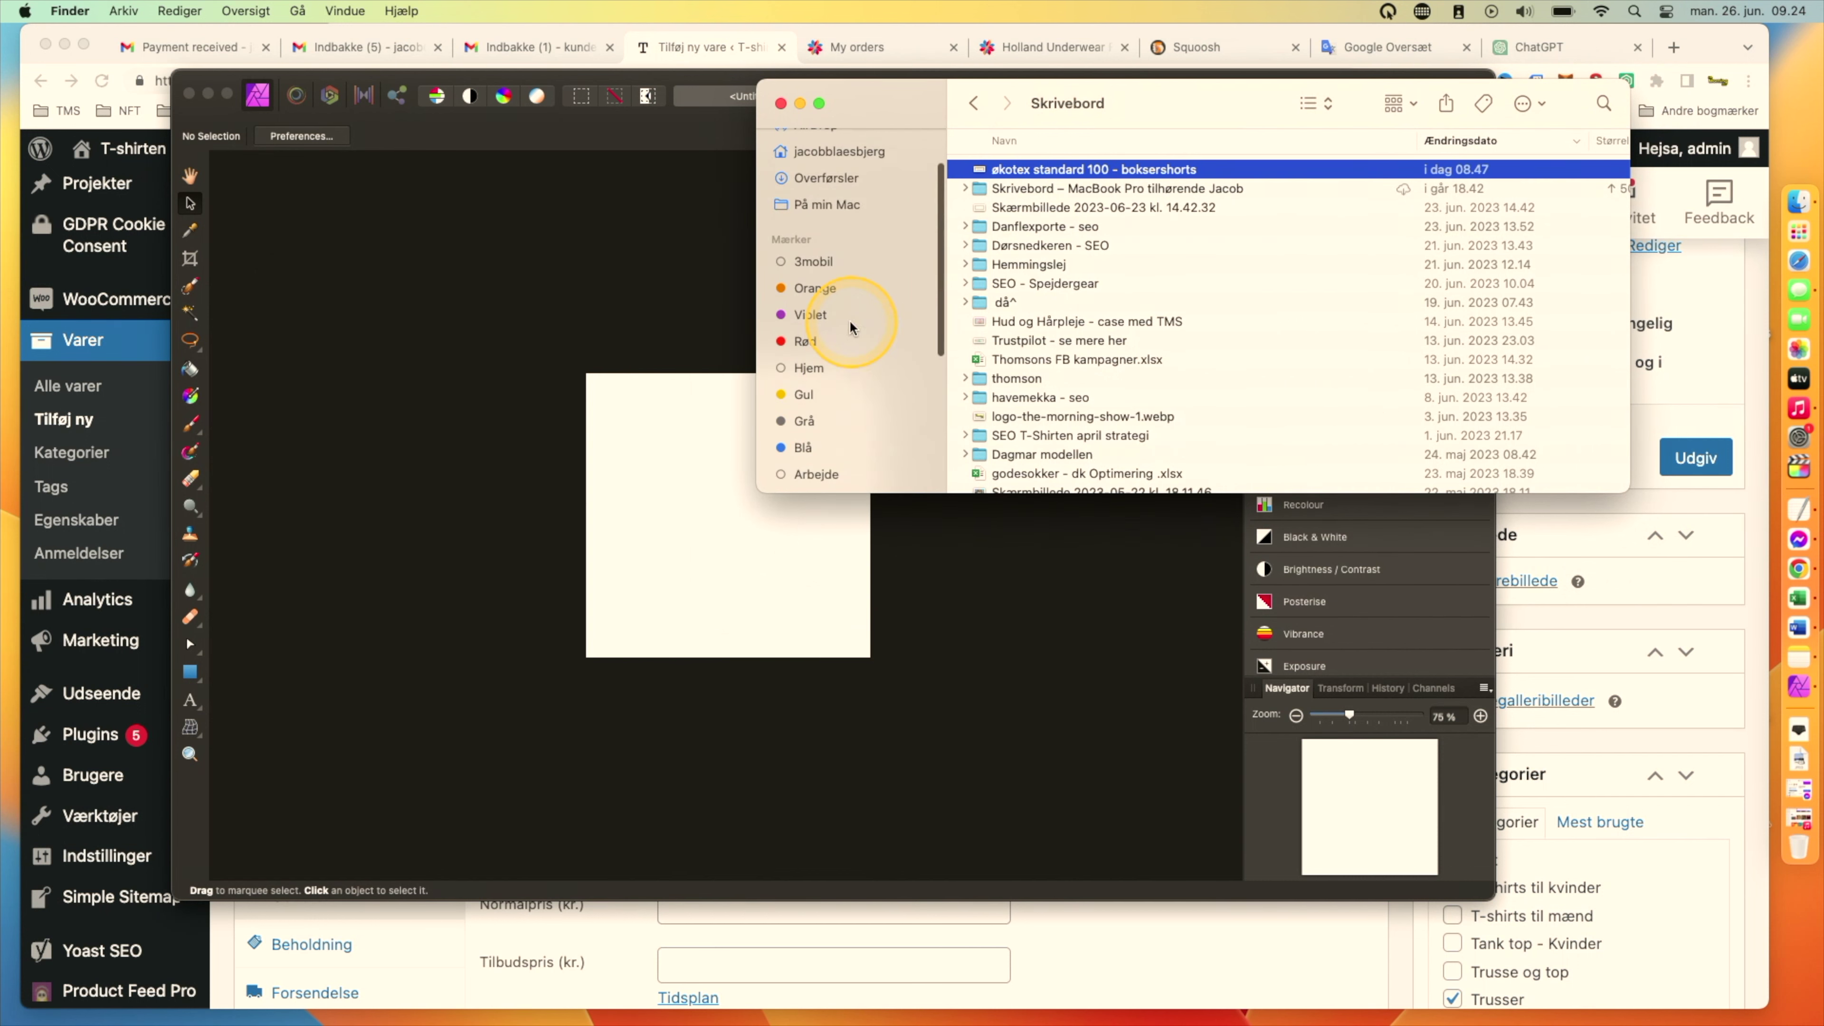
{"action": "left_click", "coordinate": [846, 241]}
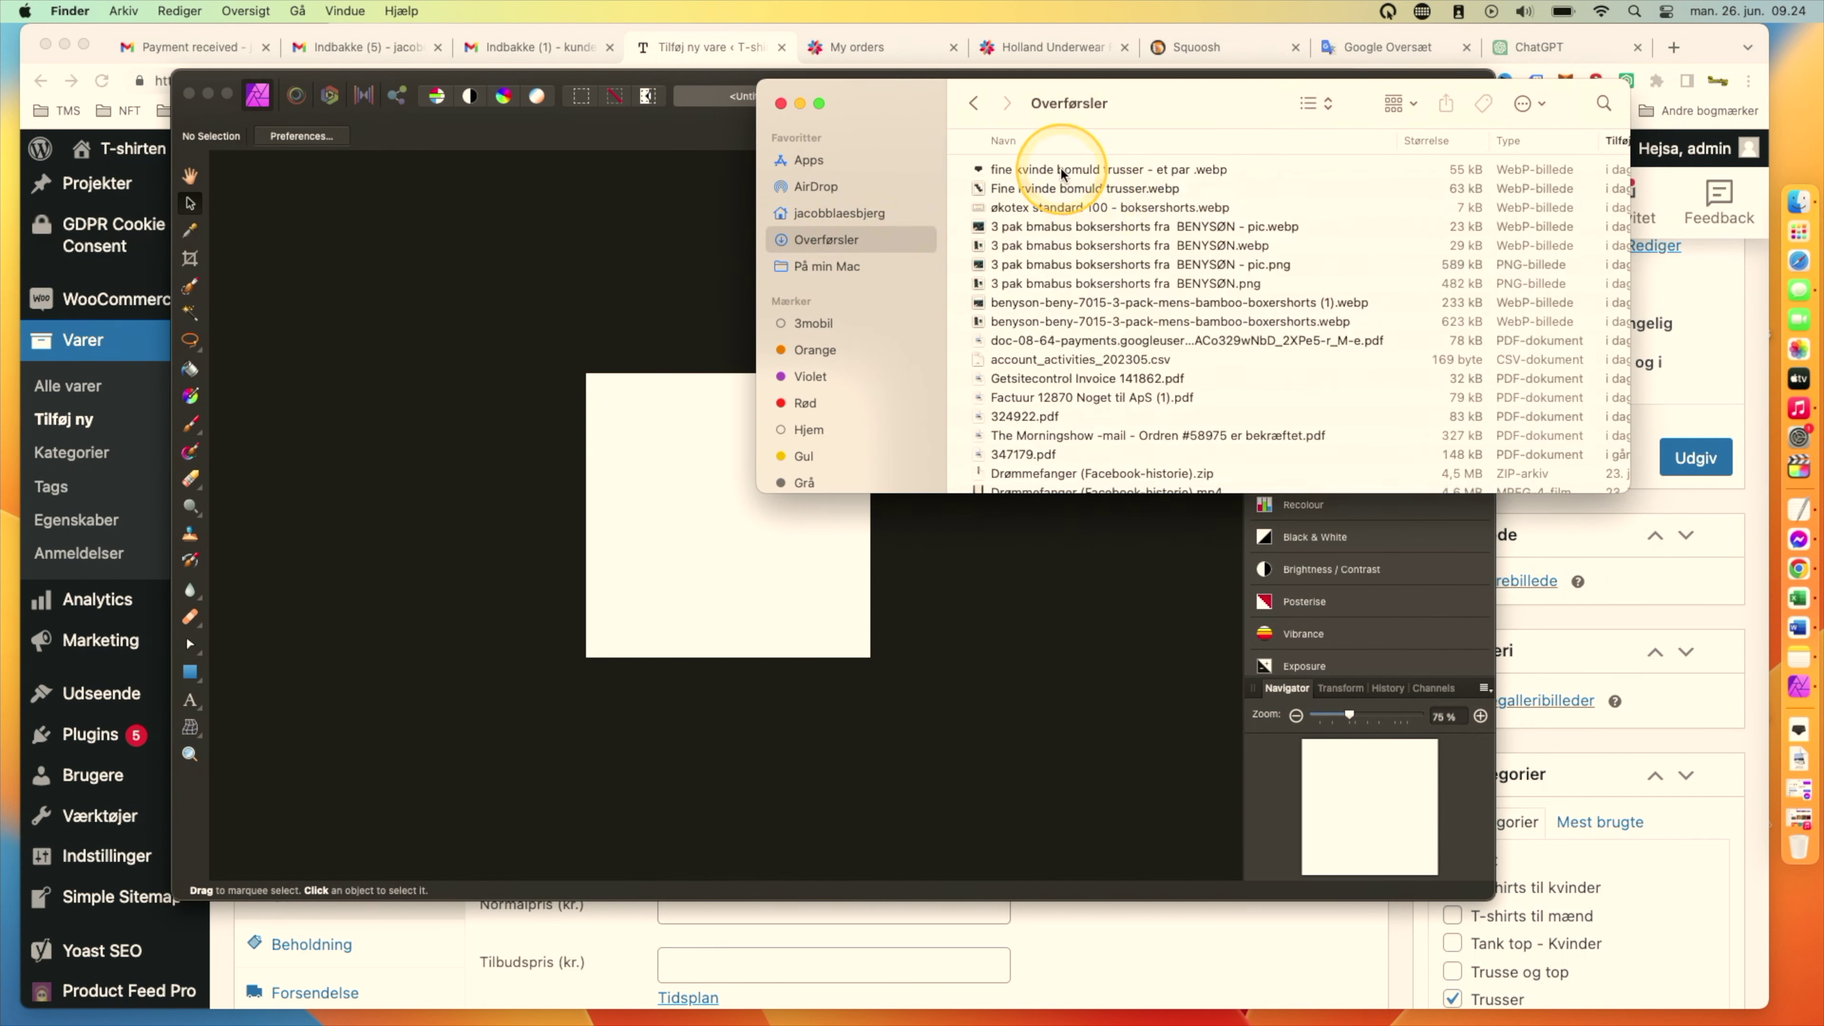
Place the file "Fine kvinde bomuld trusser.webp" from the Overførsler folder onto the blank Affinity Photo canvas.
{"action": "left_click", "coordinate": [1049, 190]}
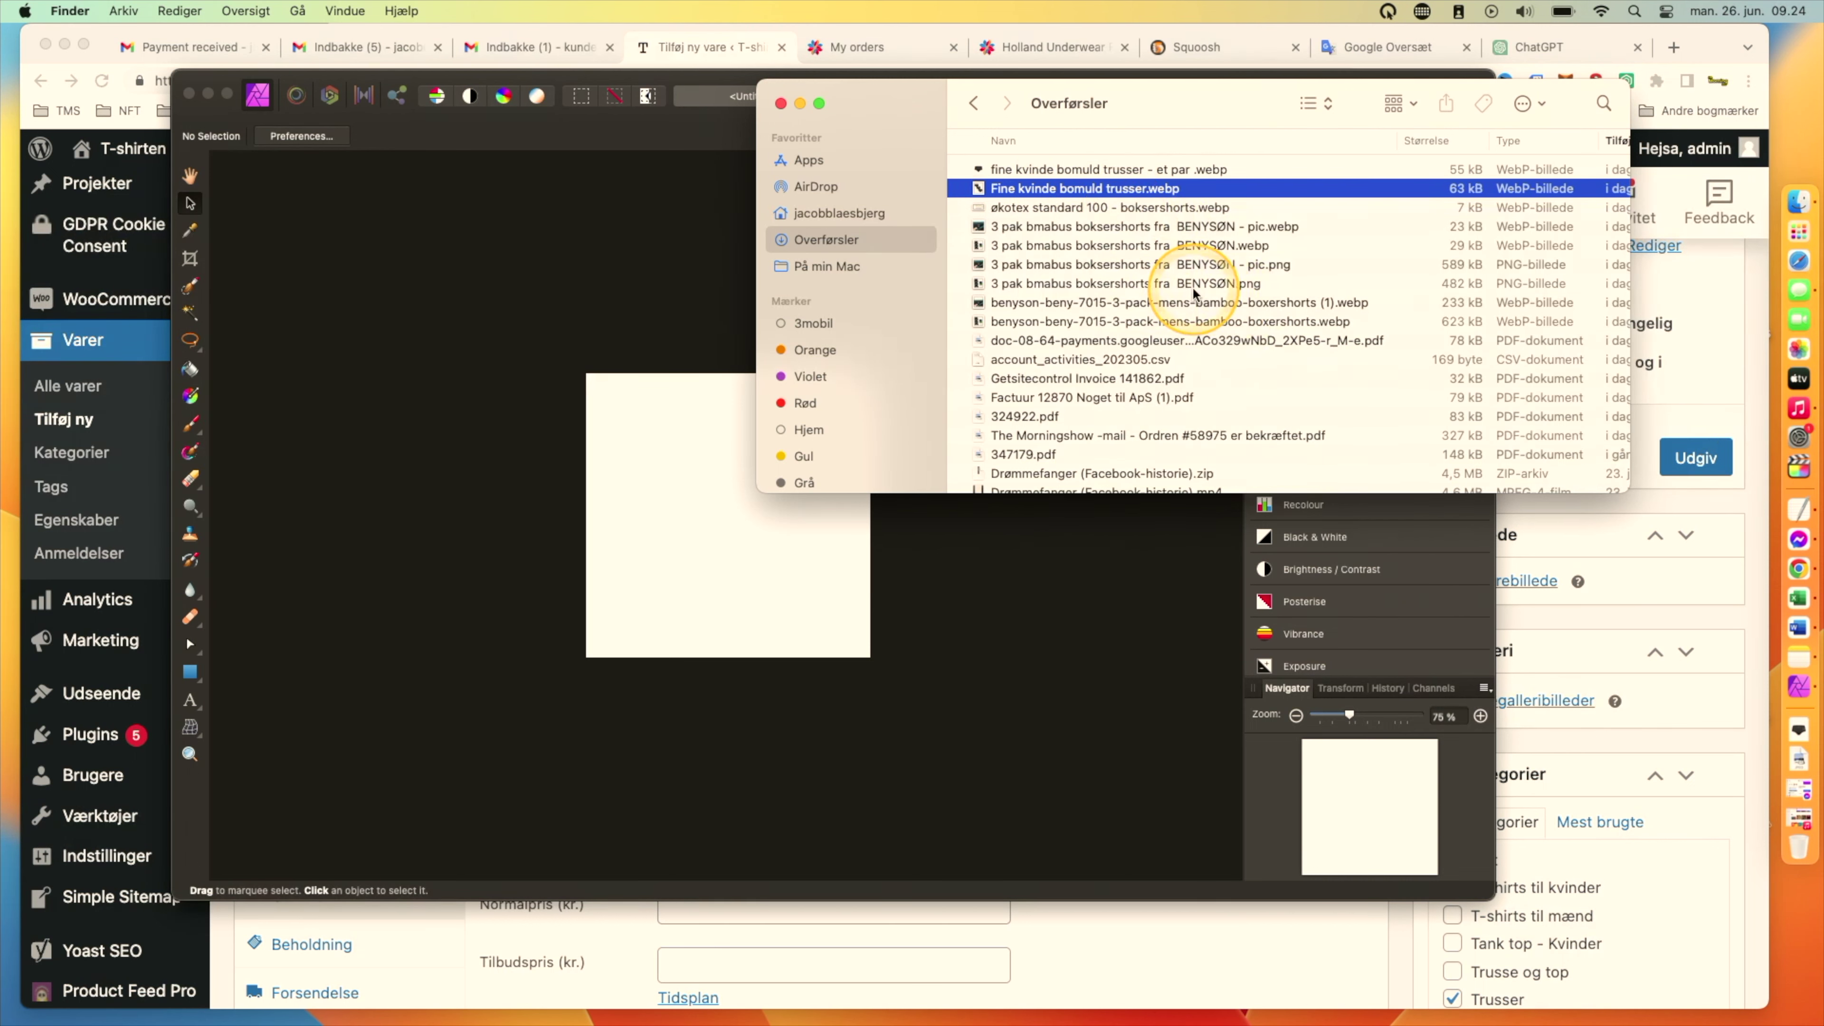
{"action": "key", "text": "super+Tab"}
{"action": "key", "text": "super+Tab"}
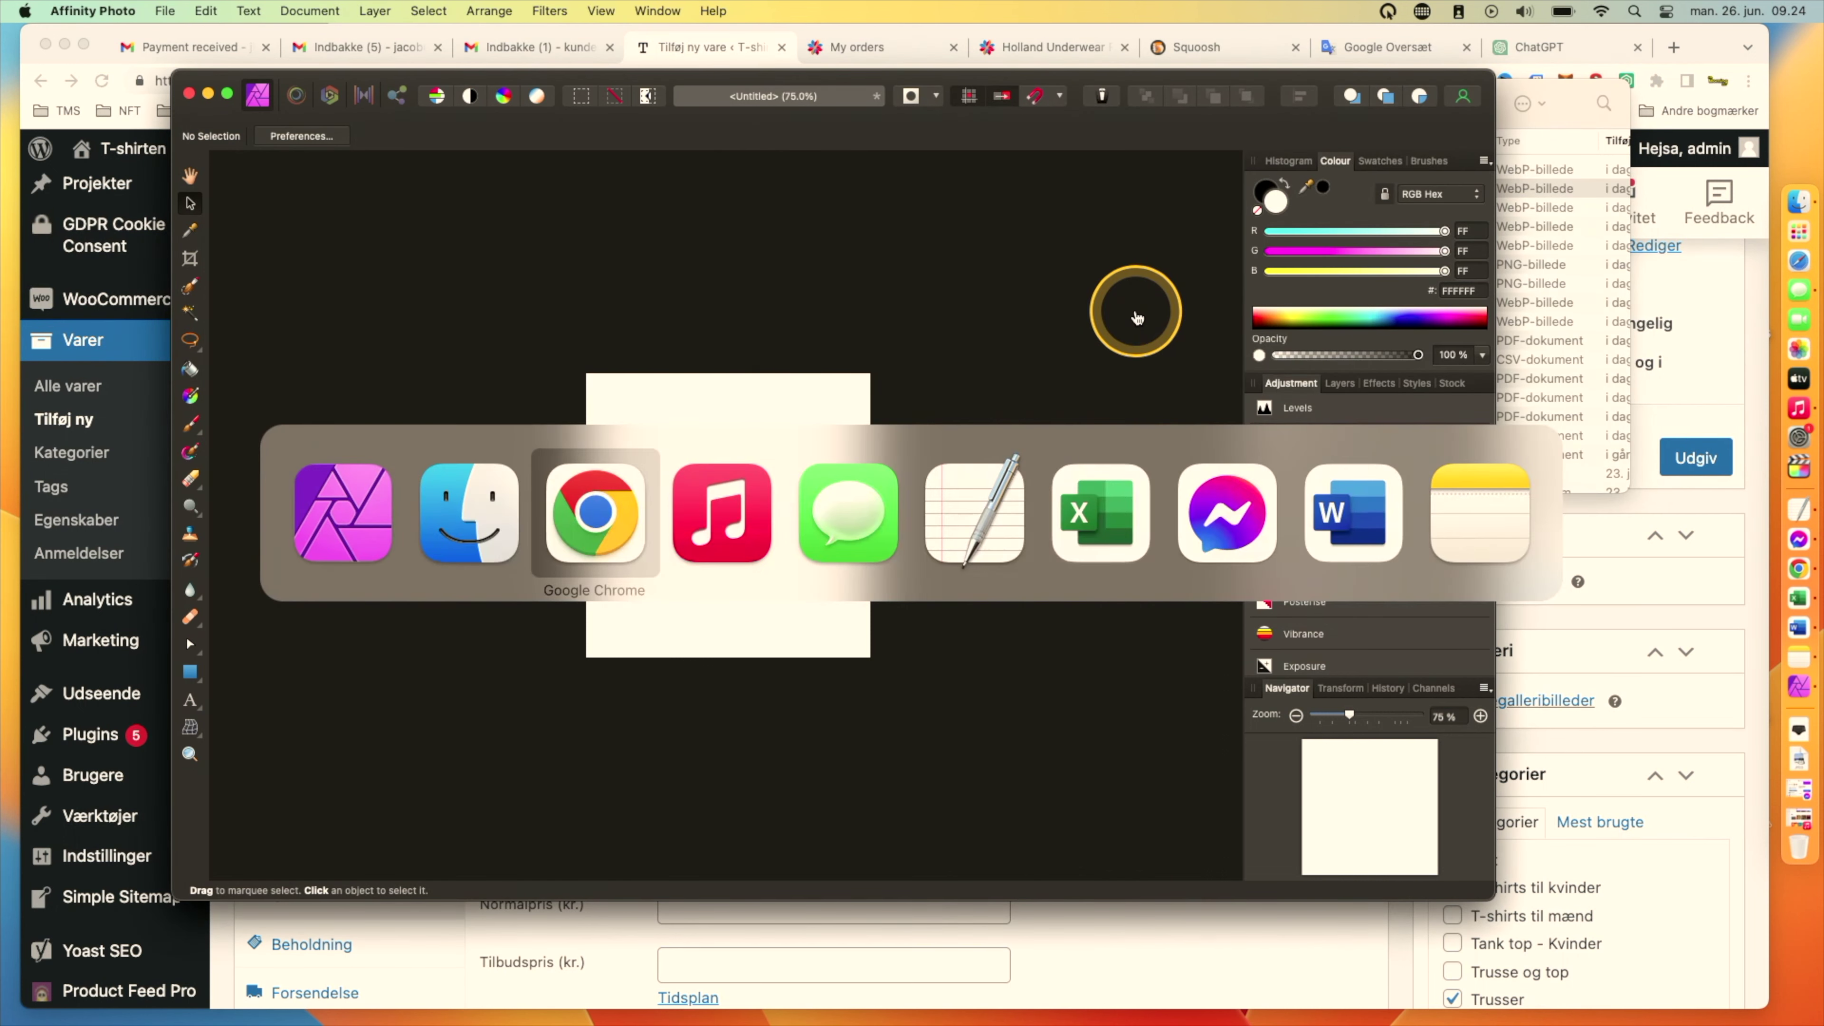
{"action": "key", "text": "super+Tab"}
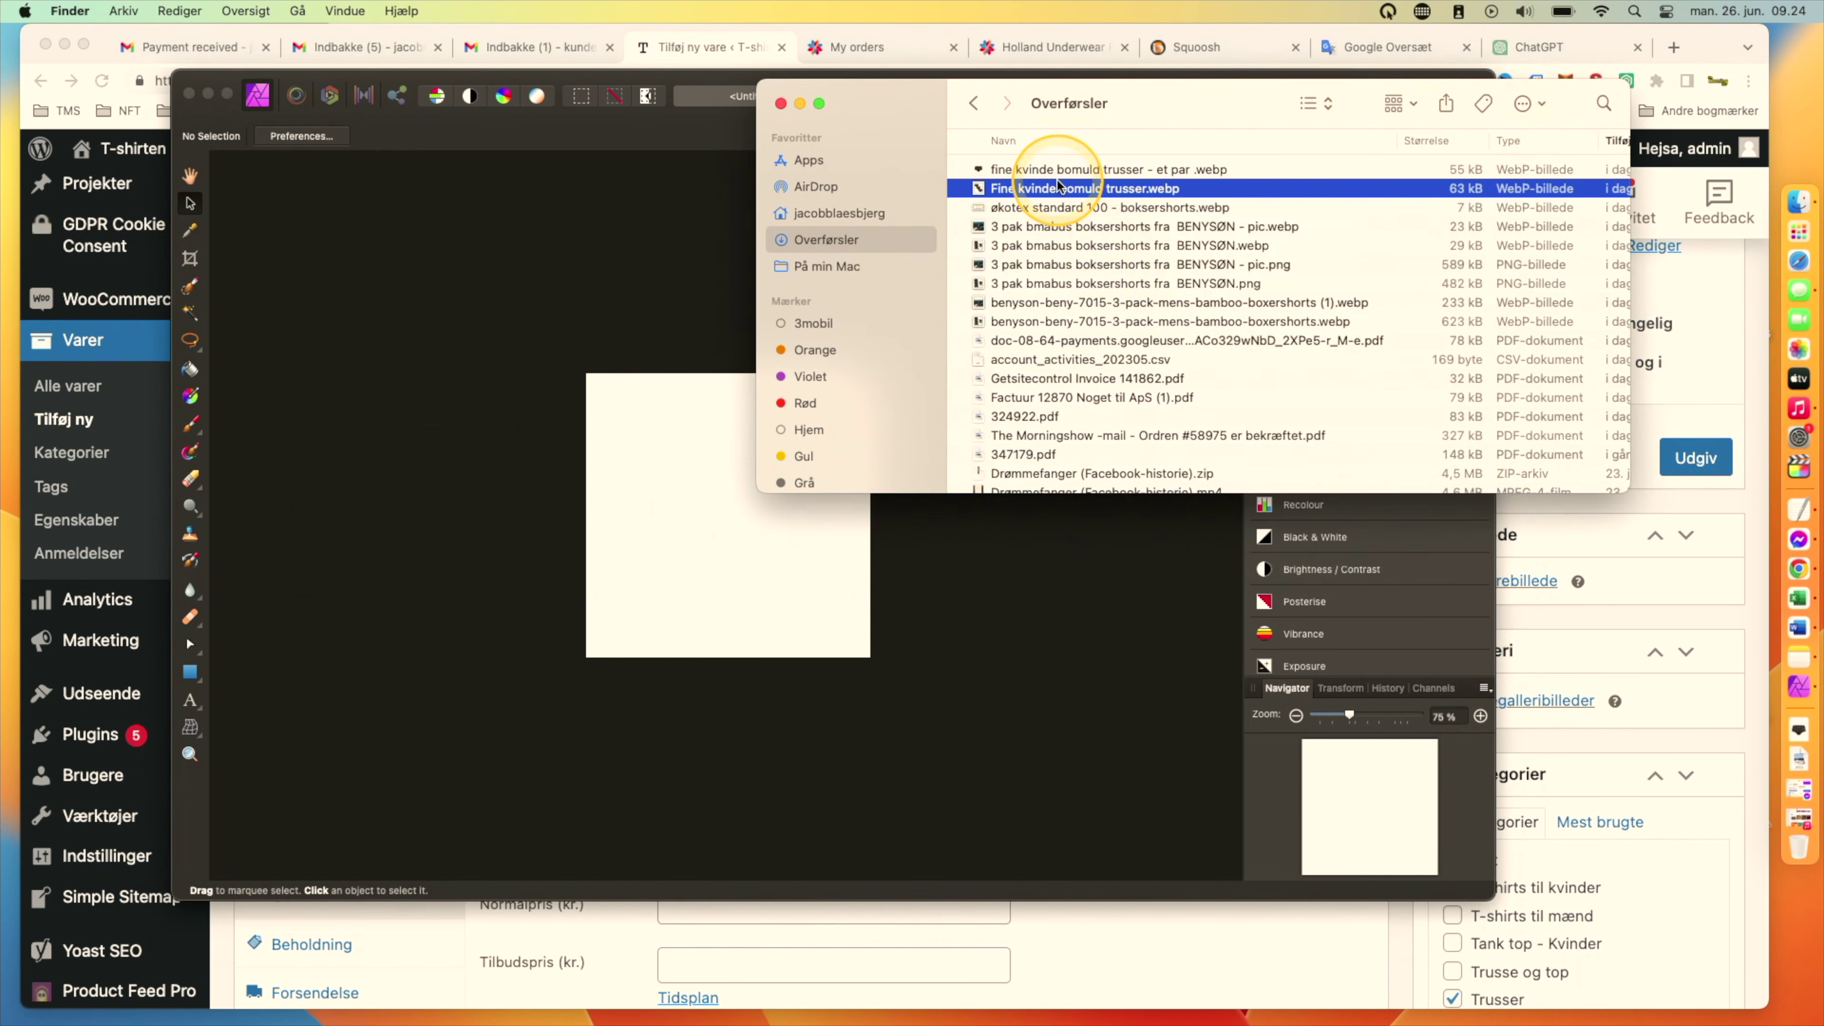
{"action": "left_click_drag", "start_coordinate": [1028, 207], "coordinate": [1078, 193]}
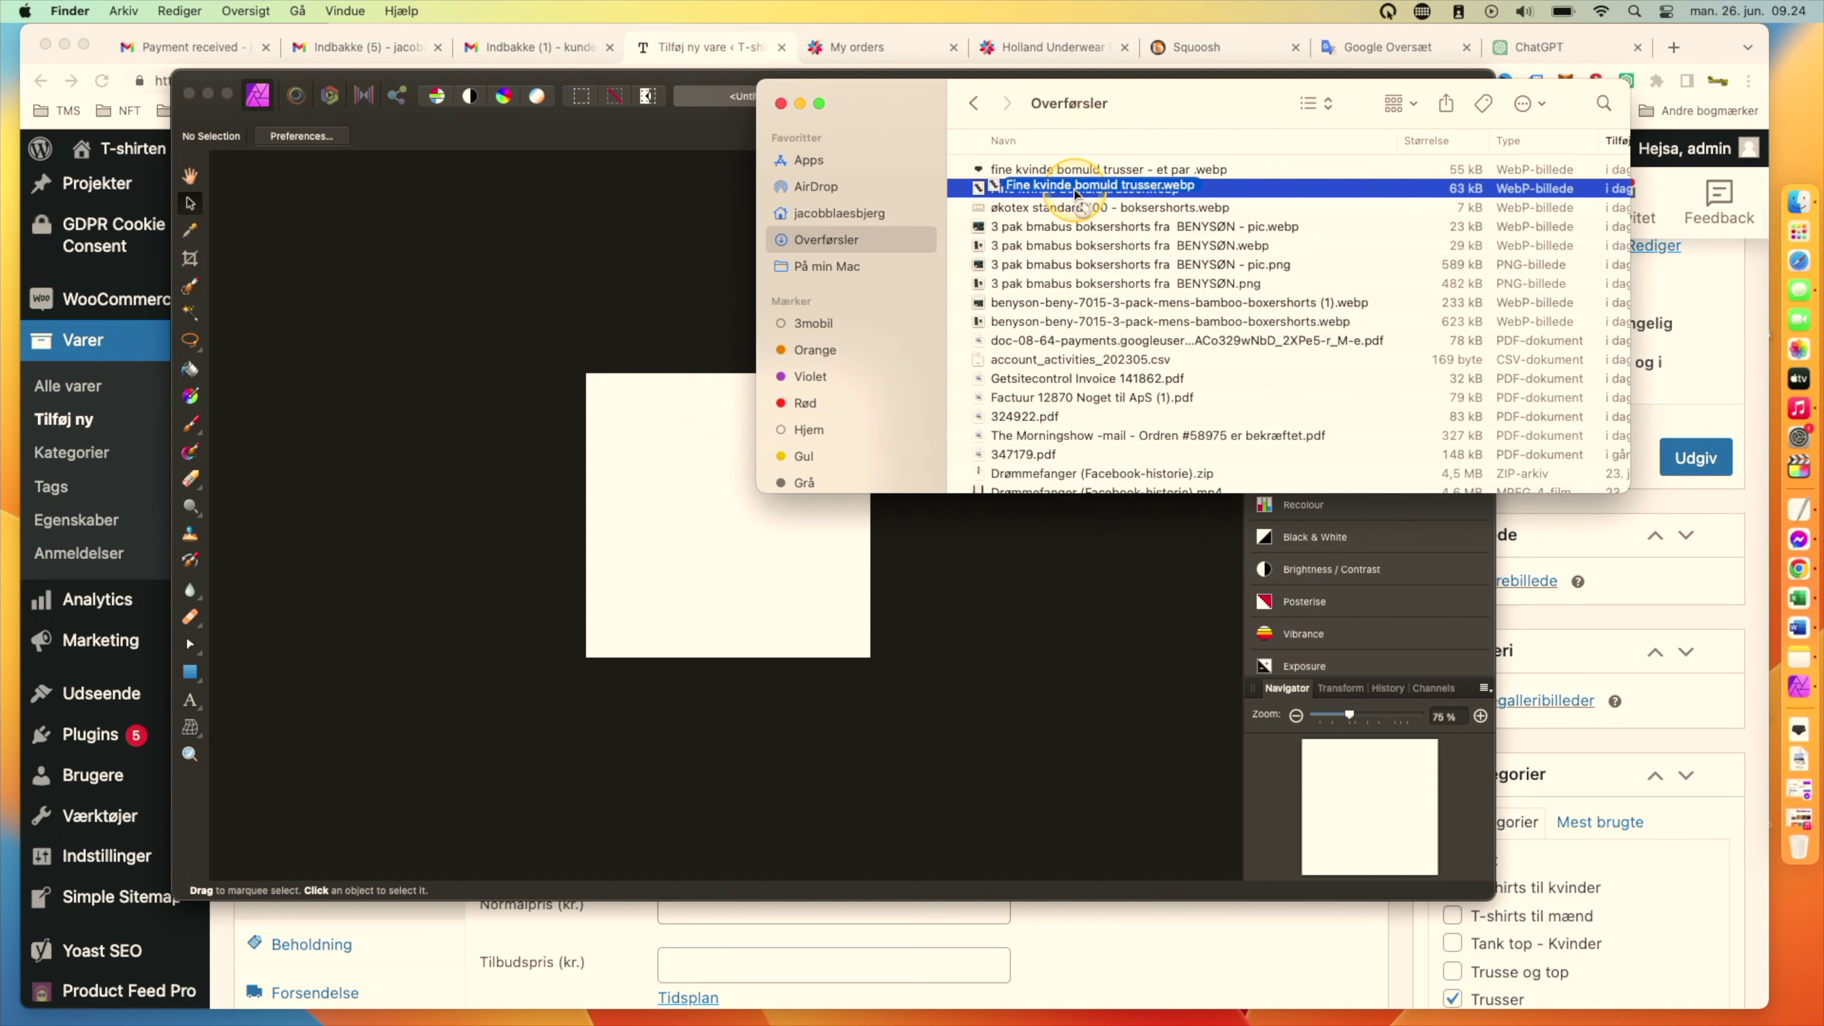
{"action": "left_click", "coordinate": [1073, 210]}
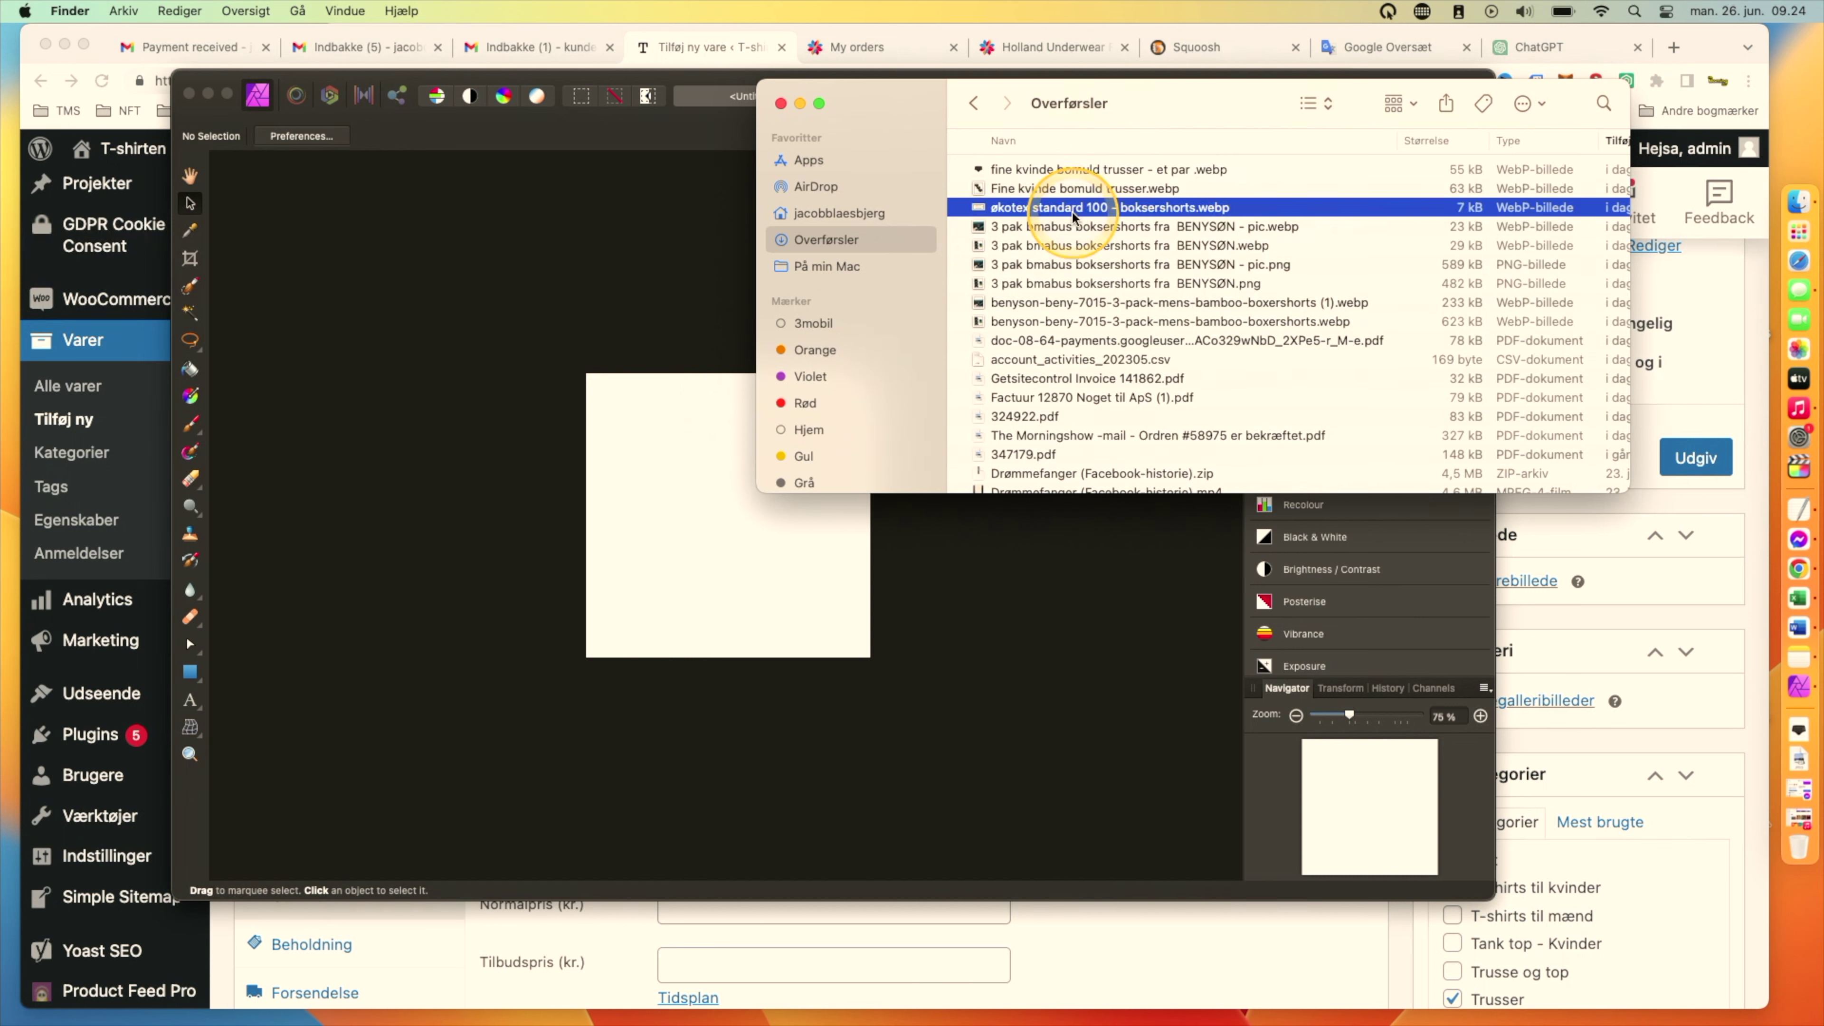
{"action": "left_click", "coordinate": [1072, 172]}
{"action": "left_click", "coordinate": [1076, 190]}
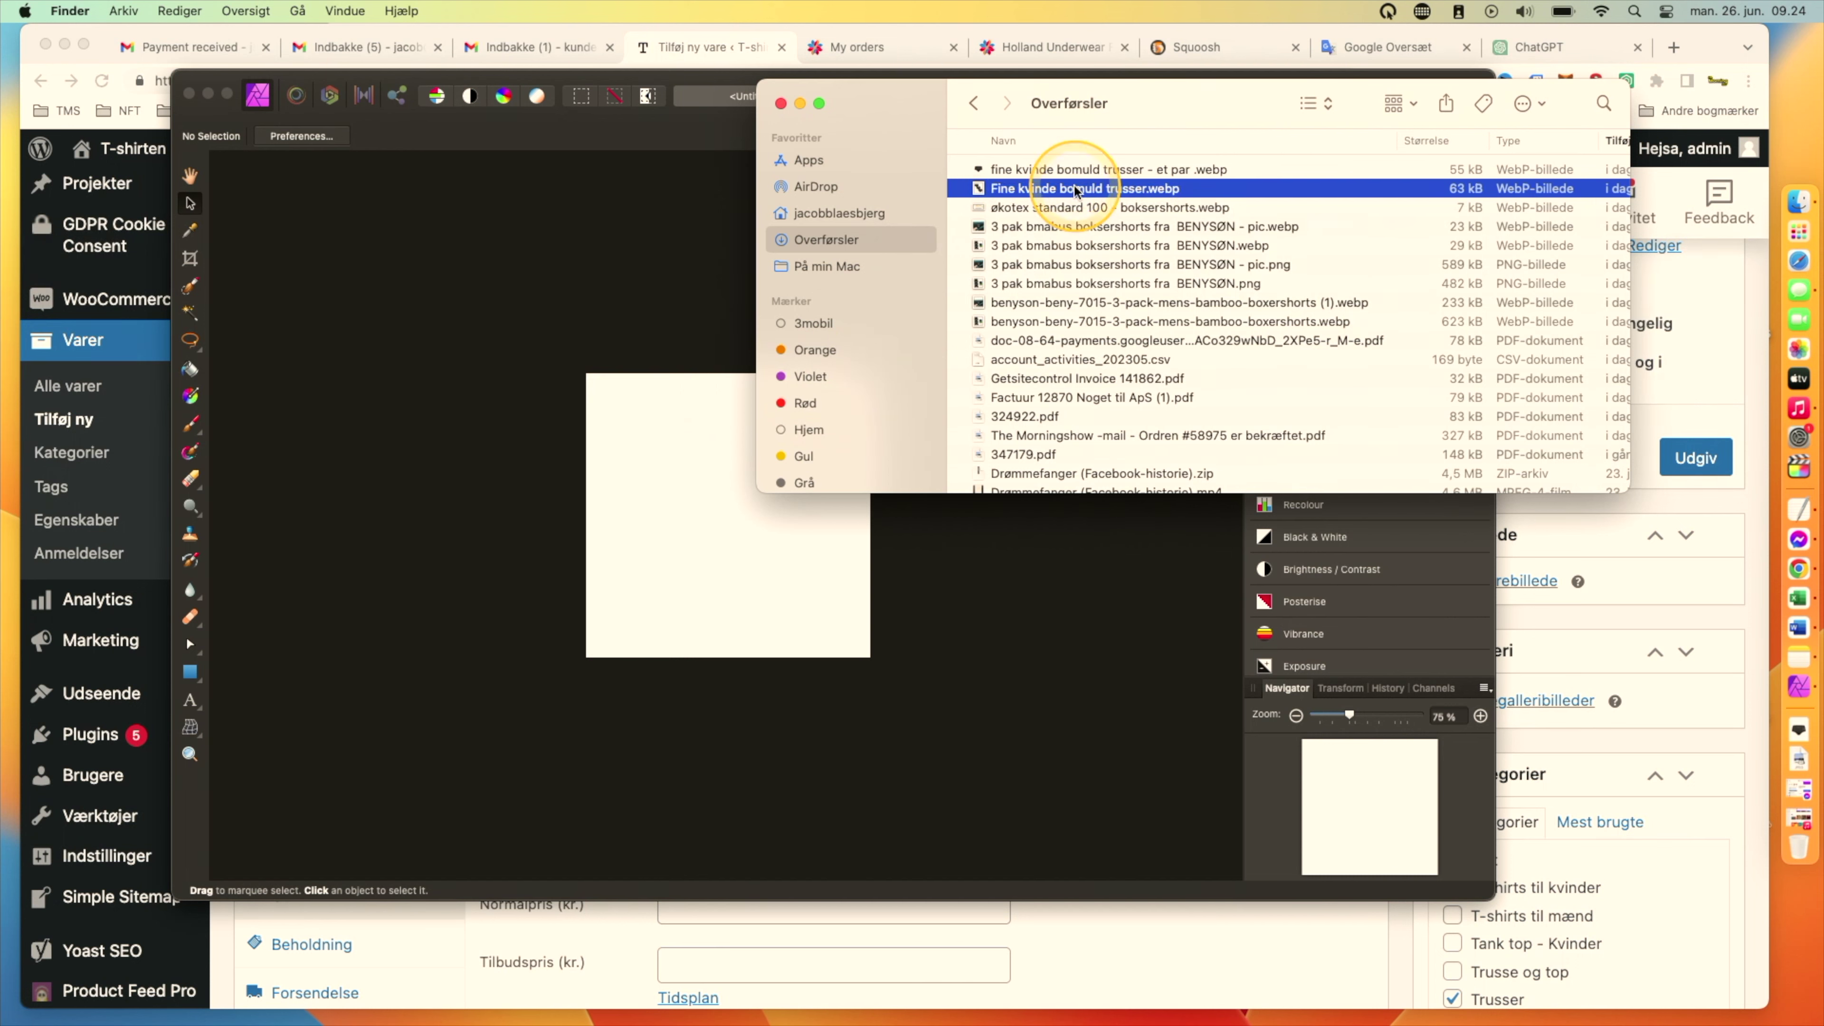
{"action": "left_click_drag", "start_coordinate": [1015, 231], "coordinate": [740, 575]}
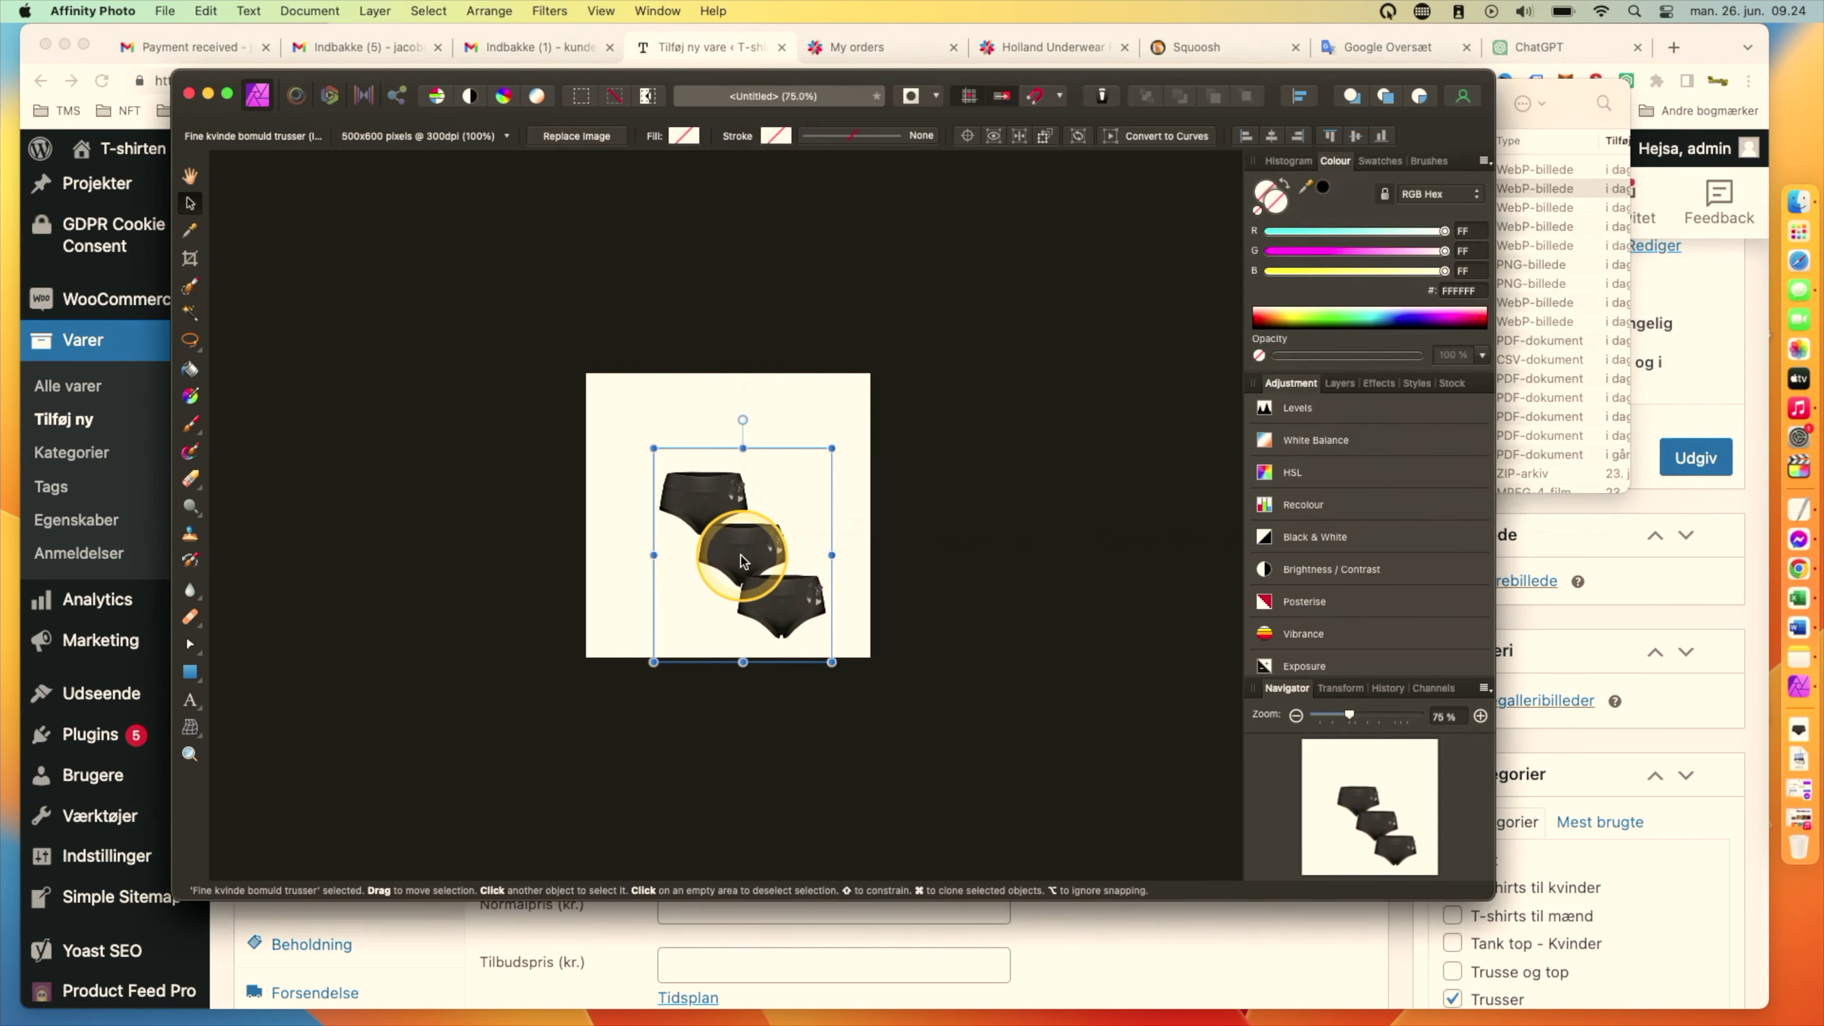
Enlarge the placed three-pack picture to about 760 x 912 px and centre it on the canvas.
{"action": "left_click_drag", "start_coordinate": [655, 449], "coordinate": [588, 369]}
{"action": "left_click_drag", "start_coordinate": [755, 444], "coordinate": [775, 429]}
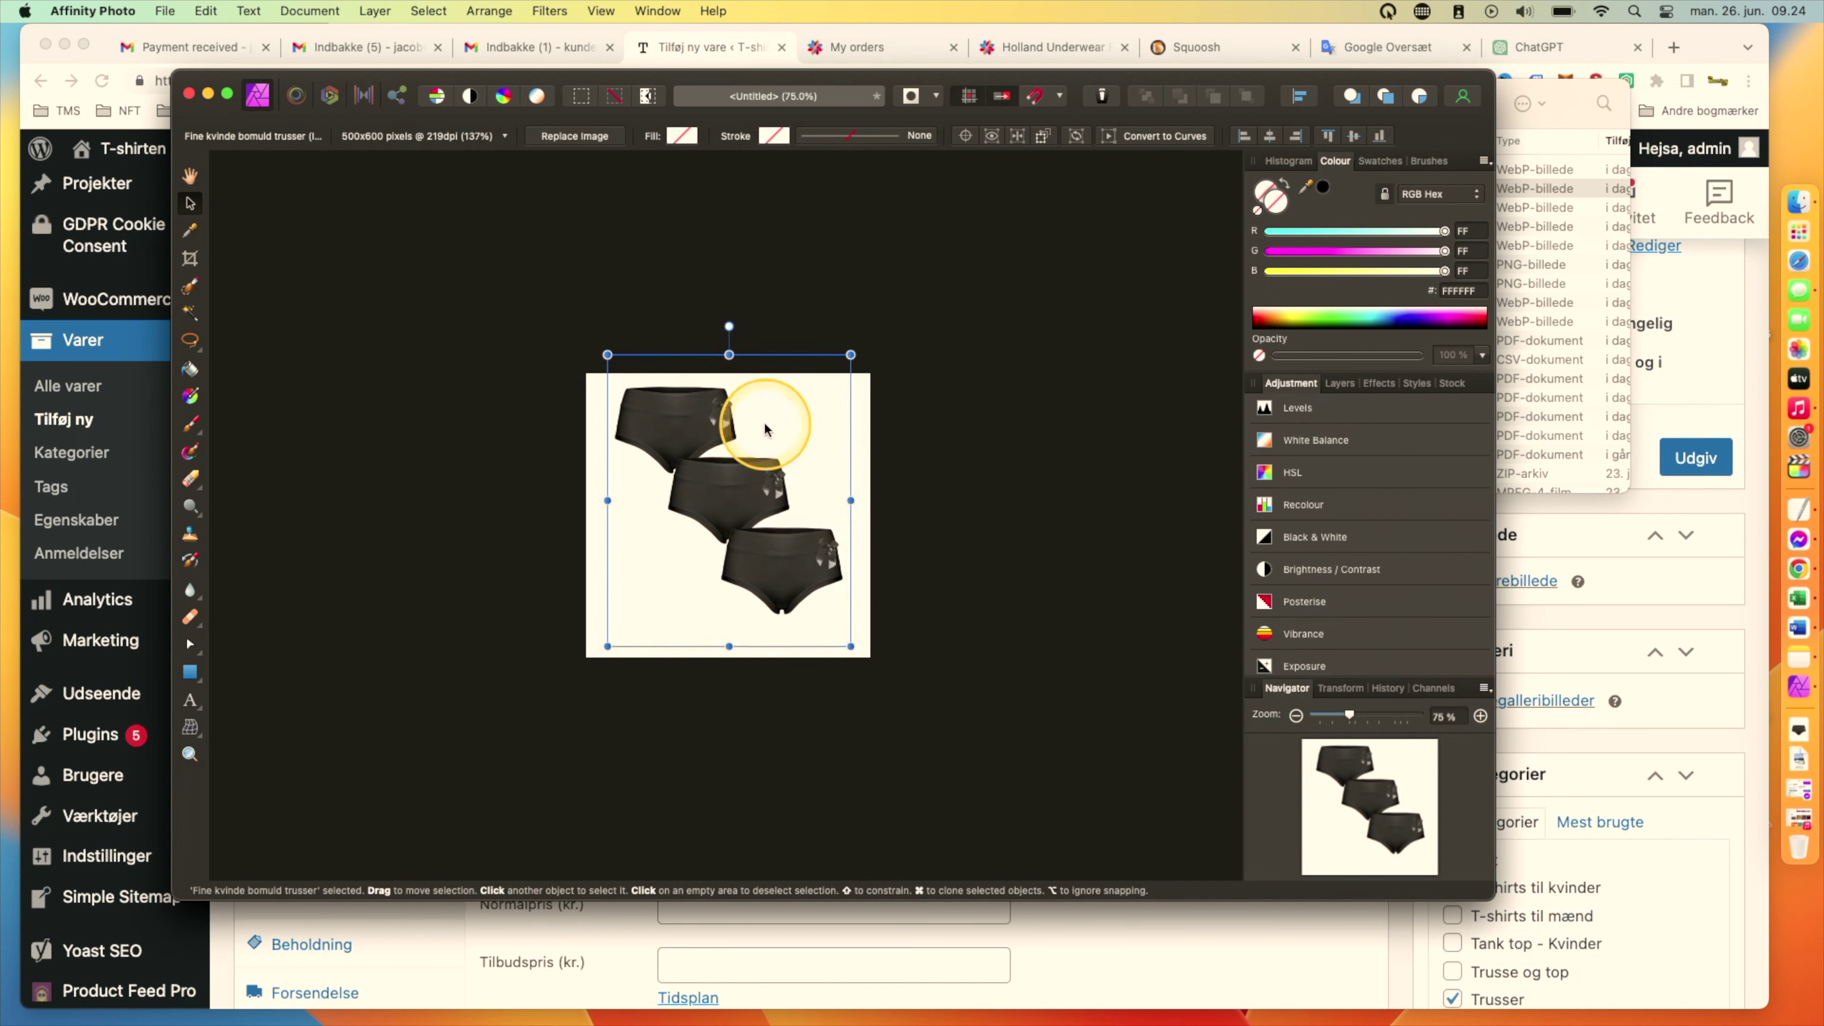
{"action": "left_click_drag", "start_coordinate": [851, 647], "coordinate": [879, 680]}
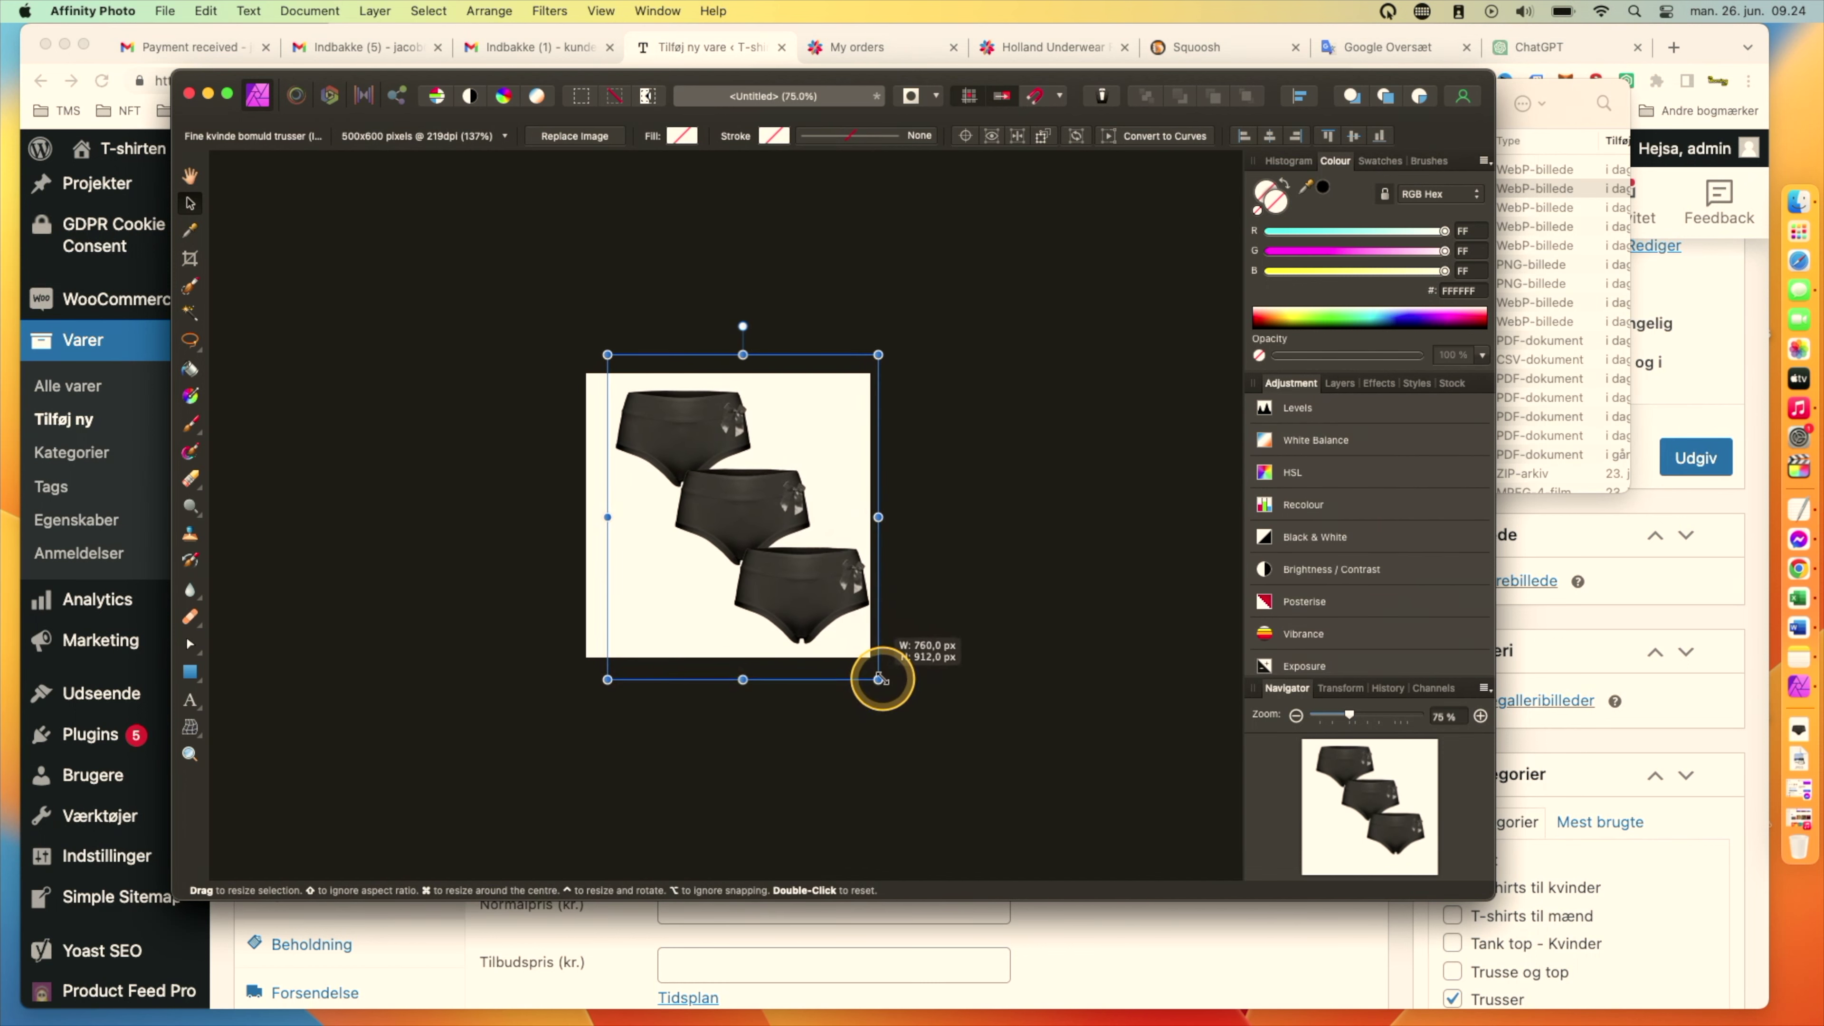
{"action": "left_click_drag", "start_coordinate": [846, 601], "coordinate": [834, 597]}
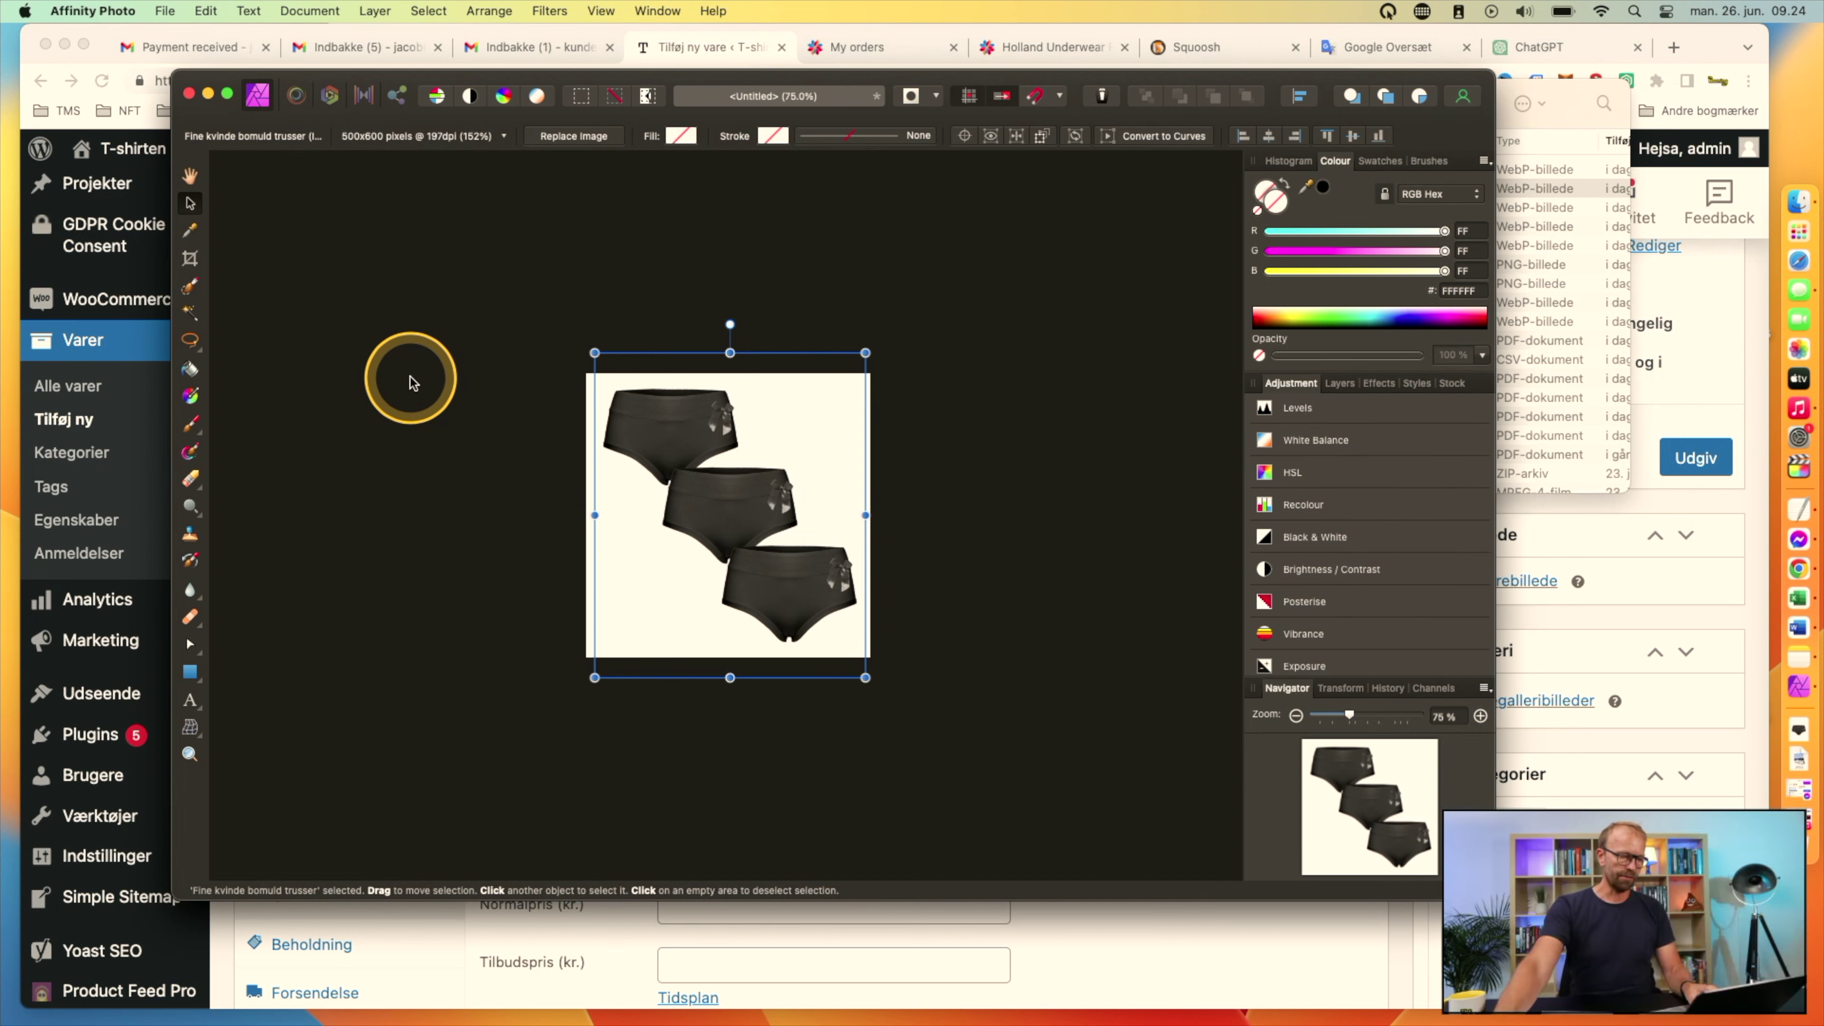
Export the whole document as an 800 x 800 px PNG named "Bomuldsstrusser til kvinder" in the Downloads folder.
{"action": "left_click", "coordinate": [165, 11]}
{"action": "left_click", "coordinate": [199, 540]}
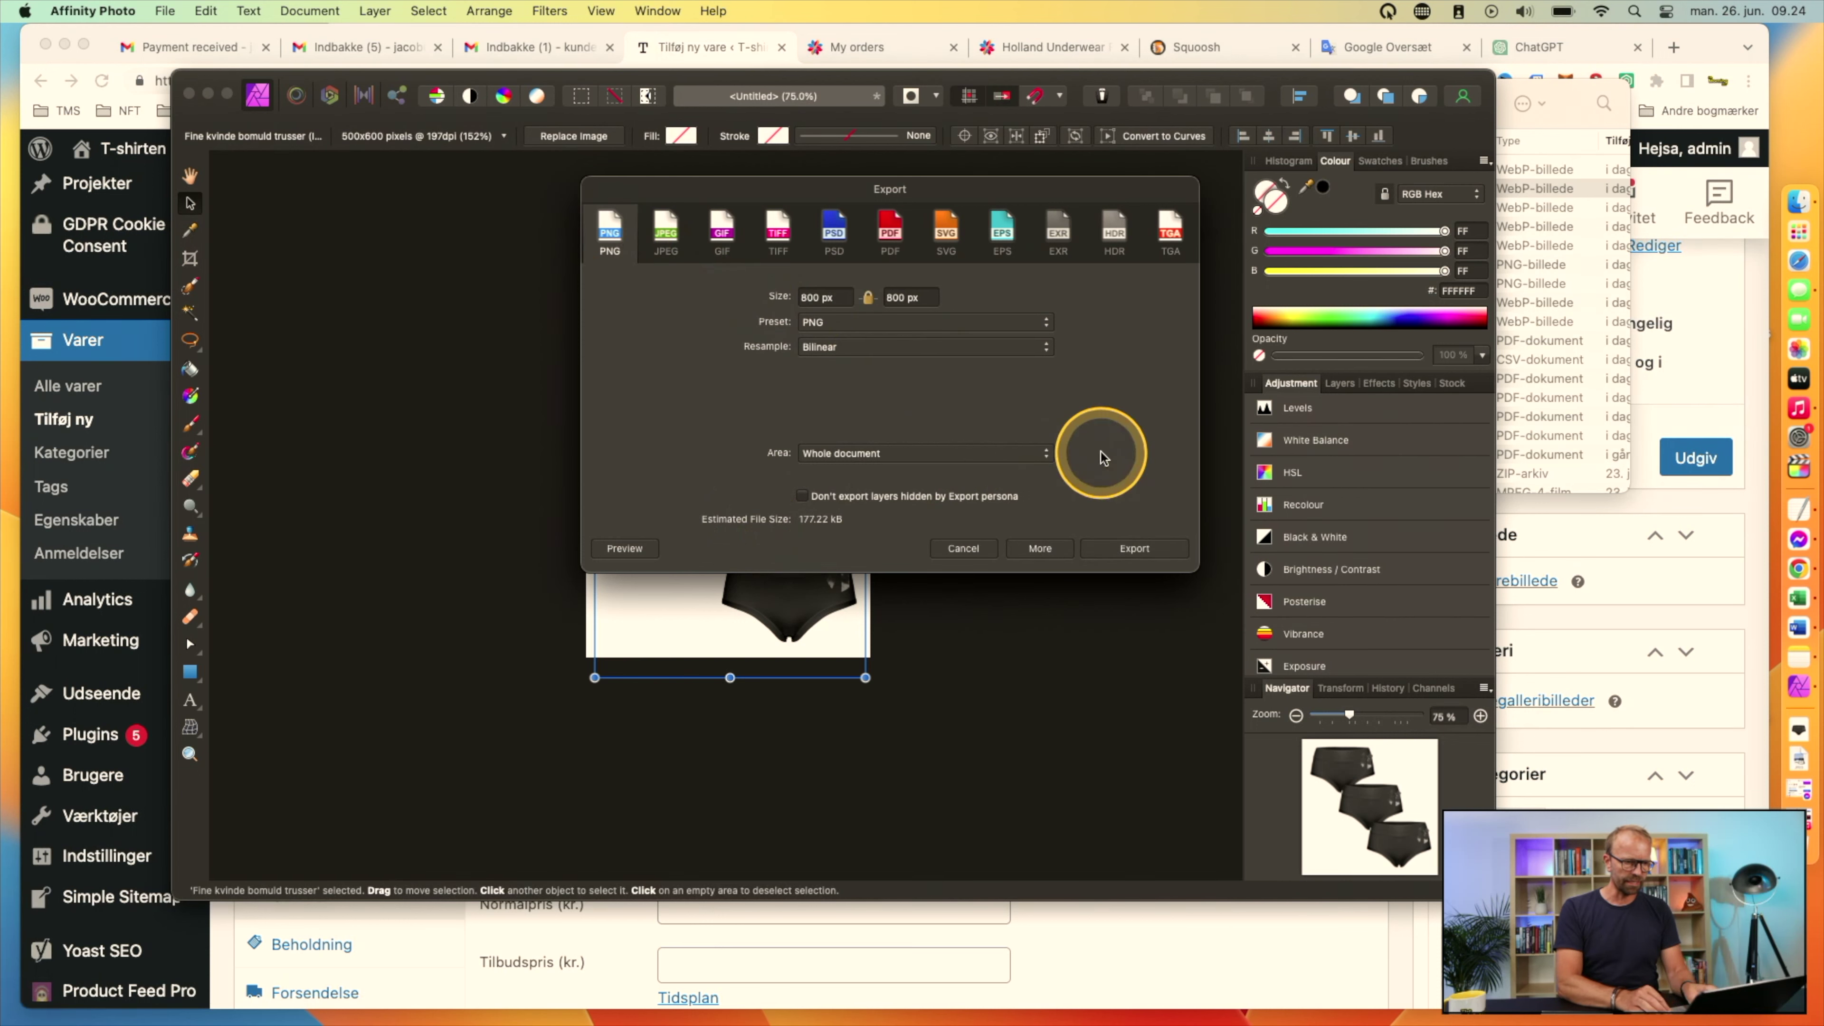
{"action": "left_click", "coordinate": [1131, 548]}
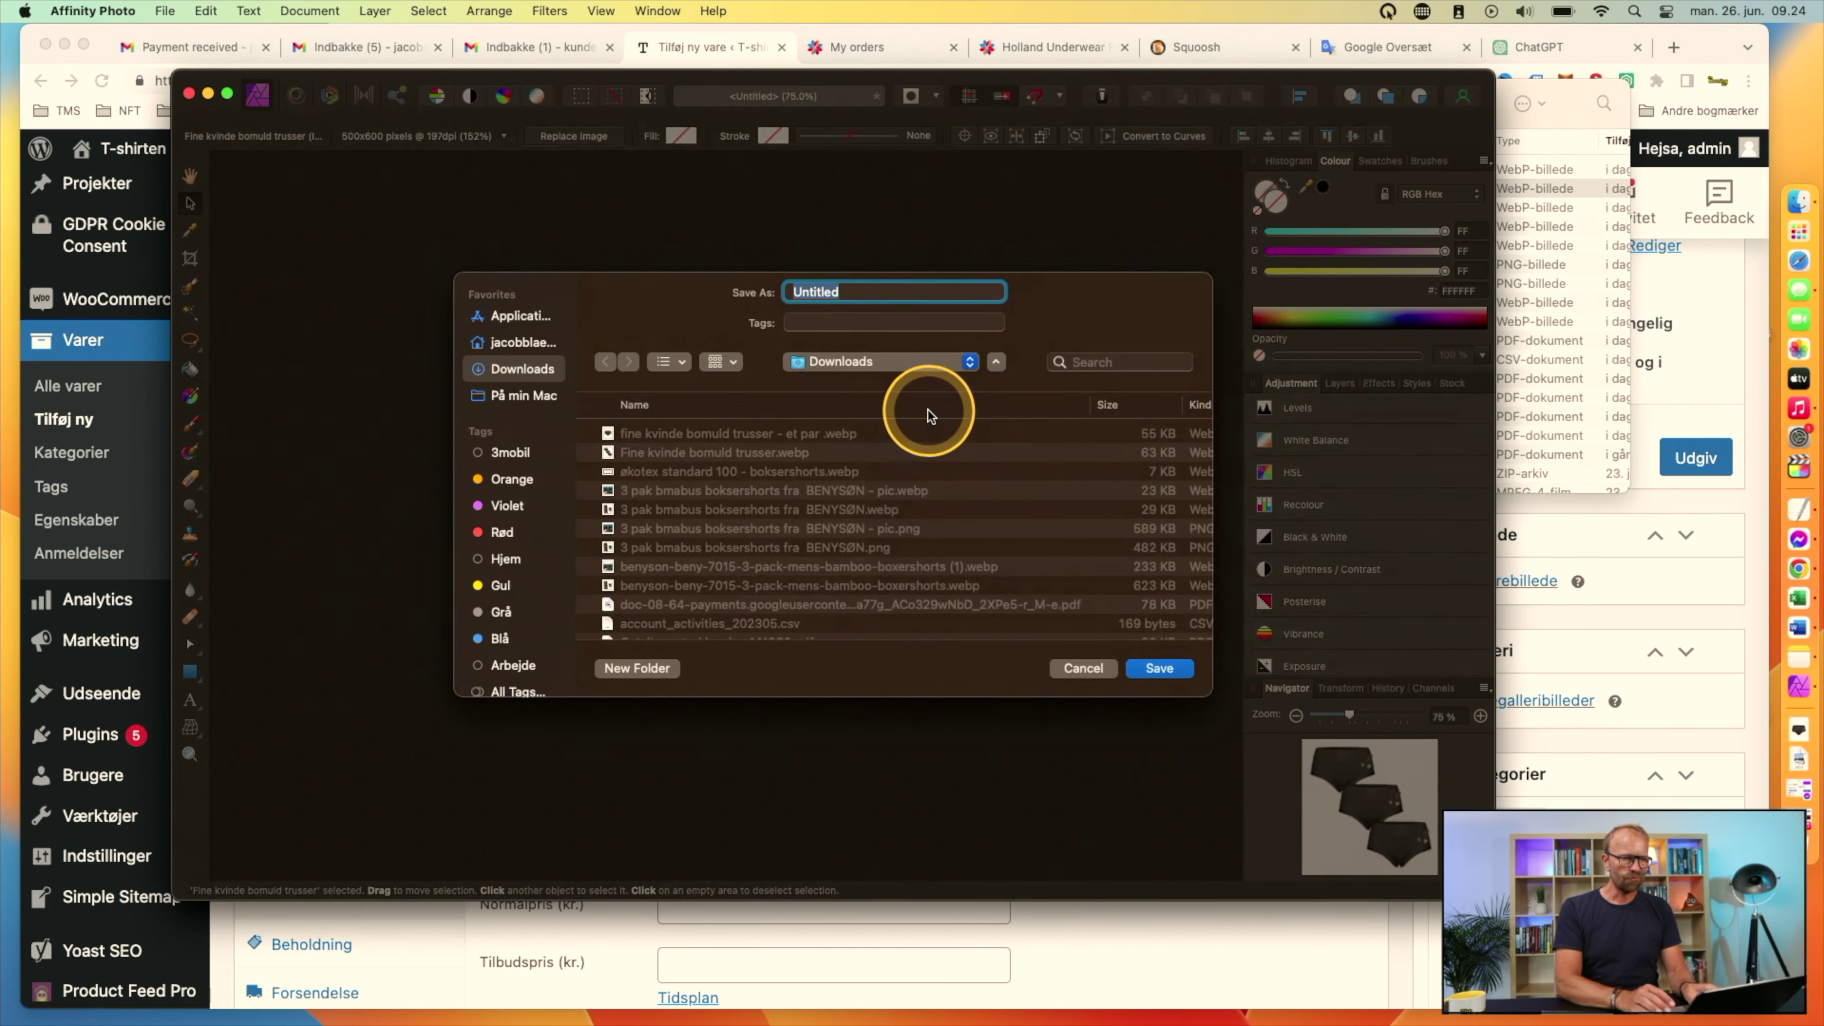
{"action": "type", "text": "Bomuldsstrusser"}
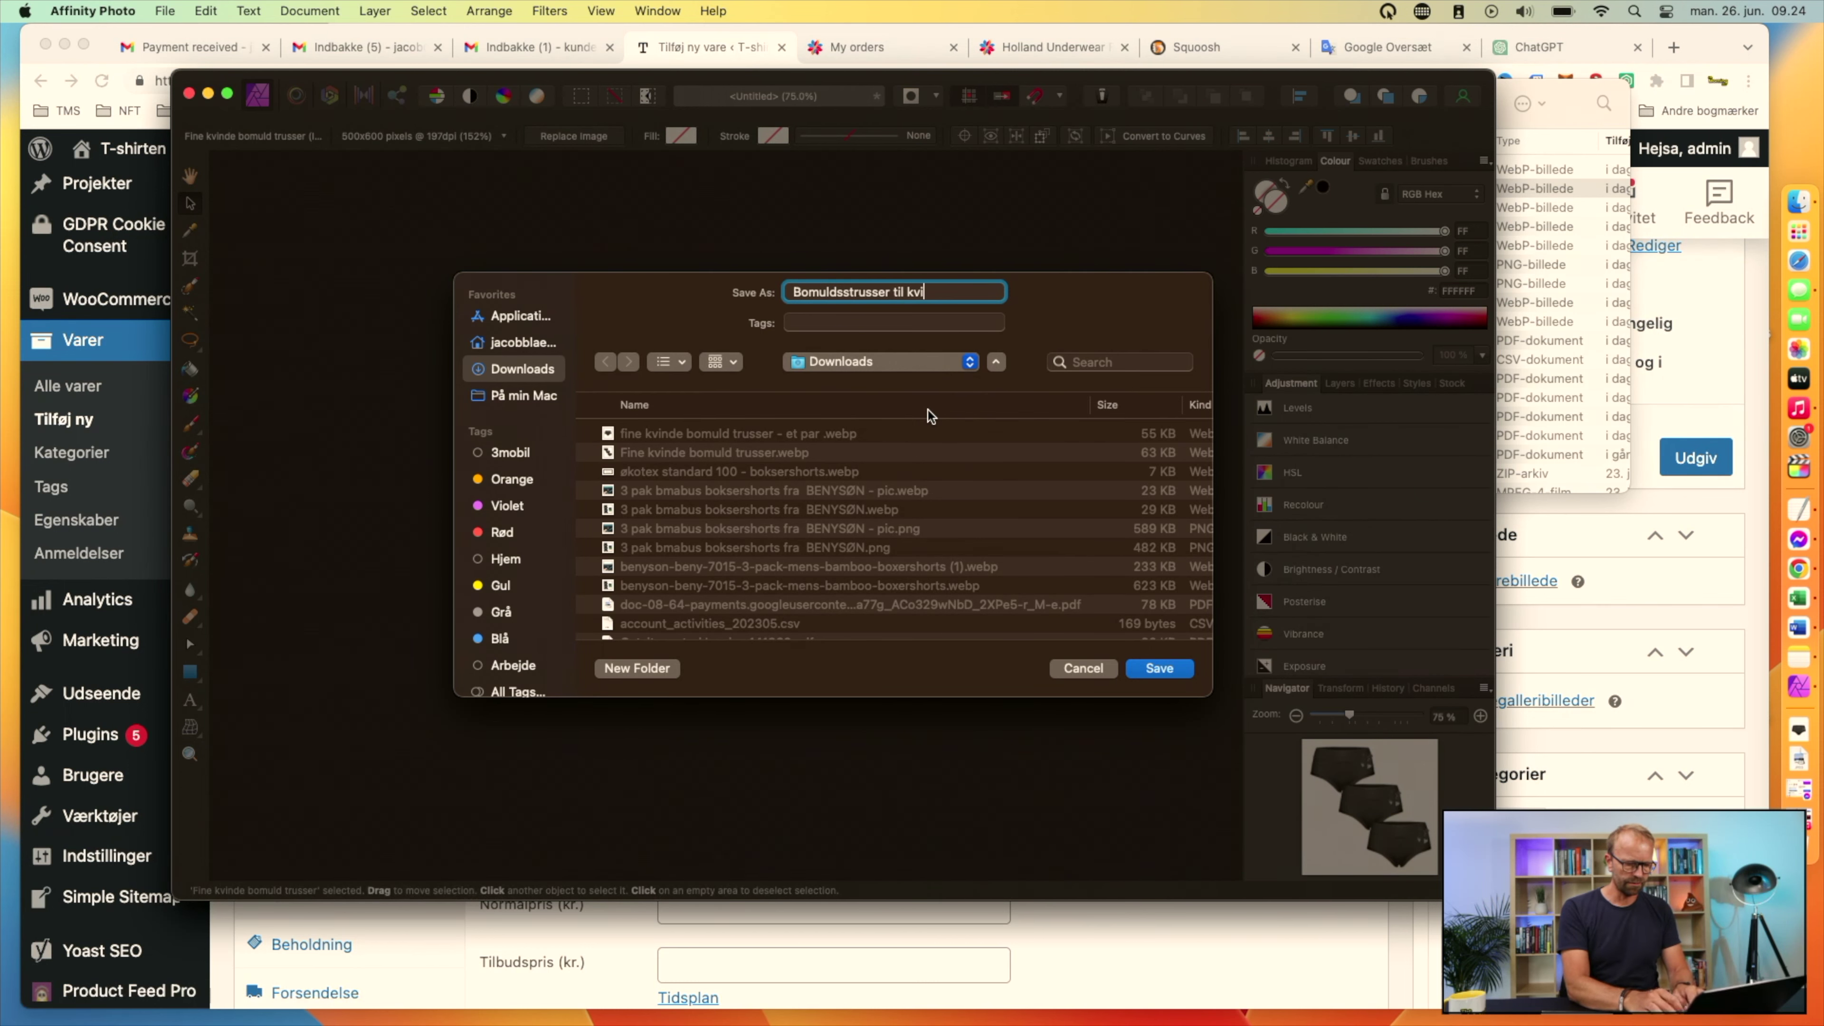
{"action": "left_click", "coordinate": [928, 415]}
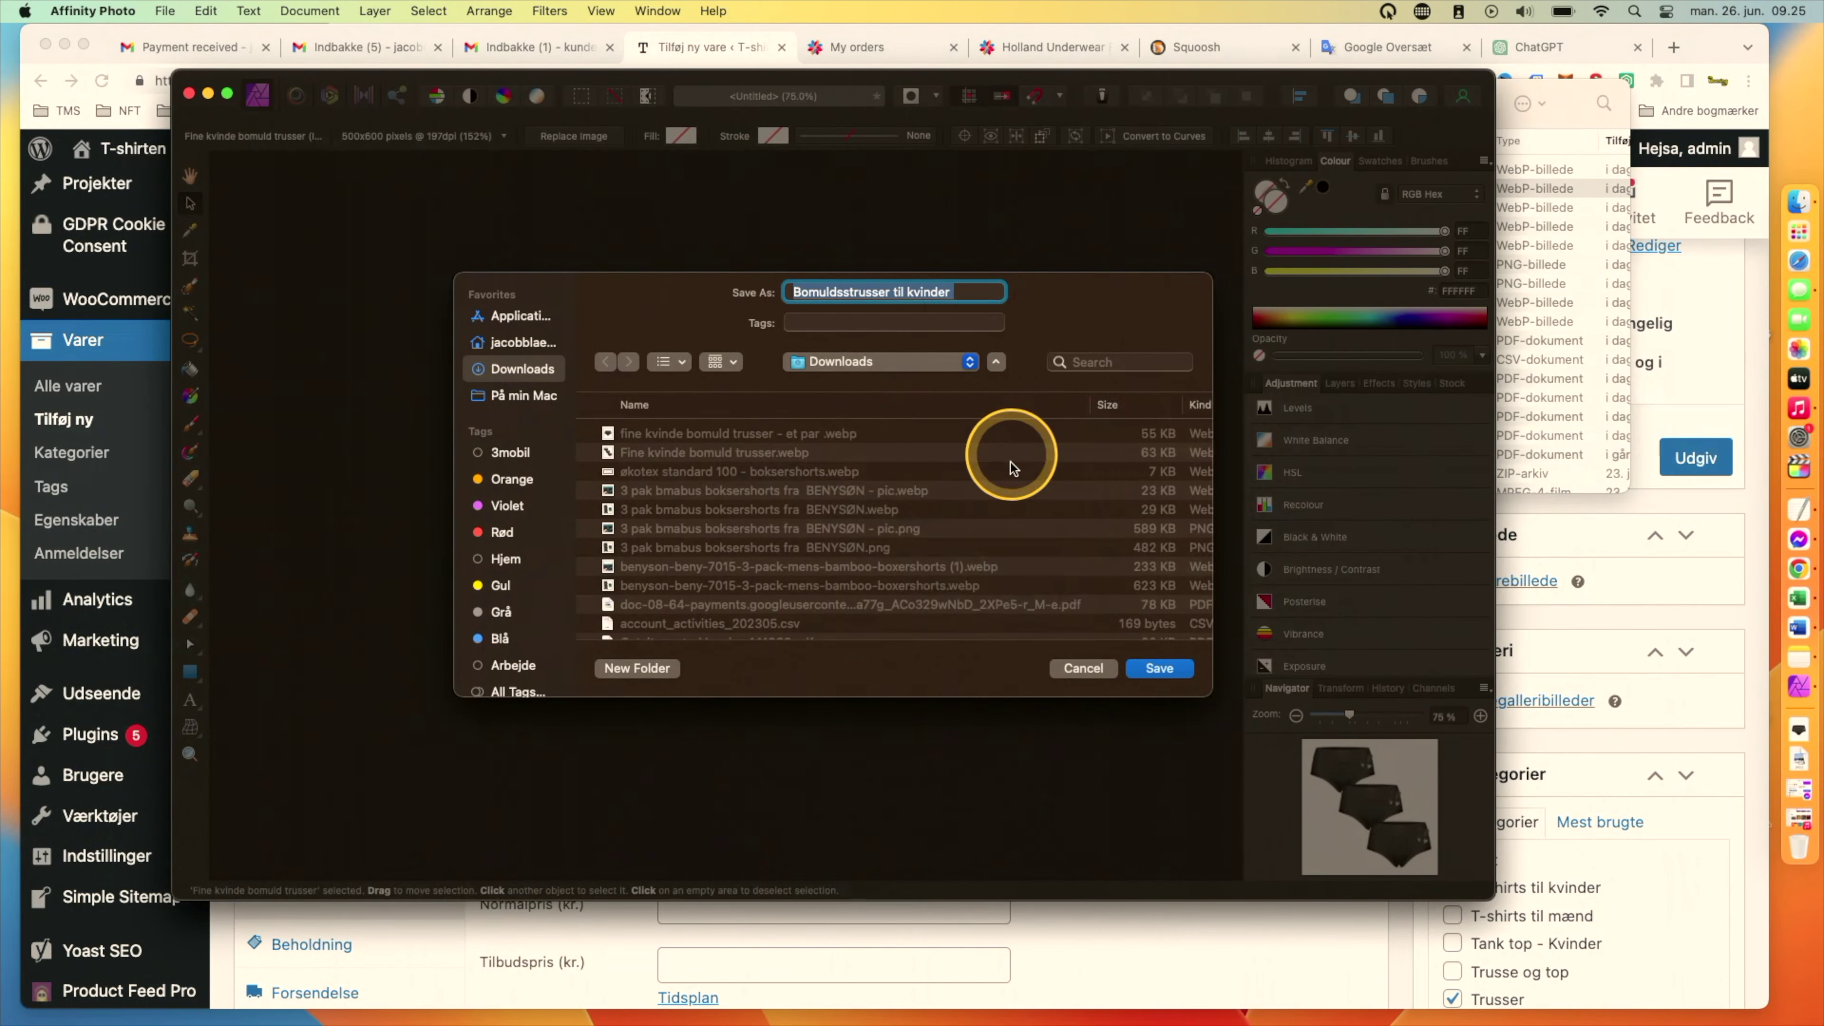
{"action": "left_click", "coordinate": [1156, 667]}
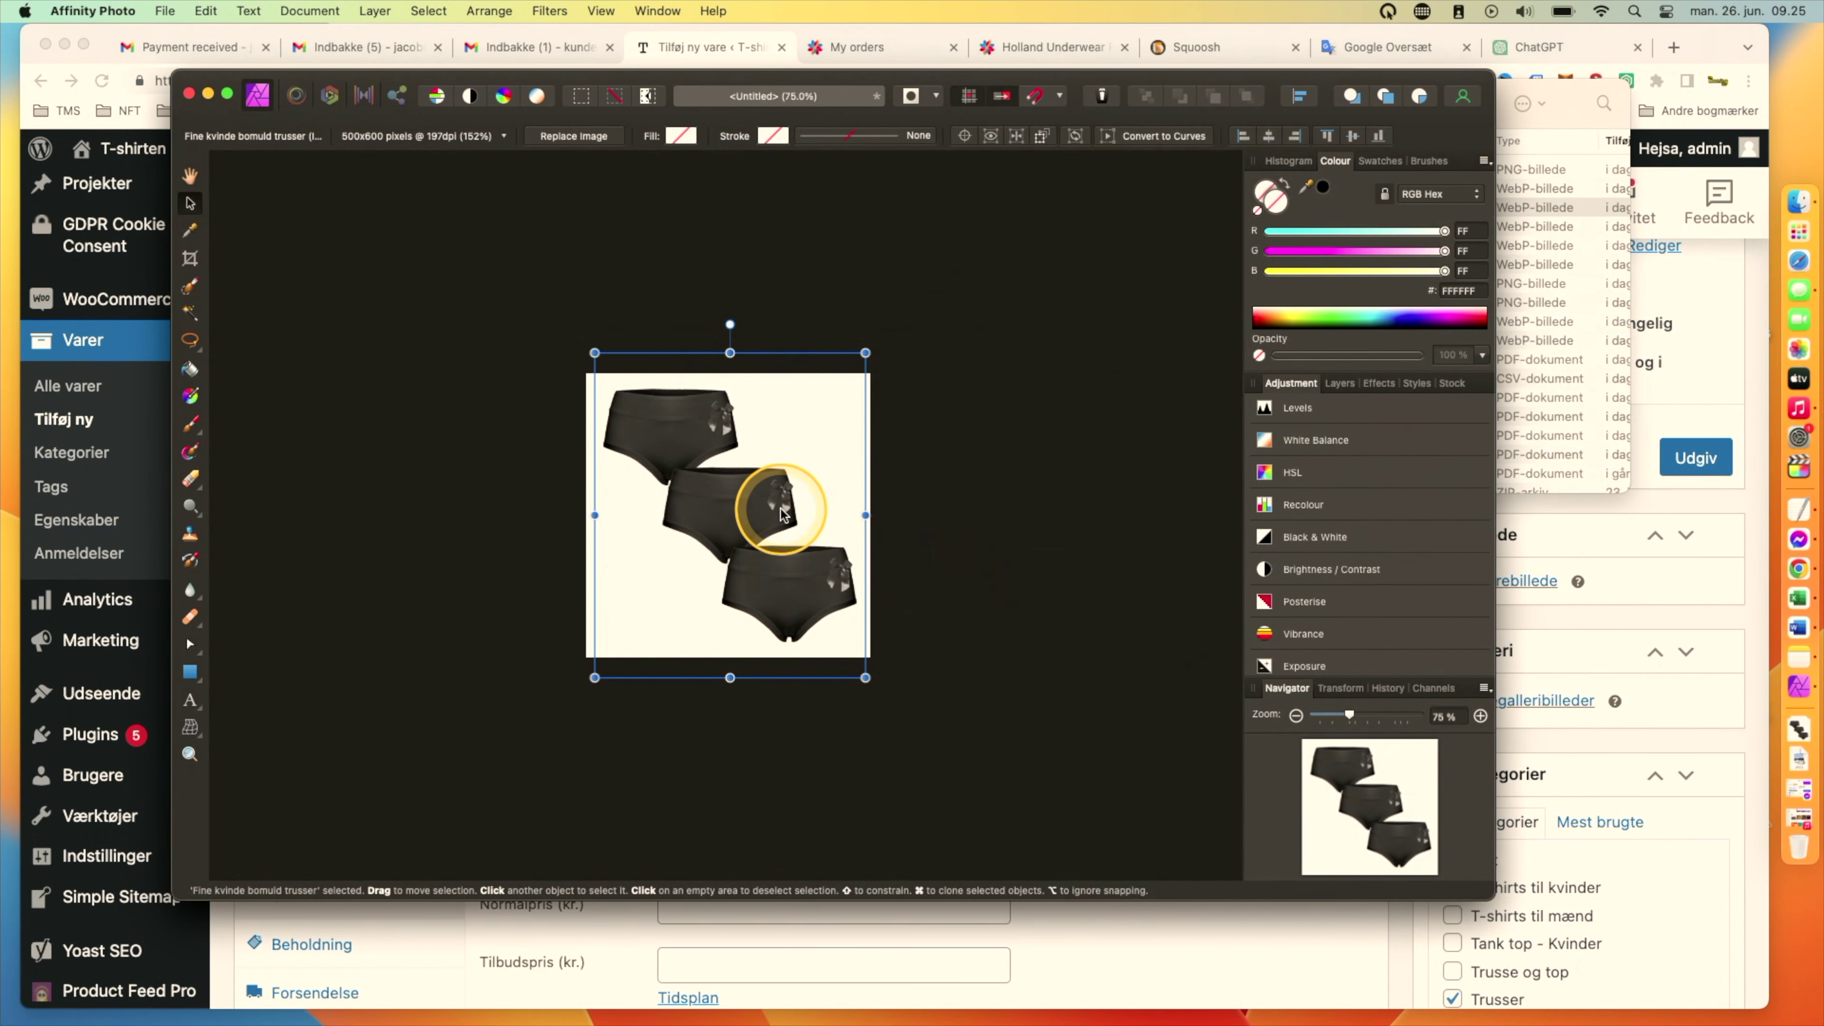
Delete the three-pack picture from the canvas and place "fine kvinde bomuld trusser - et par .webp" from the Overførsler folder instead.
{"action": "key", "text": "Delete"}
{"action": "key", "text": "super+Tab"}
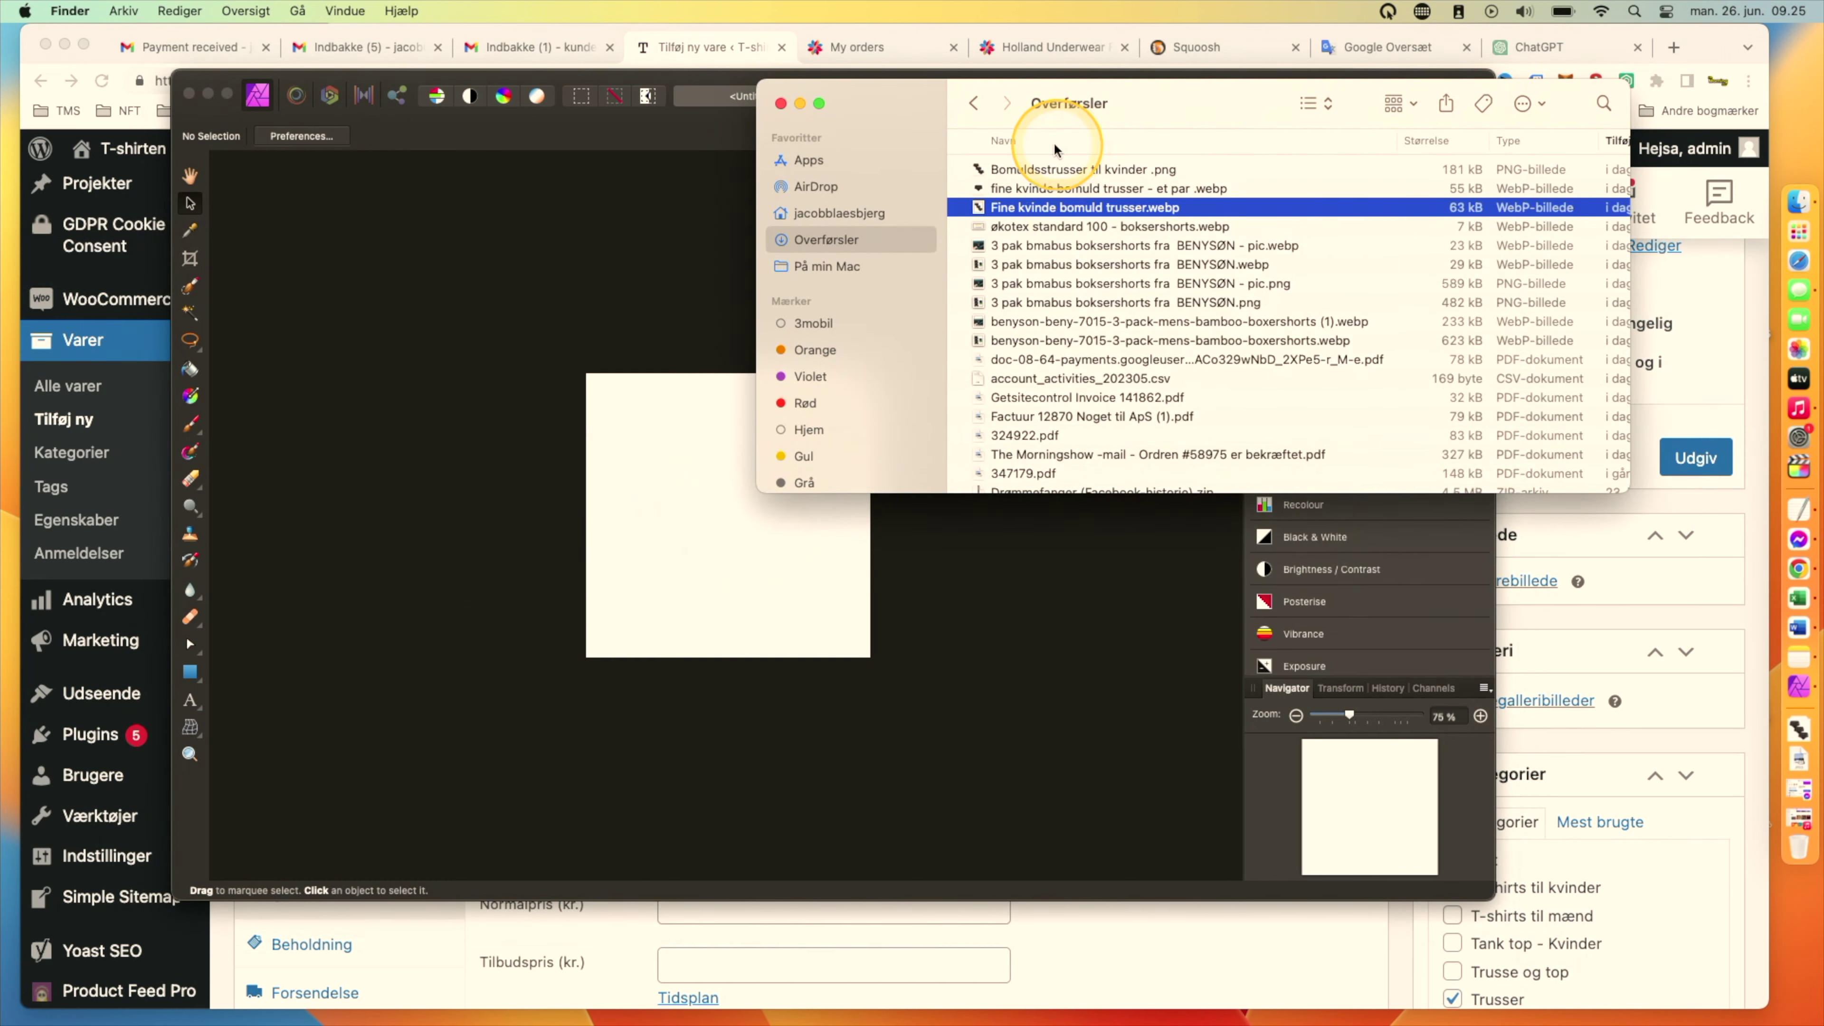
{"action": "left_click_drag", "start_coordinate": [1032, 168], "coordinate": [725, 531]}
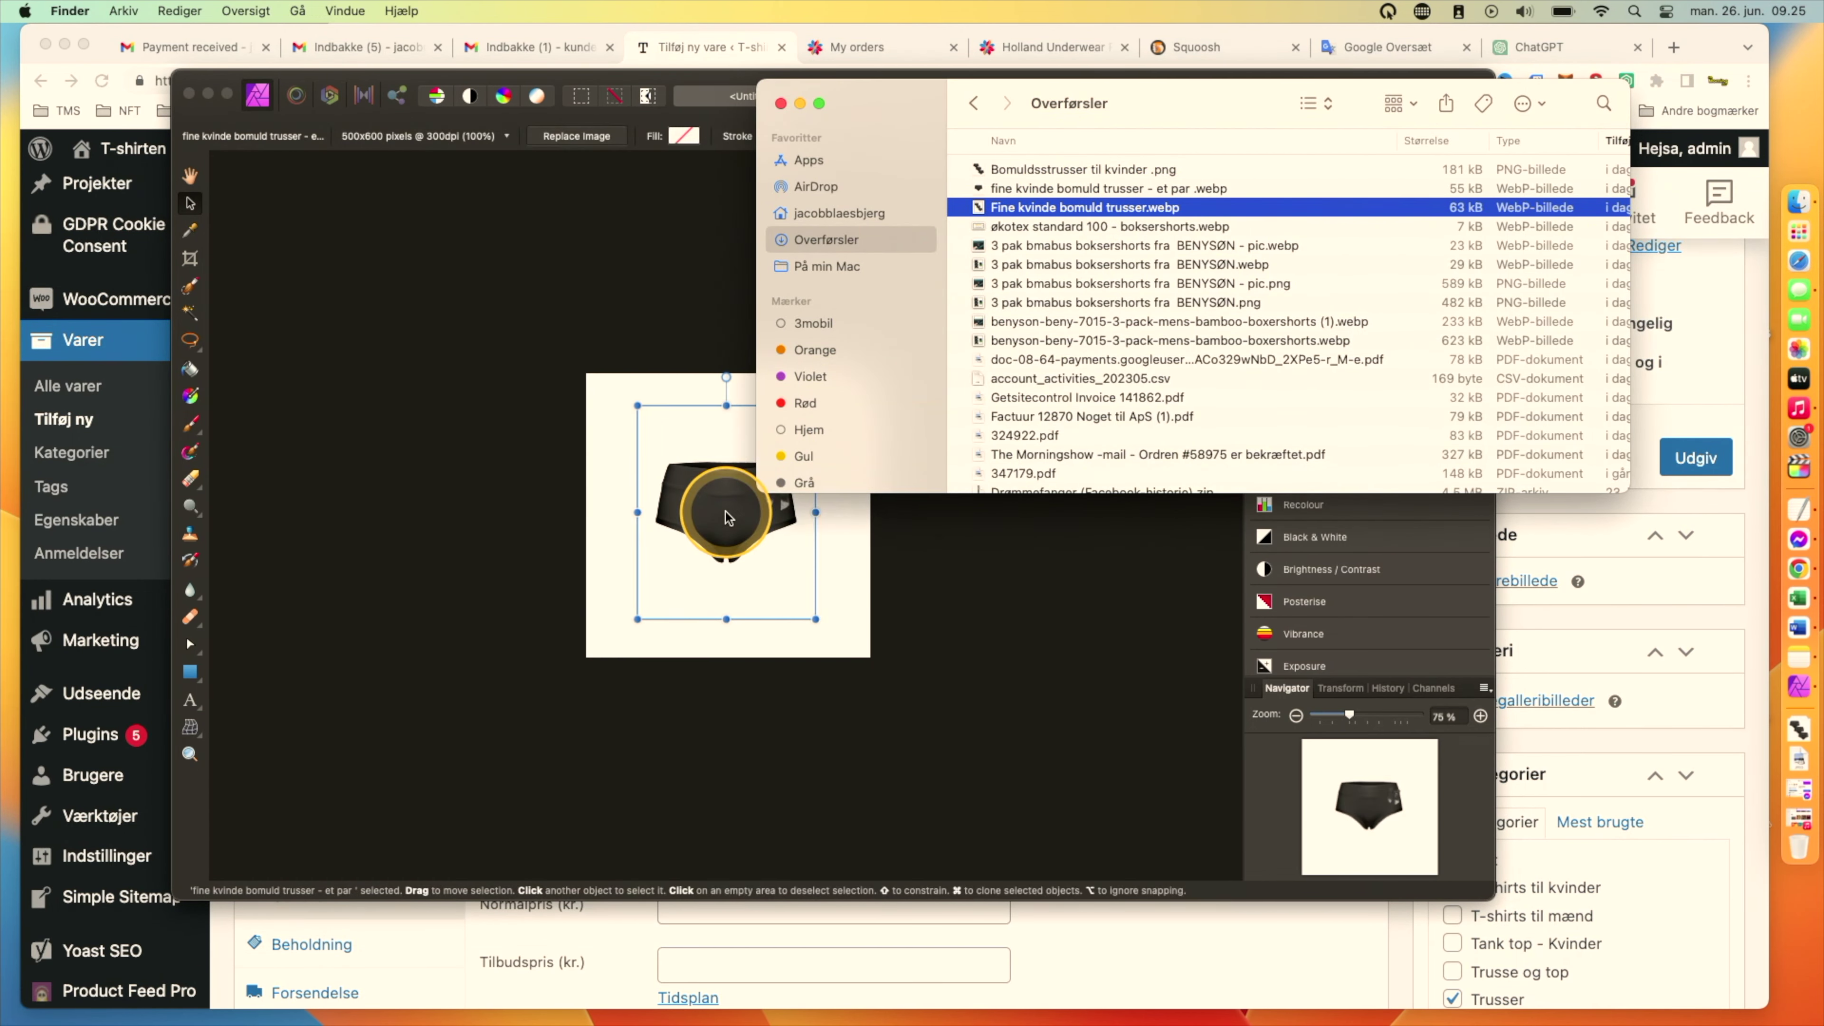
Enlarge the single-pair picture to about 181% and centre it so the panties fill the canvas width.
{"action": "left_click", "coordinate": [645, 404]}
{"action": "left_click_drag", "start_coordinate": [644, 404], "coordinate": [567, 321]}
{"action": "left_click_drag", "start_coordinate": [813, 618], "coordinate": [927, 671]}
{"action": "left_click_drag", "start_coordinate": [814, 557], "coordinate": [812, 557]}
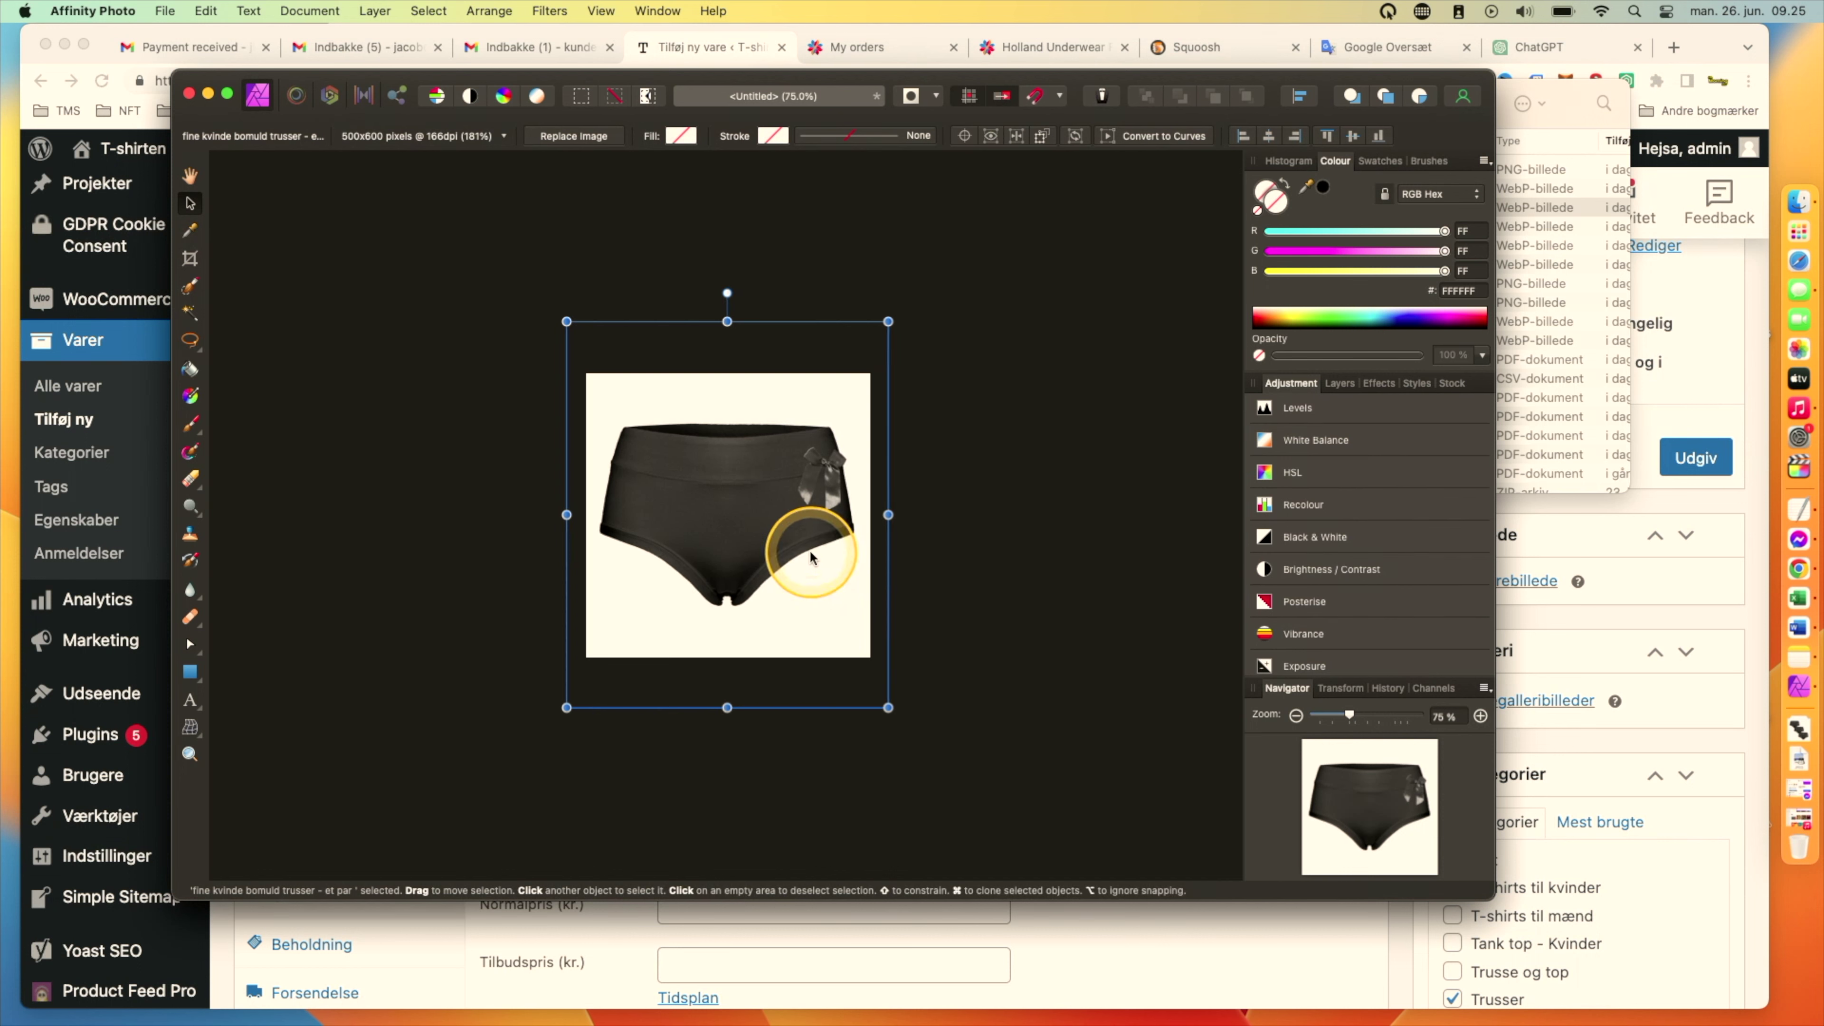
Export the single-pair picture as an 800 x 800 px PNG to Downloads, with a name starting "Bomuldsstrusseer til kvinder -".
{"action": "left_click", "coordinate": [166, 11]}
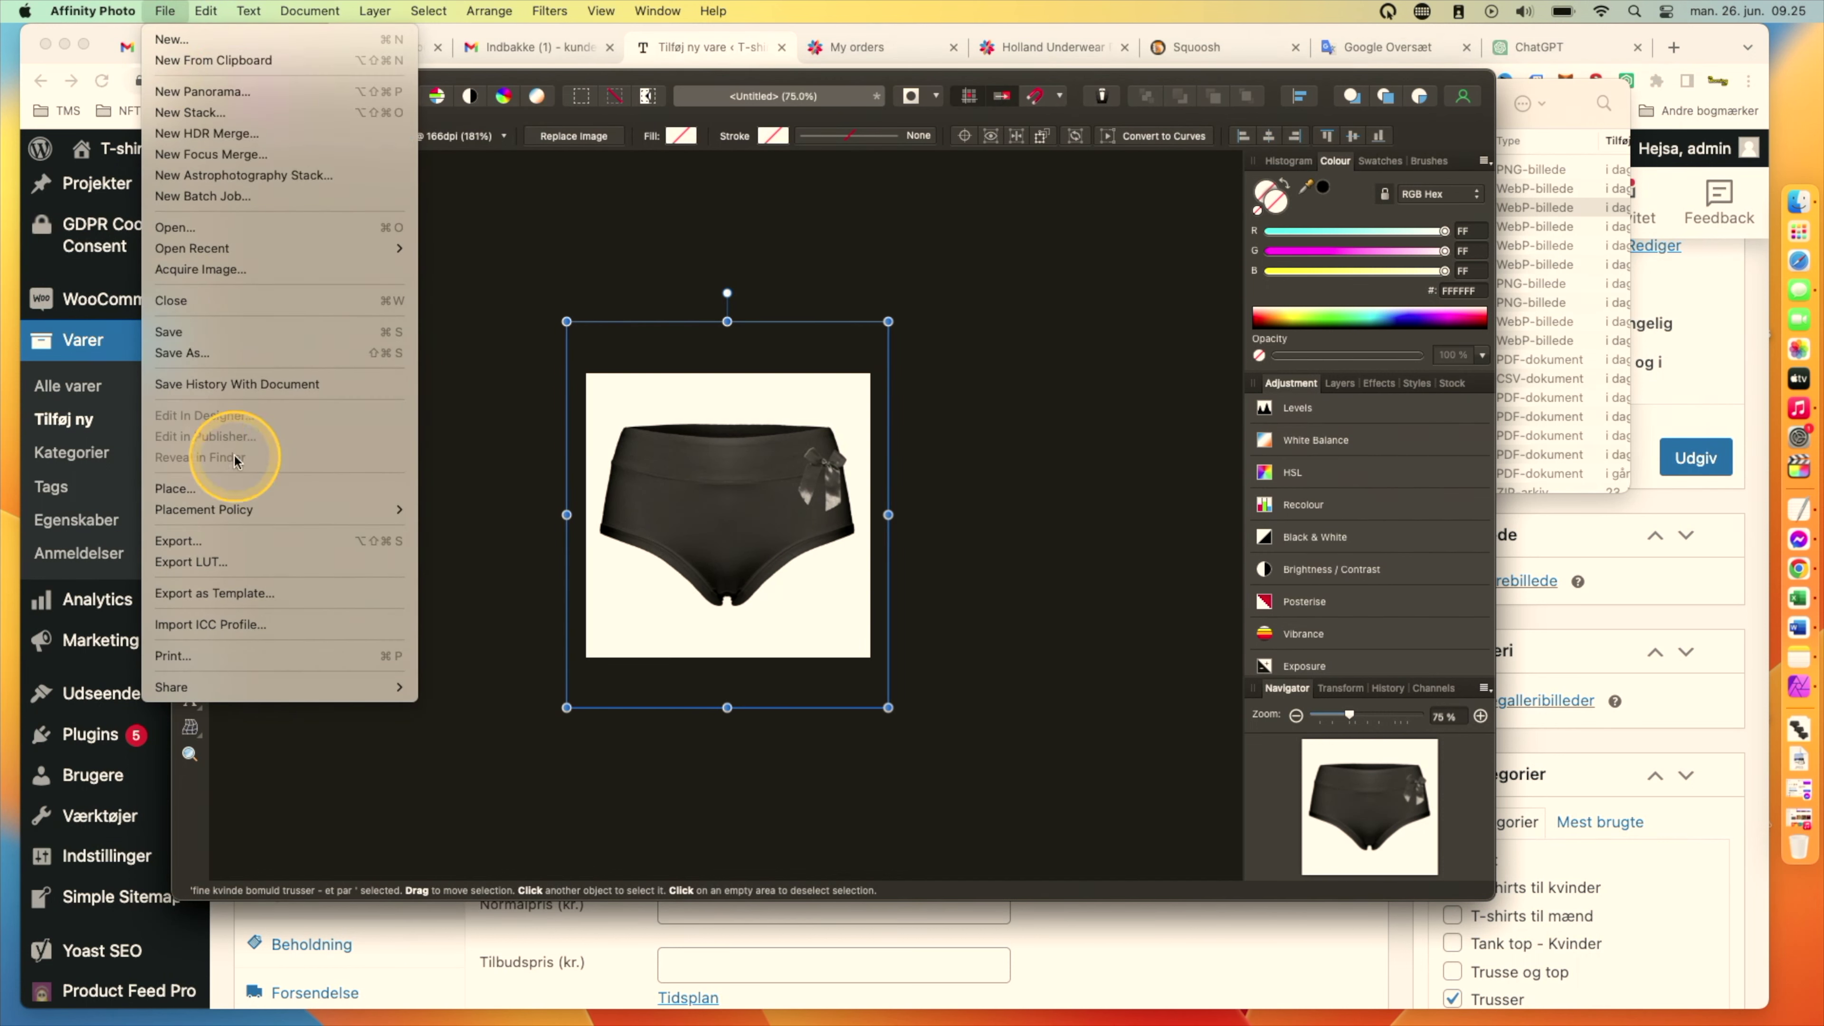
{"action": "left_click", "coordinate": [216, 534]}
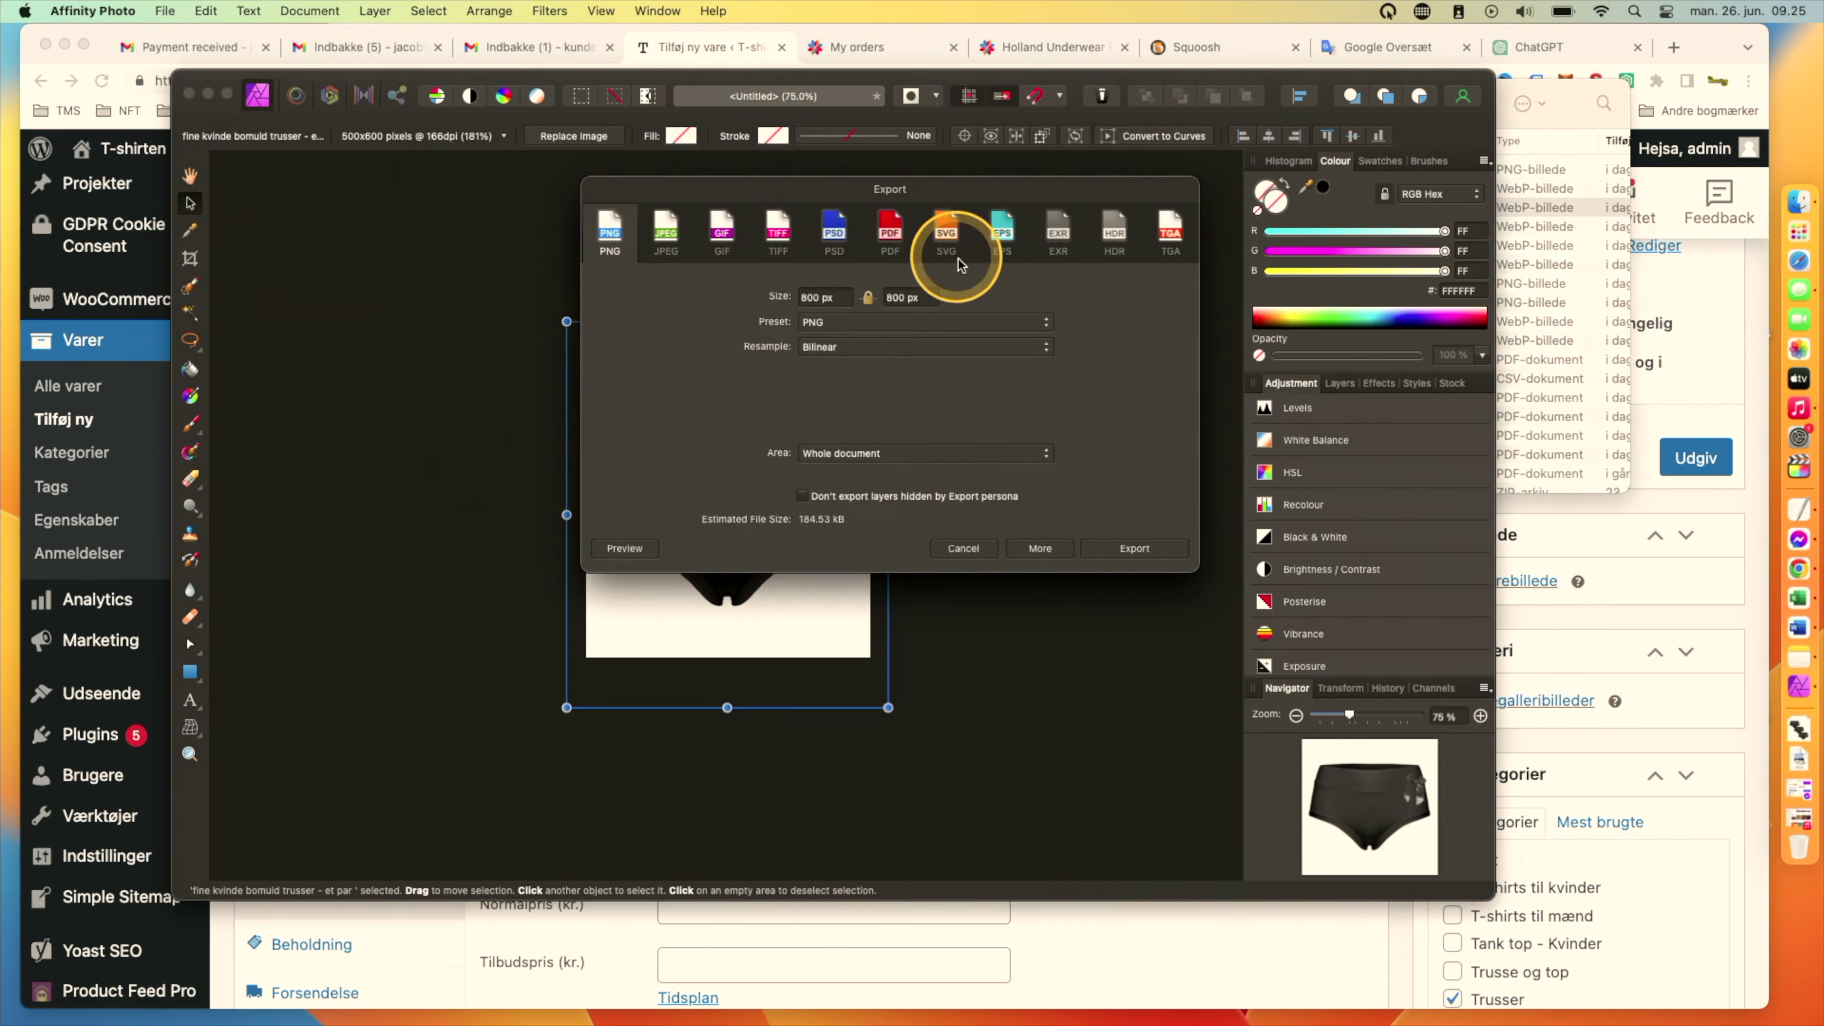
{"action": "left_click", "coordinate": [1135, 548]}
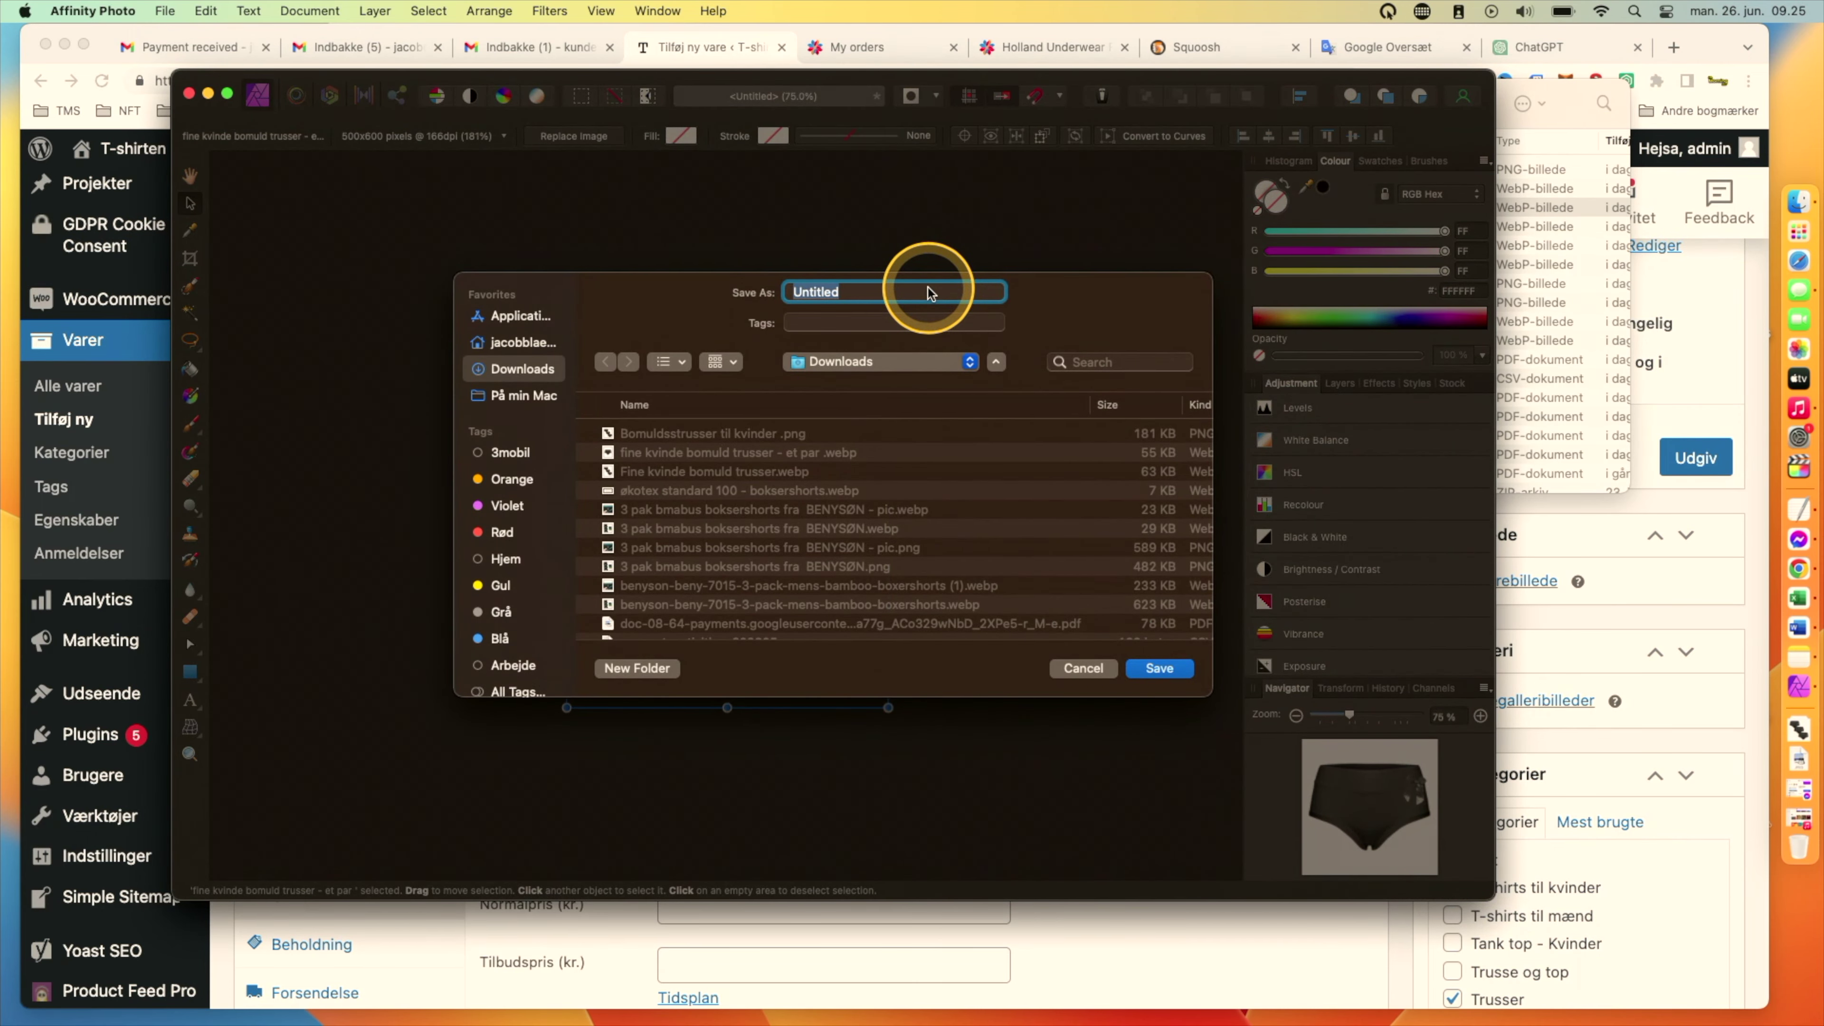
{"action": "type", "text": "Bomuldsstrusseer"}
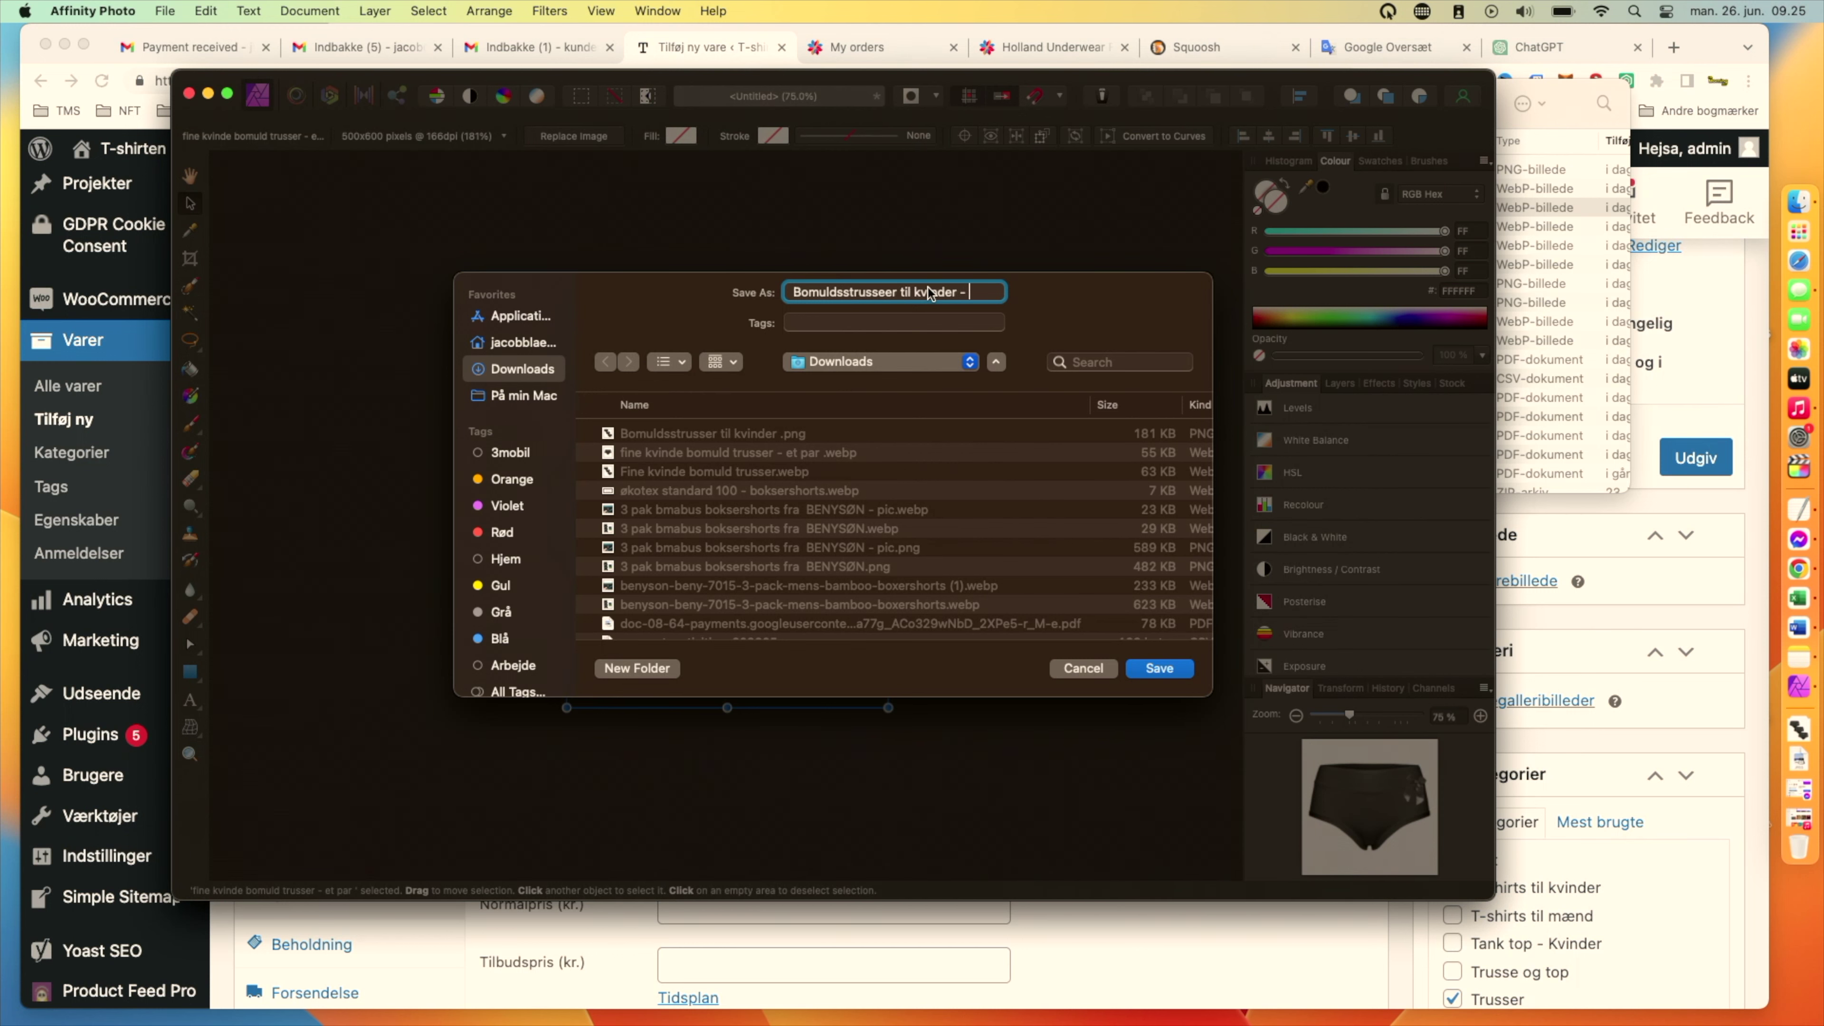
{"action": "key", "text": "Return"}
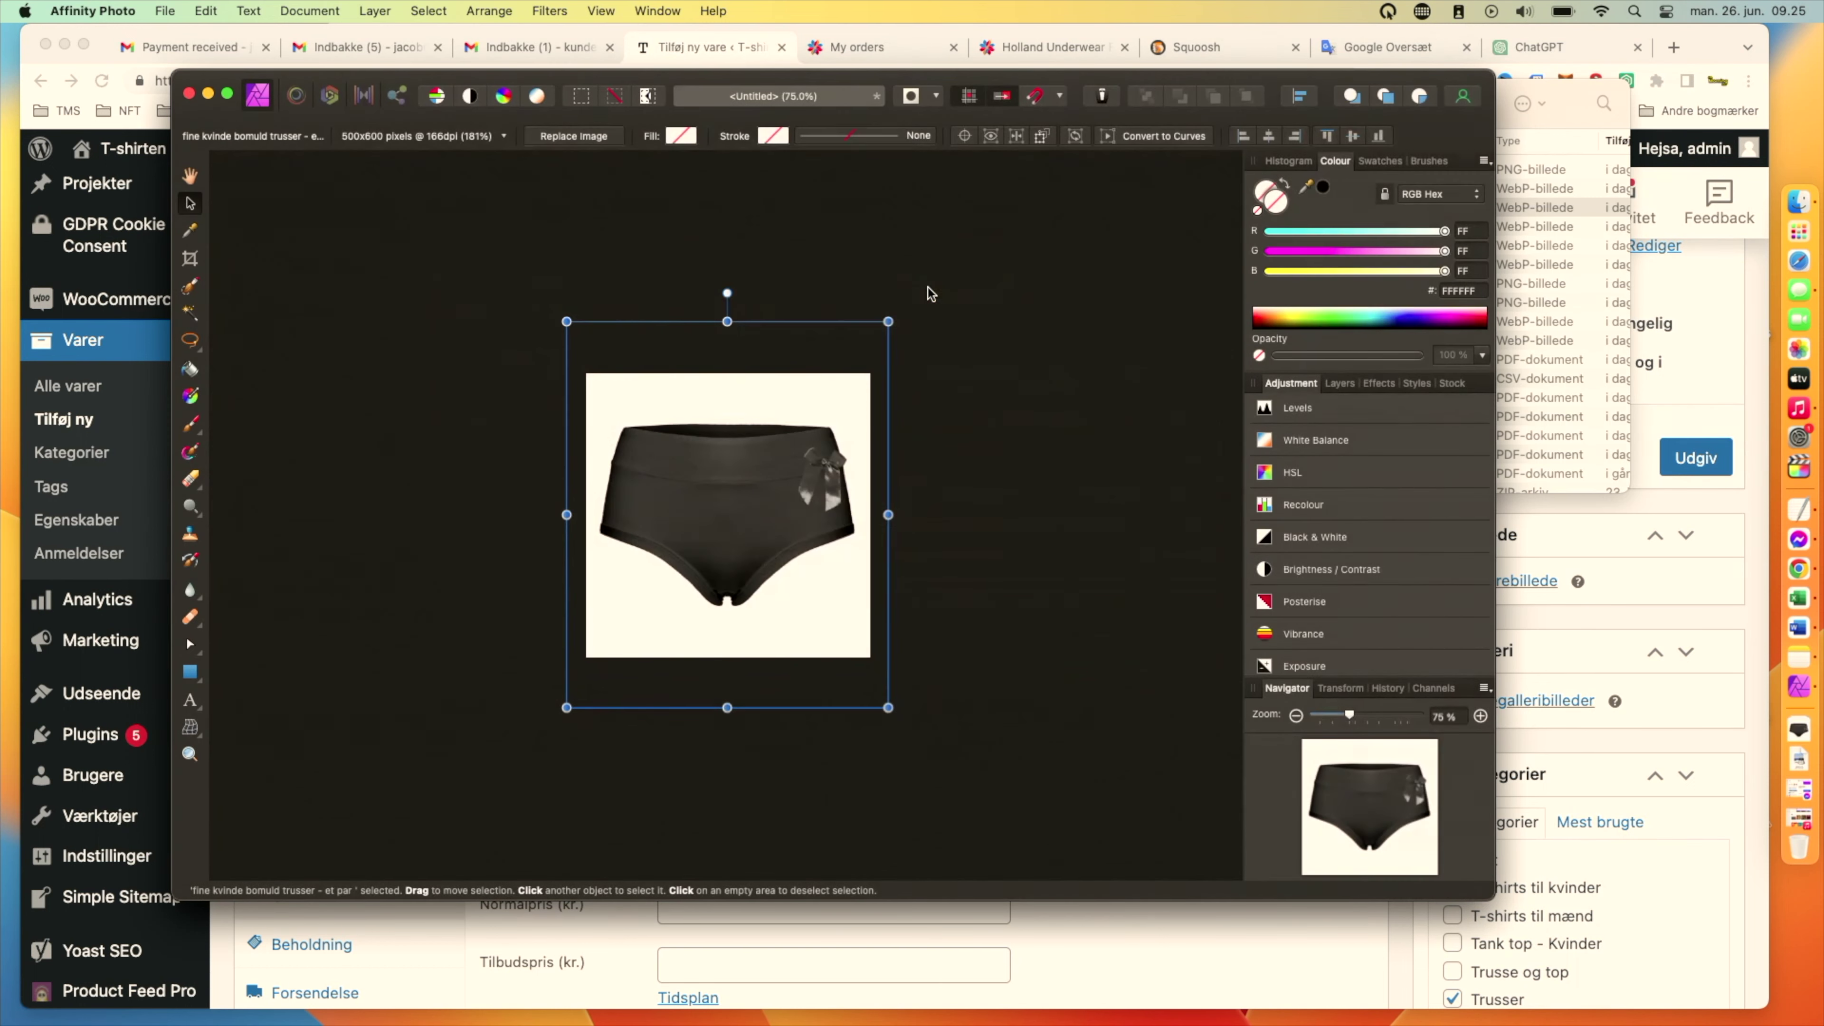
{"action": "left_click", "coordinate": [928, 293]}
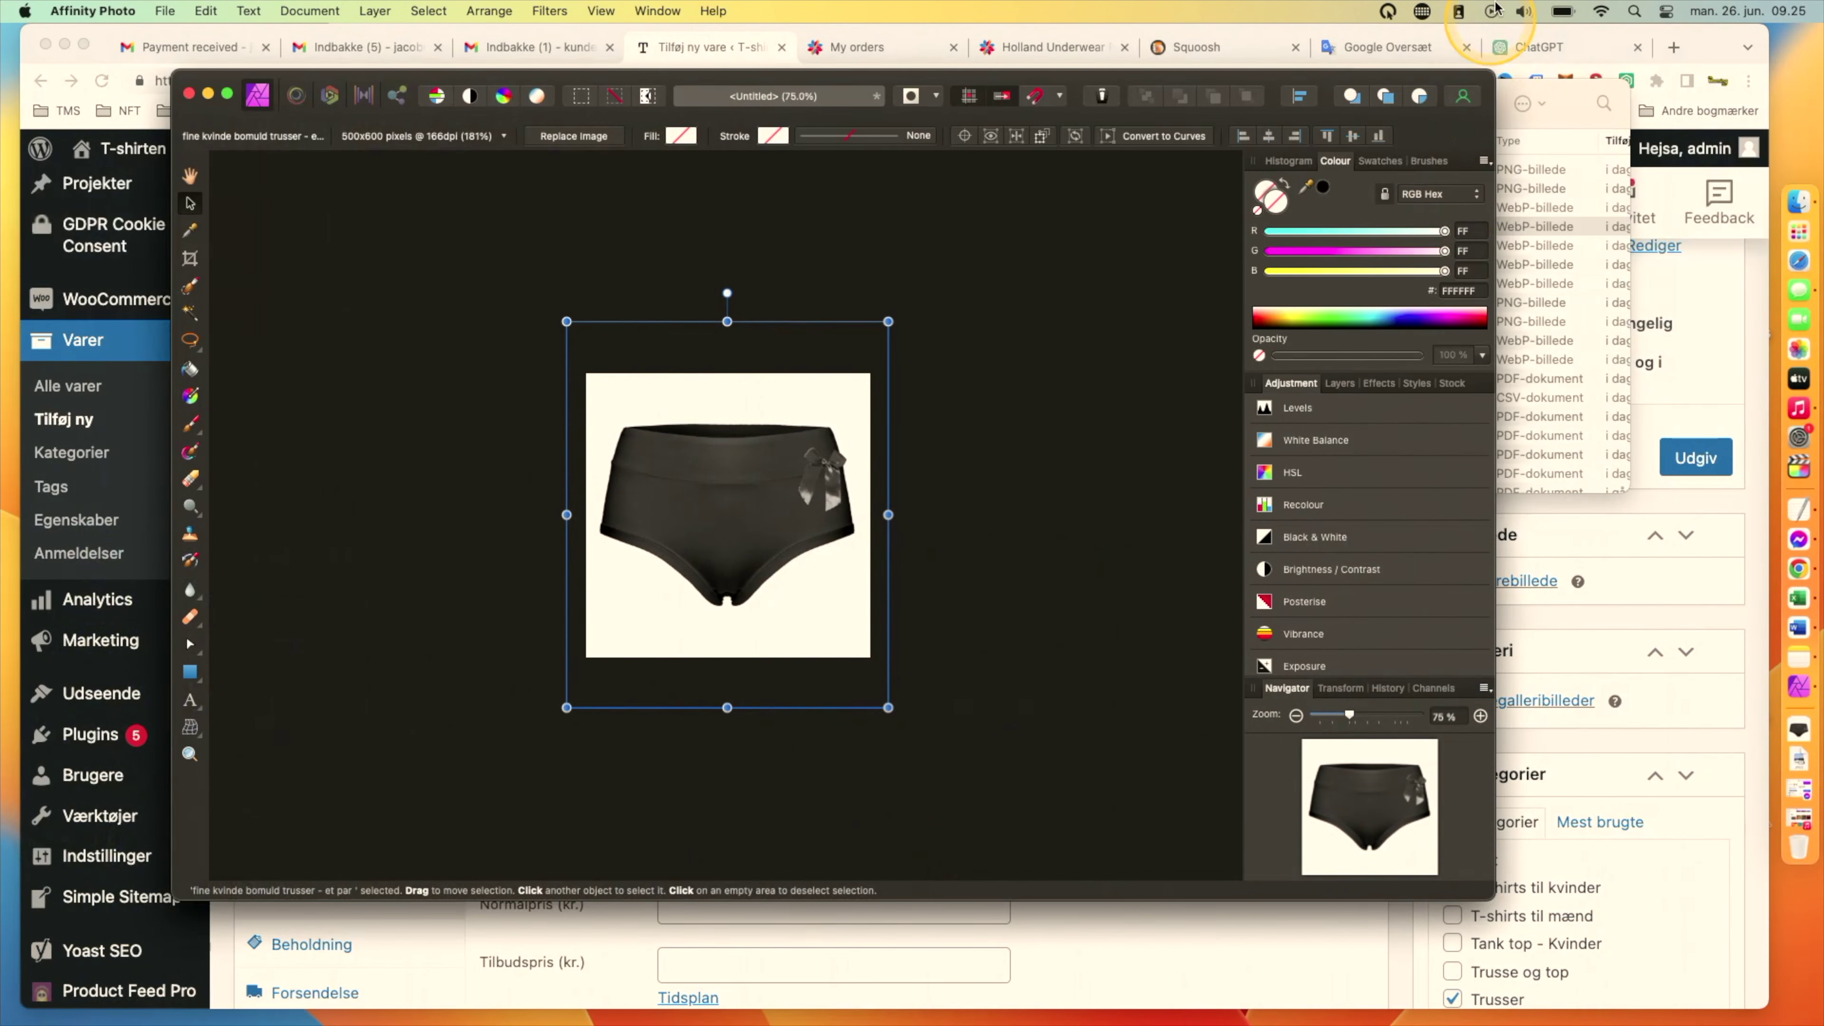
Switch to Squoosh in Chrome and load "Bomuldsstrusser til kvinder .png" from the Overførsler folder.
{"action": "left_click", "coordinate": [1673, 48]}
{"action": "left_click", "coordinate": [1147, 48]}
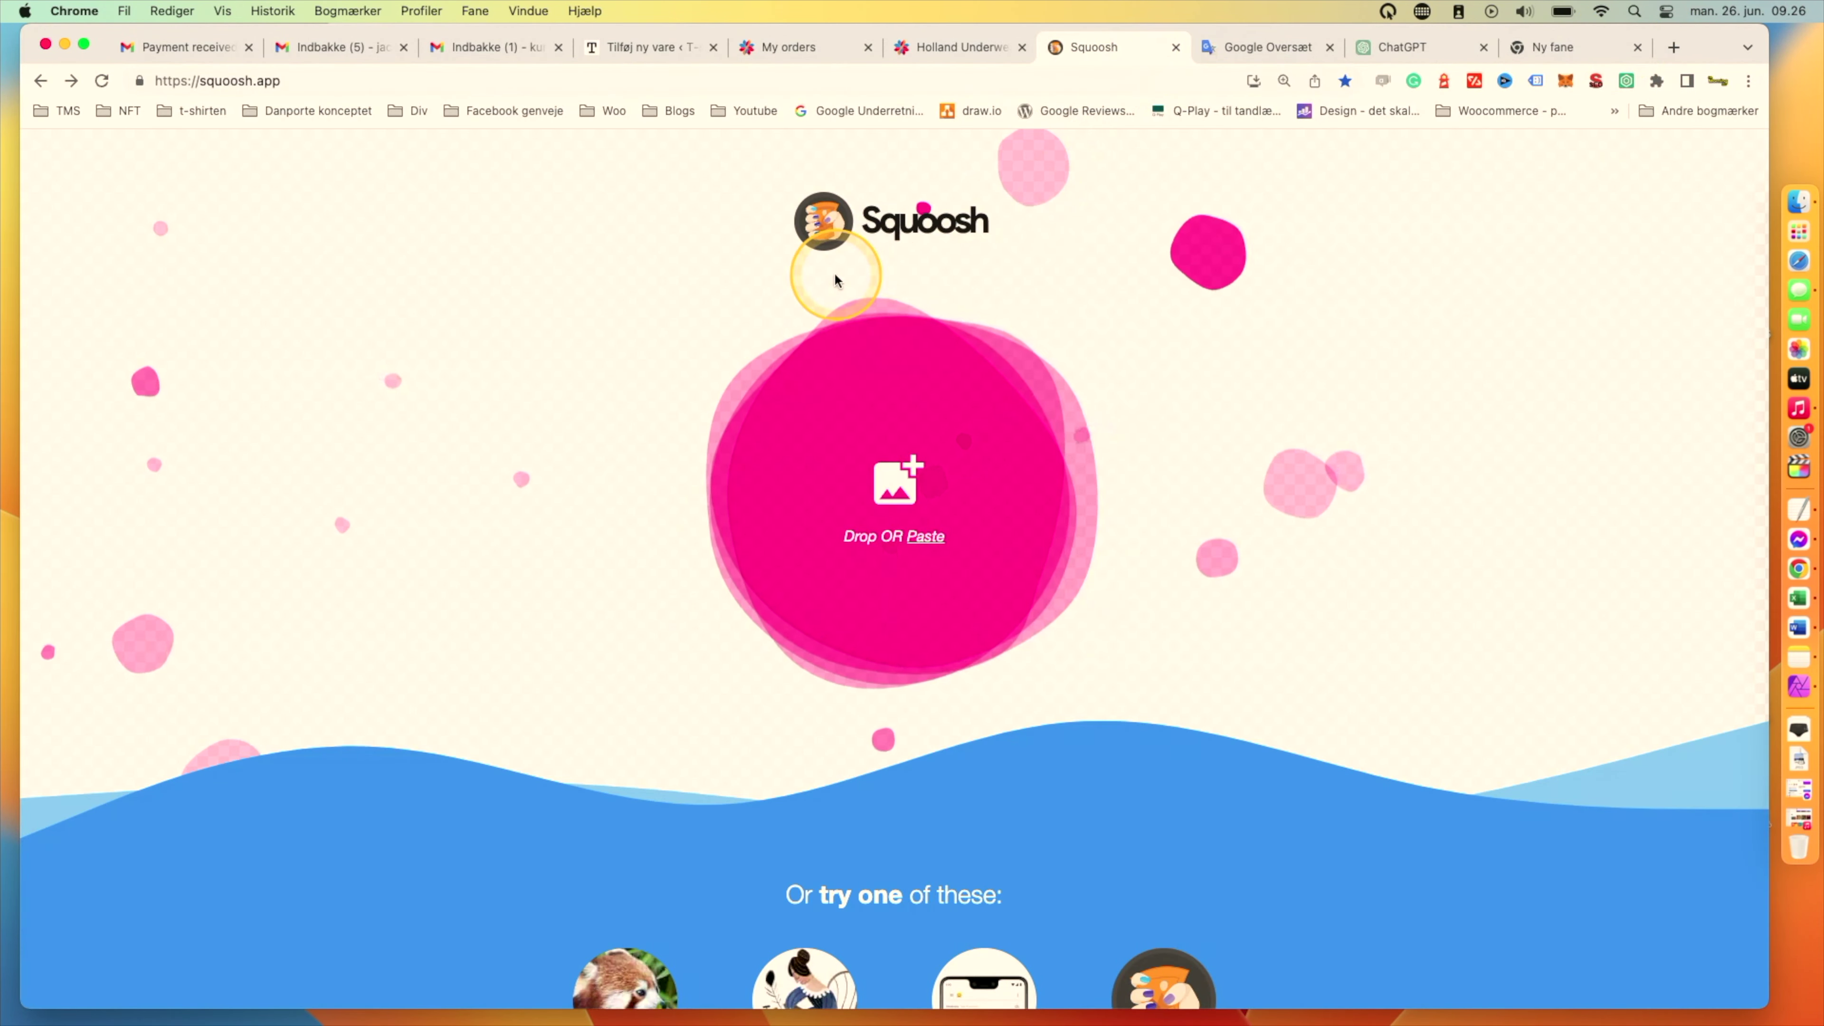
{"action": "key", "text": "super+Tab"}
{"action": "key", "text": "super+Tab"}
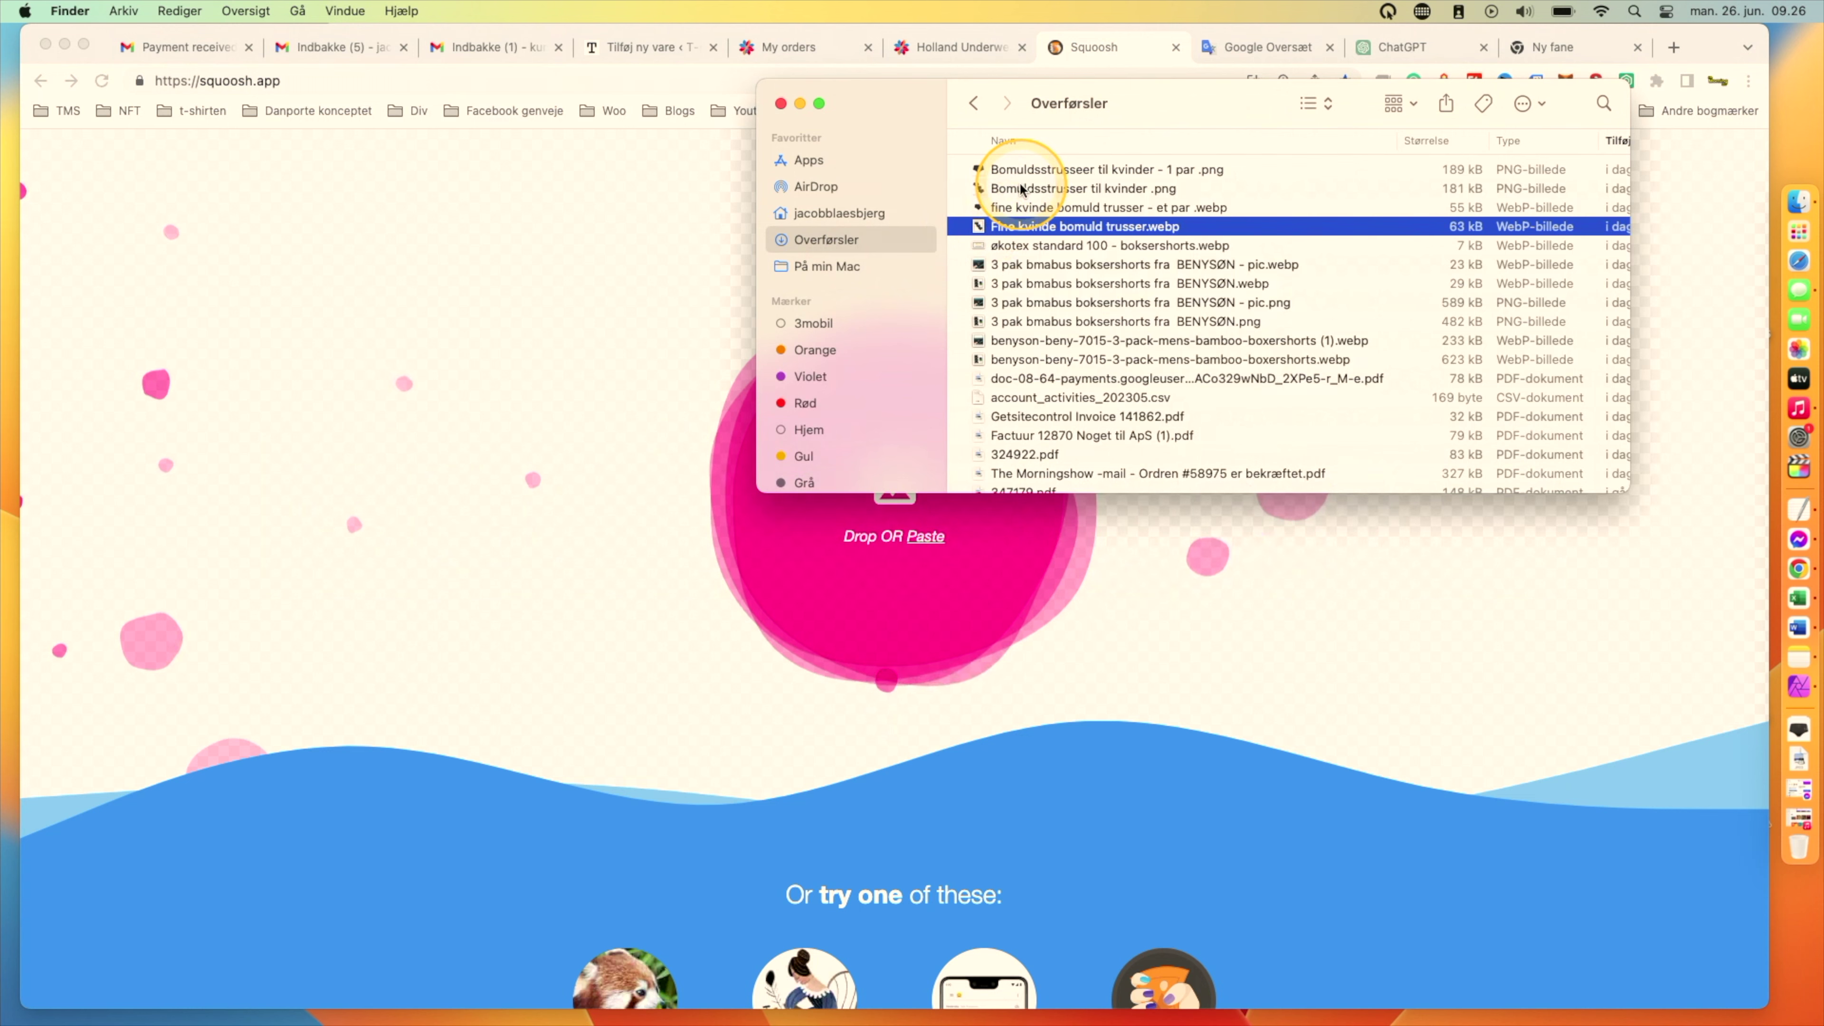
{"action": "left_click_drag", "start_coordinate": [991, 194], "coordinate": [602, 440]}
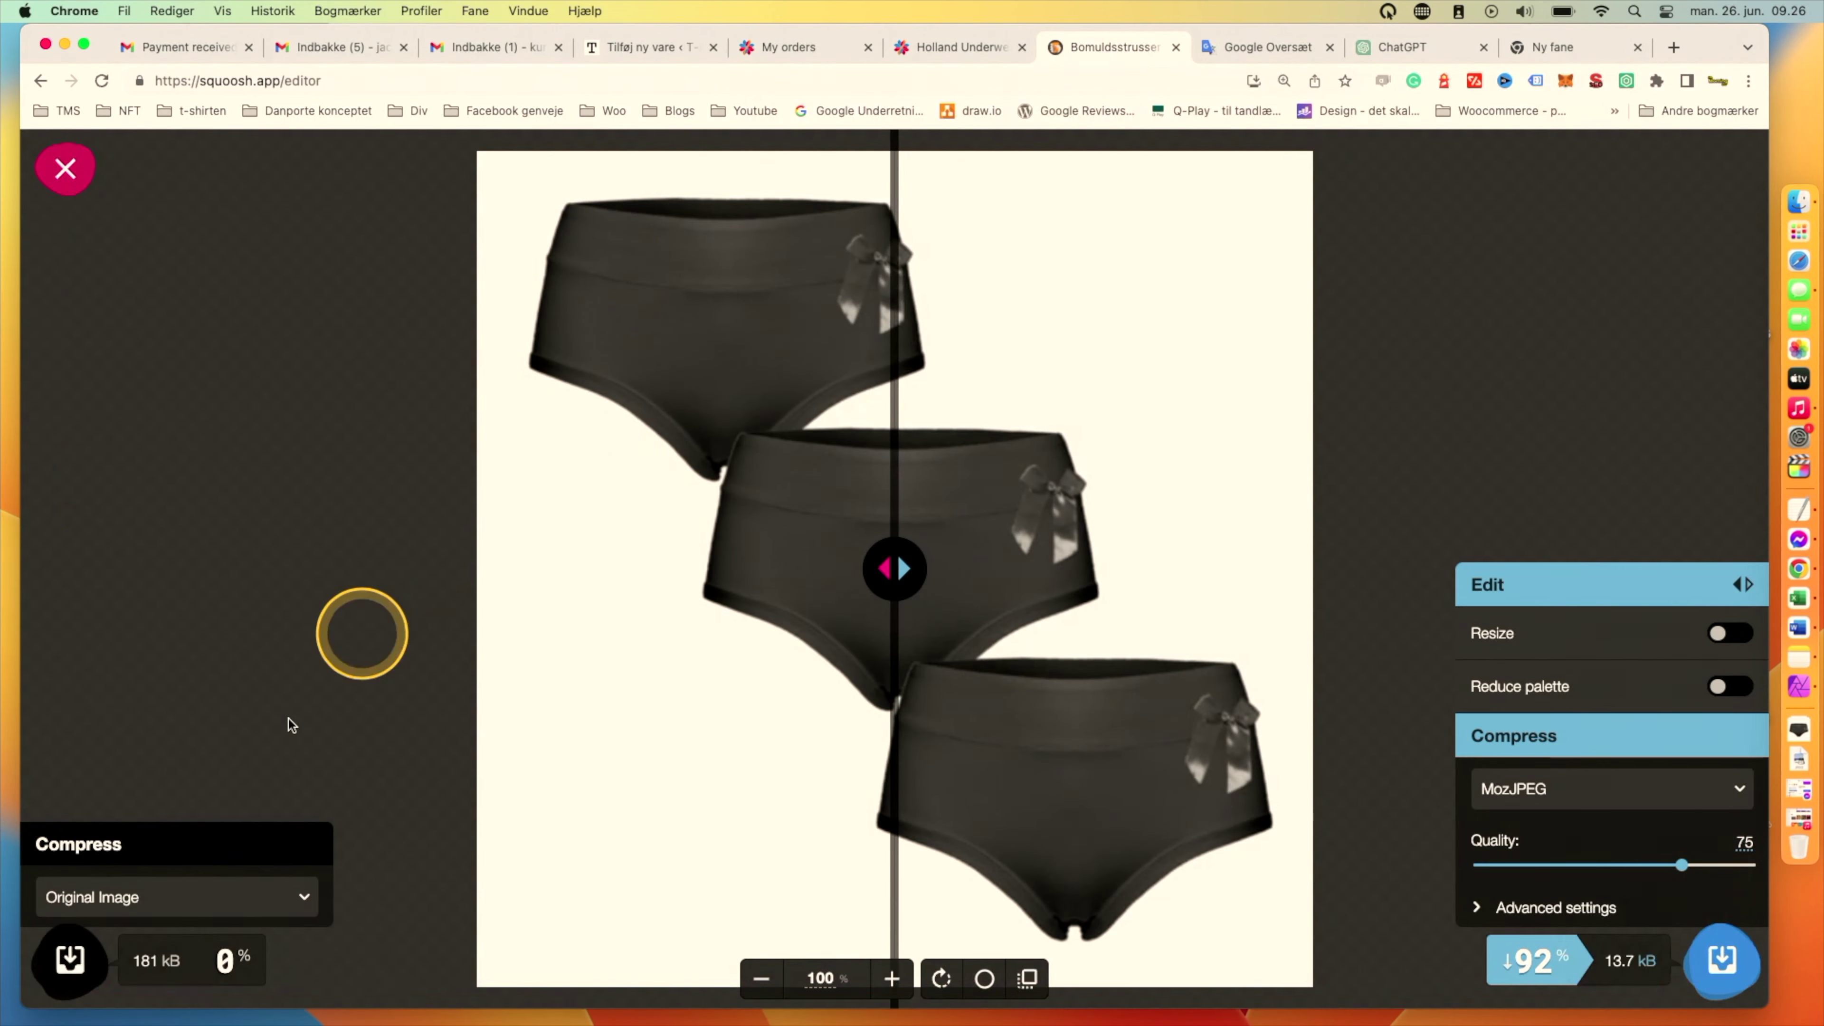
Compress the three-pack picture as WebP and save it as "Bomuldsstrusser til kvinder" in the Overførsler folder.
{"action": "left_click", "coordinate": [114, 907]}
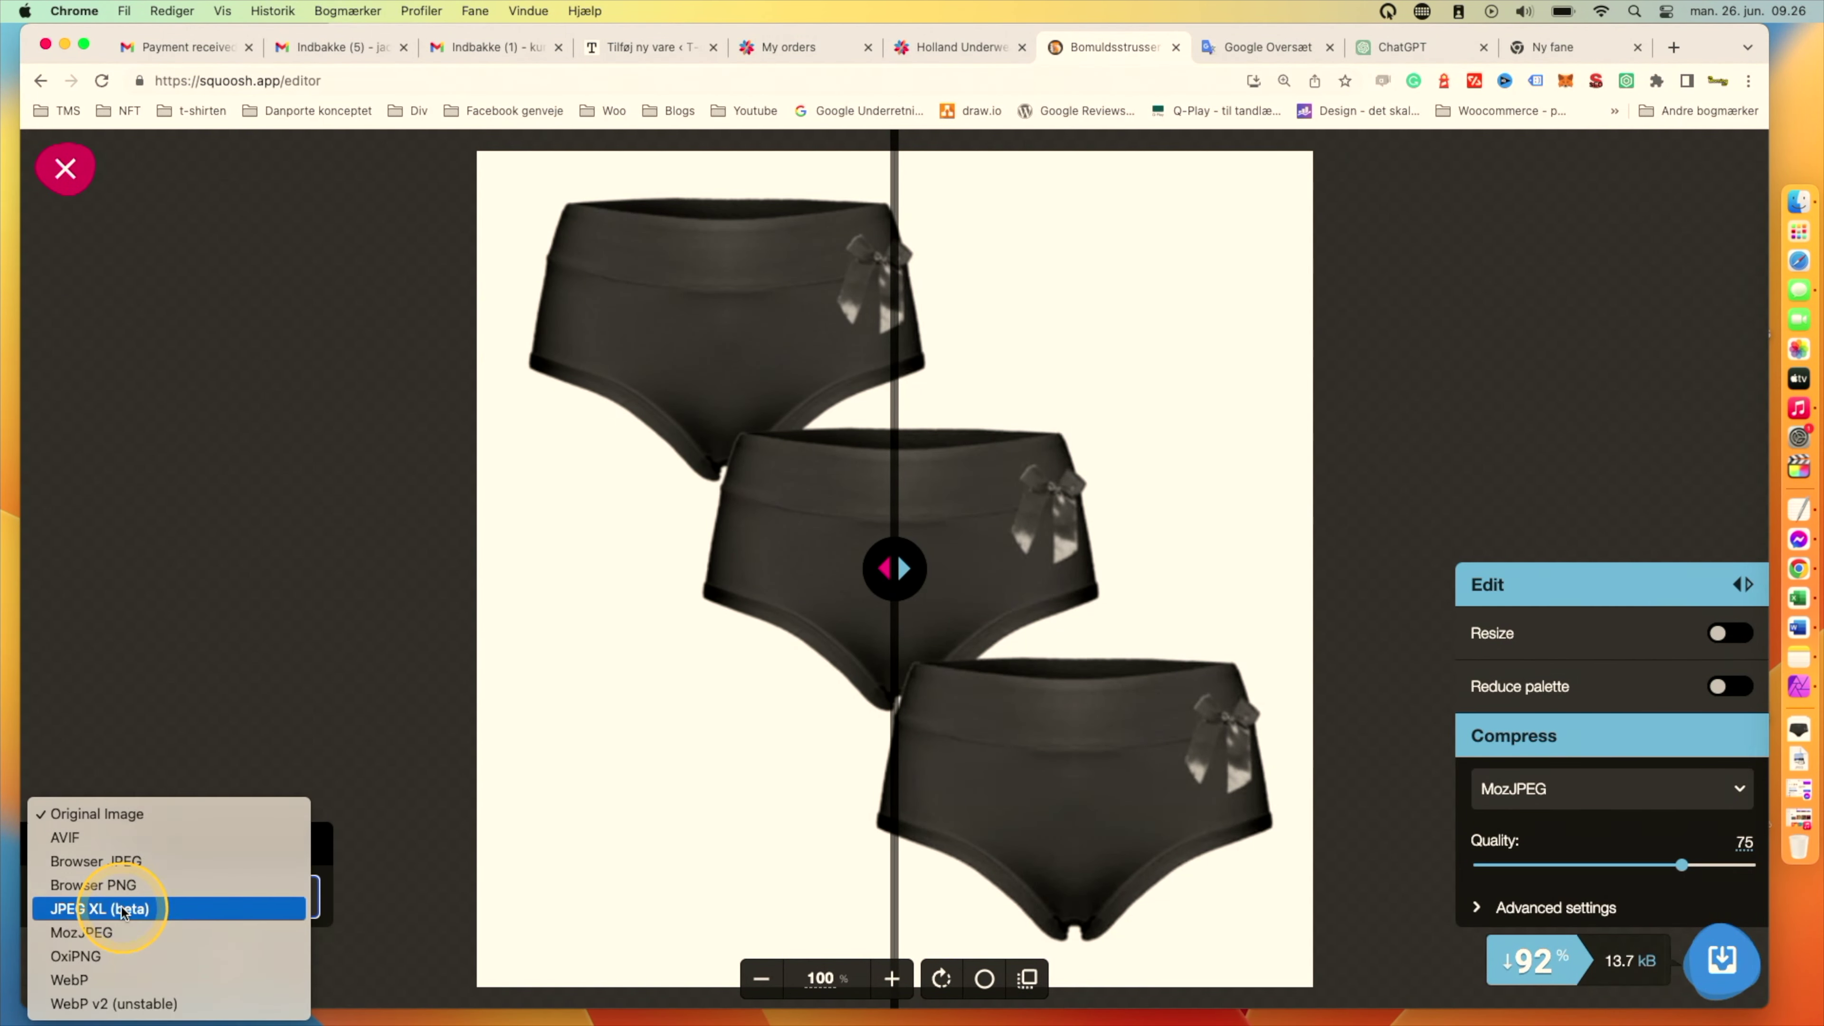
{"action": "left_click", "coordinate": [107, 981]}
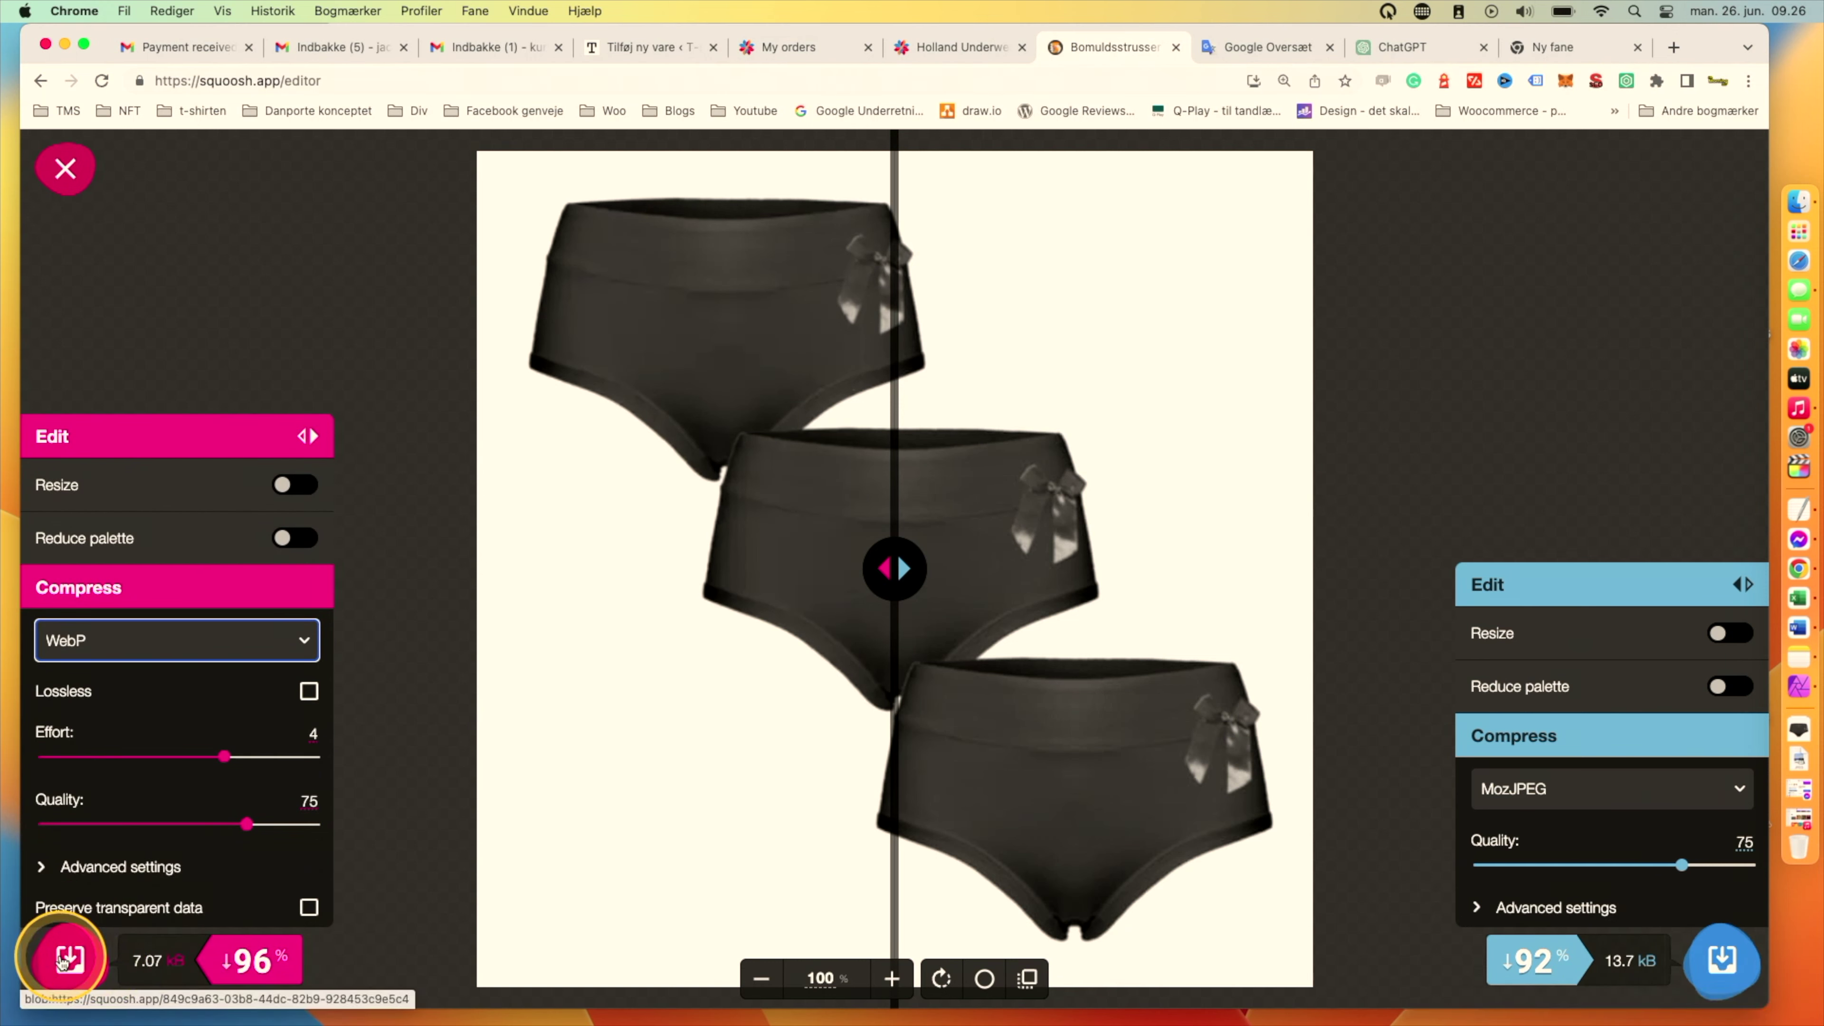
{"action": "left_click_drag", "start_coordinate": [880, 566], "coordinate": [851, 521]}
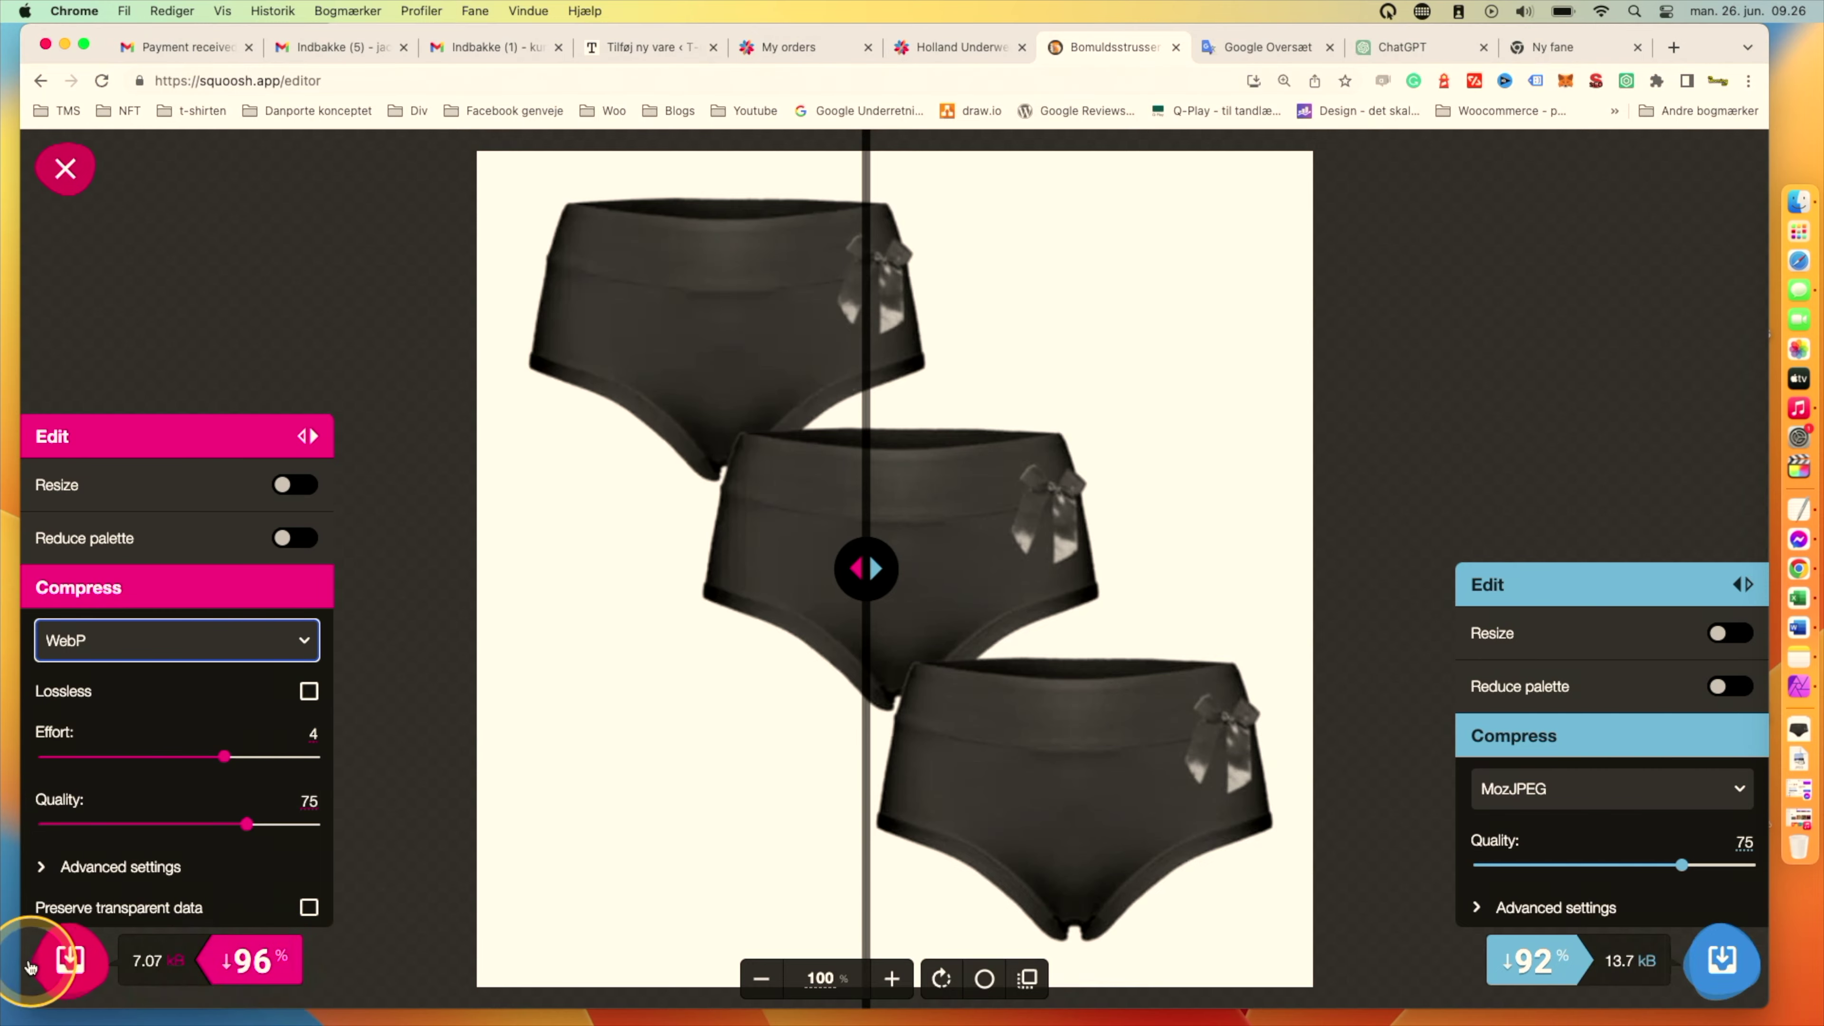
{"action": "left_click", "coordinate": [44, 963]}
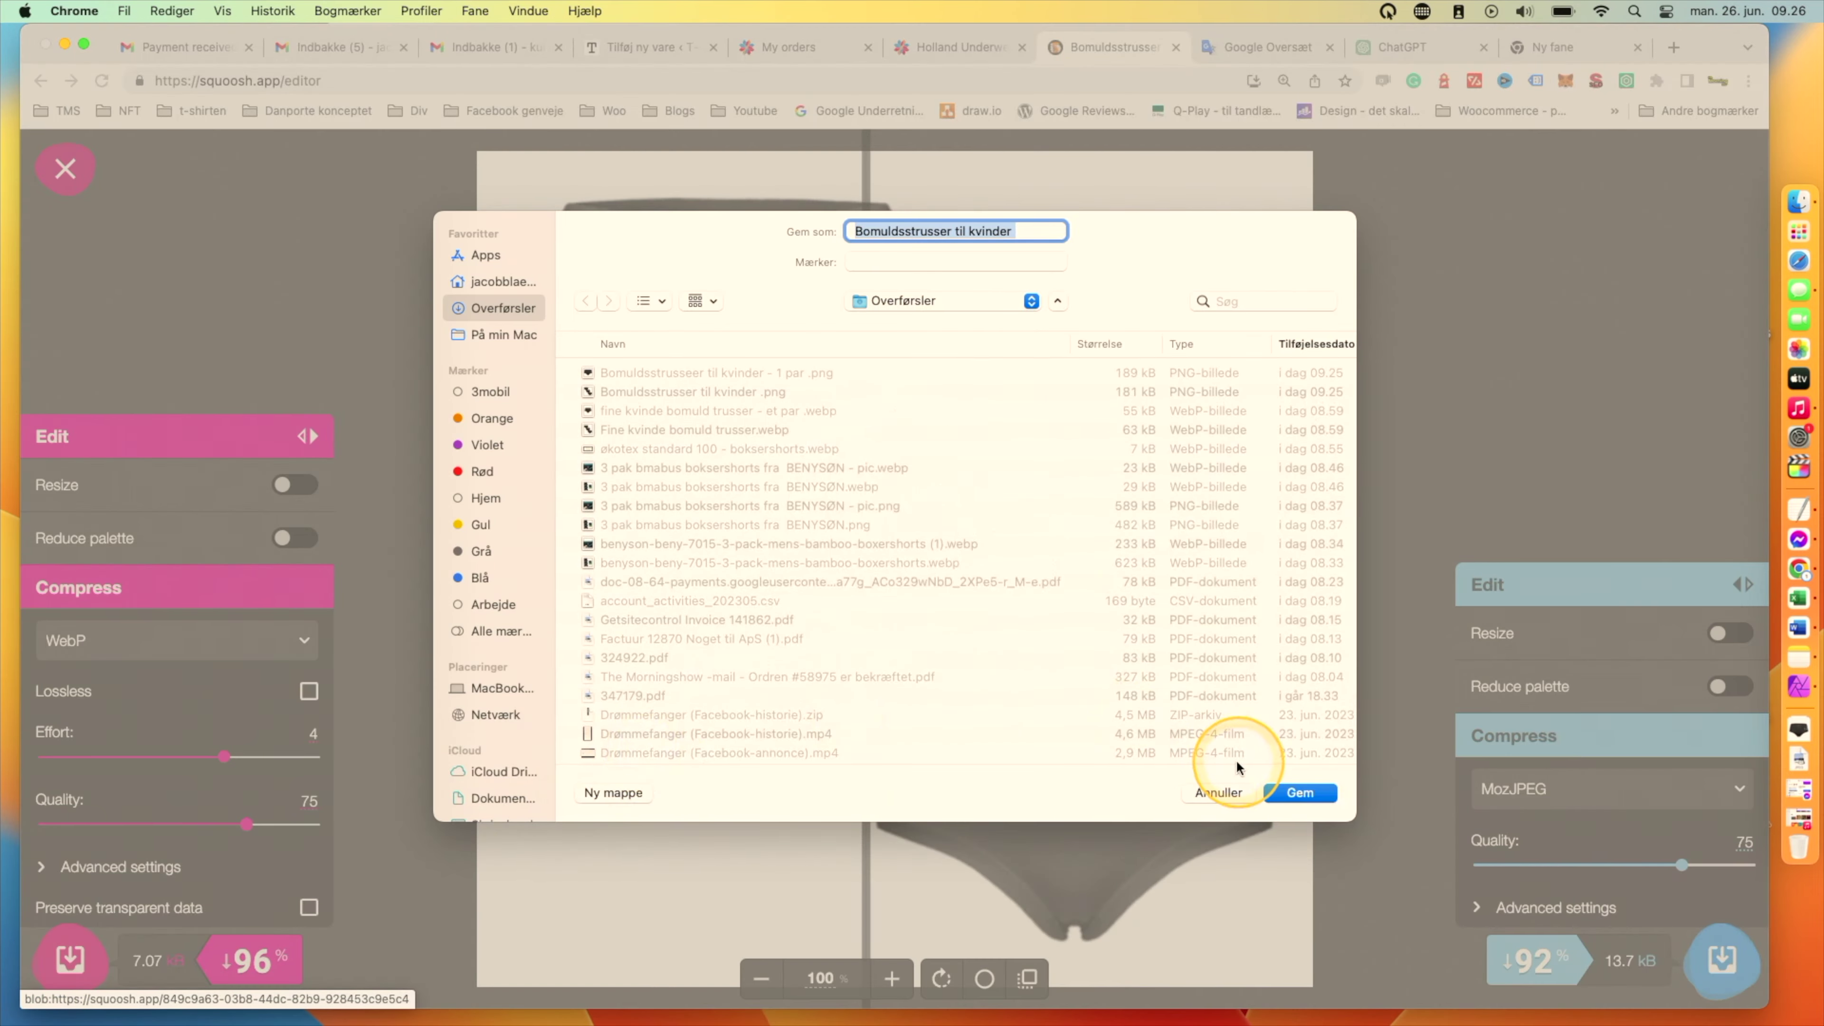
{"action": "left_click", "coordinate": [1287, 790]}
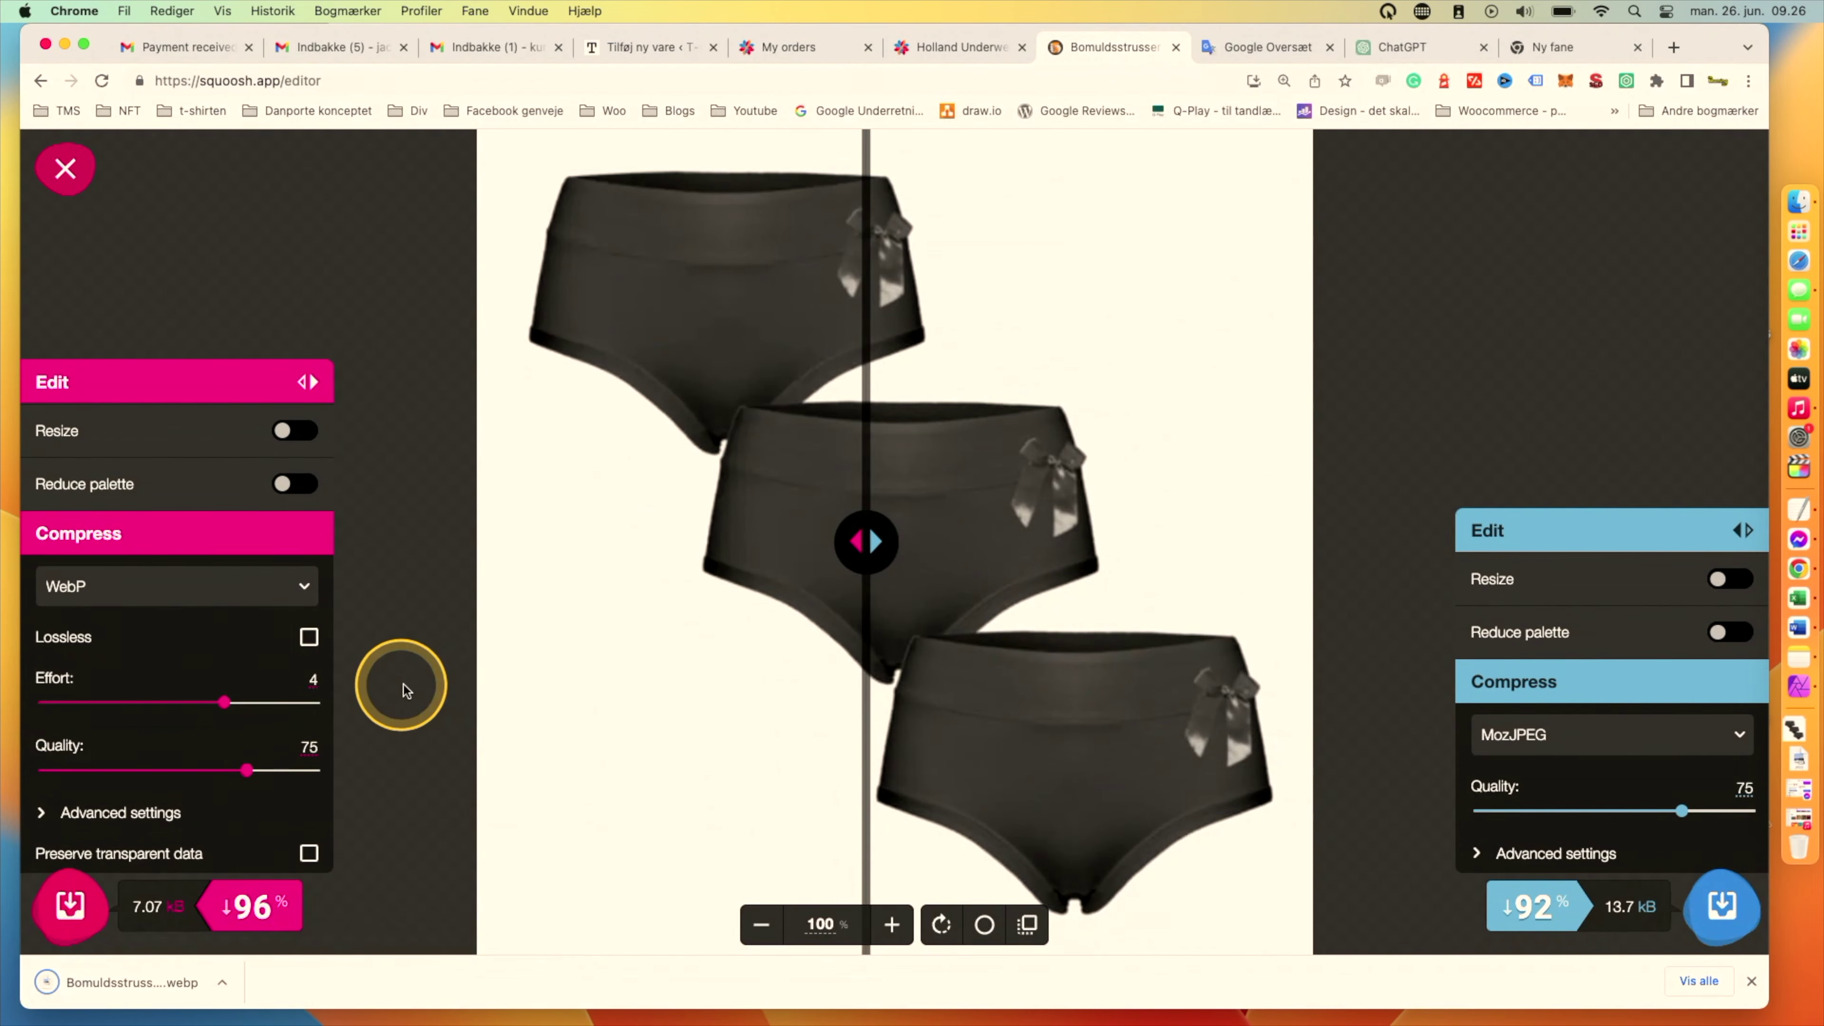
Load the single-pair PNG from Overførsler into Squoosh and save its WebP version as "Bomuldsstrusseer til kvinder - 1 par" in the same folder.
{"action": "key", "text": "super+Tab"}
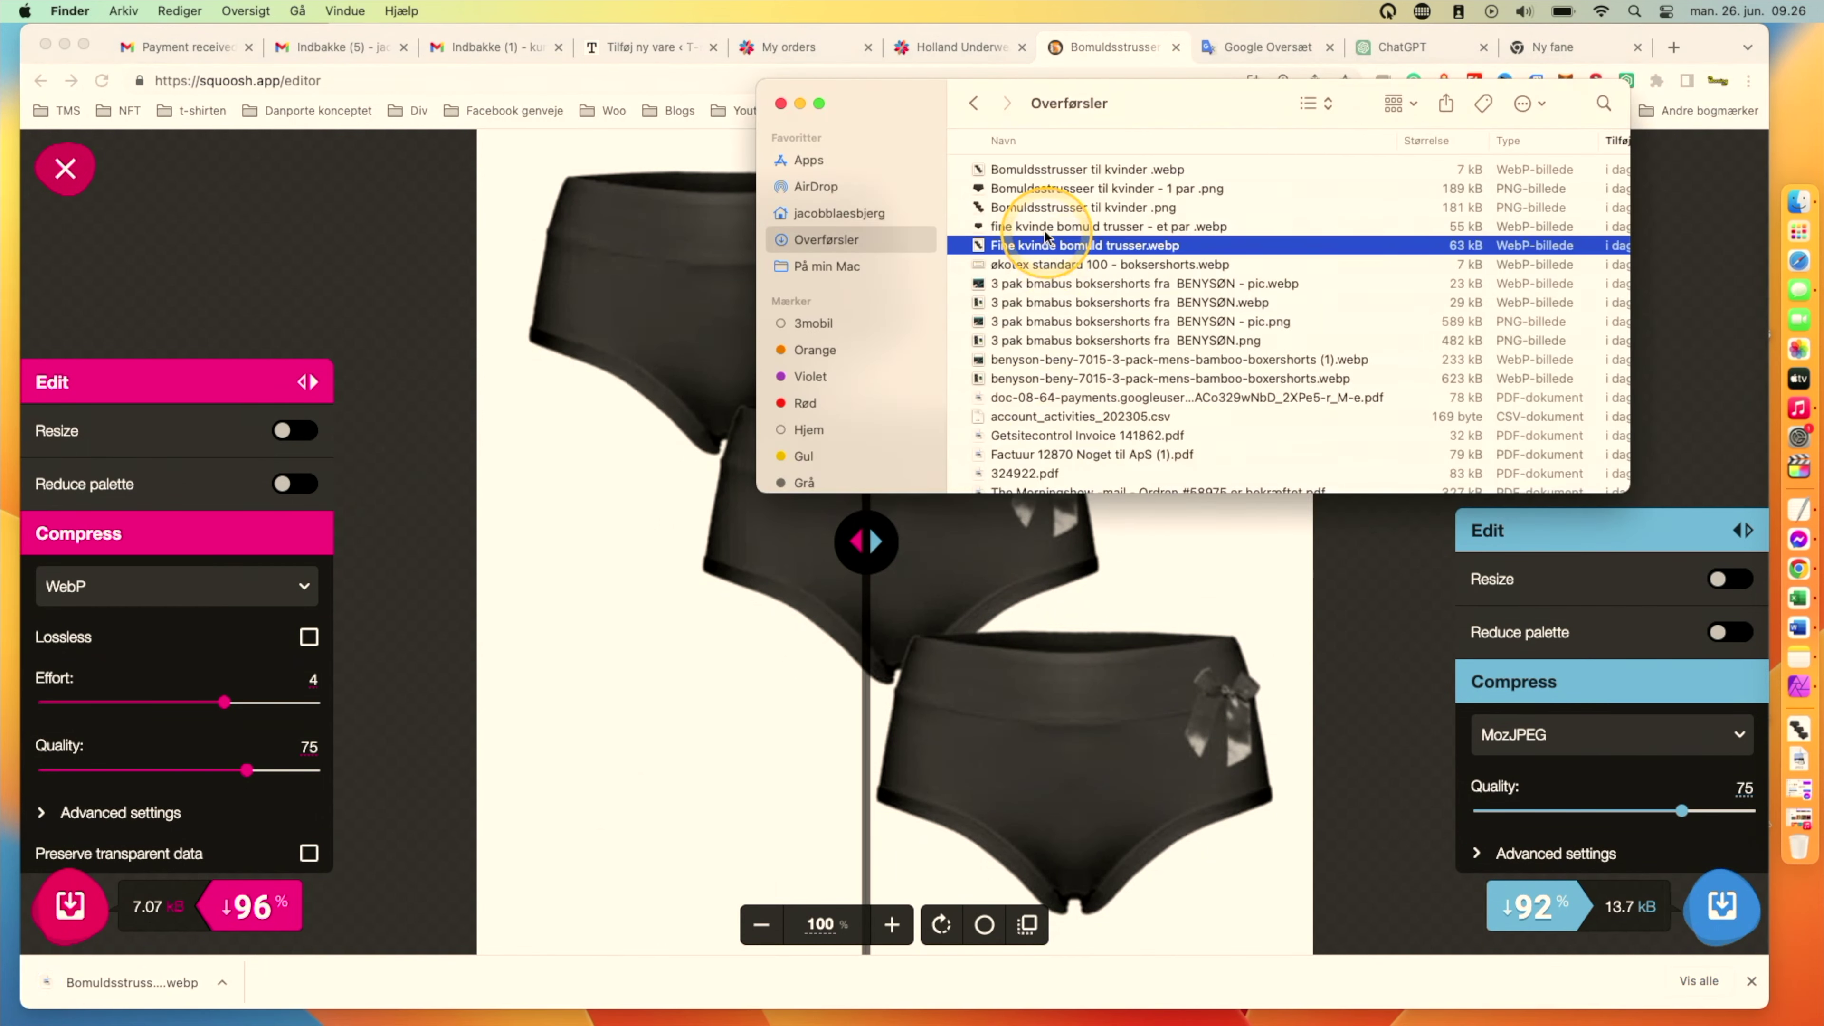
{"action": "left_click", "coordinate": [1045, 209]}
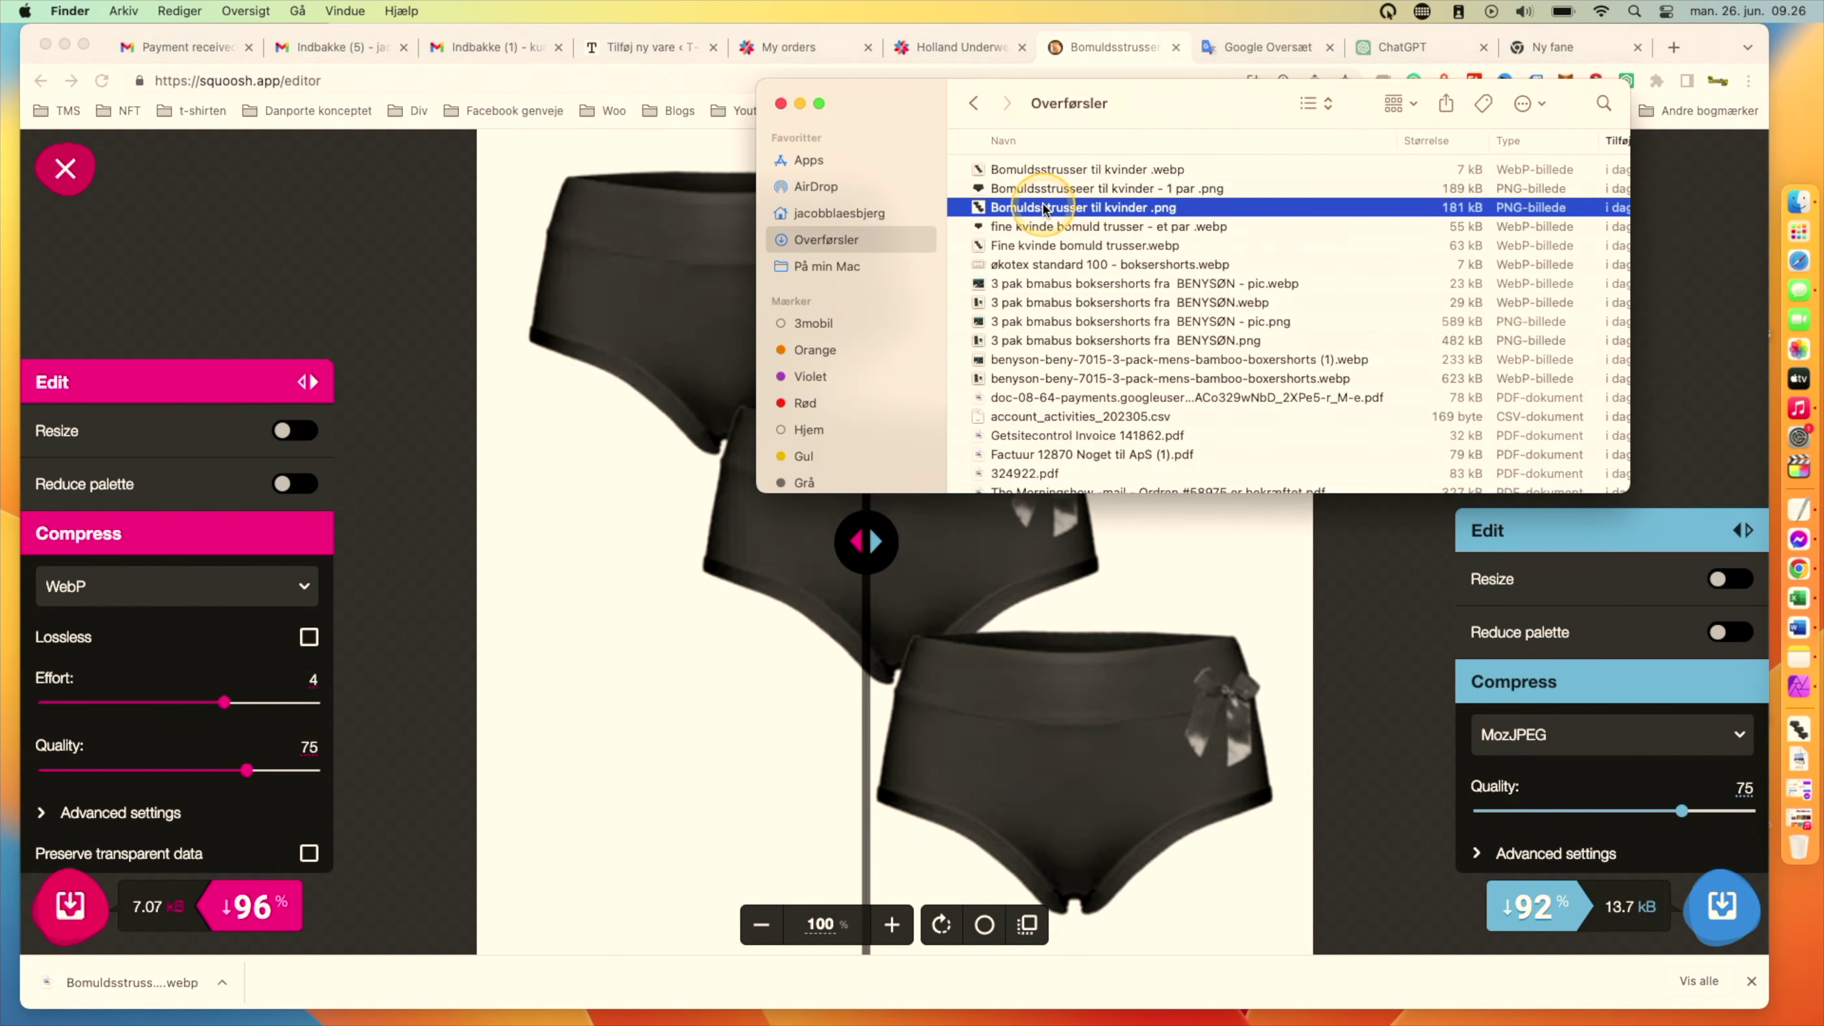
{"action": "left_click", "coordinate": [1037, 228]}
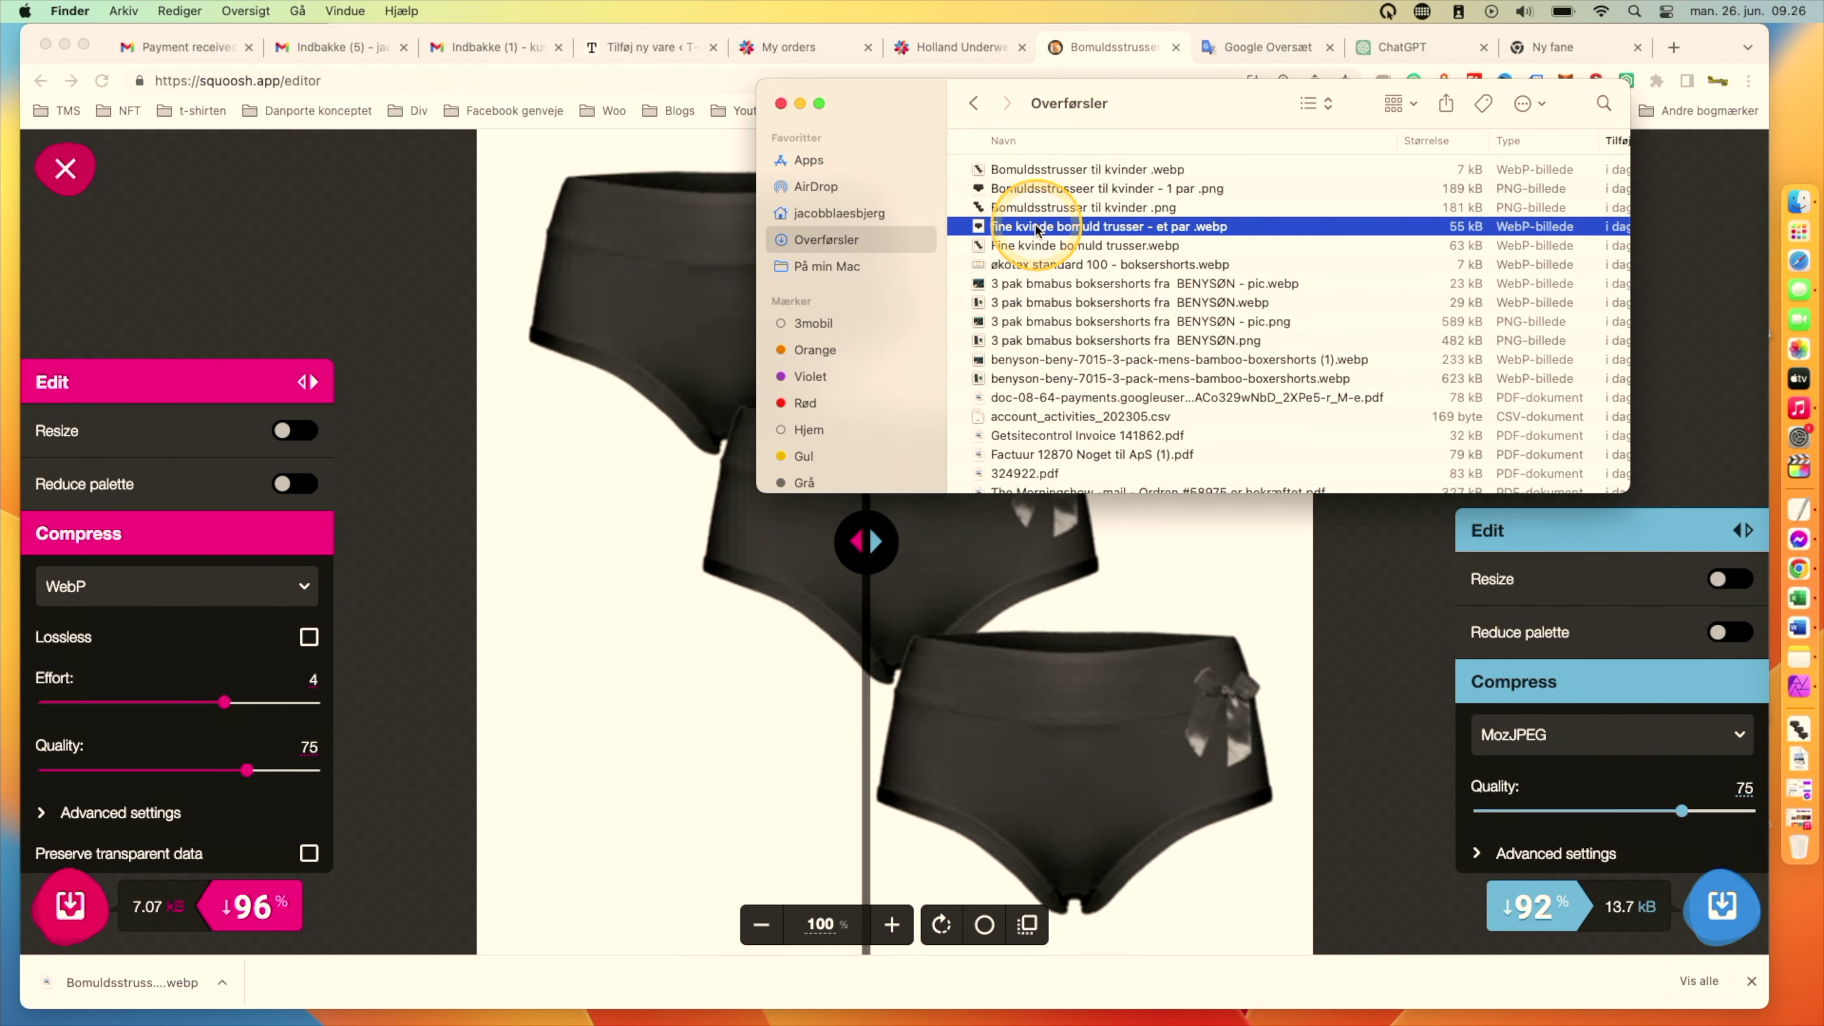
{"action": "left_click_drag", "start_coordinate": [957, 233], "coordinate": [690, 307]}
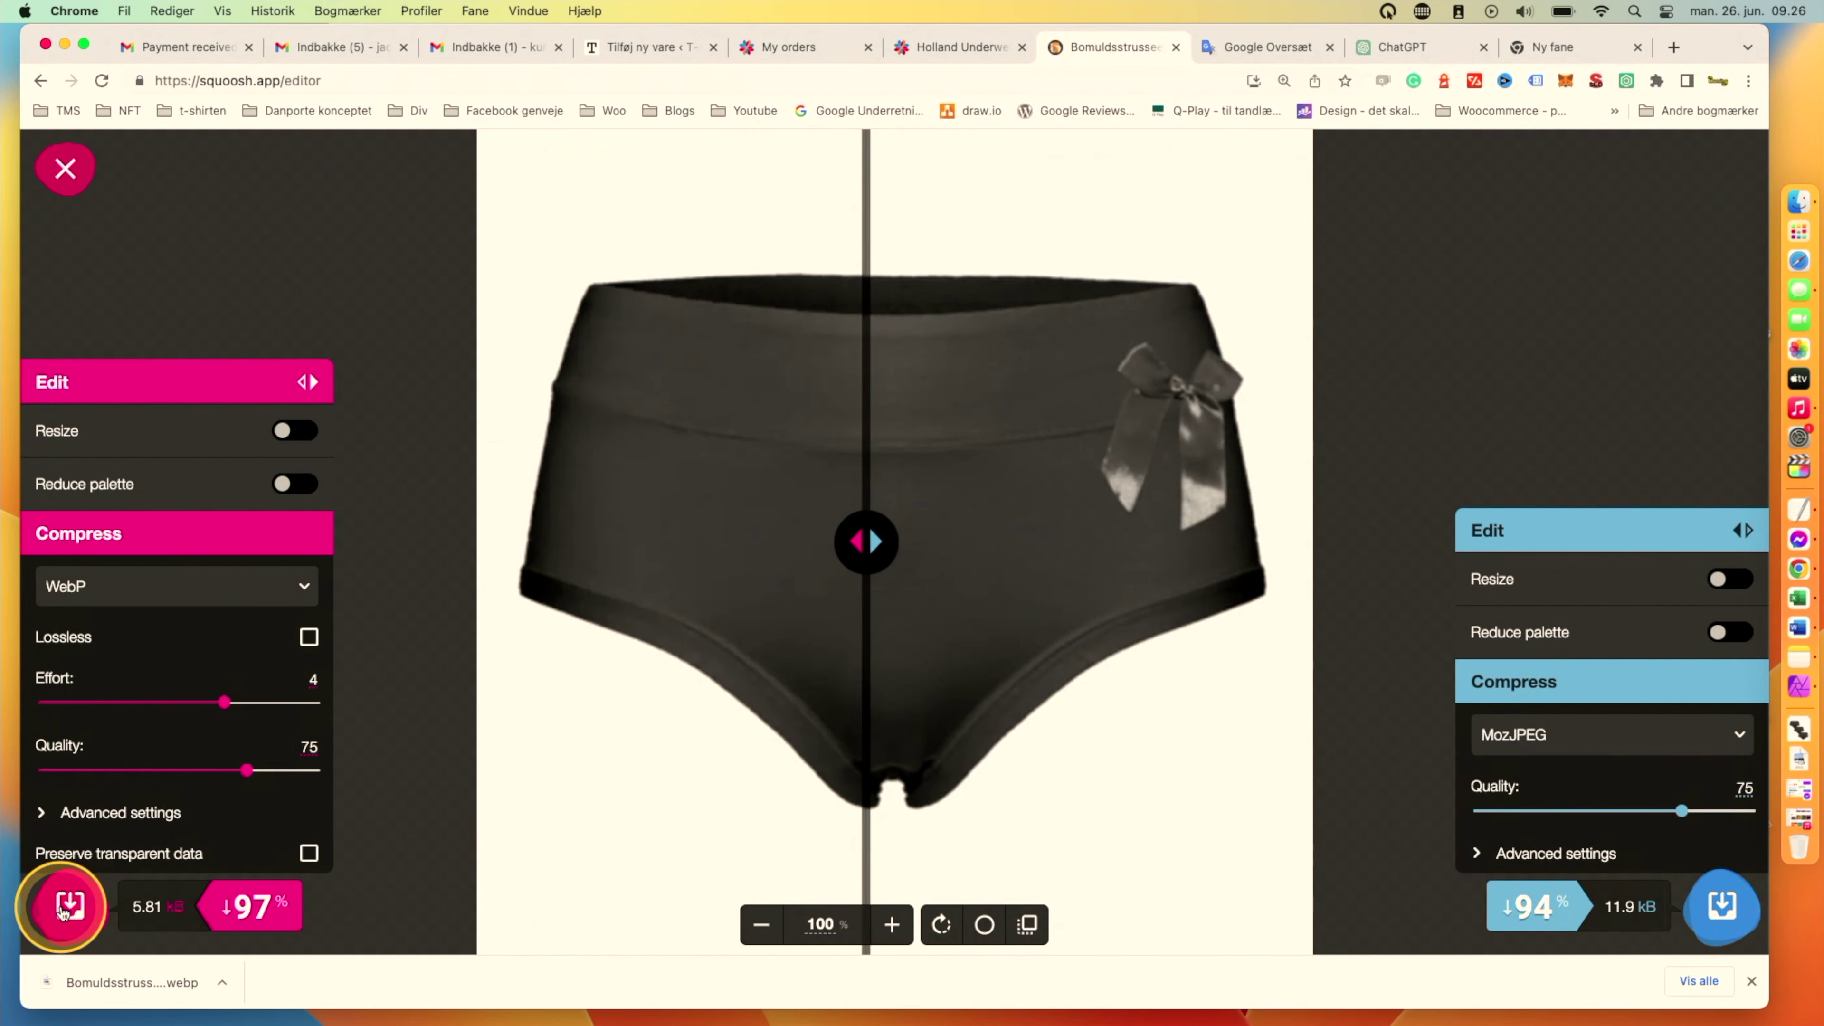
{"action": "left_click", "coordinate": [70, 905]}
{"action": "left_click", "coordinate": [1270, 792]}
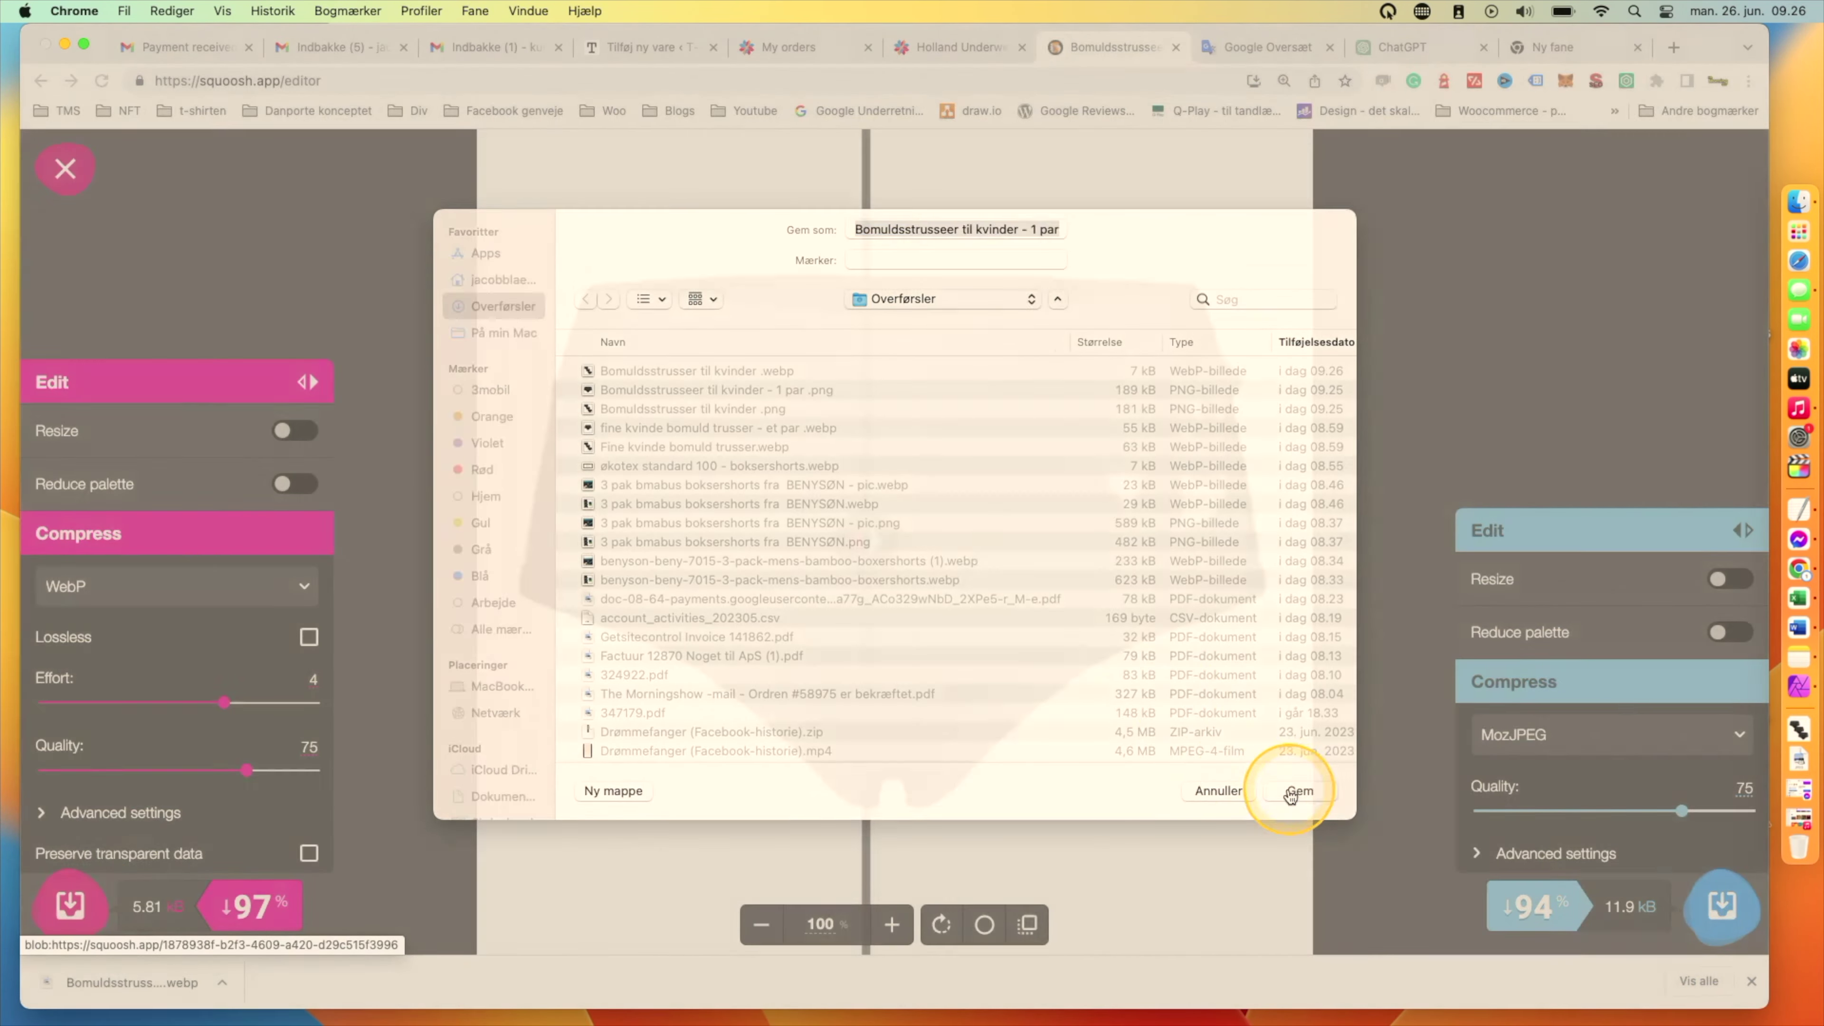
Return to the new WooCommerce product and upload "Bomuldsstrusser til kvinder .webp" from Overførsler for the product image.
{"action": "left_click", "coordinate": [640, 49]}
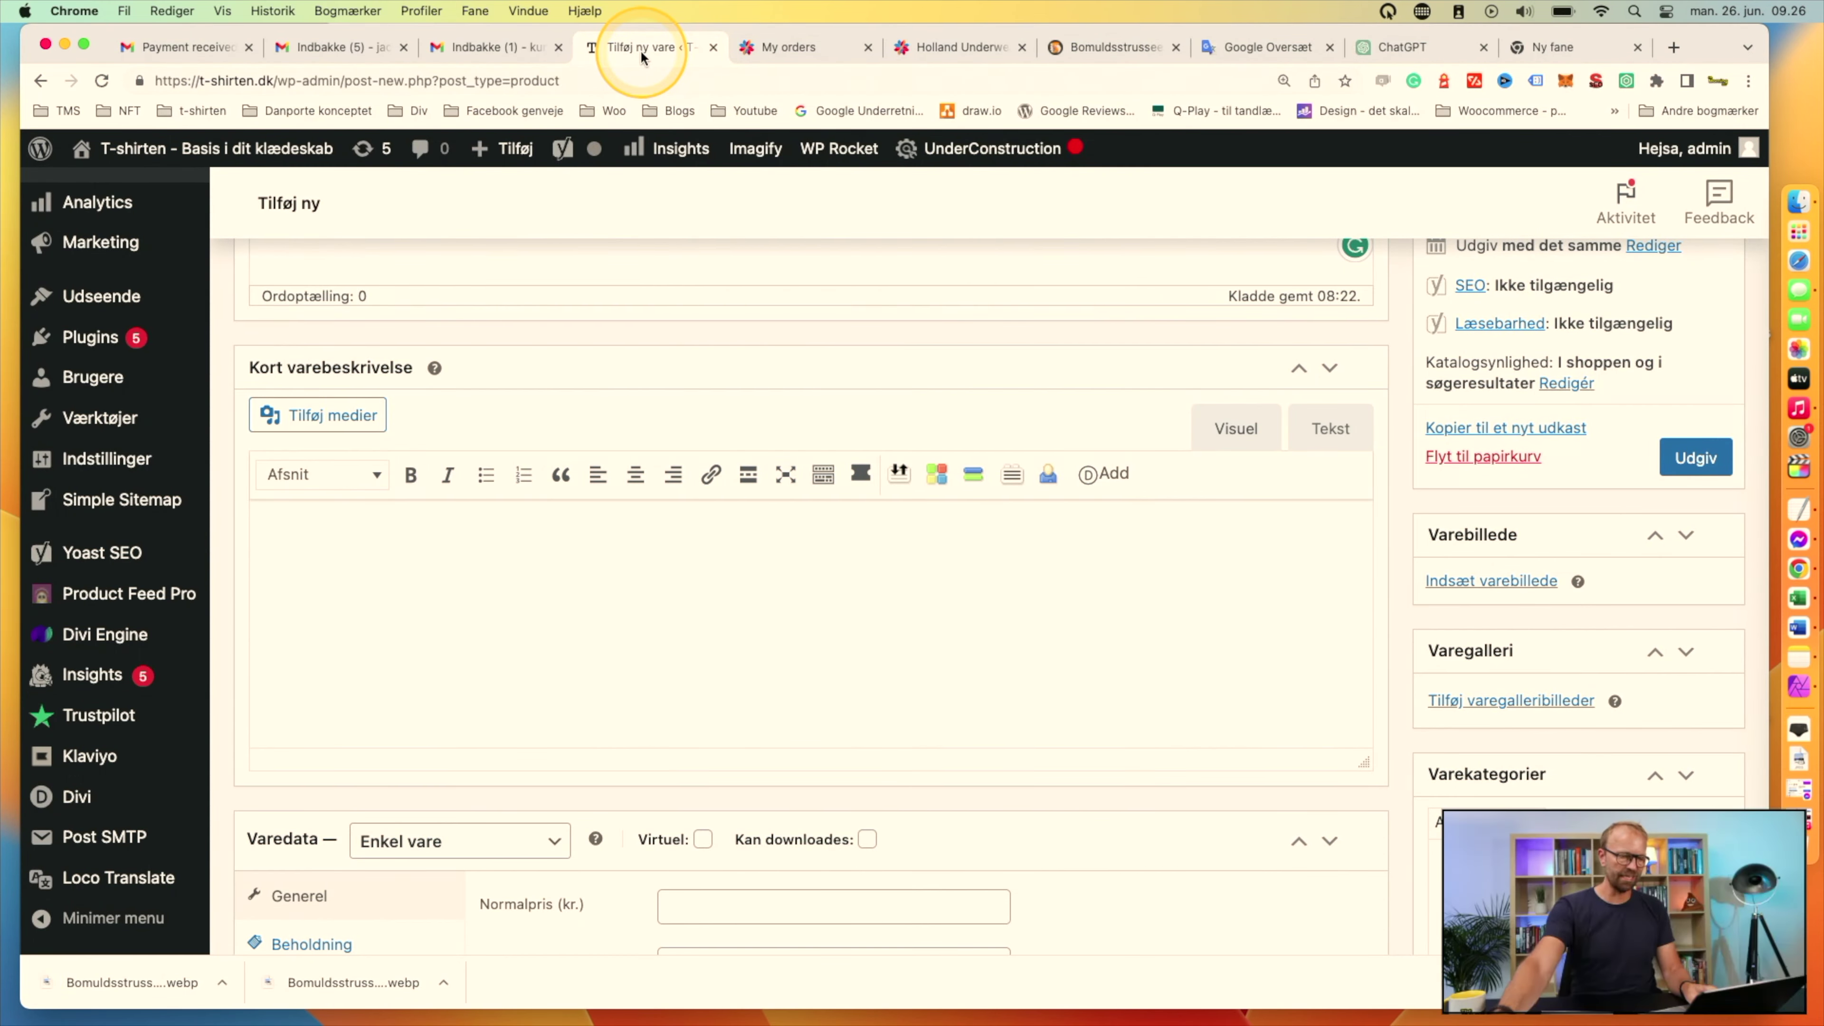
{"action": "scroll", "coordinate": [1317, 406], "scroll_direction": "down", "scroll_amount": 2}
{"action": "scroll", "coordinate": [1317, 406], "scroll_direction": "down", "scroll_amount": 1}
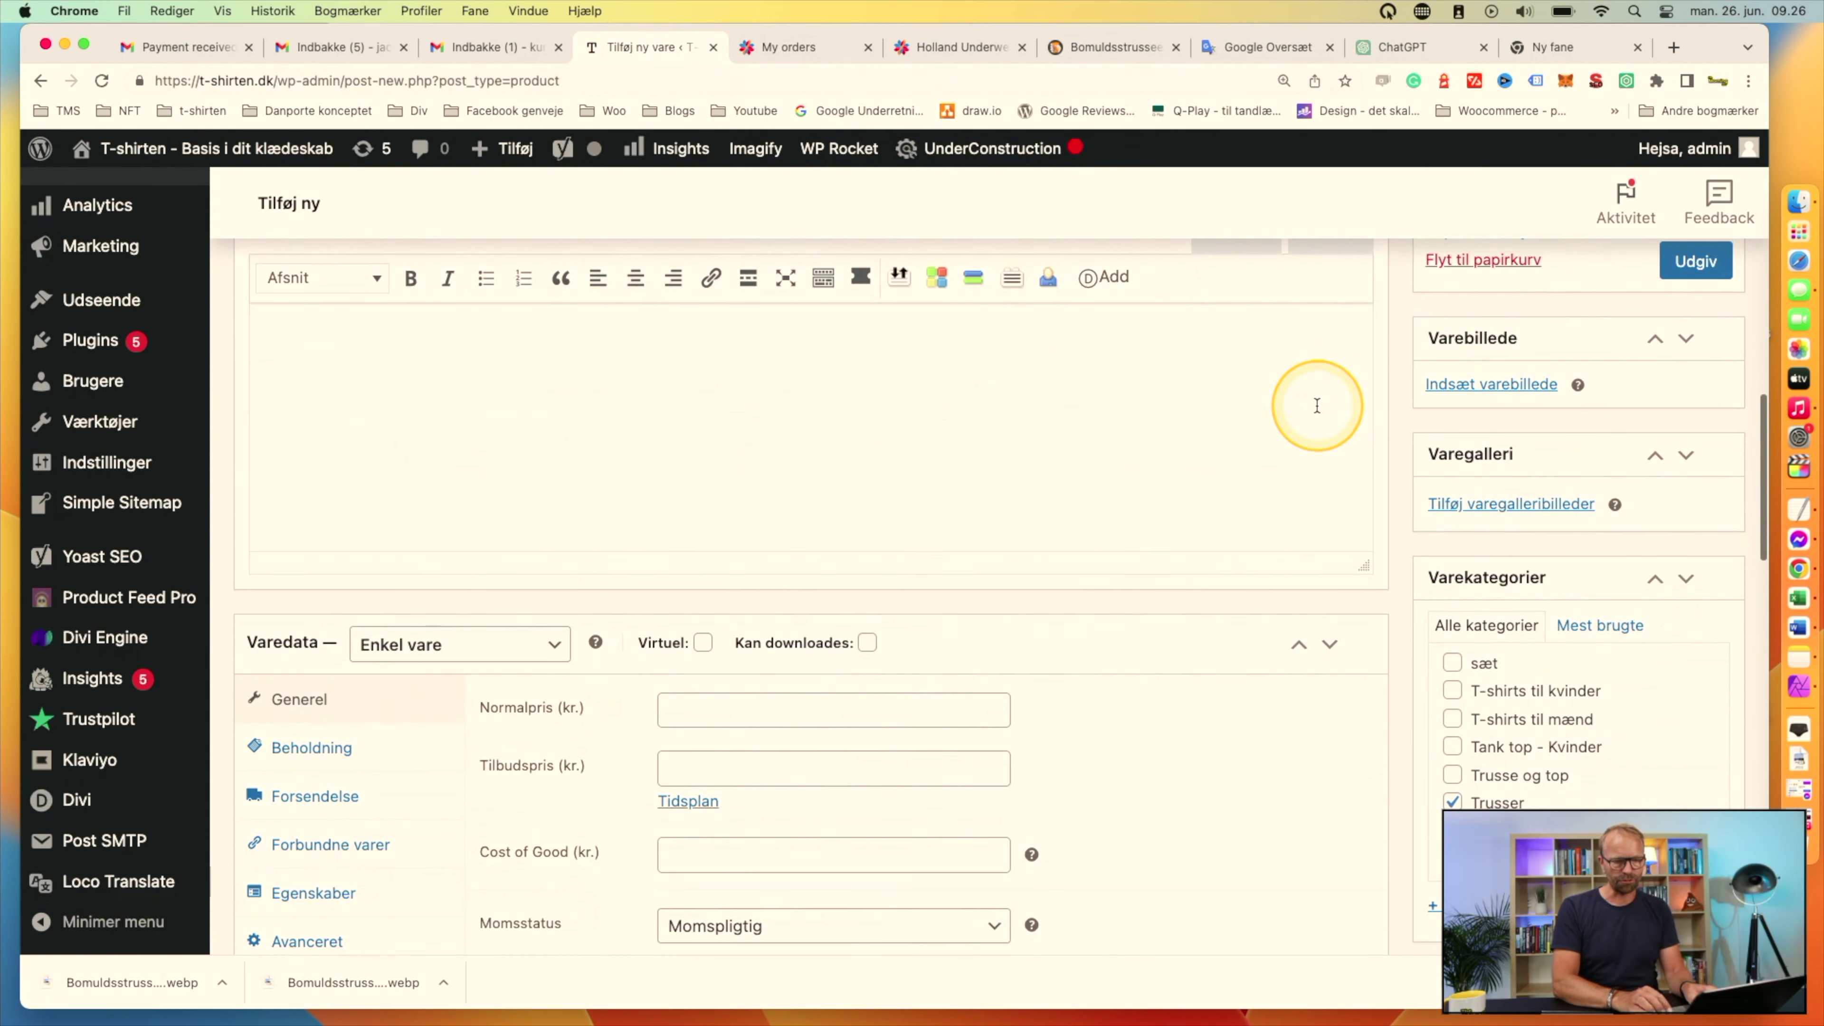
{"action": "left_click", "coordinate": [1486, 387]}
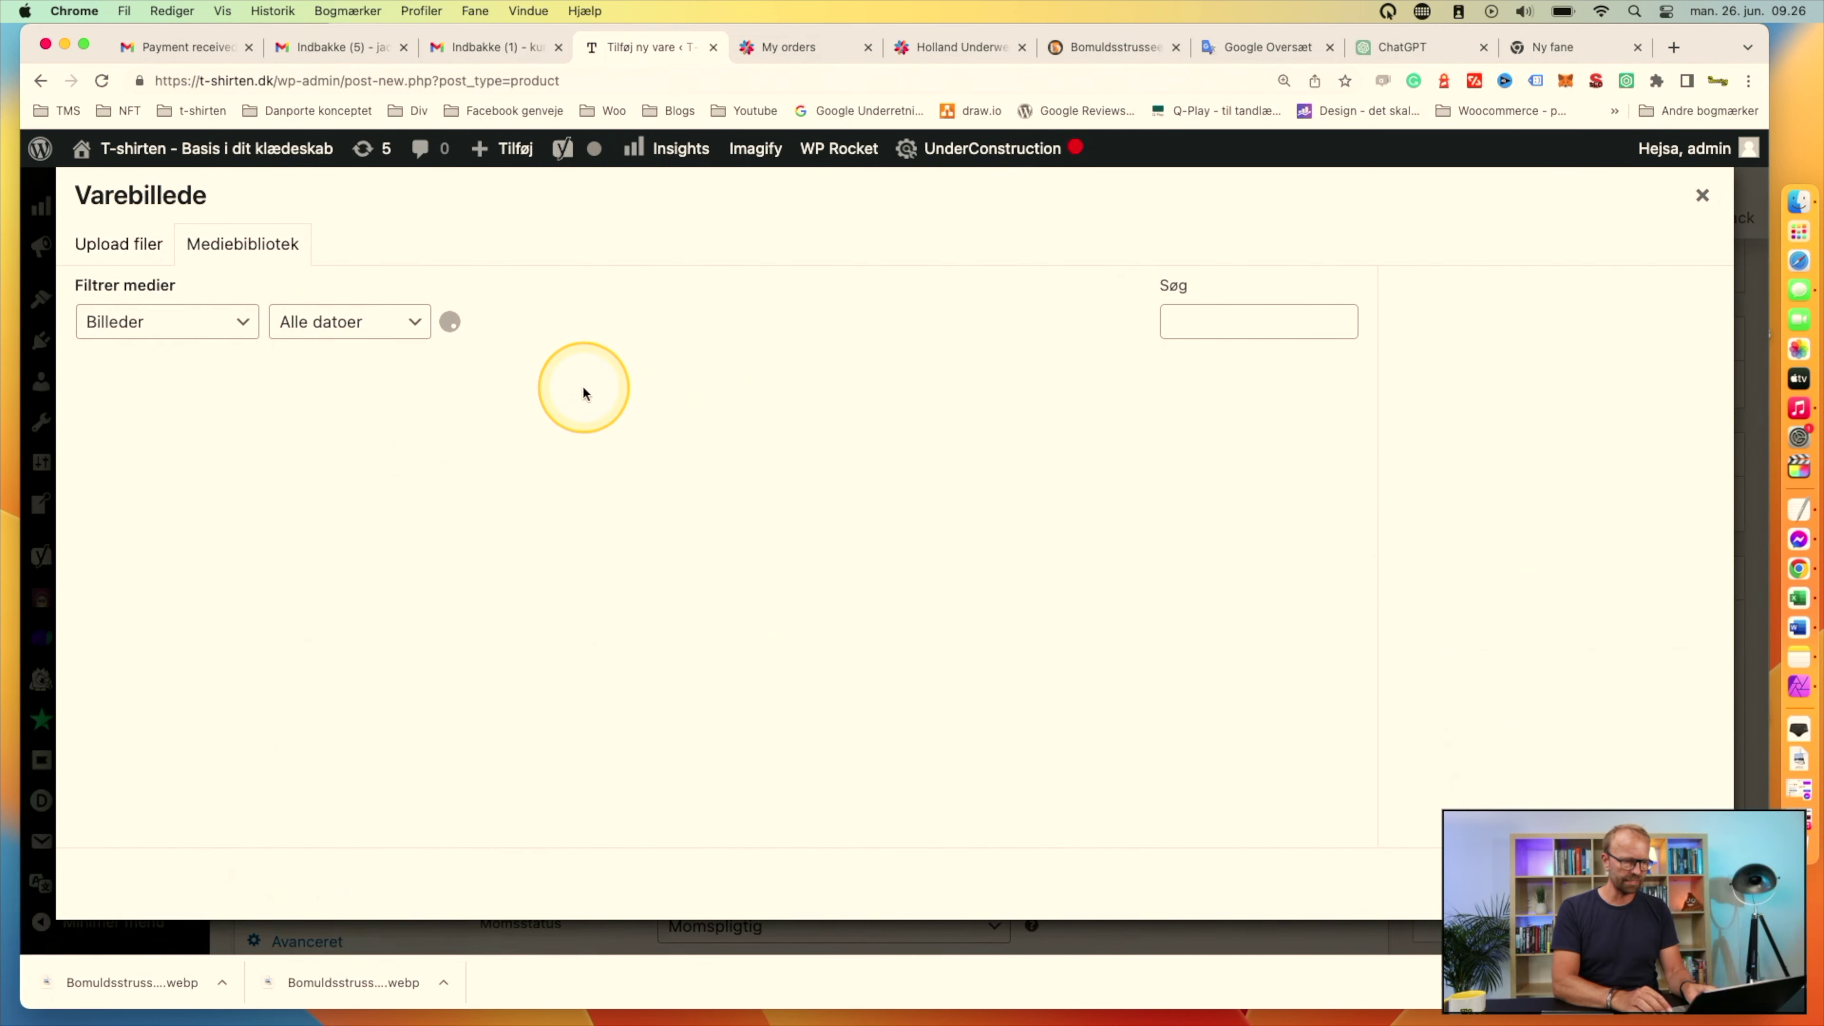
{"action": "left_click", "coordinate": [156, 260]}
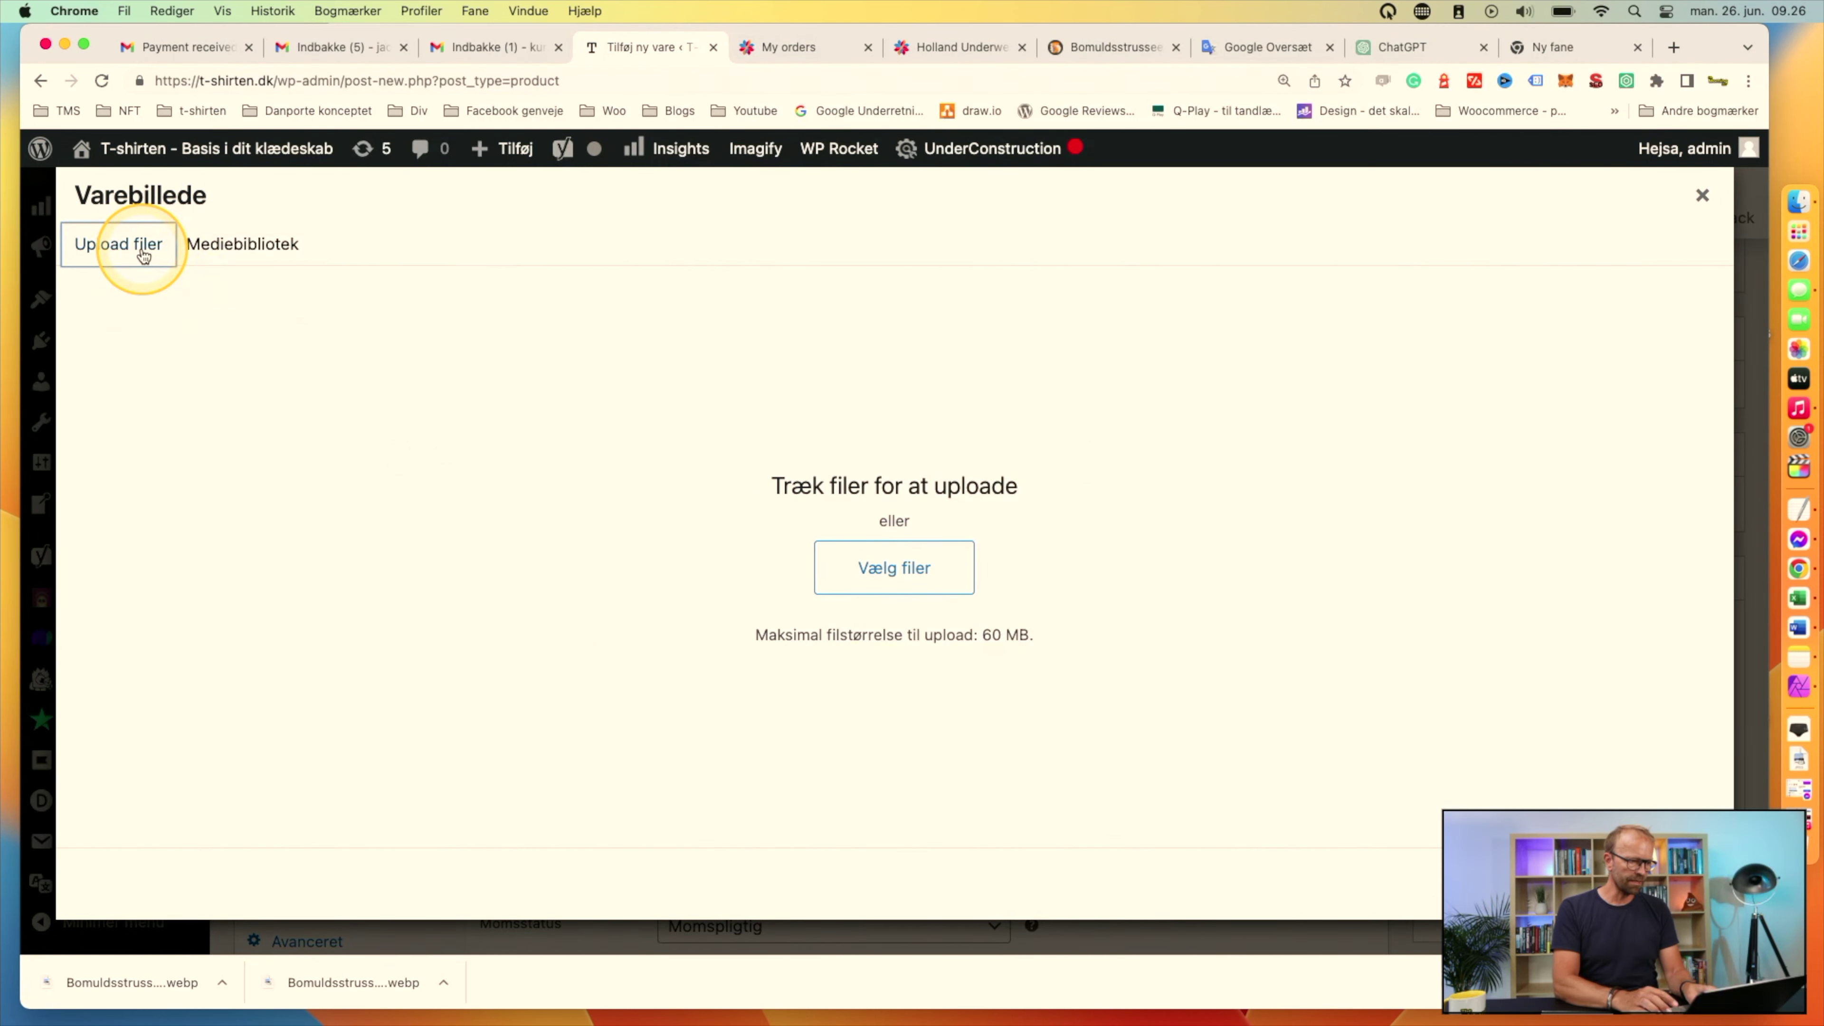
{"action": "left_click", "coordinate": [891, 569]}
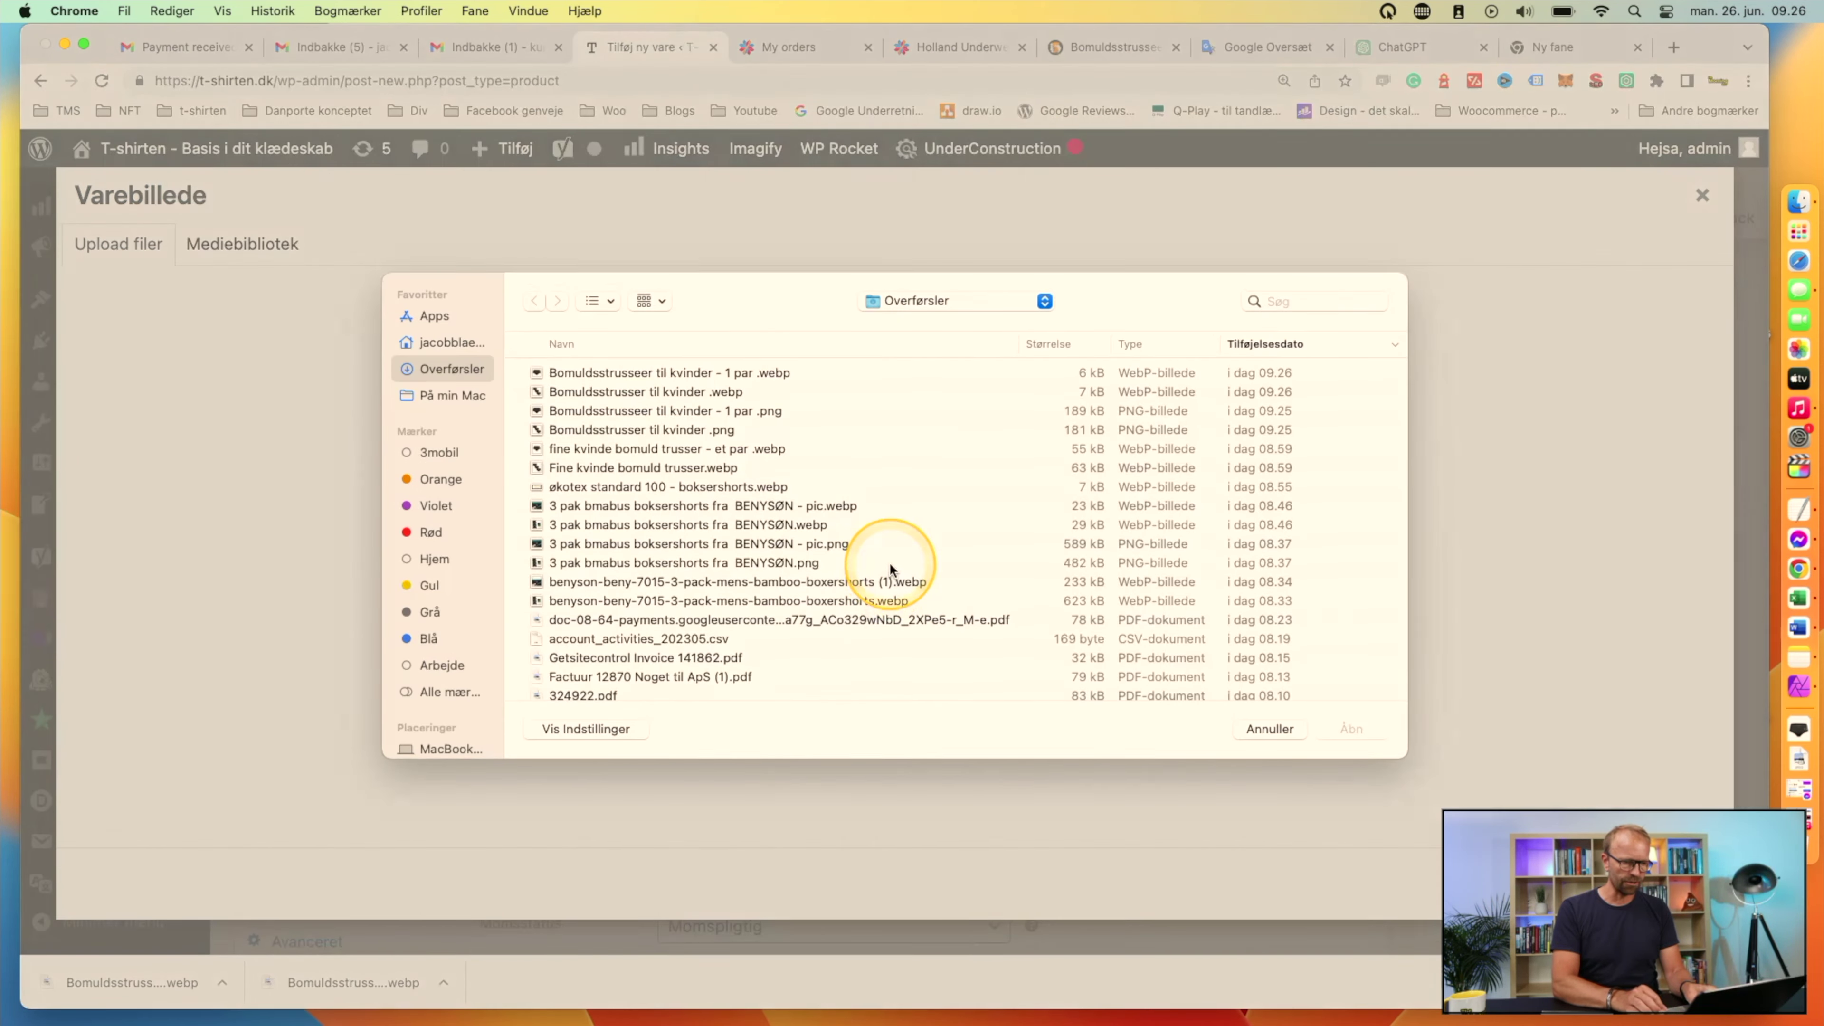
{"action": "left_click", "coordinate": [601, 394]}
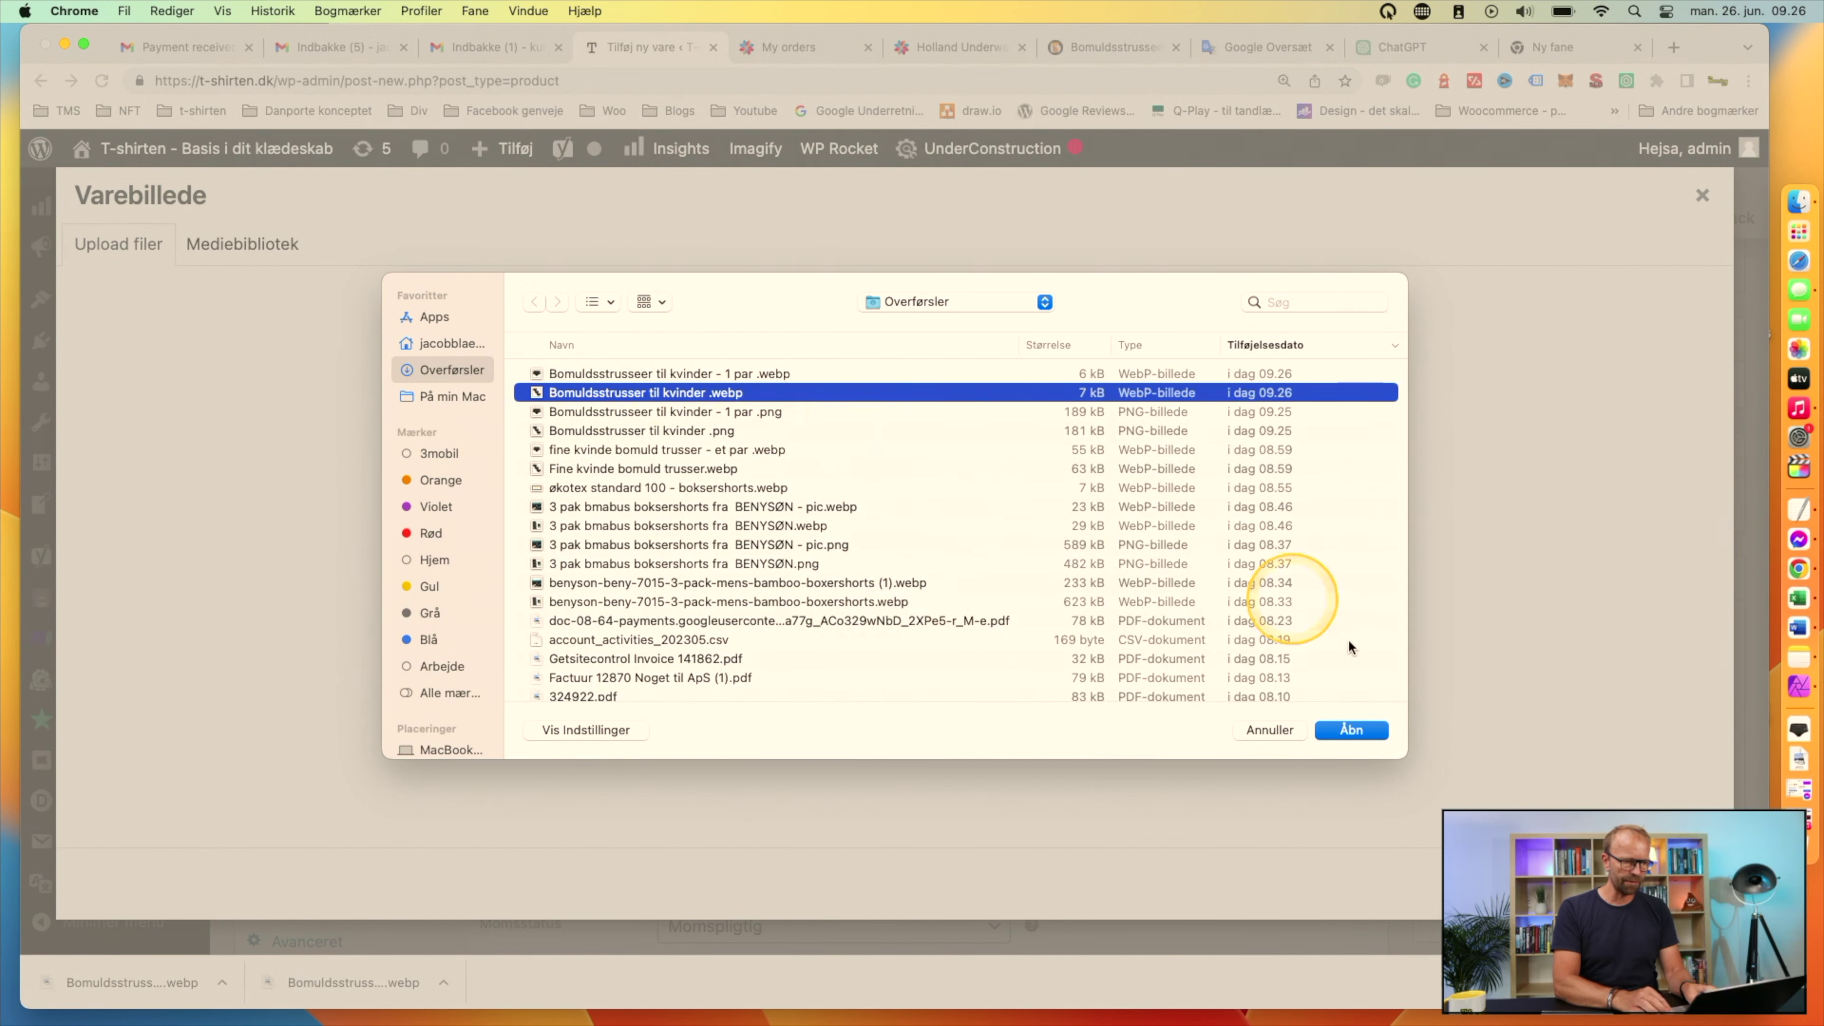
{"action": "left_click", "coordinate": [1372, 730]}
Copy the image title "Bomuldsstrusser til kvinder" into the alt text and insert the three-pack picture as the product image.
{"action": "left_click", "coordinate": [1591, 681]}
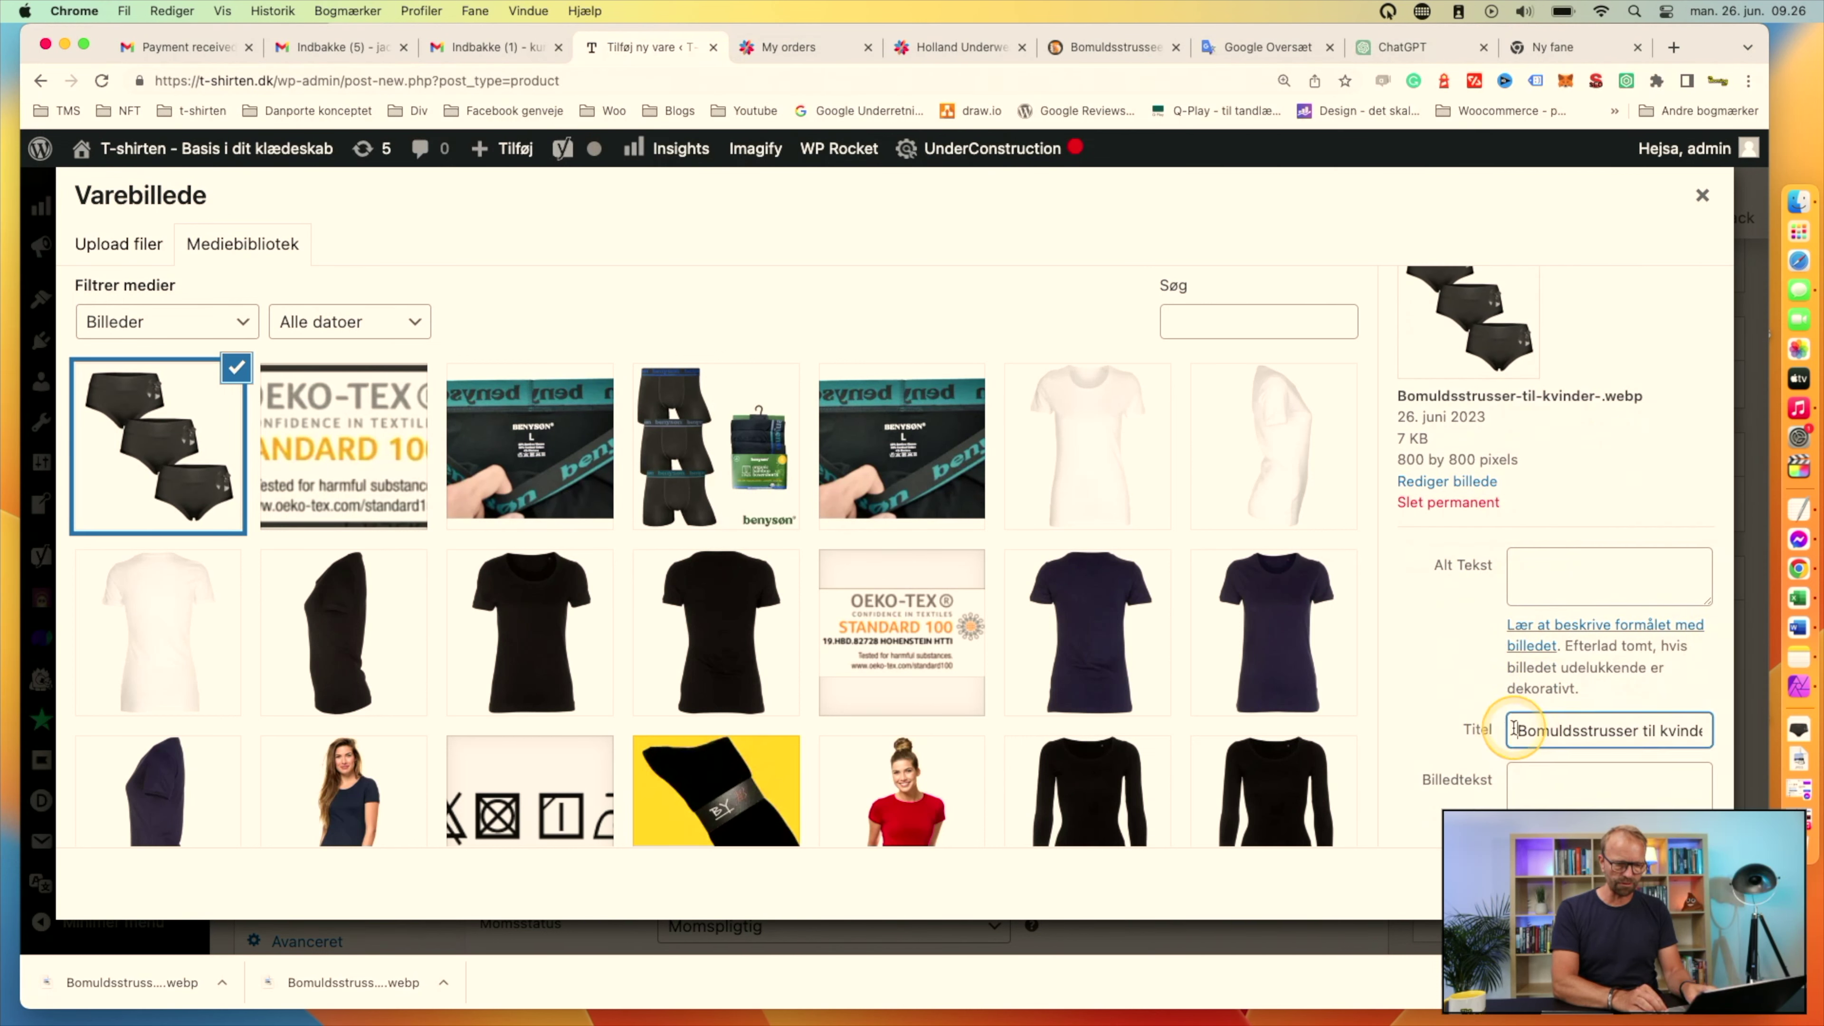
{"action": "left_click_drag", "start_coordinate": [1514, 740], "coordinate": [1515, 758]}
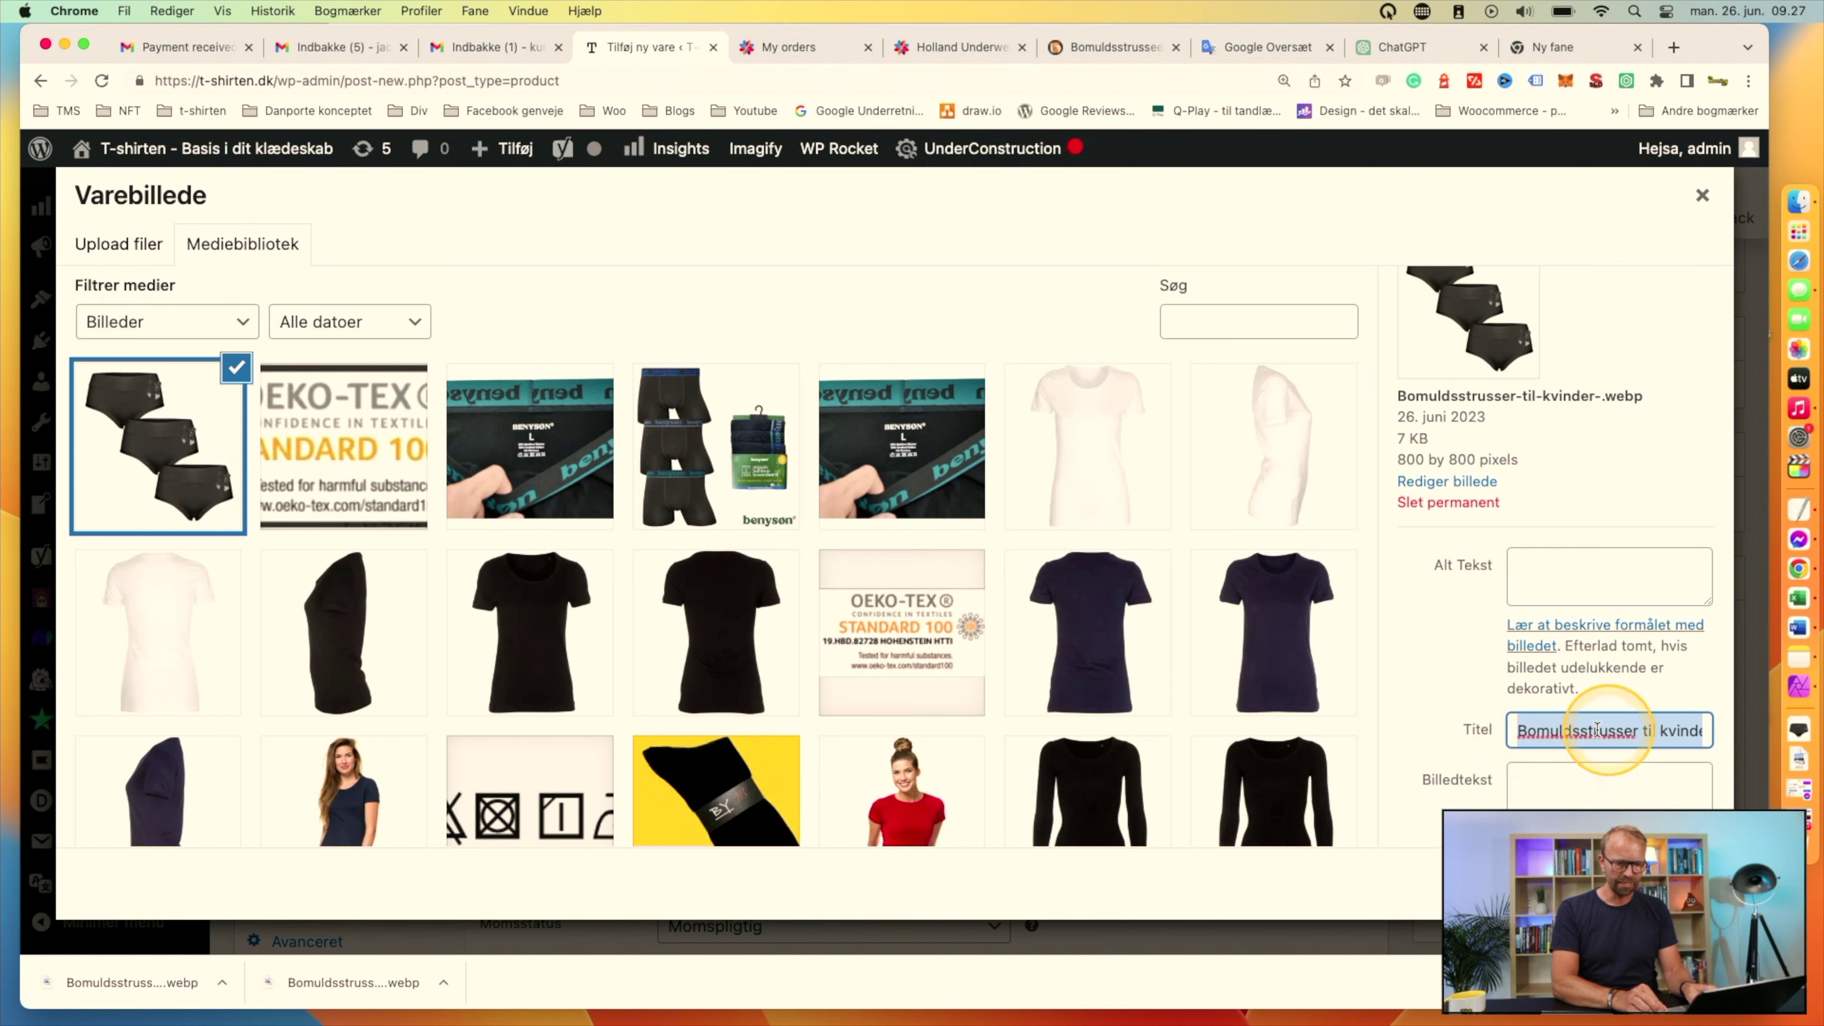
{"action": "left_click", "coordinate": [1572, 584]}
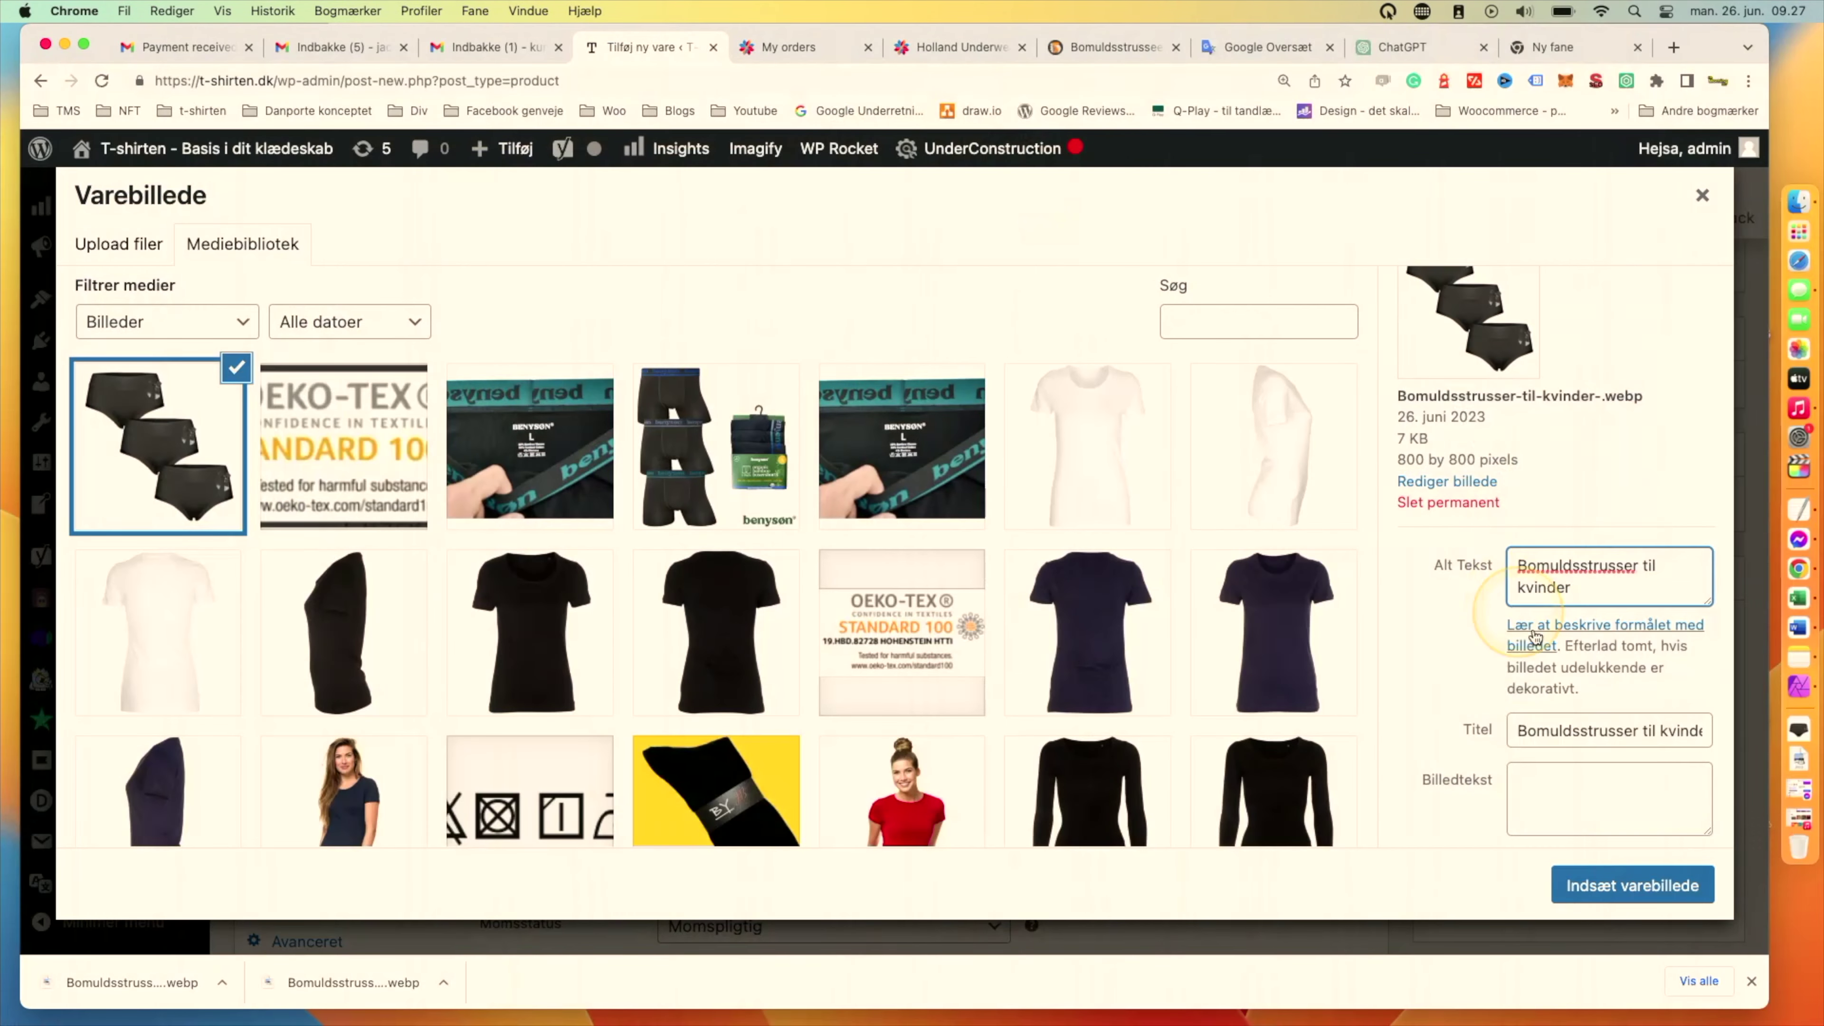
{"action": "left_click", "coordinate": [1620, 871]}
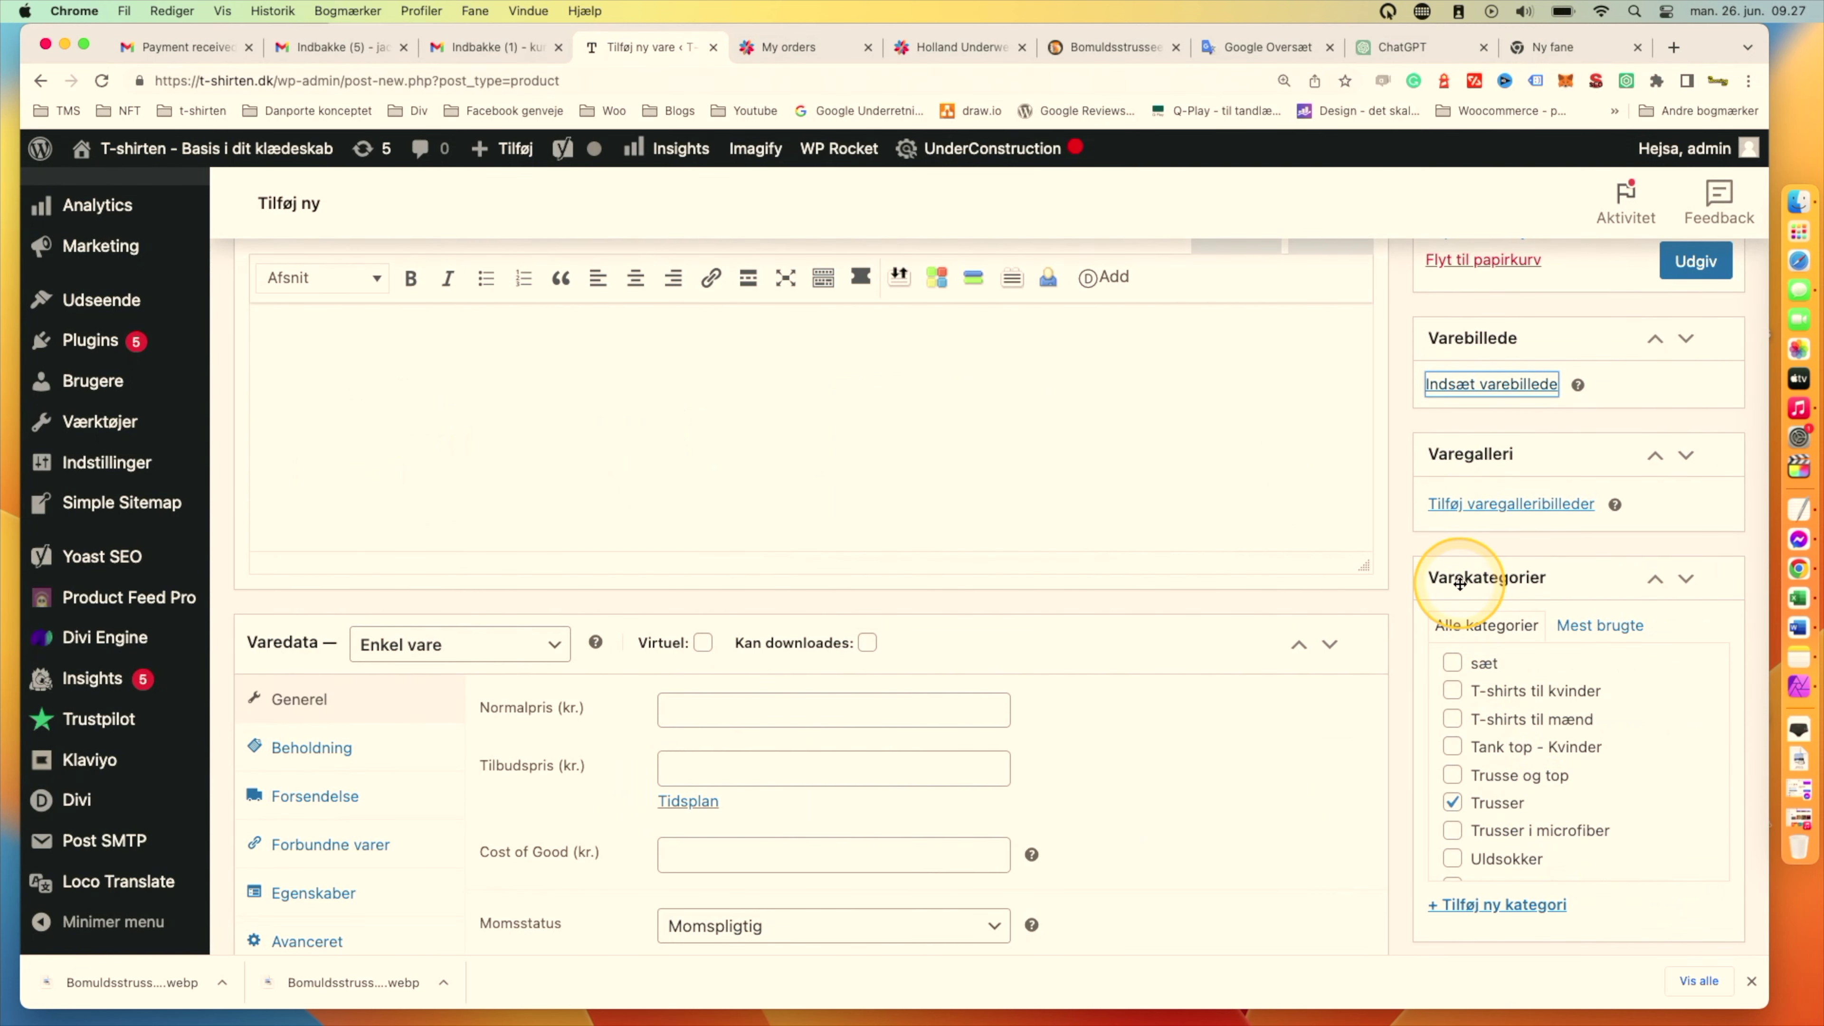
Upload "Bomuldsstrusseer til kvinder - 1 par .webp" from Overførsler for the product gallery.
{"action": "left_click", "coordinate": [1499, 904]}
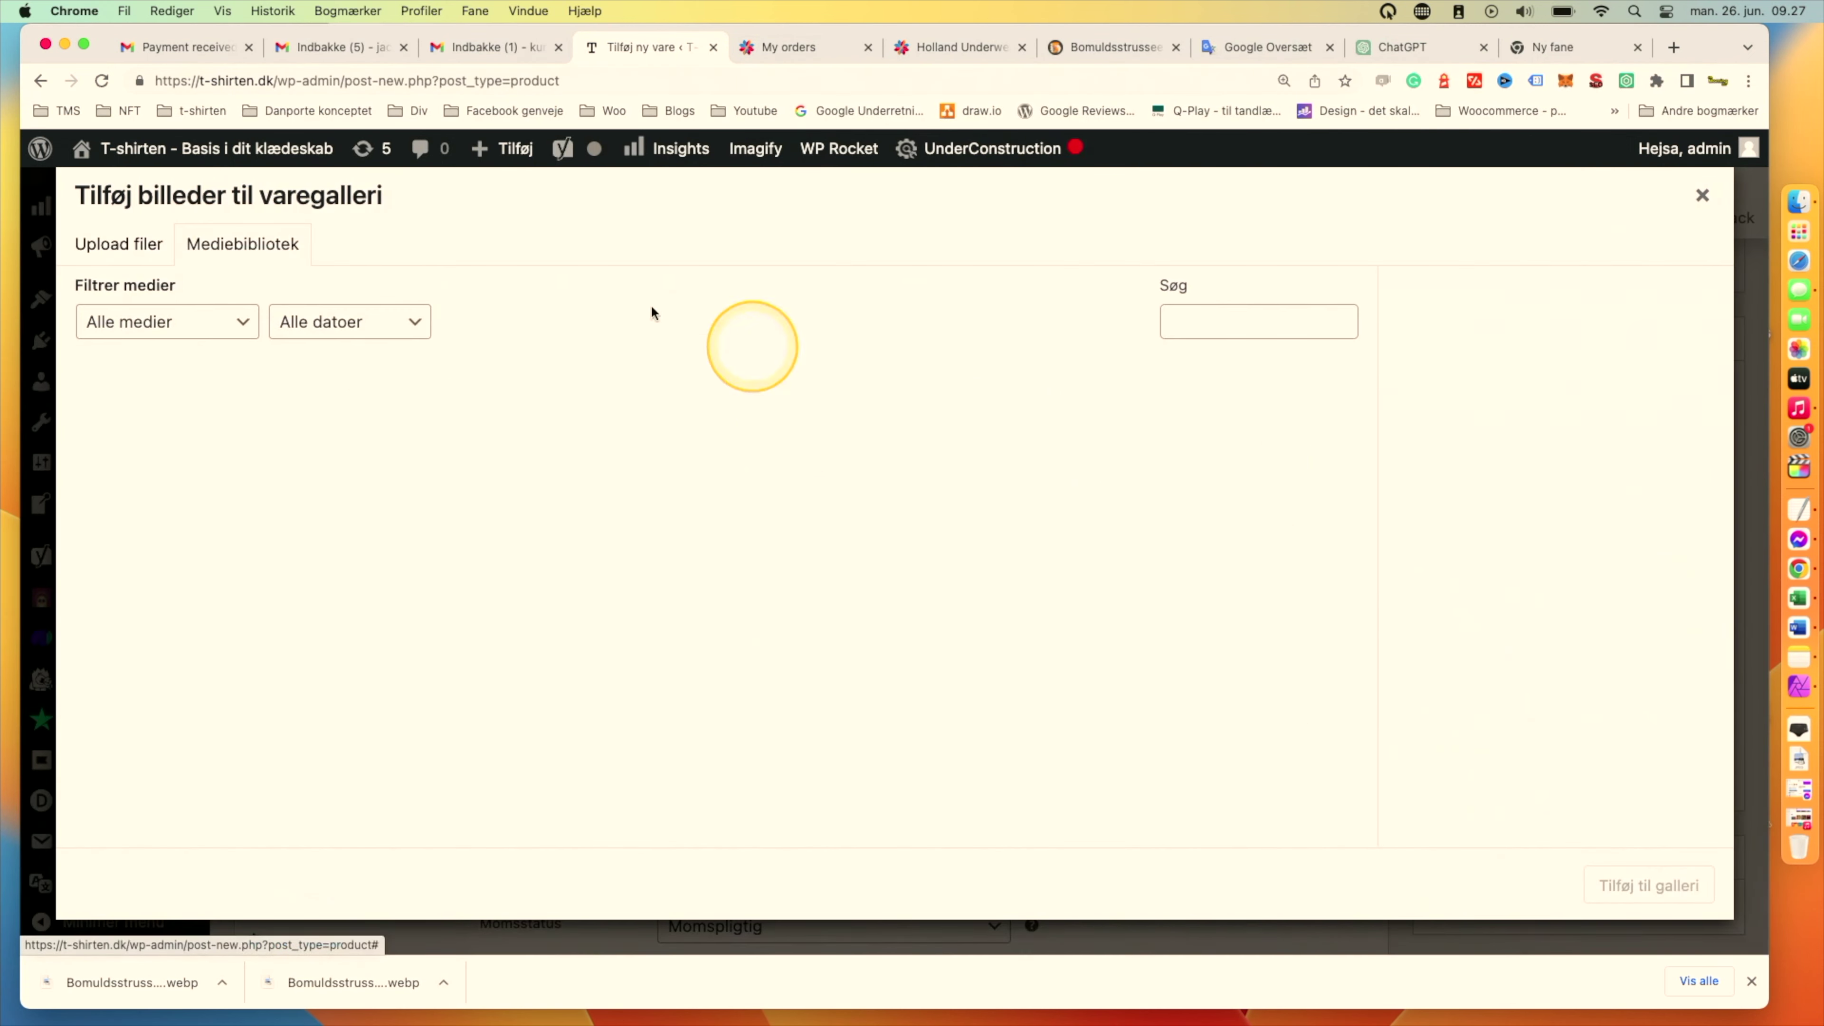
{"action": "left_click", "coordinate": [138, 248]}
{"action": "left_click", "coordinate": [948, 587]}
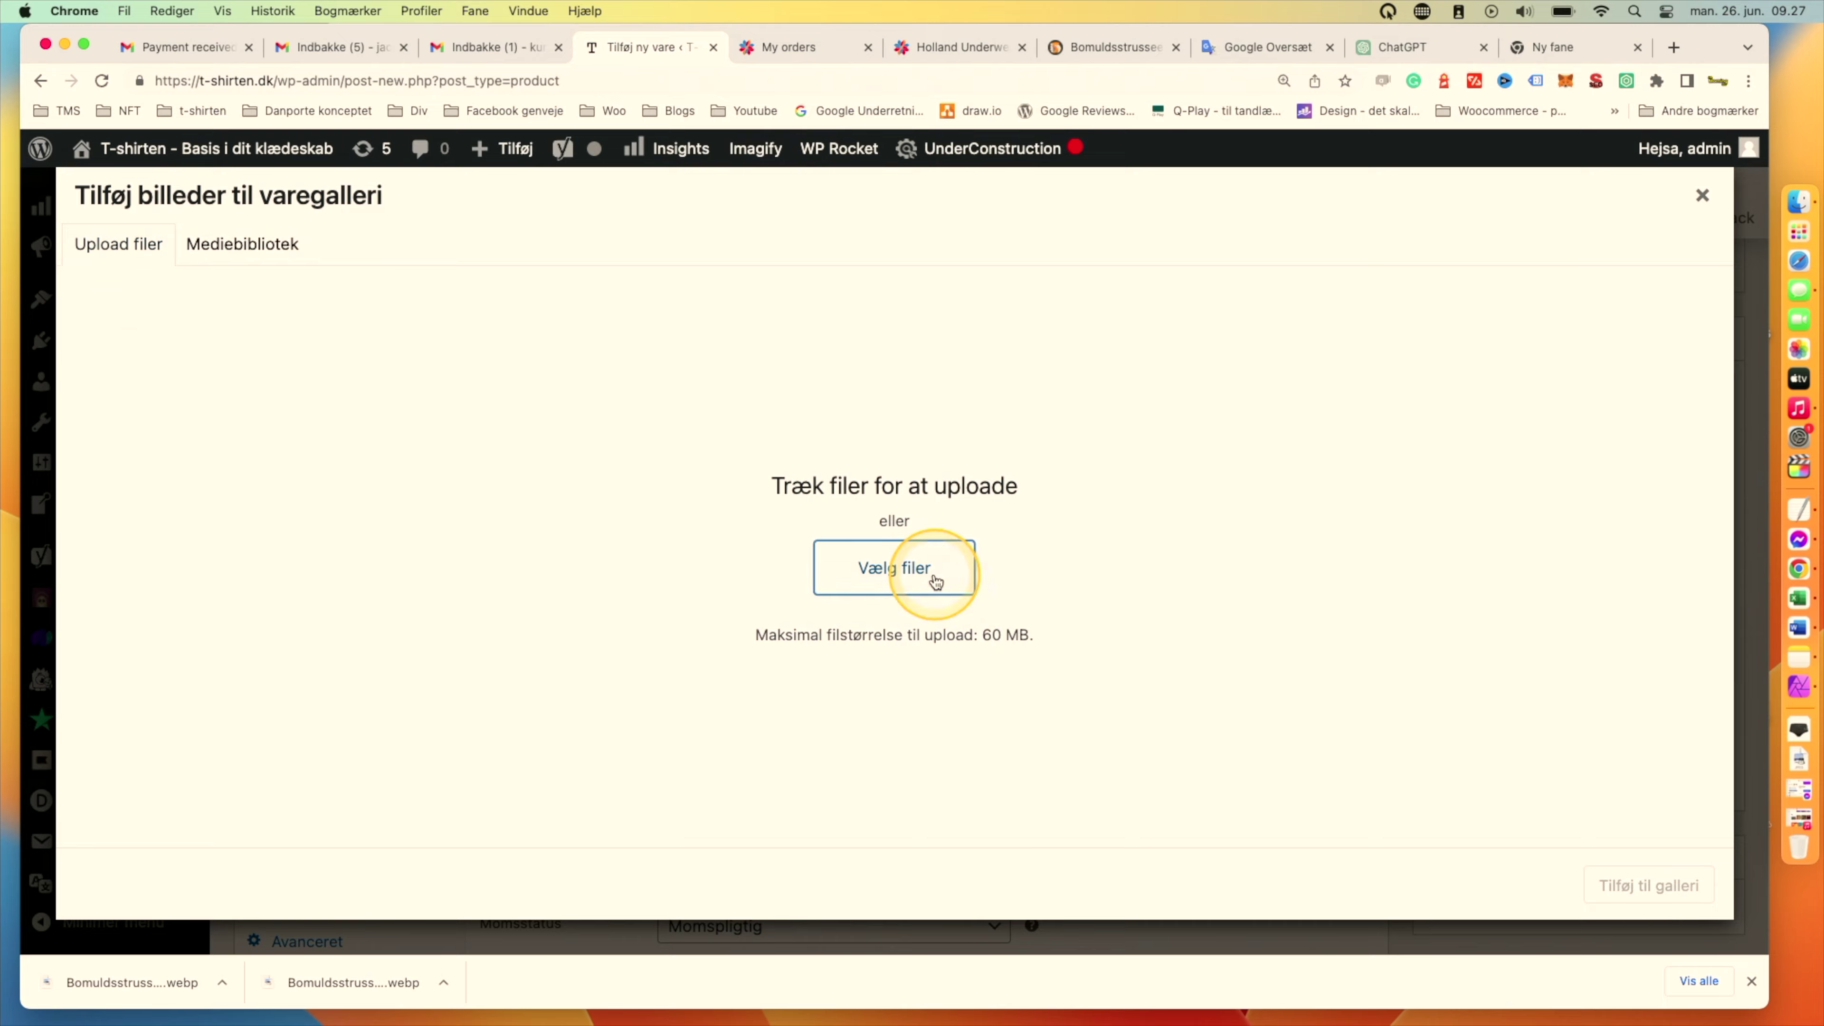
{"action": "left_click", "coordinate": [650, 376]}
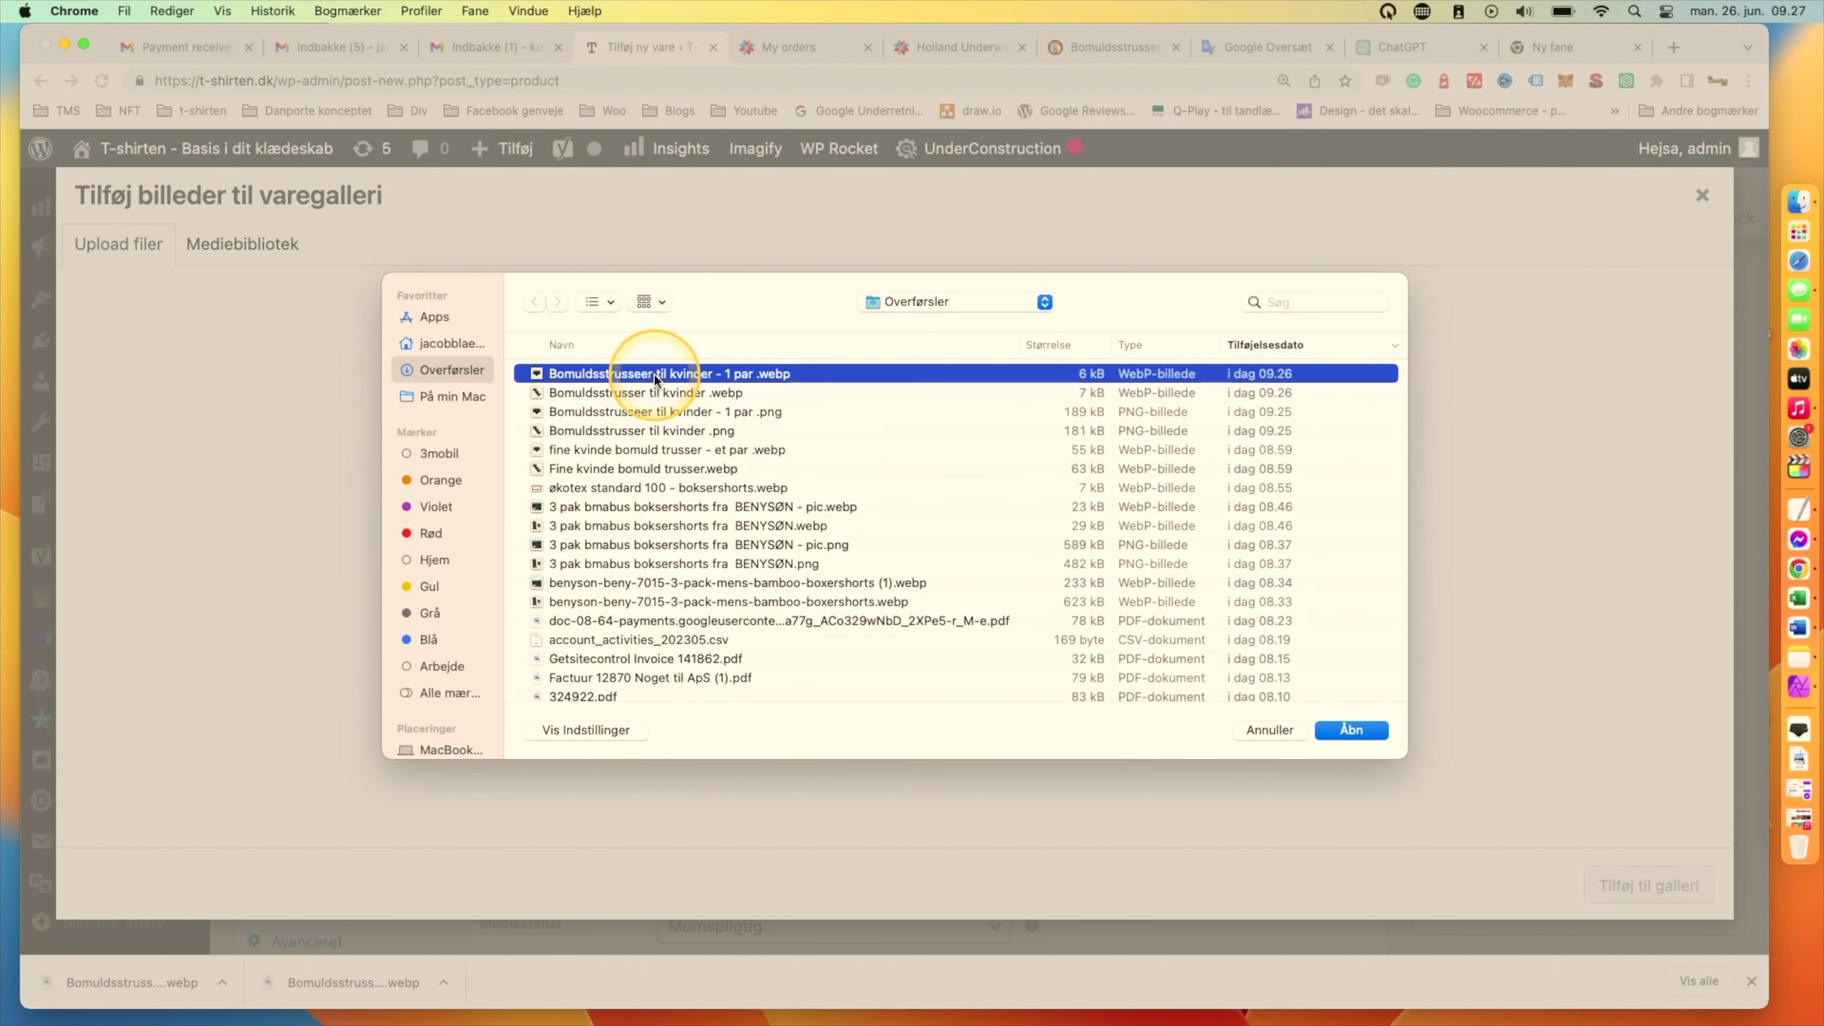
{"action": "left_click", "coordinate": [1350, 729]}
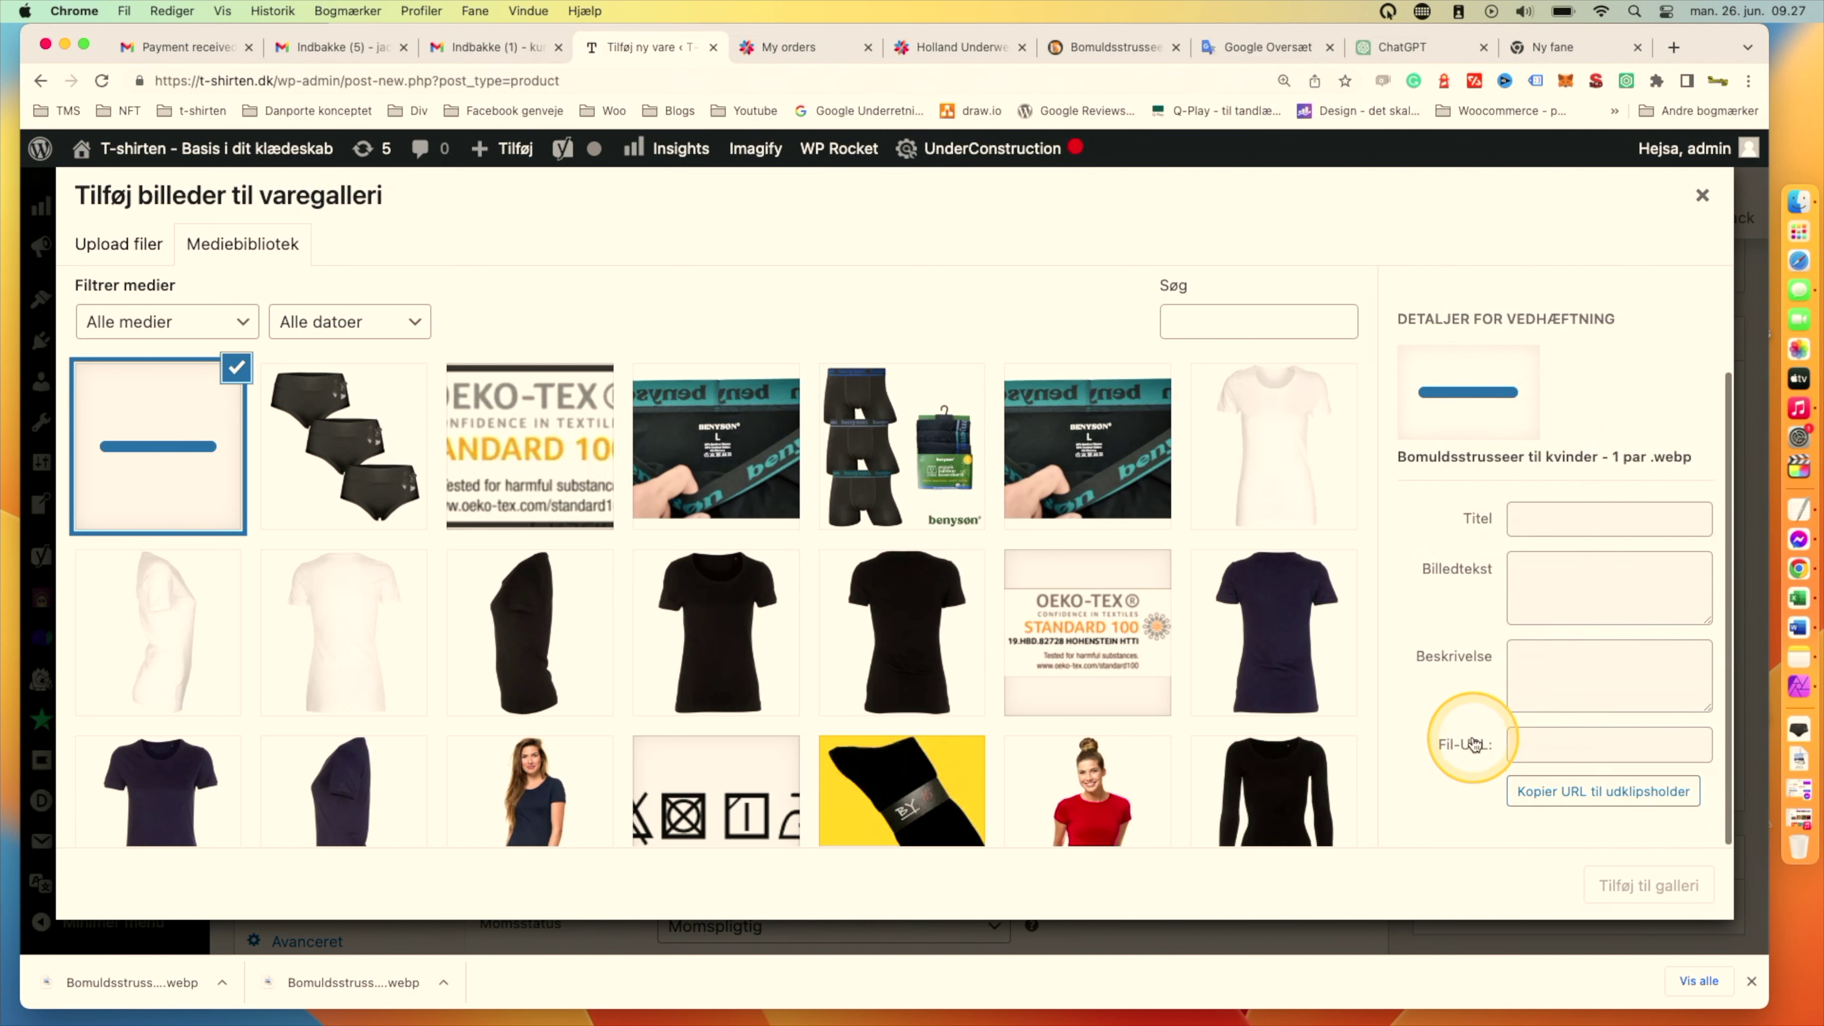
Copy the title "Bomuldsstrusseer til kvinder - 1 par" into the alt text and add the single-pair picture to the product gallery.
{"action": "scroll", "coordinate": [1508, 777], "scroll_direction": "down", "scroll_amount": 1}
{"action": "triple_click", "coordinate": [1512, 785]}
{"action": "key", "text": "super+c"}
{"action": "left_click", "coordinate": [1564, 610]}
{"action": "key", "text": "super+v"}
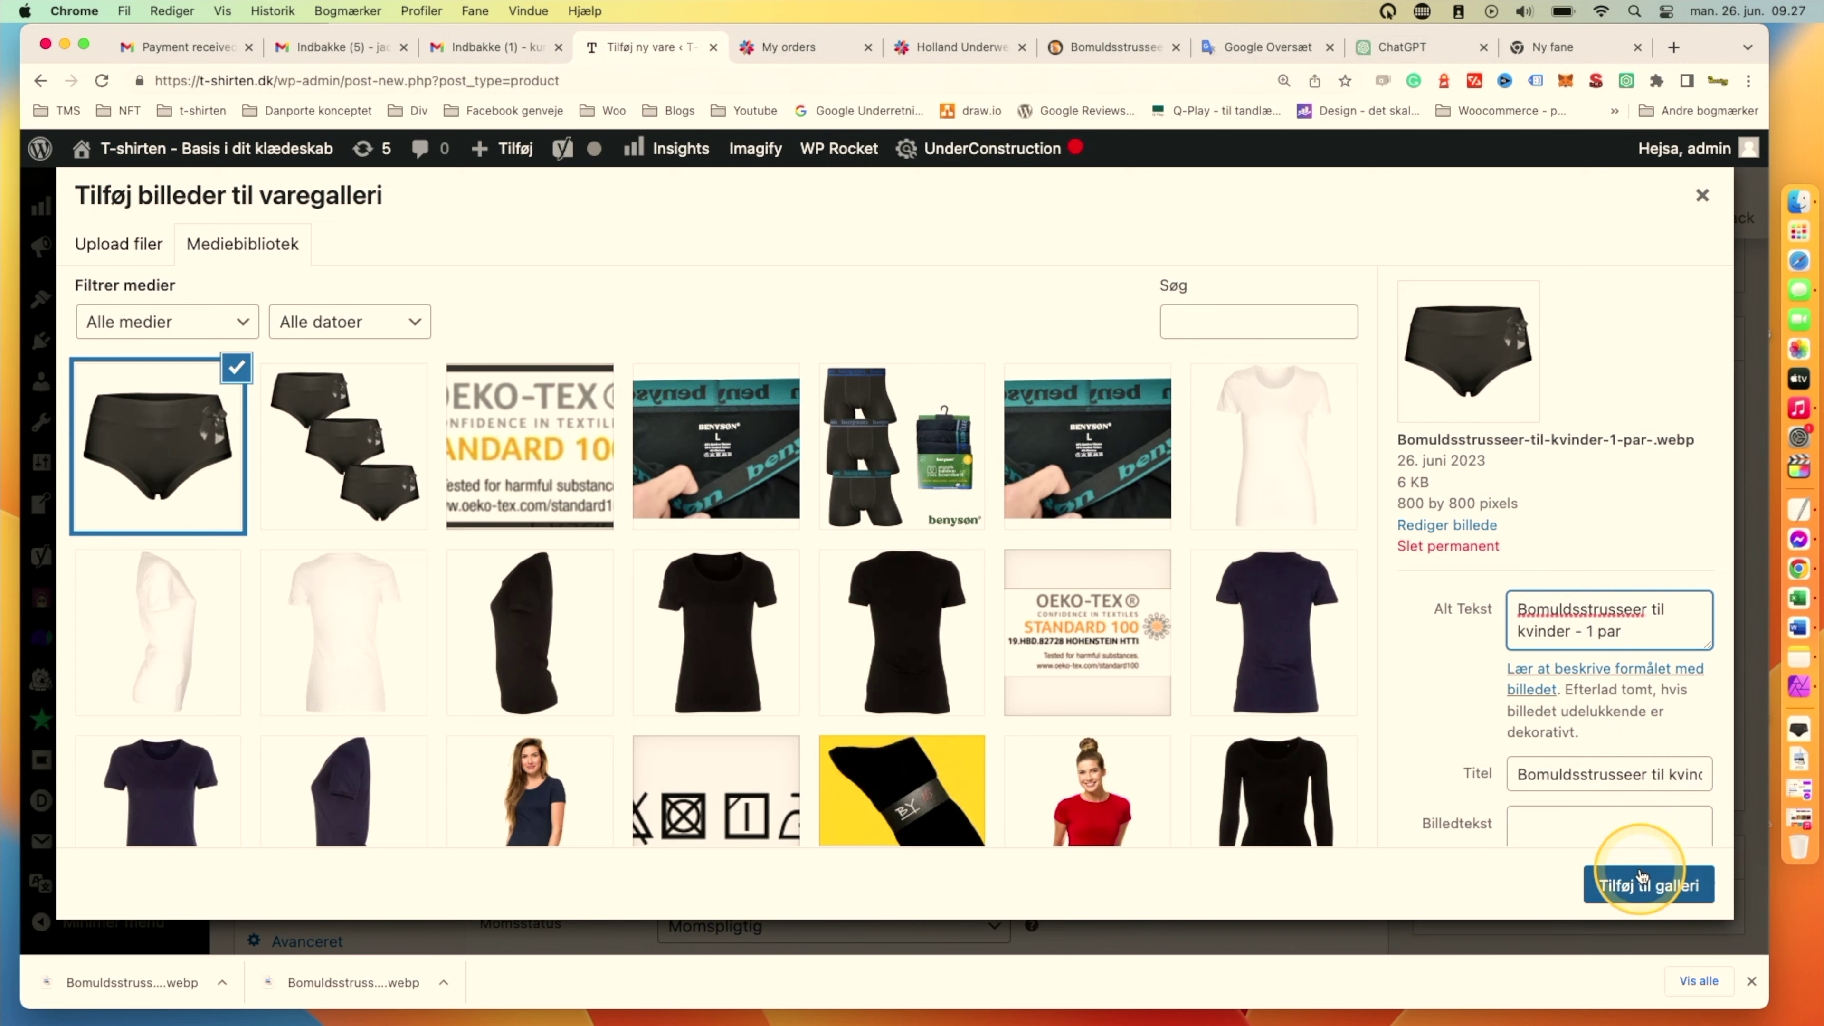
{"action": "left_click", "coordinate": [1652, 884]}
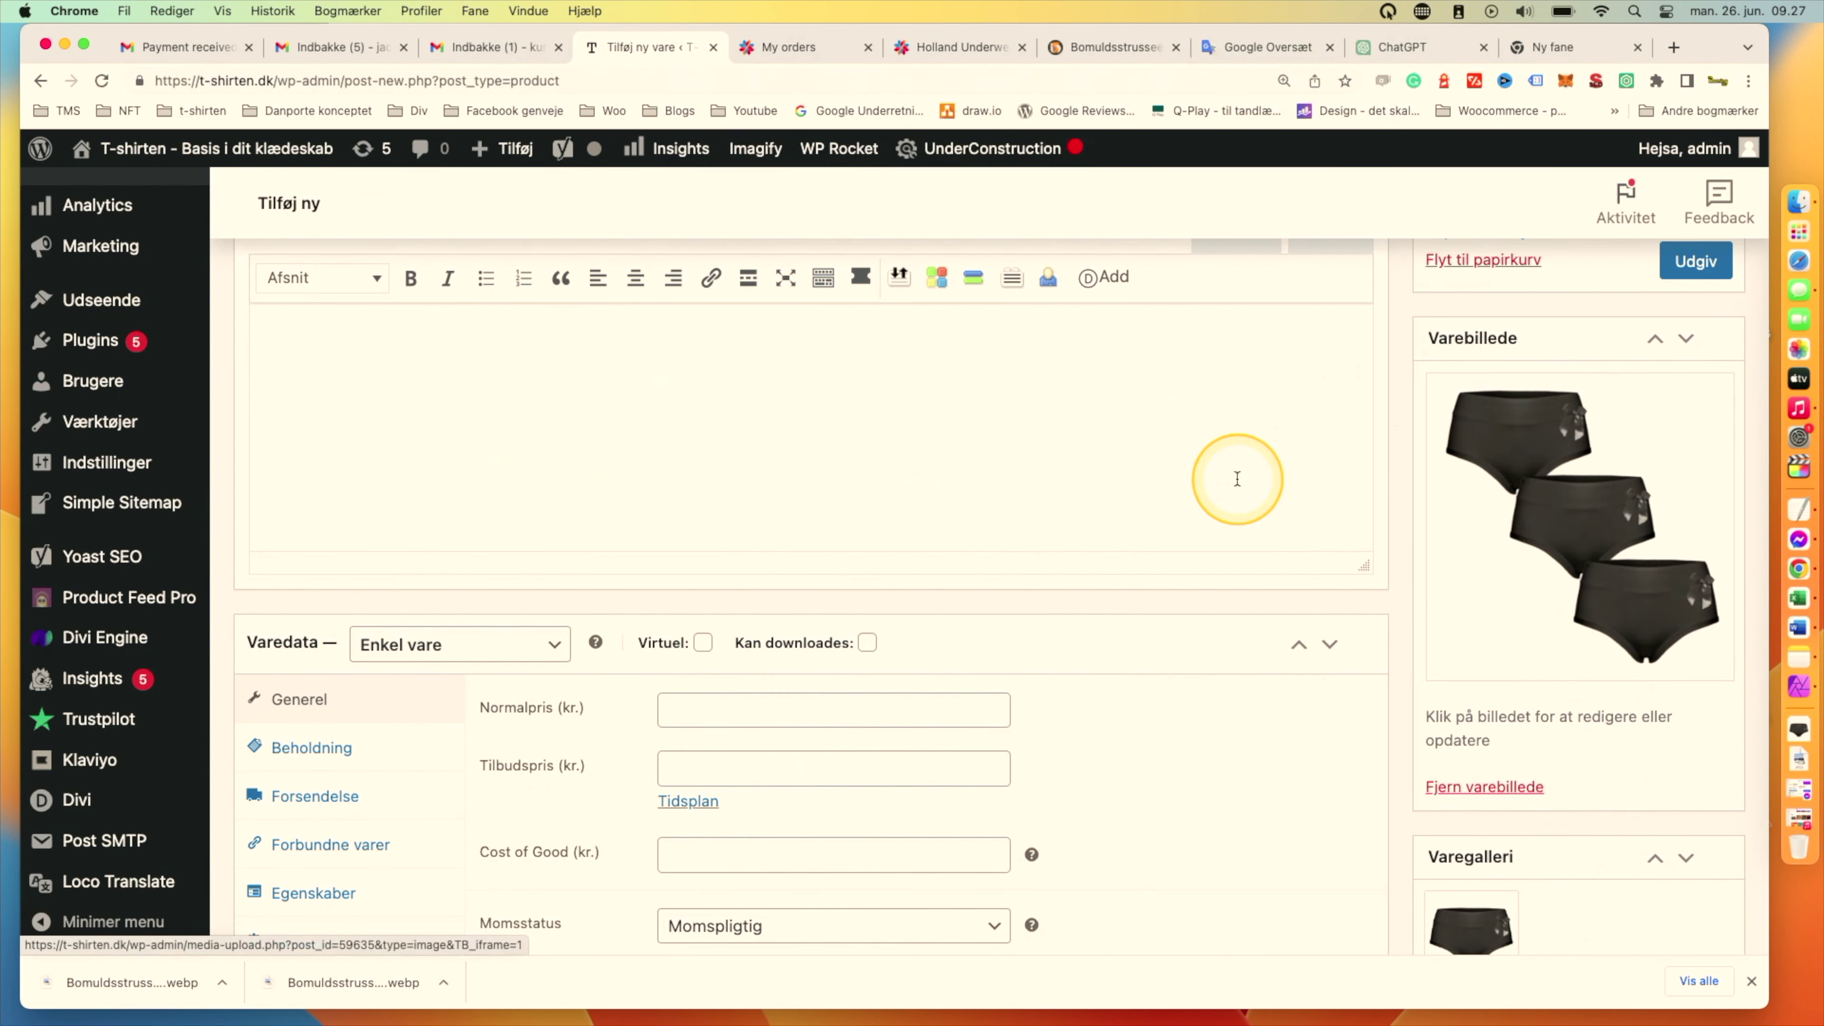
Review the product's description fields and examine the Information section on Holland Underwear's page for FINE WOMAN Cotton Panties 9033-BLACK.
{"action": "left_click", "coordinate": [1047, 378]}
{"action": "scroll", "coordinate": [1047, 378], "scroll_direction": "up", "scroll_amount": 5}
{"action": "scroll", "coordinate": [1048, 381], "scroll_direction": "up", "scroll_amount": 5}
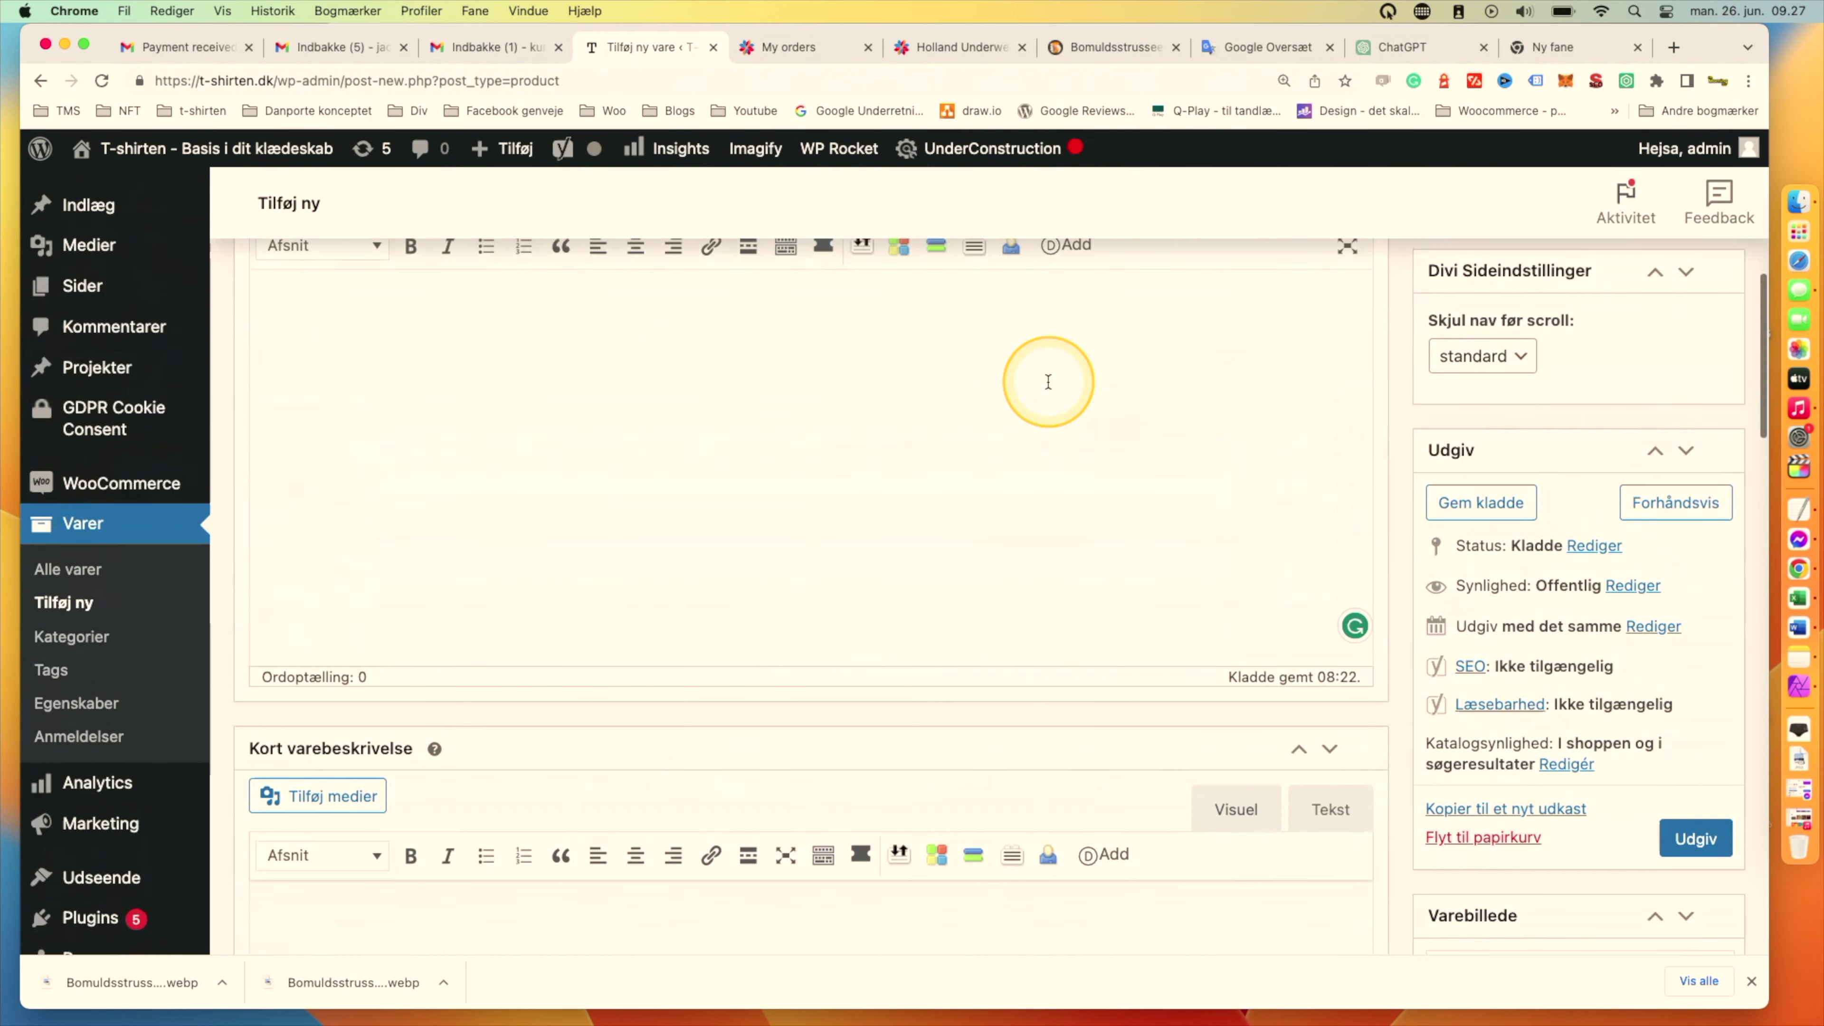
{"action": "scroll", "coordinate": [1048, 381], "scroll_direction": "down", "scroll_amount": 7}
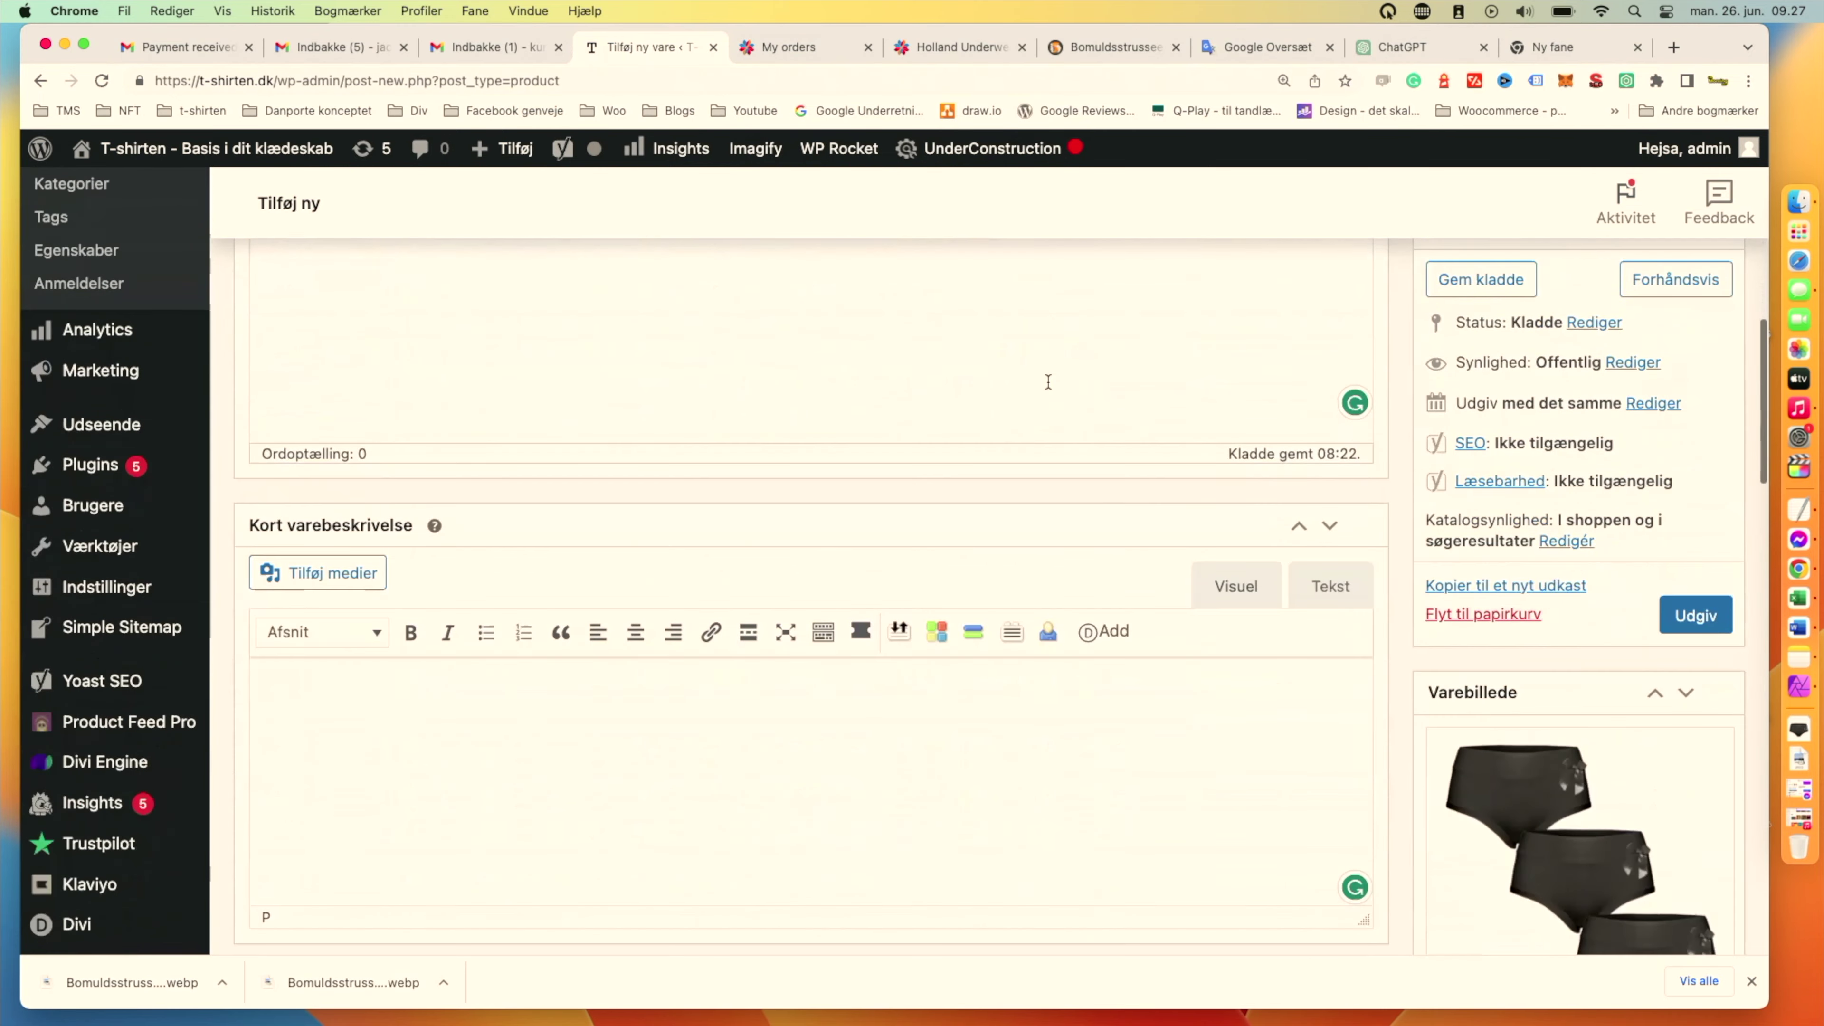
{"action": "left_click", "coordinate": [580, 497]}
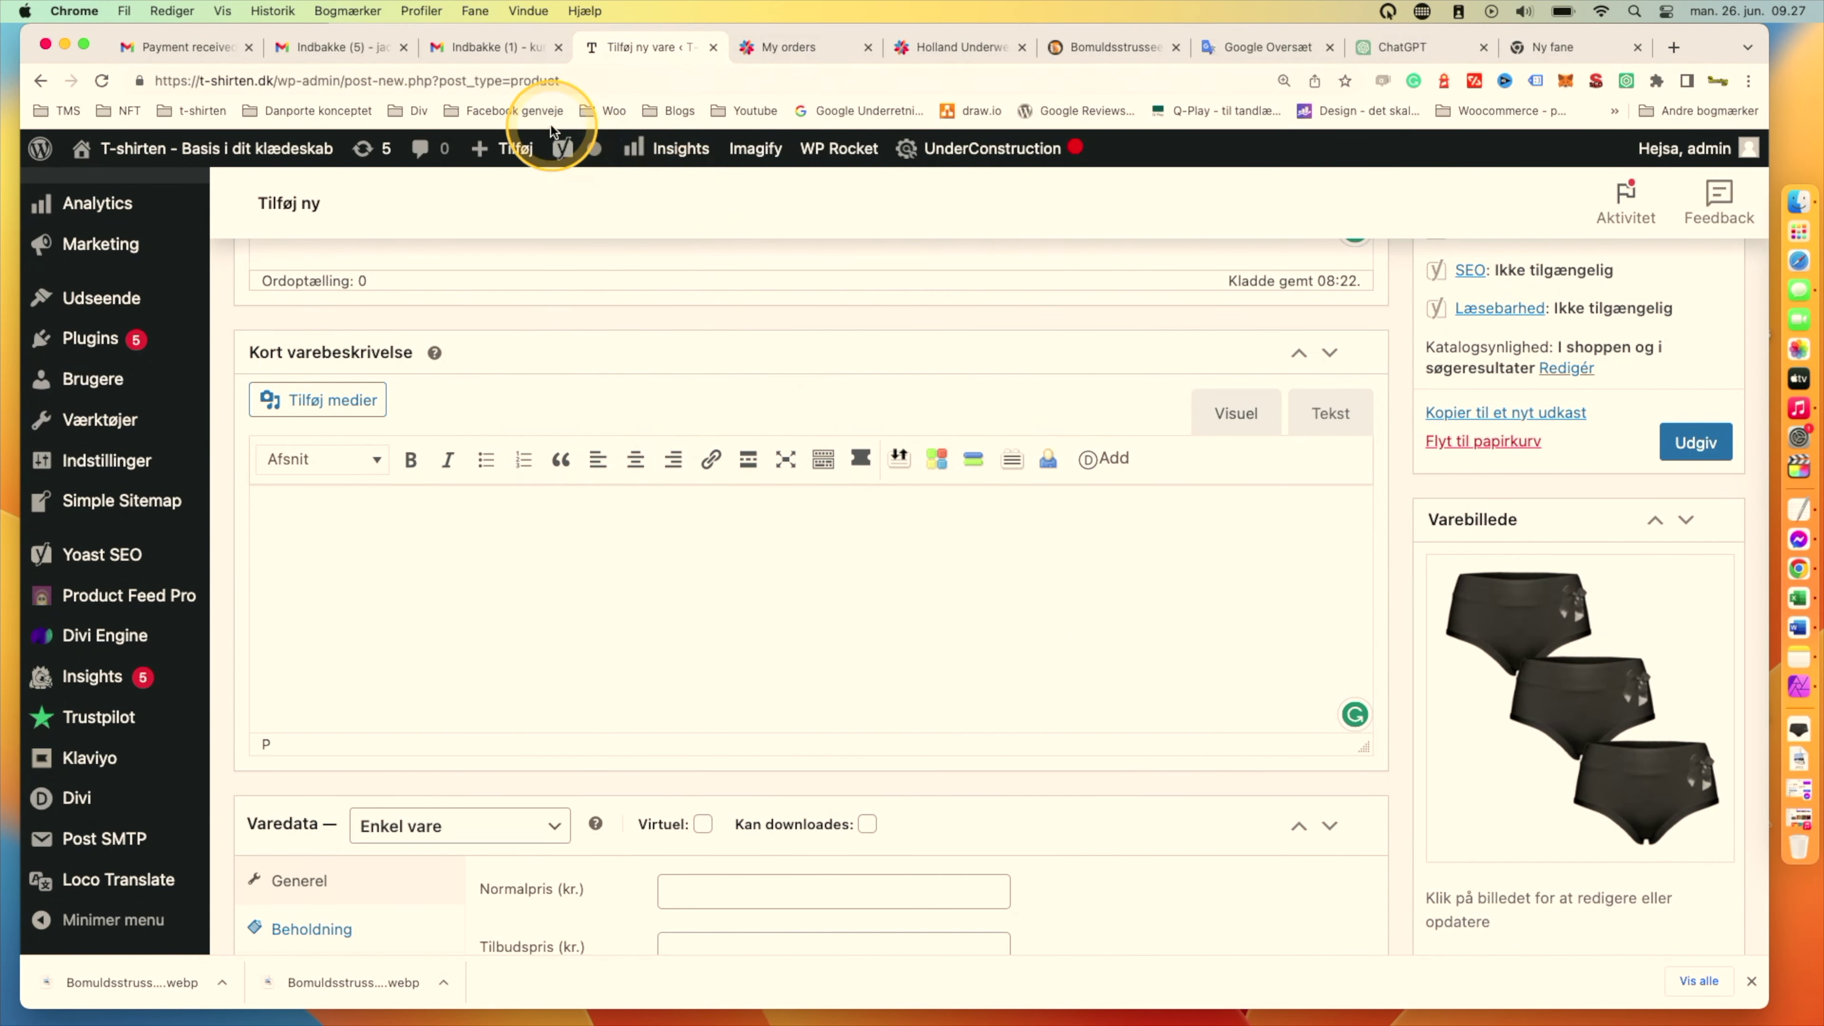
{"action": "left_click", "coordinate": [980, 48]}
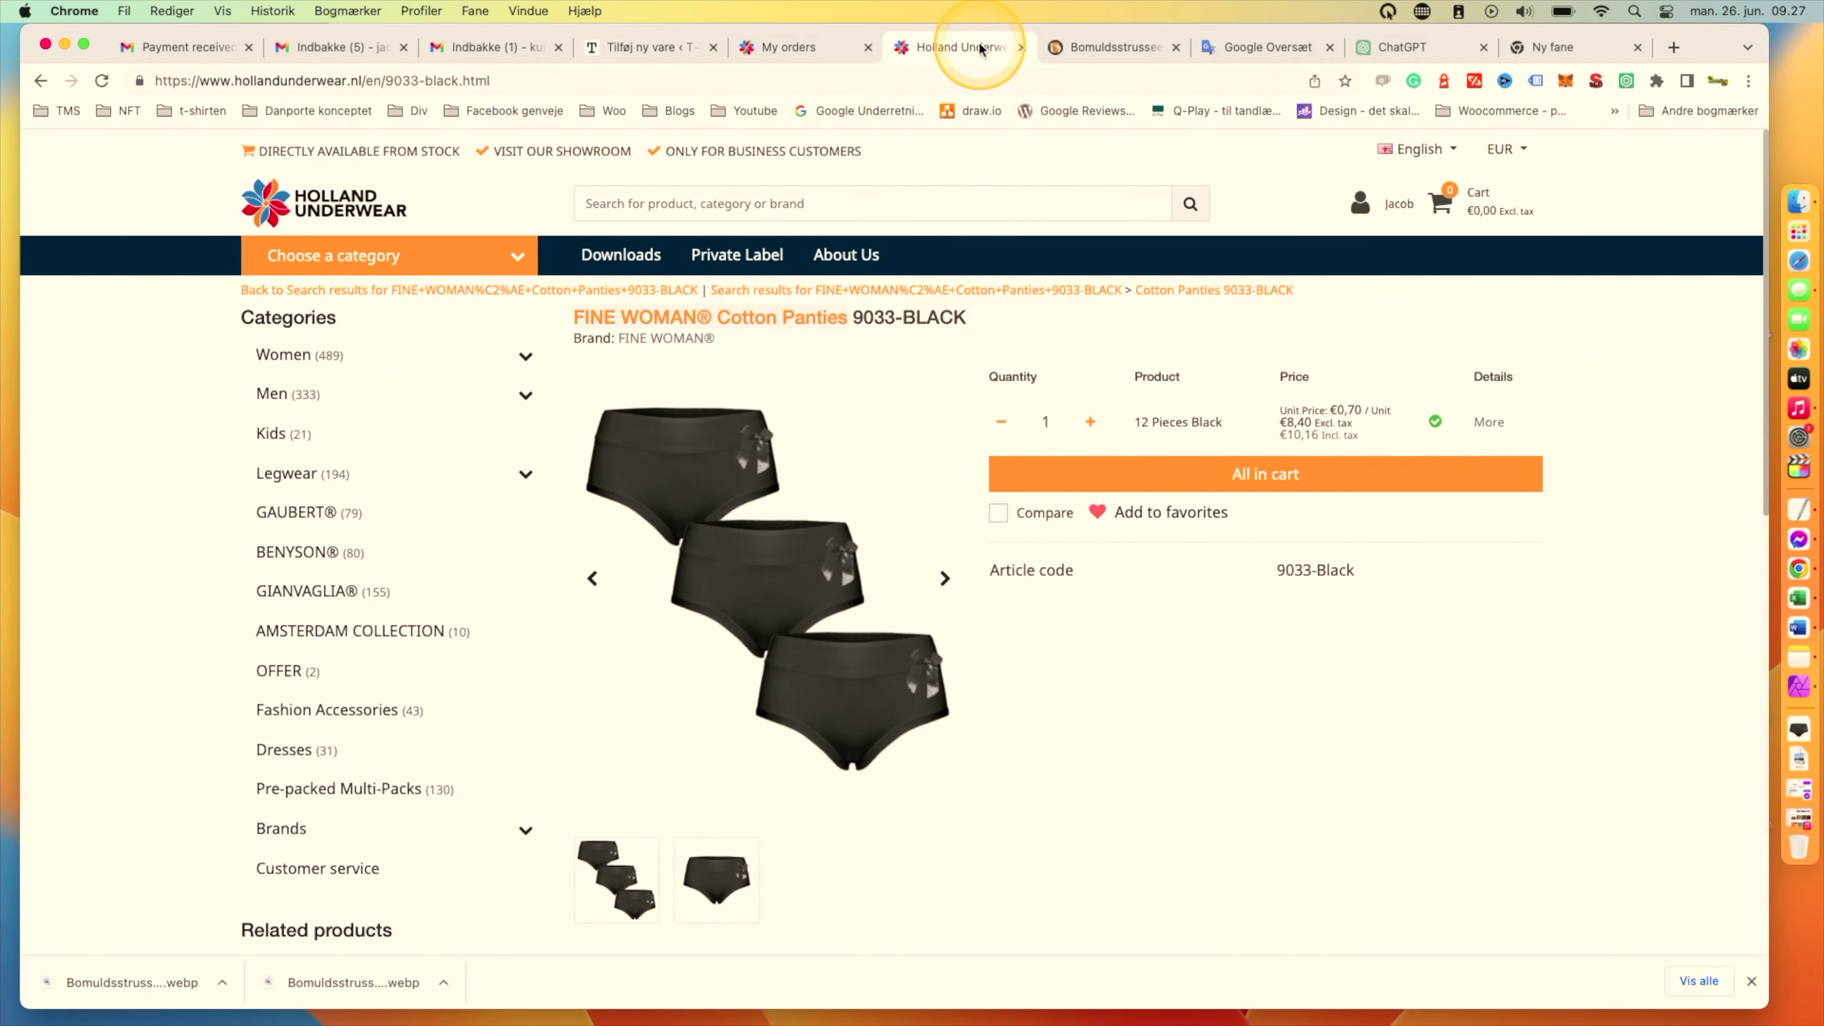
{"action": "scroll", "coordinate": [916, 480], "scroll_direction": "down", "scroll_amount": 8}
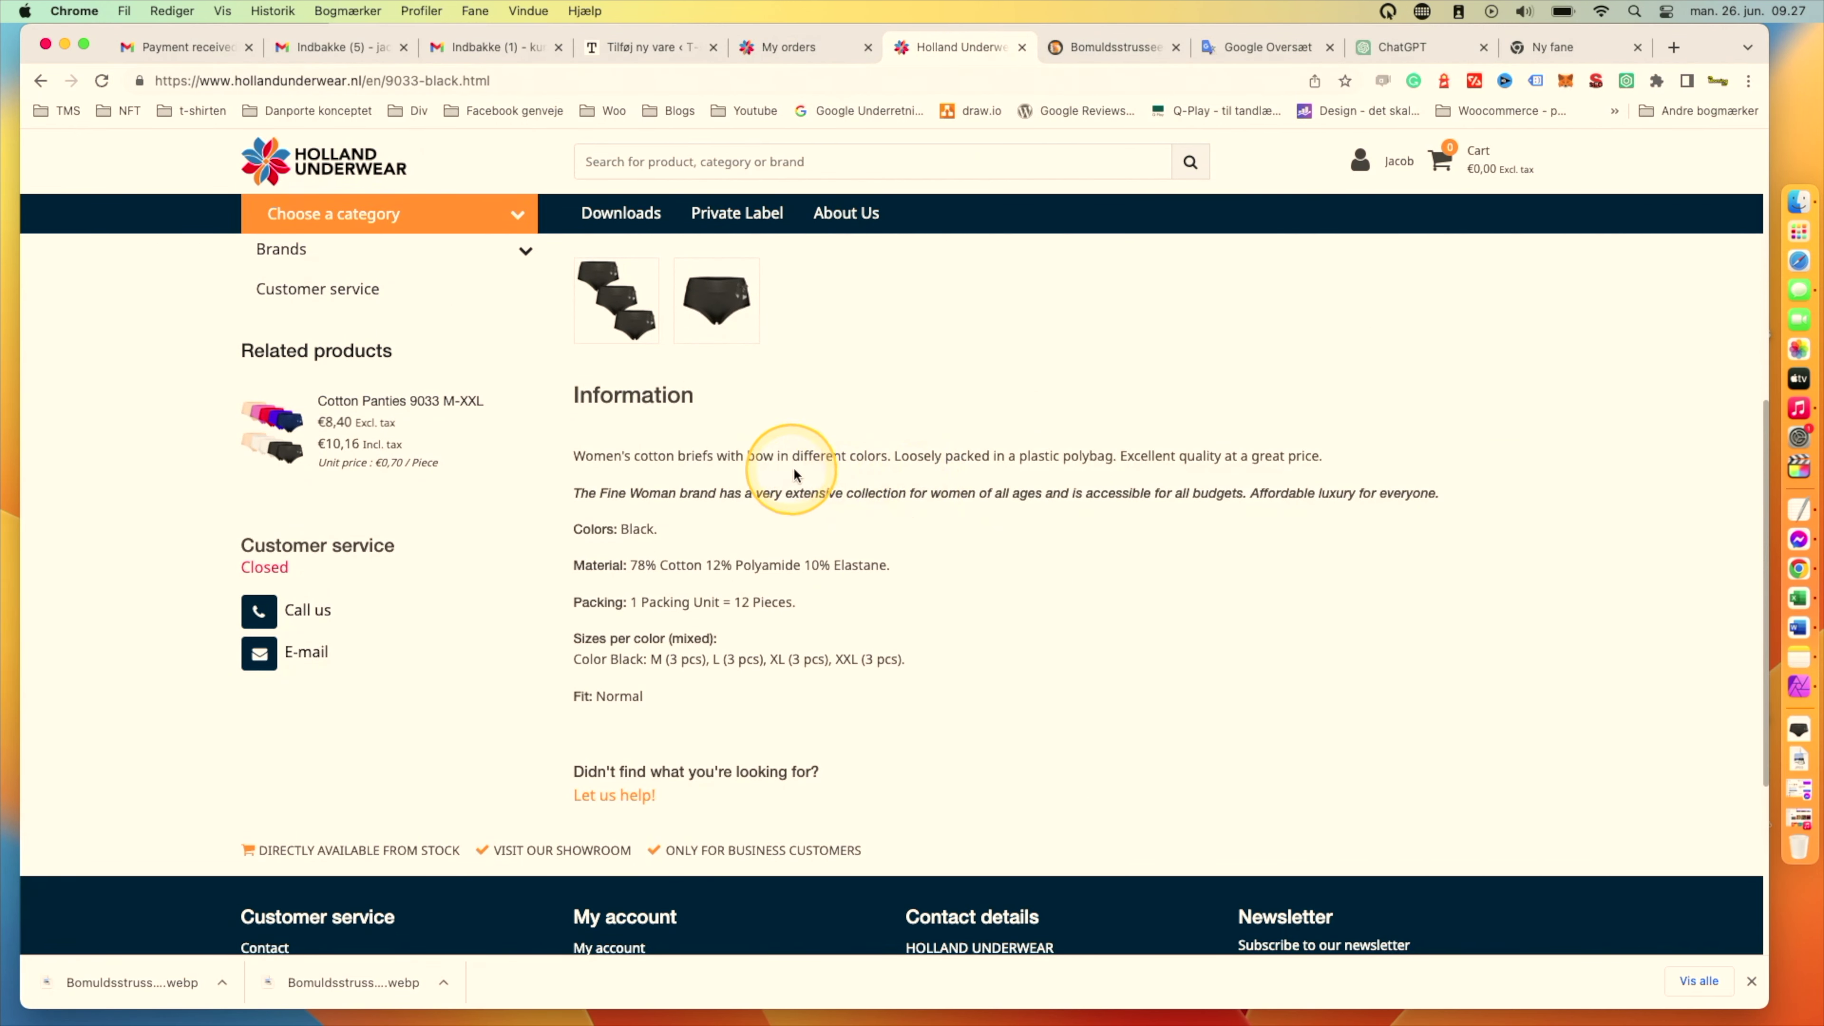
{"action": "scroll", "coordinate": [858, 467], "scroll_direction": "up", "scroll_amount": 2}
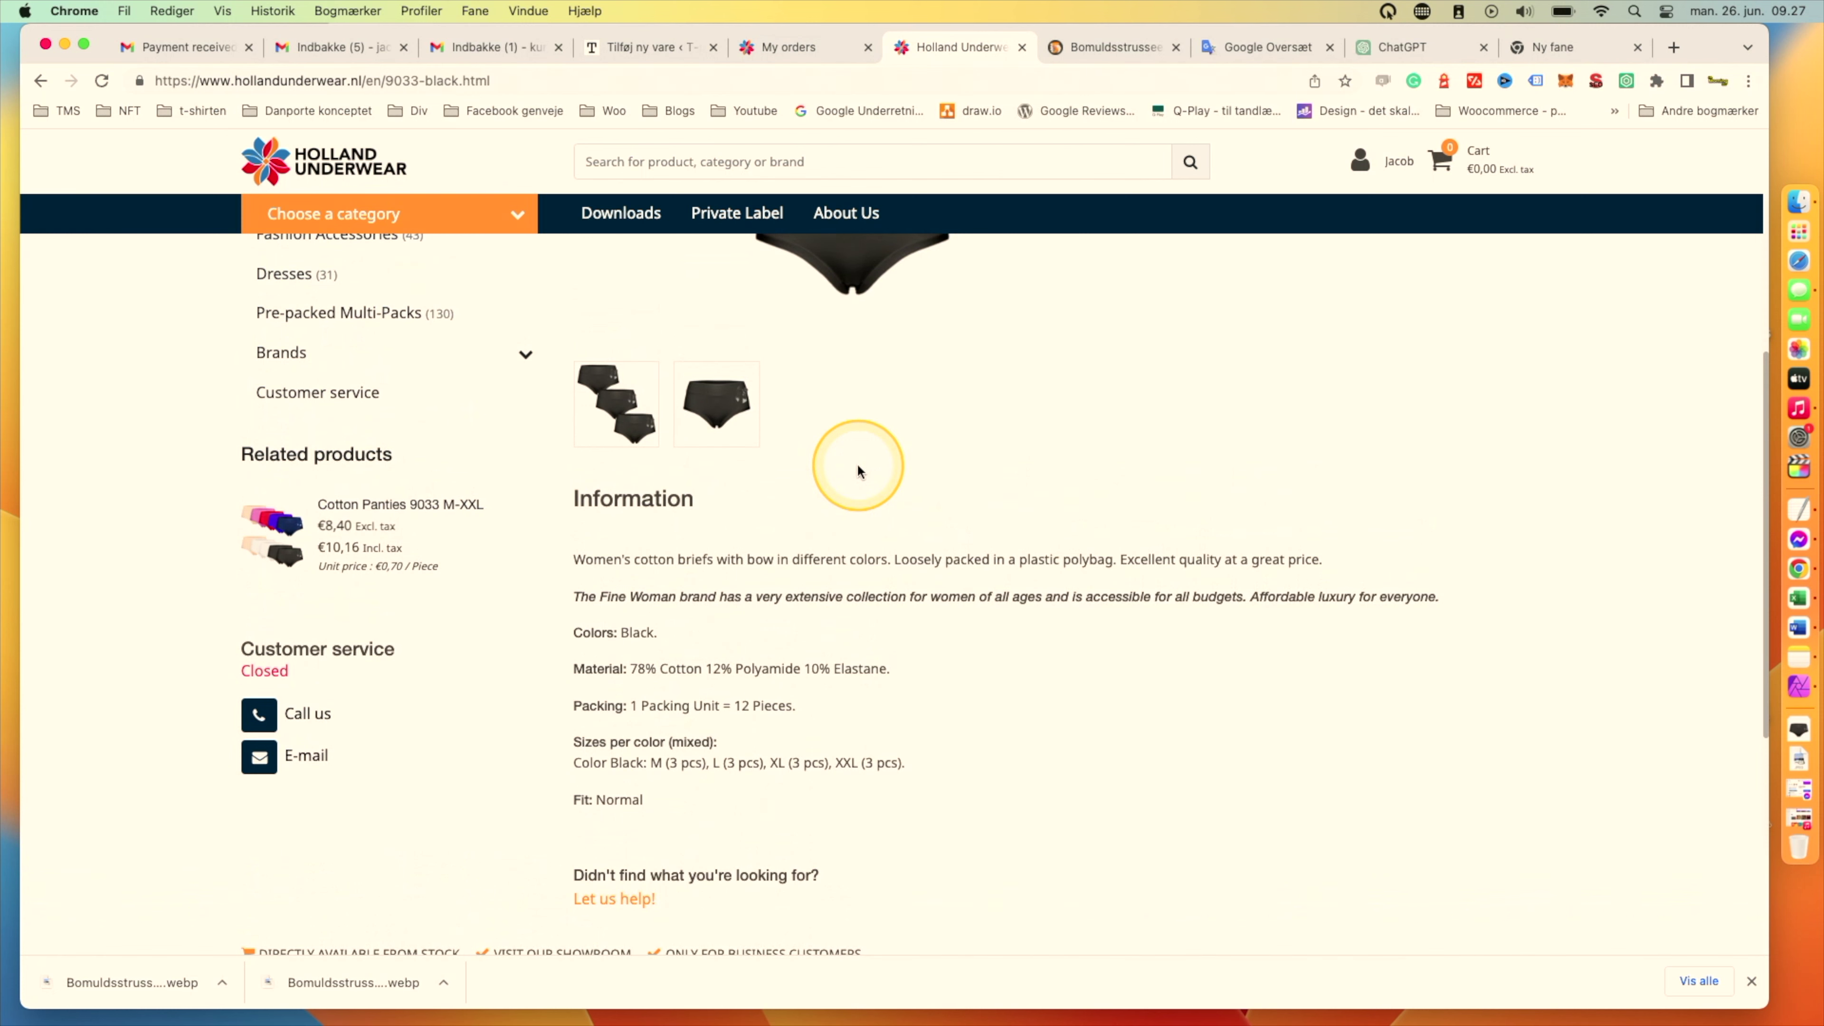
Copy the material composition "78% Cotton 12% Polyamide 10% Elastane." from the Information section of the supplier's page.
{"action": "scroll", "coordinate": [859, 471], "scroll_direction": "up", "scroll_amount": 1}
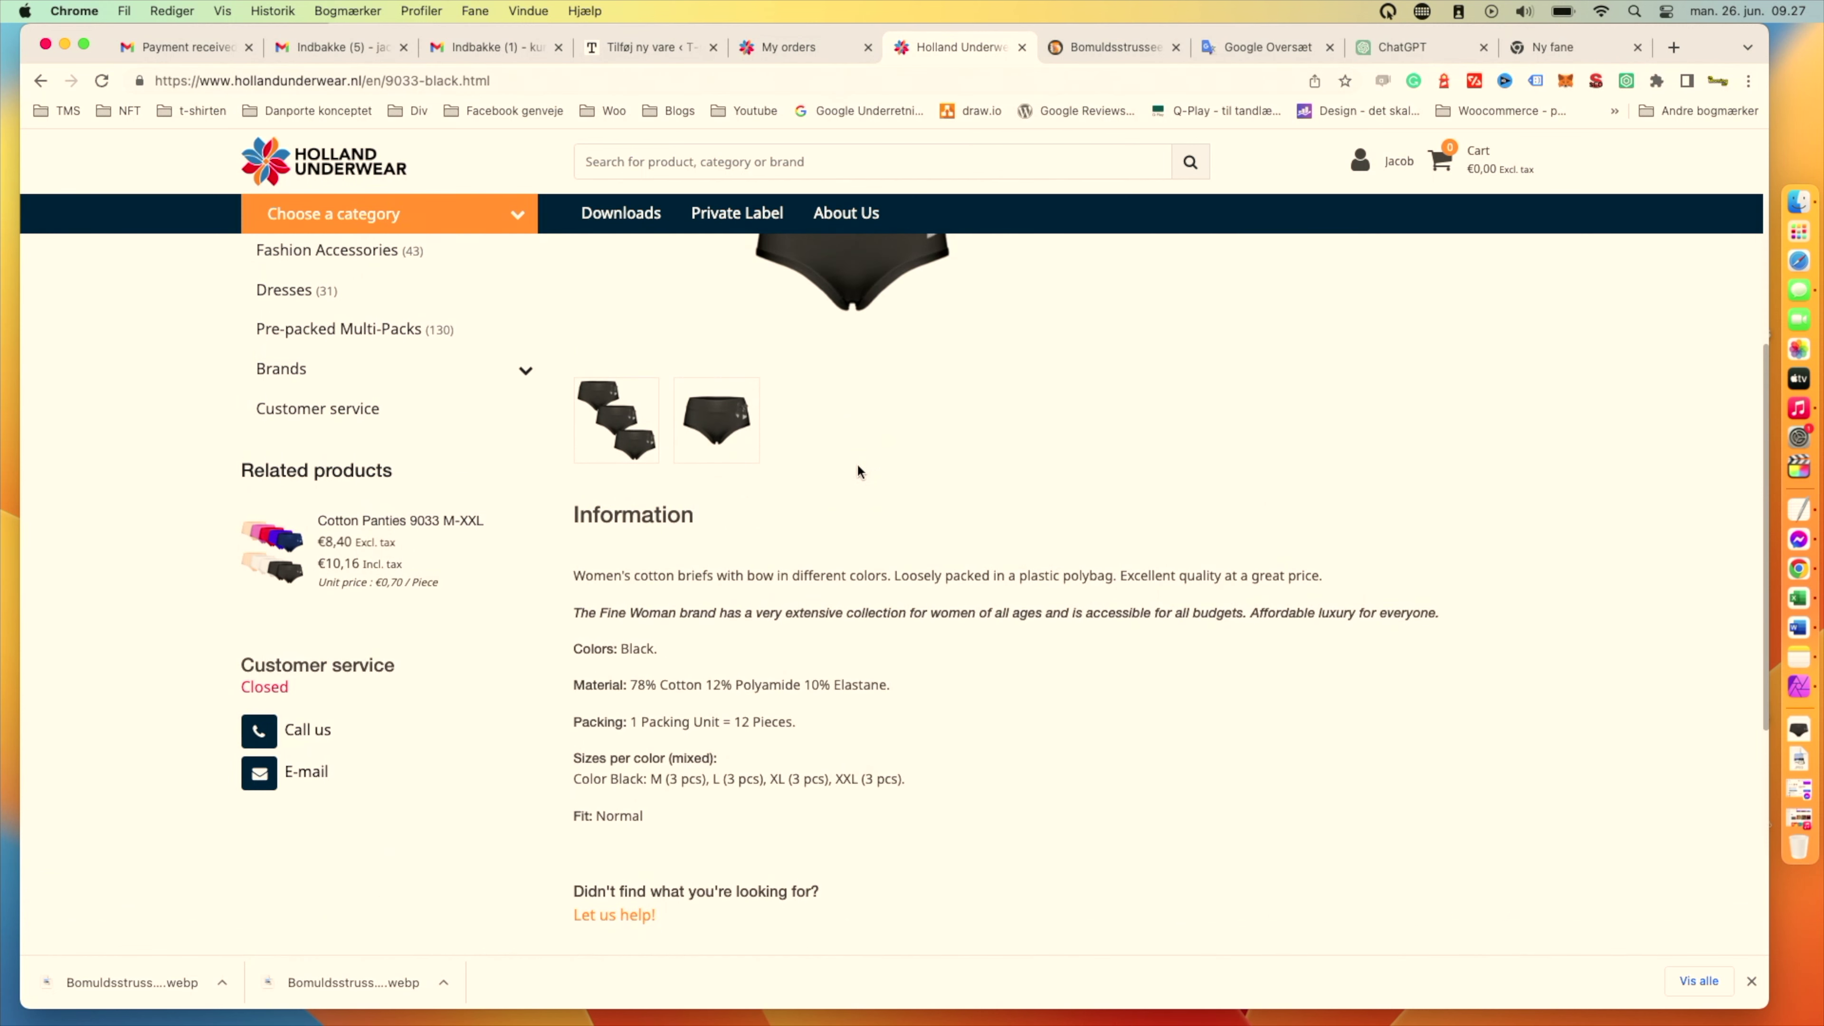
{"action": "scroll", "coordinate": [858, 471], "scroll_direction": "up", "scroll_amount": 5}
{"action": "scroll", "coordinate": [858, 471], "scroll_direction": "down", "scroll_amount": 10}
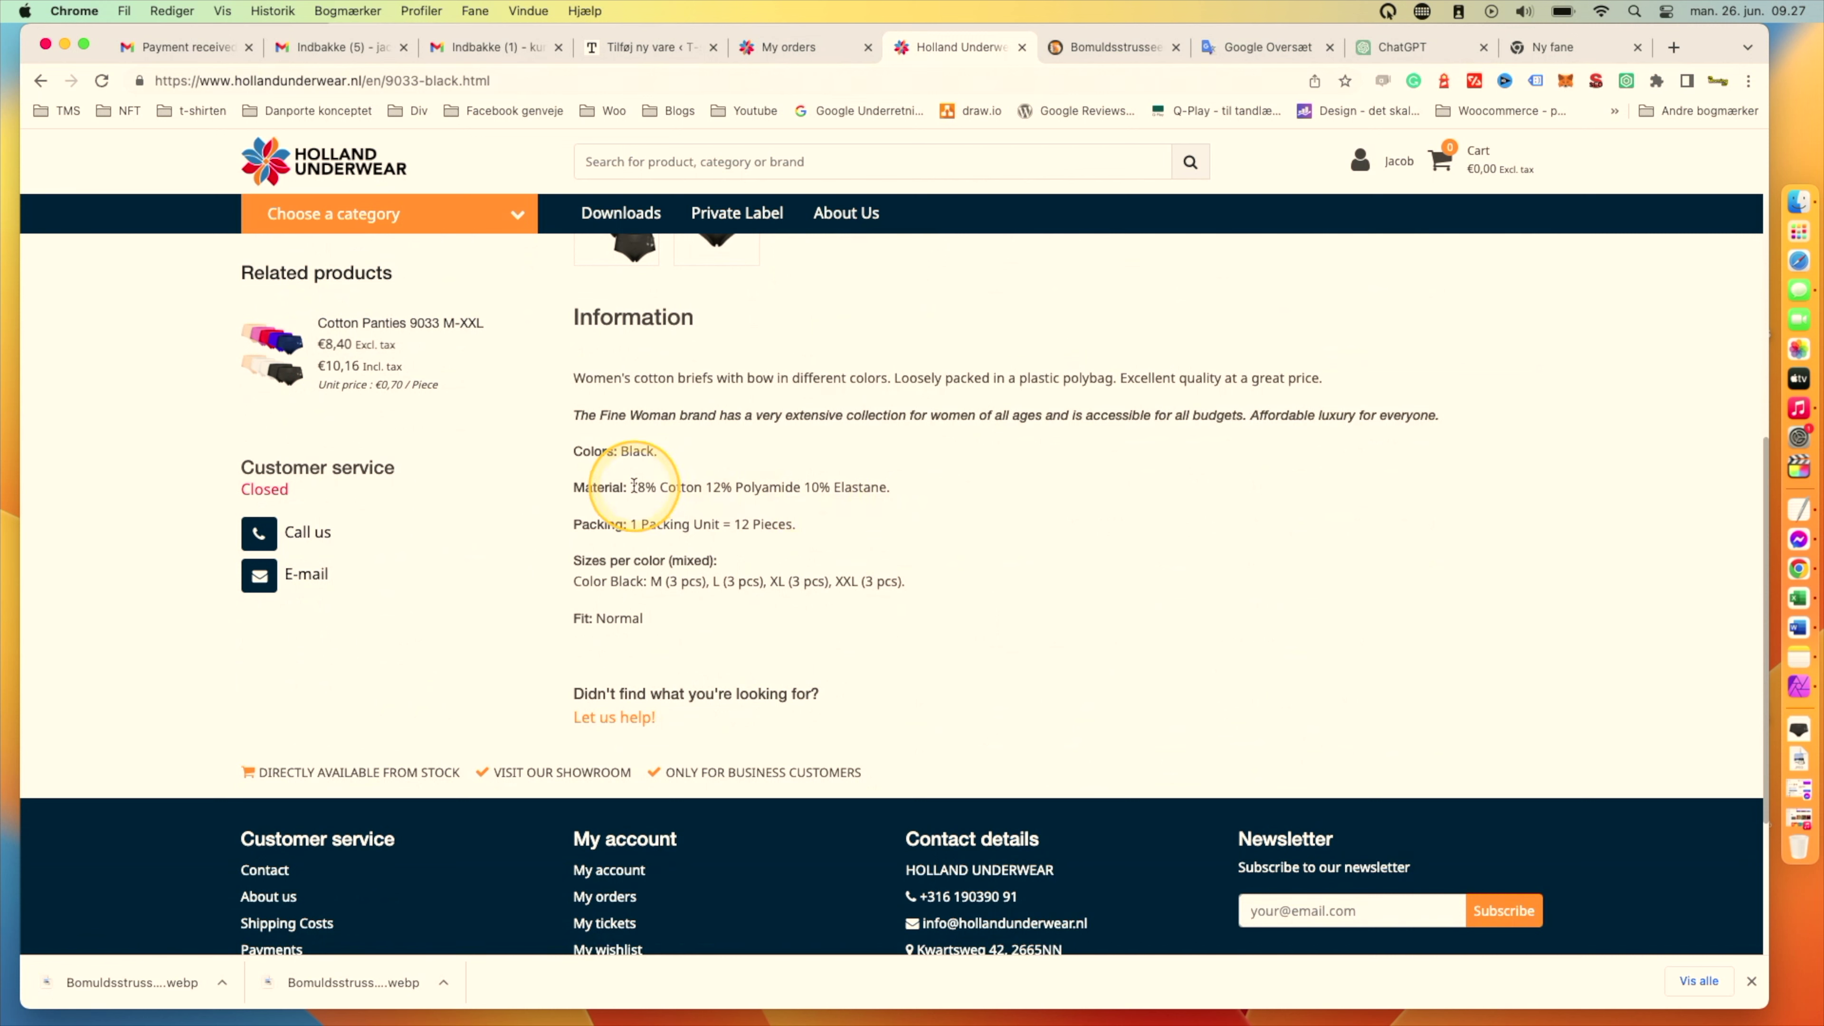
{"action": "left_click_drag", "start_coordinate": [892, 495], "coordinate": [630, 491]}
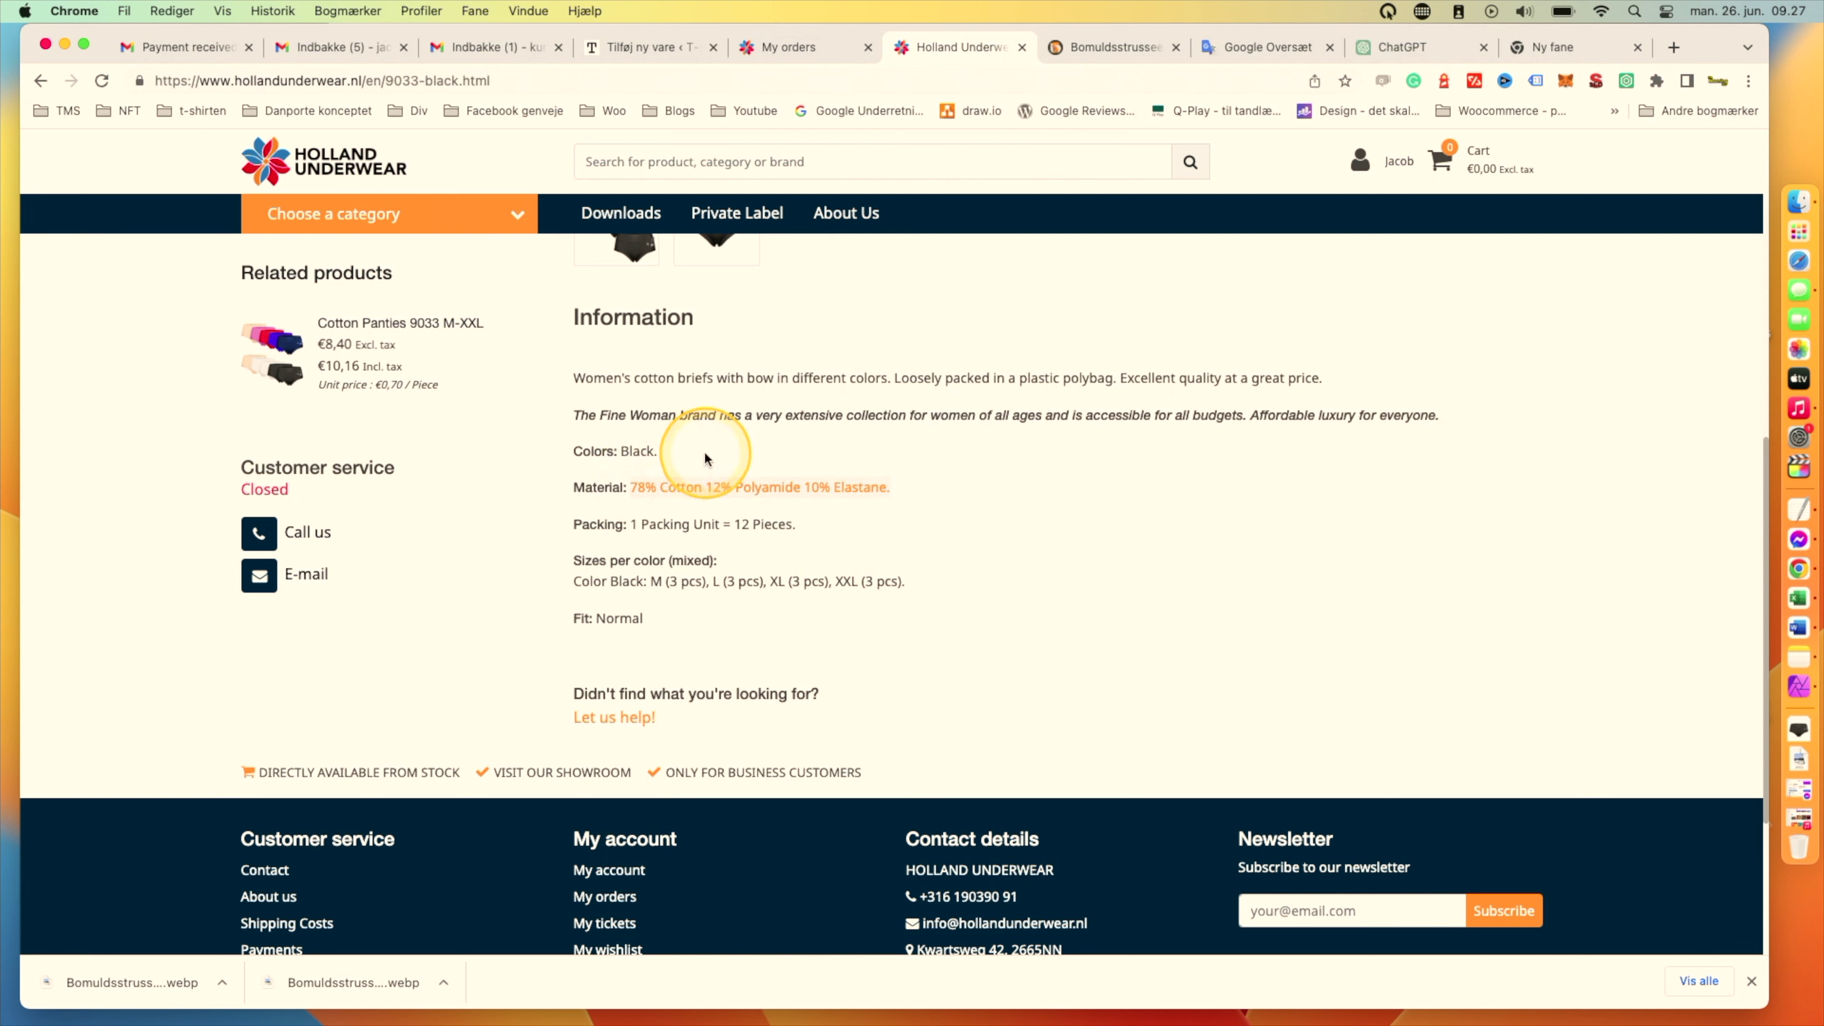
In the new product's short description, enter "Lavet af:" and paste the copied material composition on the line below.
{"action": "left_click", "coordinate": [645, 51]}
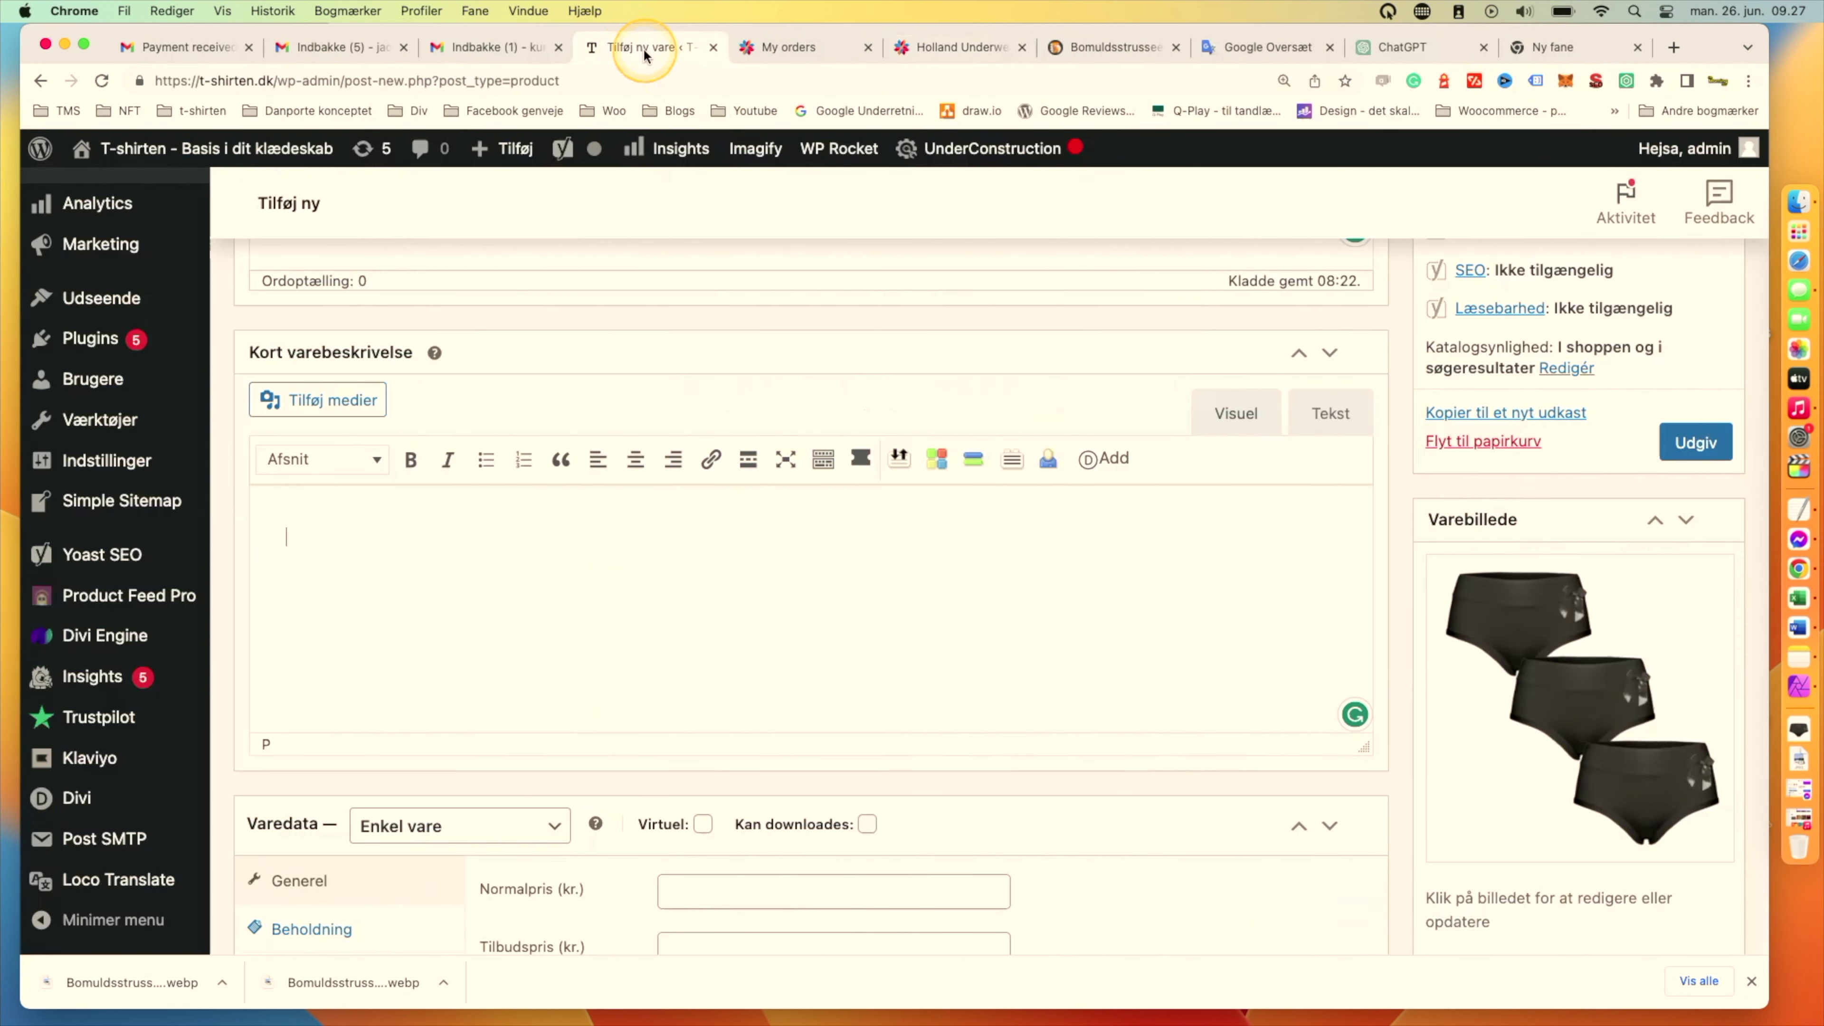
{"action": "left_click", "coordinate": [635, 520]}
{"action": "type", "text": "Lavet af:"}
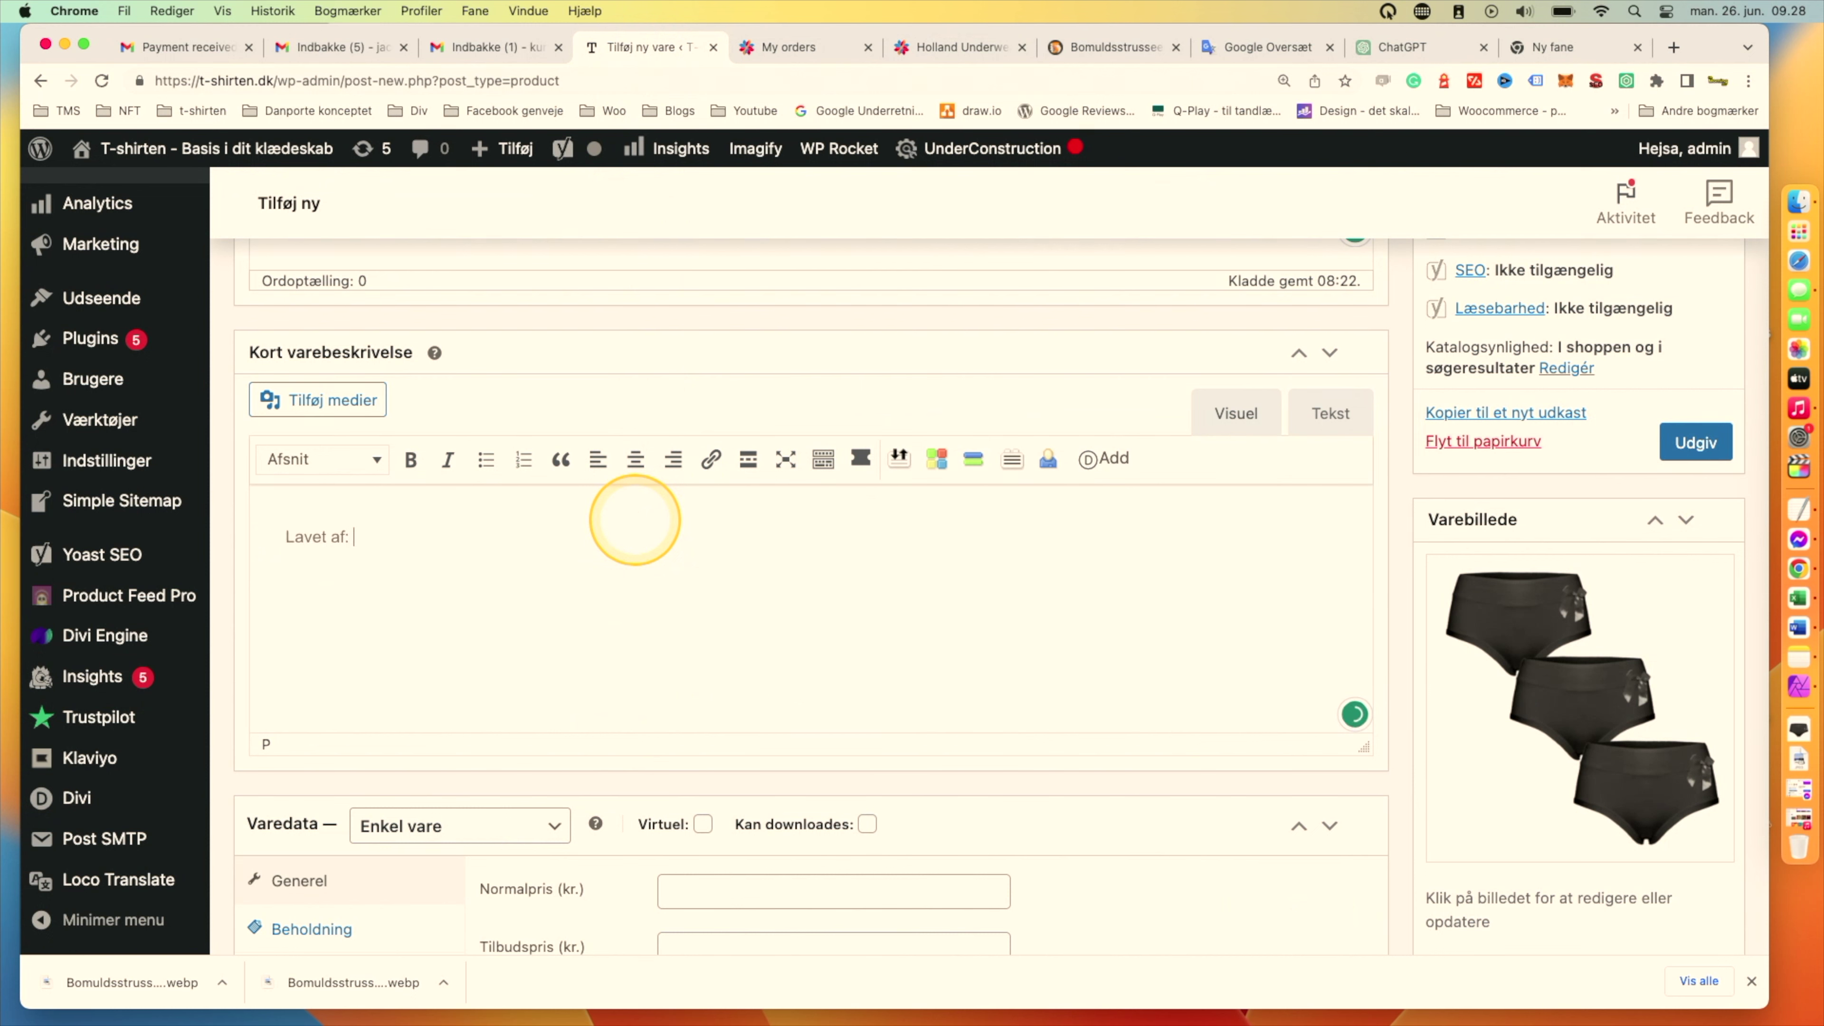
{"action": "key", "text": "super+v"}
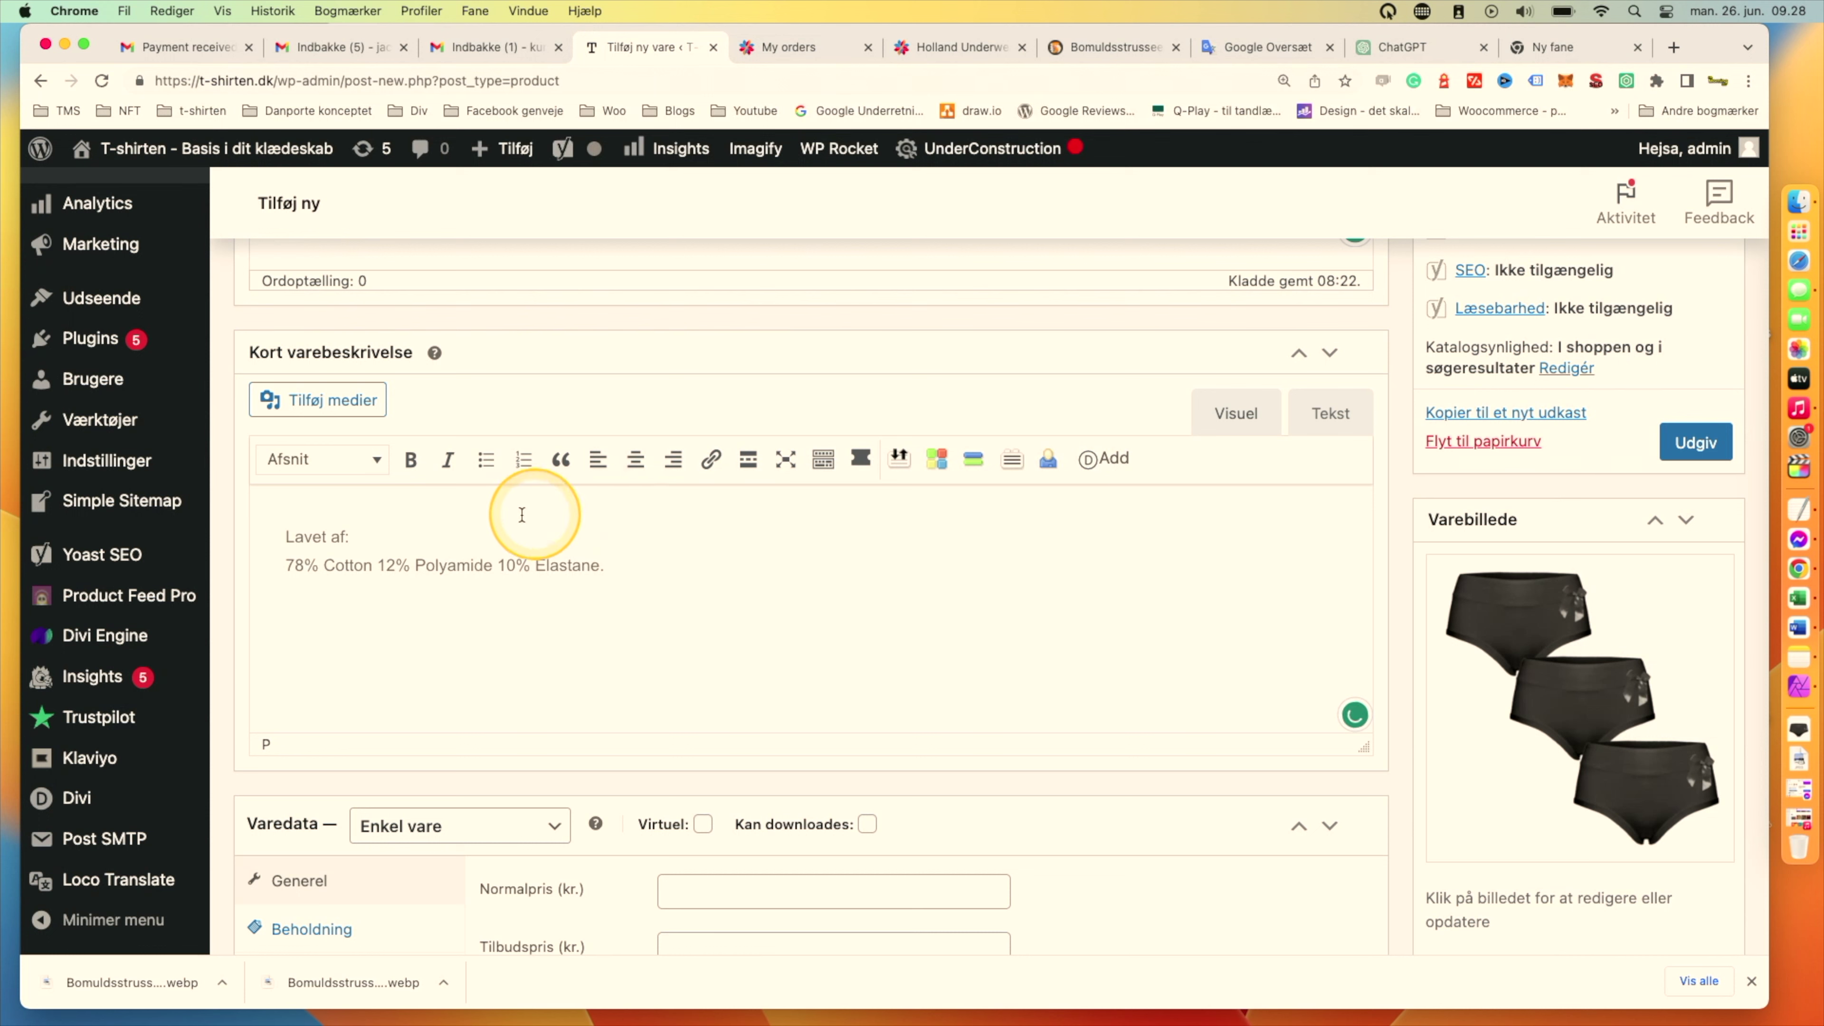
Replace "Cotton" with "bomuld", put each material on its own line, and add an empty line above "Lavet af:".
{"action": "double_click", "coordinate": [330, 574]}
{"action": "type", "text": "bomuld"}
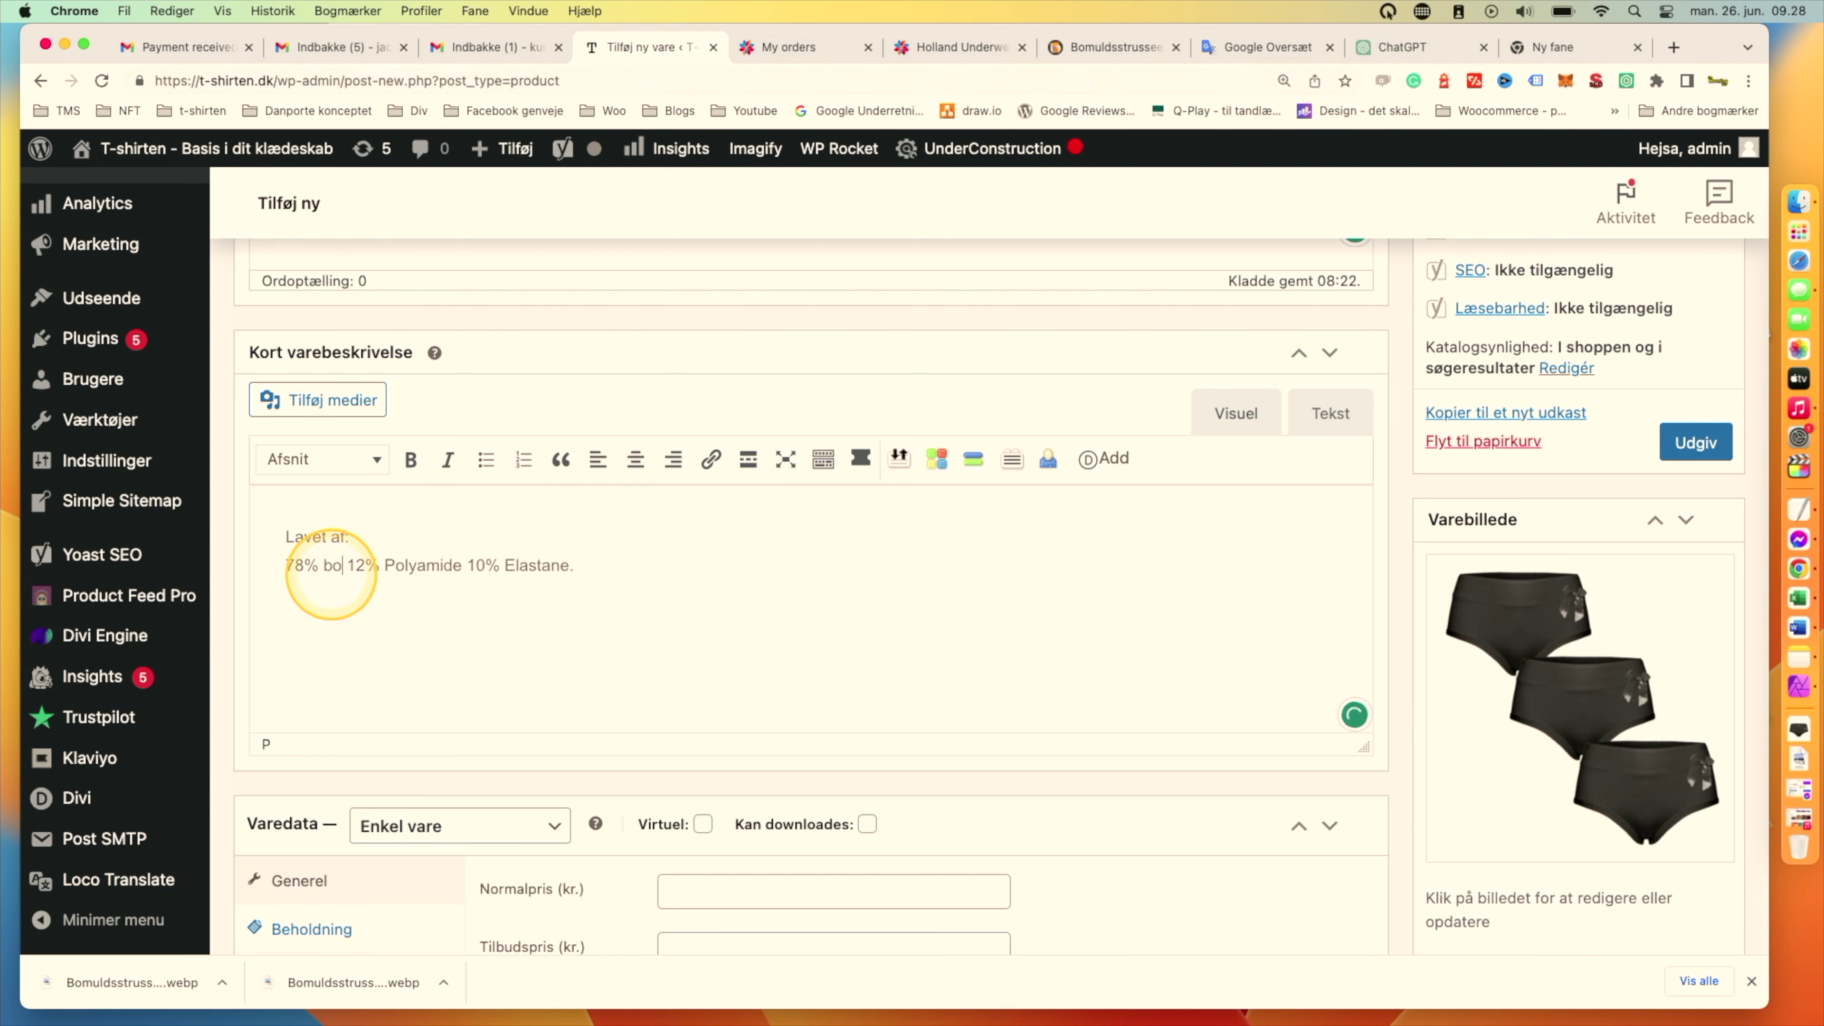
{"action": "key", "text": "Return"}
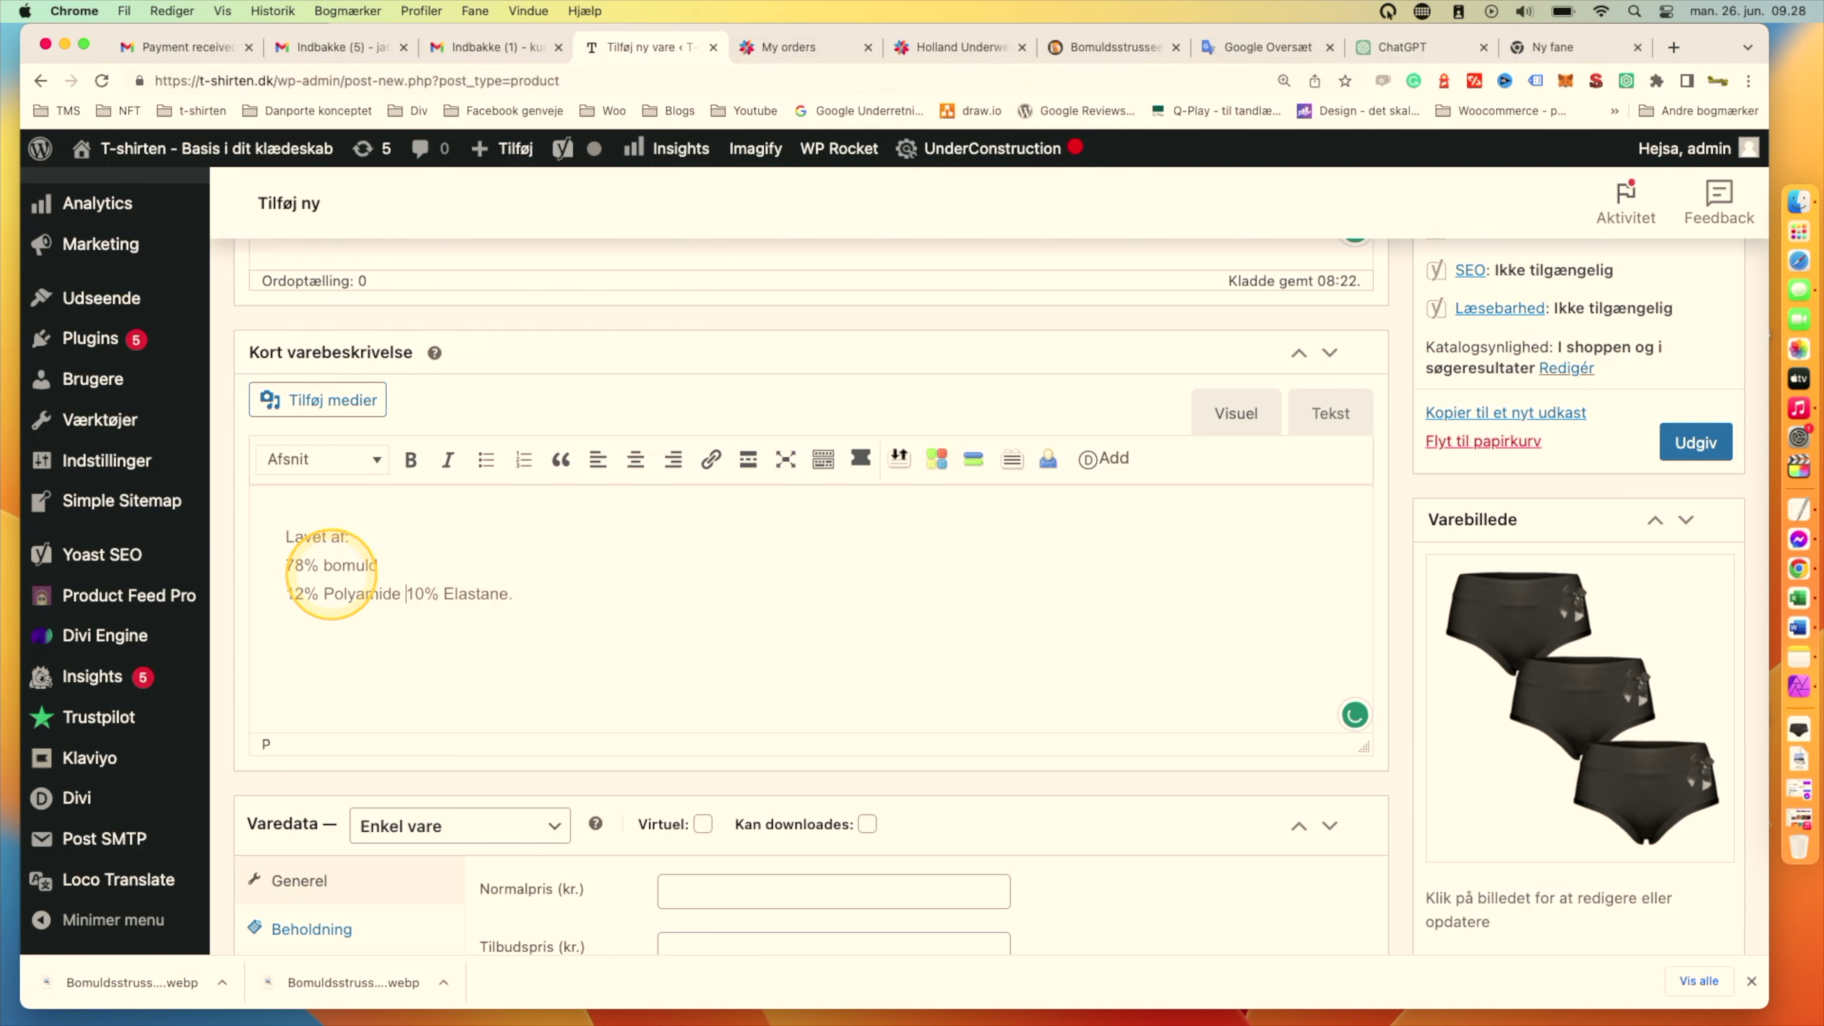
{"action": "key", "text": "Return"}
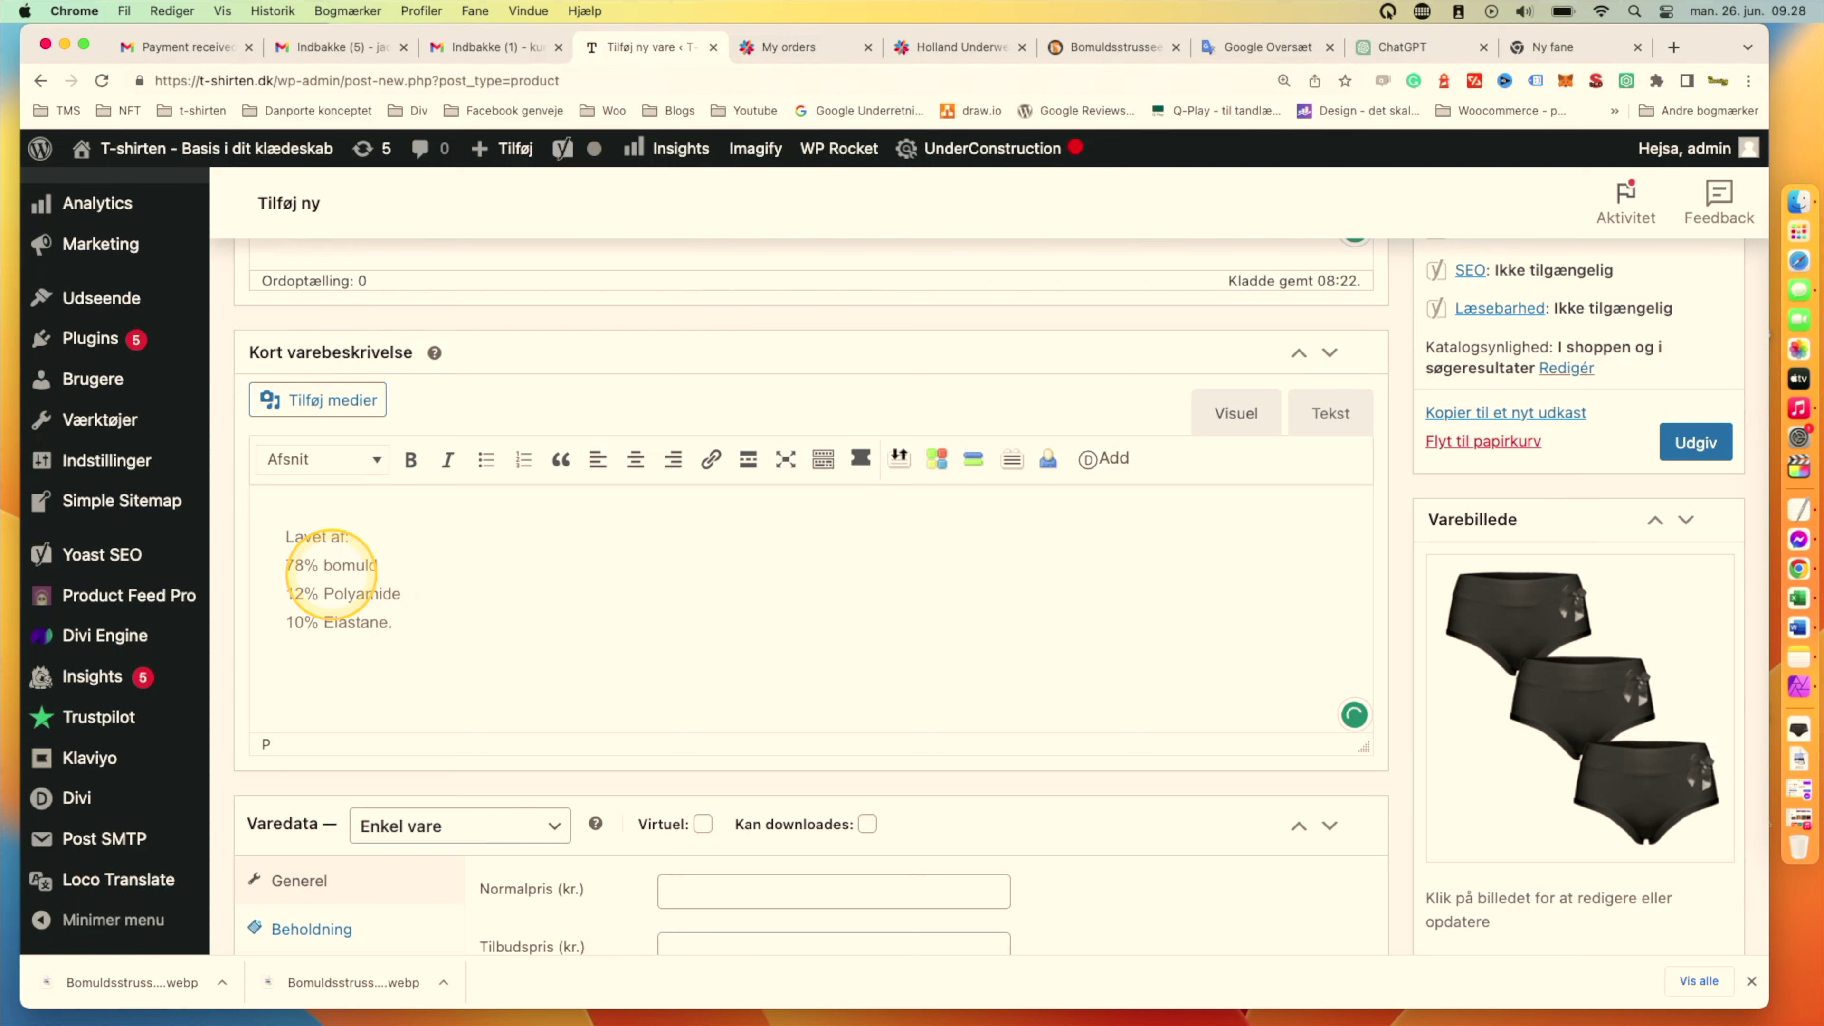
{"action": "key", "text": "super+Up"}
{"action": "key", "text": "Return"}
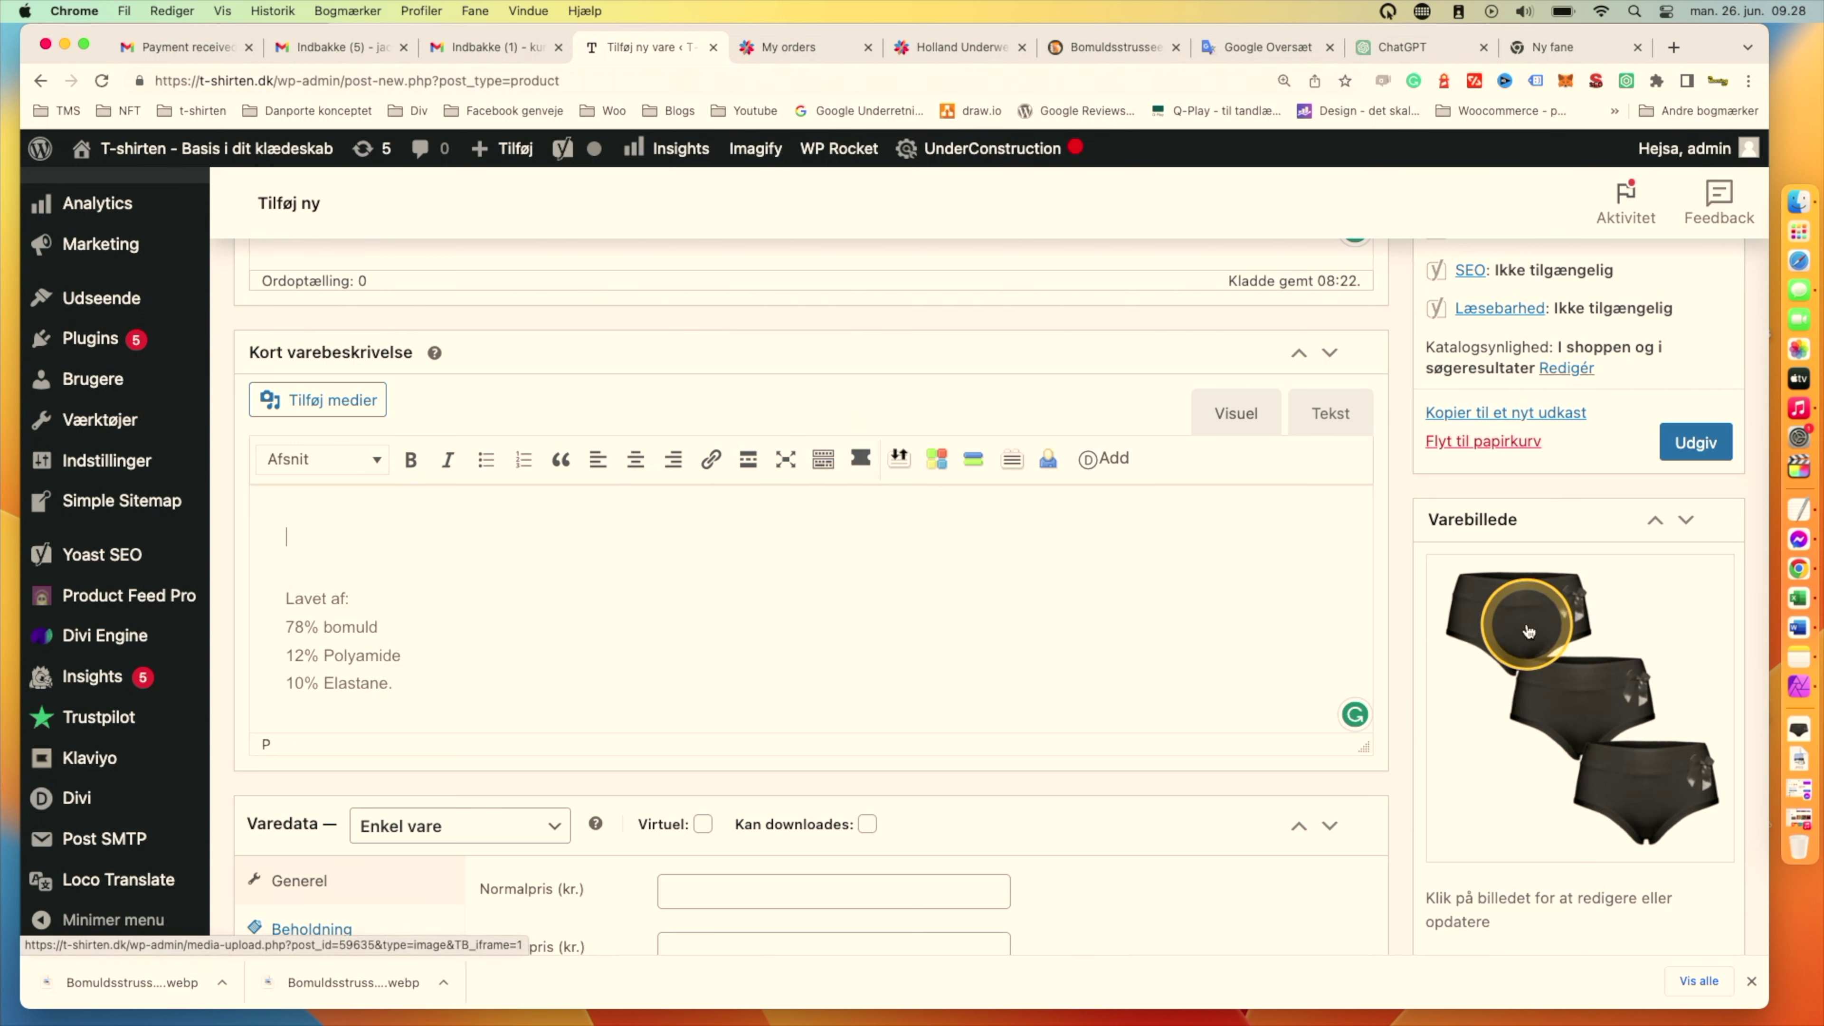
Switch to ChatGPT and draft the prompt "lav en produkt tekst om trusser til kvinder i klassisk sort. De er lavet af 78", rechecking the product's material list.
{"action": "scroll", "coordinate": [867, 616], "scroll_direction": "up", "scroll_amount": 3}
{"action": "scroll", "coordinate": [869, 619], "scroll_direction": "up", "scroll_amount": 3}
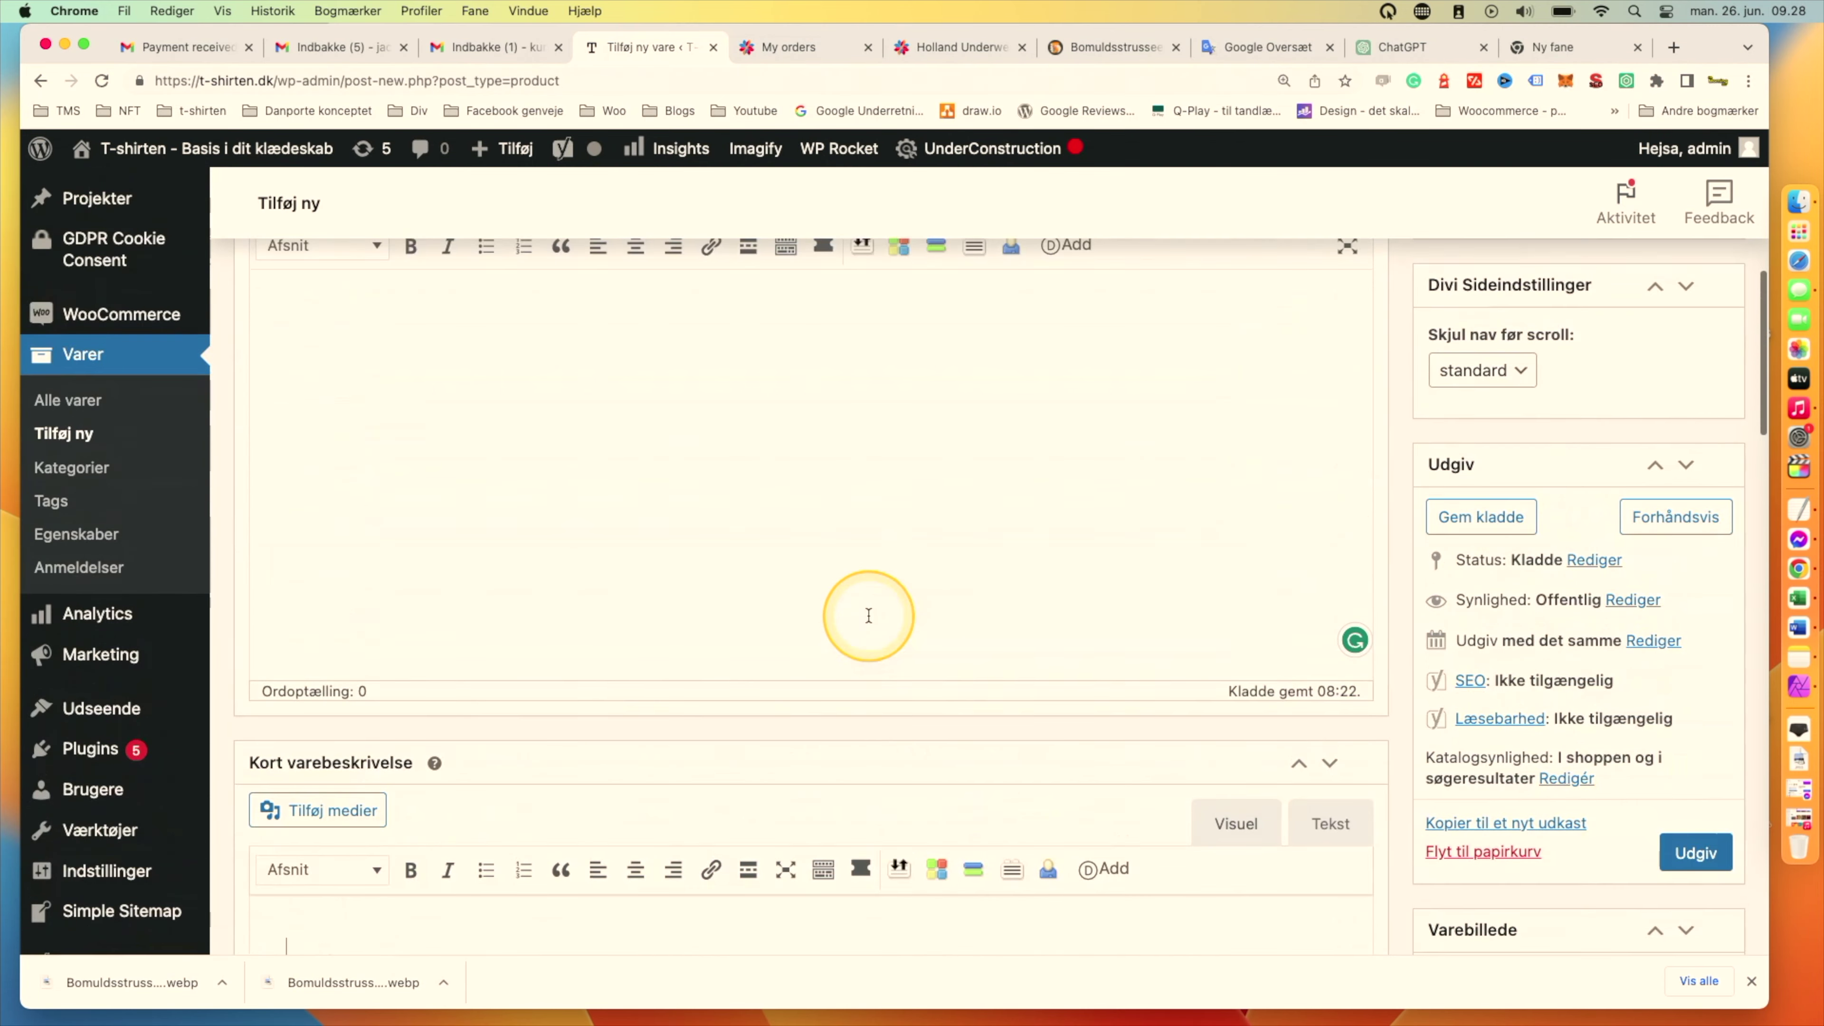
{"action": "scroll", "coordinate": [869, 618], "scroll_direction": "down", "scroll_amount": 7}
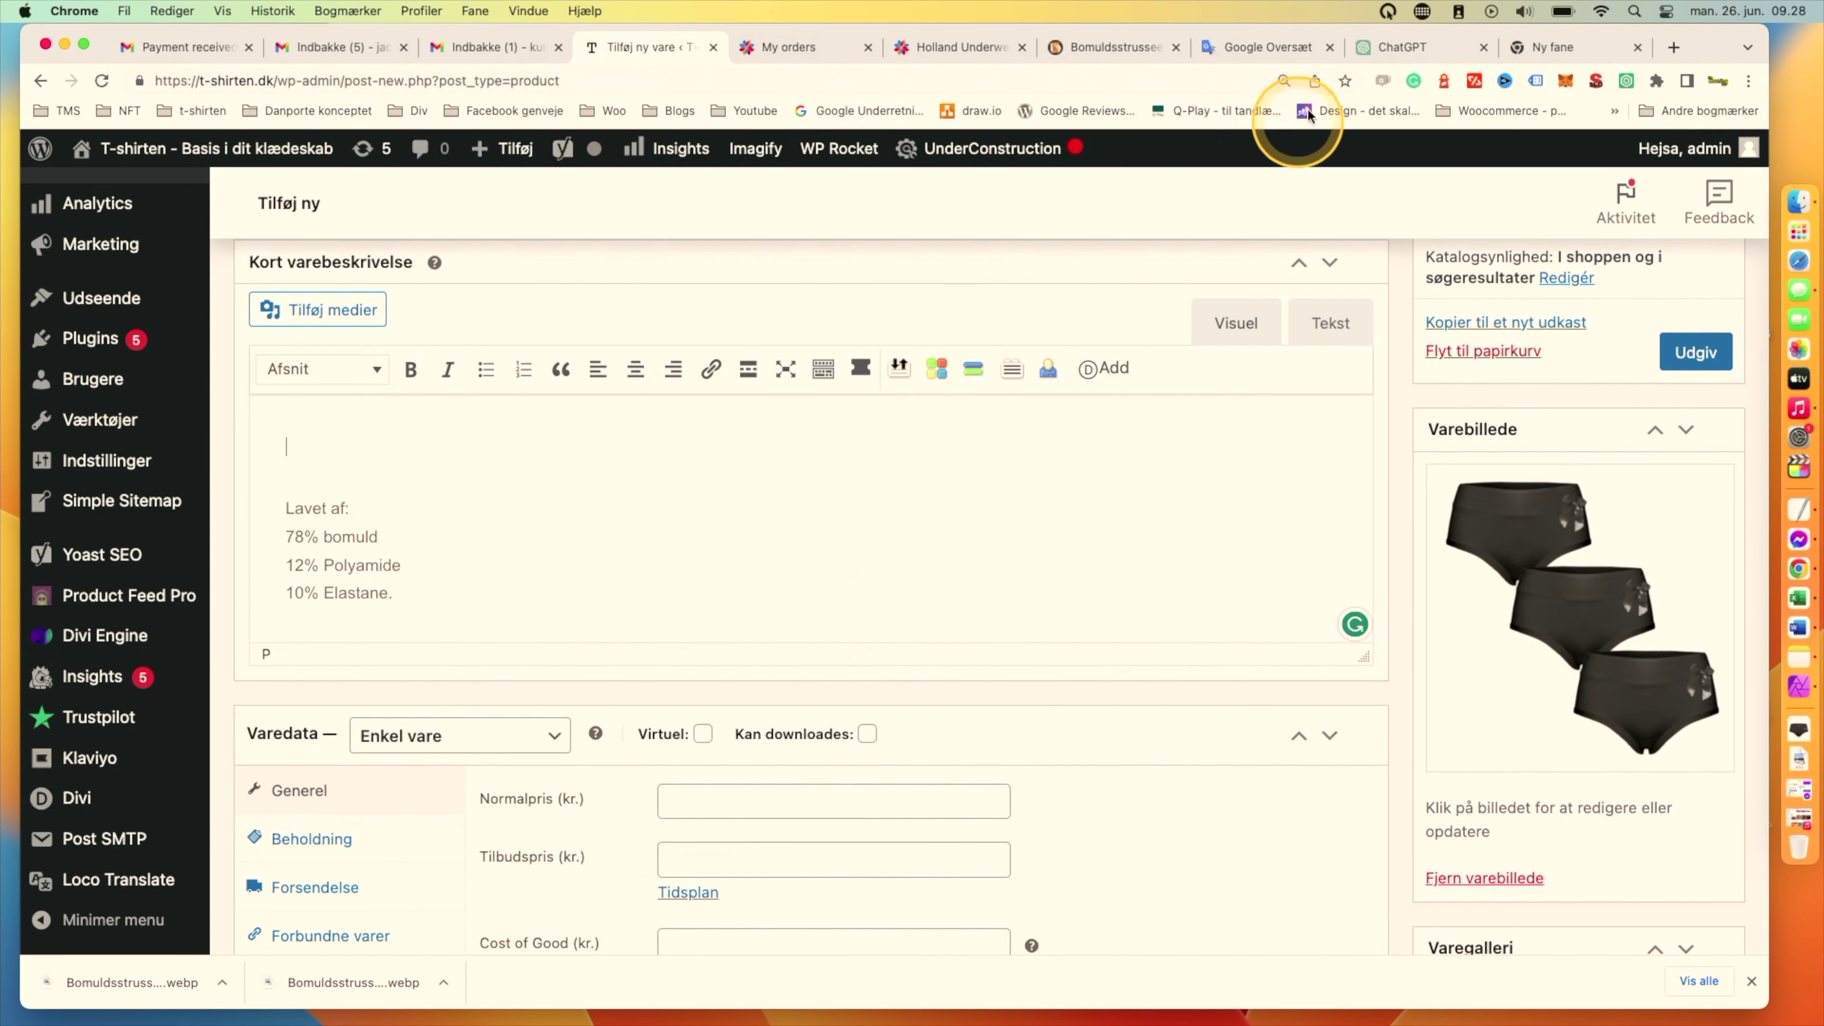
{"action": "left_click", "coordinate": [1408, 48]}
{"action": "left_click", "coordinate": [691, 851]}
{"action": "type", "text": "lave en"}
{"action": "key", "text": "BackSpace"}
{"action": "key", "text": "BackSpace"}
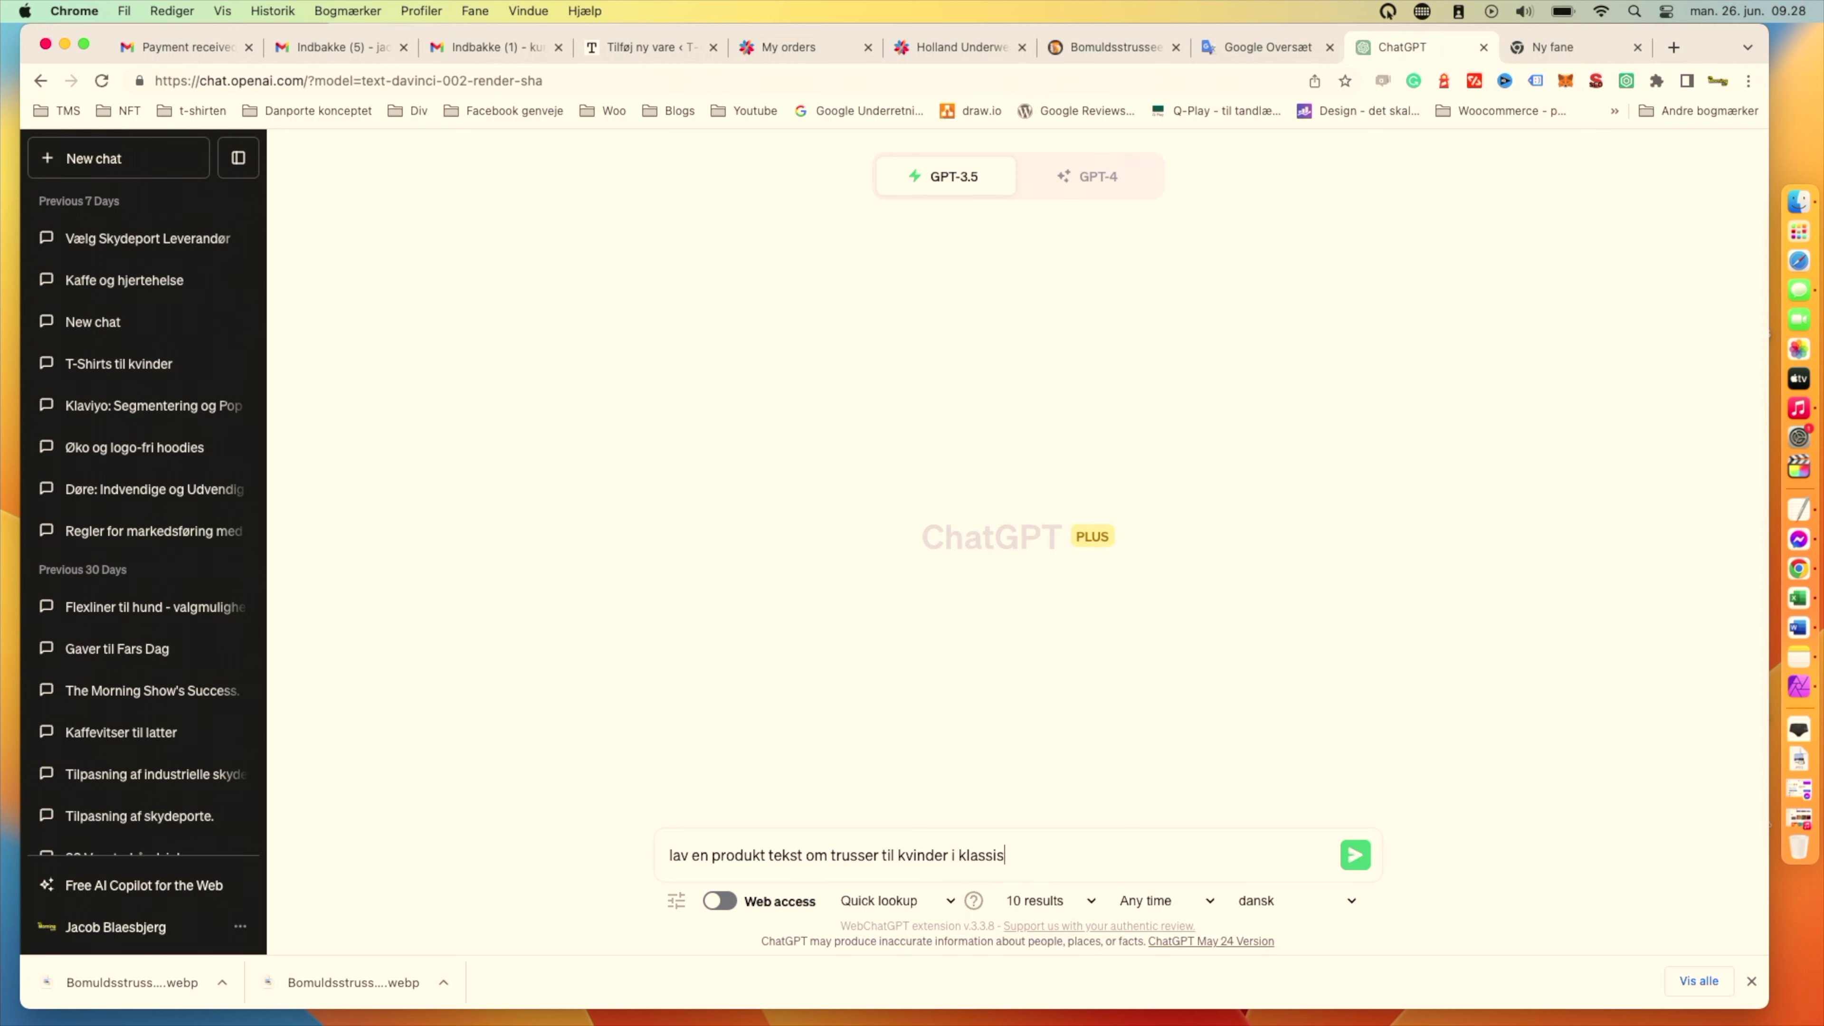
{"action": "type", "text": ". De er lavet af 78"}
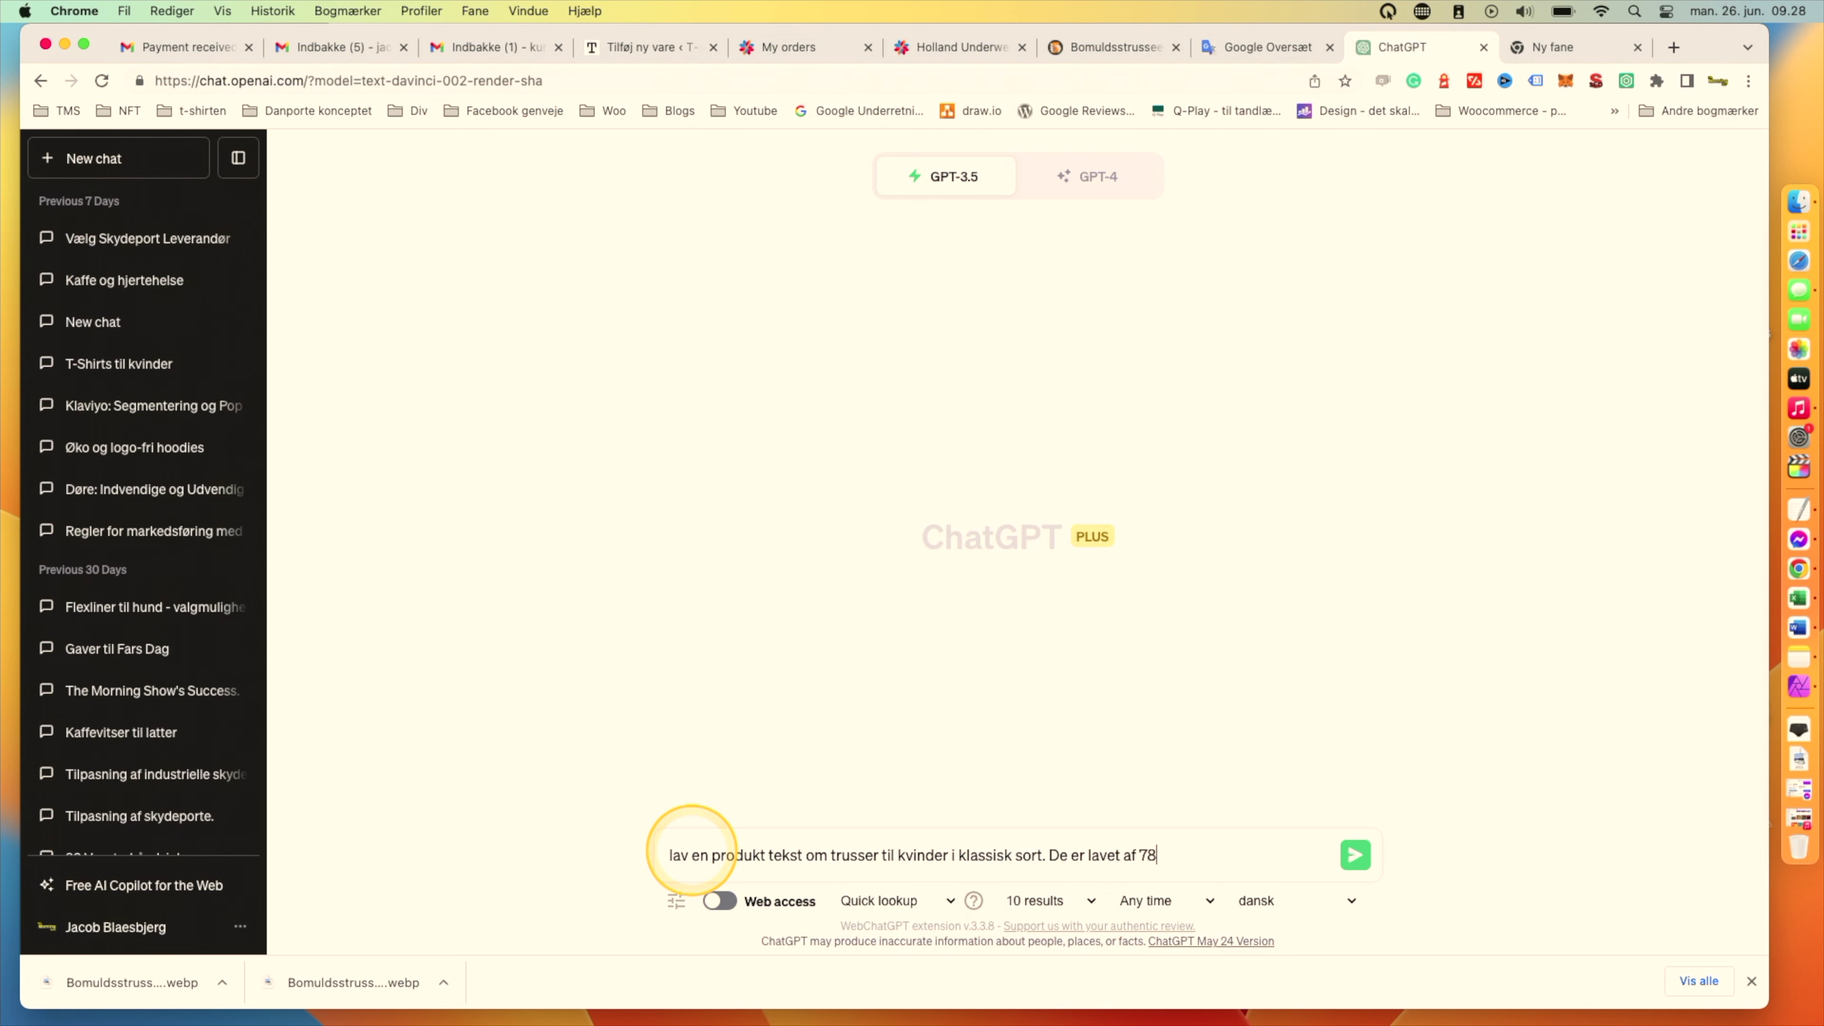
{"action": "left_click", "coordinate": [596, 46]}
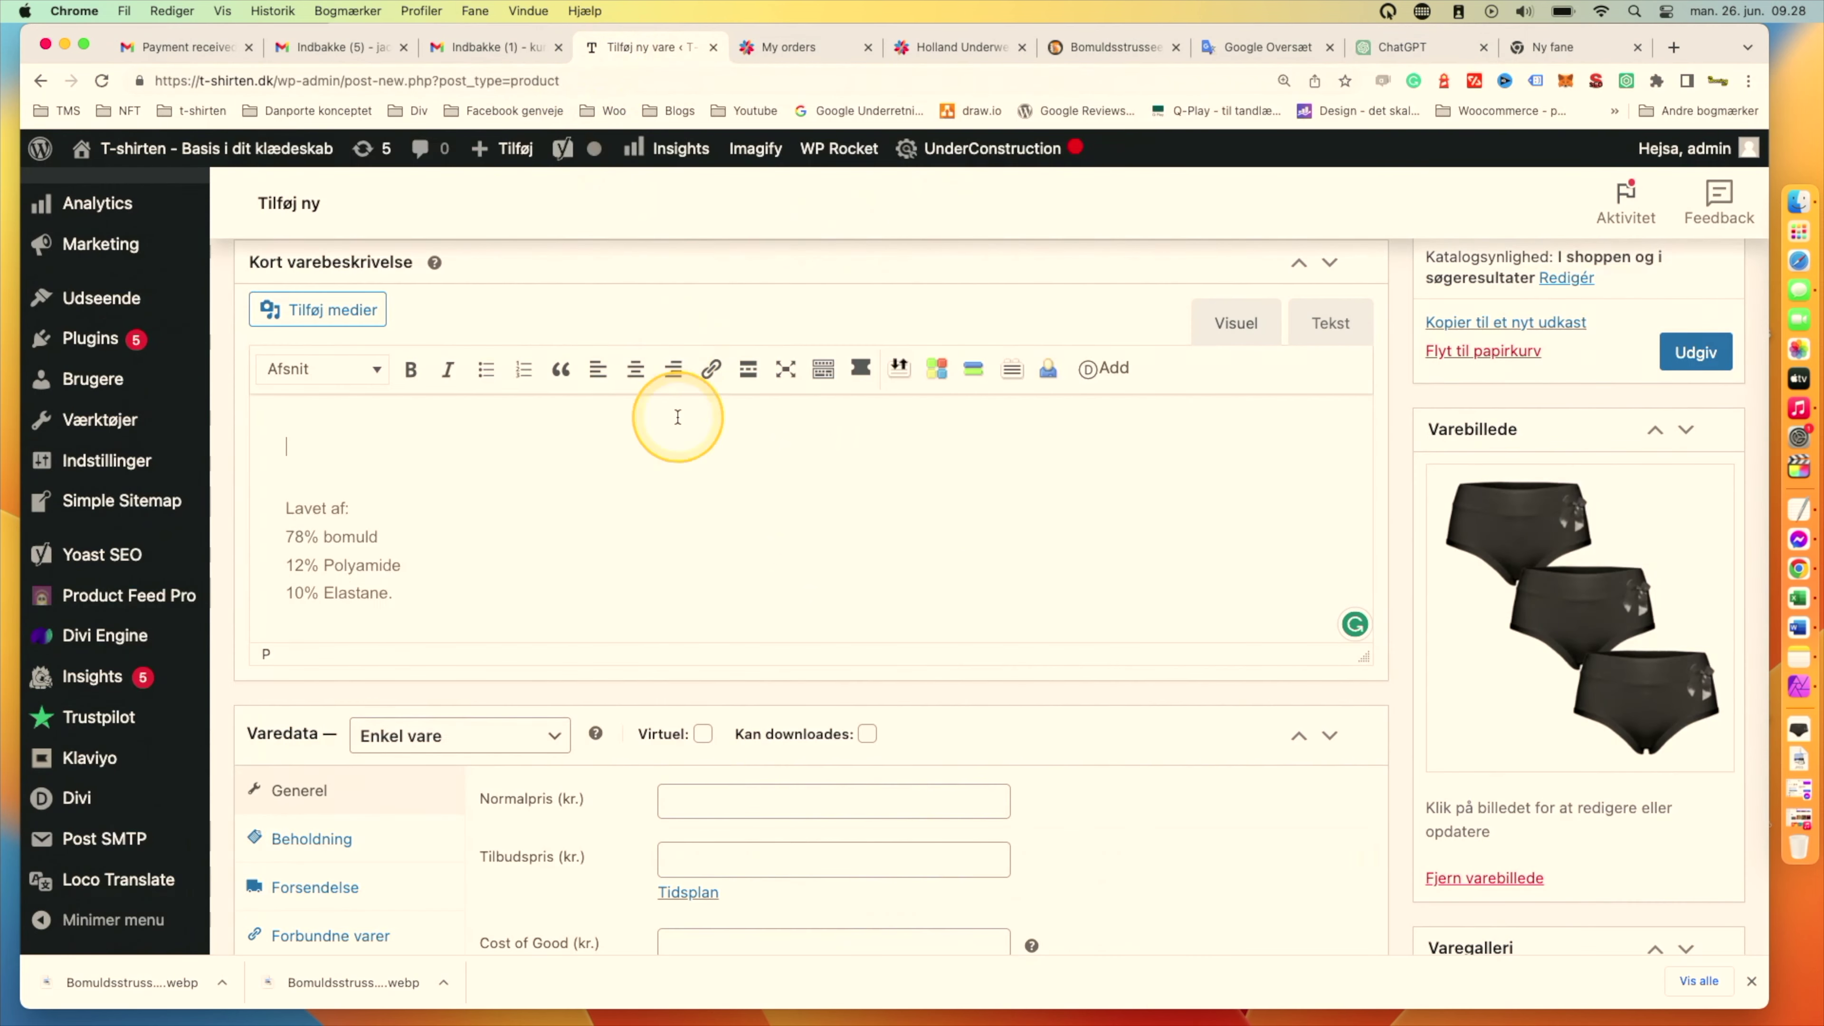
{"action": "left_click", "coordinate": [1401, 50]}
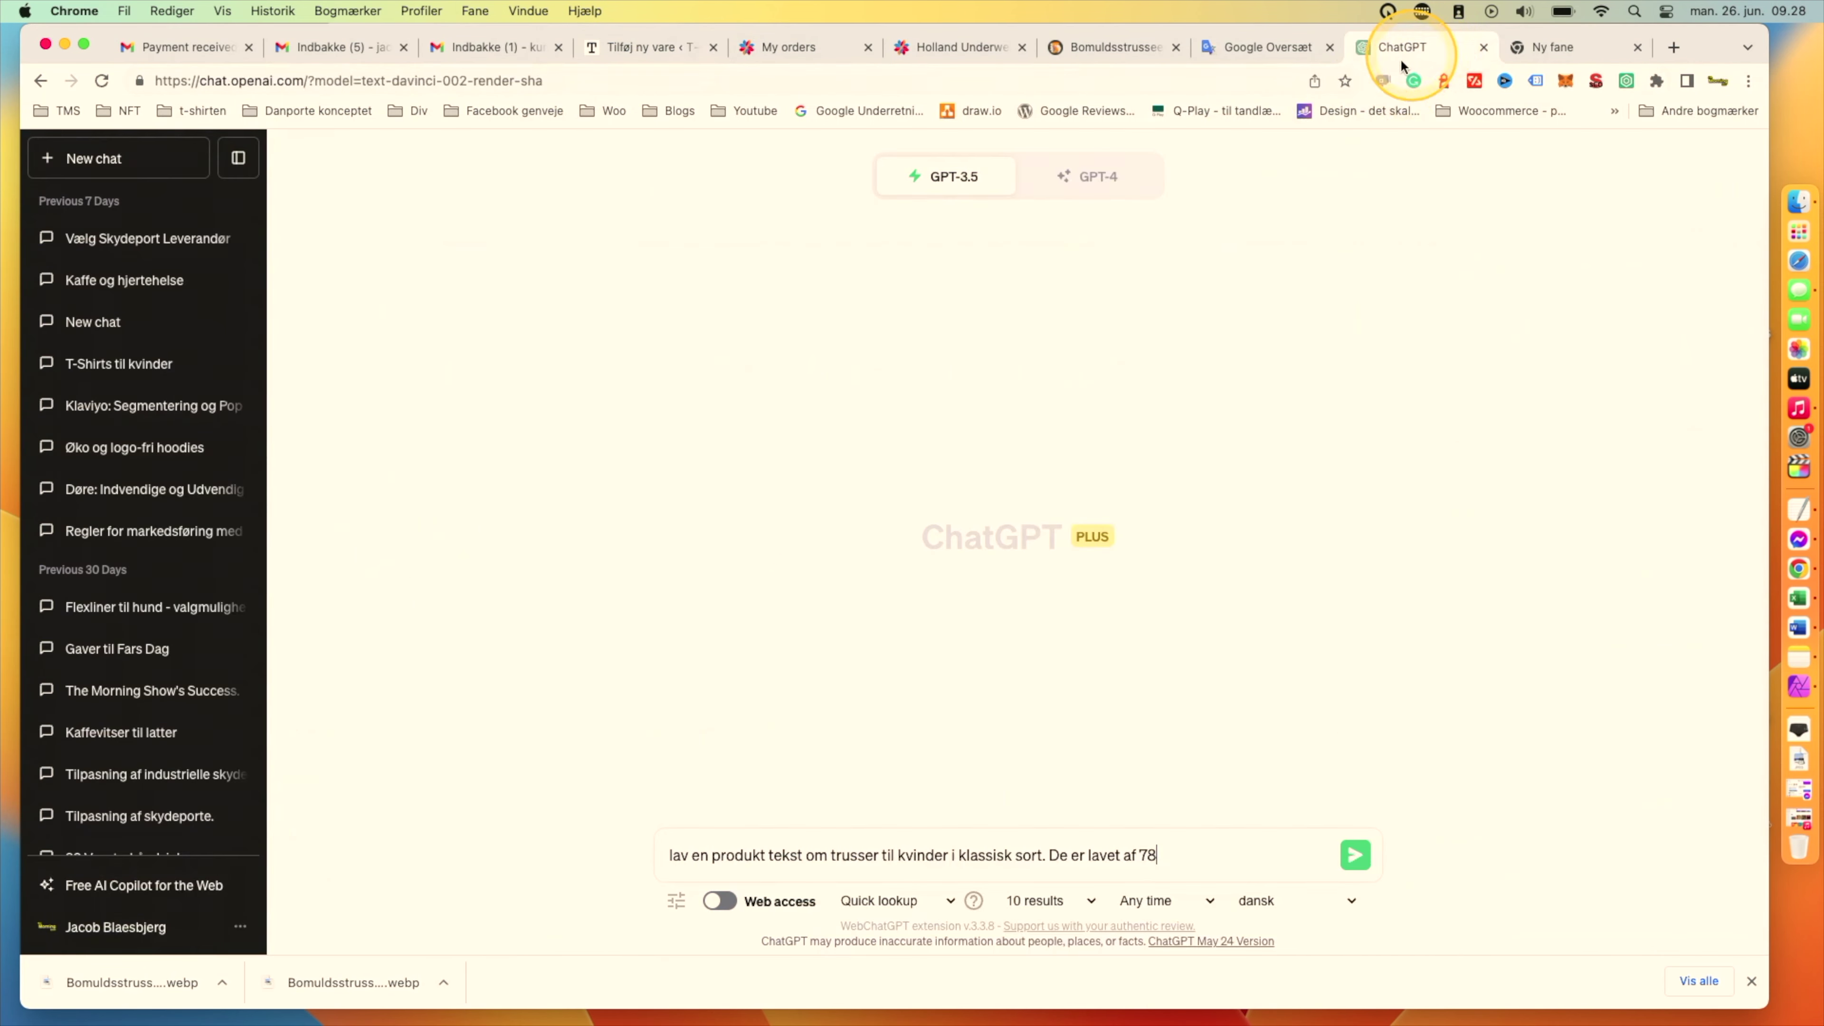
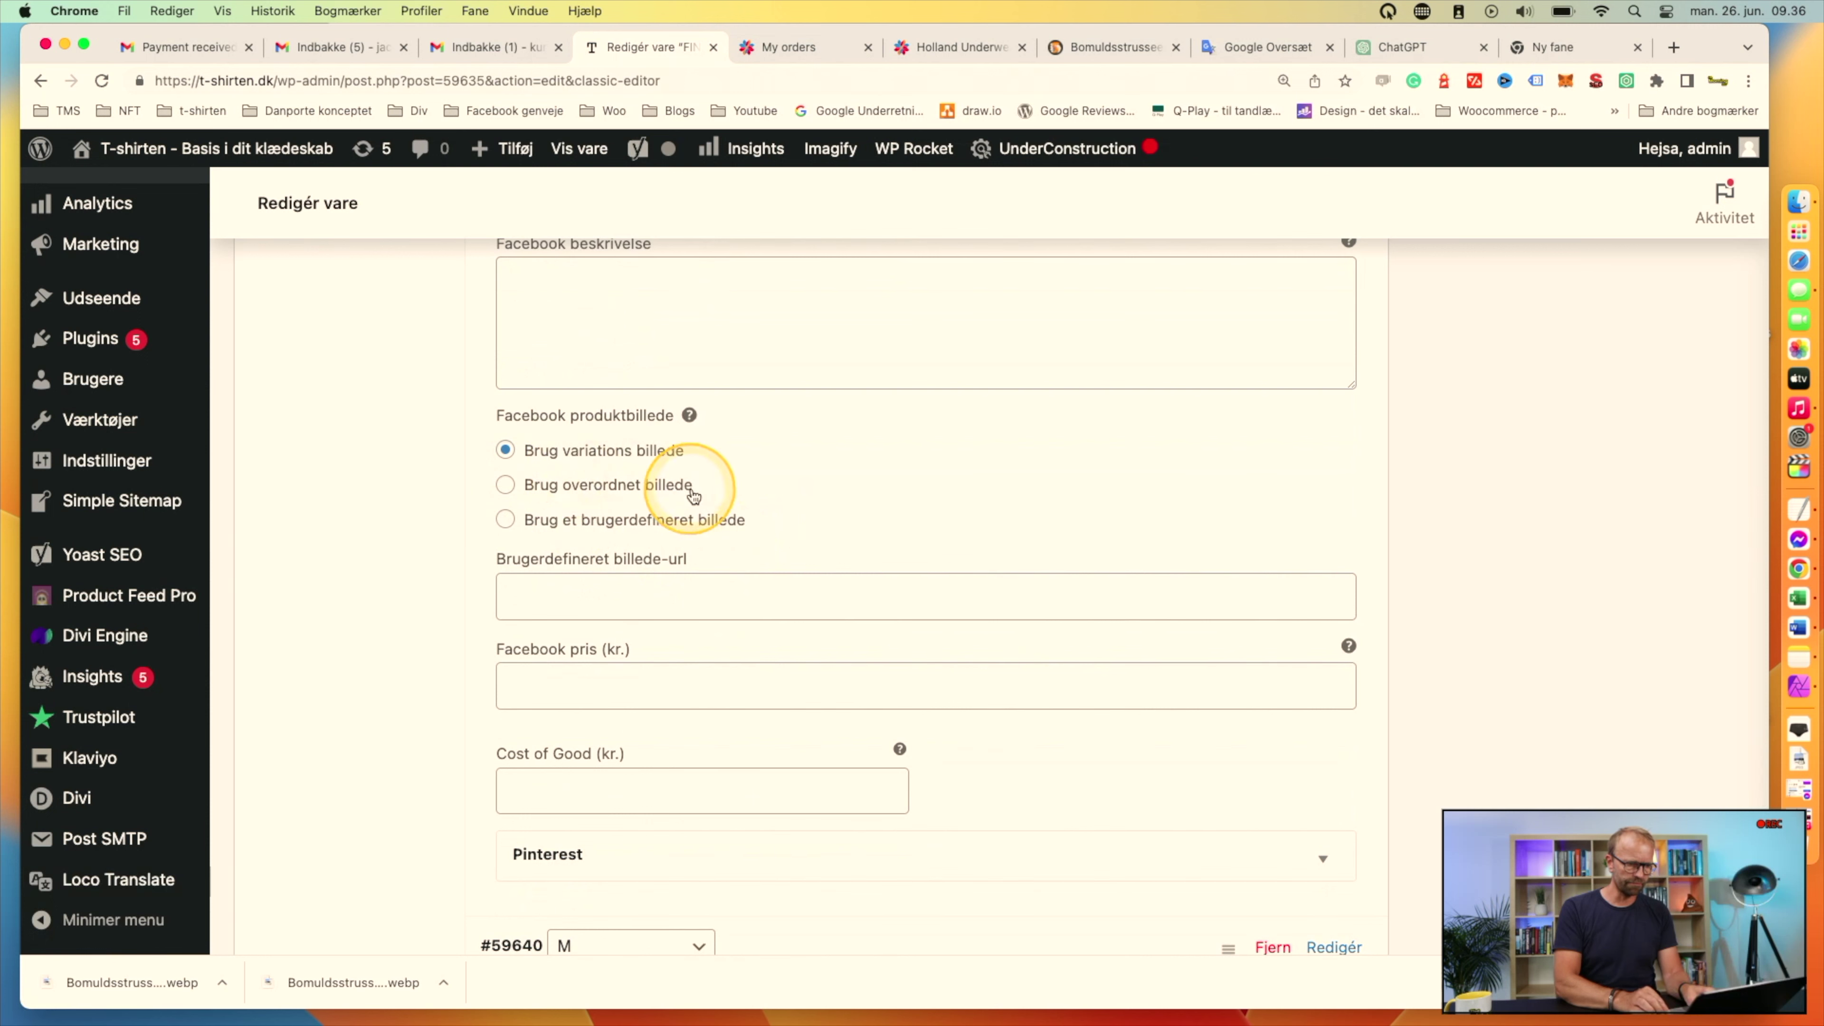
For the variation above M, set the Facebook product image to "Brug overordnet billede" and Cost of Good to 46,89 kr.
{"action": "scroll", "coordinate": [691, 489], "scroll_direction": "down", "scroll_amount": 5}
{"action": "scroll", "coordinate": [691, 494], "scroll_direction": "up", "scroll_amount": 3}
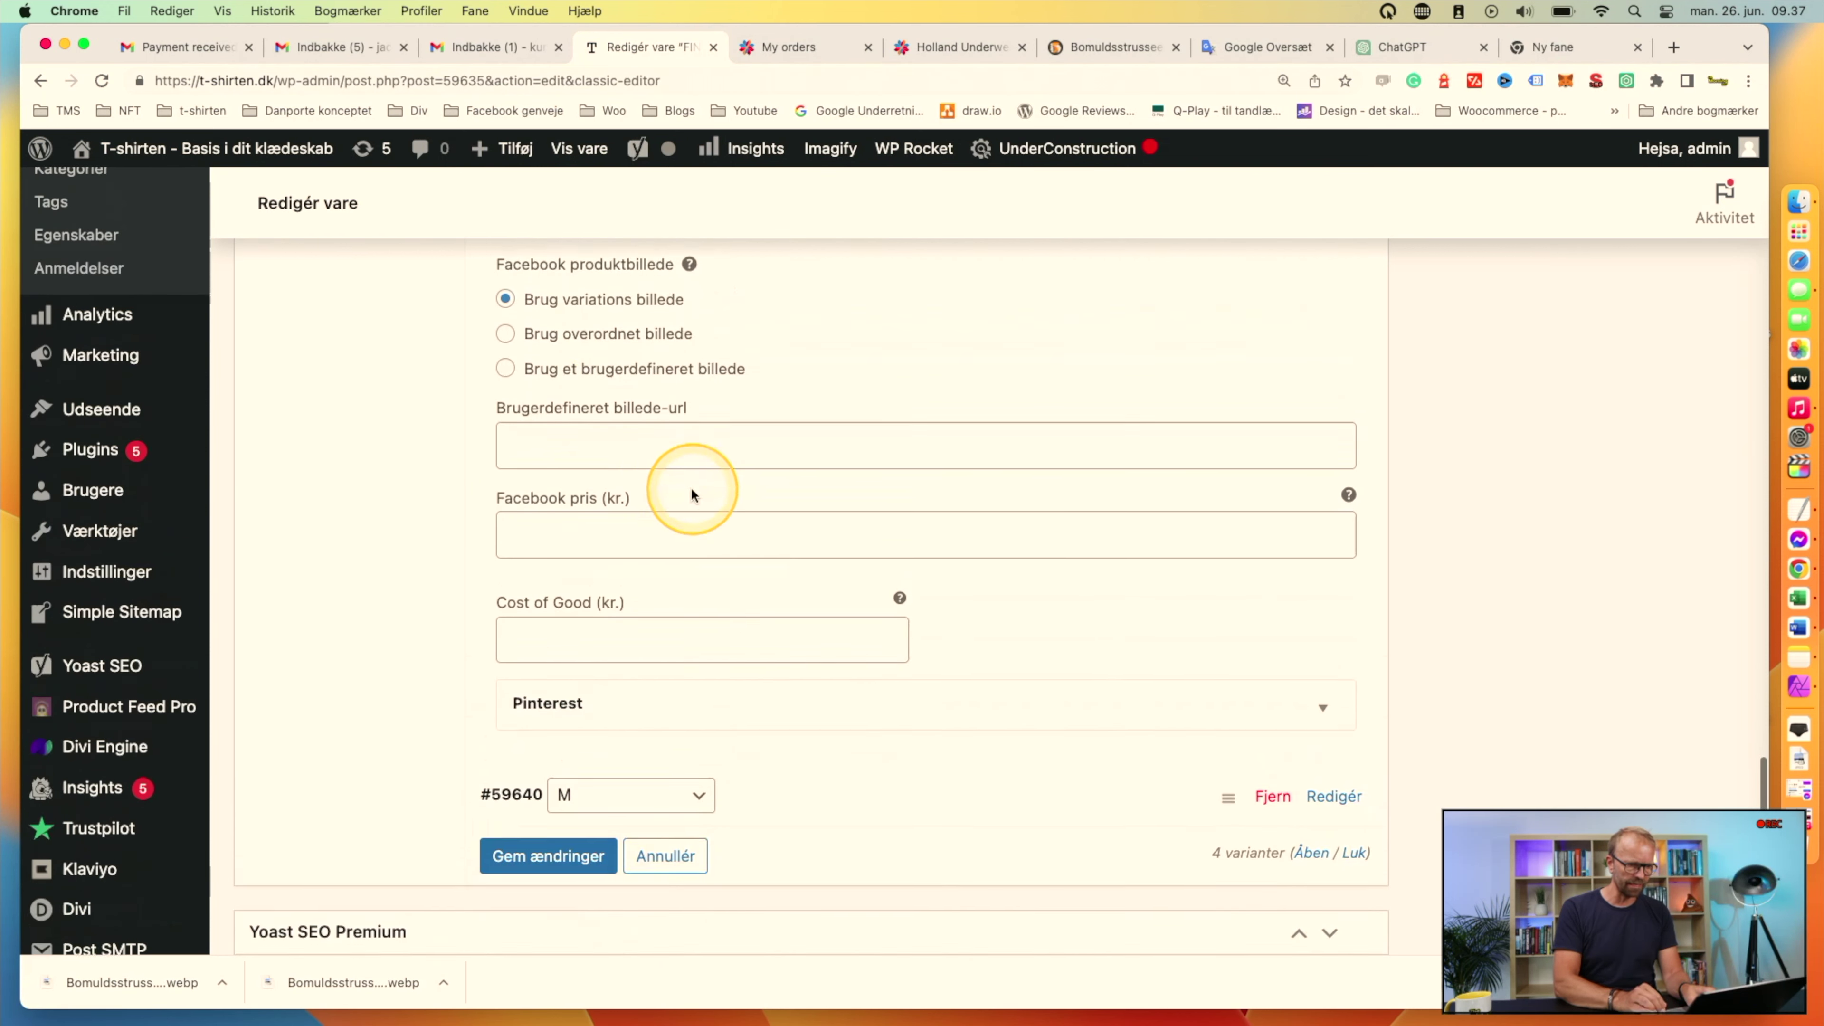
{"action": "left_click", "coordinate": [507, 360]}
{"action": "left_click", "coordinate": [599, 583]}
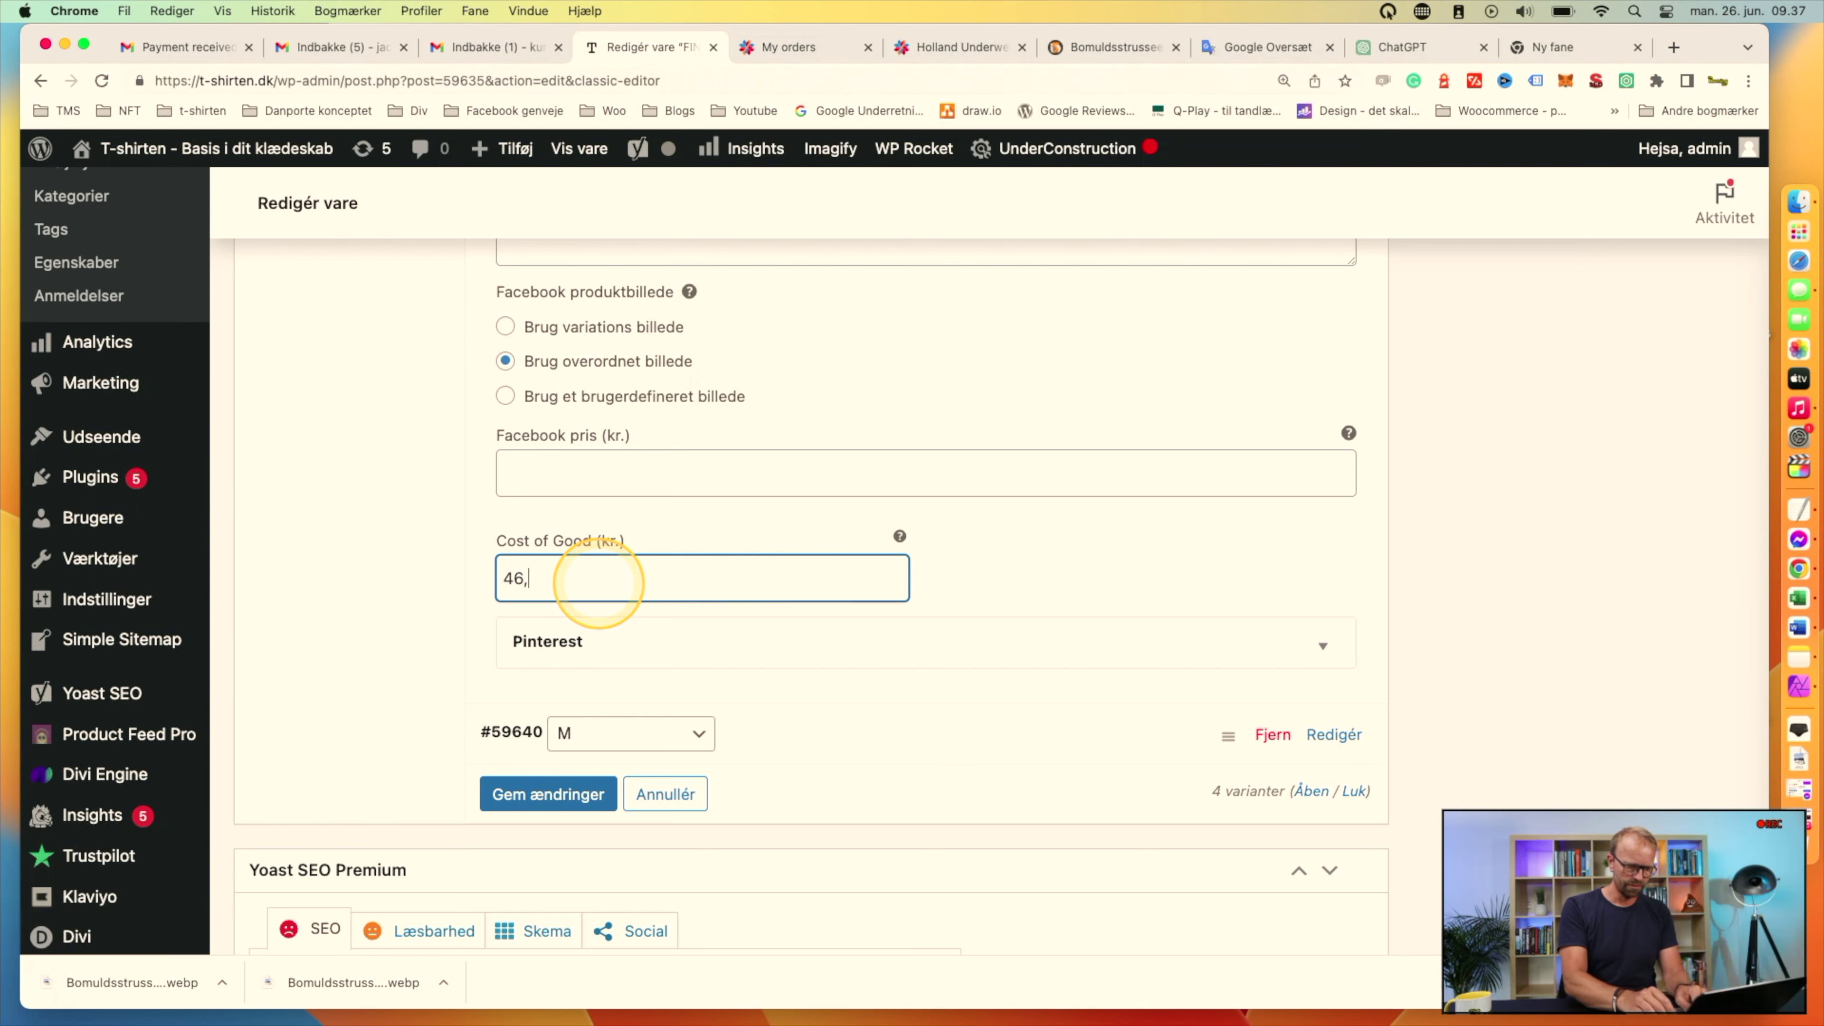
{"action": "type", "text": "46,89"}
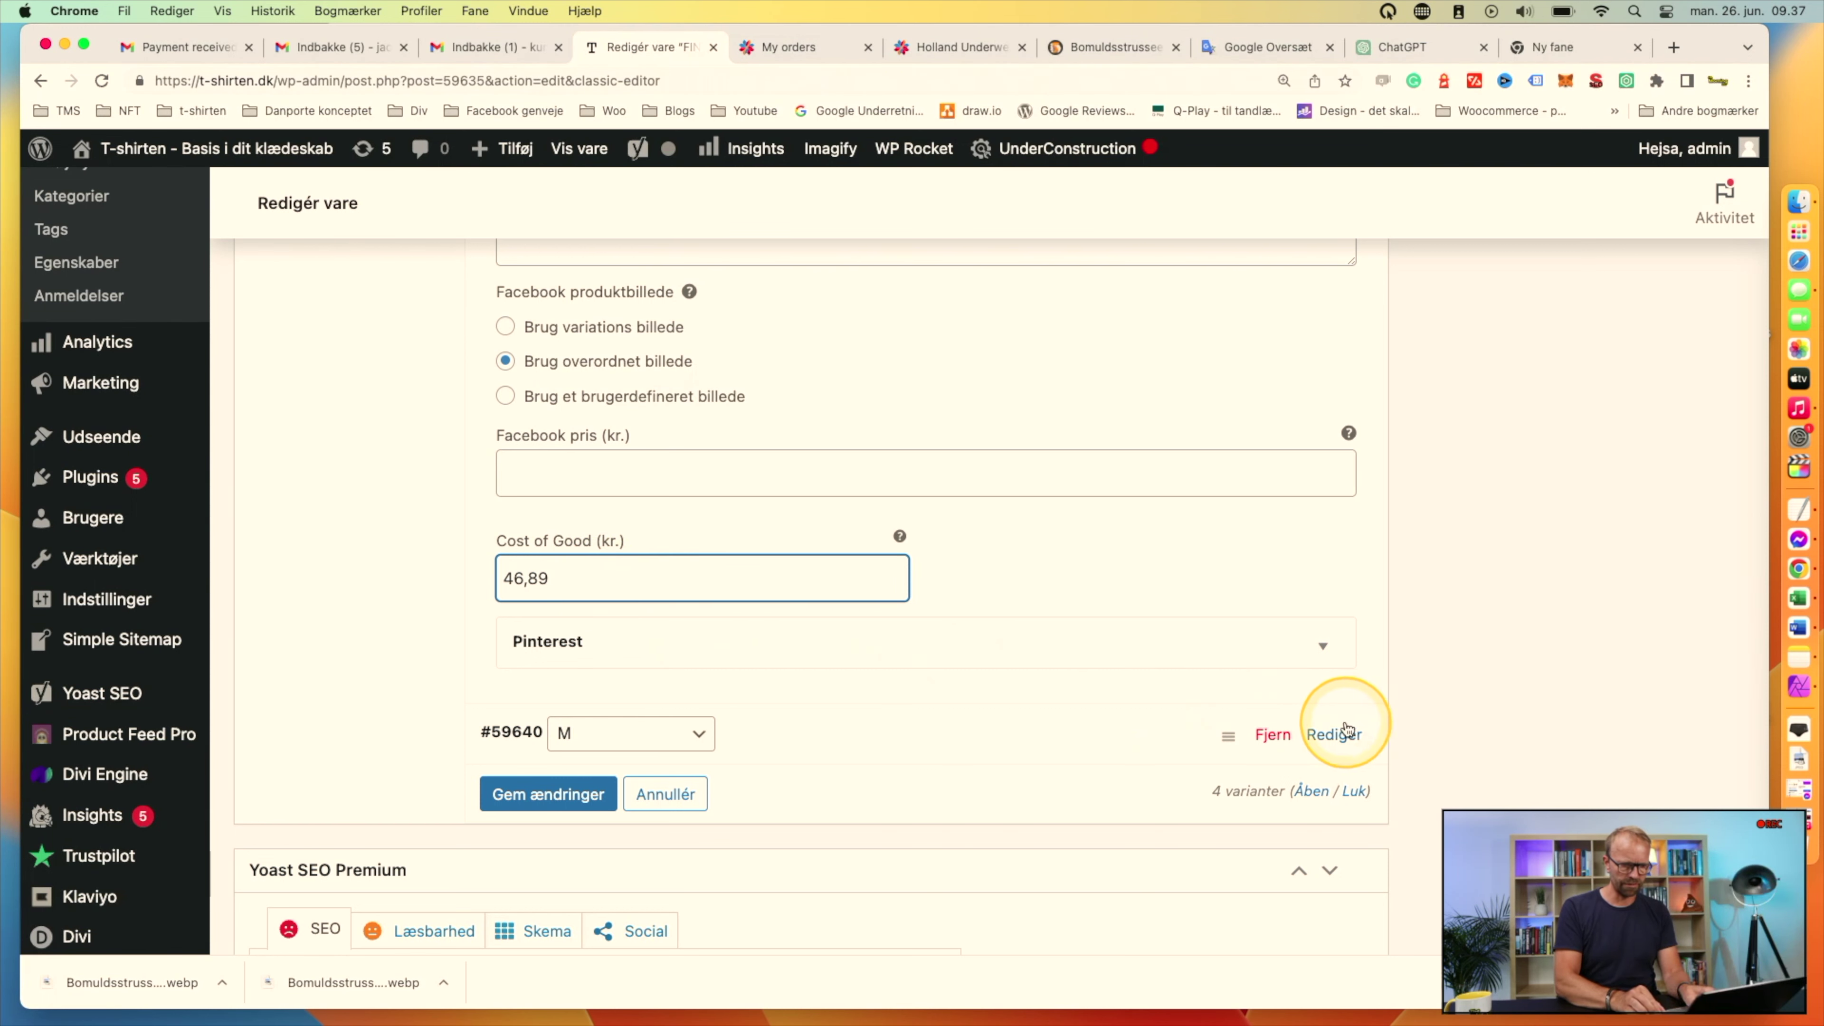
Expand the M variation and set its Varenummer to 9033-Black_M.
{"action": "left_click", "coordinate": [1333, 735]}
{"action": "scroll", "coordinate": [1084, 733], "scroll_direction": "down", "scroll_amount": 3}
{"action": "left_click", "coordinate": [1042, 672]}
{"action": "type", "text": "9033-Black_M"}
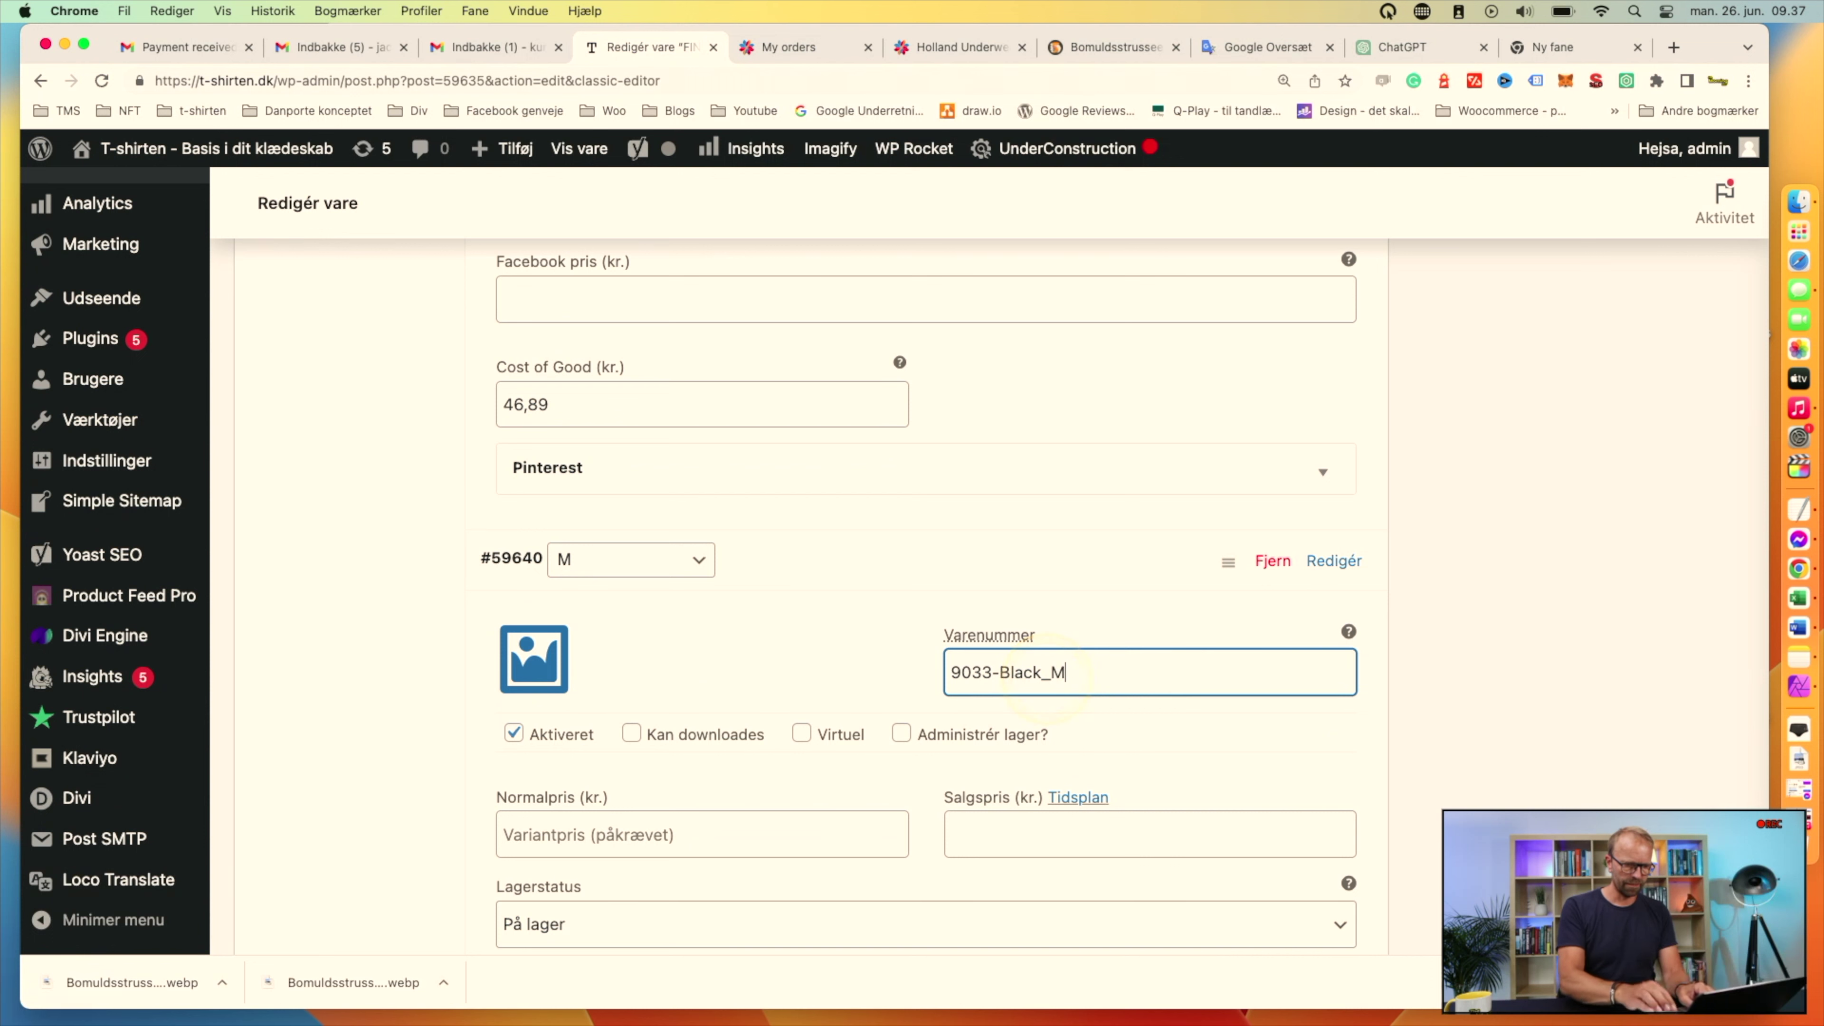
Set the M variation's normal price to 149 kr., weight to 0,225 kg and Cost of Good to 46,89 kr.
{"action": "scroll", "coordinate": [1043, 672], "scroll_direction": "down", "scroll_amount": 3}
{"action": "left_click", "coordinate": [671, 643]}
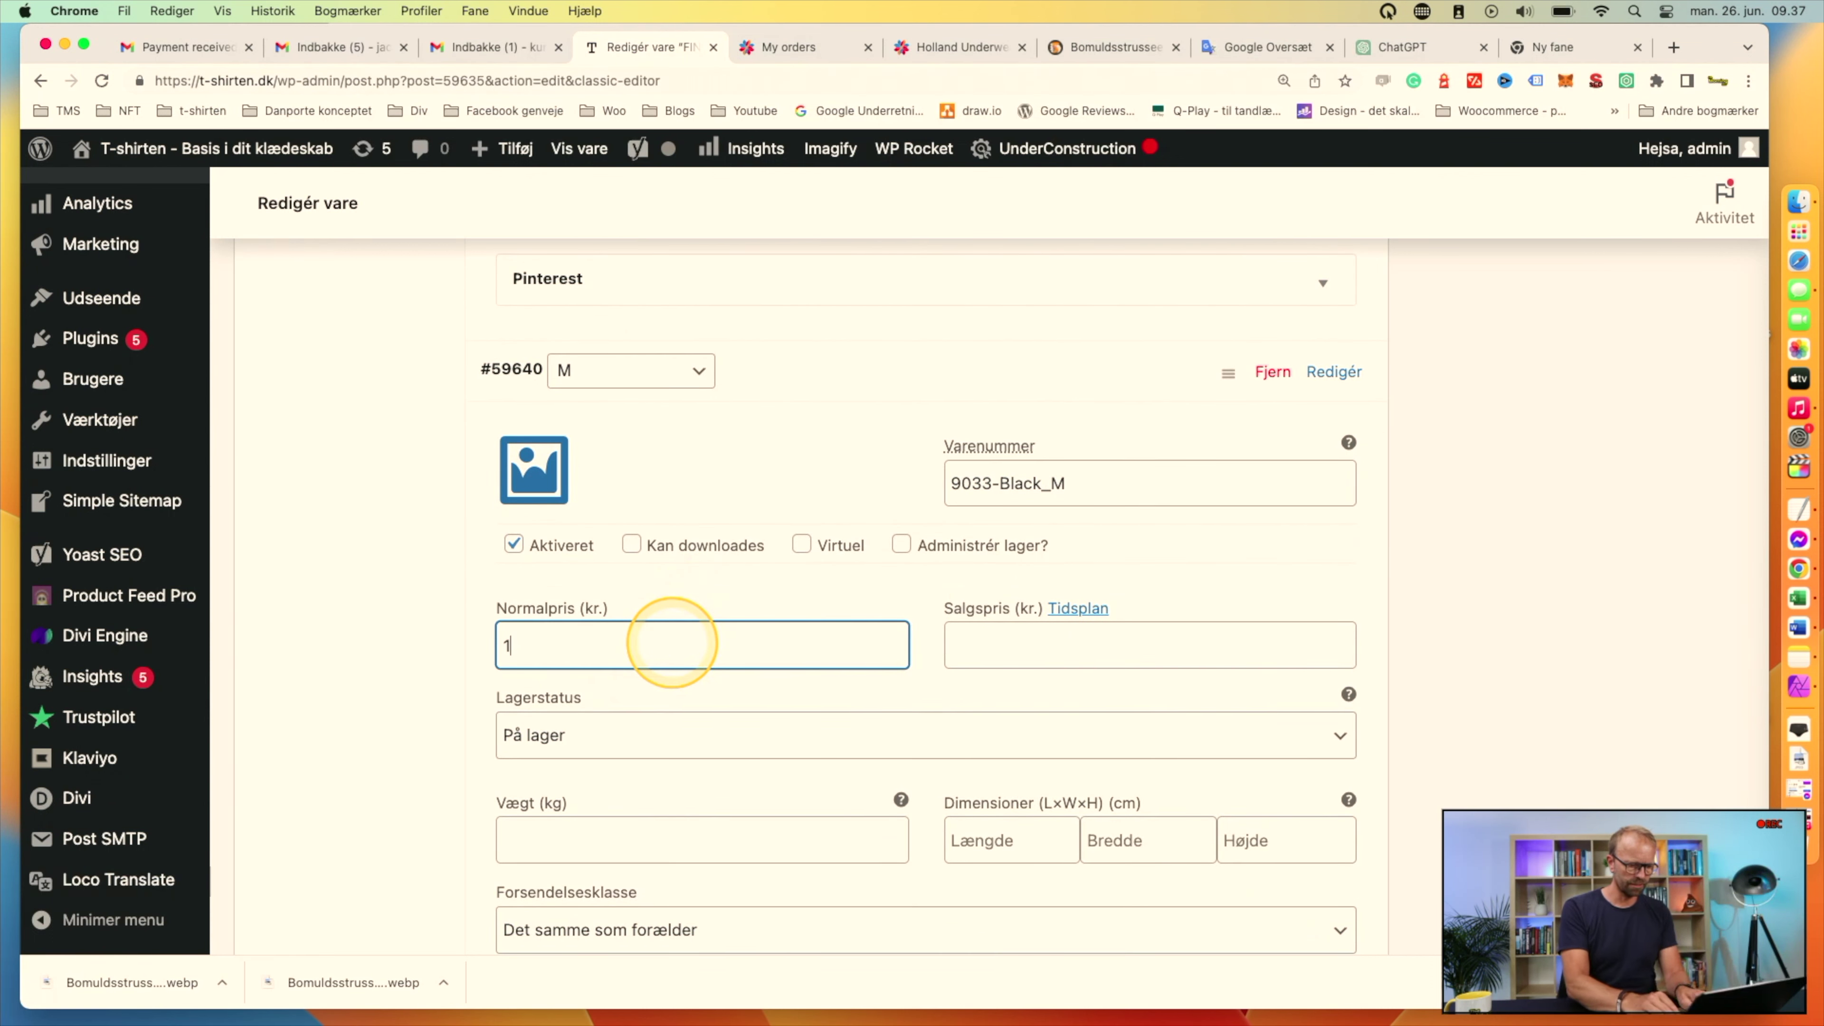
{"action": "scroll", "coordinate": [671, 644], "scroll_direction": "down", "scroll_amount": 3}
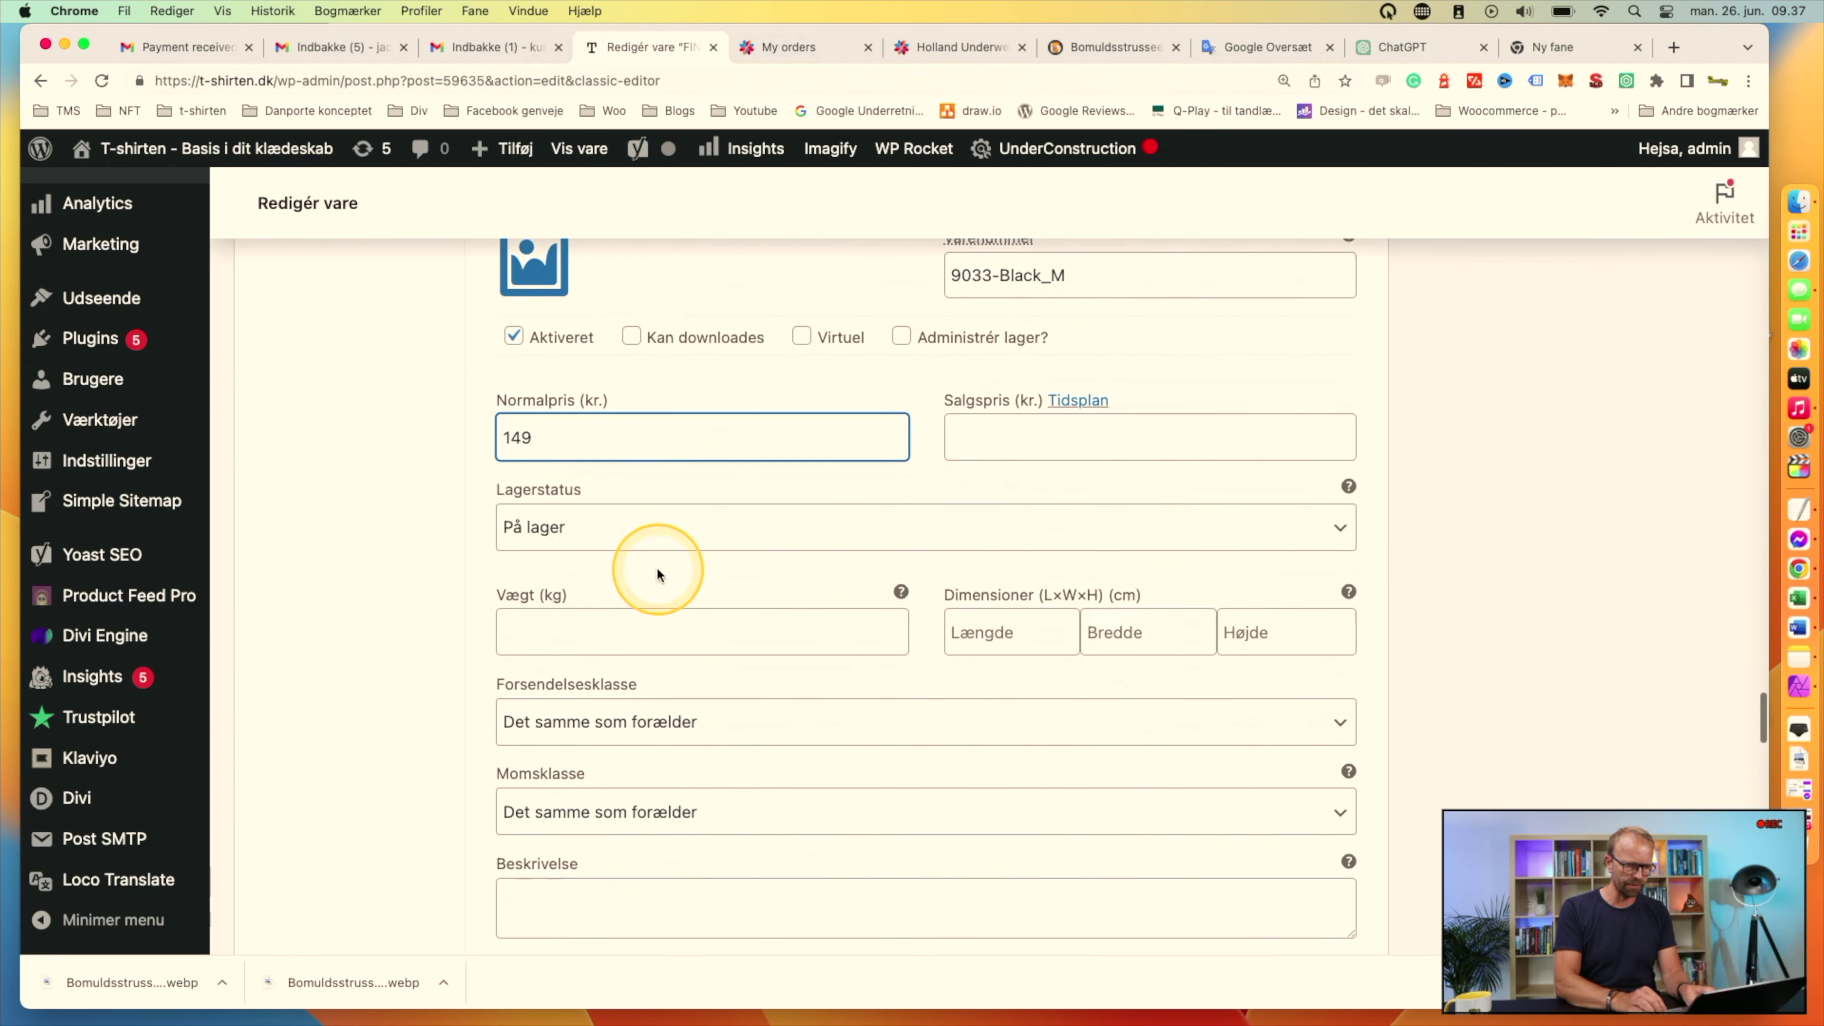
{"action": "left_click", "coordinate": [647, 616]}
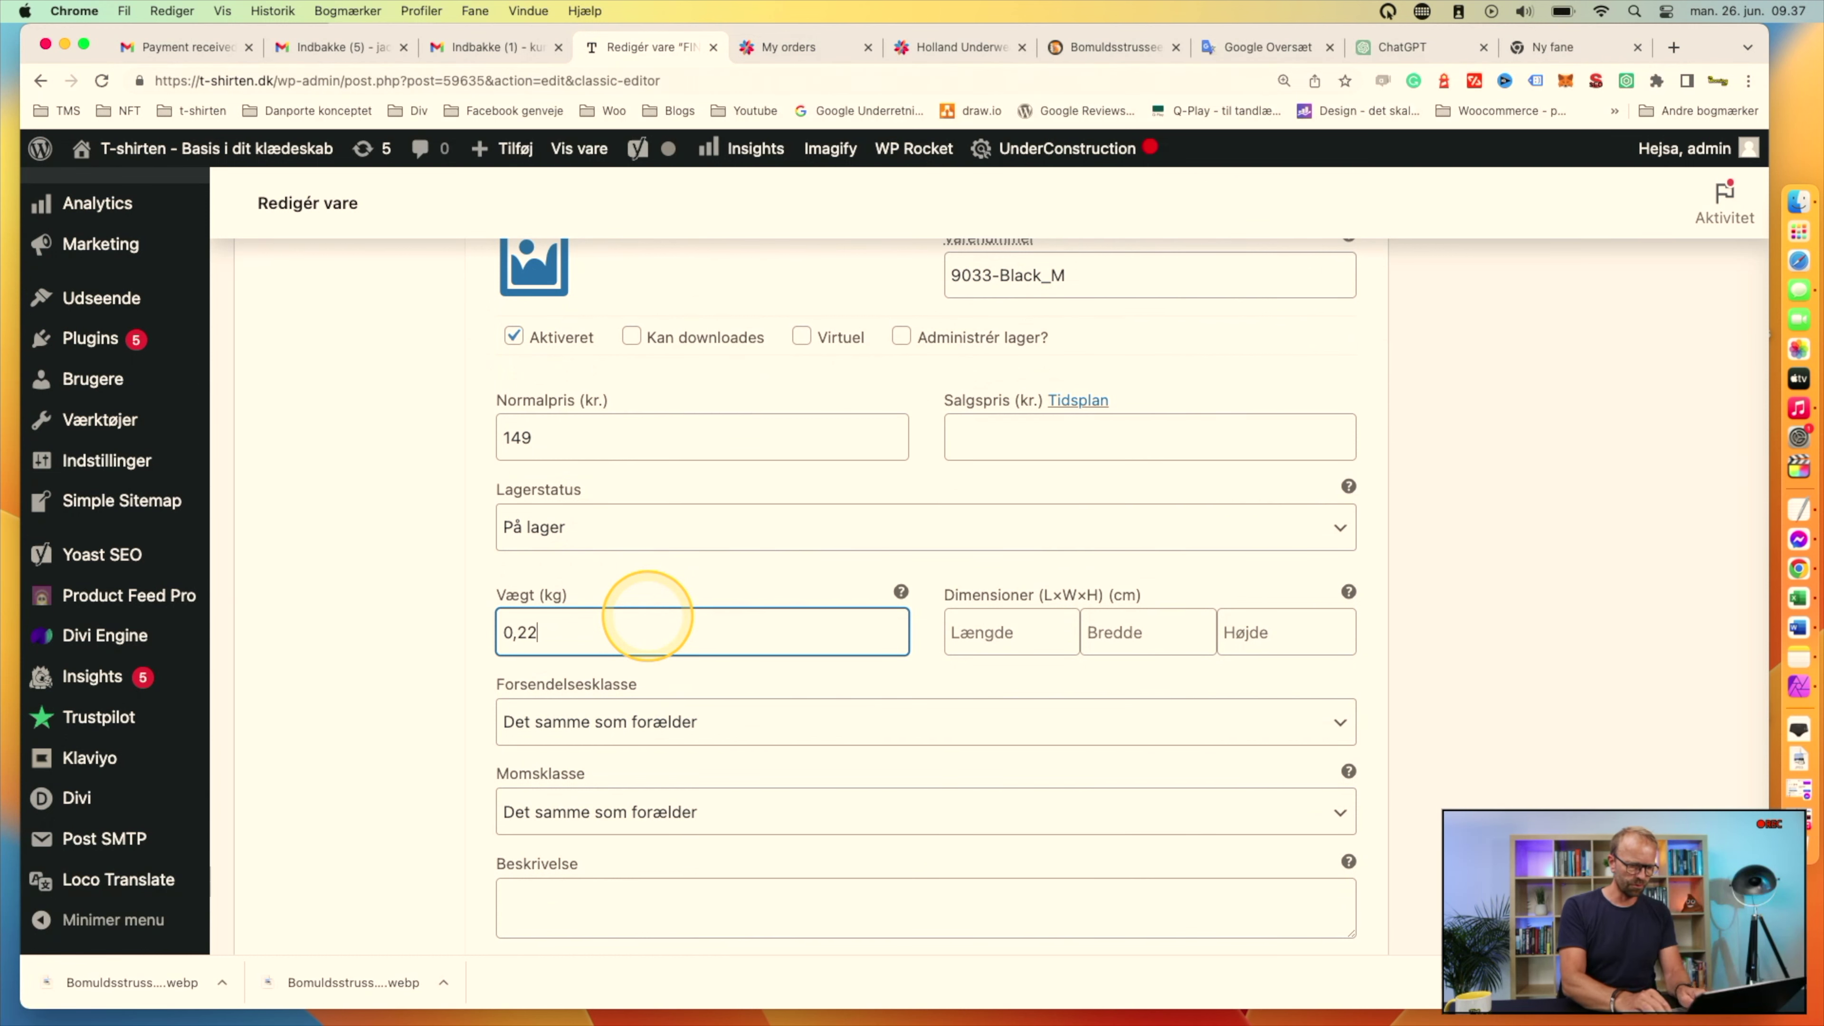
{"action": "scroll", "coordinate": [647, 616], "scroll_direction": "down", "scroll_amount": 15}
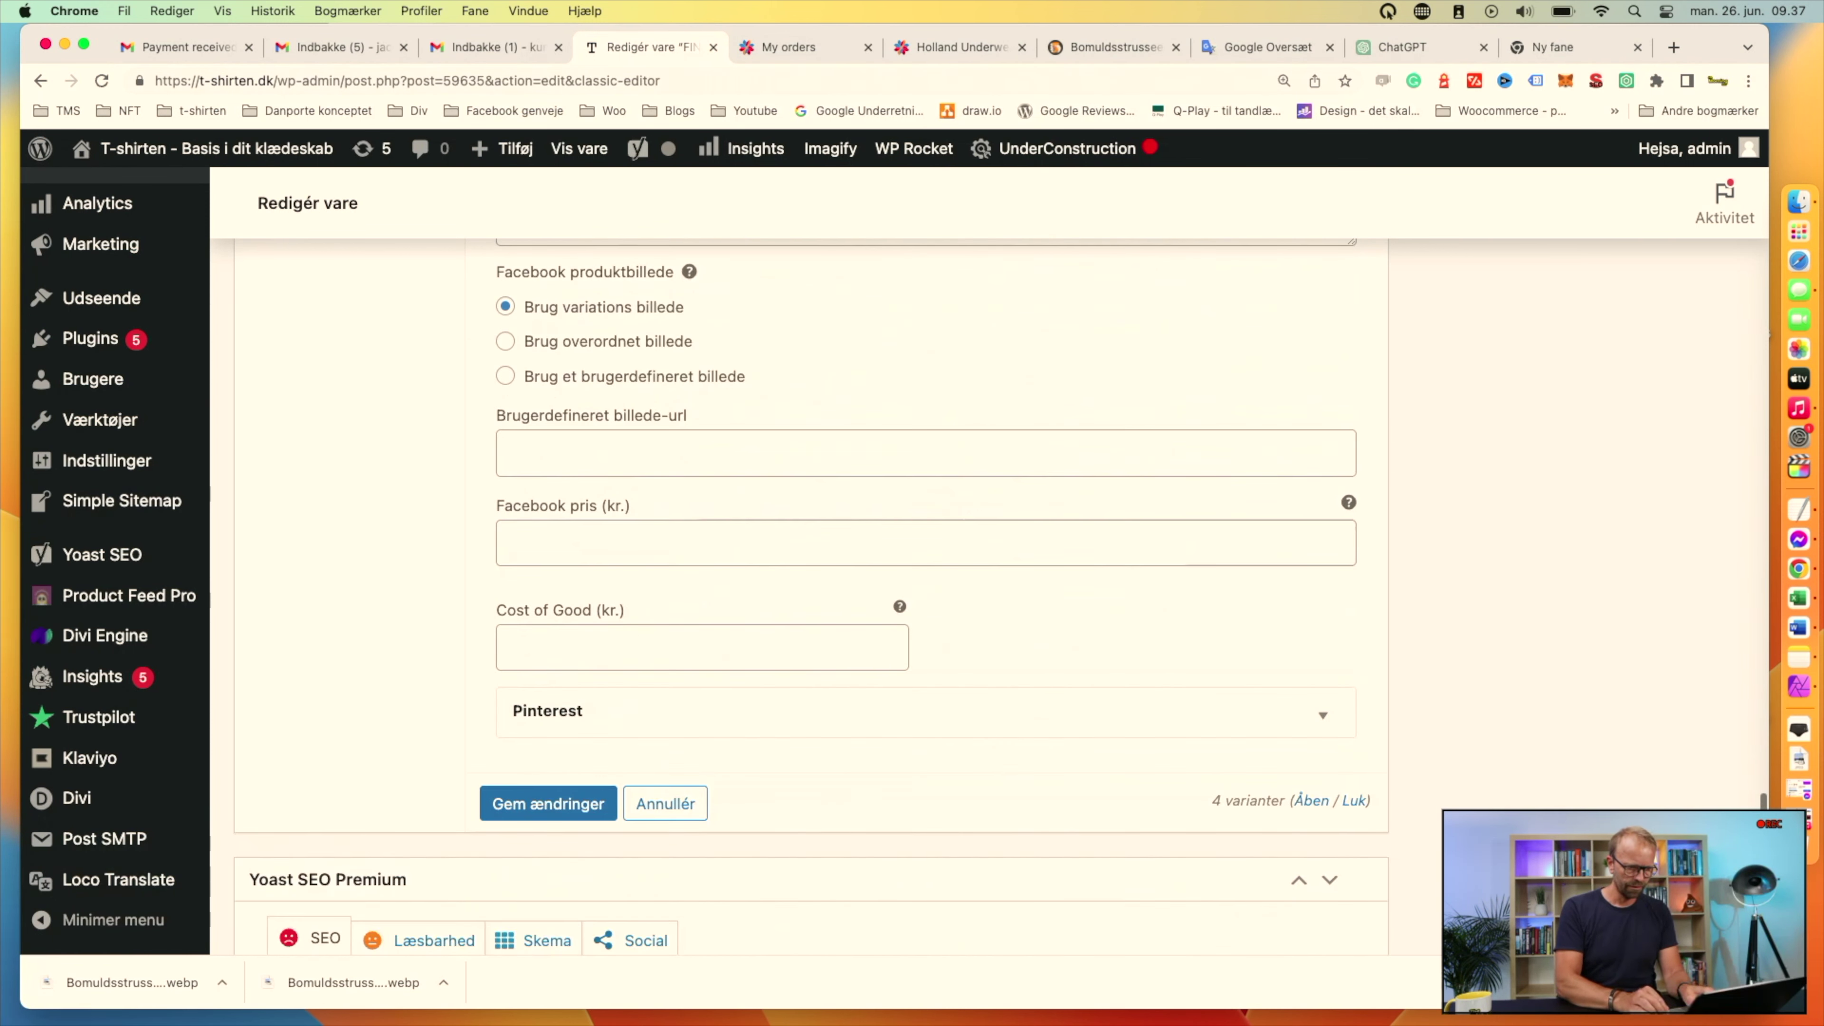
{"action": "left_click", "coordinate": [585, 648]}
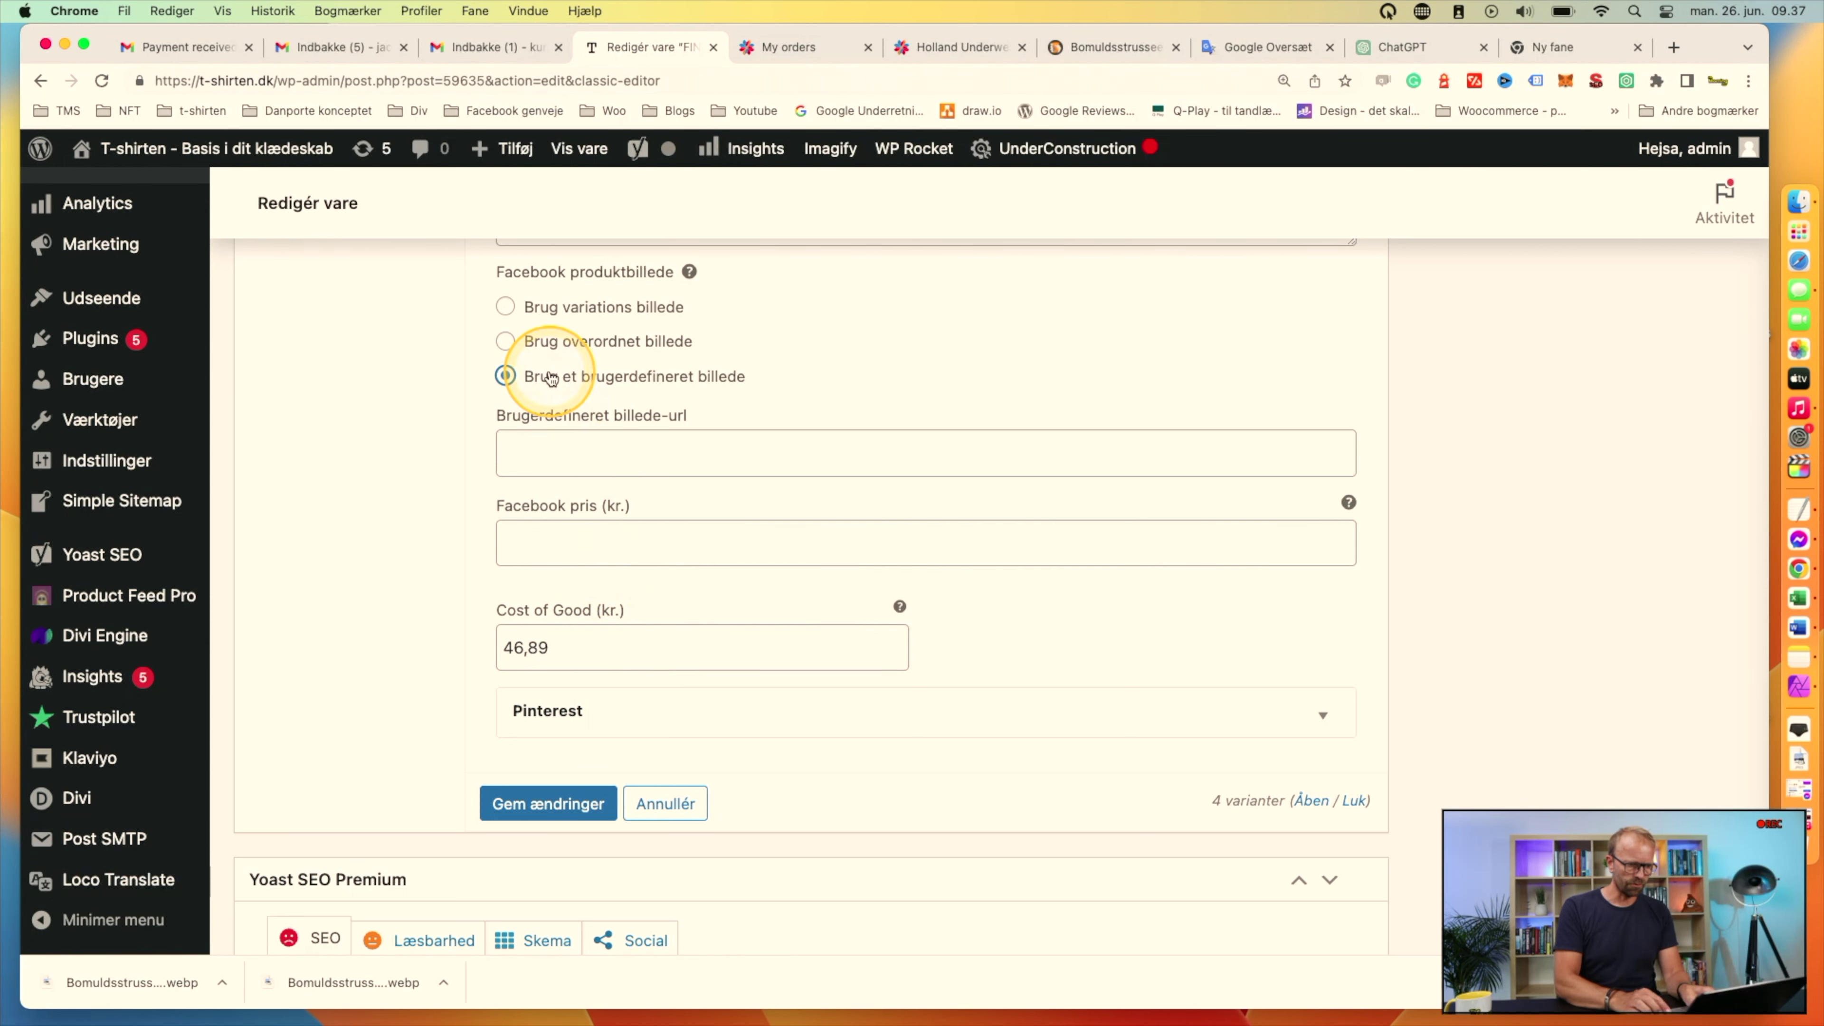
Check the Facebook image option of the preceding variation and set the M variation's Facebook product image to "Brug overordnet billede".
{"action": "scroll", "coordinate": [551, 377], "scroll_direction": "up", "scroll_amount": 20}
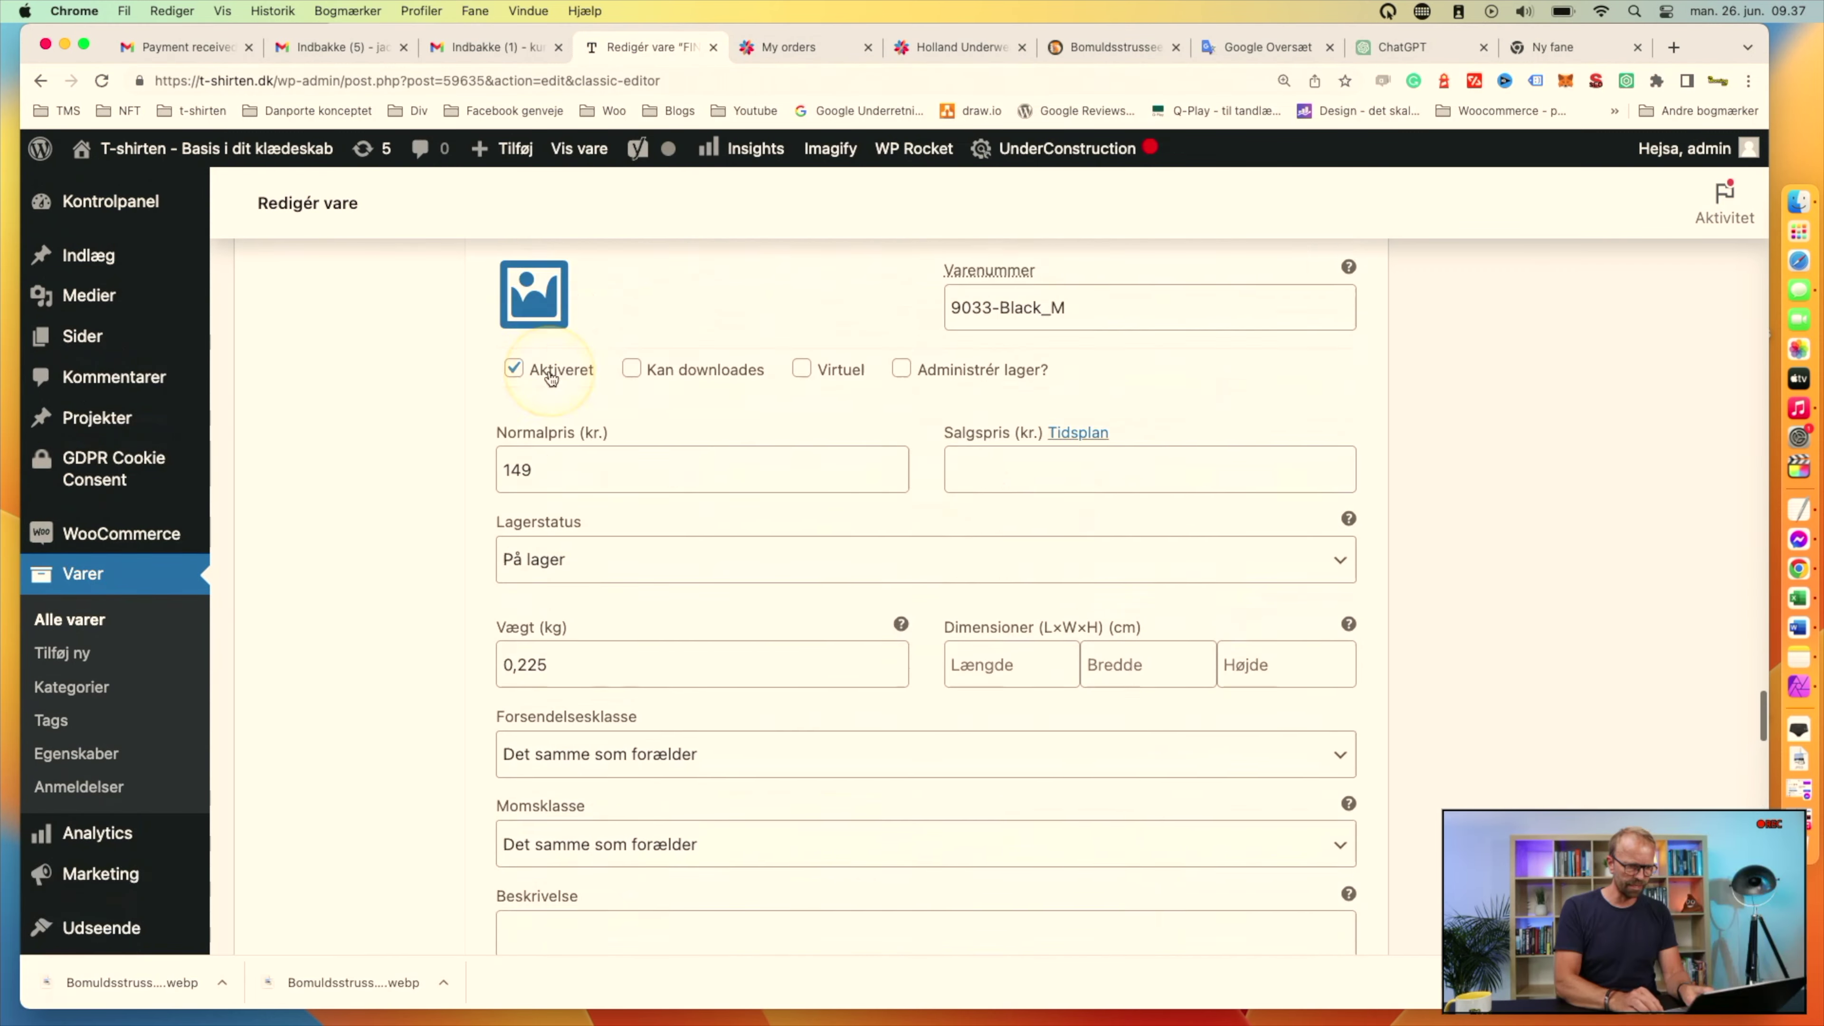
{"action": "scroll", "coordinate": [551, 377], "scroll_direction": "up", "scroll_amount": 15}
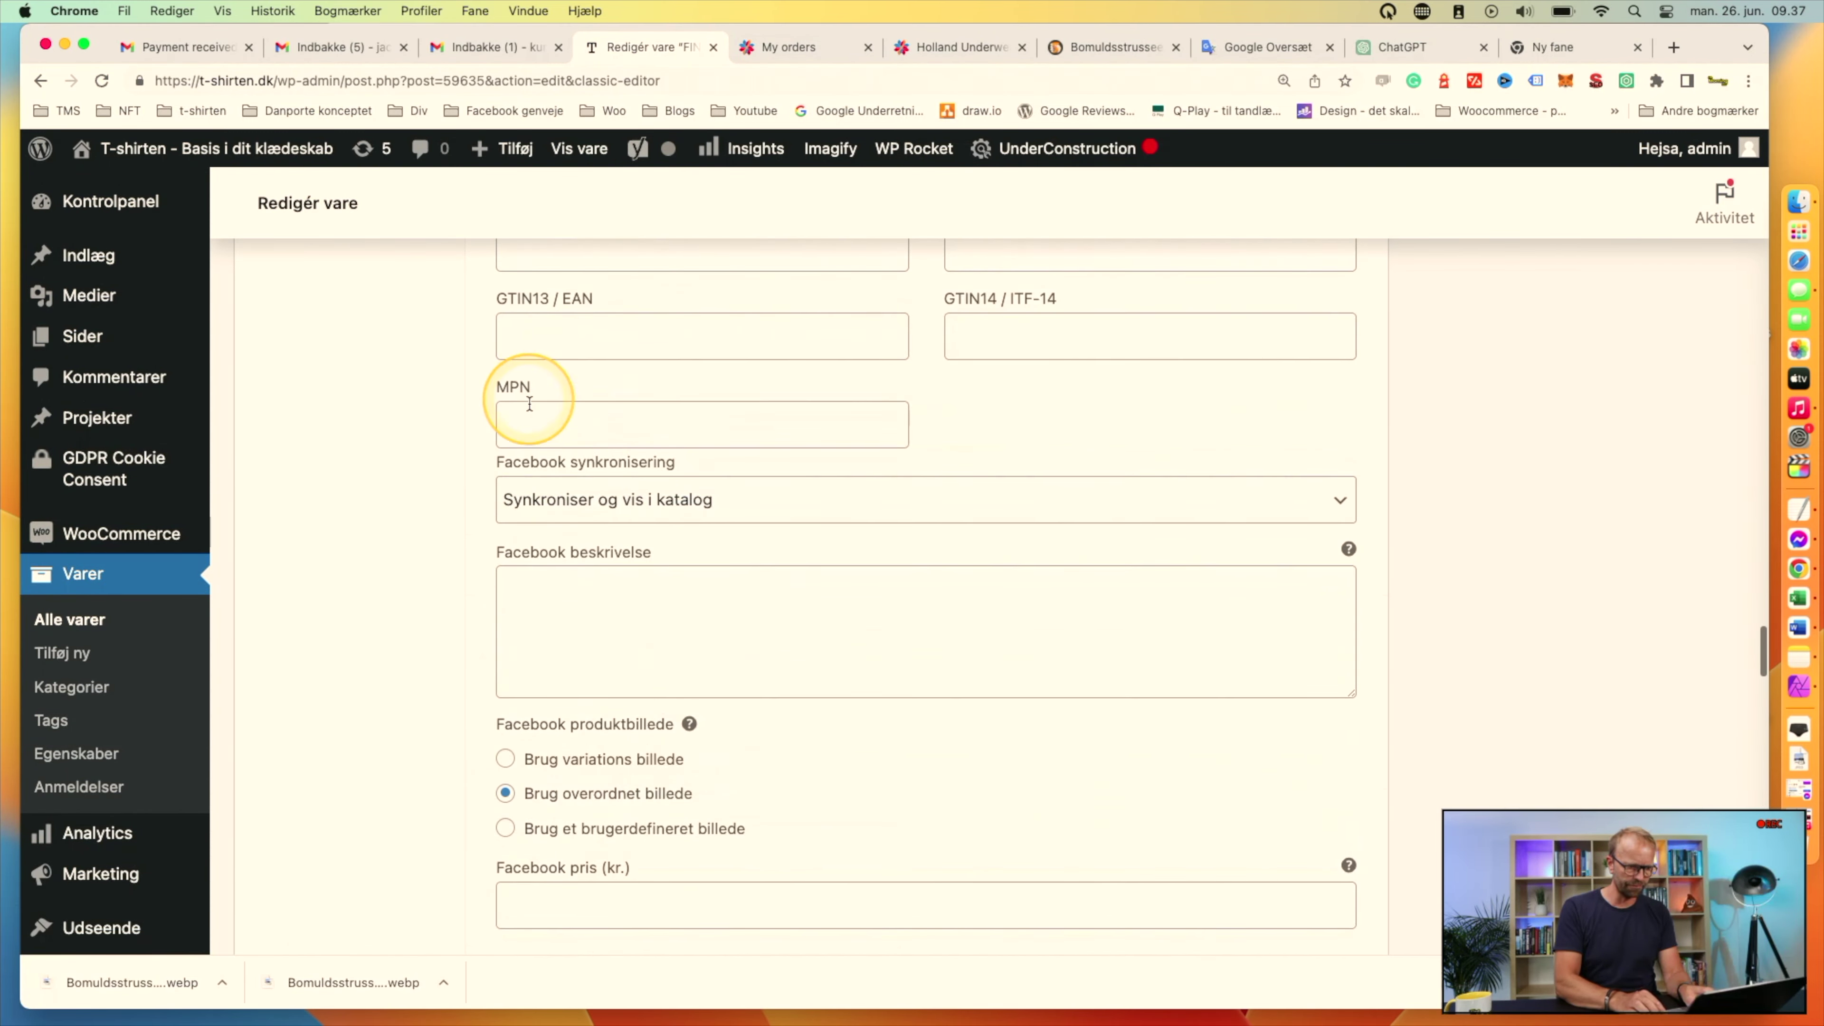
{"action": "scroll", "coordinate": [550, 803], "scroll_direction": "down", "scroll_amount": 20}
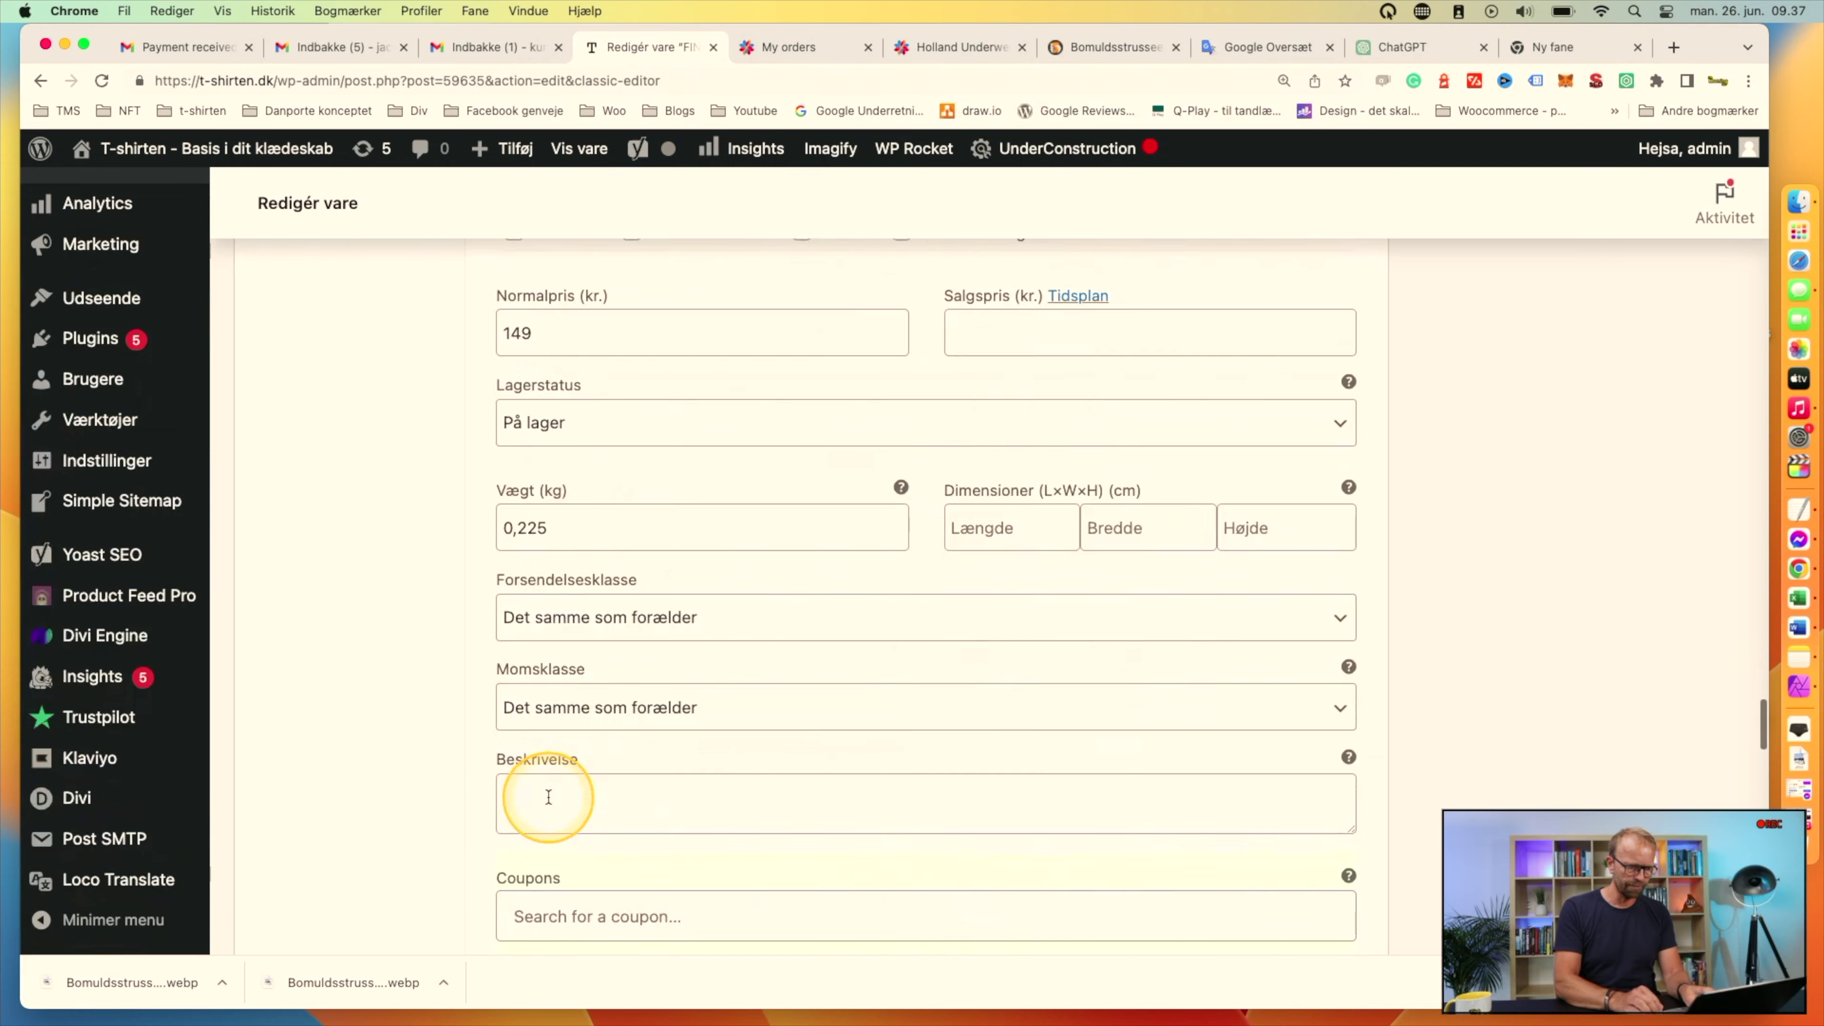
{"action": "scroll", "coordinate": [550, 803], "scroll_direction": "up", "scroll_amount": 5}
{"action": "scroll", "coordinate": [551, 803], "scroll_direction": "up", "scroll_amount": 3}
{"action": "left_click", "coordinate": [507, 604]}
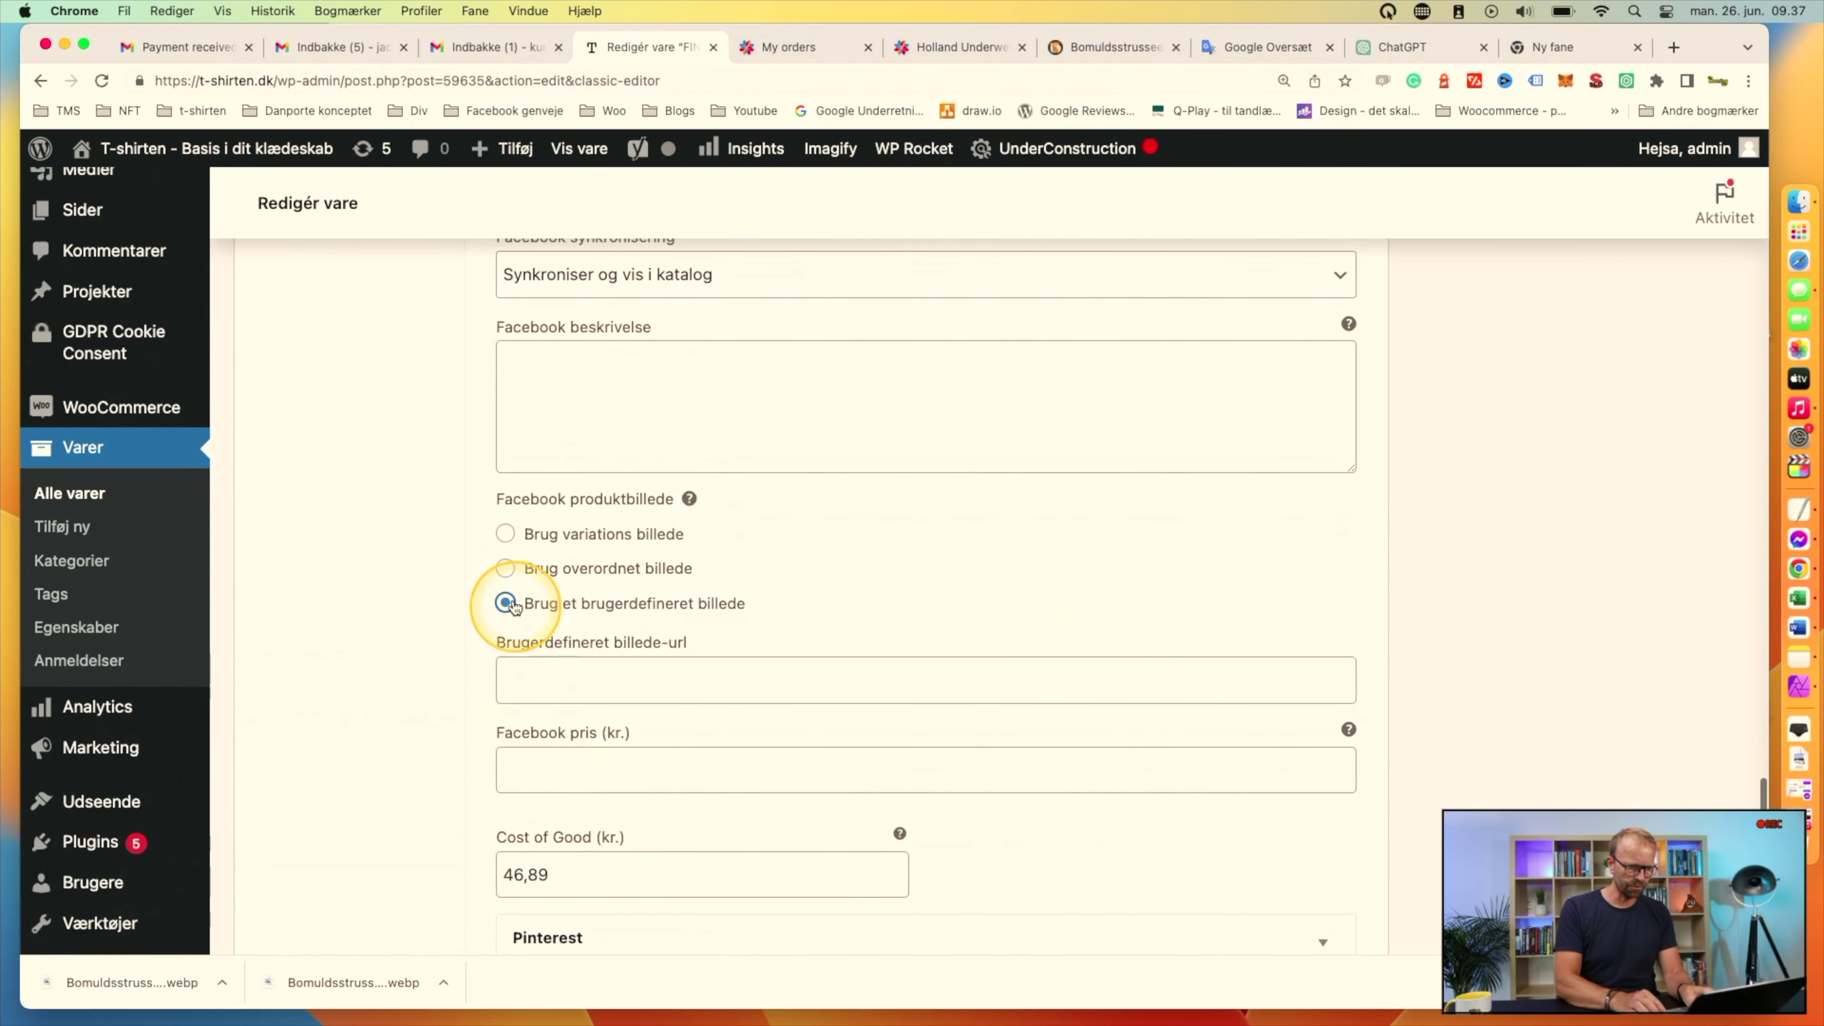
{"action": "left_click", "coordinate": [506, 568]}
Set the XL variation's Facebook product image to "Brug overordnet billede" and check its other fields.
{"action": "scroll", "coordinate": [627, 572], "scroll_direction": "up", "scroll_amount": 5}
{"action": "scroll", "coordinate": [628, 572], "scroll_direction": "down", "scroll_amount": 15}
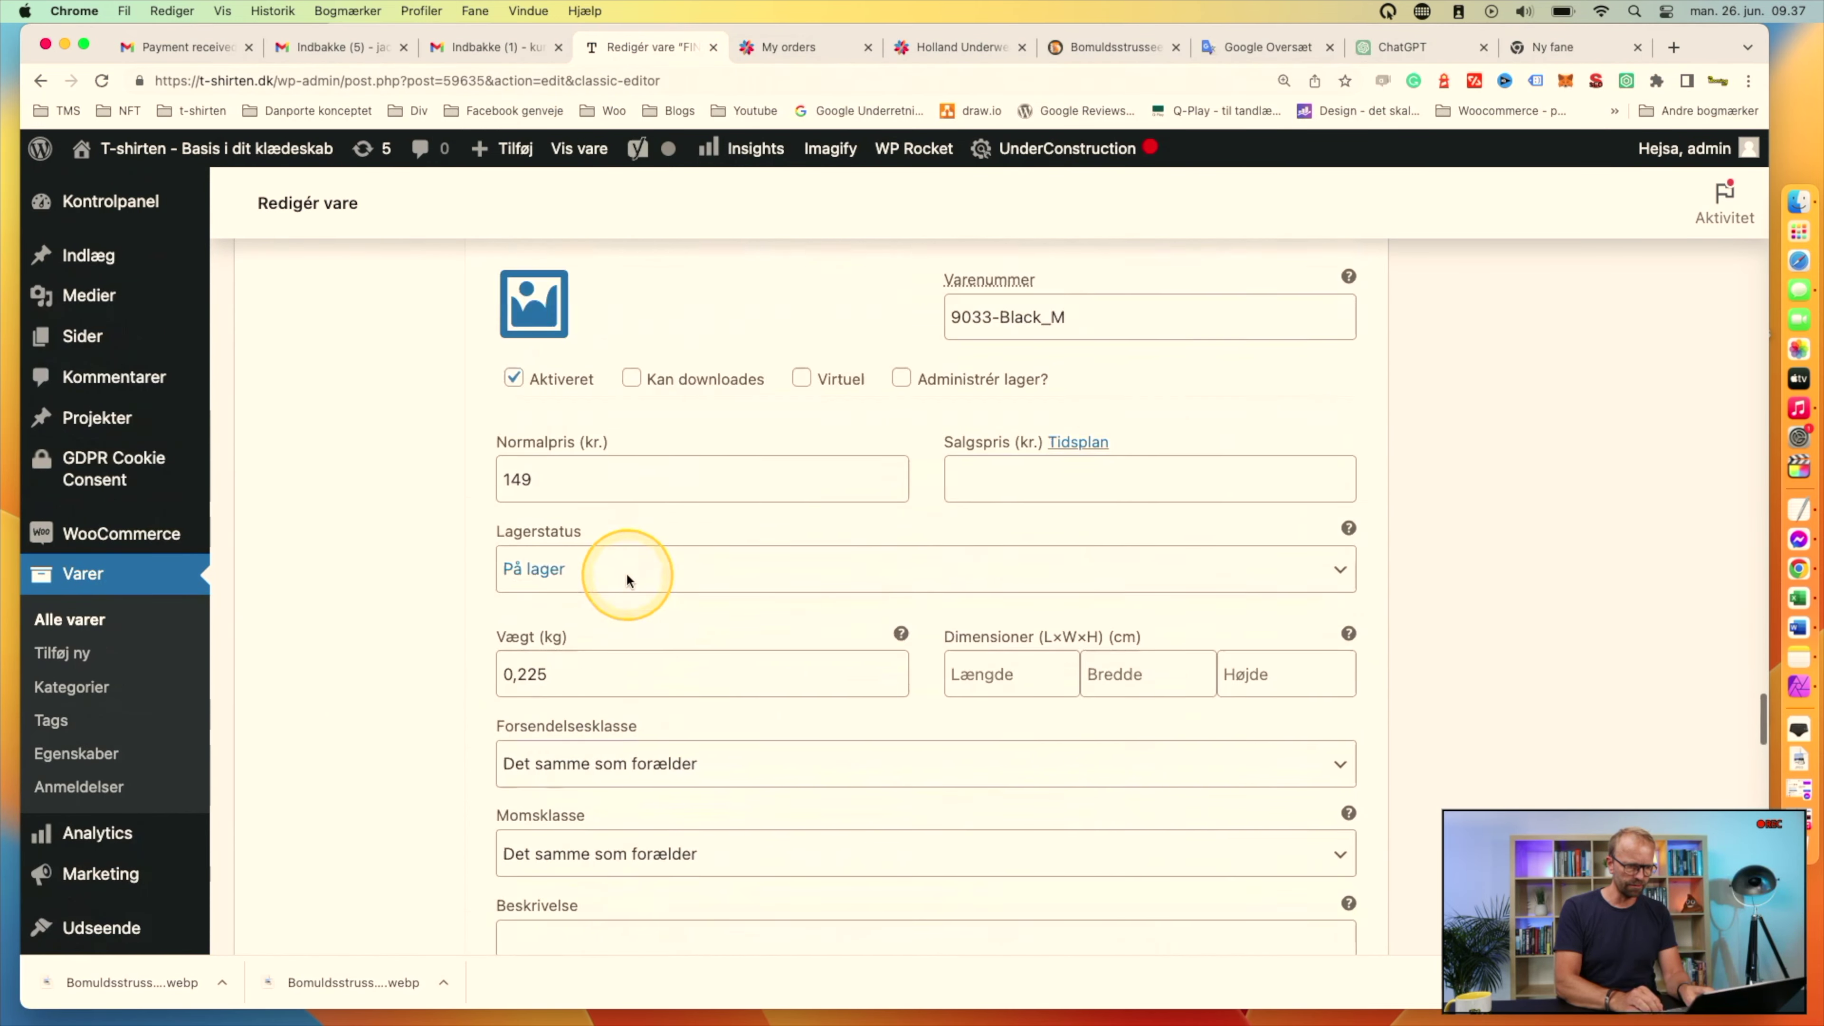
{"action": "scroll", "coordinate": [627, 572], "scroll_direction": "up", "scroll_amount": 8}
{"action": "scroll", "coordinate": [627, 575], "scroll_direction": "up", "scroll_amount": 15}
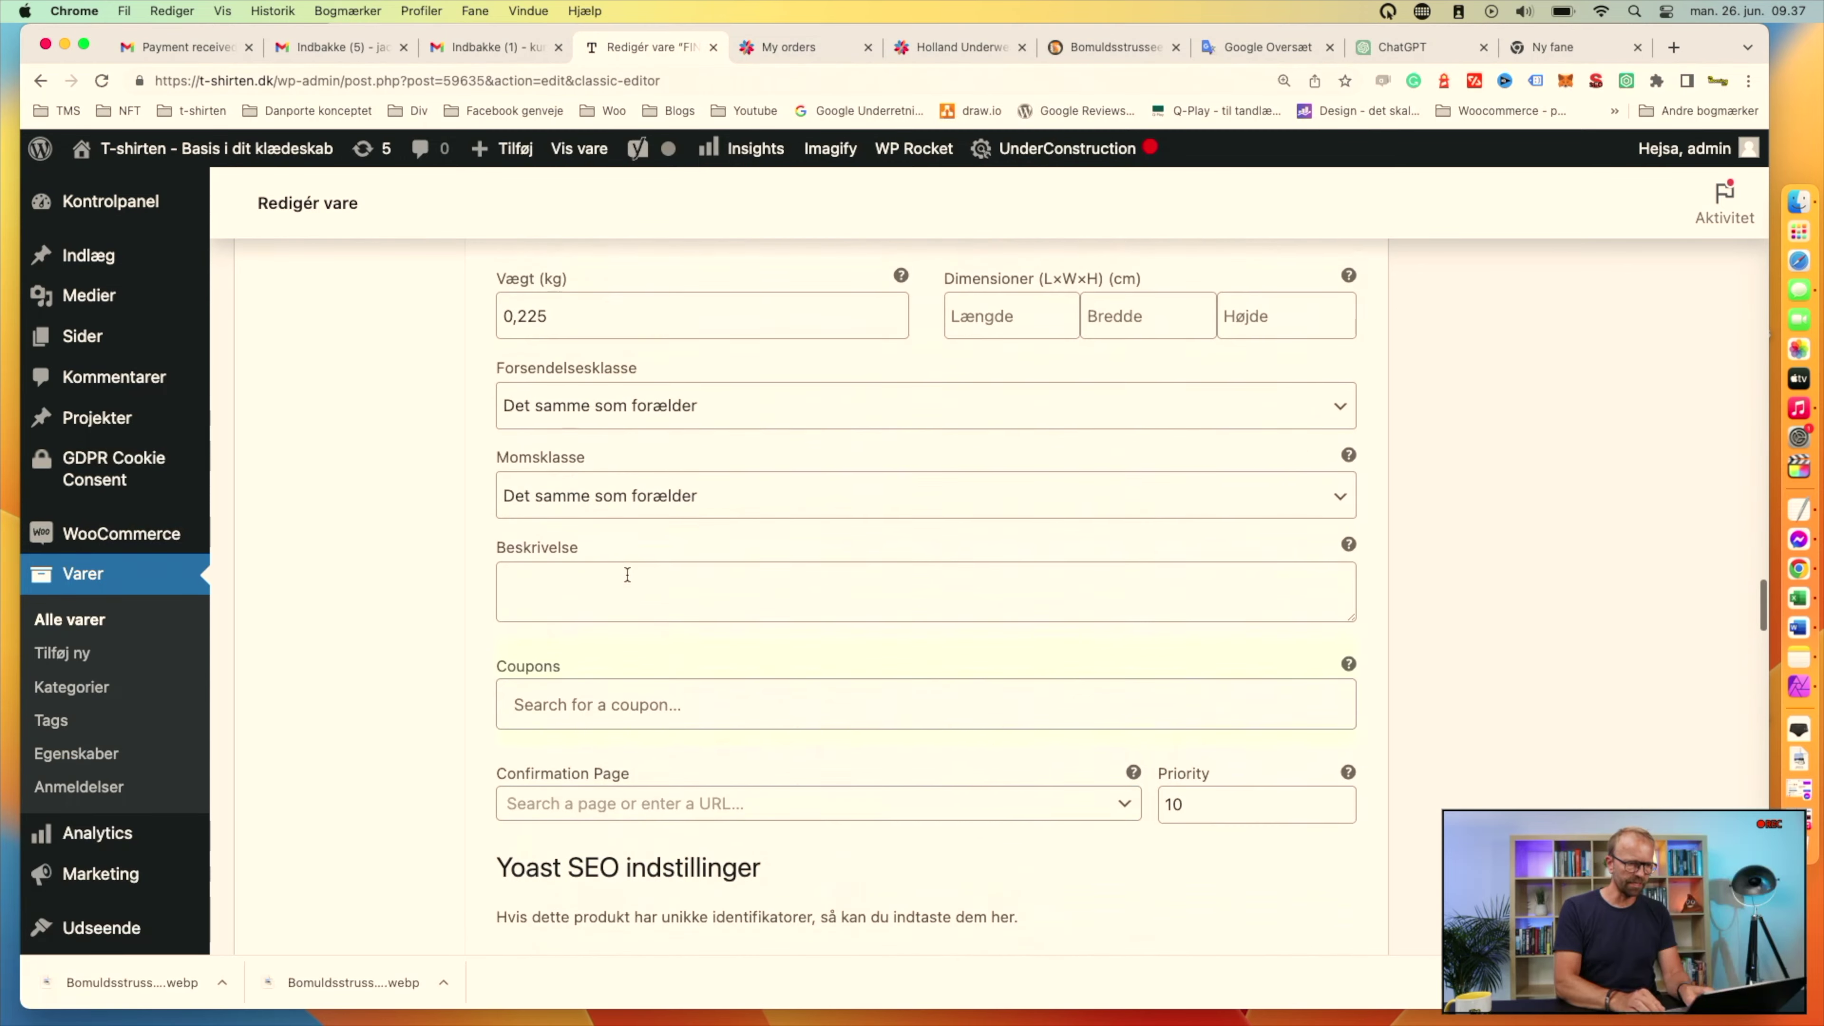
{"action": "scroll", "coordinate": [626, 572], "scroll_direction": "up", "scroll_amount": 12}
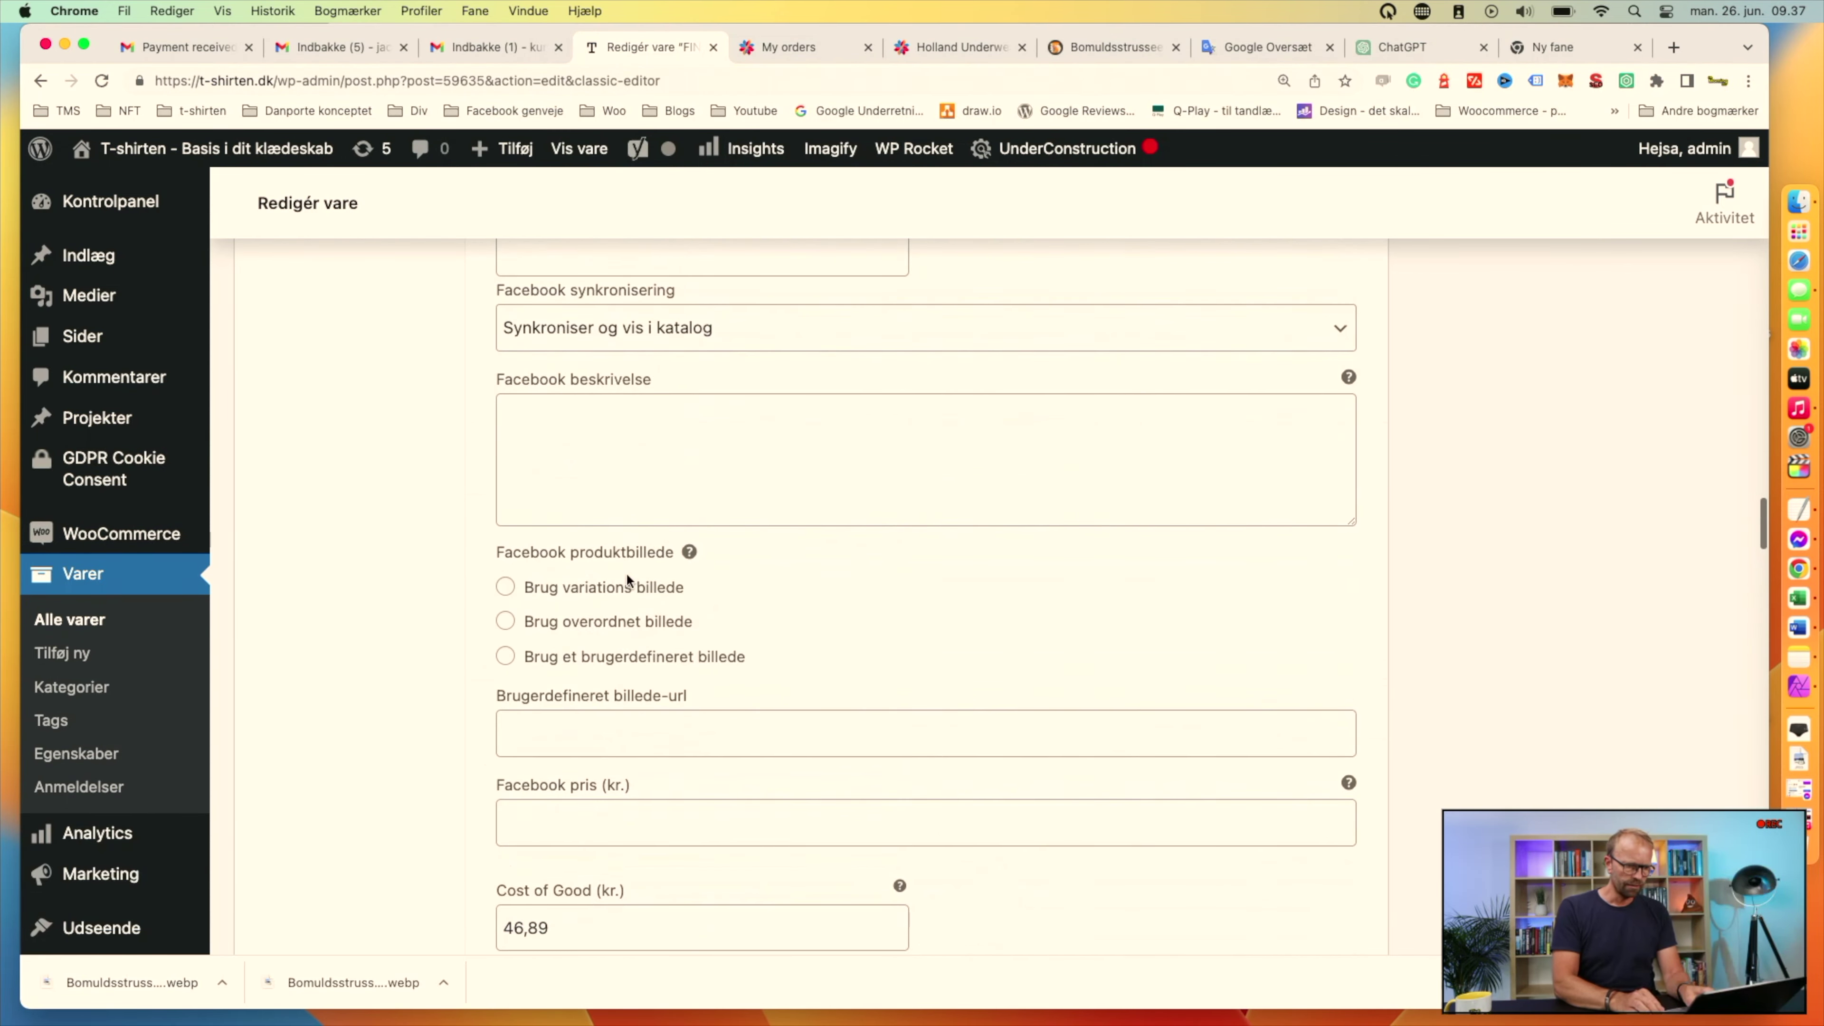
{"action": "left_click", "coordinate": [487, 623]}
{"action": "left_click", "coordinate": [603, 622]}
{"action": "scroll", "coordinate": [603, 624], "scroll_direction": "up", "scroll_amount": 8}
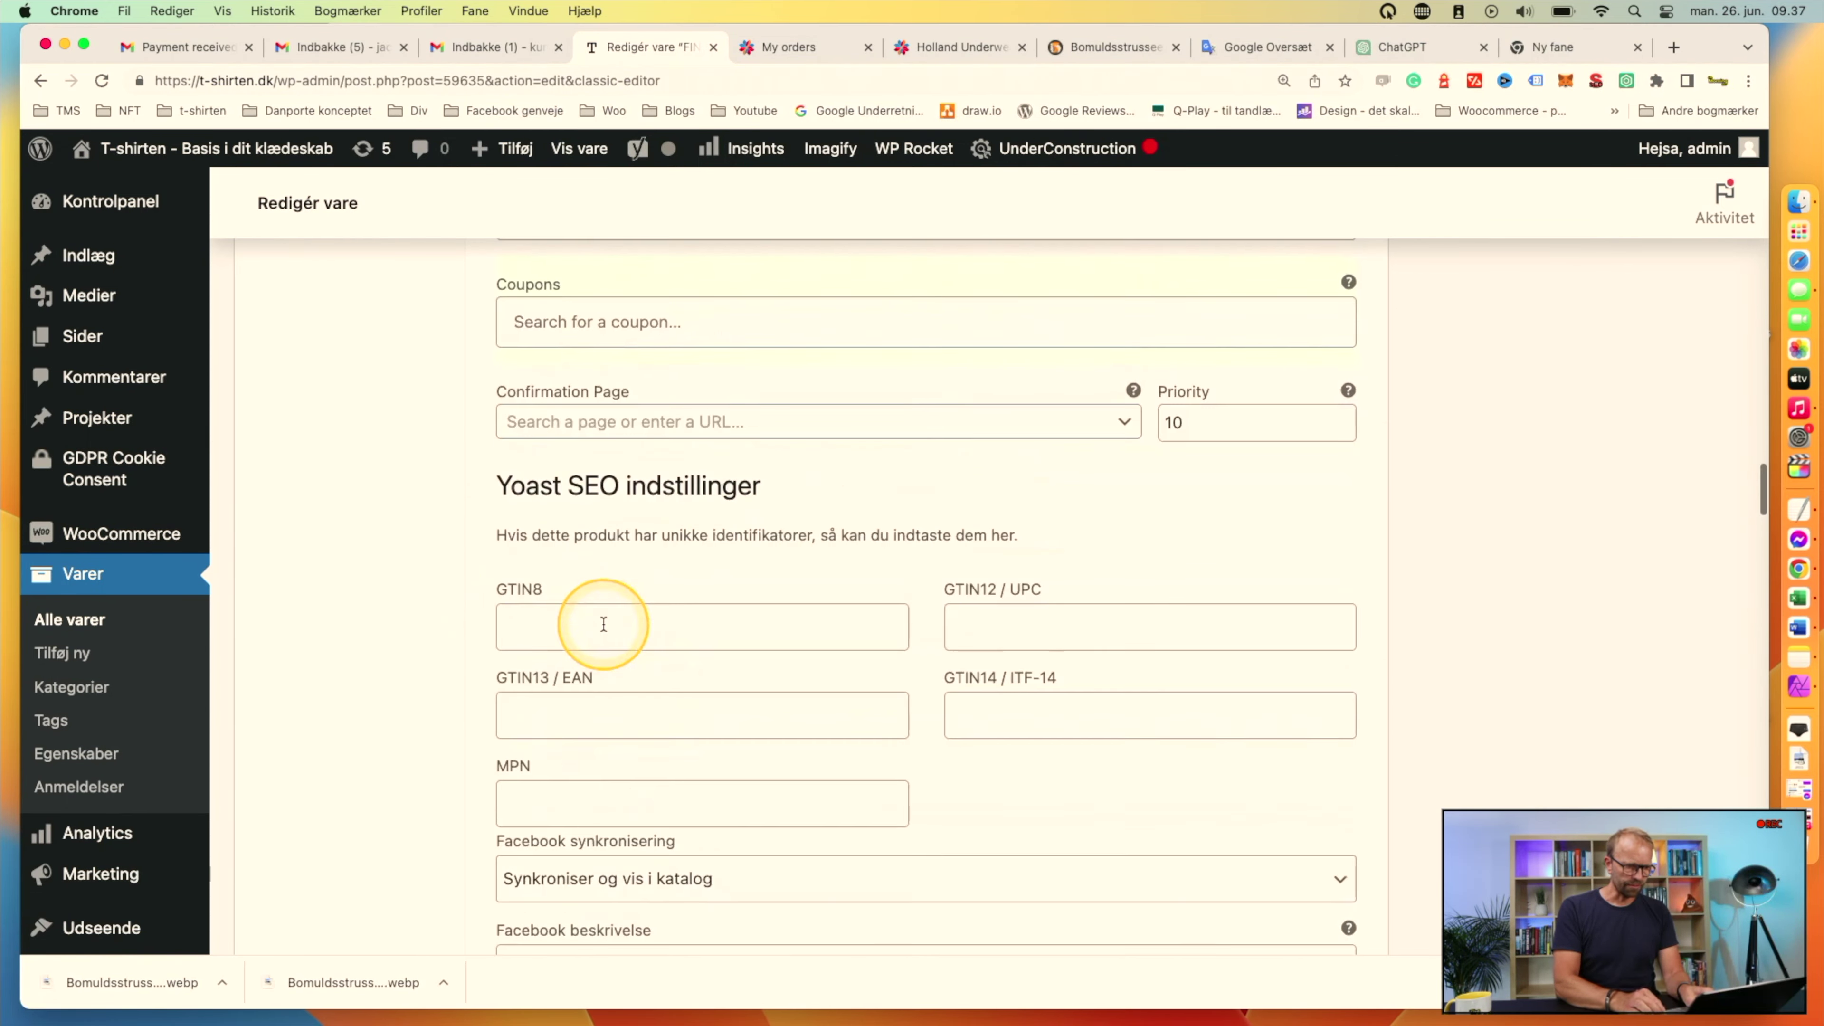
{"action": "scroll", "coordinate": [604, 625], "scroll_direction": "up", "scroll_amount": 10}
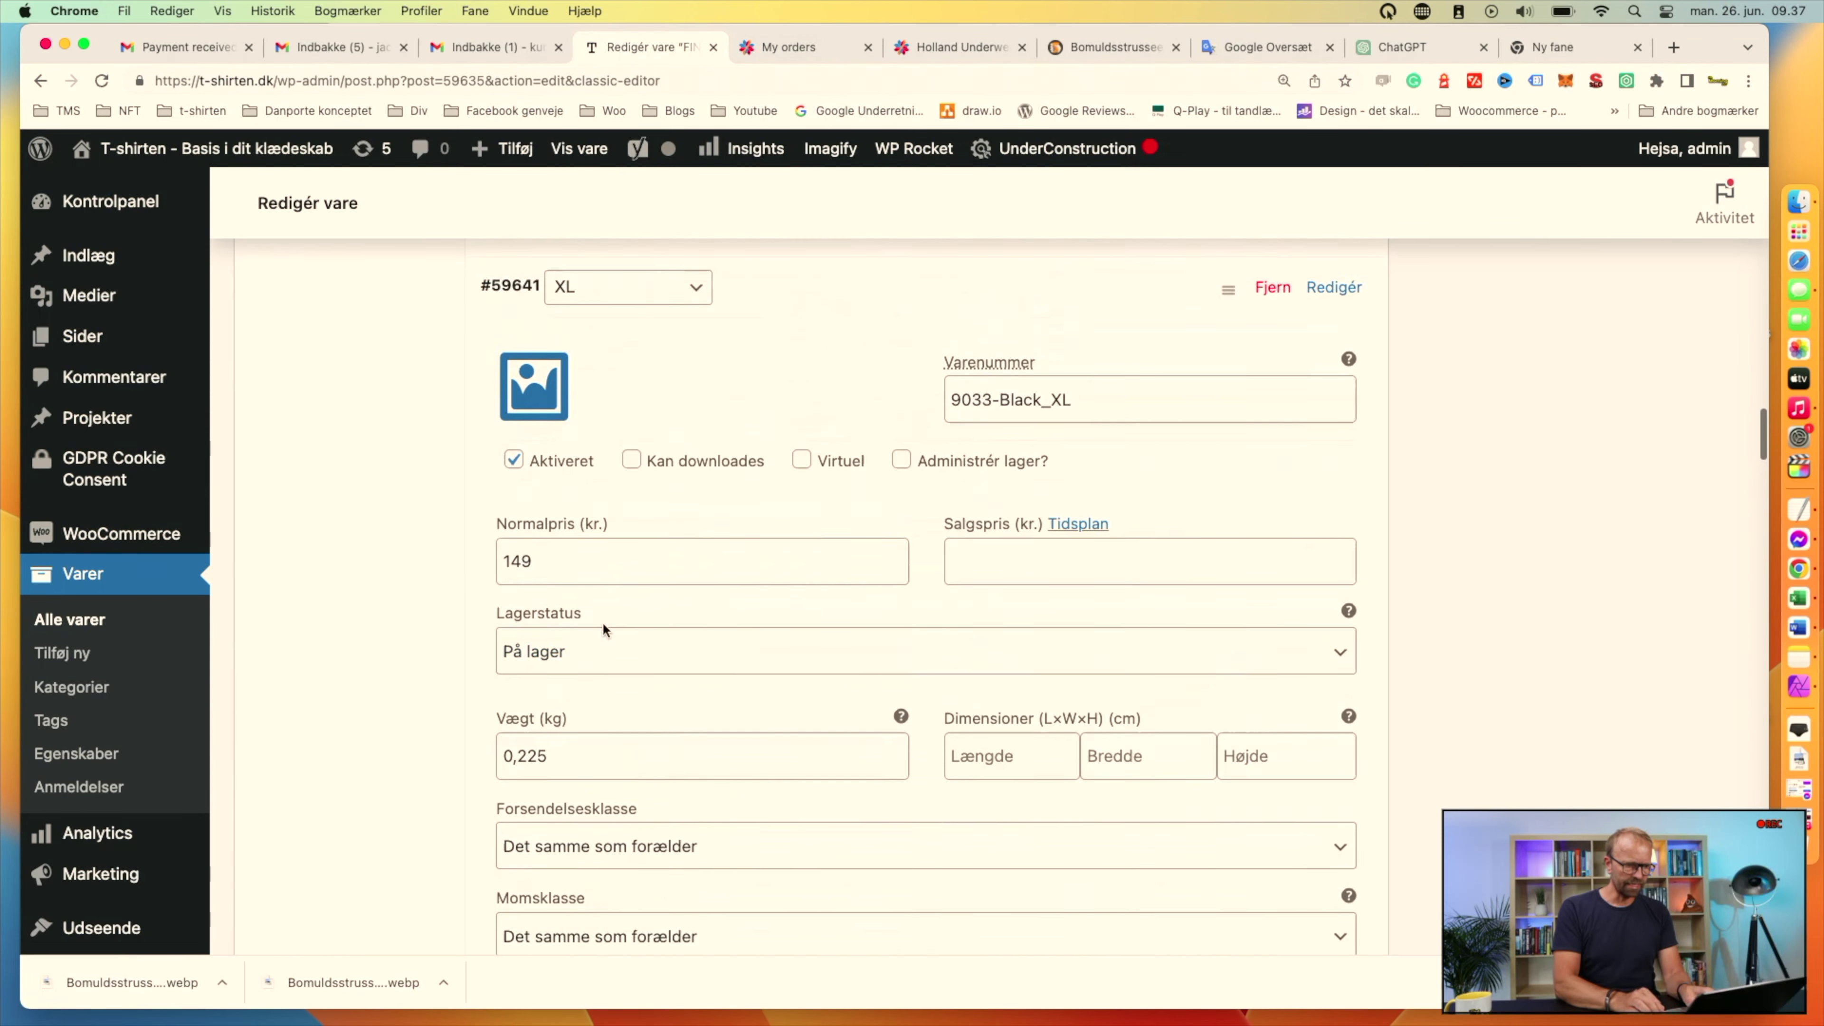
Set the 2XL variation's Facebook product image to "Brug overordnet billede".
{"action": "scroll", "coordinate": [602, 621], "scroll_direction": "up", "scroll_amount": 6}
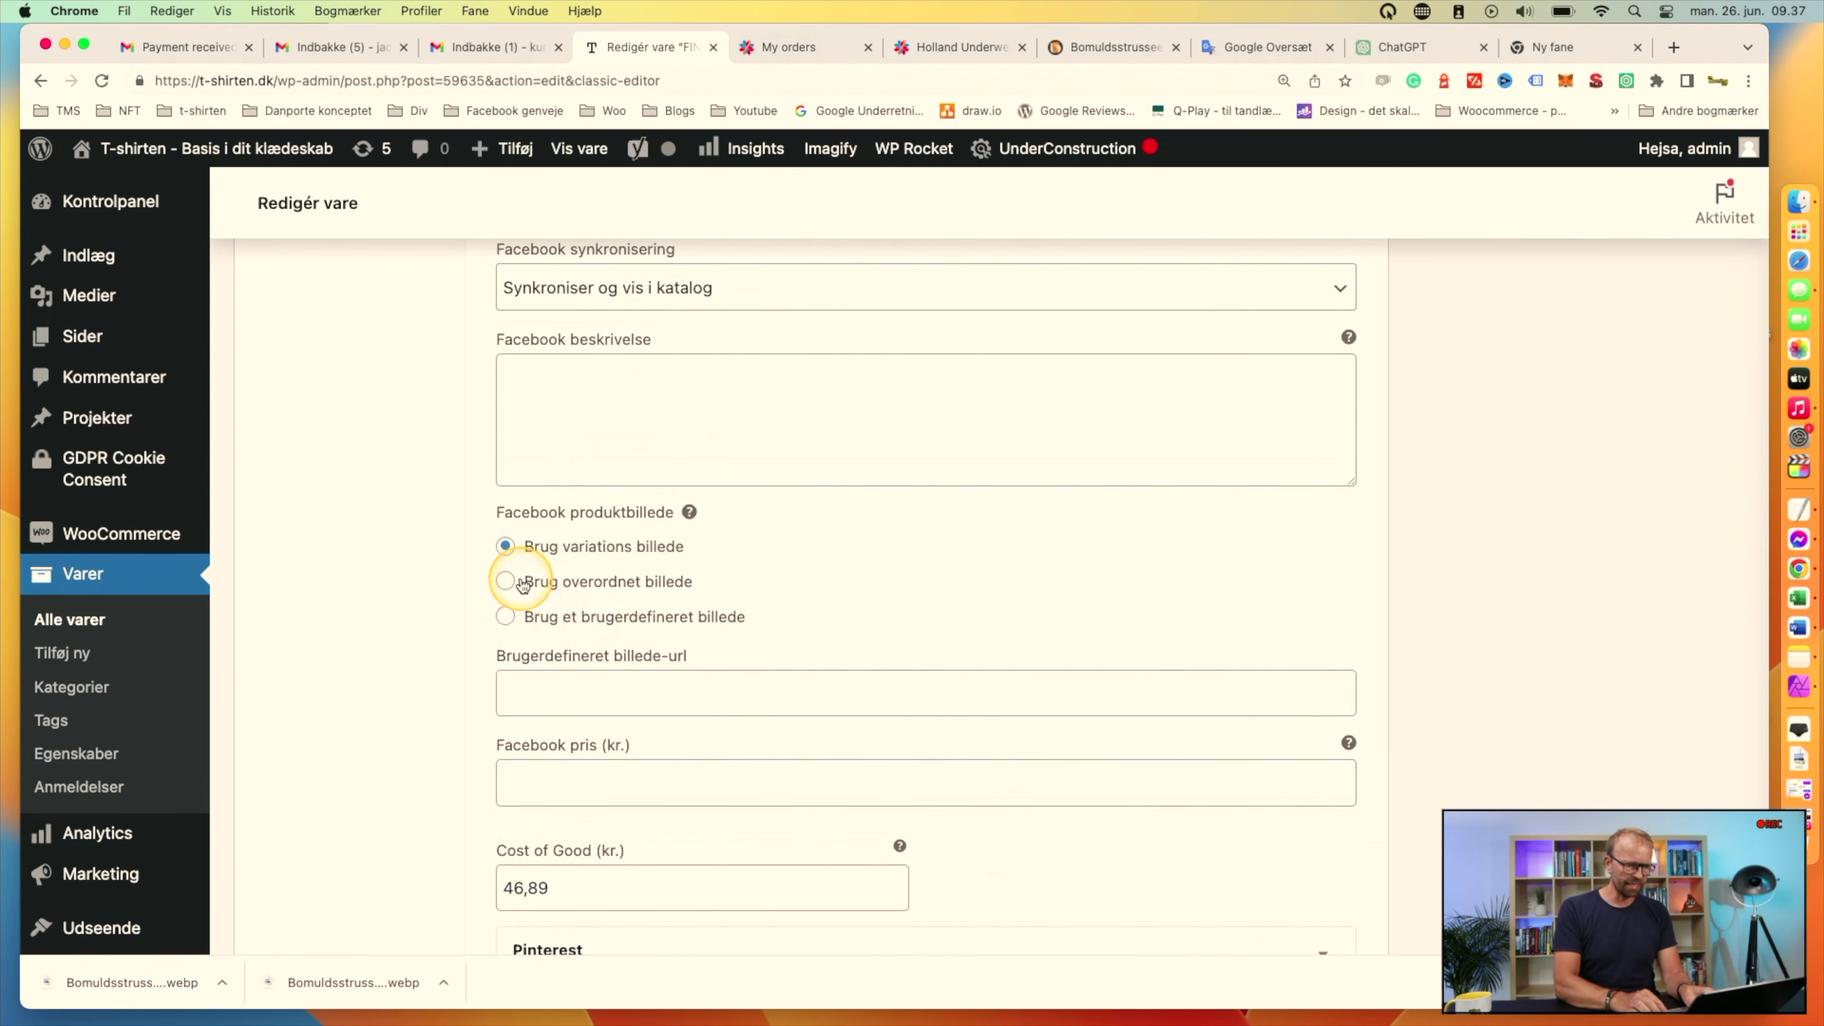
{"action": "left_click", "coordinate": [523, 583]}
{"action": "scroll", "coordinate": [598, 586], "scroll_direction": "up", "scroll_amount": 10}
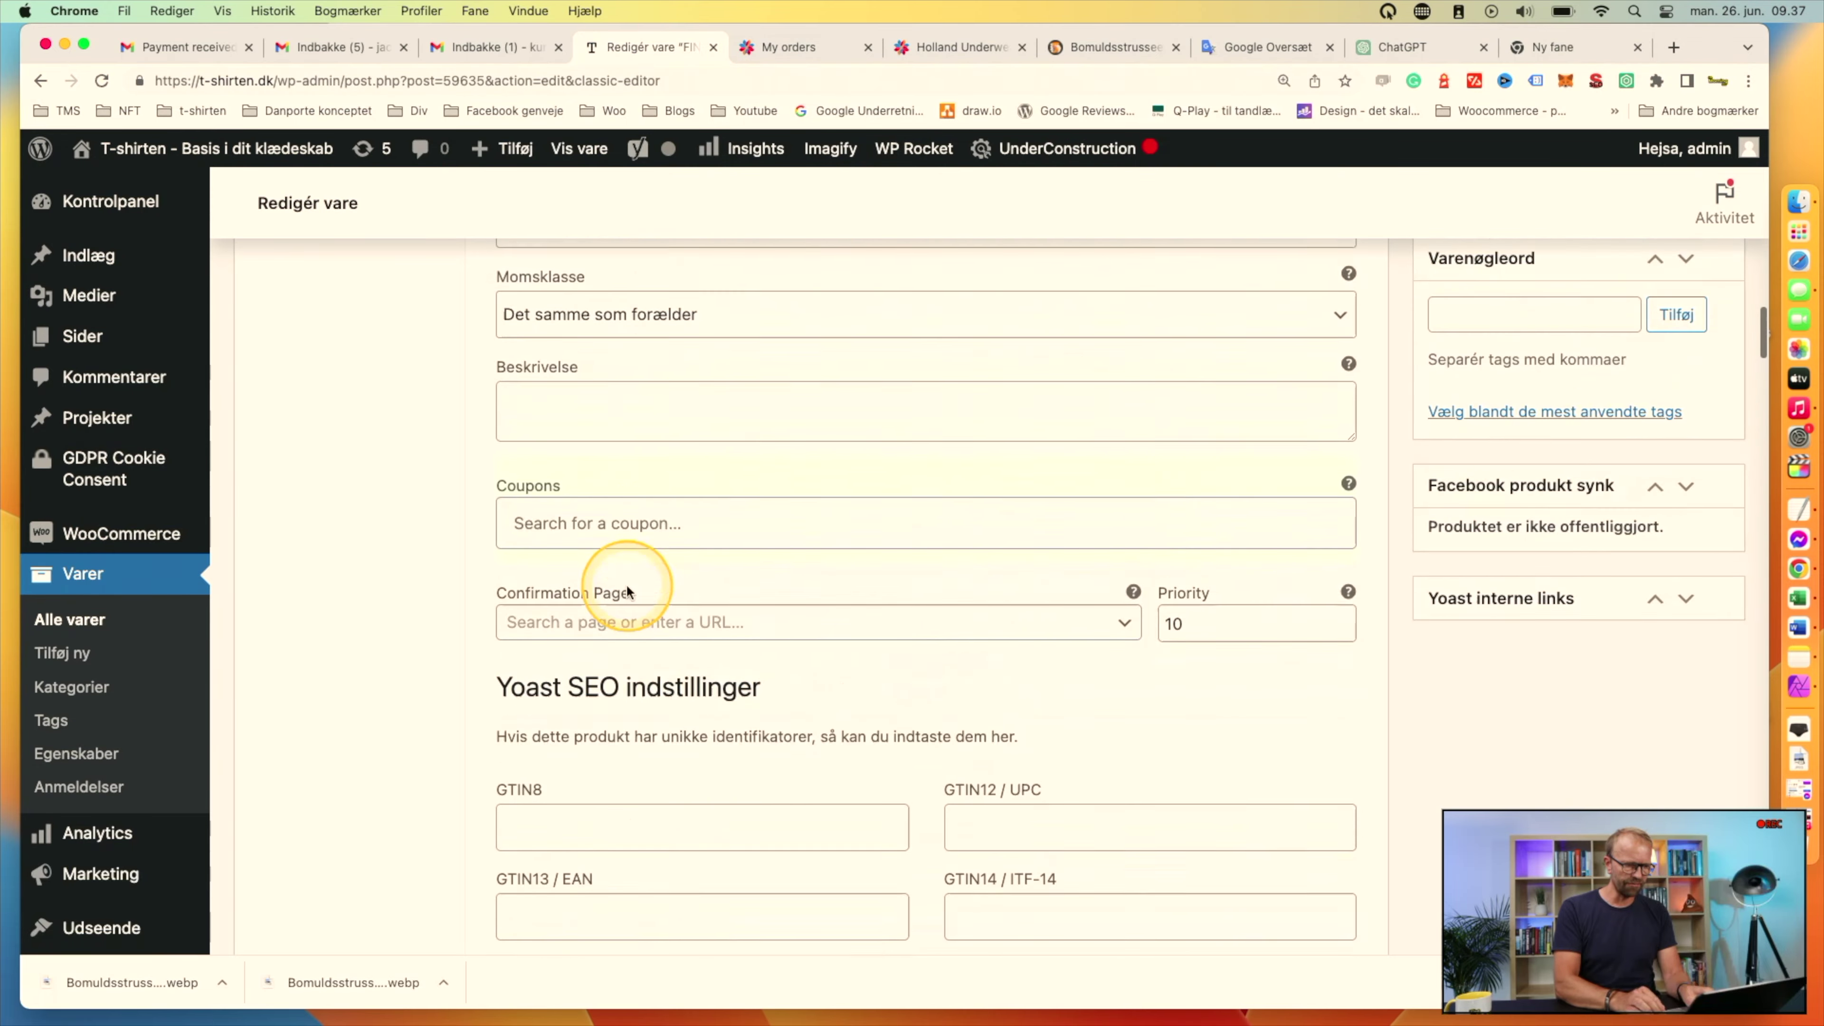
Review the SKU, price, weight, Facebook image and Cost of Good fields across the expanded size variations.
{"action": "scroll", "coordinate": [626, 584], "scroll_direction": "down", "scroll_amount": 10}
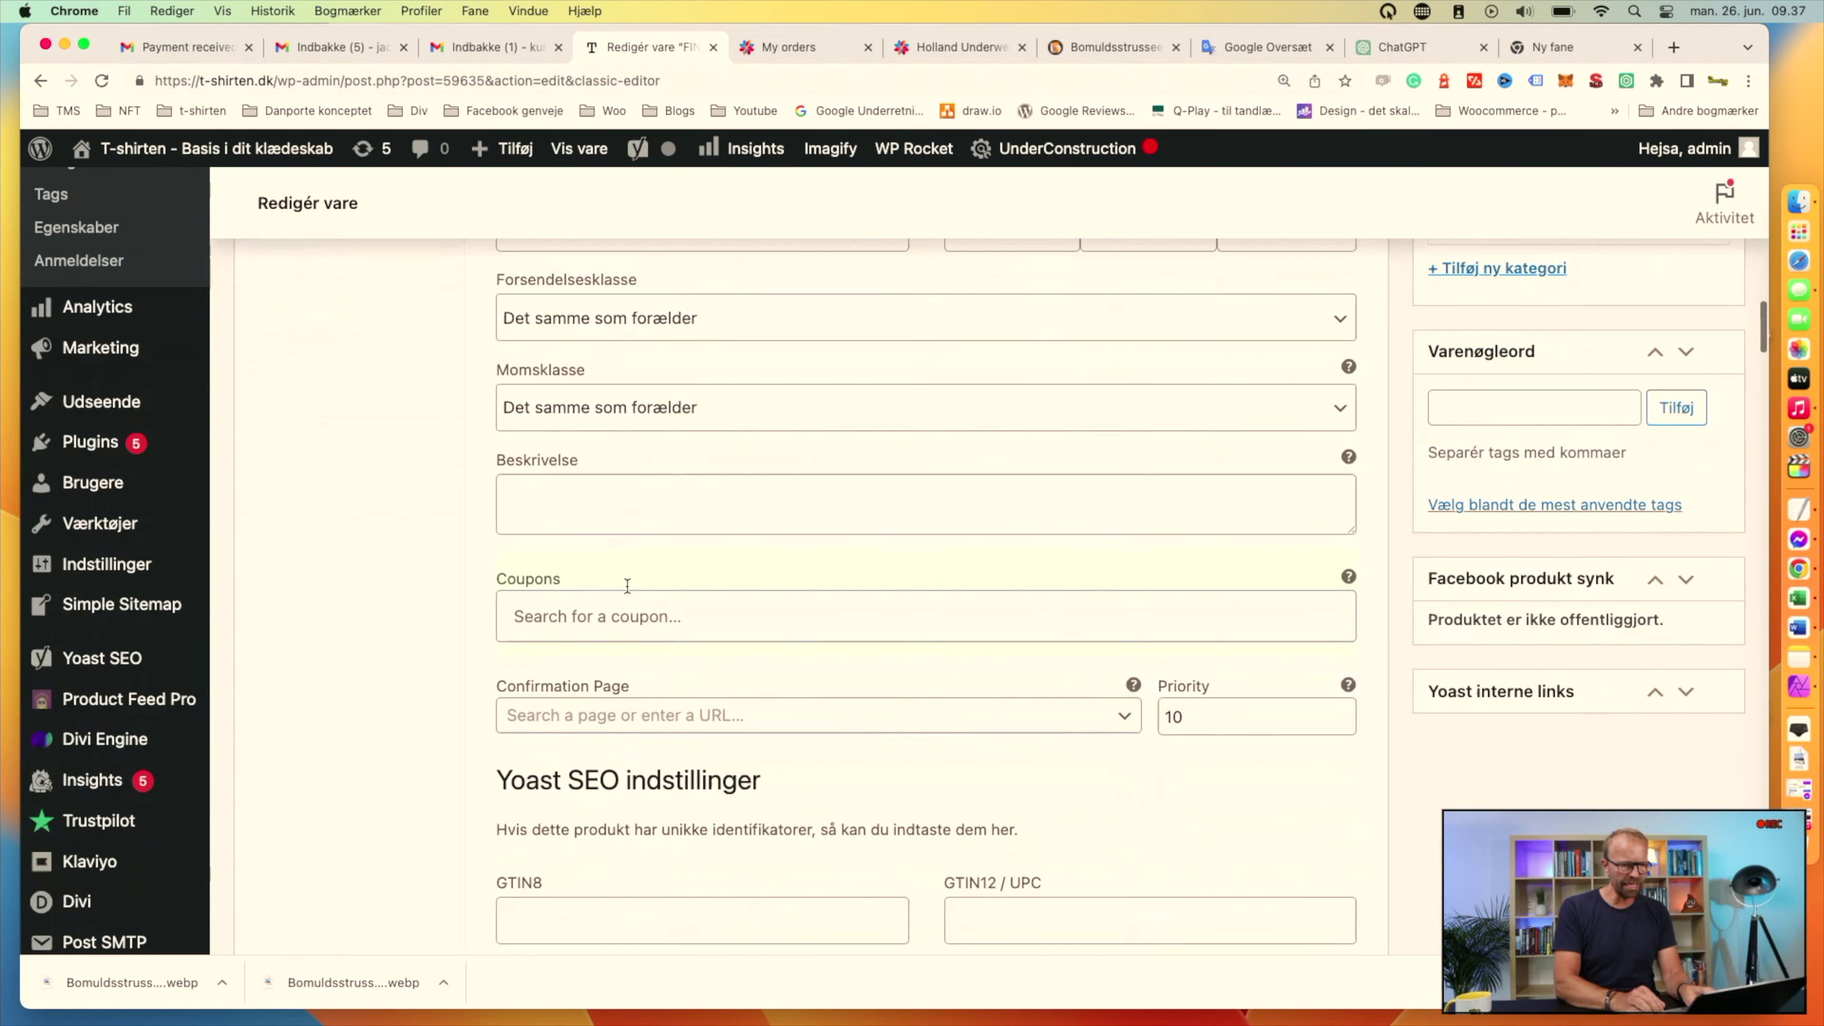
{"action": "scroll", "coordinate": [627, 586], "scroll_direction": "down", "scroll_amount": 6}
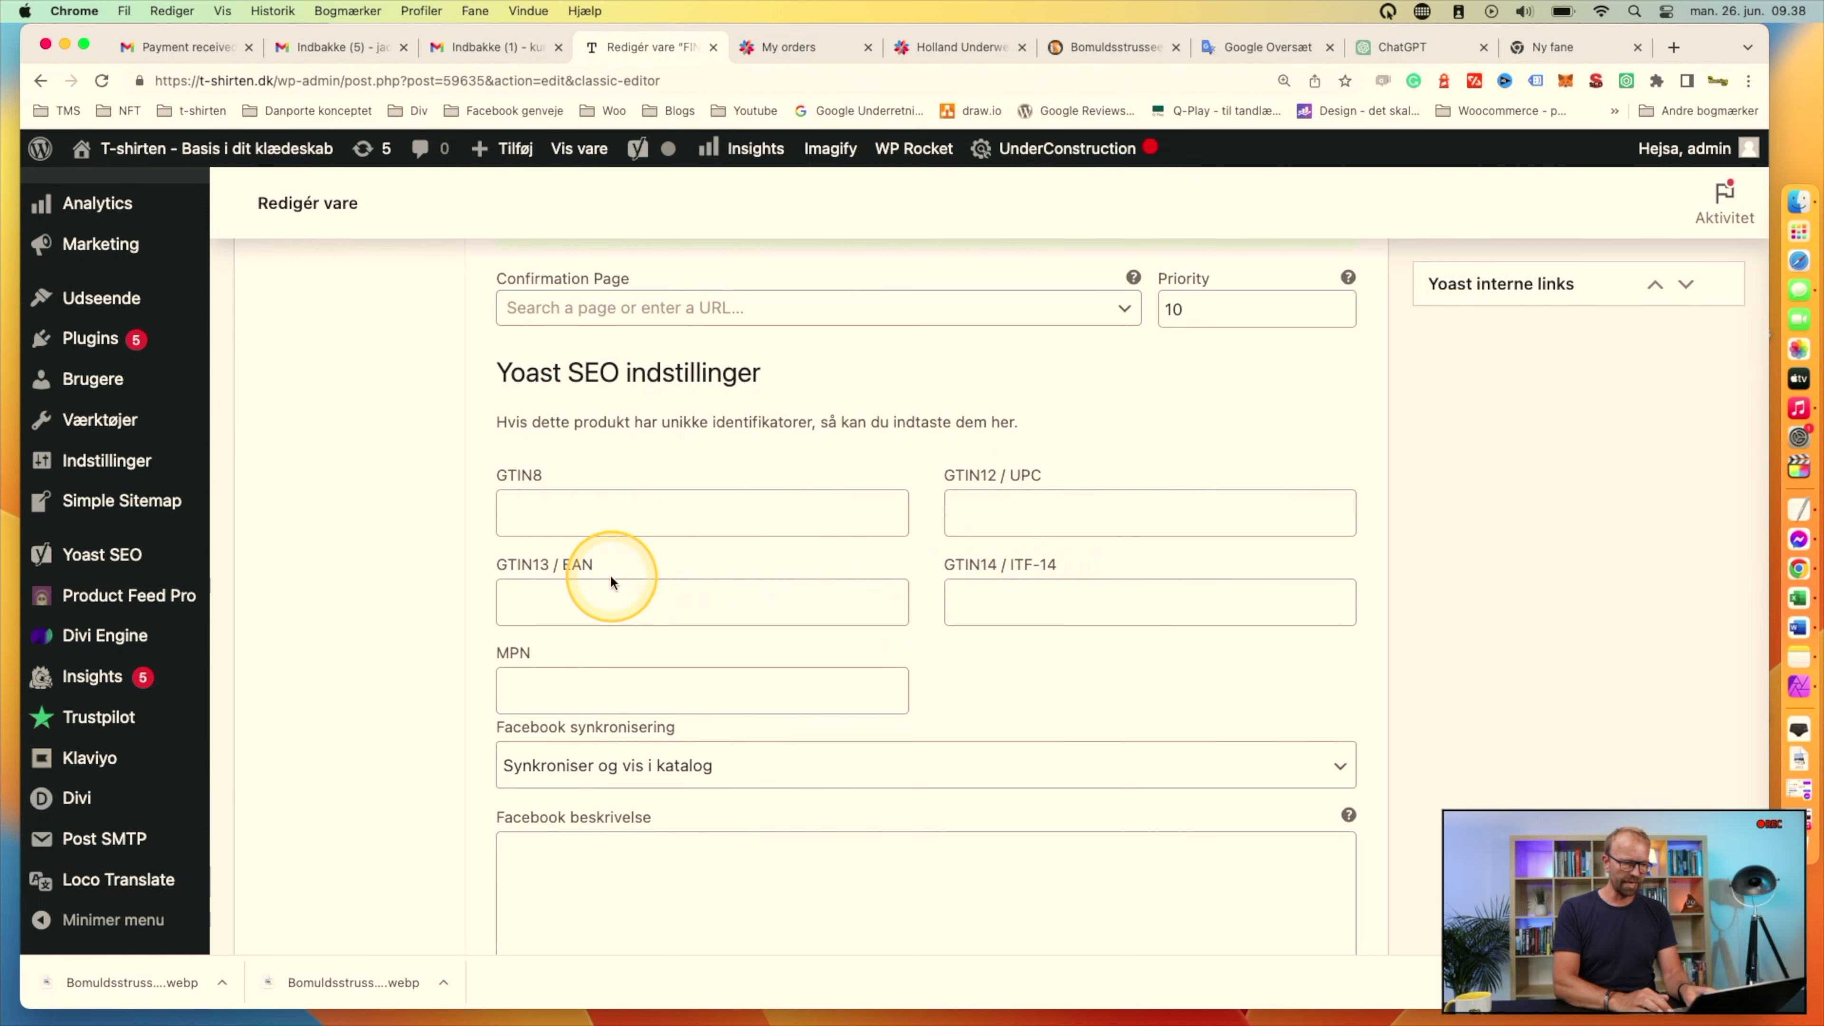
{"action": "scroll", "coordinate": [866, 539], "scroll_direction": "up", "scroll_amount": 5}
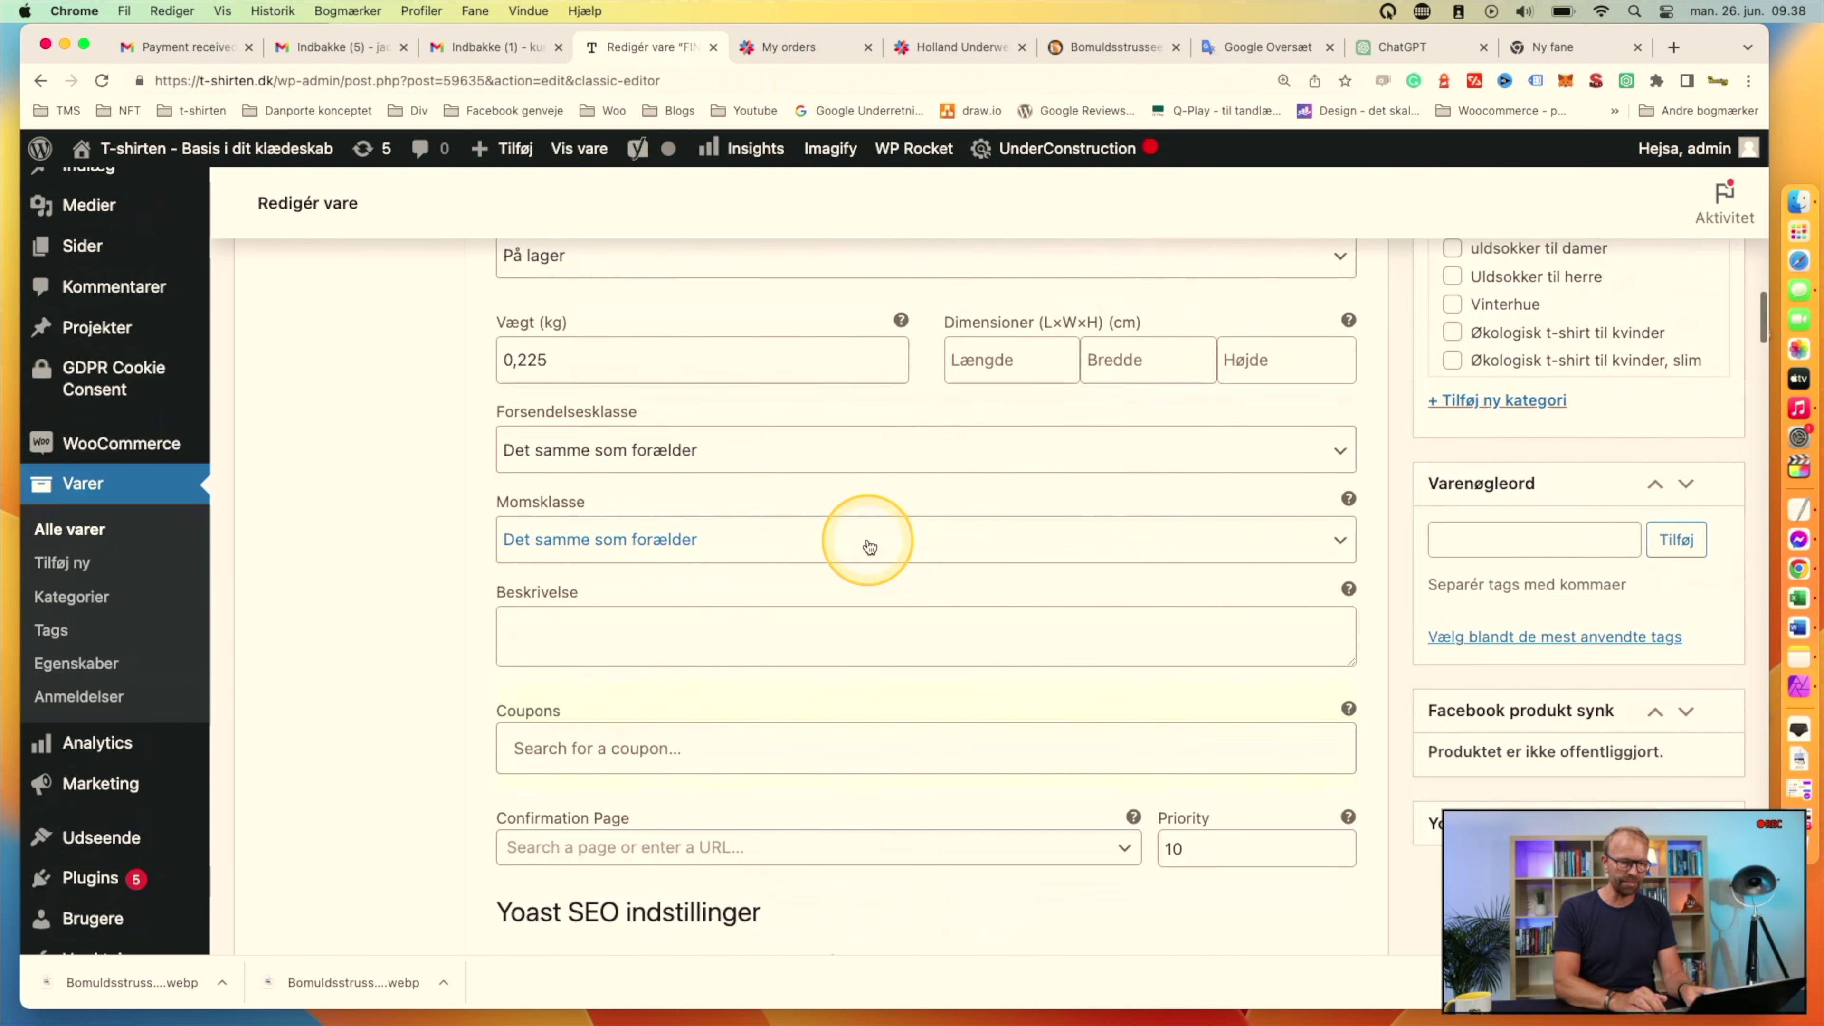
{"action": "scroll", "coordinate": [869, 547], "scroll_direction": "up", "scroll_amount": 6}
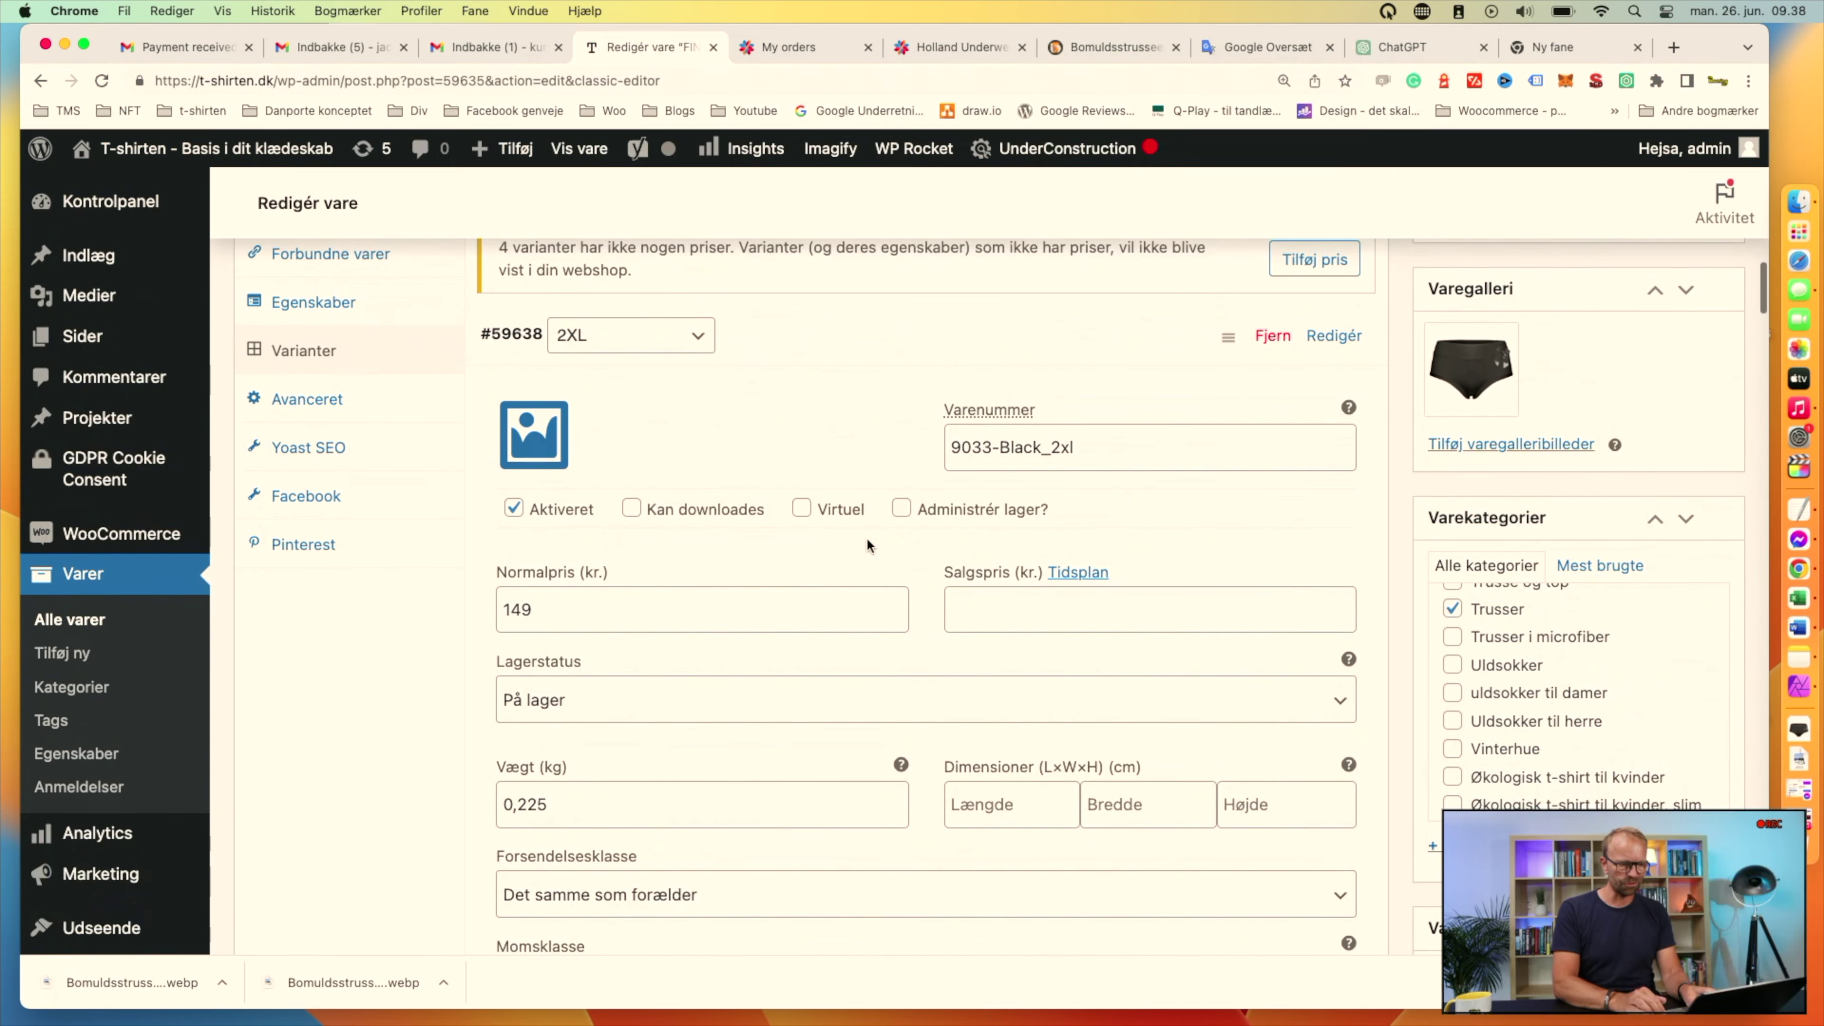
{"action": "scroll", "coordinate": [869, 547], "scroll_direction": "up", "scroll_amount": 1}
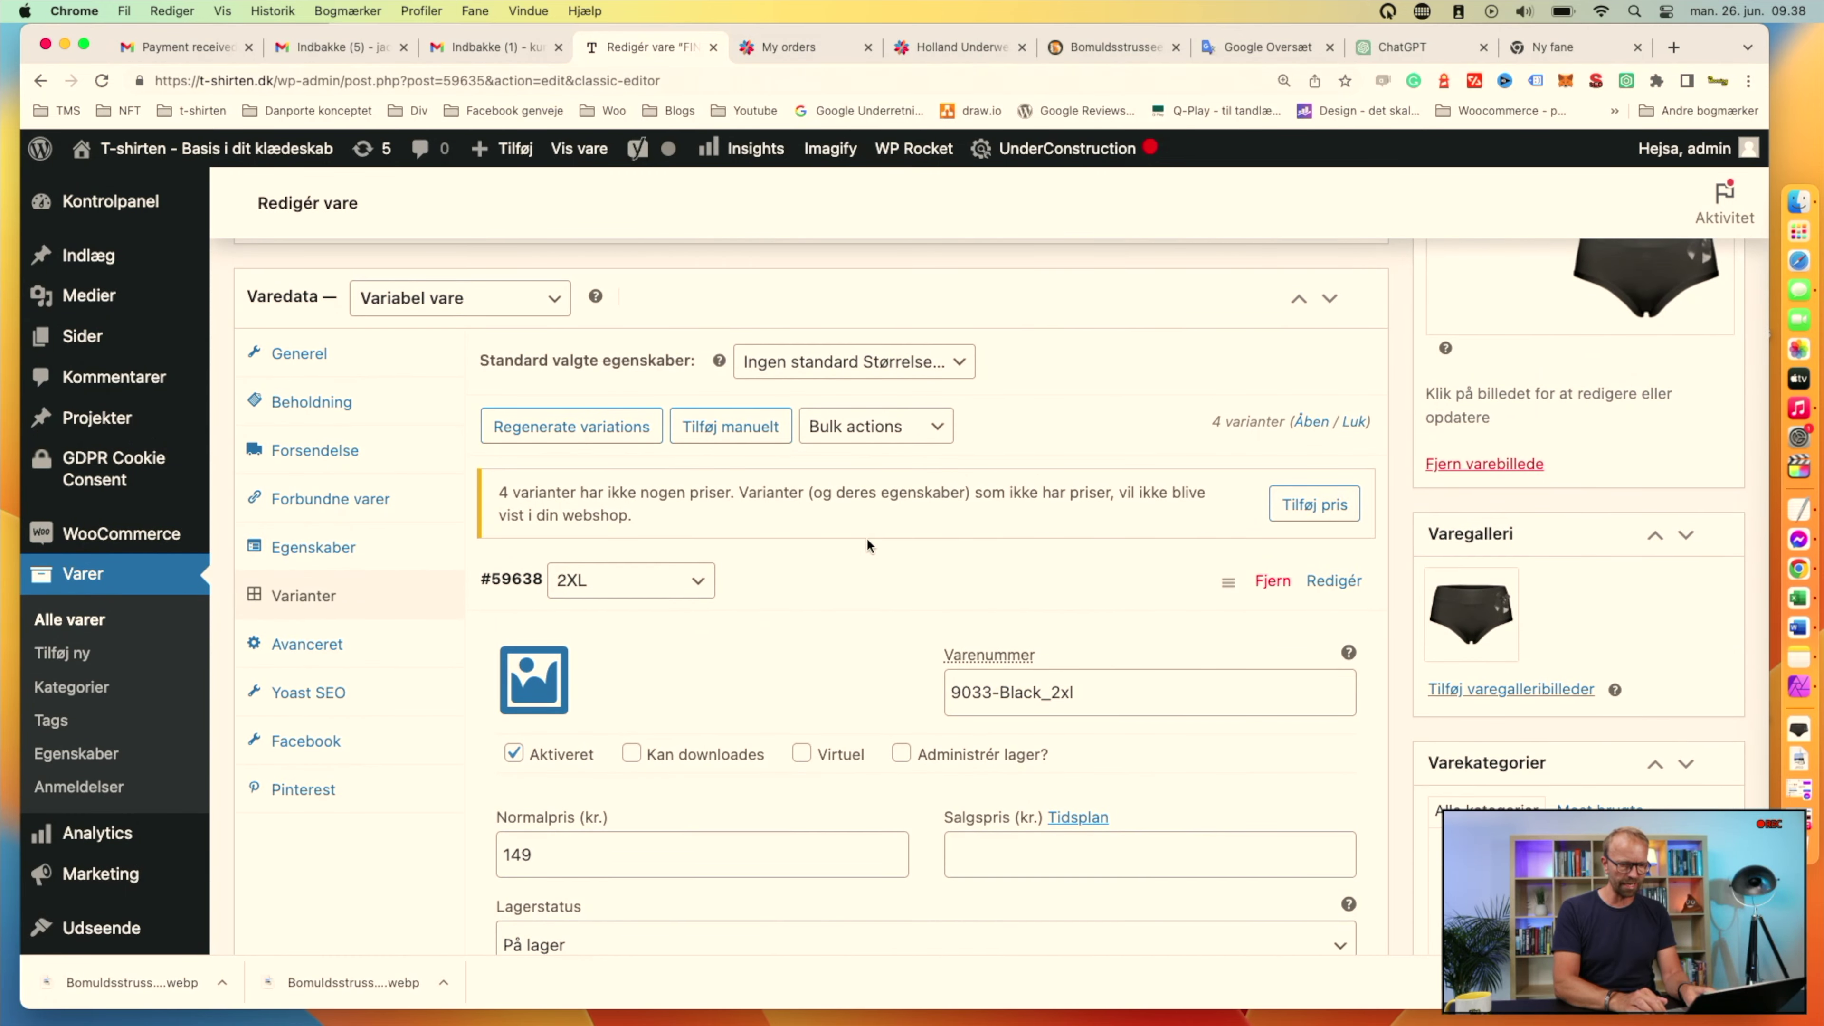
{"action": "scroll", "coordinate": [868, 541], "scroll_direction": "down", "scroll_amount": 10}
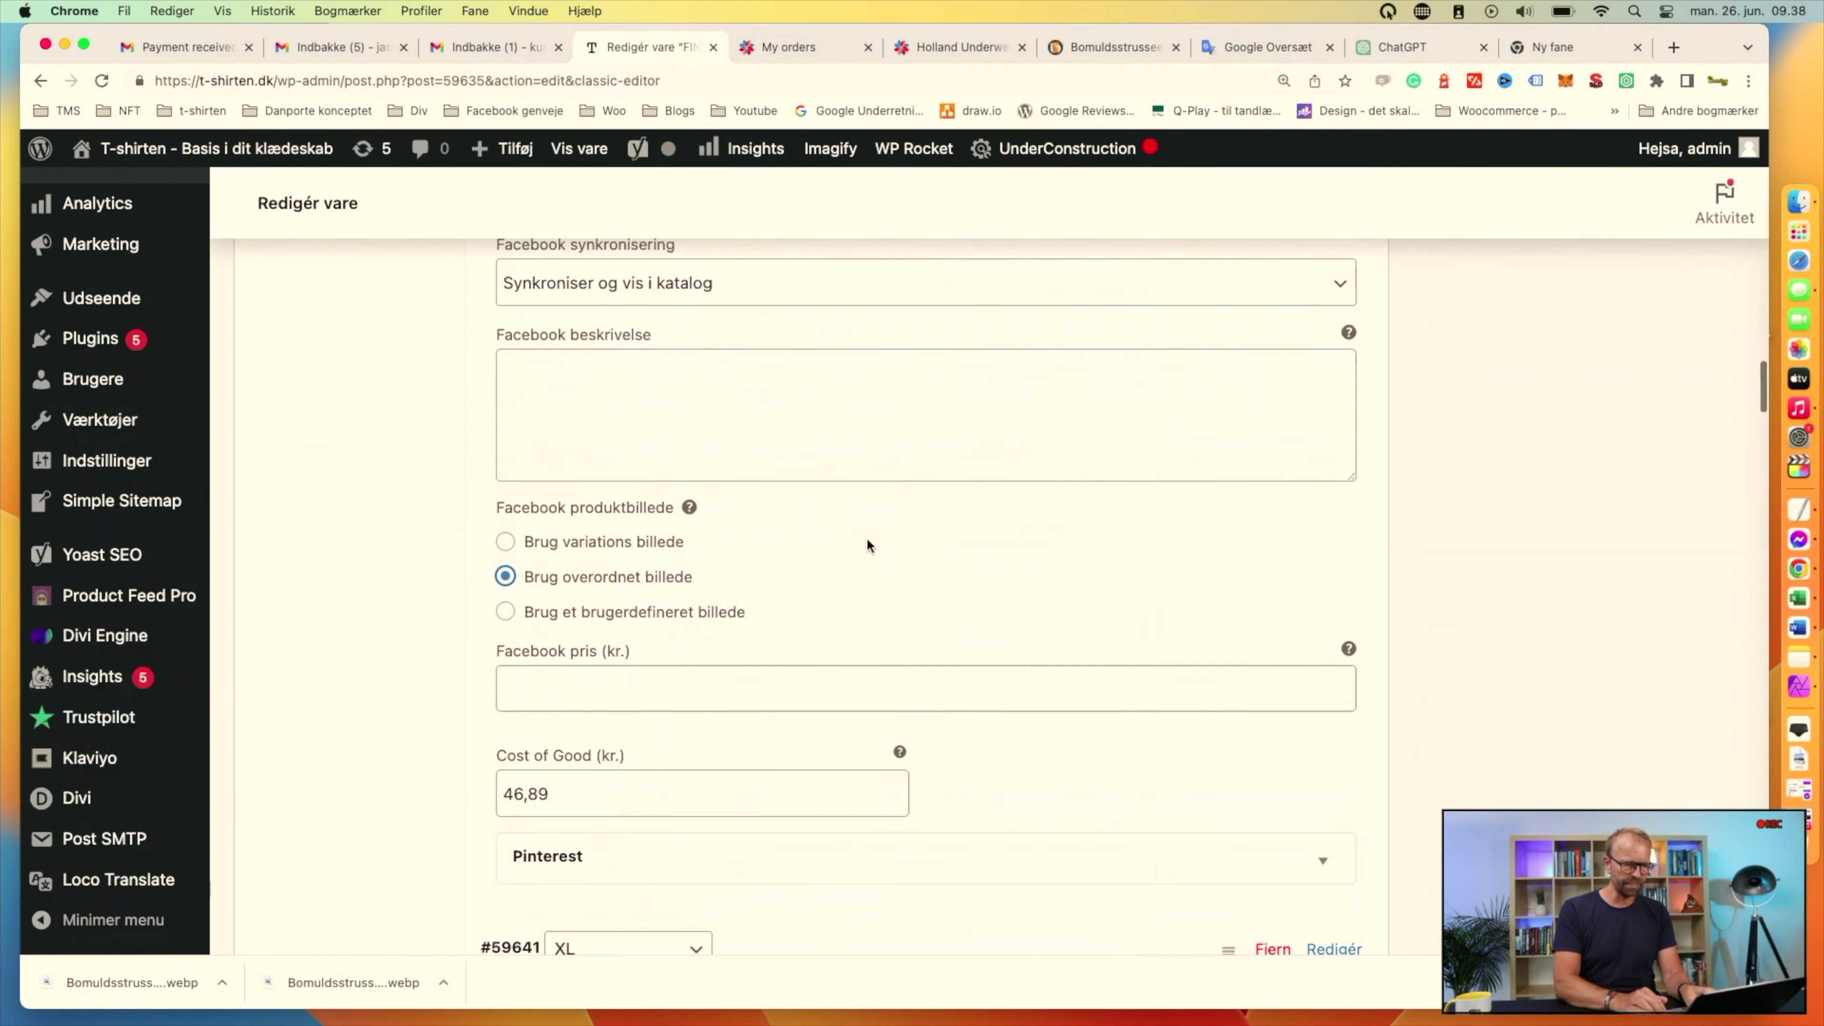
{"action": "scroll", "coordinate": [867, 545], "scroll_direction": "up", "scroll_amount": 15}
{"action": "scroll", "coordinate": [867, 568], "scroll_direction": "down", "scroll_amount": 10}
{"action": "scroll", "coordinate": [866, 571], "scroll_direction": "up", "scroll_amount": 12}
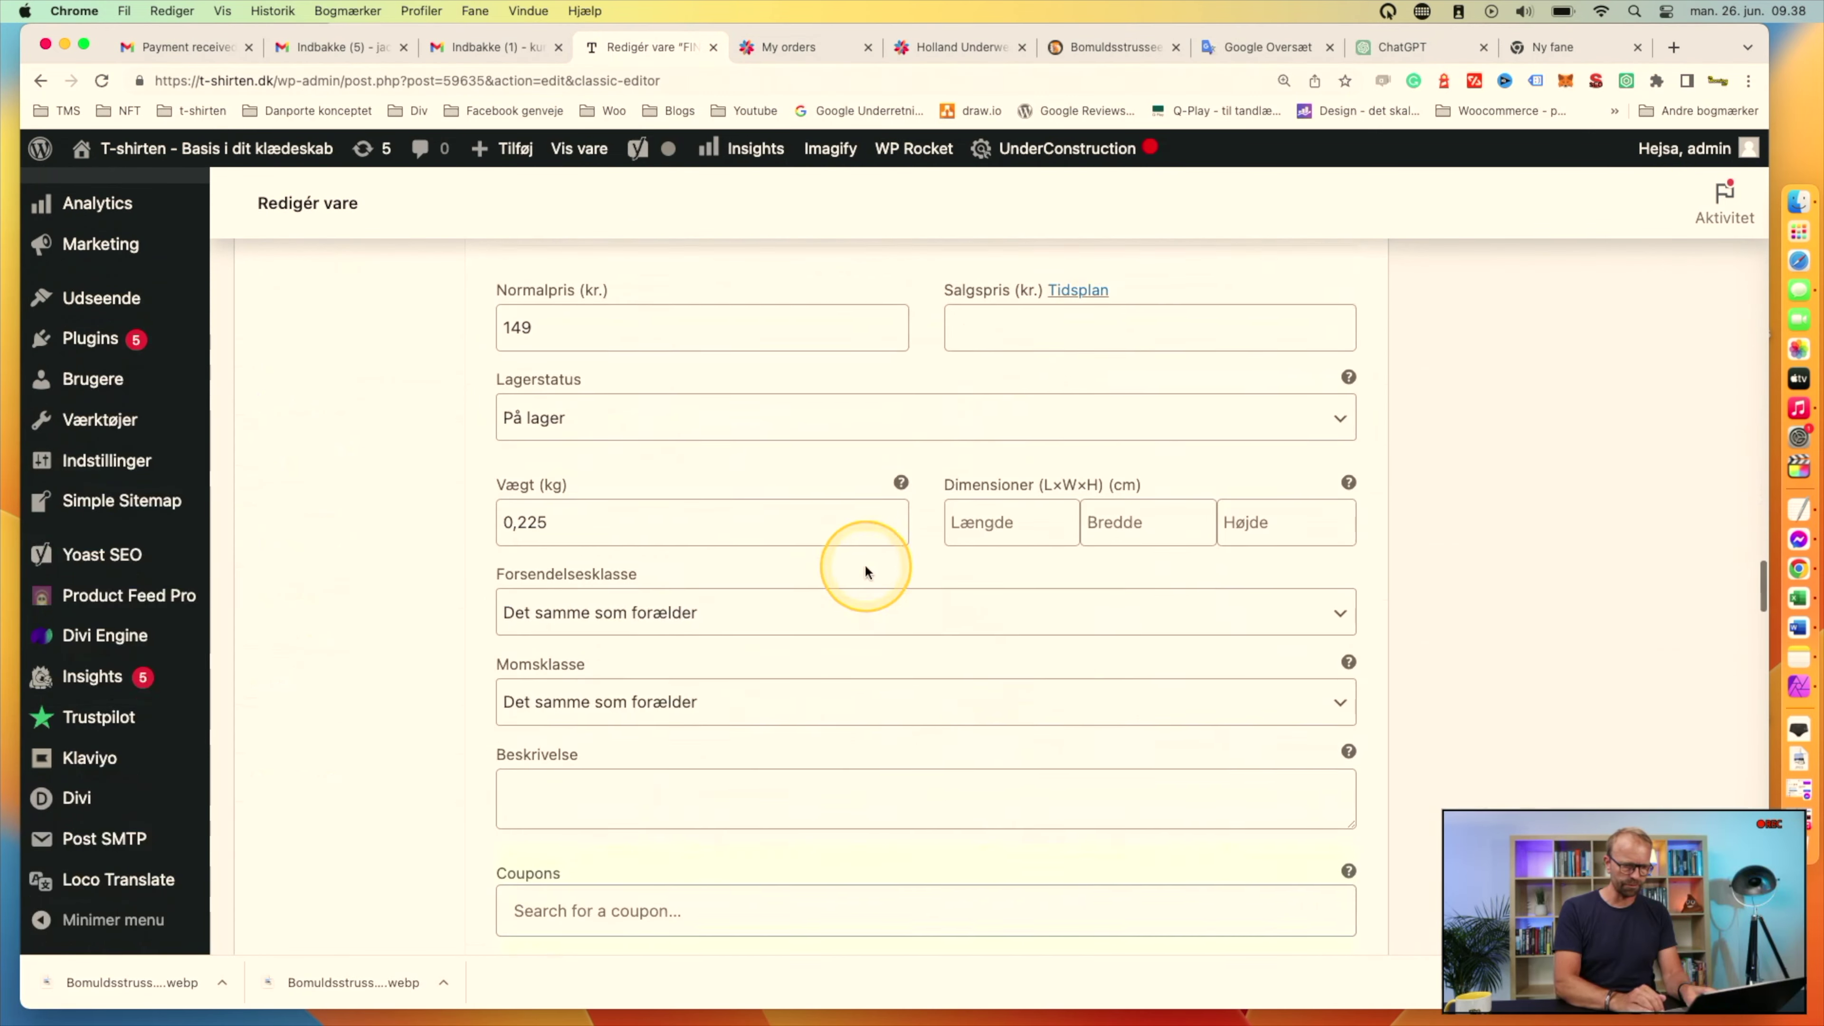
{"action": "scroll", "coordinate": [866, 563], "scroll_direction": "down", "scroll_amount": 10}
{"action": "scroll", "coordinate": [866, 564], "scroll_direction": "up", "scroll_amount": 10}
{"action": "scroll", "coordinate": [865, 564], "scroll_direction": "down", "scroll_amount": 15}
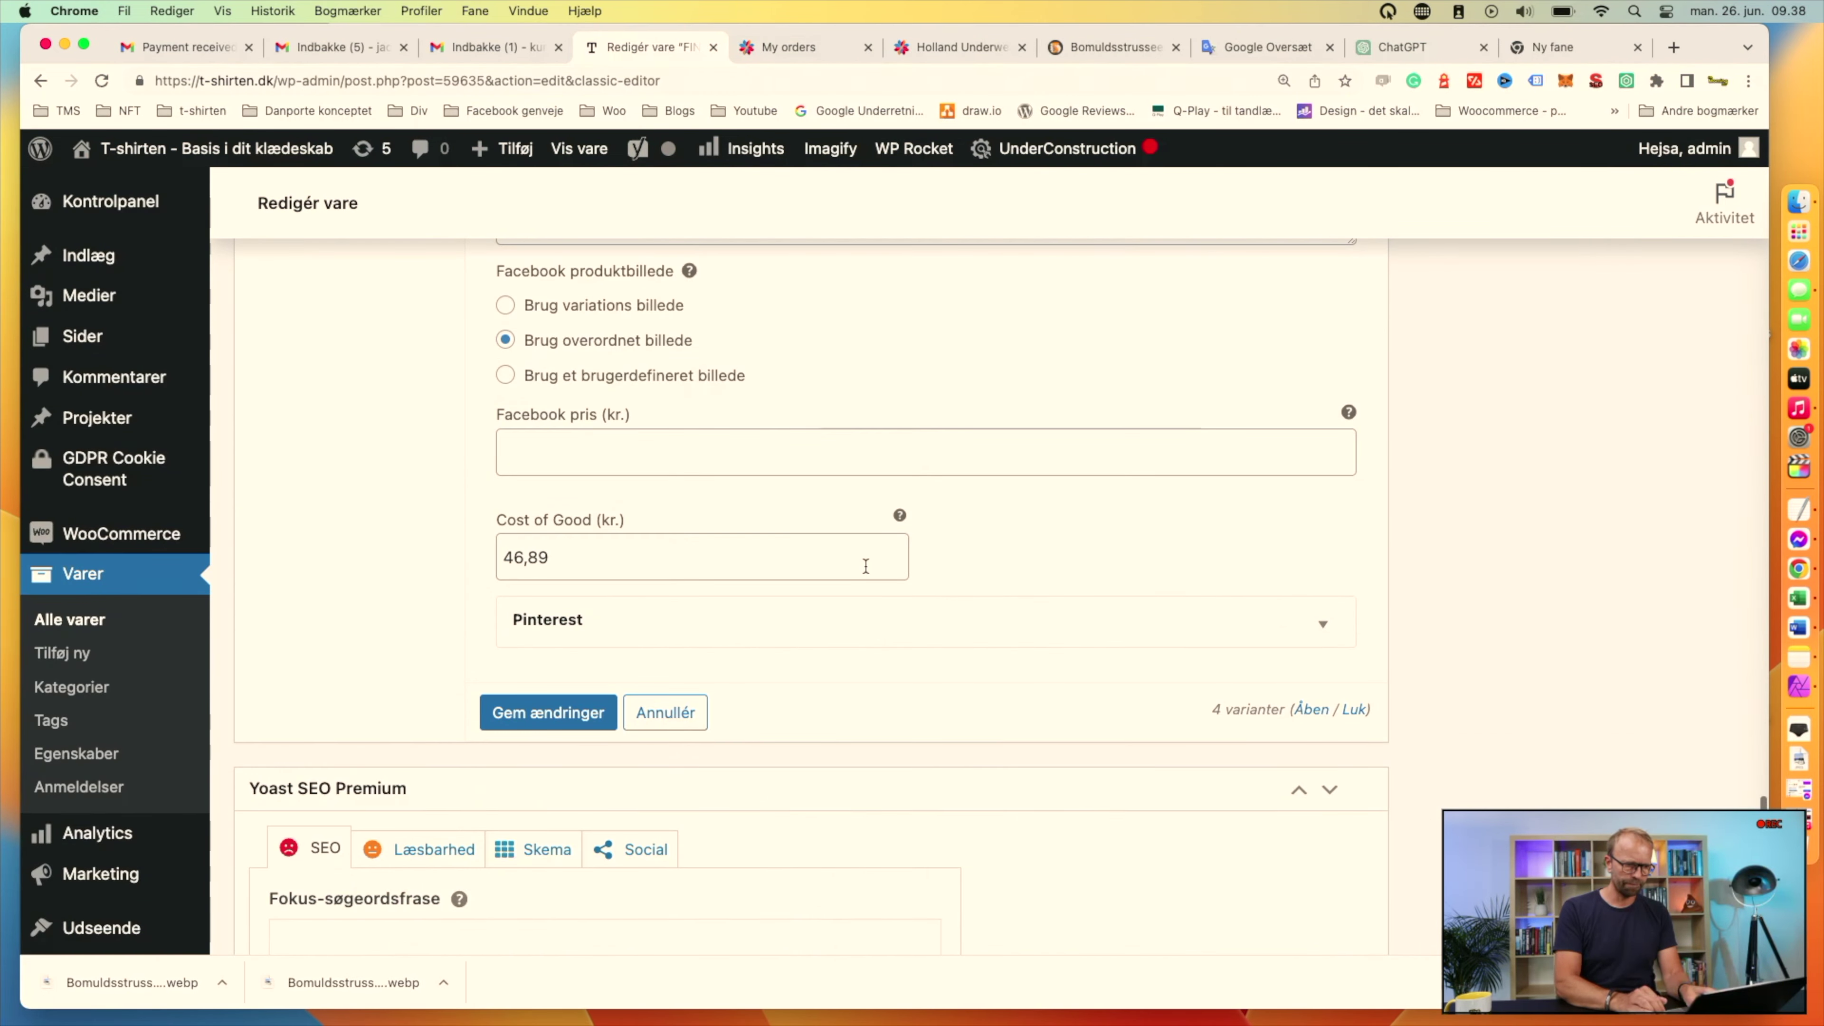
Save the variation changes and save the product as a draft.
{"action": "left_click", "coordinate": [550, 712]}
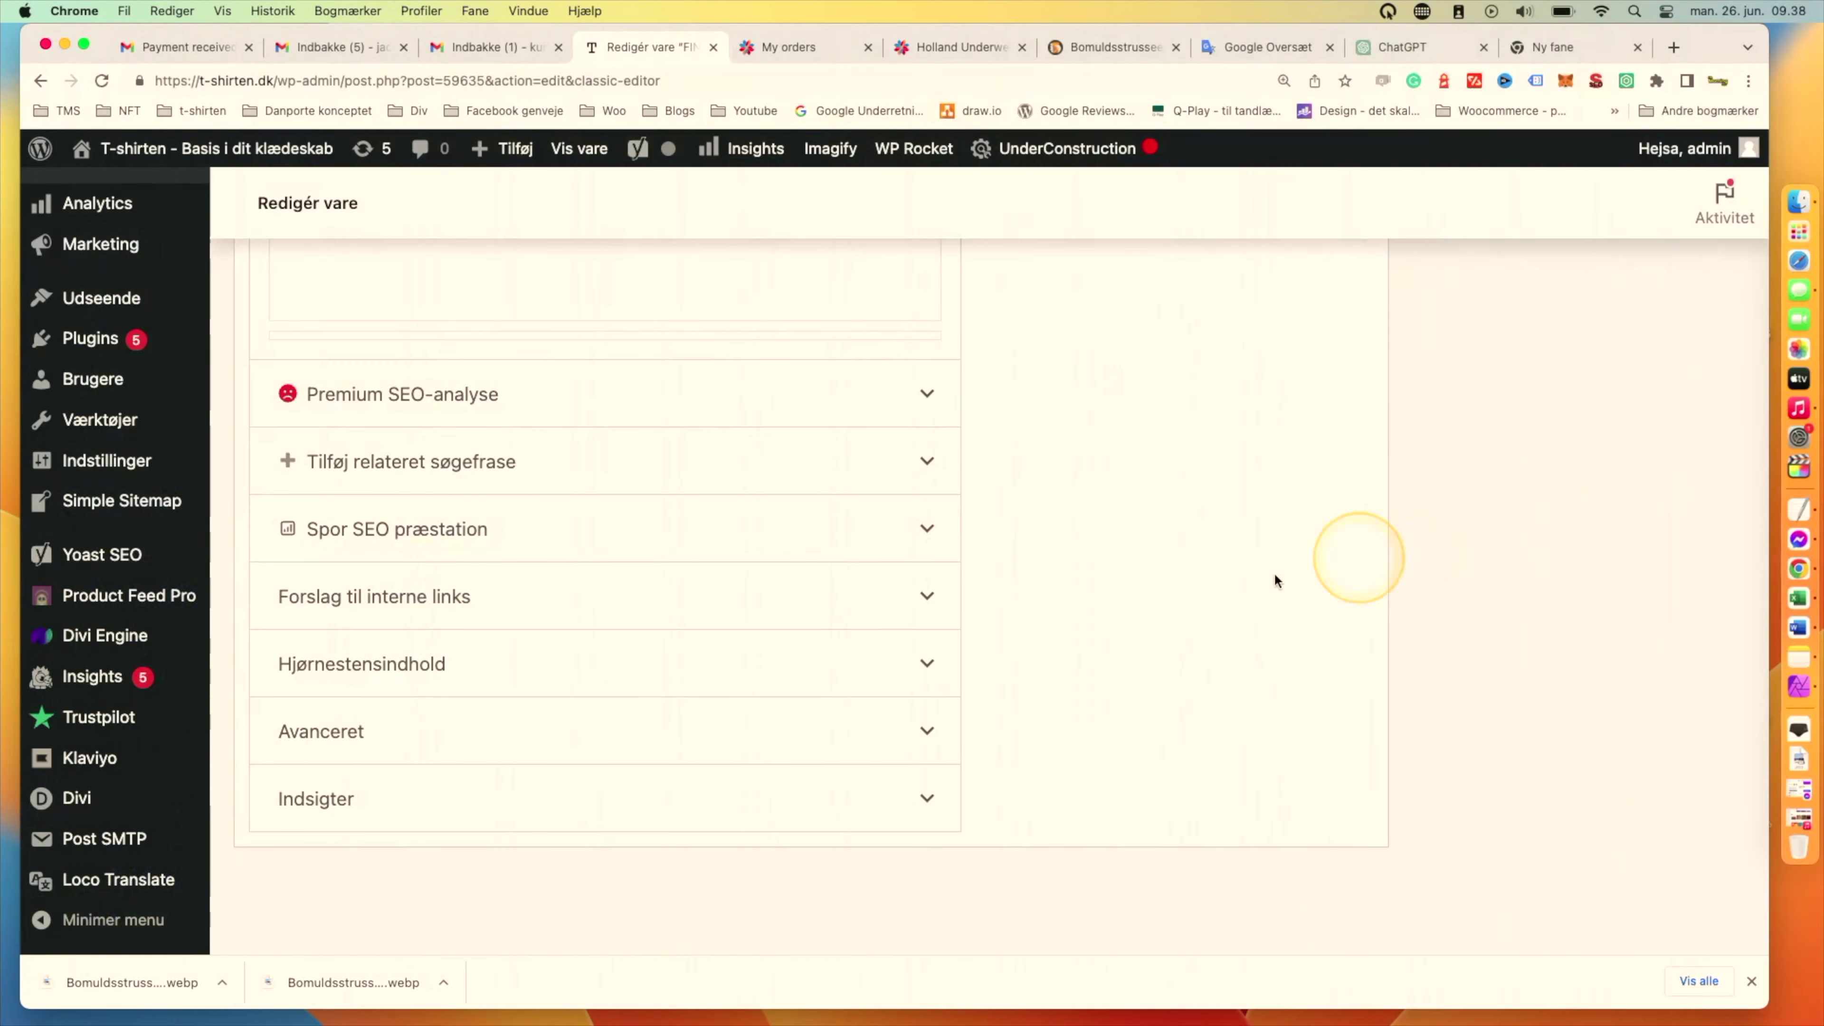
{"action": "scroll", "coordinate": [1201, 563], "scroll_direction": "up", "scroll_amount": 10}
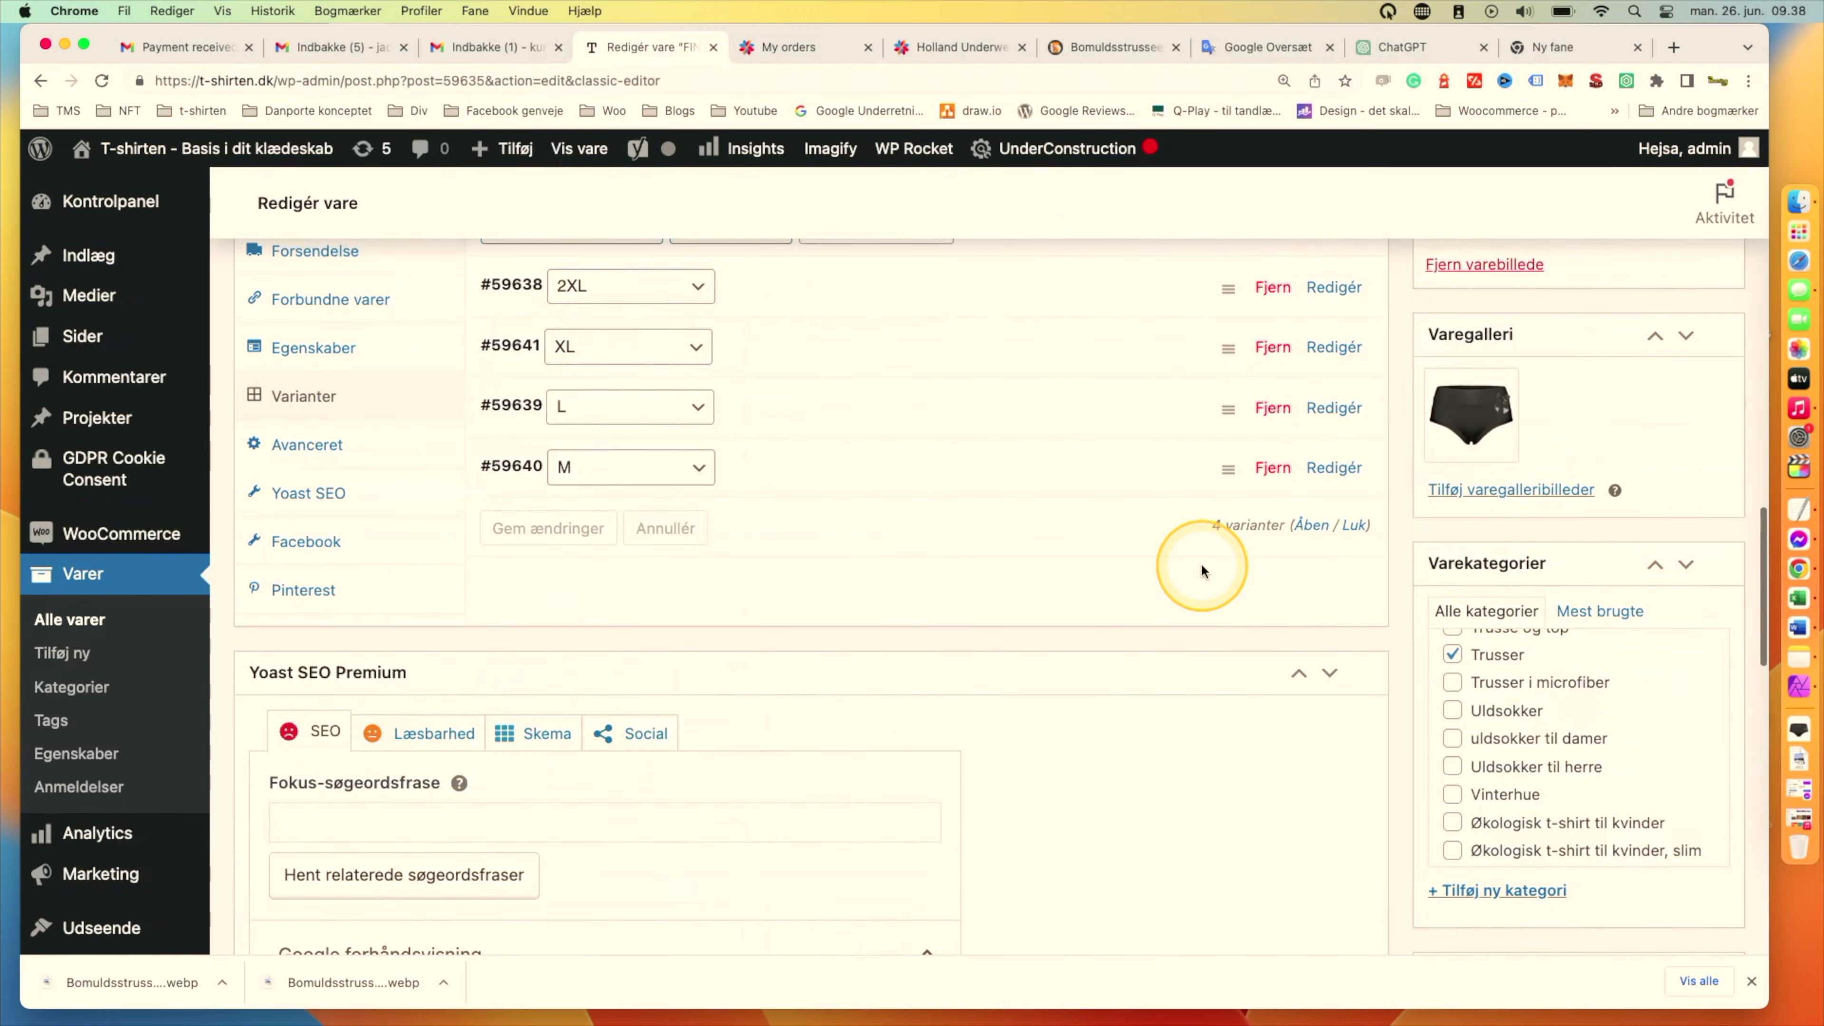
{"action": "scroll", "coordinate": [1202, 564], "scroll_direction": "up", "scroll_amount": 15}
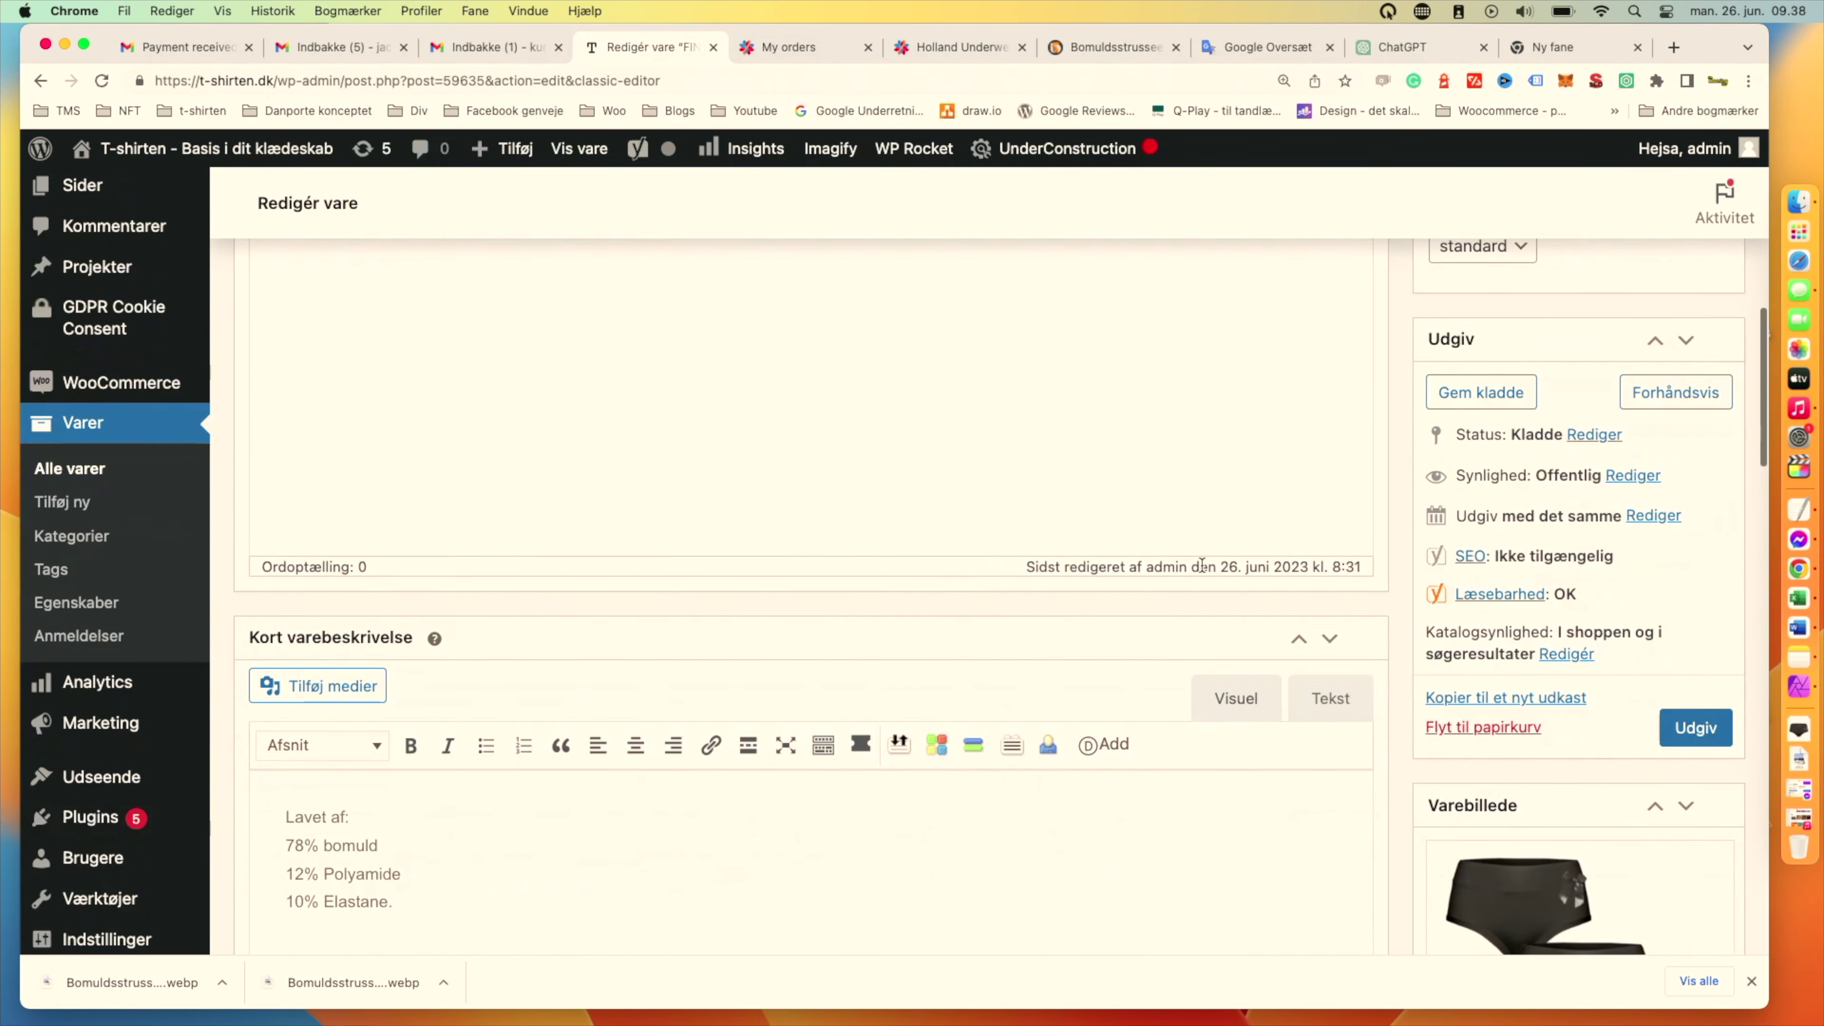
{"action": "scroll", "coordinate": [1201, 563], "scroll_direction": "up", "scroll_amount": 4}
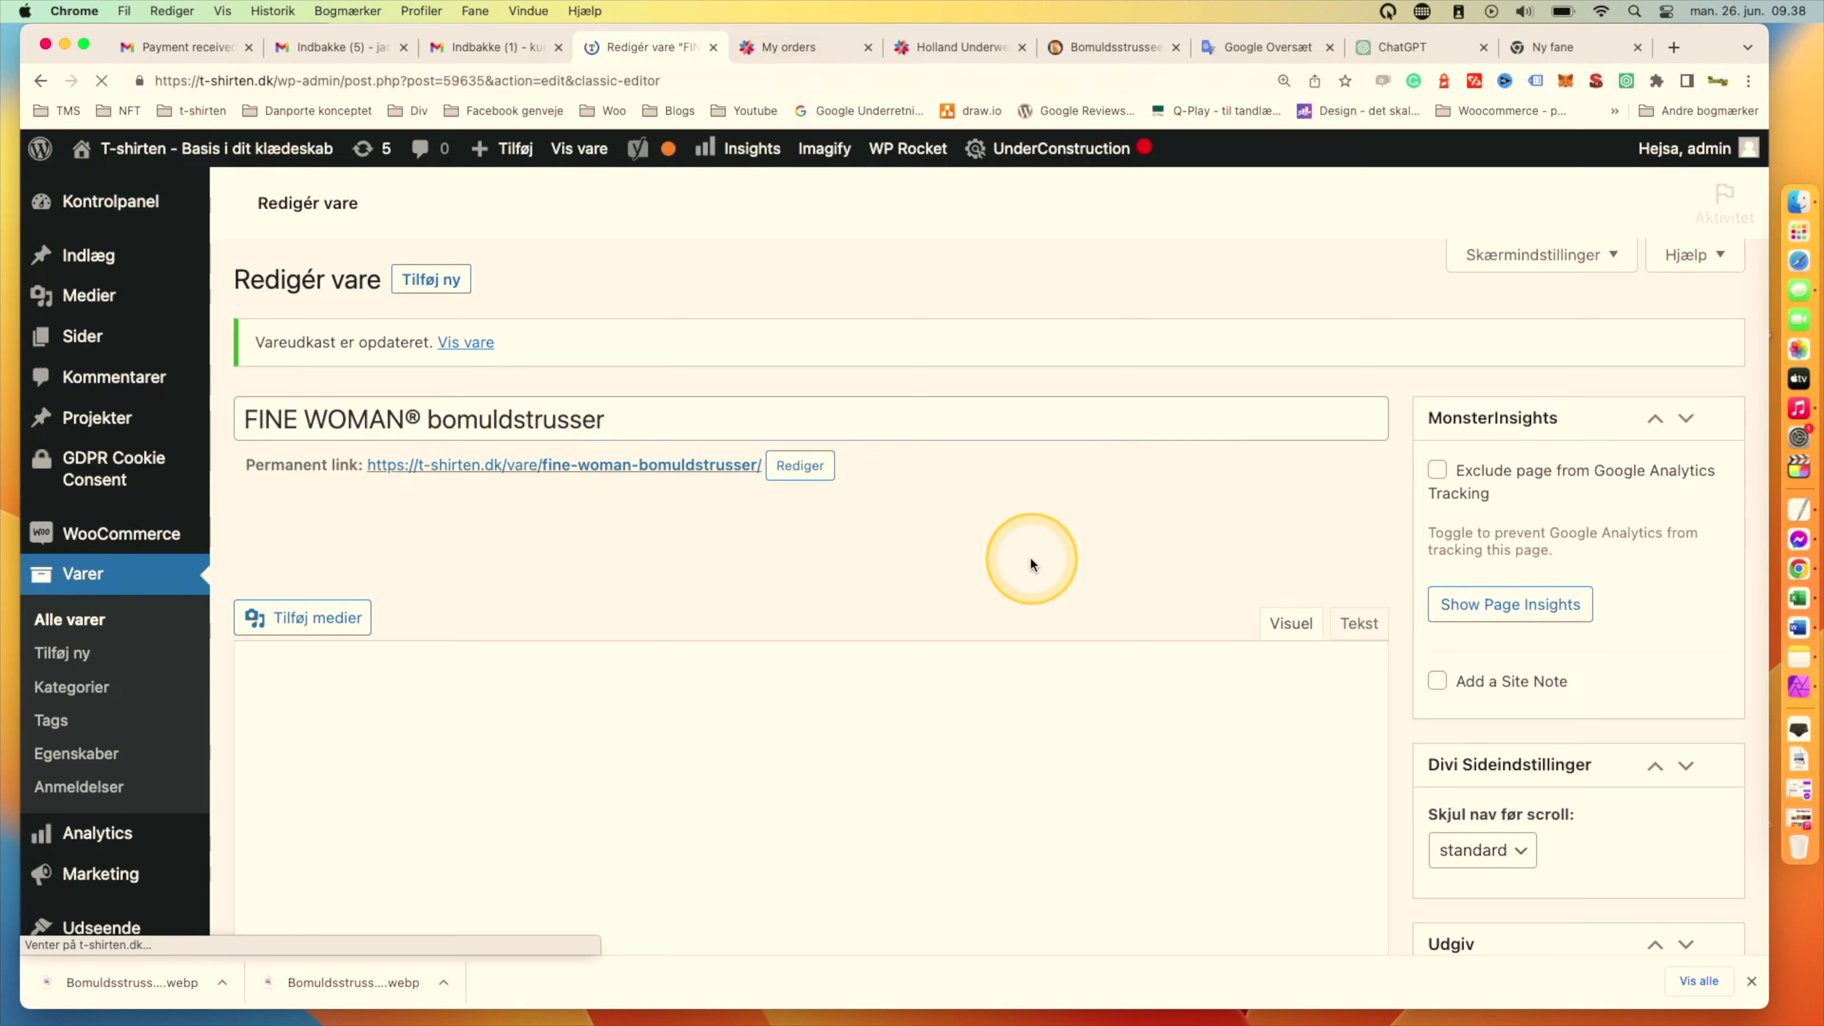
Enter "Se hele udvalget af trusser her" in the main product description.
{"action": "scroll", "coordinate": [1031, 556], "scroll_direction": "down", "scroll_amount": 8}
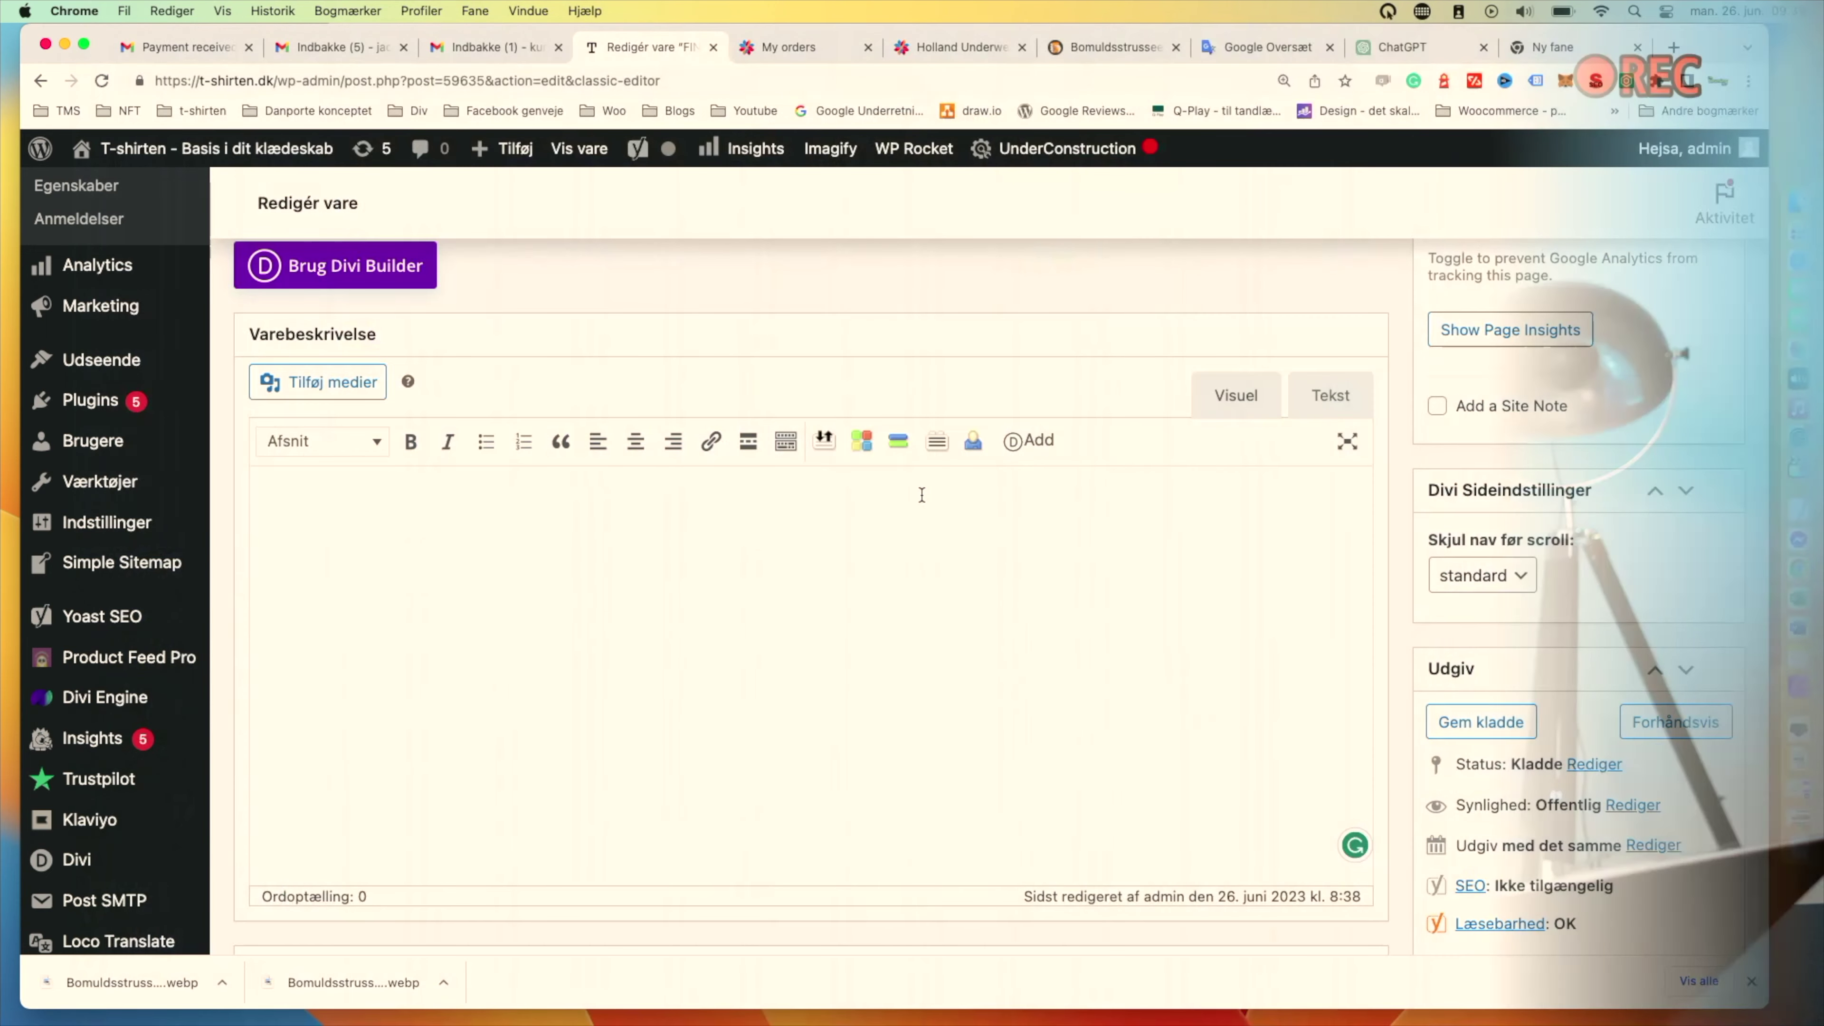
{"action": "left_click", "coordinate": [767, 540]}
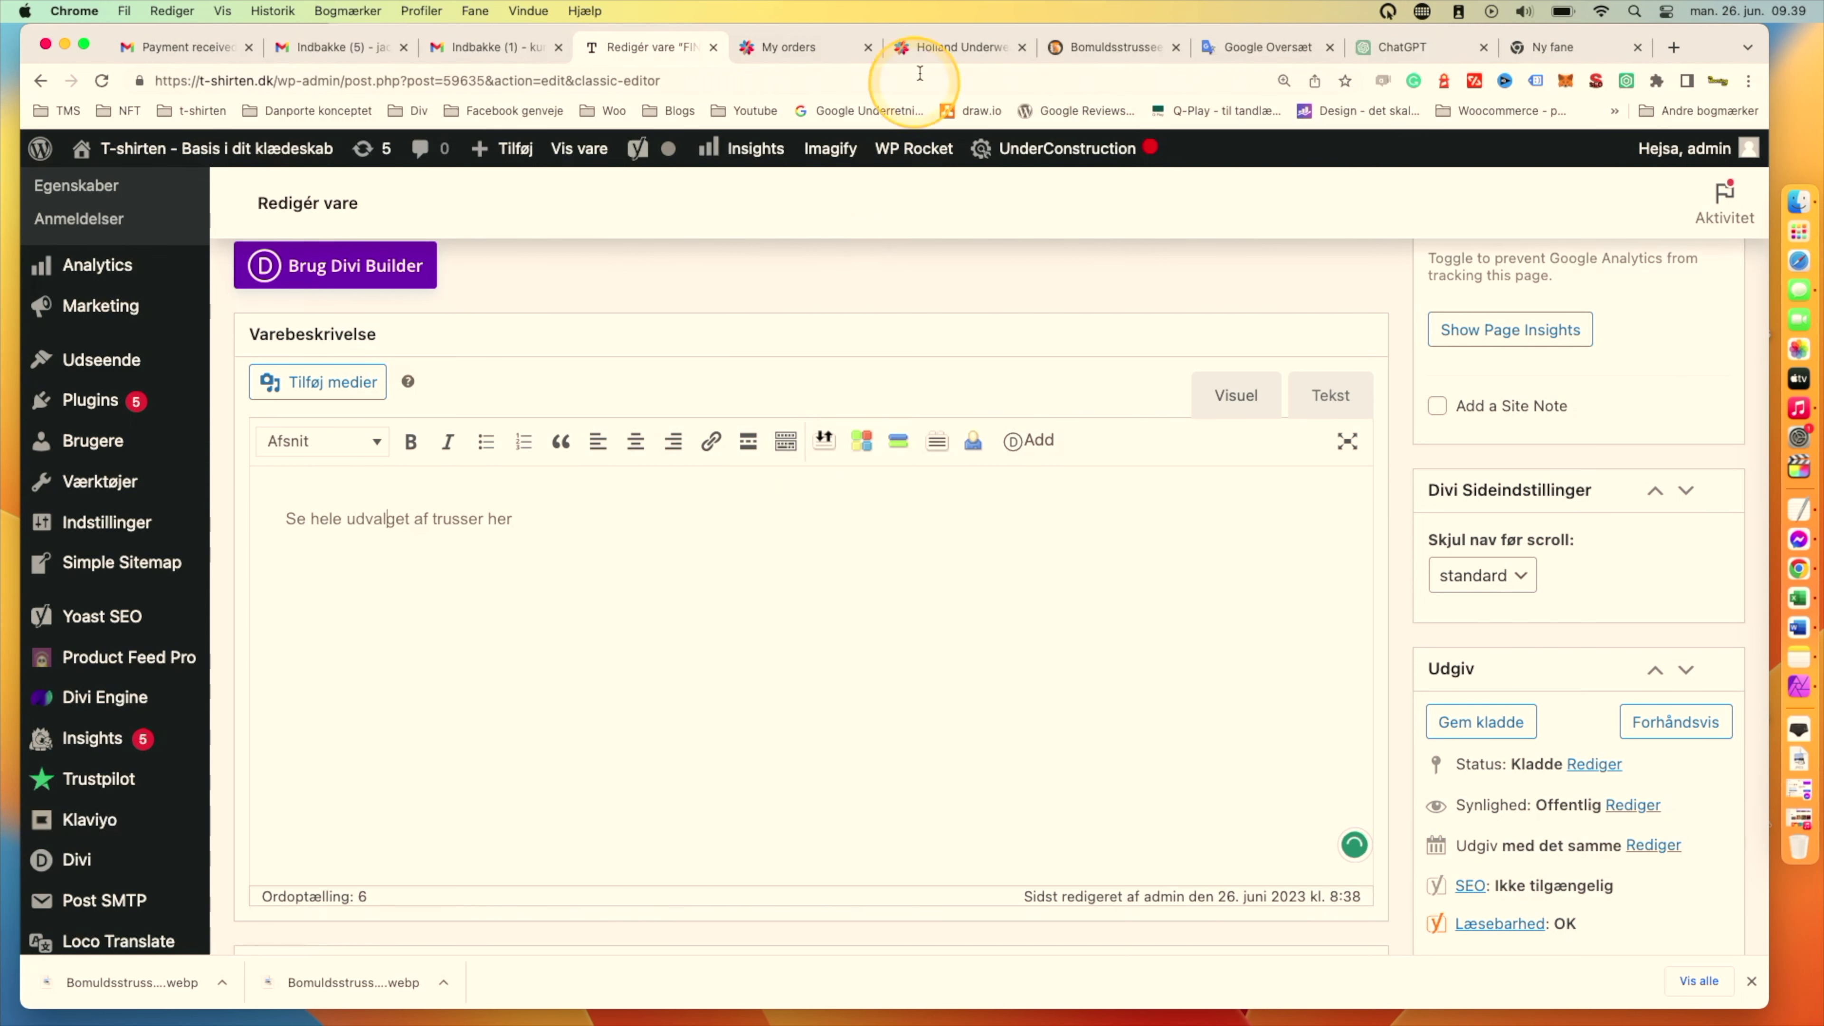
Load t-shirten.dk in the empty browser tab and open its women's underwear page.
{"action": "left_click", "coordinate": [1565, 46]}
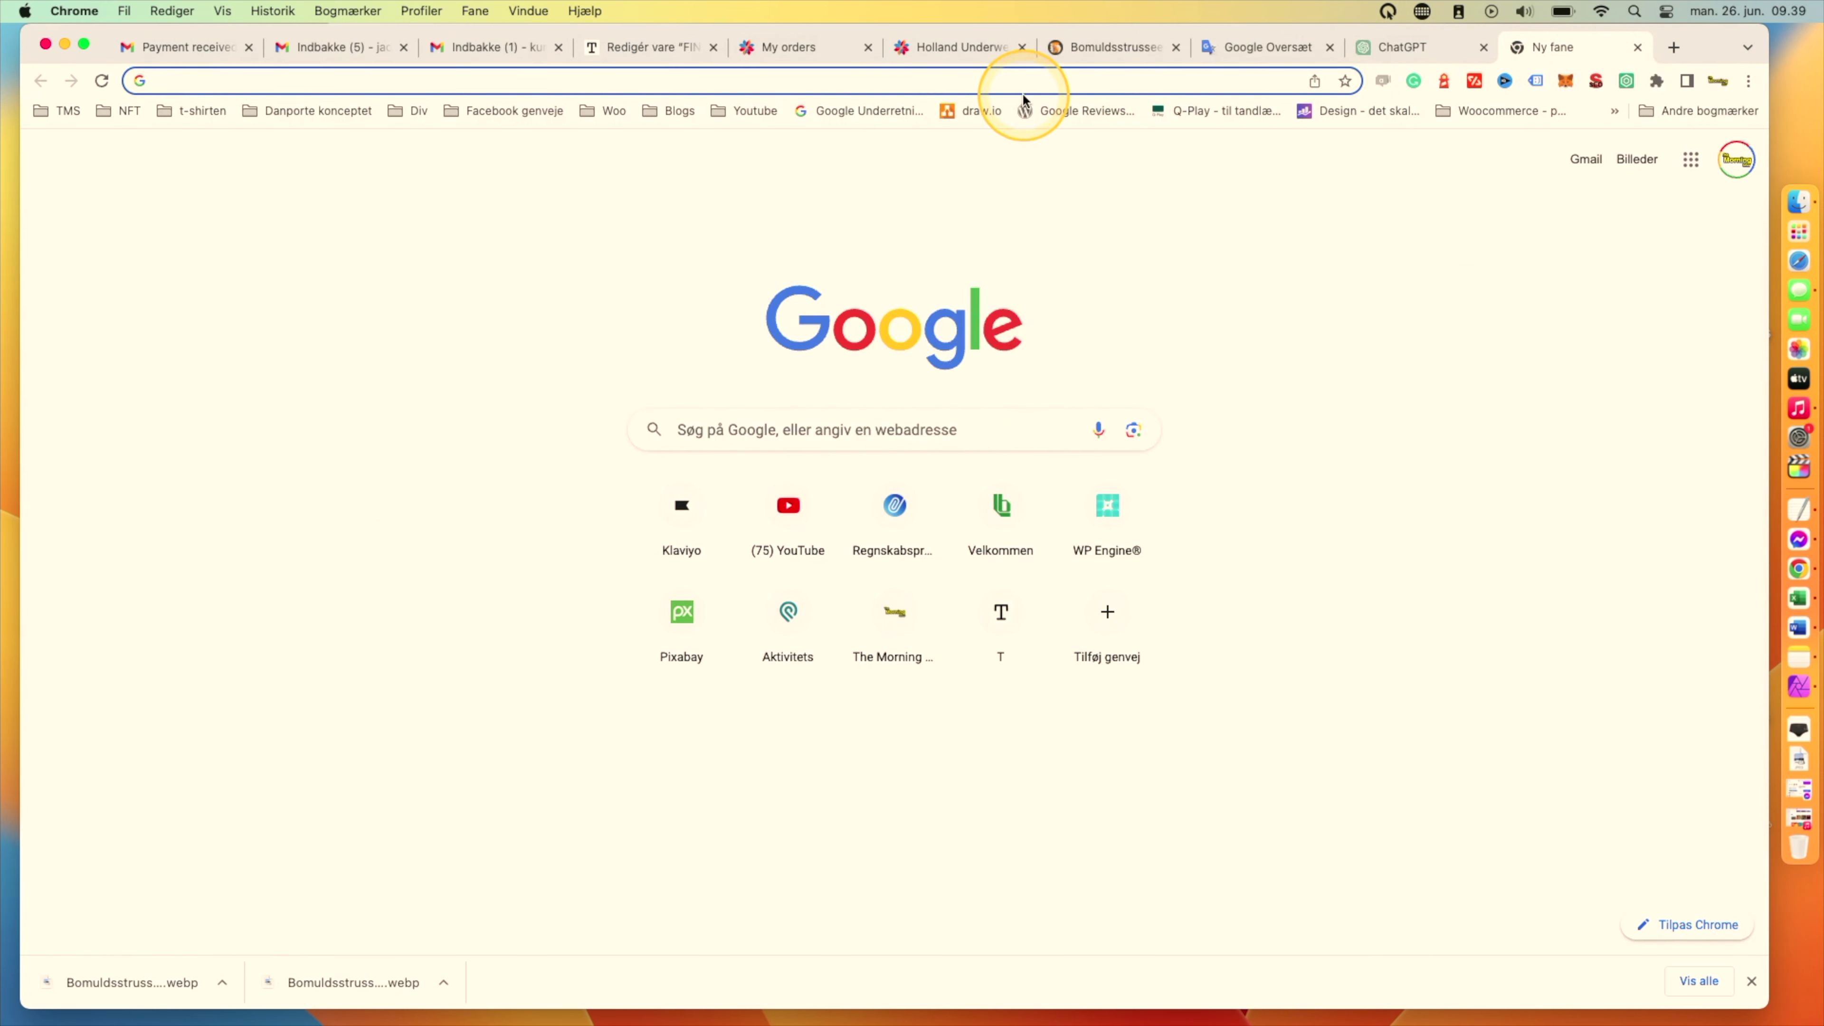
{"action": "type", "text": "t-shirten.dk"}
{"action": "key", "text": "Return"}
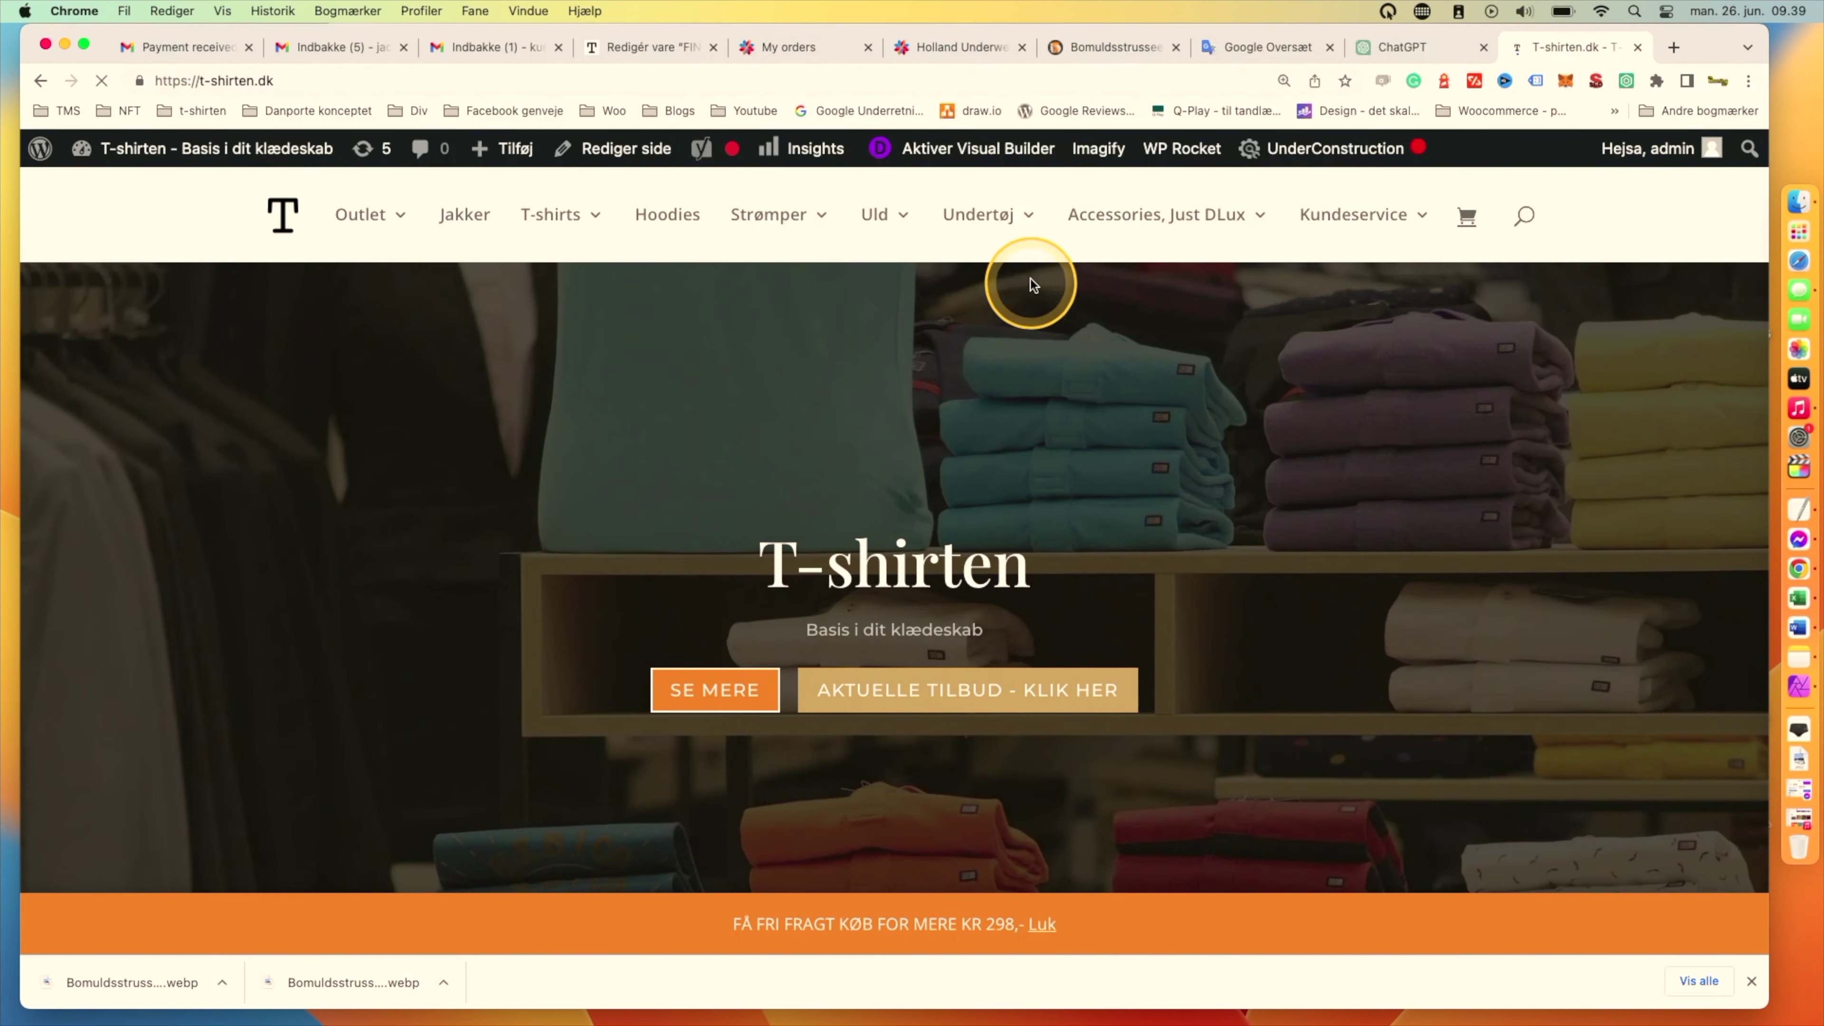
{"action": "mouse_move", "coordinate": [978, 231]}
{"action": "left_click", "coordinate": [1034, 322]}
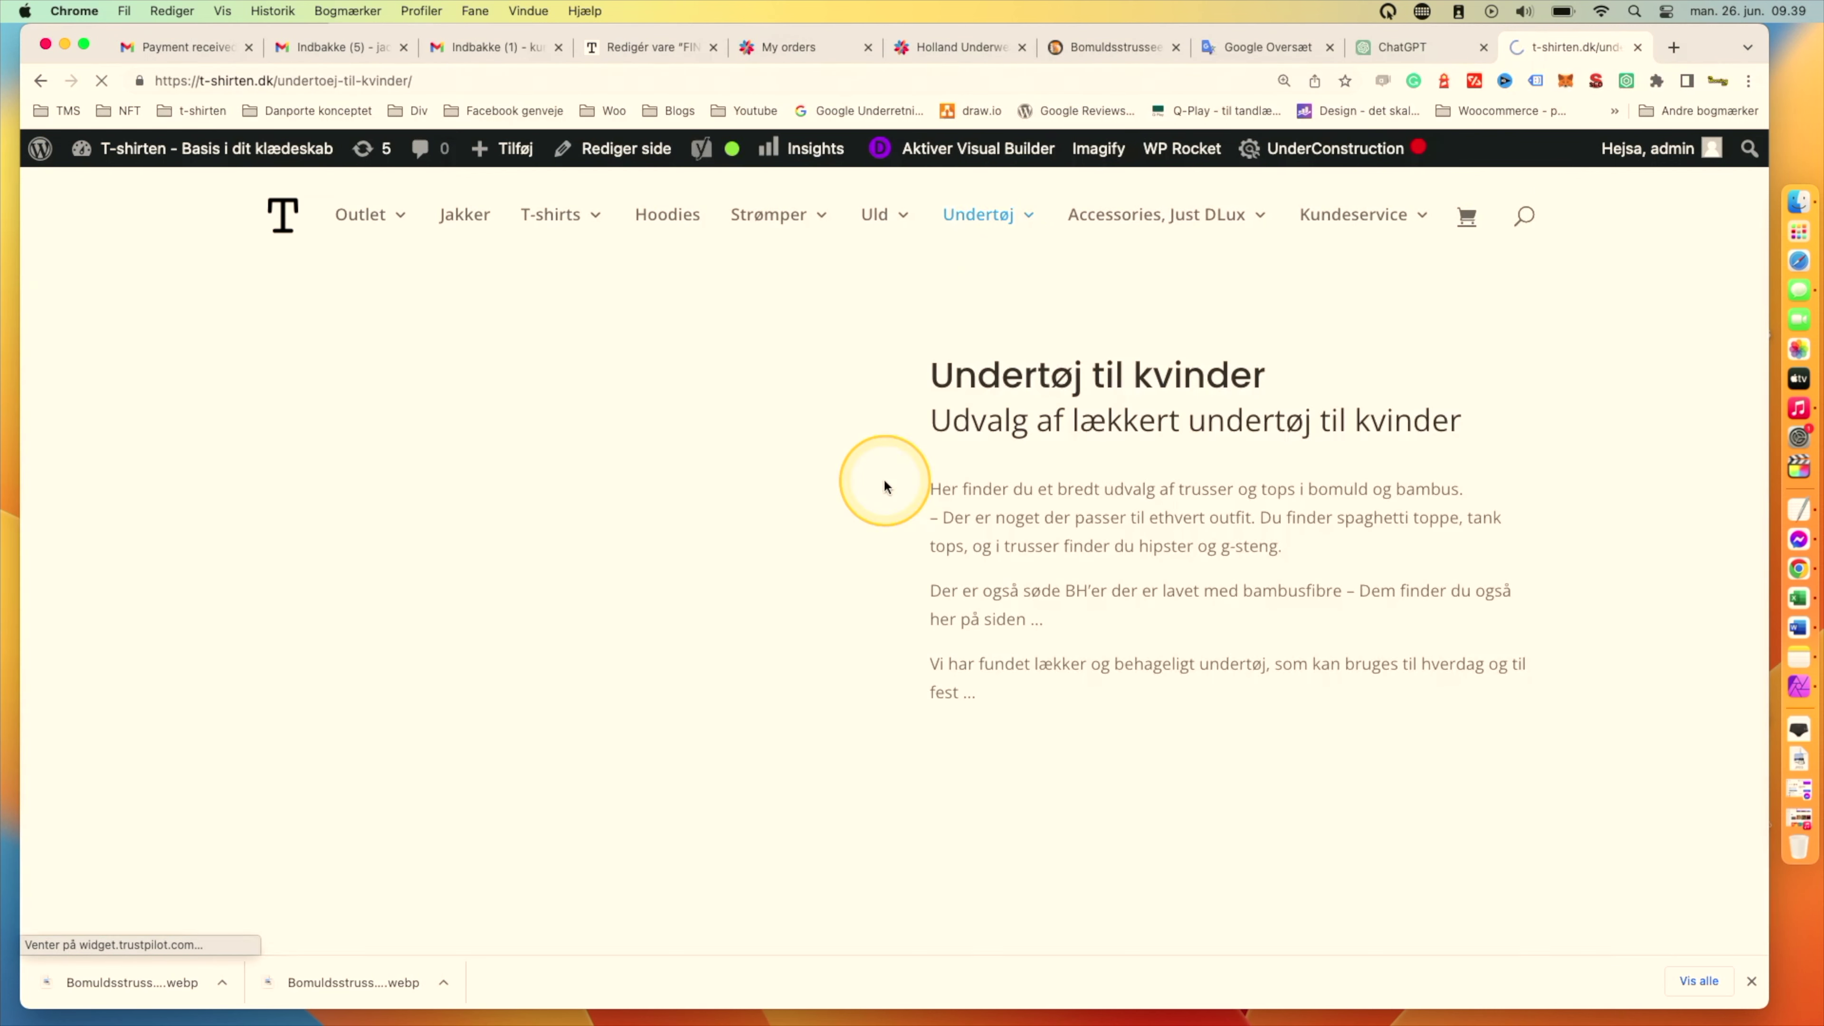
Look through the panties and tops on the women's underwear page and copy the page's address.
{"action": "scroll", "coordinate": [884, 483], "scroll_direction": "down", "scroll_amount": 3}
{"action": "scroll", "coordinate": [885, 482], "scroll_direction": "down", "scroll_amount": 15}
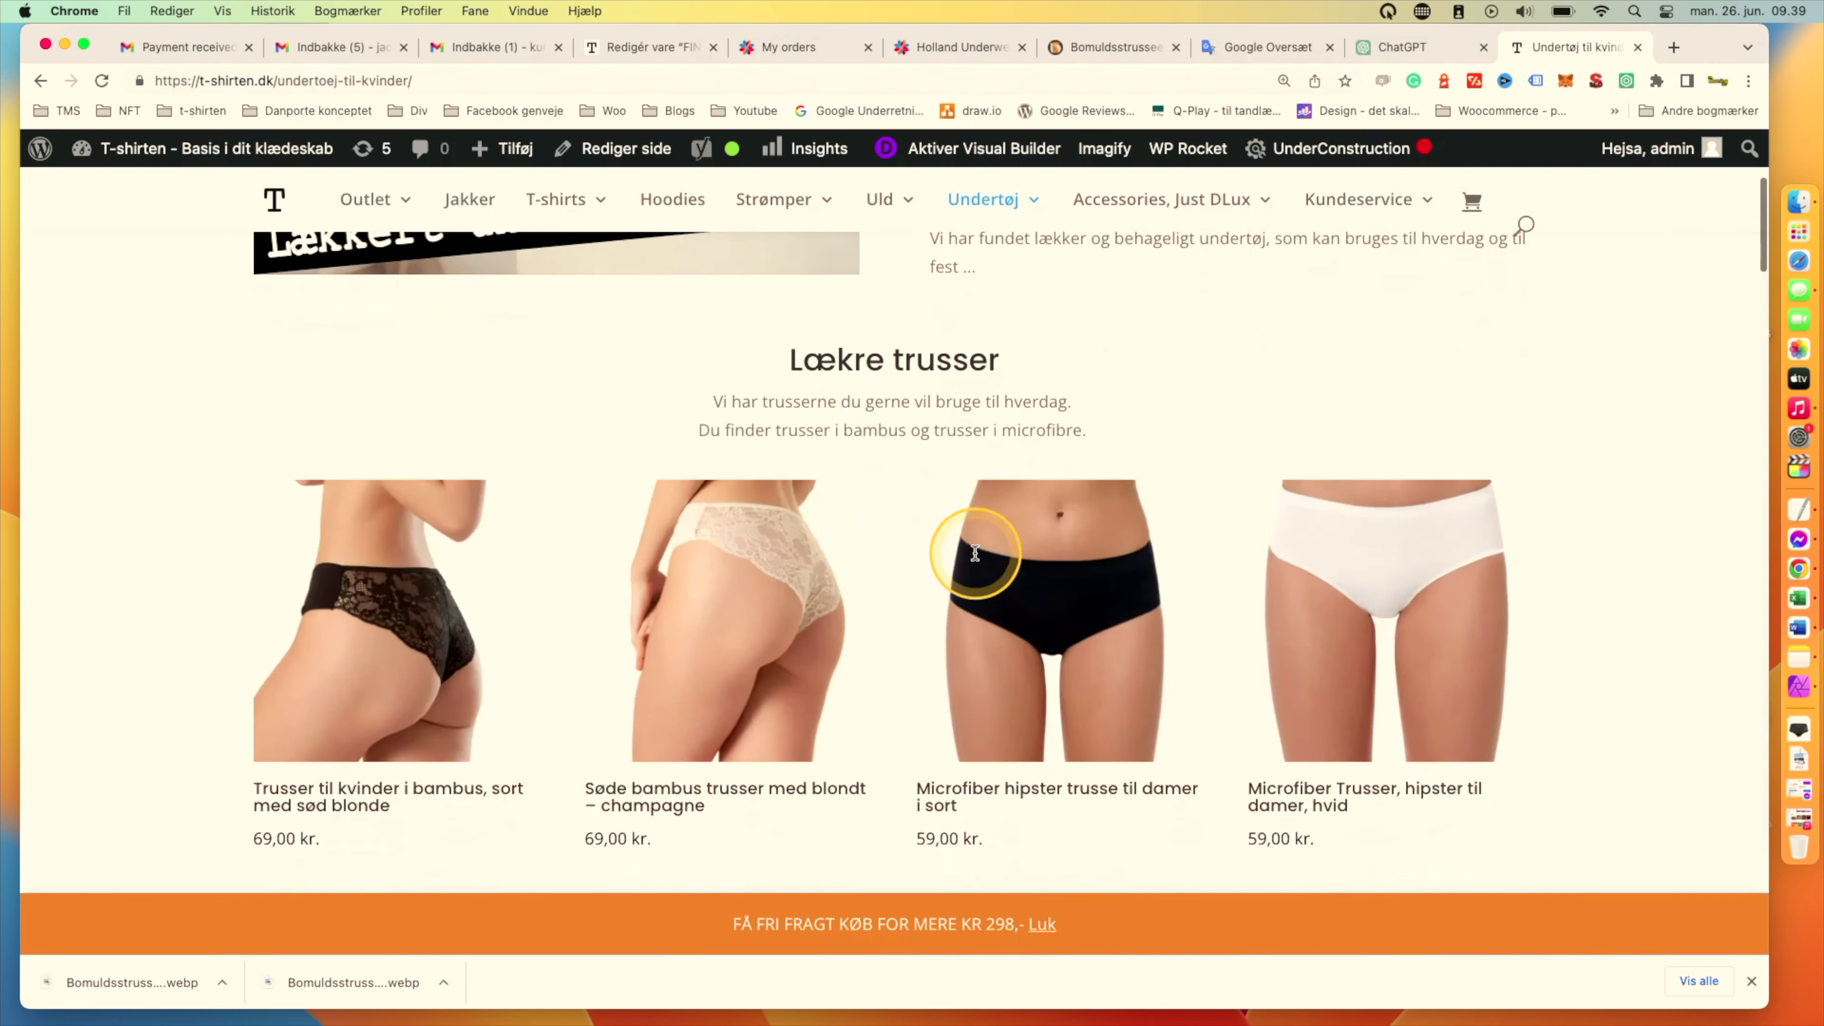
{"action": "scroll", "coordinate": [976, 559], "scroll_direction": "down", "scroll_amount": 5}
{"action": "scroll", "coordinate": [975, 559], "scroll_direction": "up", "scroll_amount": 12}
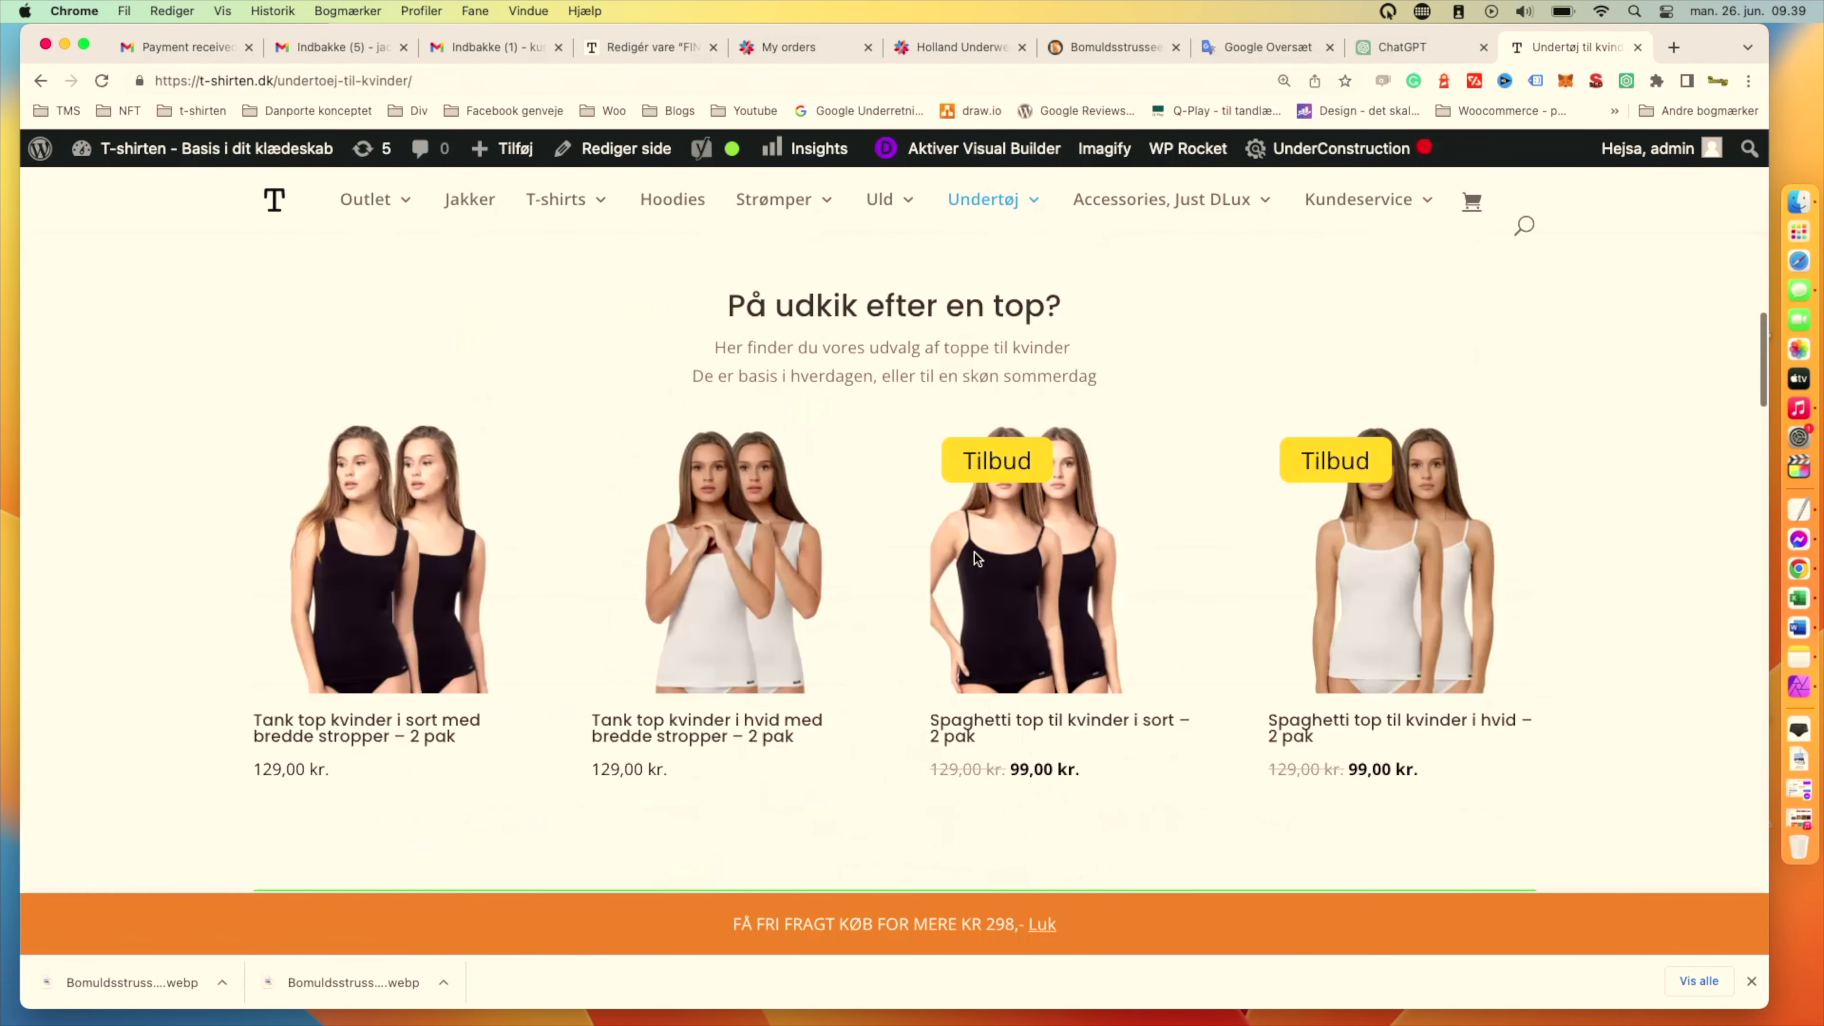
{"action": "scroll", "coordinate": [976, 559], "scroll_direction": "down", "scroll_amount": 5}
{"action": "scroll", "coordinate": [798, 676], "scroll_direction": "up", "scroll_amount": 5}
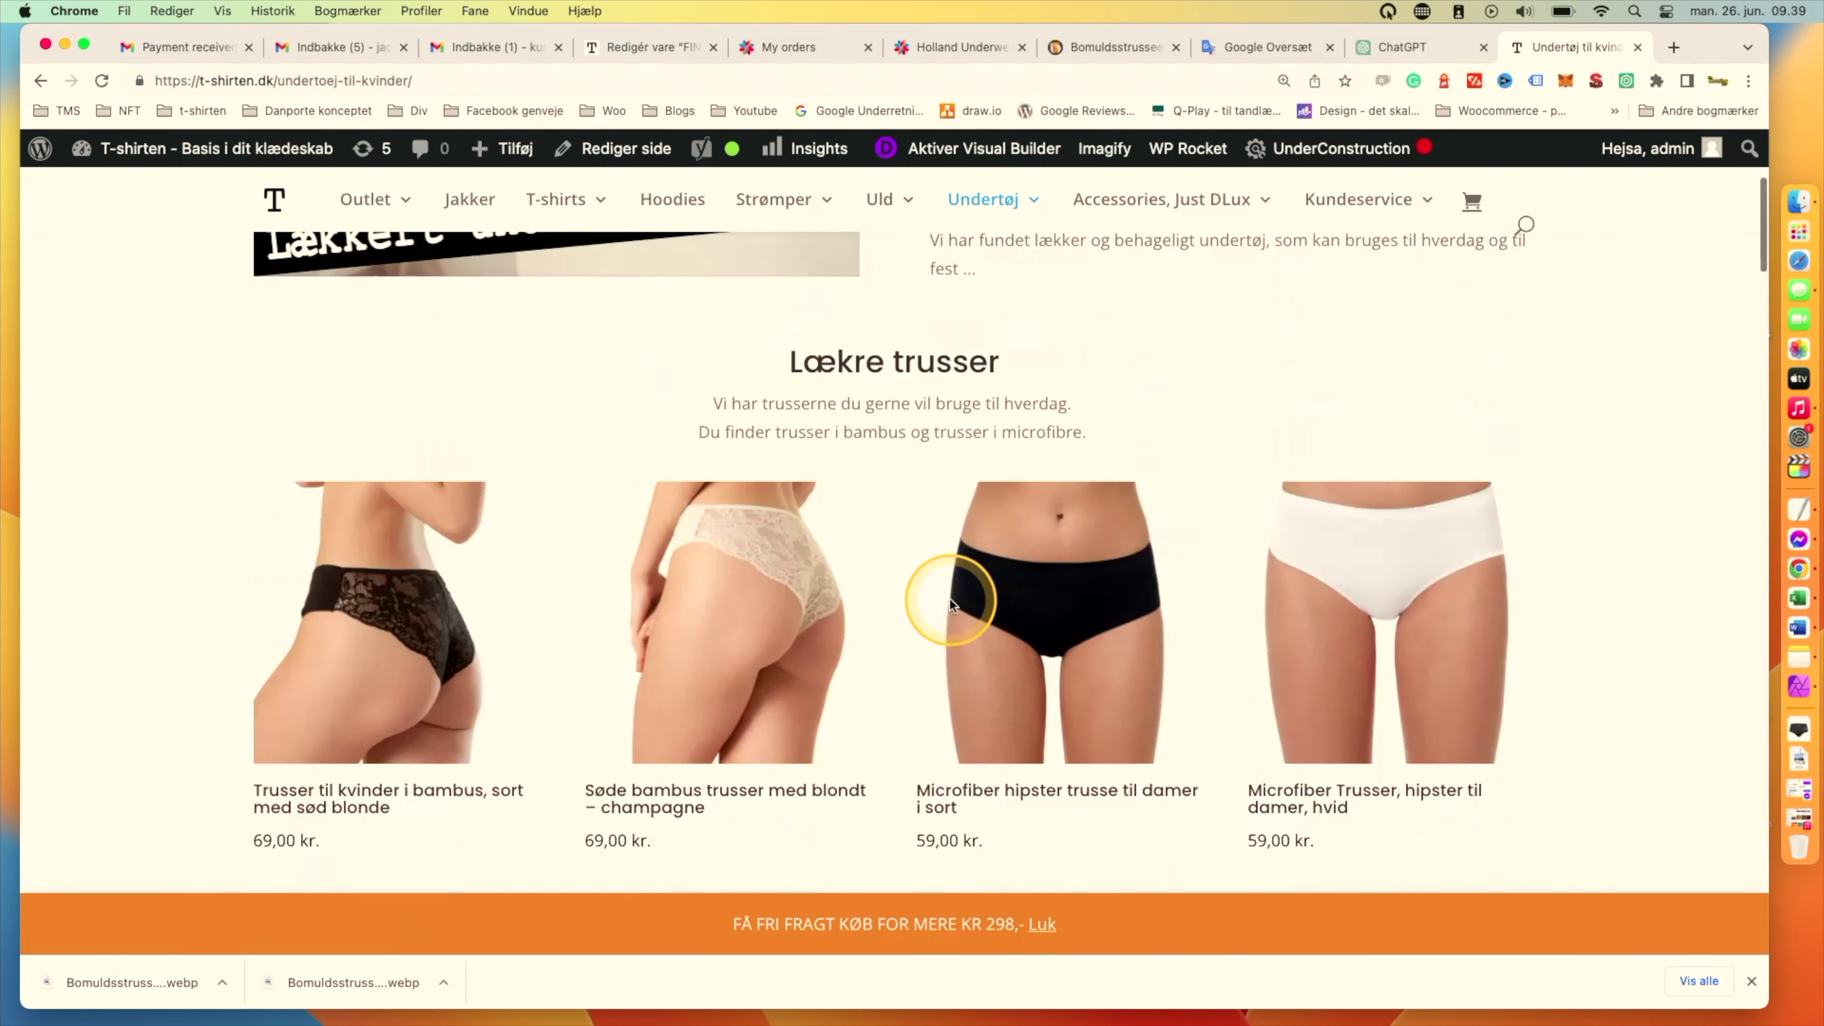
{"action": "left_click", "coordinate": [882, 86]}
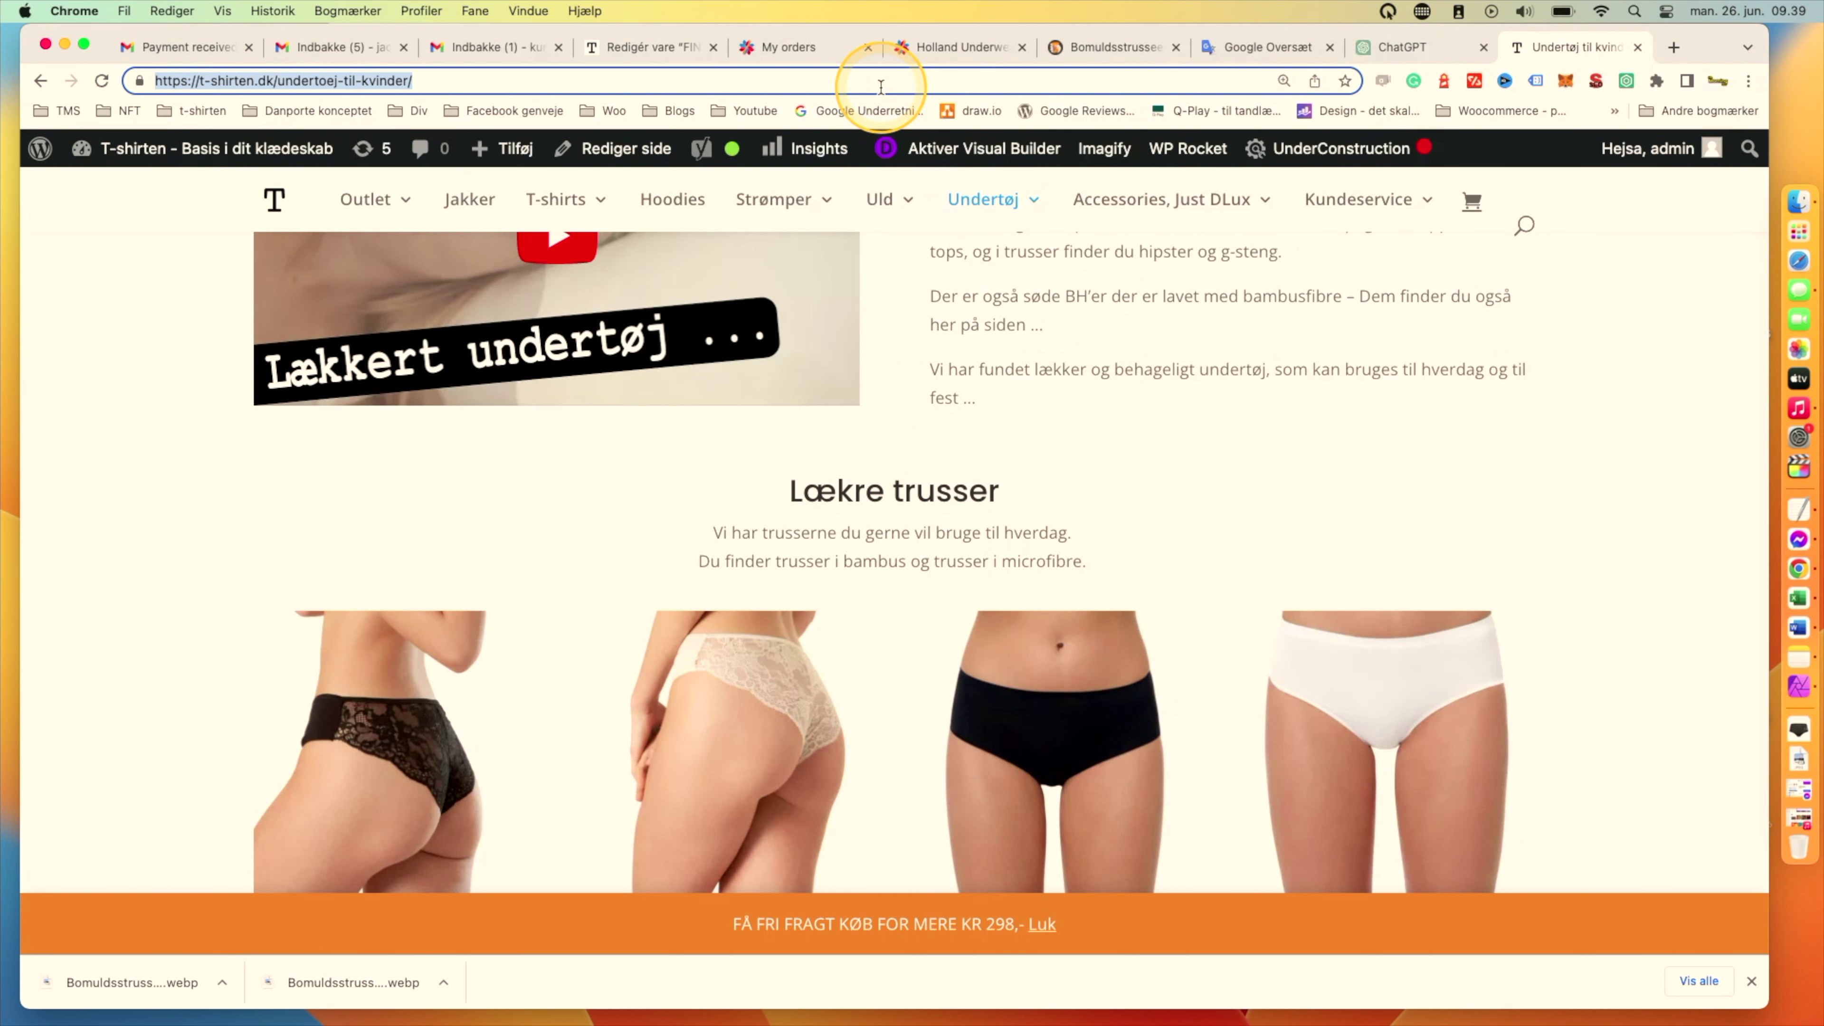
{"action": "left_click", "coordinate": [652, 51]}
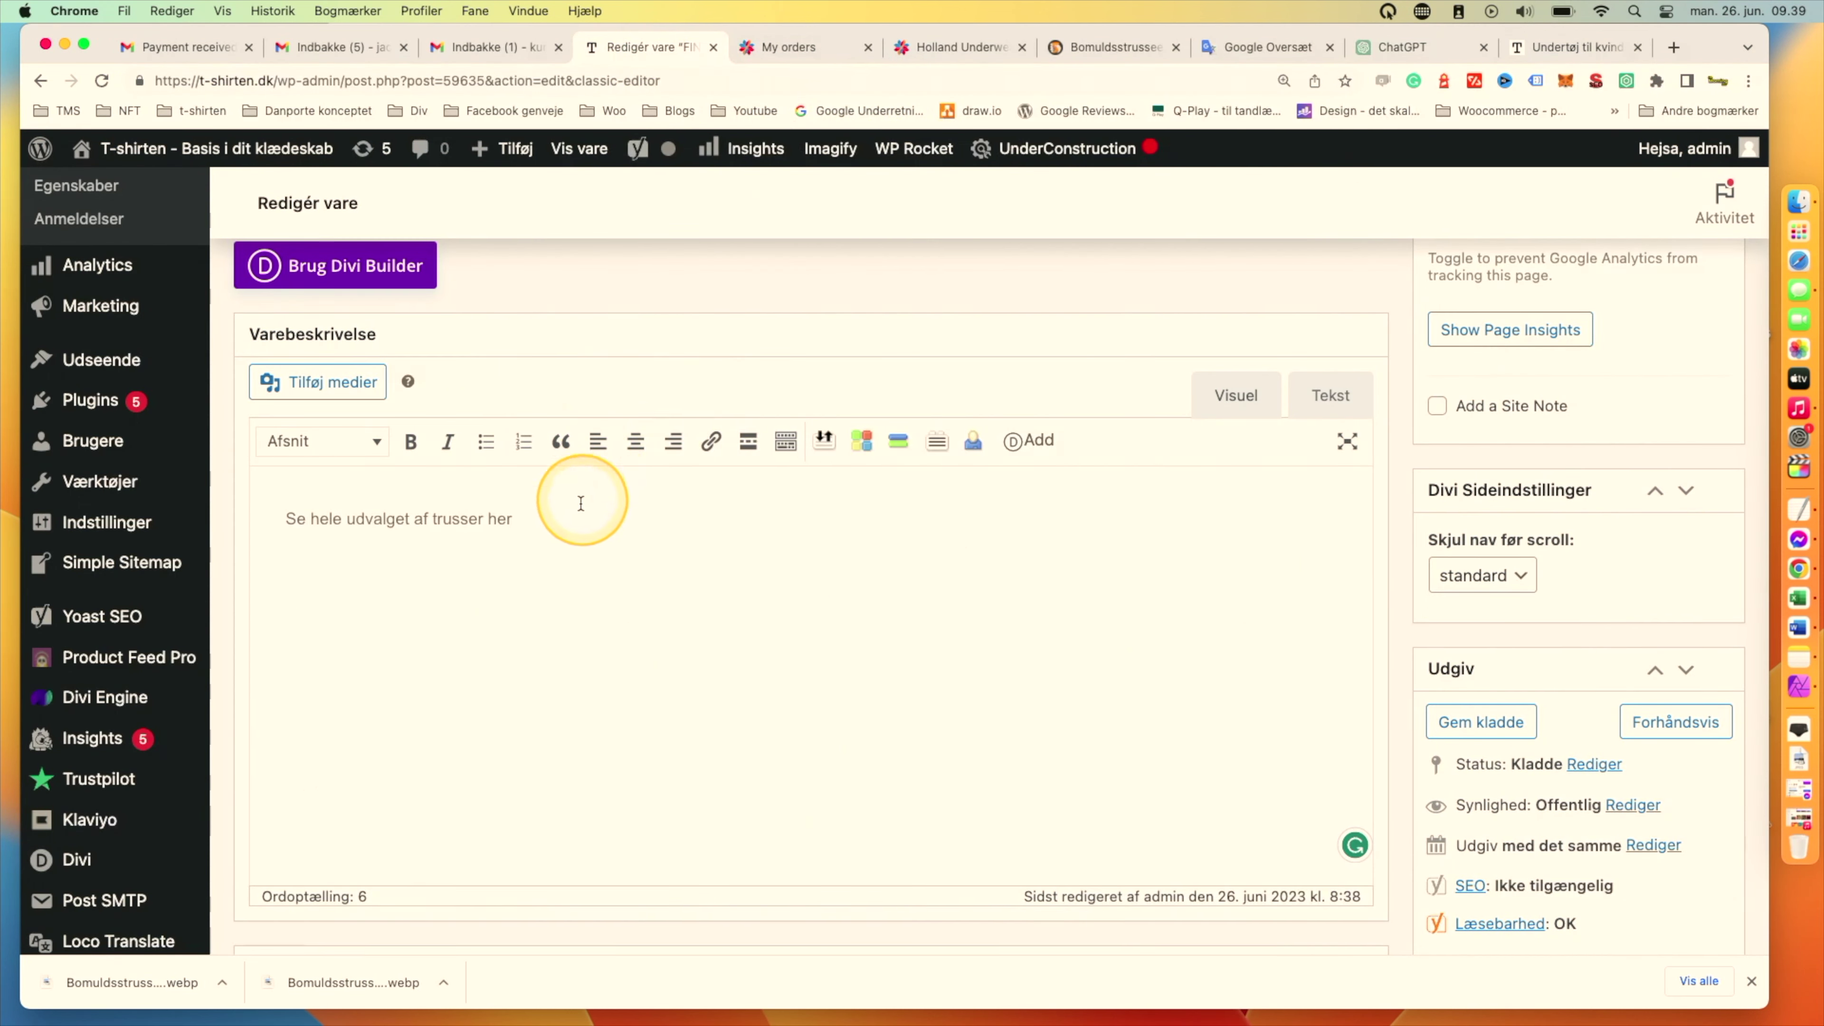
{"action": "triple_click", "coordinate": [540, 517]}
{"action": "left_click", "coordinate": [708, 456]}
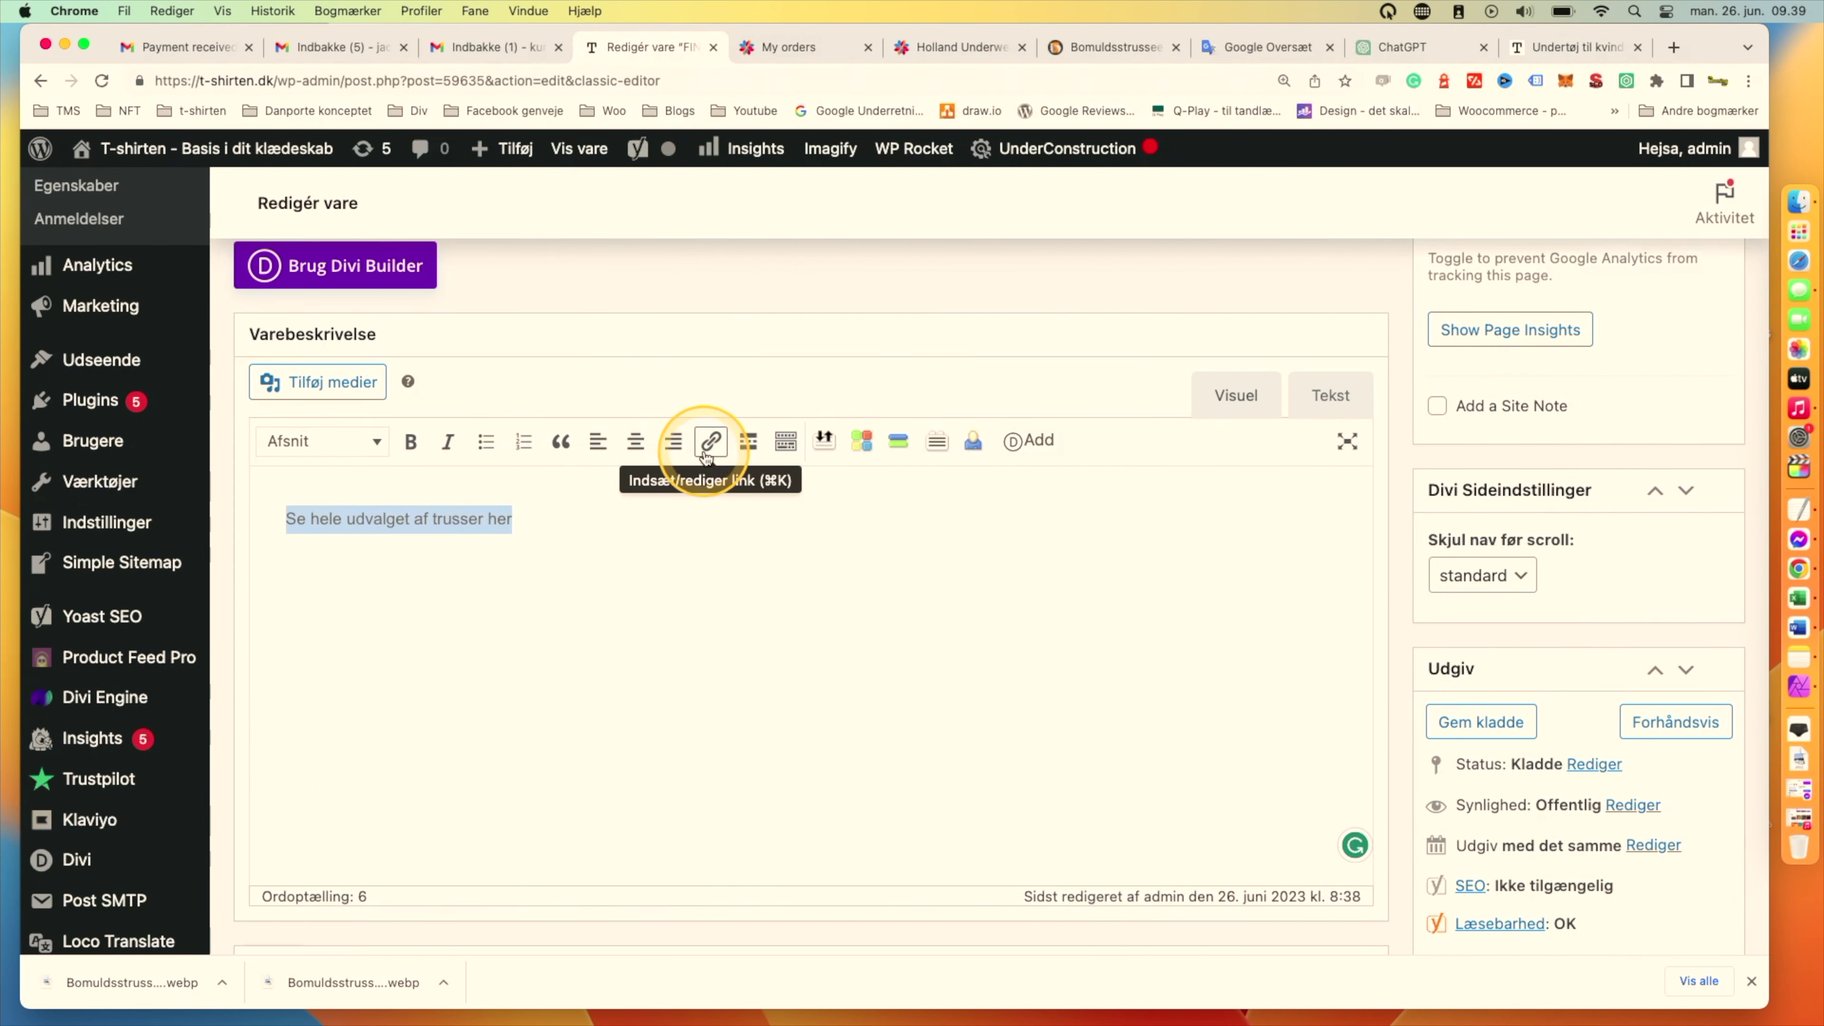
{"action": "type", "text": "https://t-shirten.dk/undertoej-til-kvinder/"}
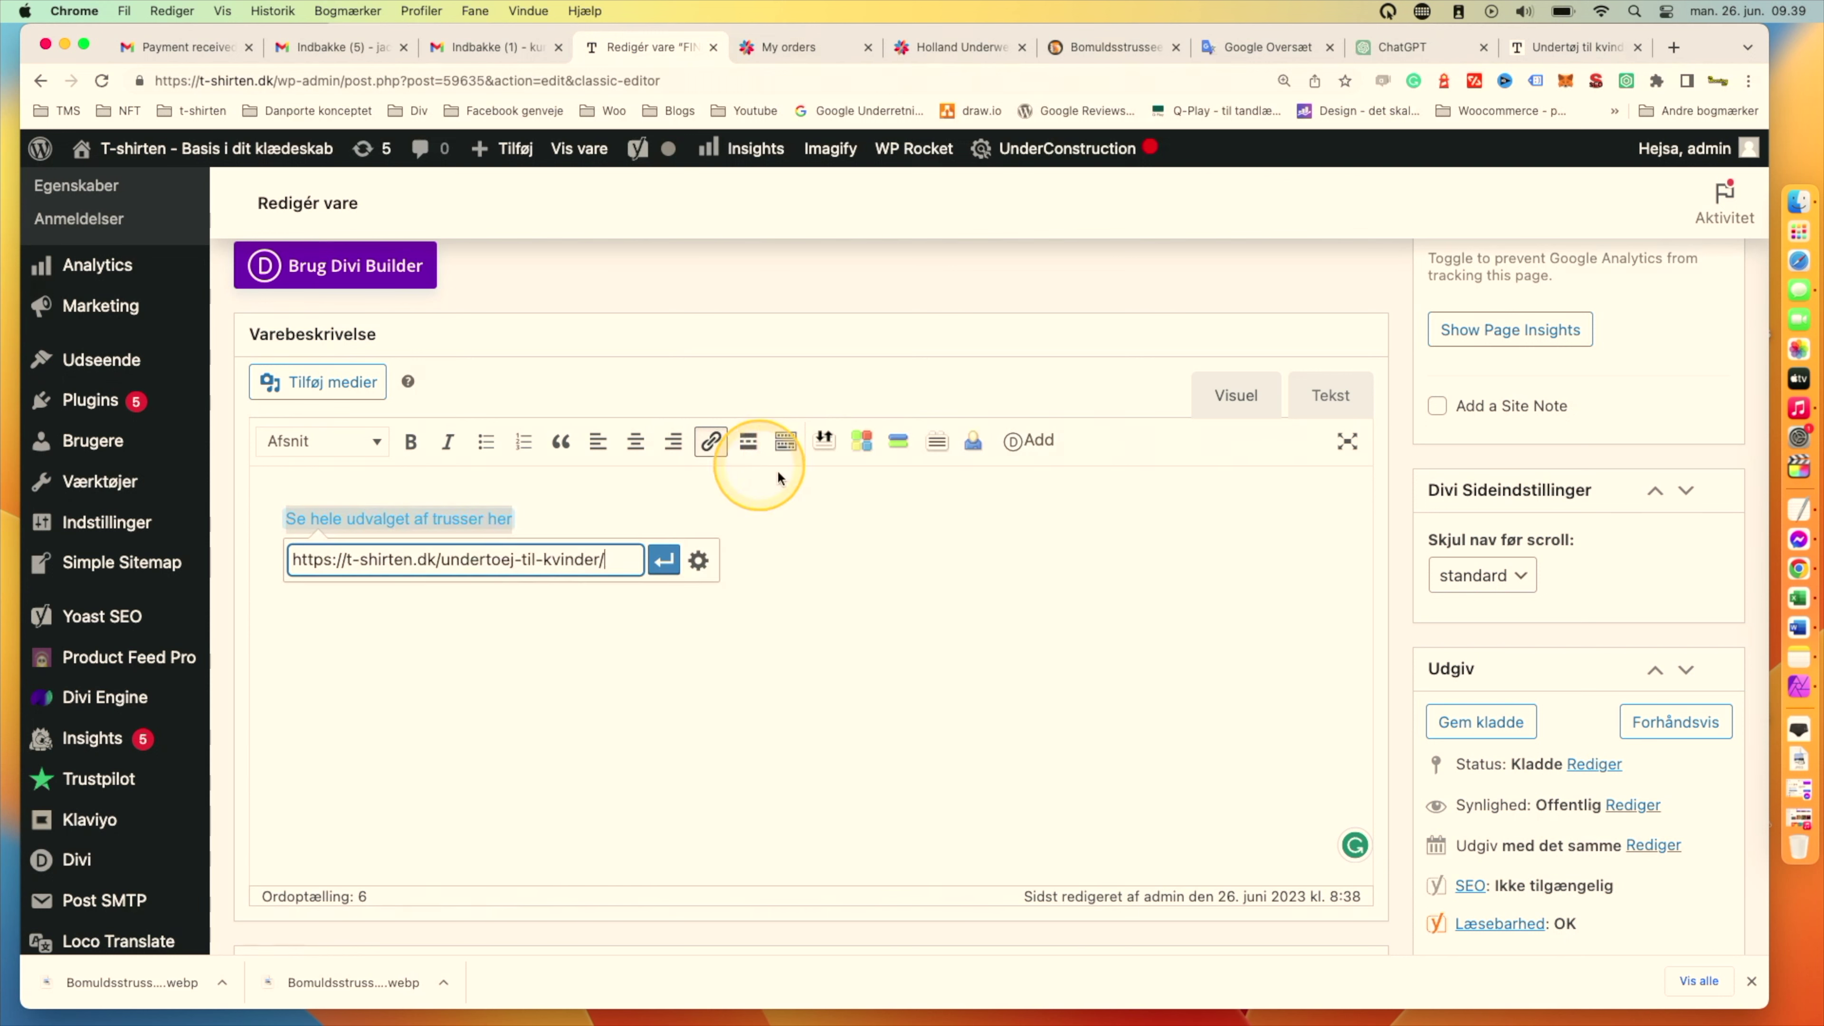
{"action": "left_click", "coordinate": [662, 559]}
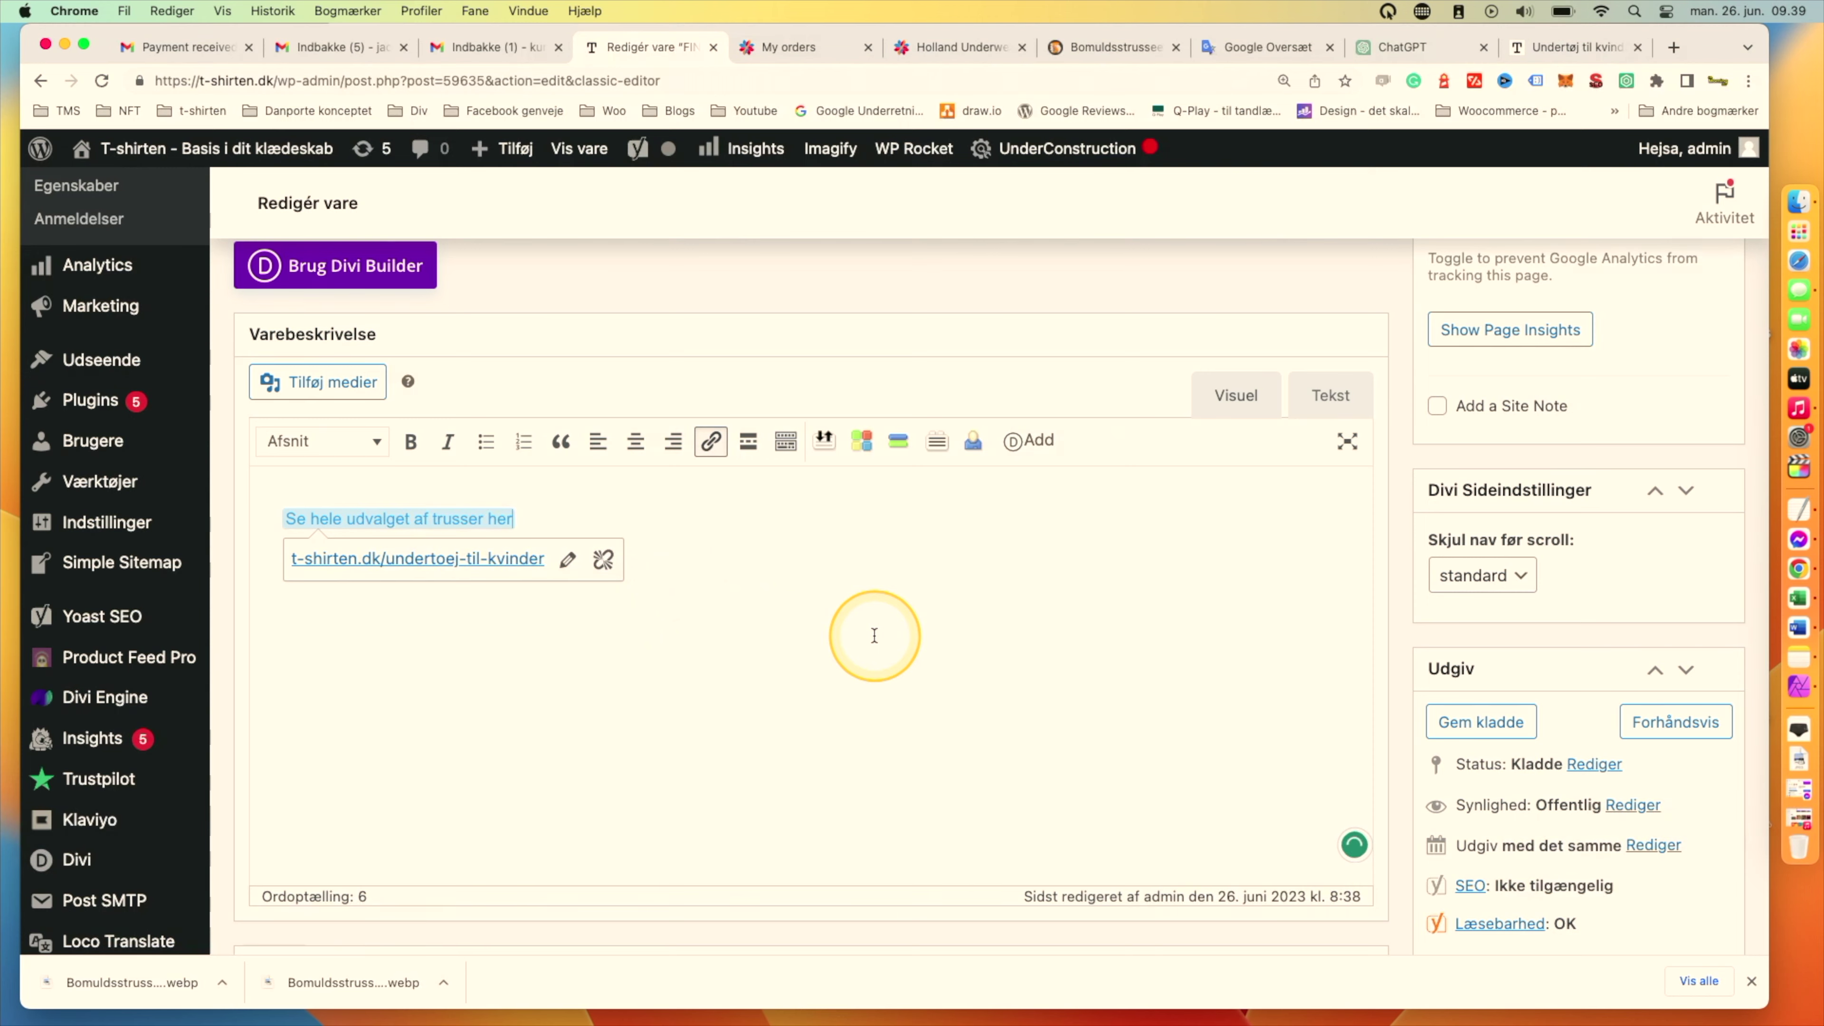
Remove the full stop after "10% Elastane" in the short product description.
{"action": "scroll", "coordinate": [874, 635], "scroll_direction": "down", "scroll_amount": 10}
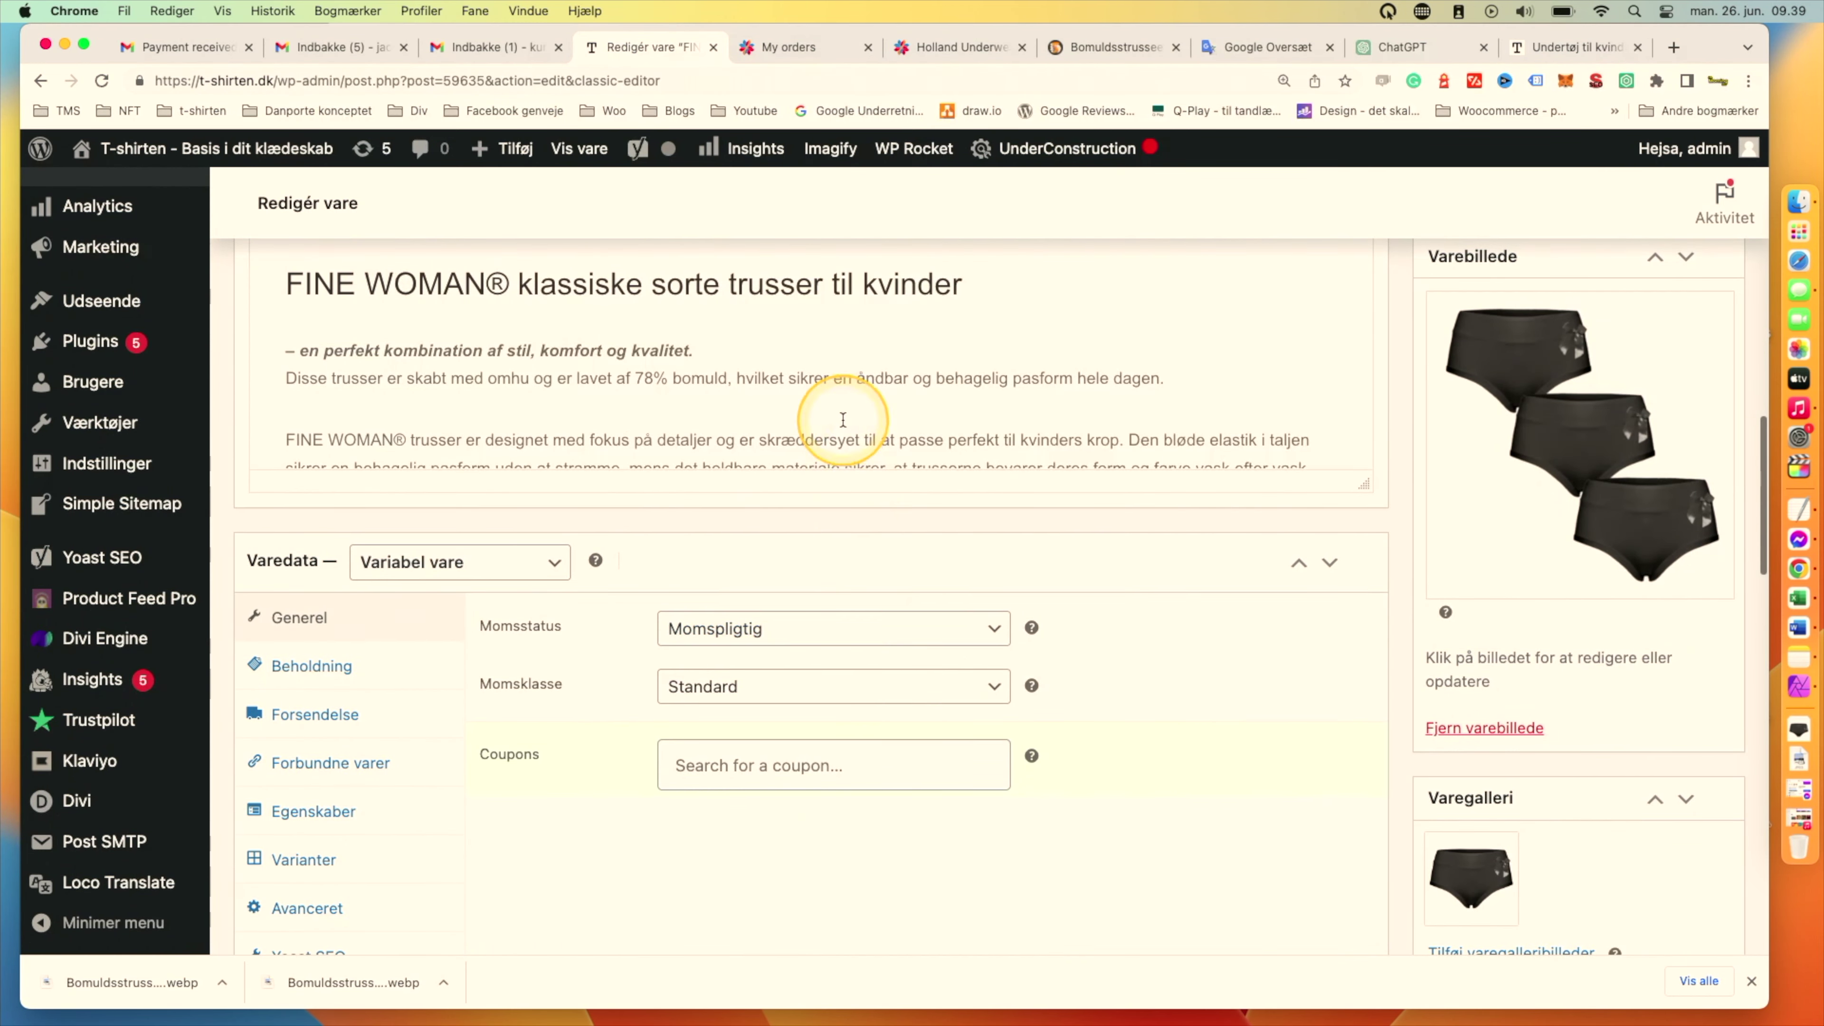
{"action": "scroll", "coordinate": [843, 420], "scroll_direction": "down", "scroll_amount": 5}
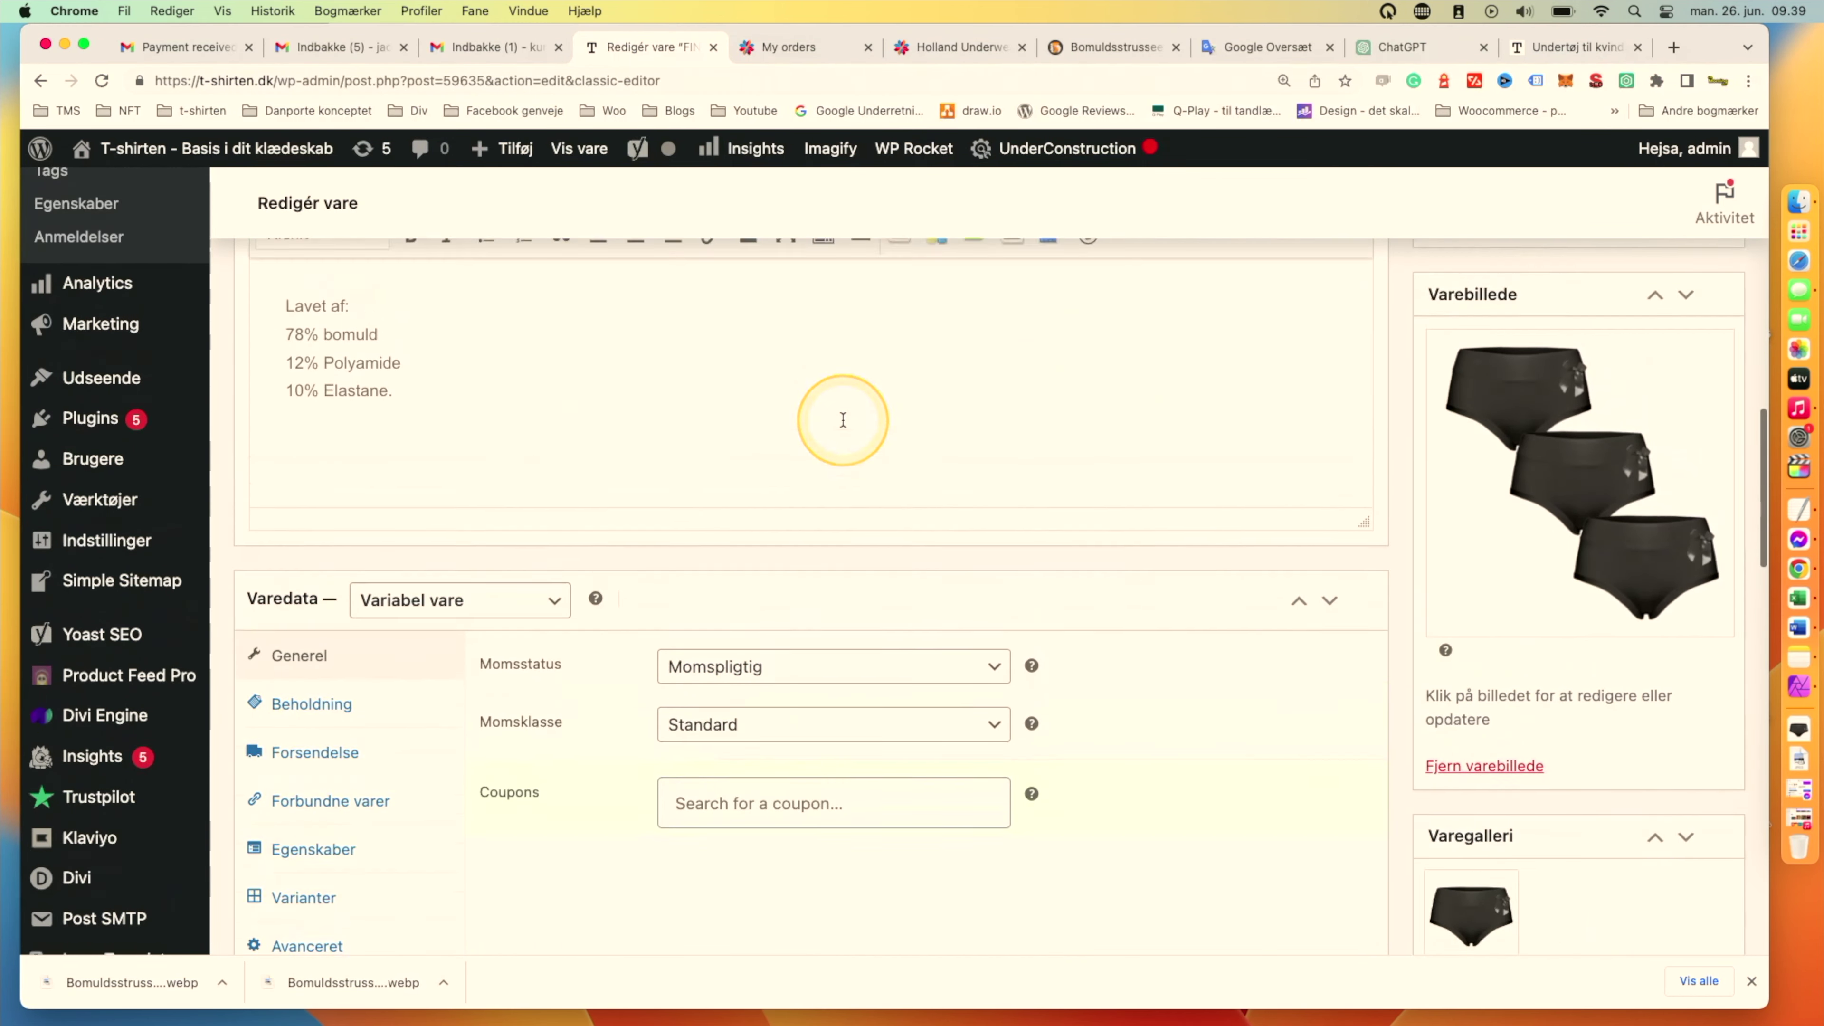
{"action": "scroll", "coordinate": [843, 420], "scroll_direction": "up", "scroll_amount": 3}
{"action": "left_click", "coordinate": [617, 515]}
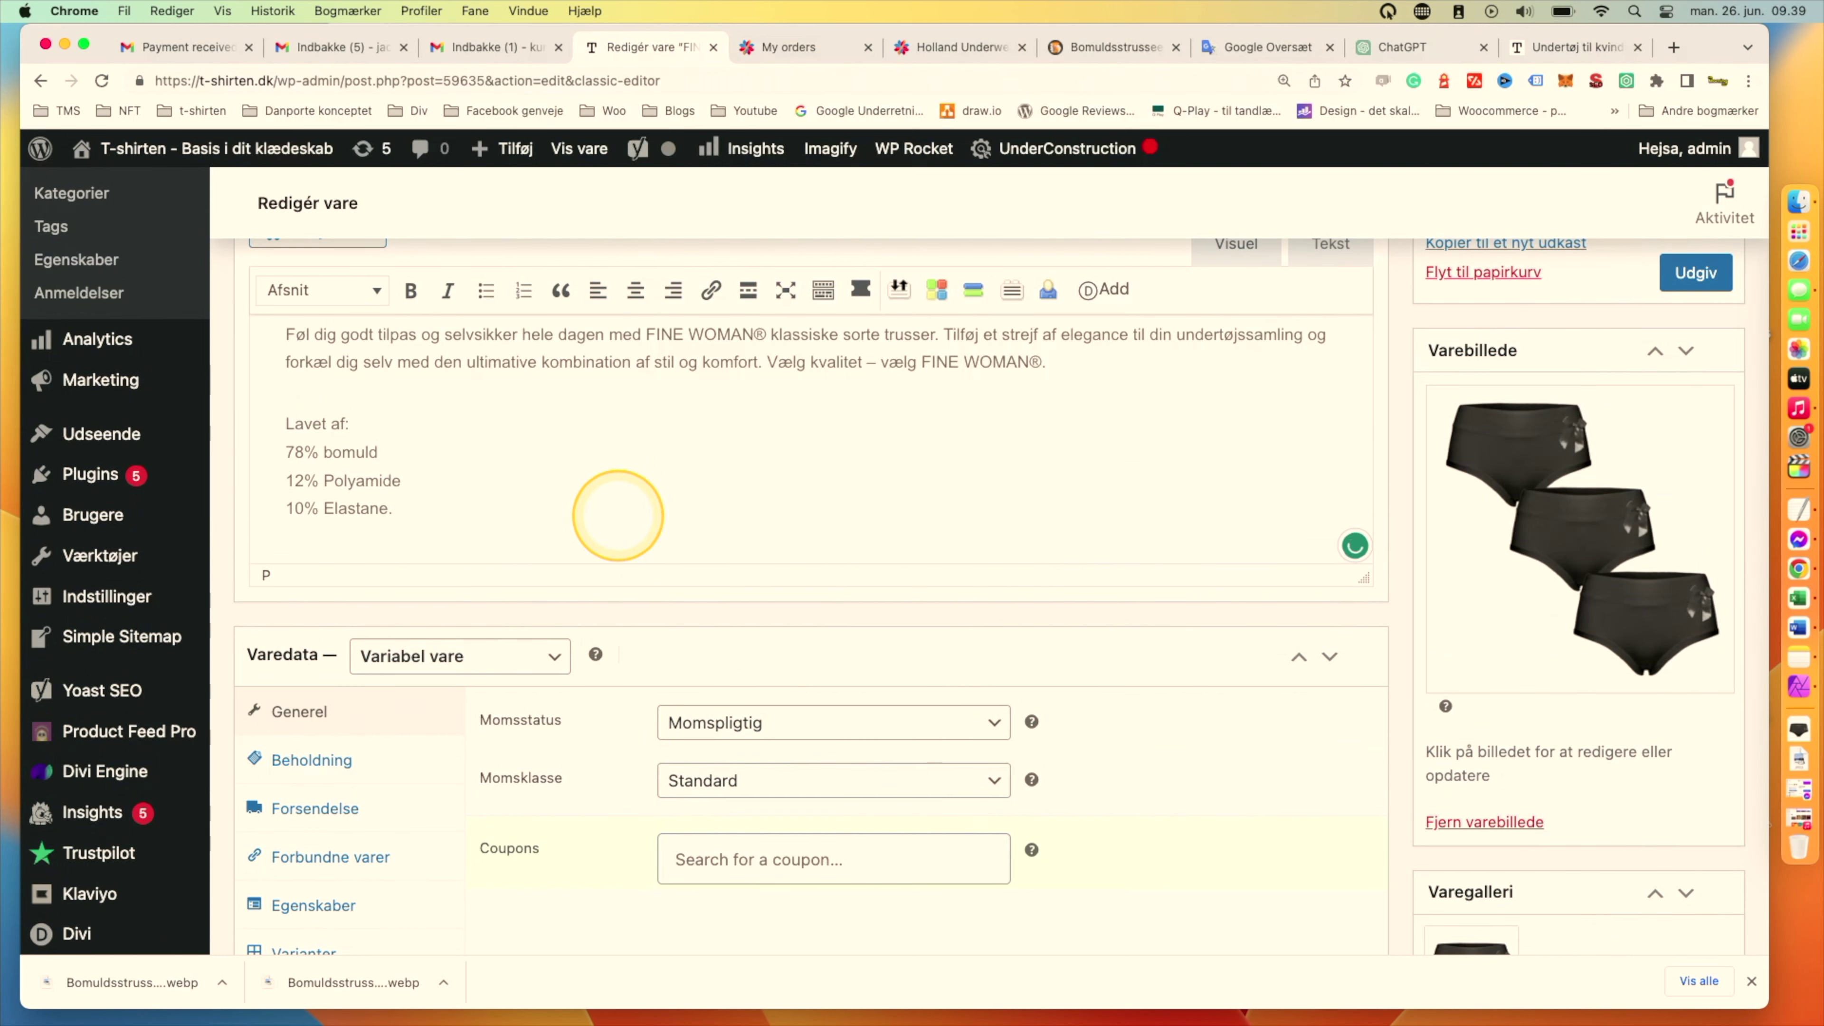
{"action": "scroll", "coordinate": [618, 515], "scroll_direction": "down", "scroll_amount": 2}
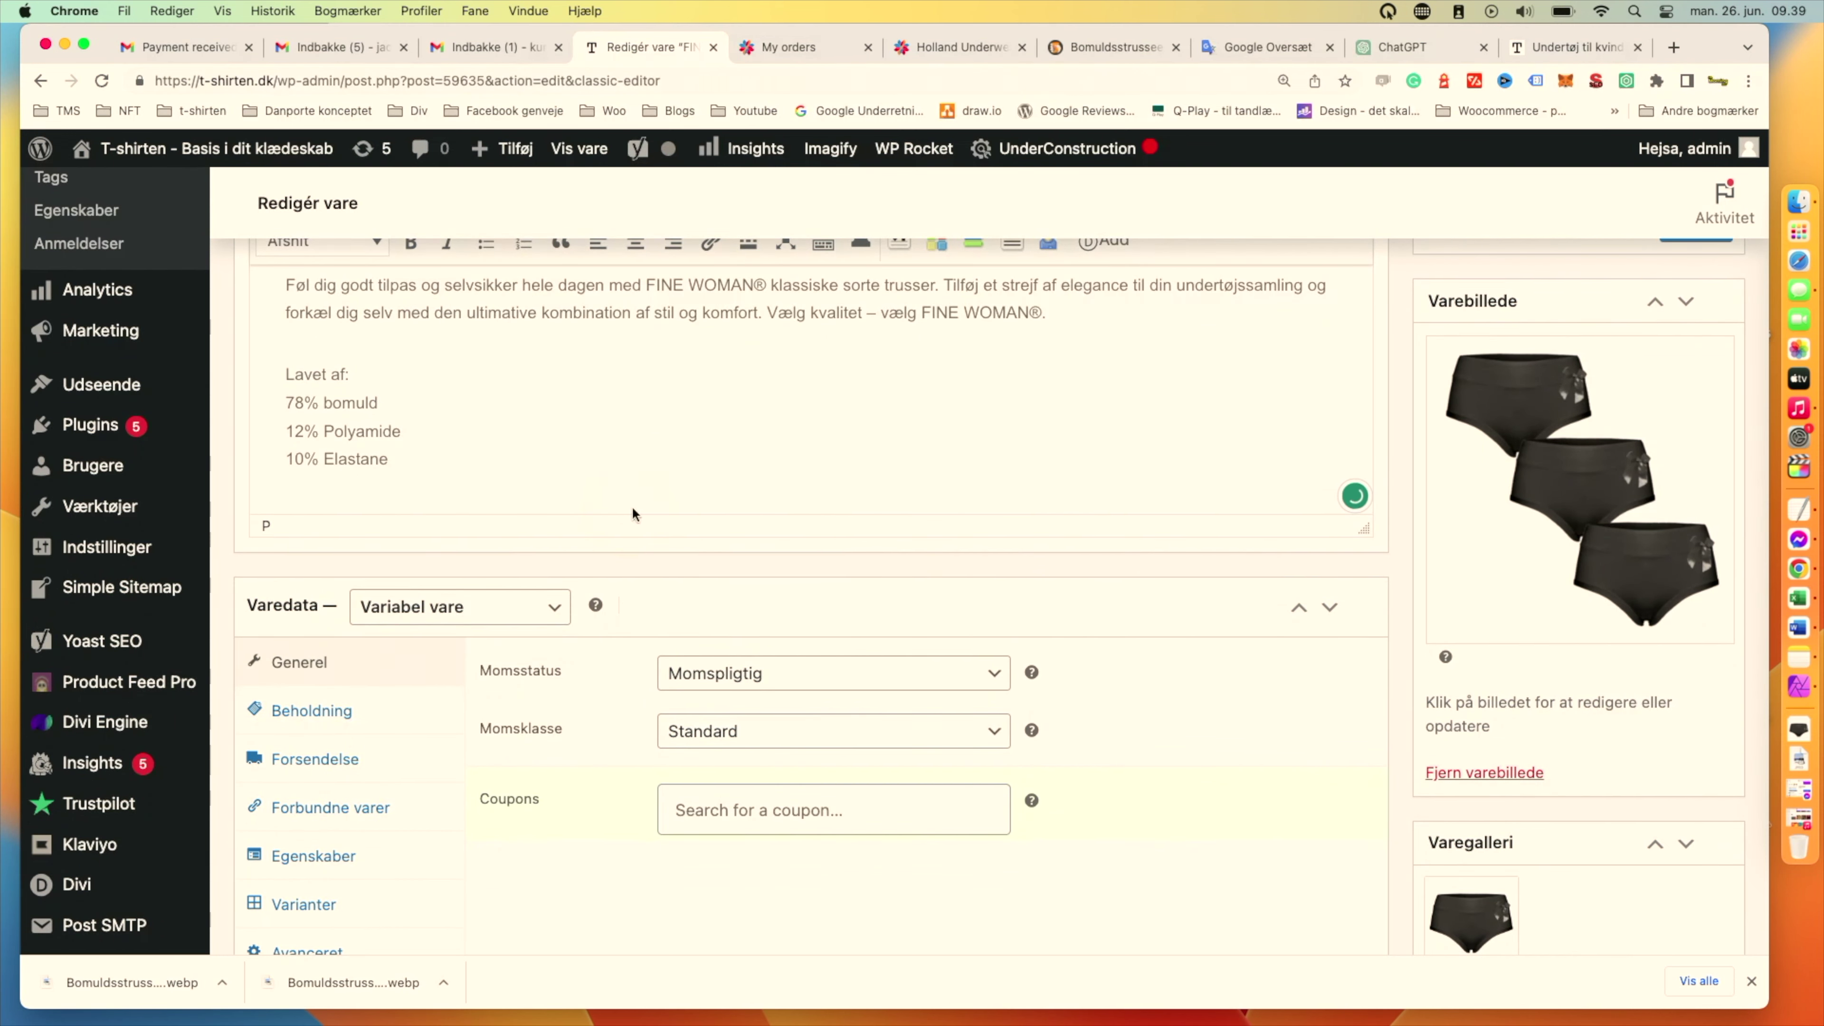
Examine the Yoast SEO section's Google preview, SEO title and focus keyphrase fields for the product.
{"action": "scroll", "coordinate": [746, 503], "scroll_direction": "down", "scroll_amount": 15}
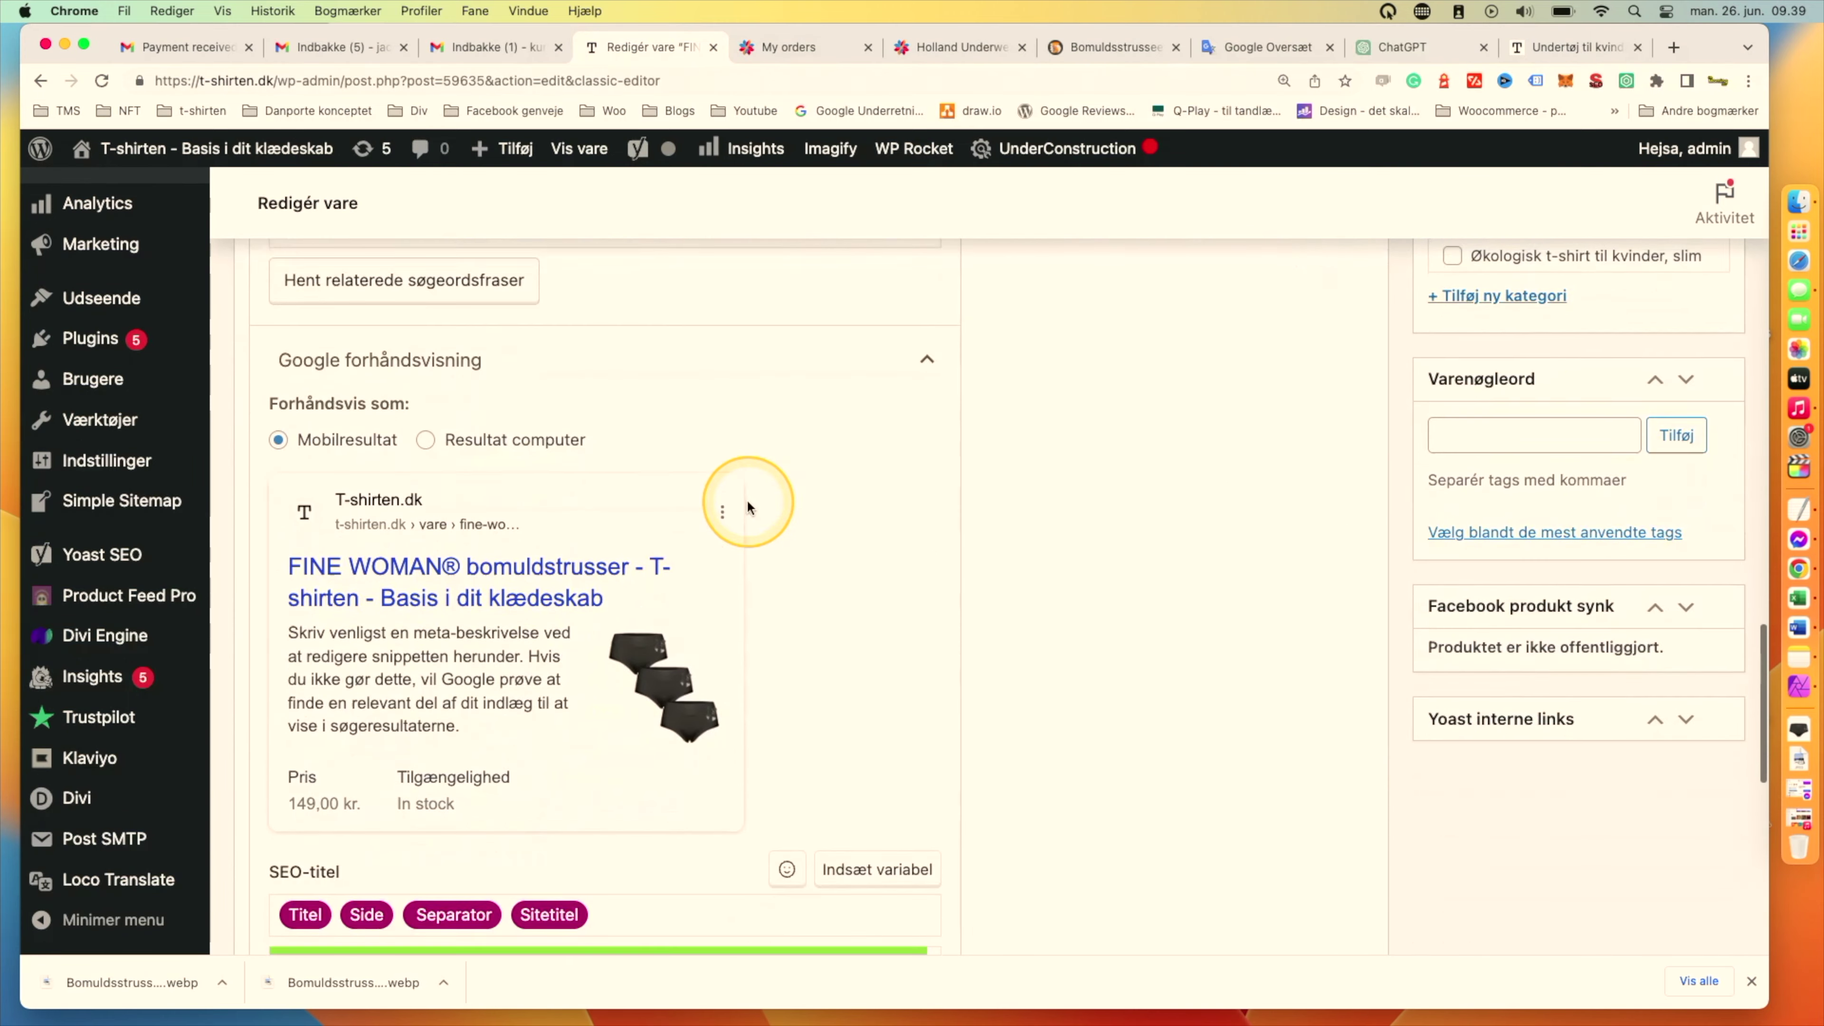
{"action": "scroll", "coordinate": [747, 506], "scroll_direction": "down", "scroll_amount": 3}
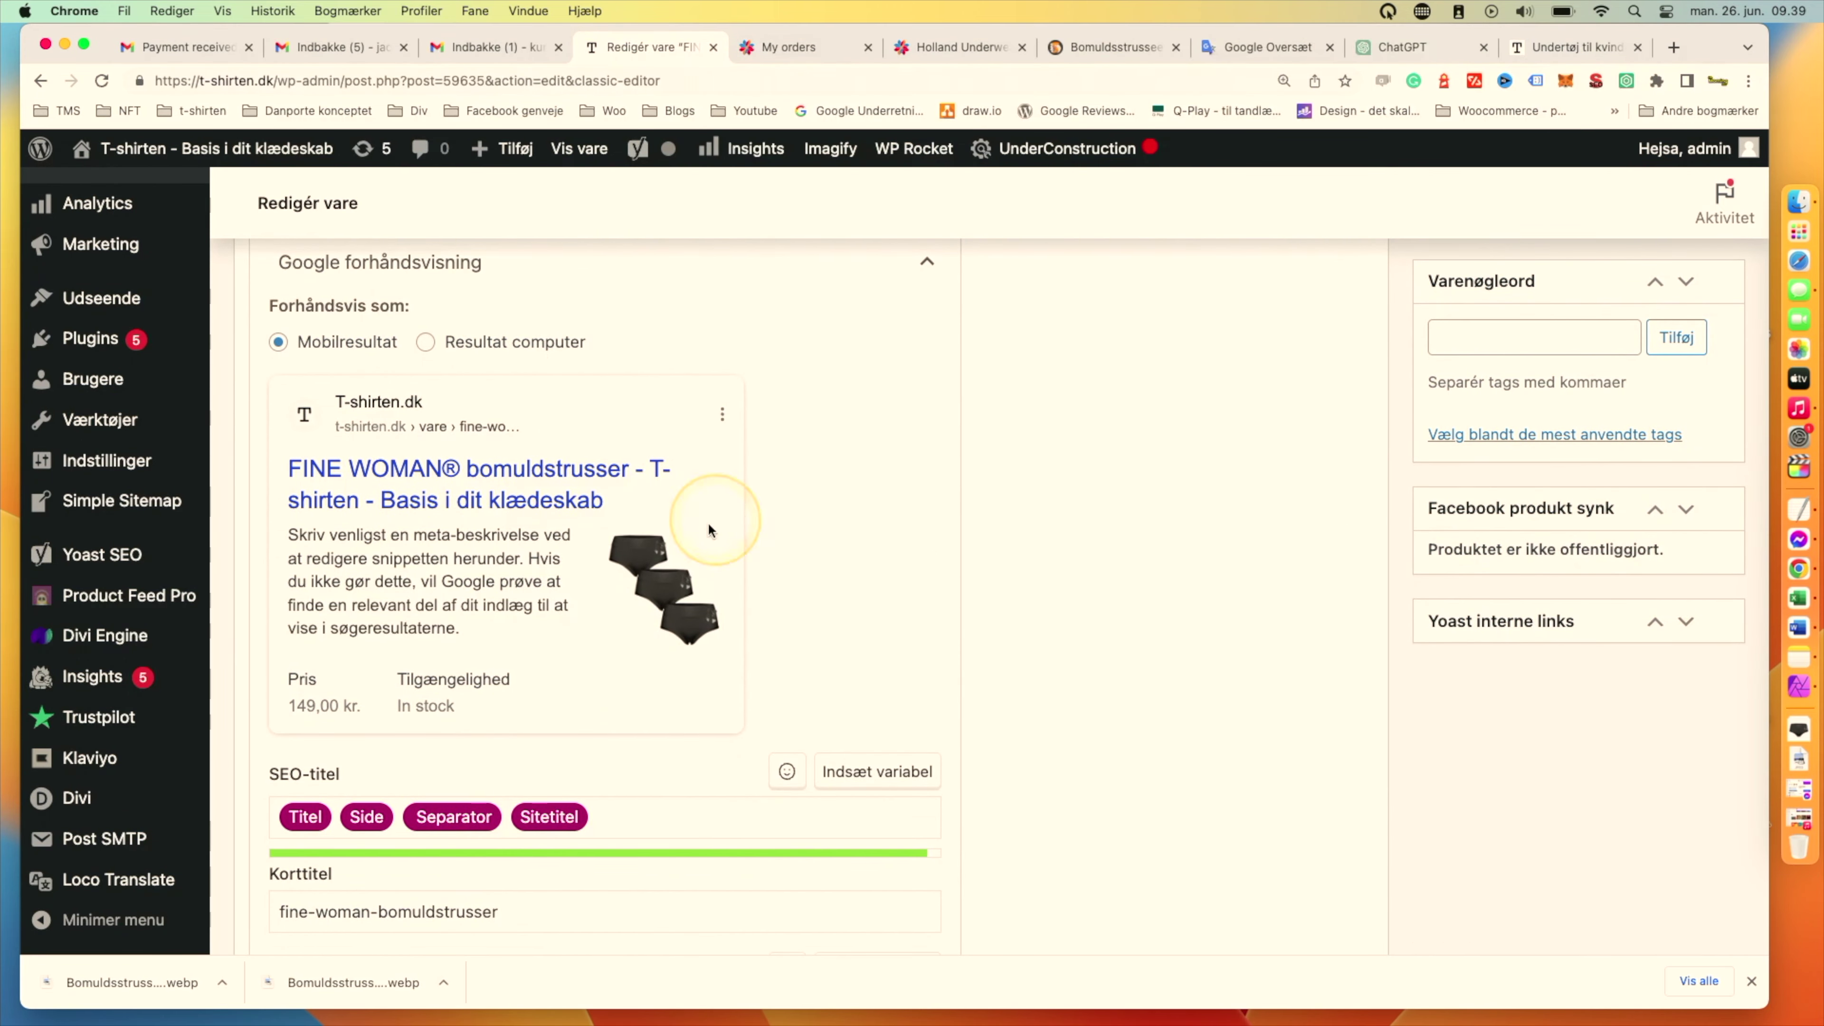
{"action": "scroll", "coordinate": [619, 654], "scroll_direction": "down", "scroll_amount": 1}
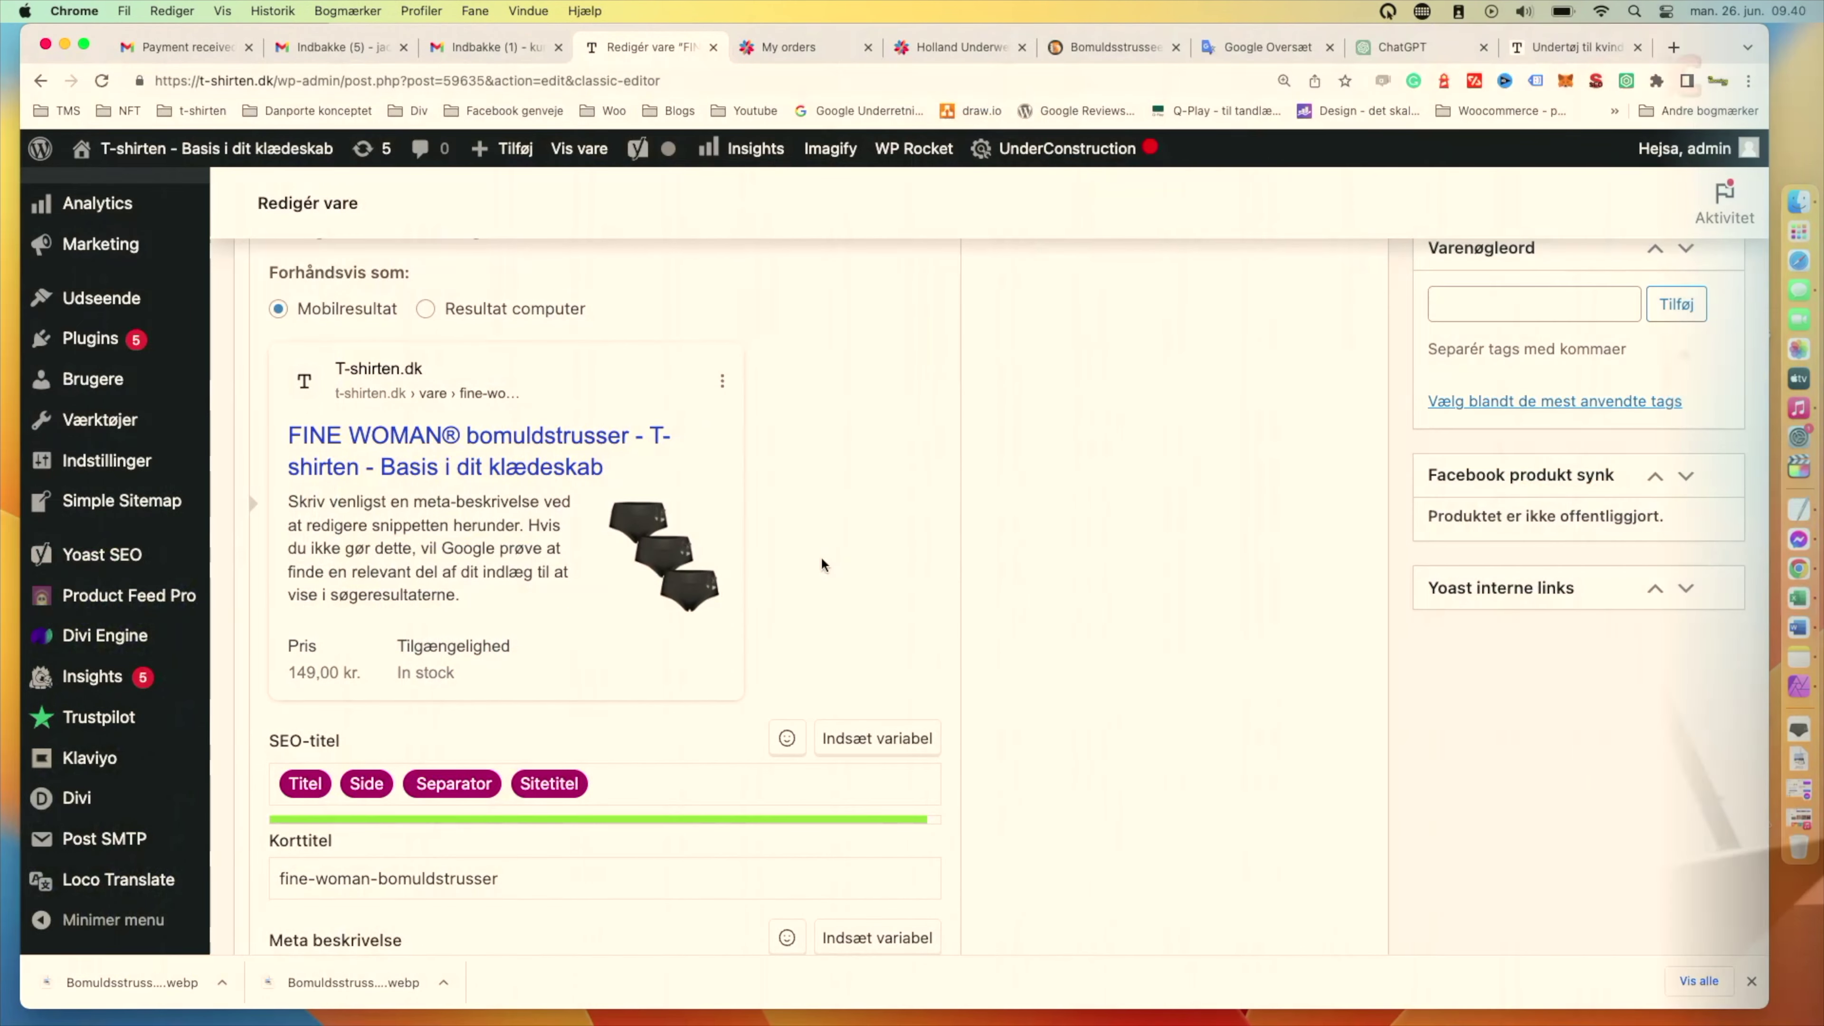
{"action": "scroll", "coordinate": [821, 557], "scroll_direction": "up", "scroll_amount": 10}
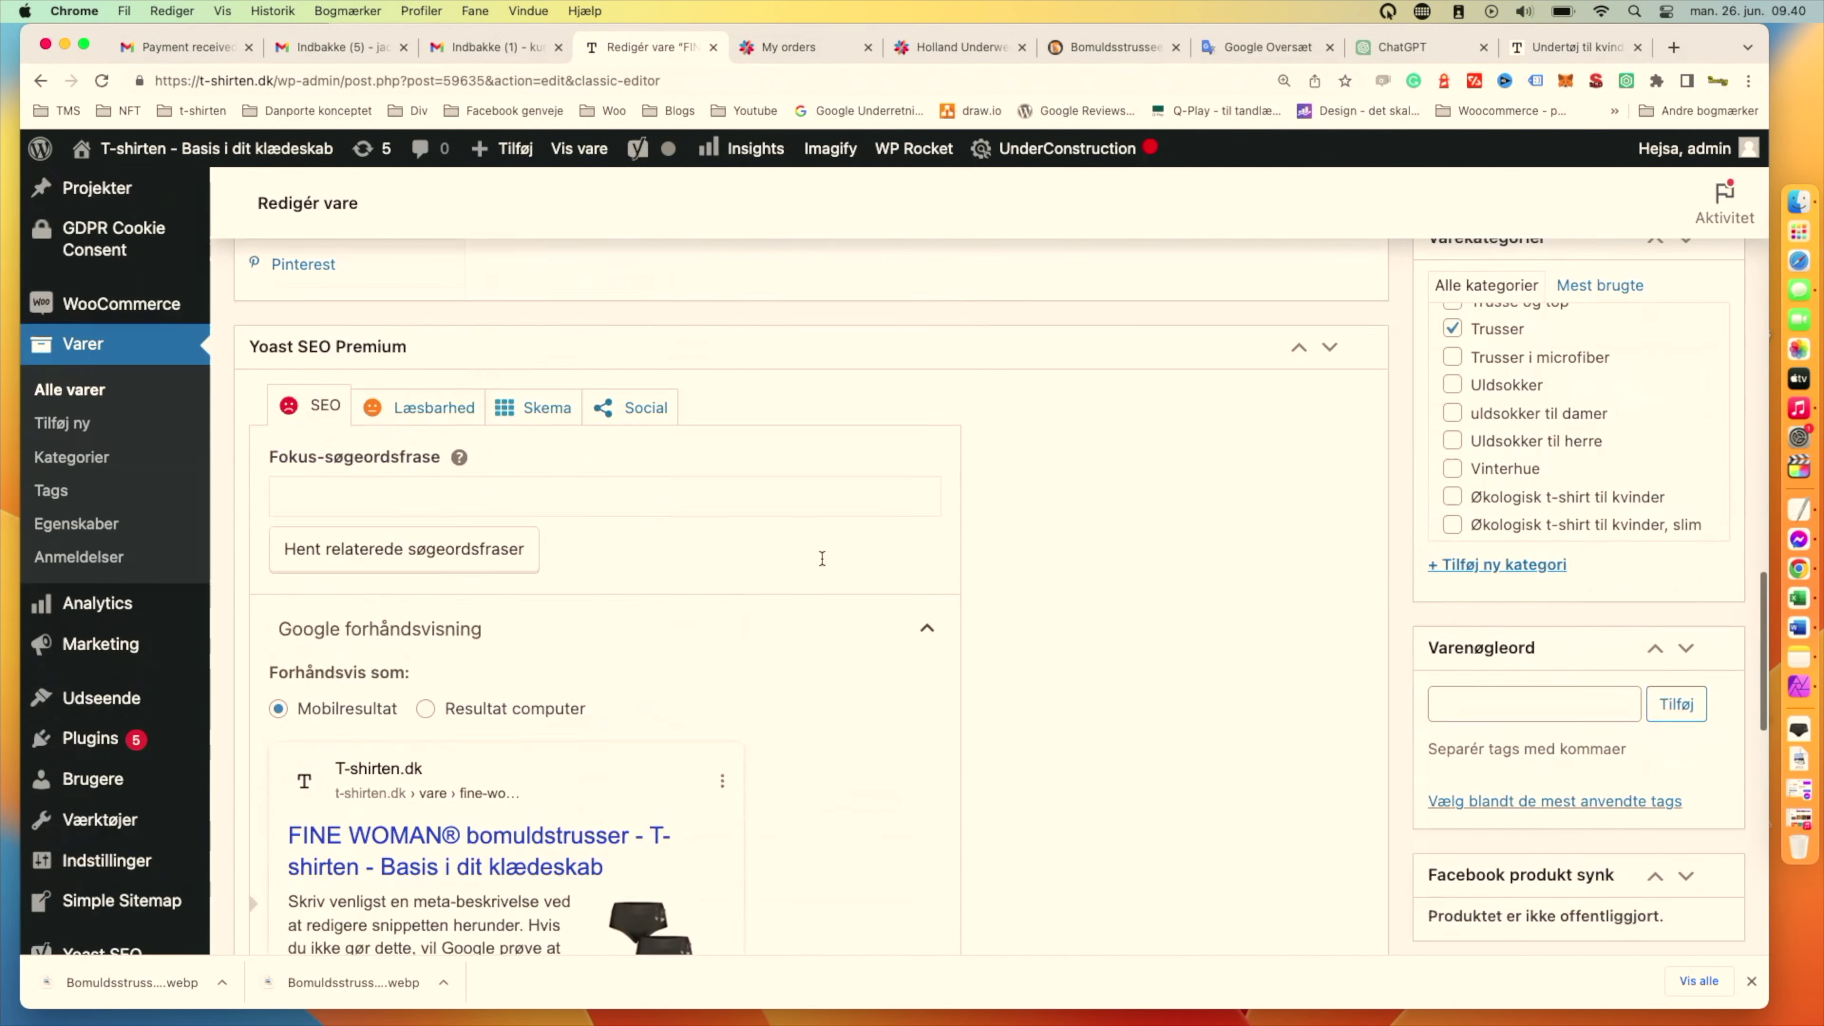
Replace the Yoast SEO title with the copied product name followed by "- Find en lækker 3 pak her".
{"action": "scroll", "coordinate": [820, 557], "scroll_direction": "up", "scroll_amount": 3}
{"action": "left_click_drag", "start_coordinate": [651, 705], "coordinate": [651, 640]}
{"action": "key", "text": "ctrl+c"}
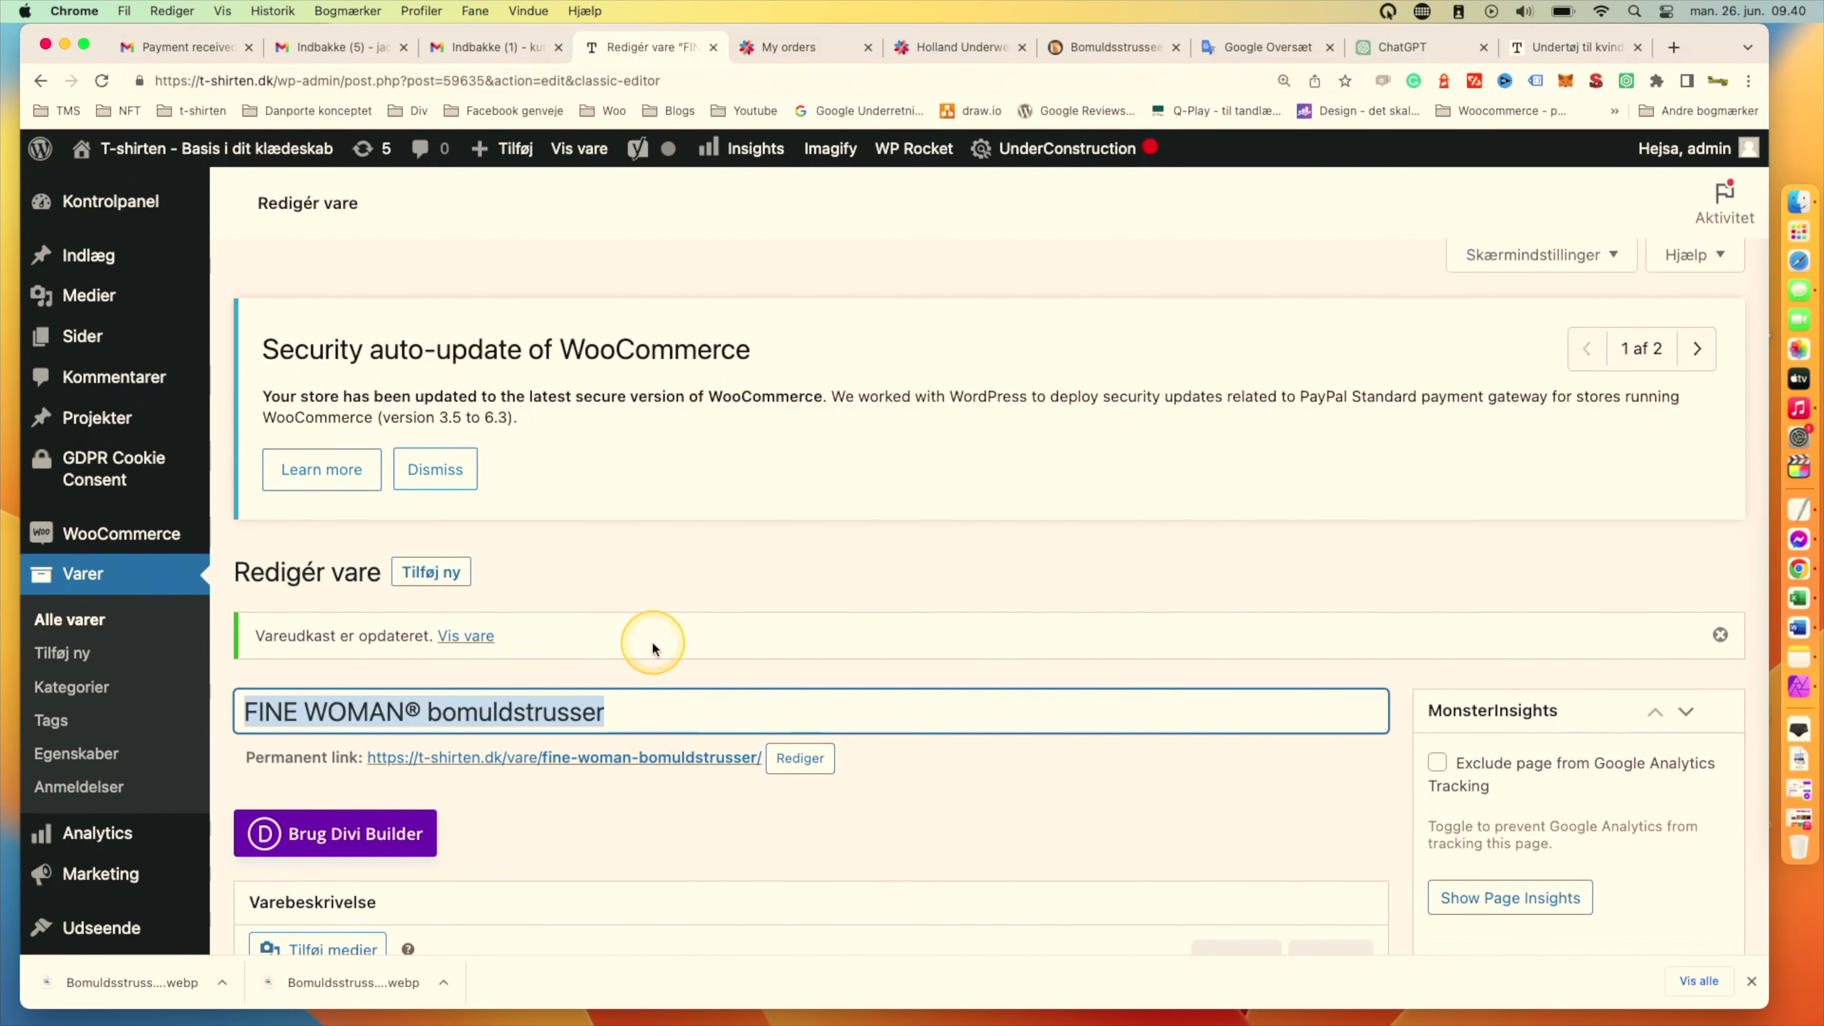
{"action": "scroll", "coordinate": [652, 643], "scroll_direction": "down", "scroll_amount": 10}
{"action": "left_click", "coordinate": [639, 550]}
{"action": "key", "text": "ctrl+a"}
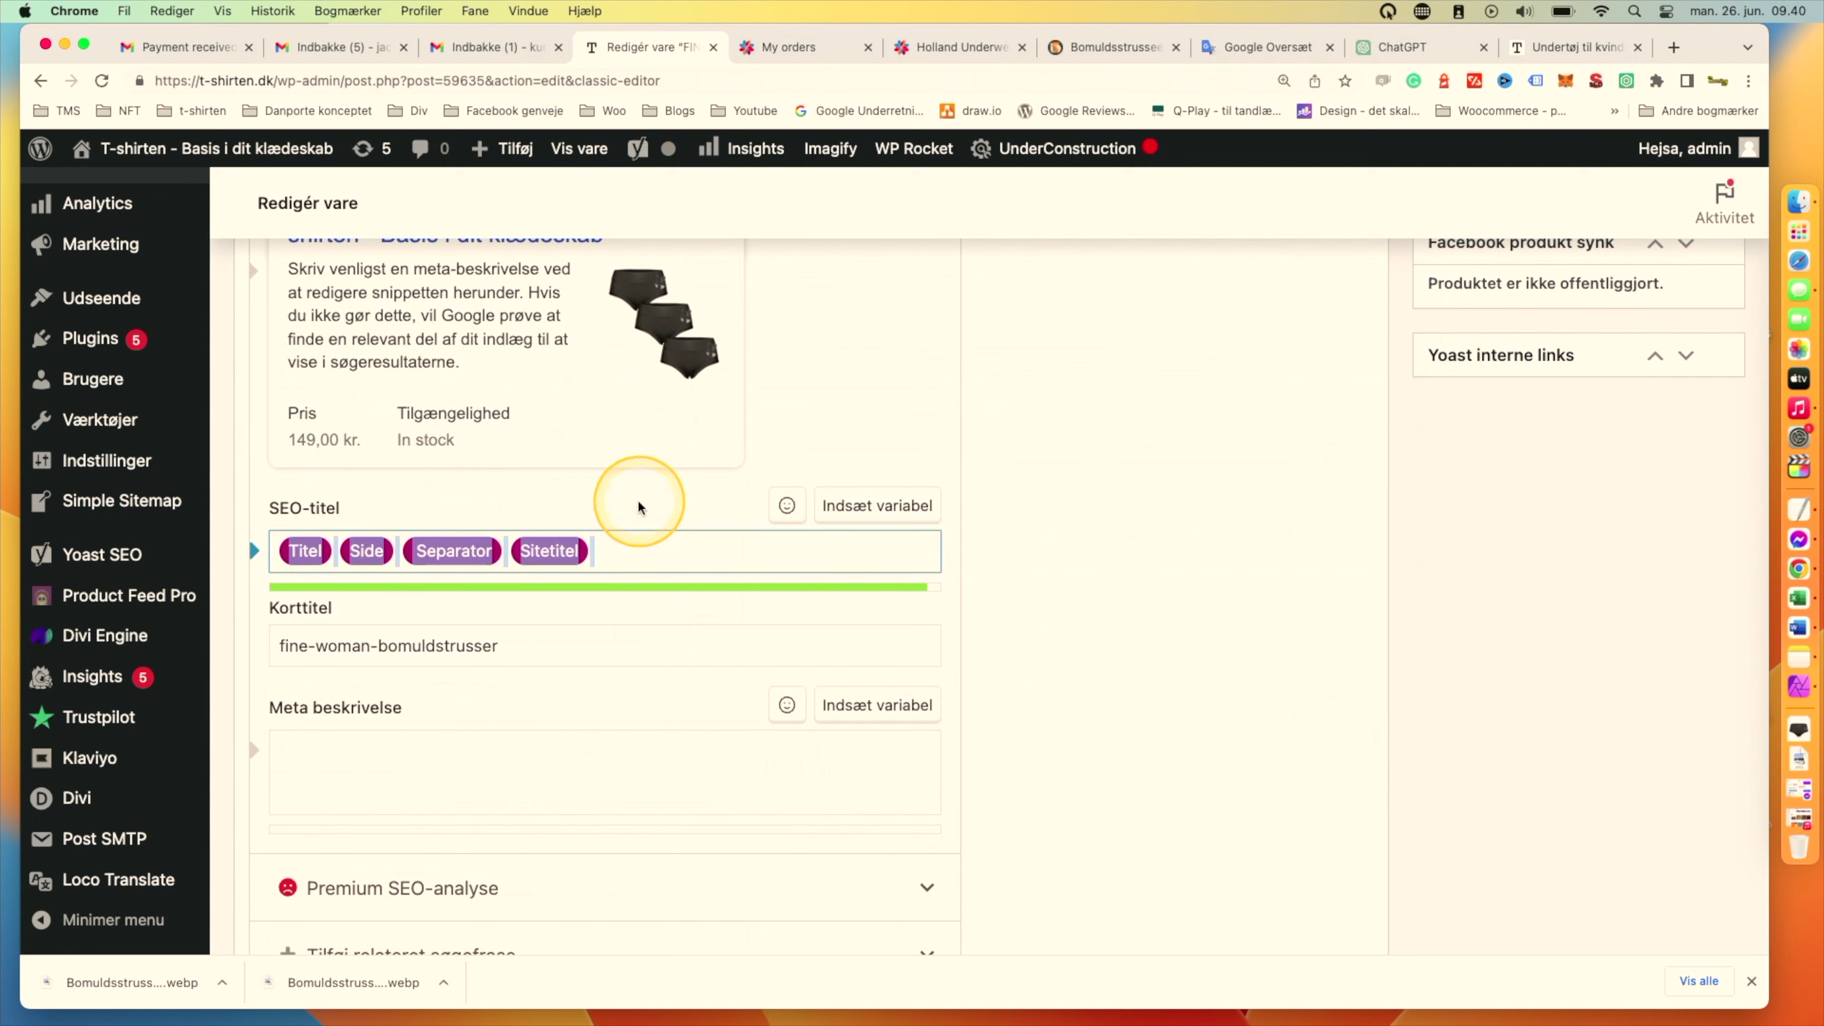
{"action": "key", "text": "ctrl+v"}
{"action": "type", "text": "en l"}
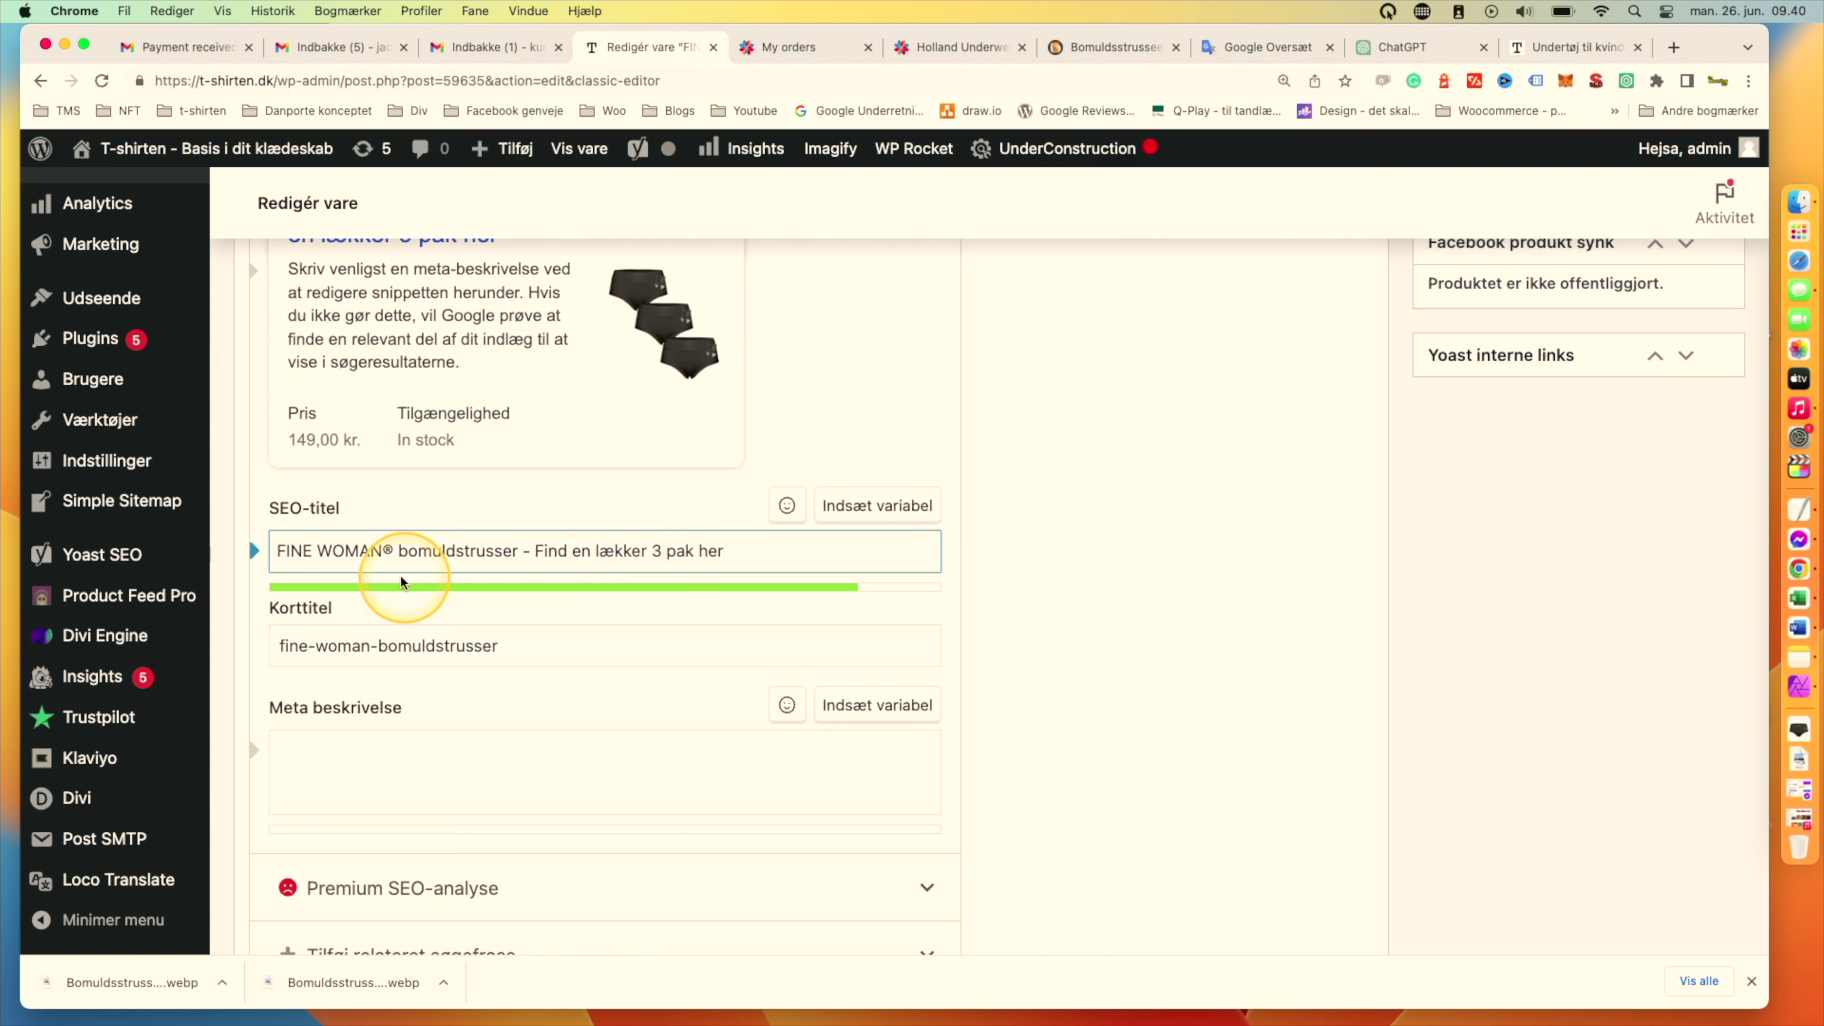
Insert "sorte" before "bomuldstrusser" in both the SEO title and the product name.
{"action": "left_click", "coordinate": [404, 549]}
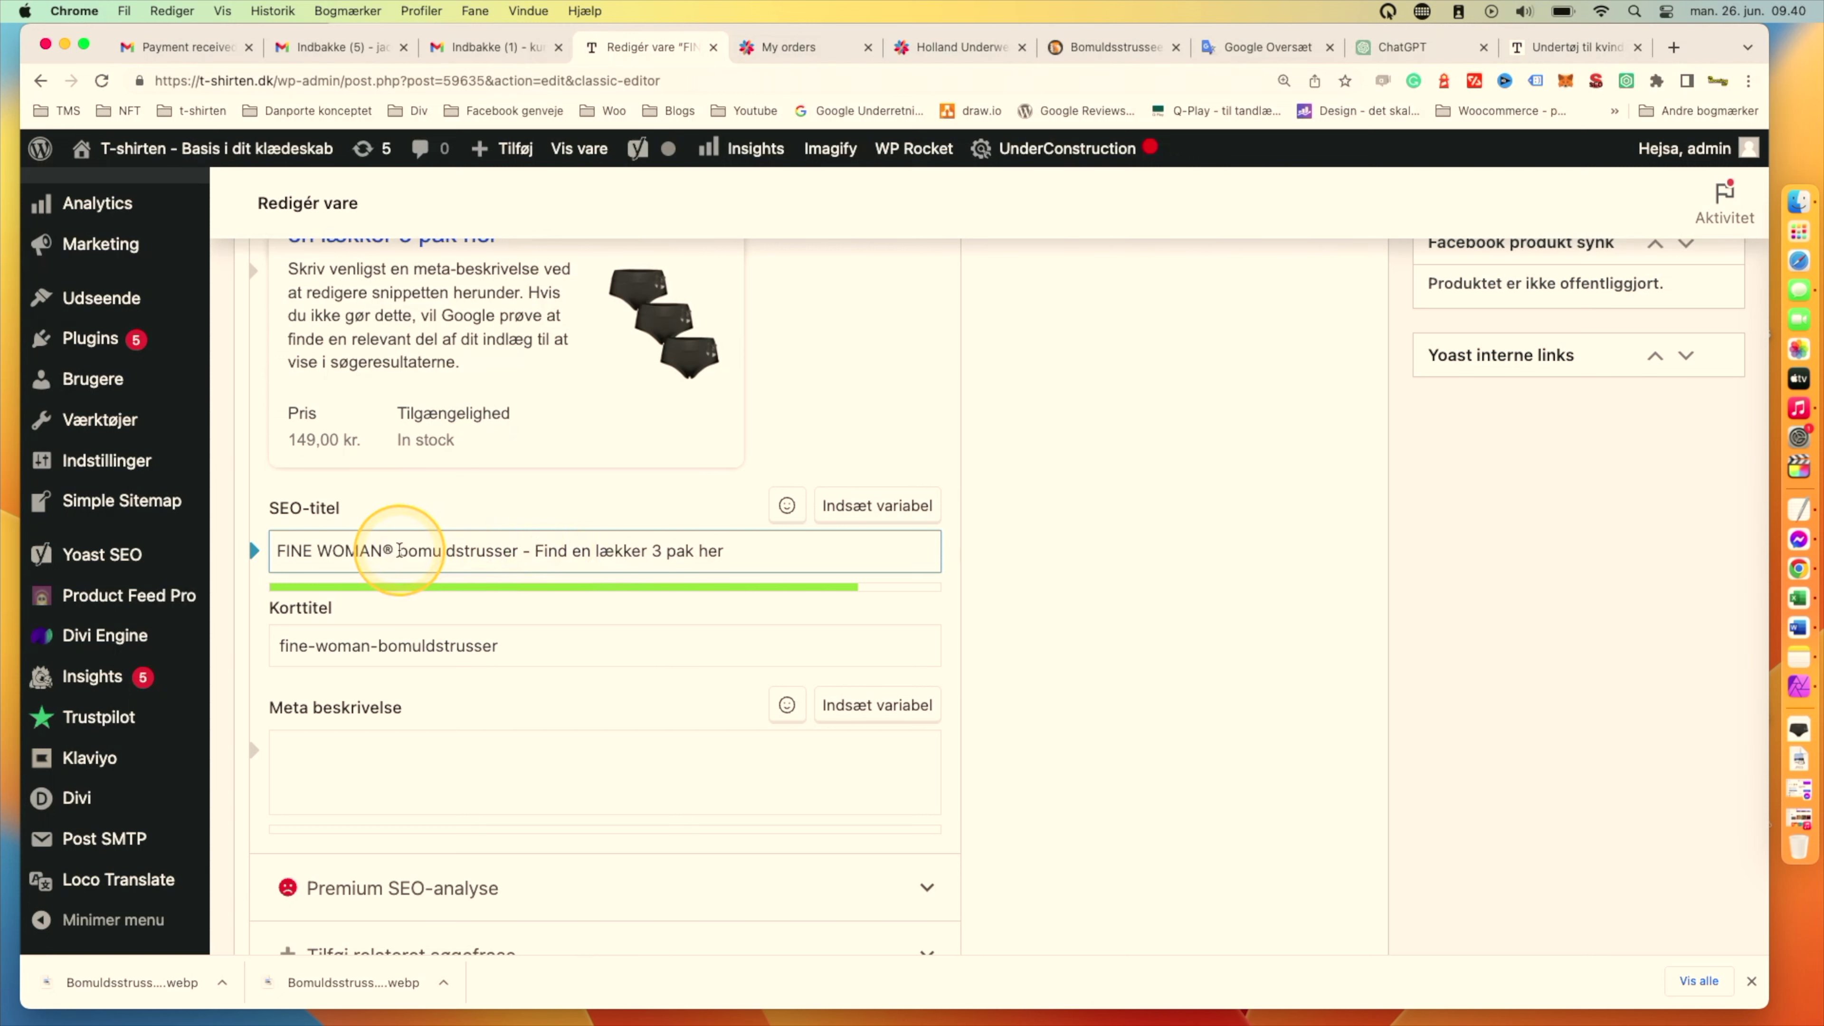
{"action": "key", "text": "BackSpace"}
{"action": "type", "text": "b"}
{"action": "type", "text": "te"}
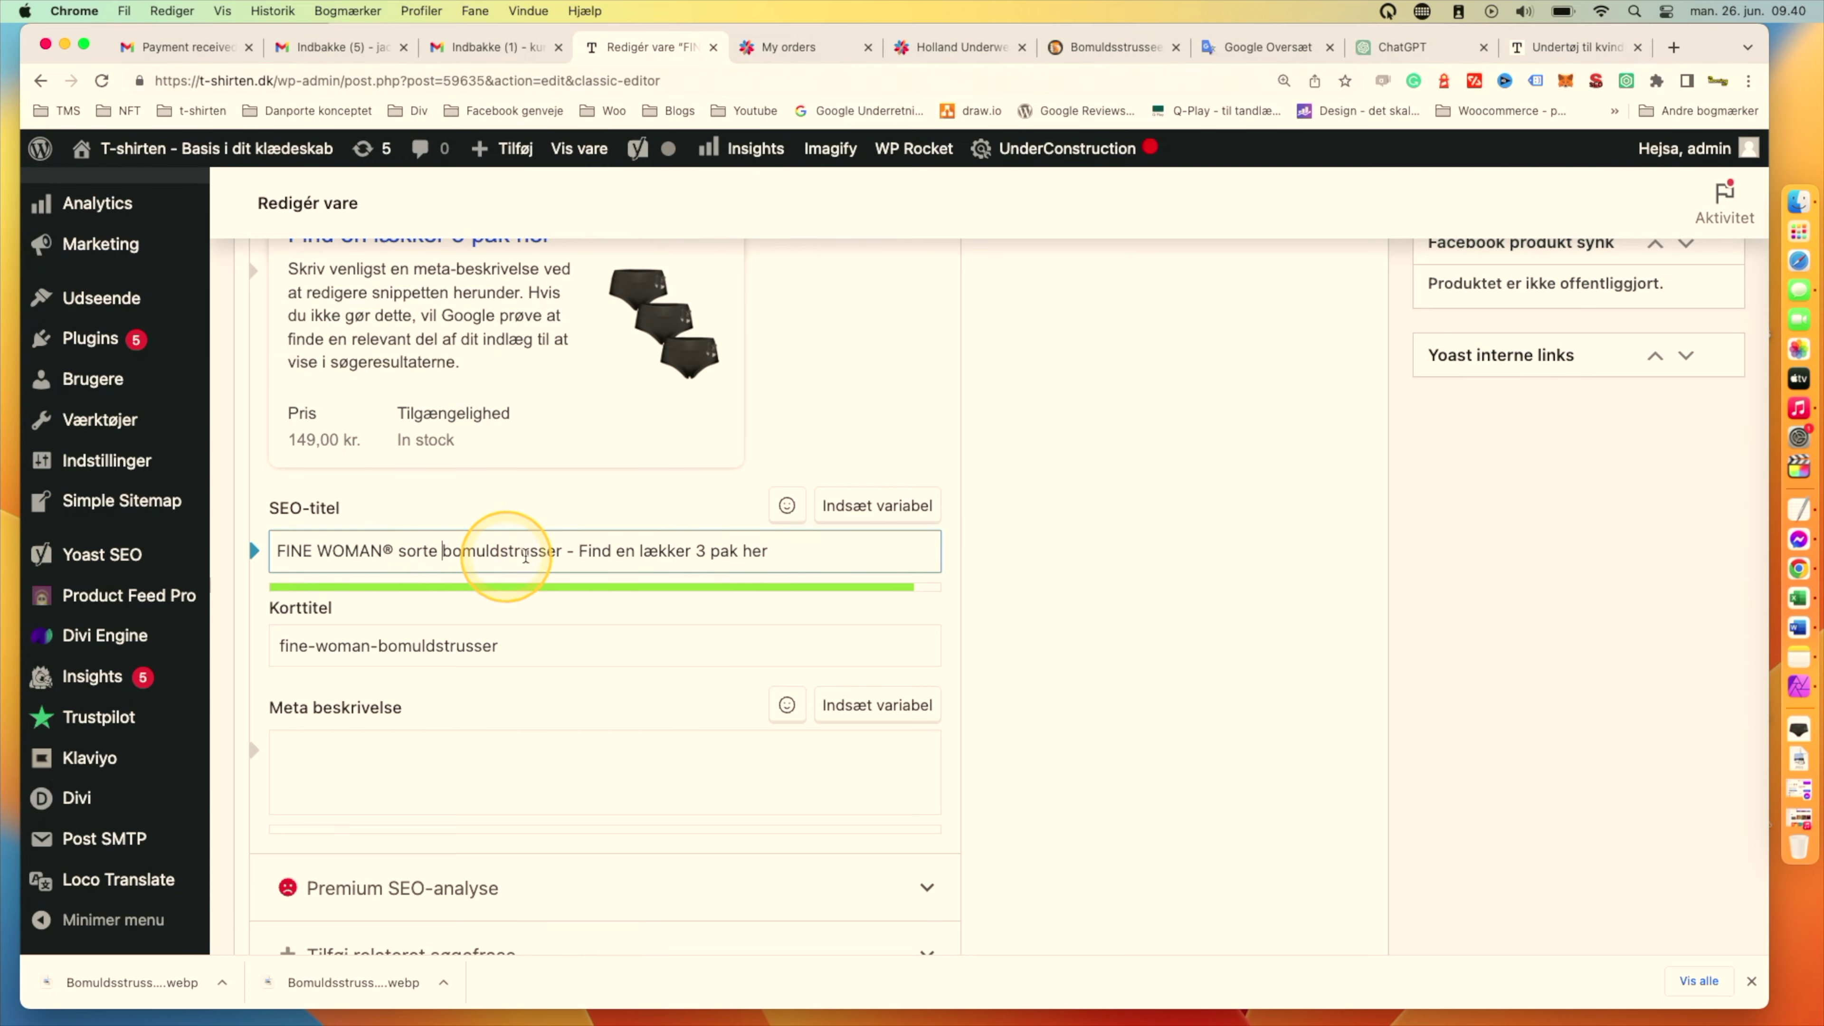
{"action": "scroll", "coordinate": [526, 554], "scroll_direction": "up", "scroll_amount": 20}
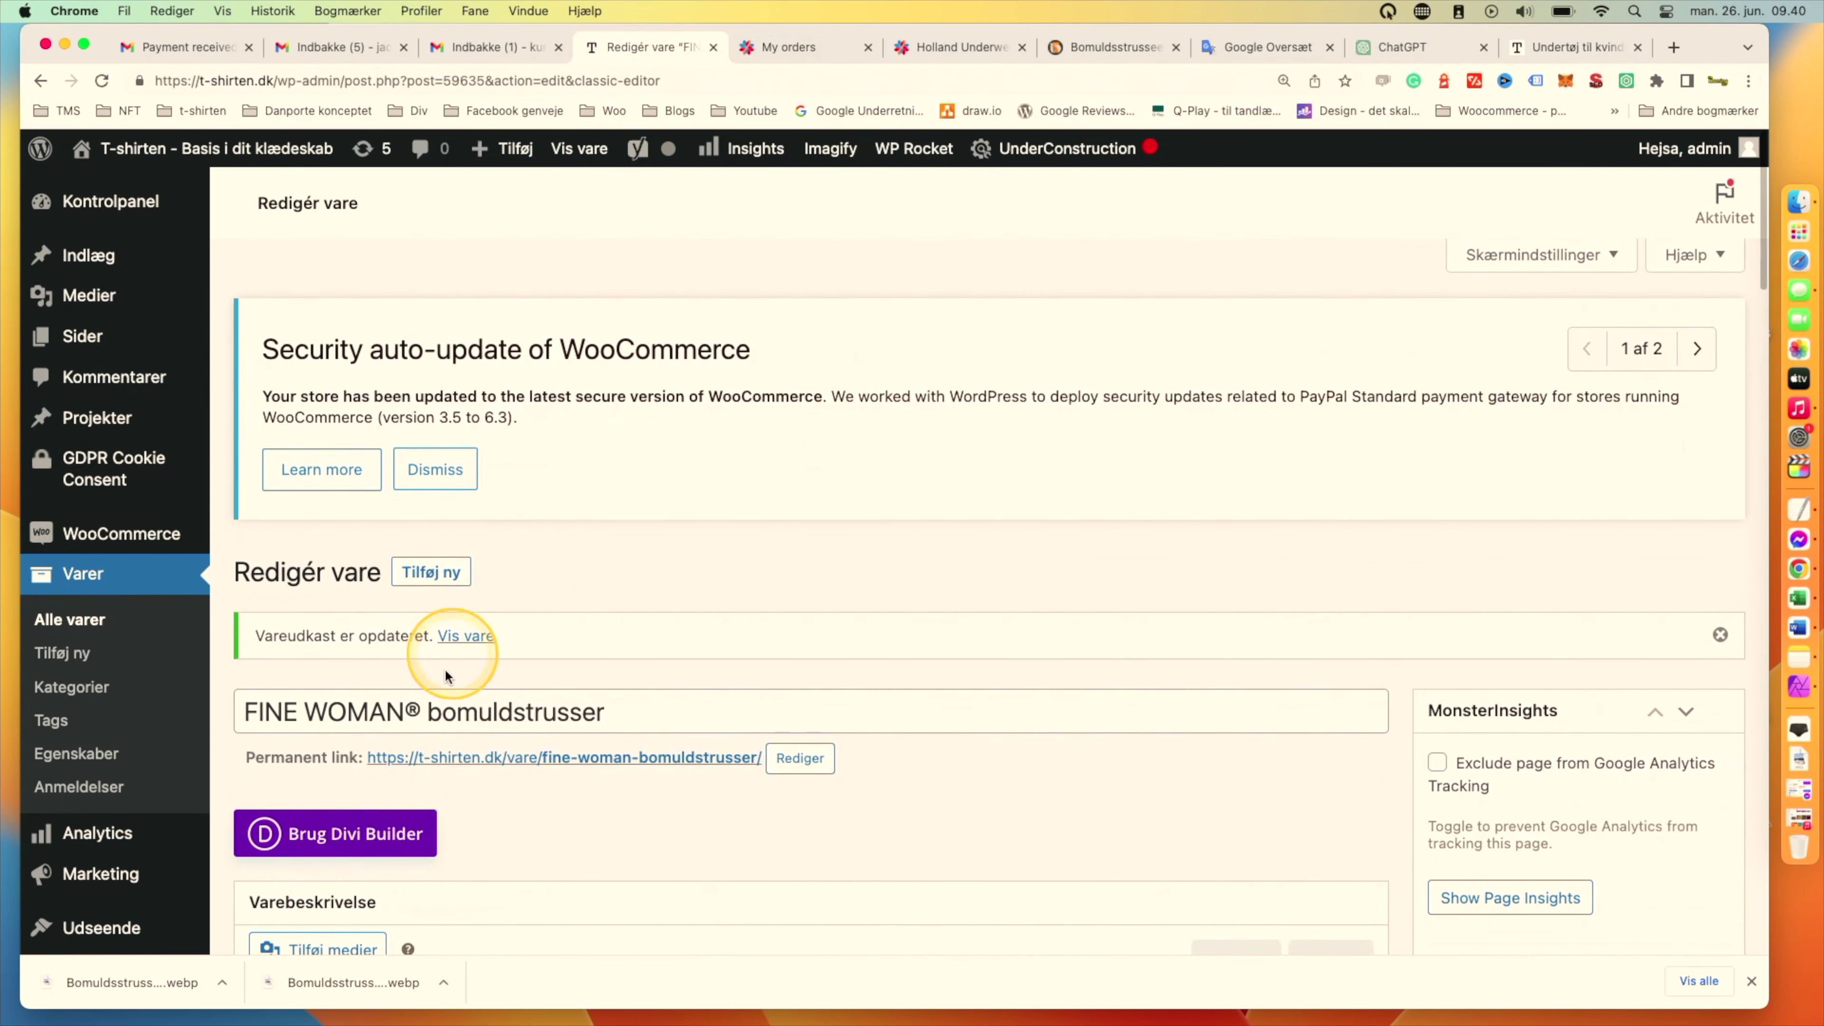
{"action": "left_click", "coordinate": [423, 710]}
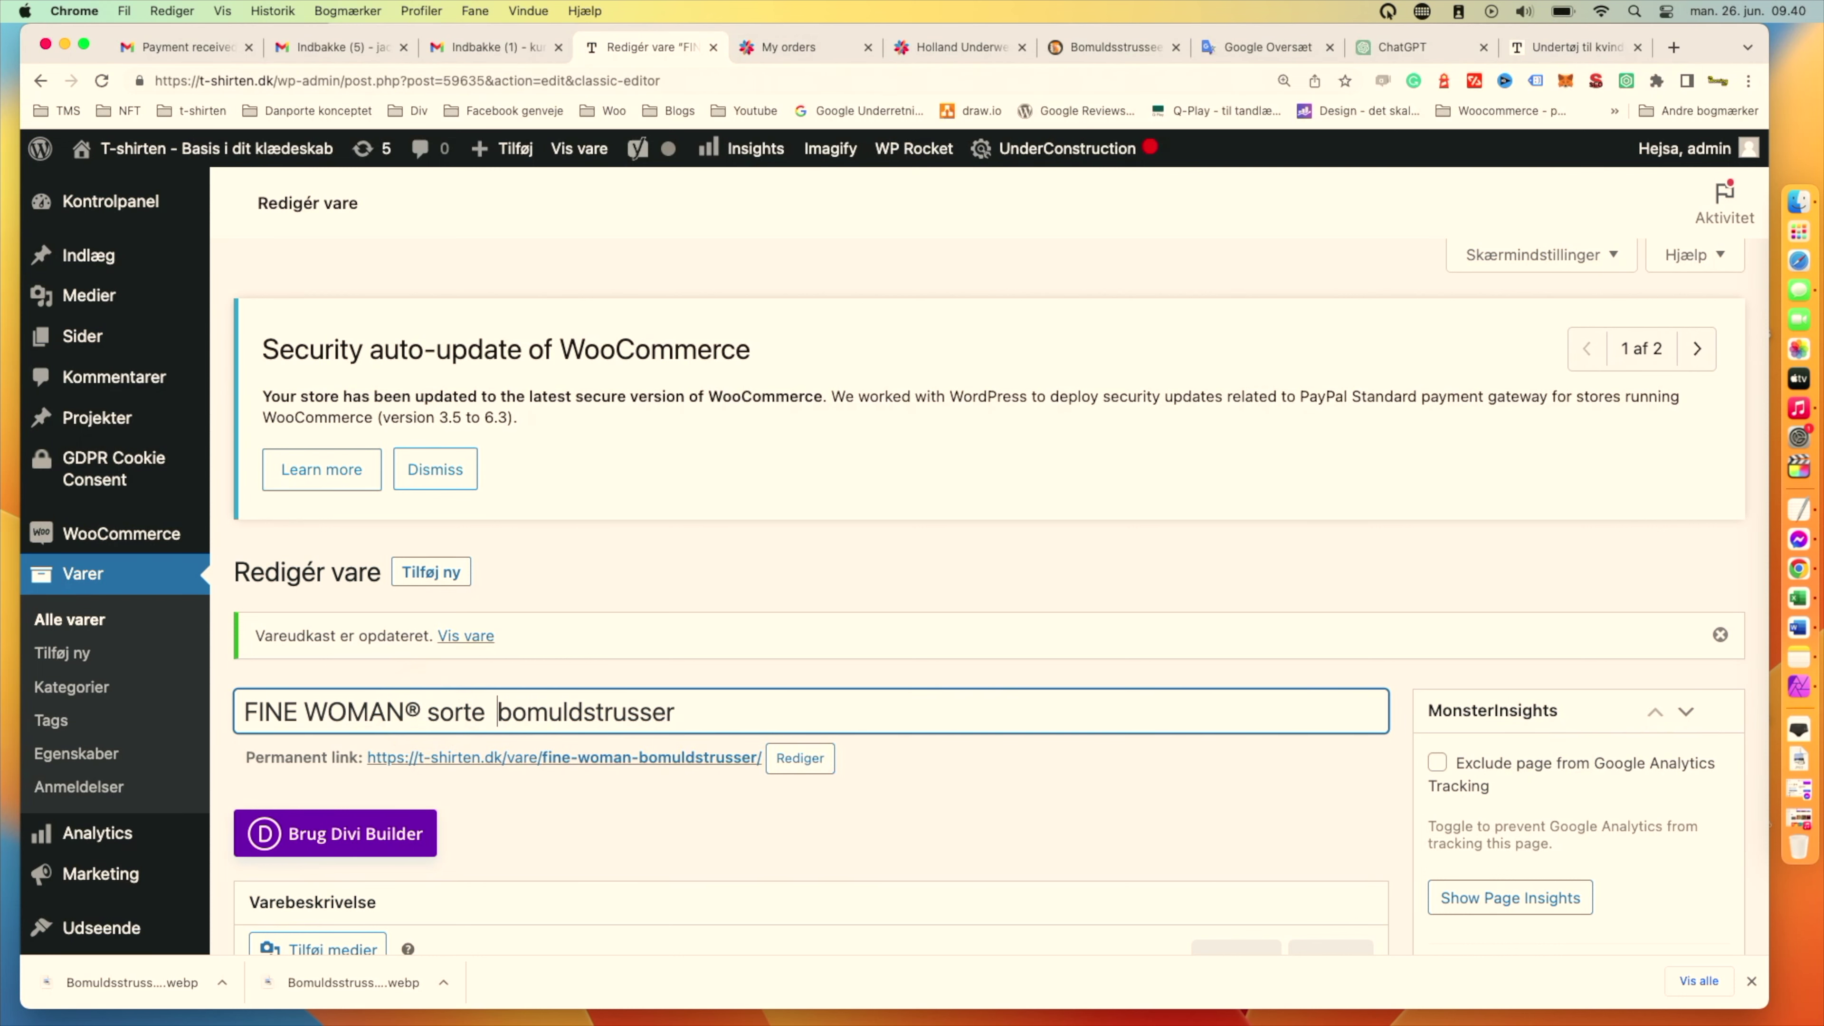
Fill the meta description with the short description's text from "en perfekt kombination af stil" through "behagelig pasform hele dagen.".
{"action": "scroll", "coordinate": [476, 607], "scroll_direction": "down", "scroll_amount": 15}
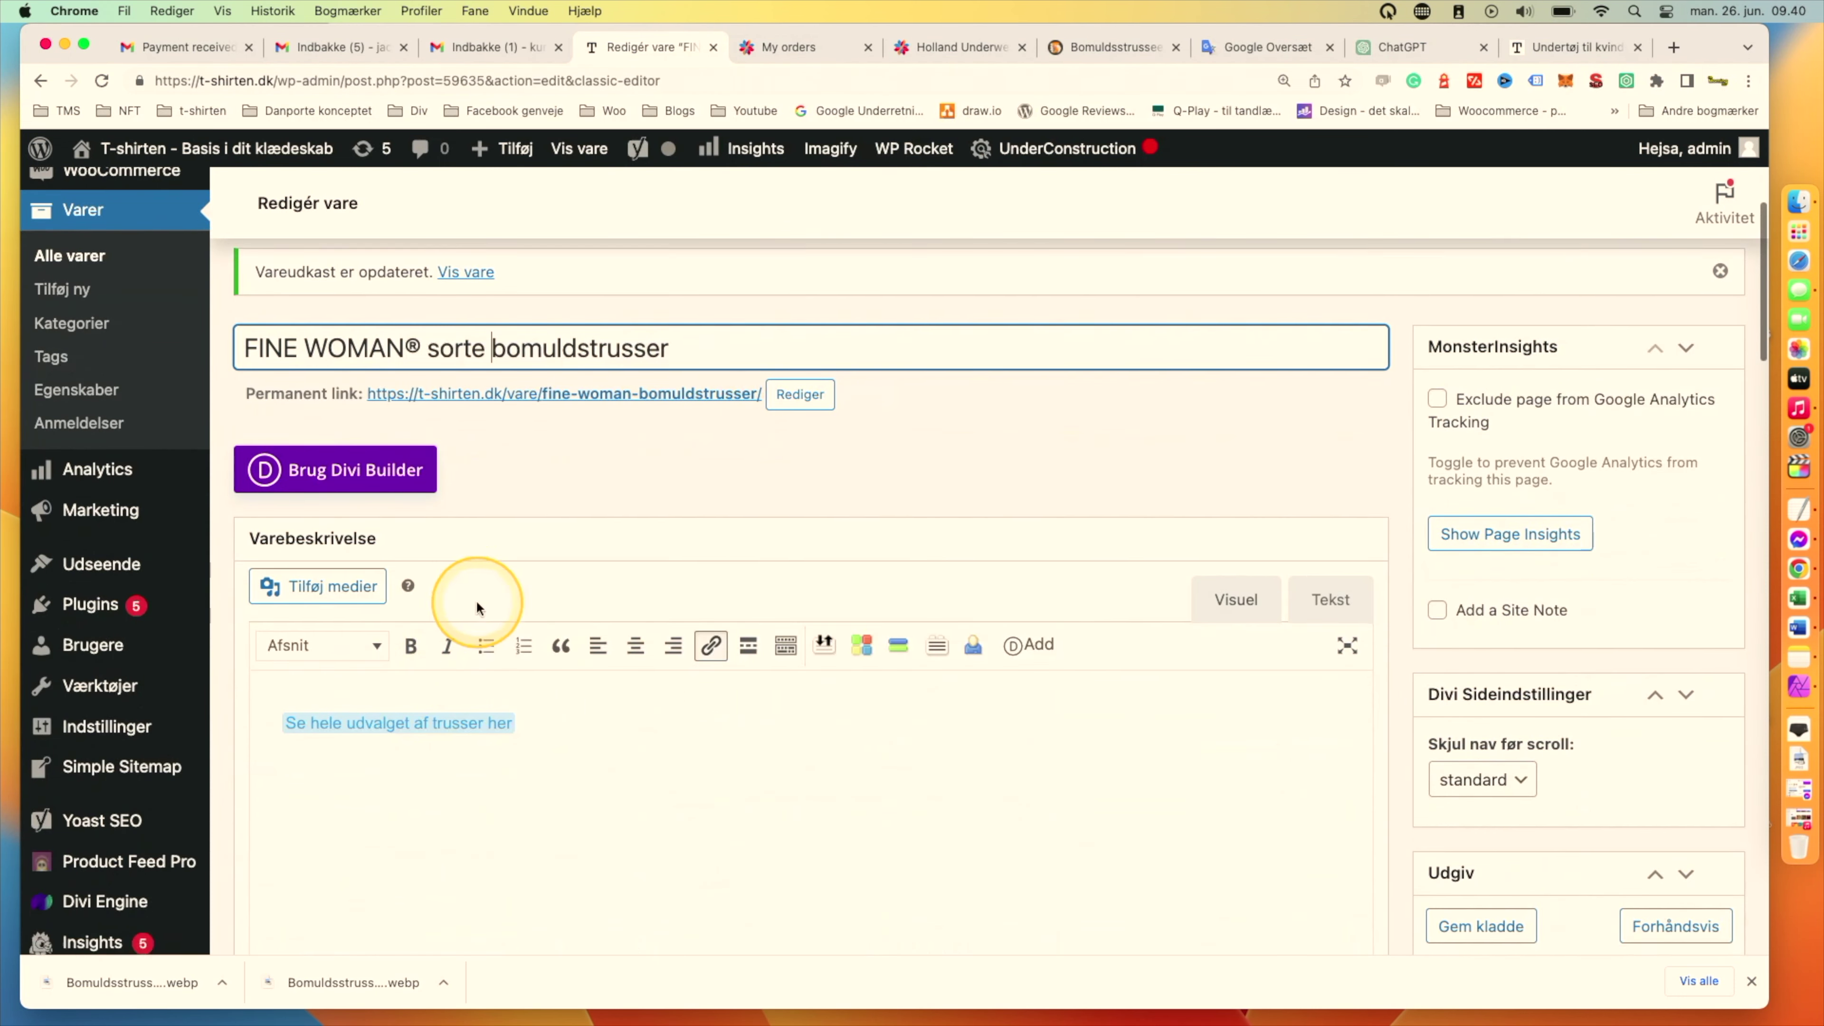
{"action": "scroll", "coordinate": [476, 608], "scroll_direction": "down", "scroll_amount": 15}
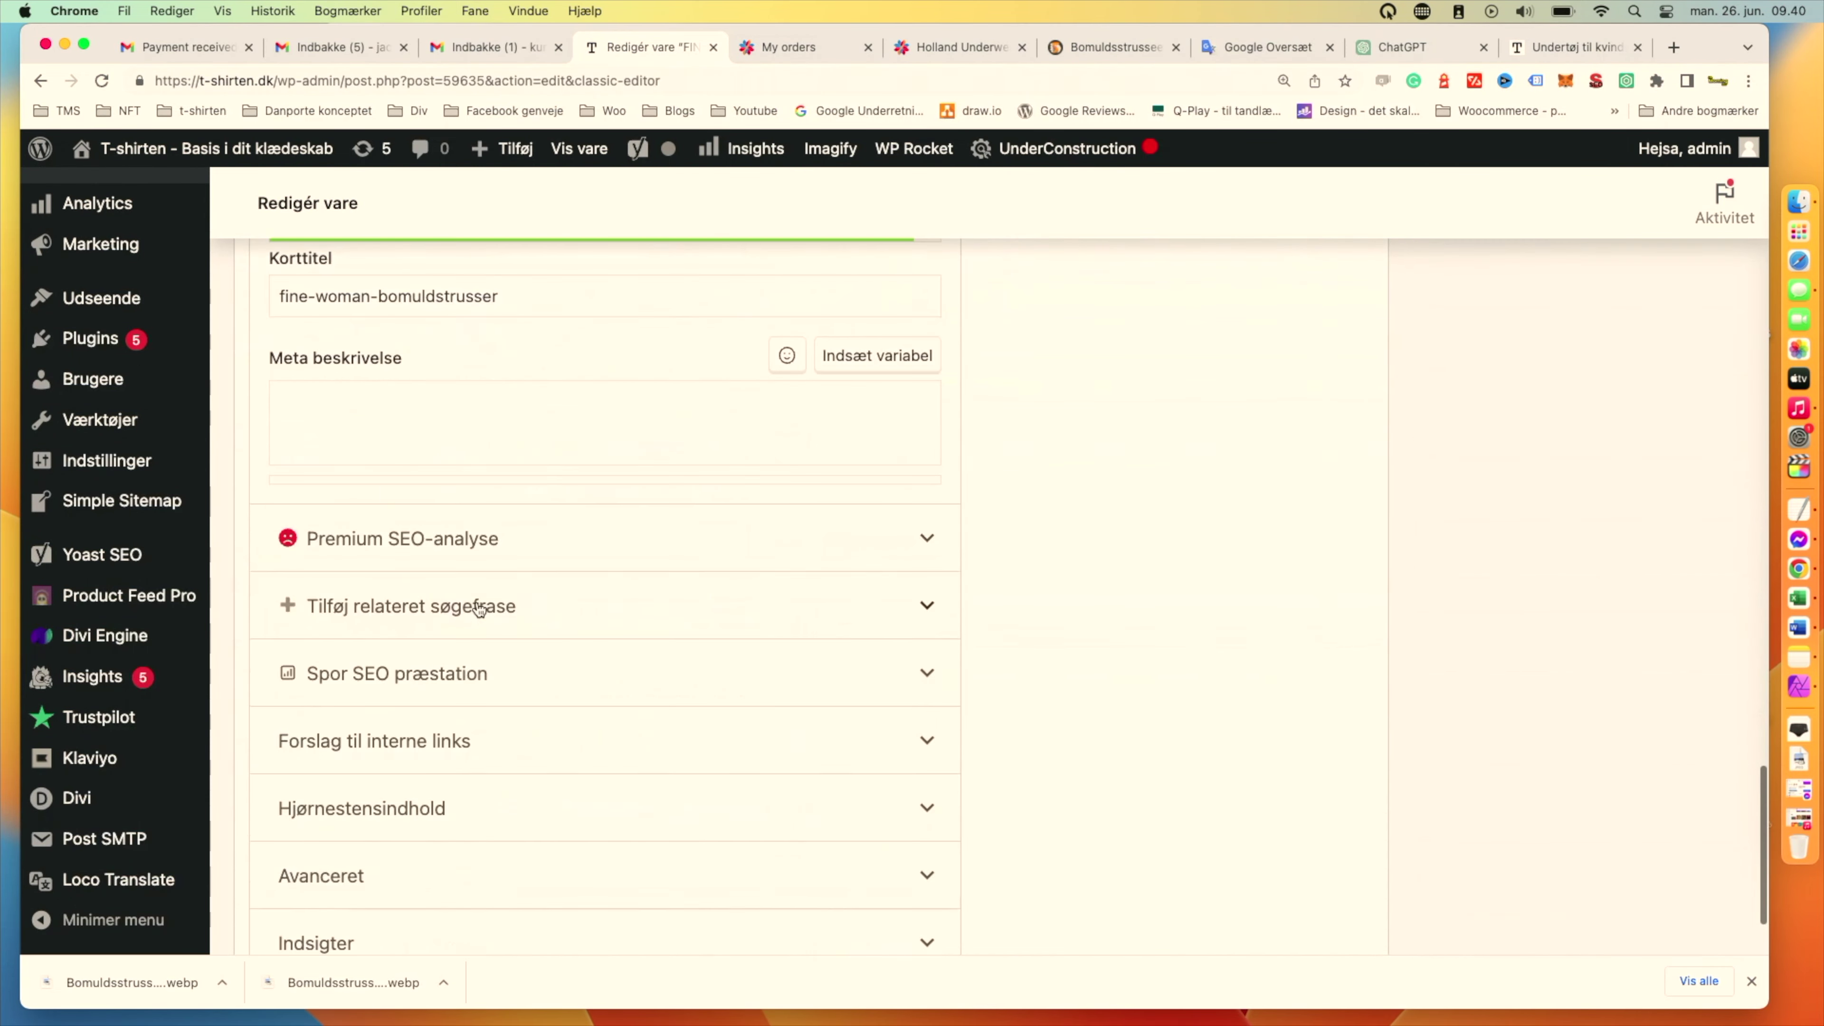
{"action": "scroll", "coordinate": [476, 607], "scroll_direction": "up", "scroll_amount": 5}
{"action": "left_click", "coordinate": [458, 663]}
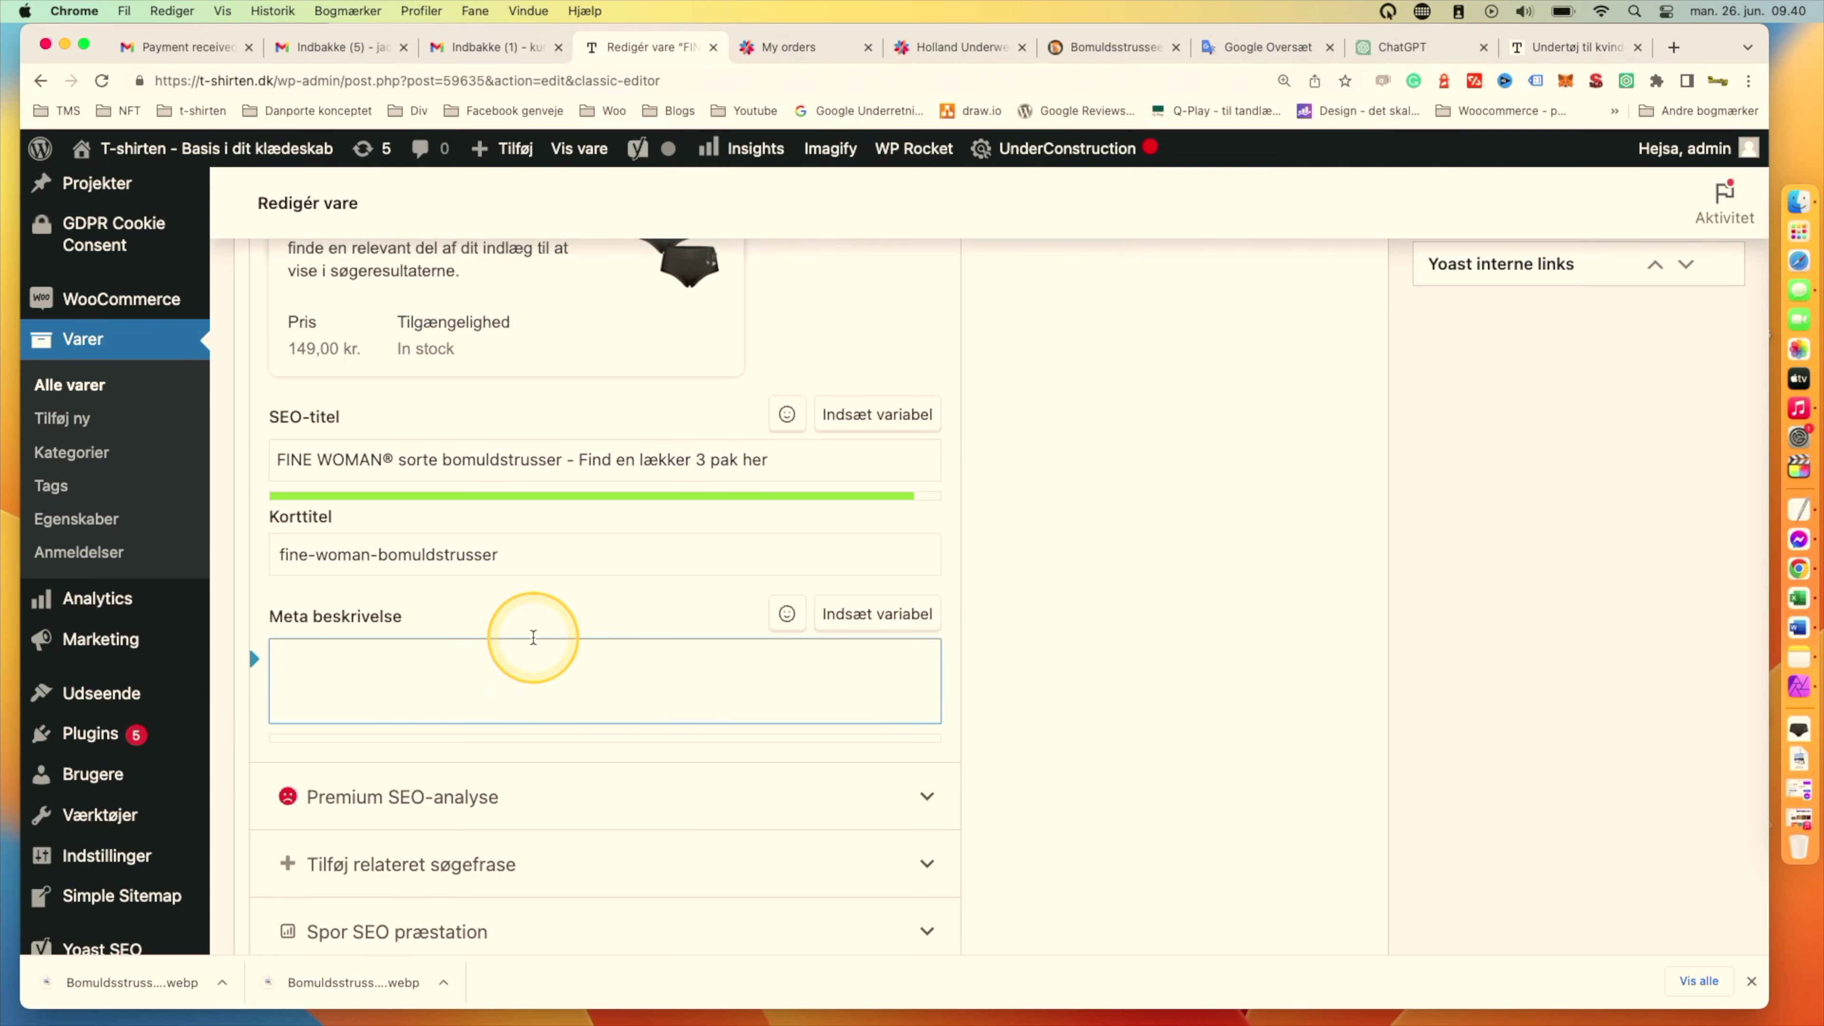
{"action": "scroll", "coordinate": [529, 639], "scroll_direction": "up", "scroll_amount": 10}
{"action": "scroll", "coordinate": [533, 642], "scroll_direction": "up", "scroll_amount": 10}
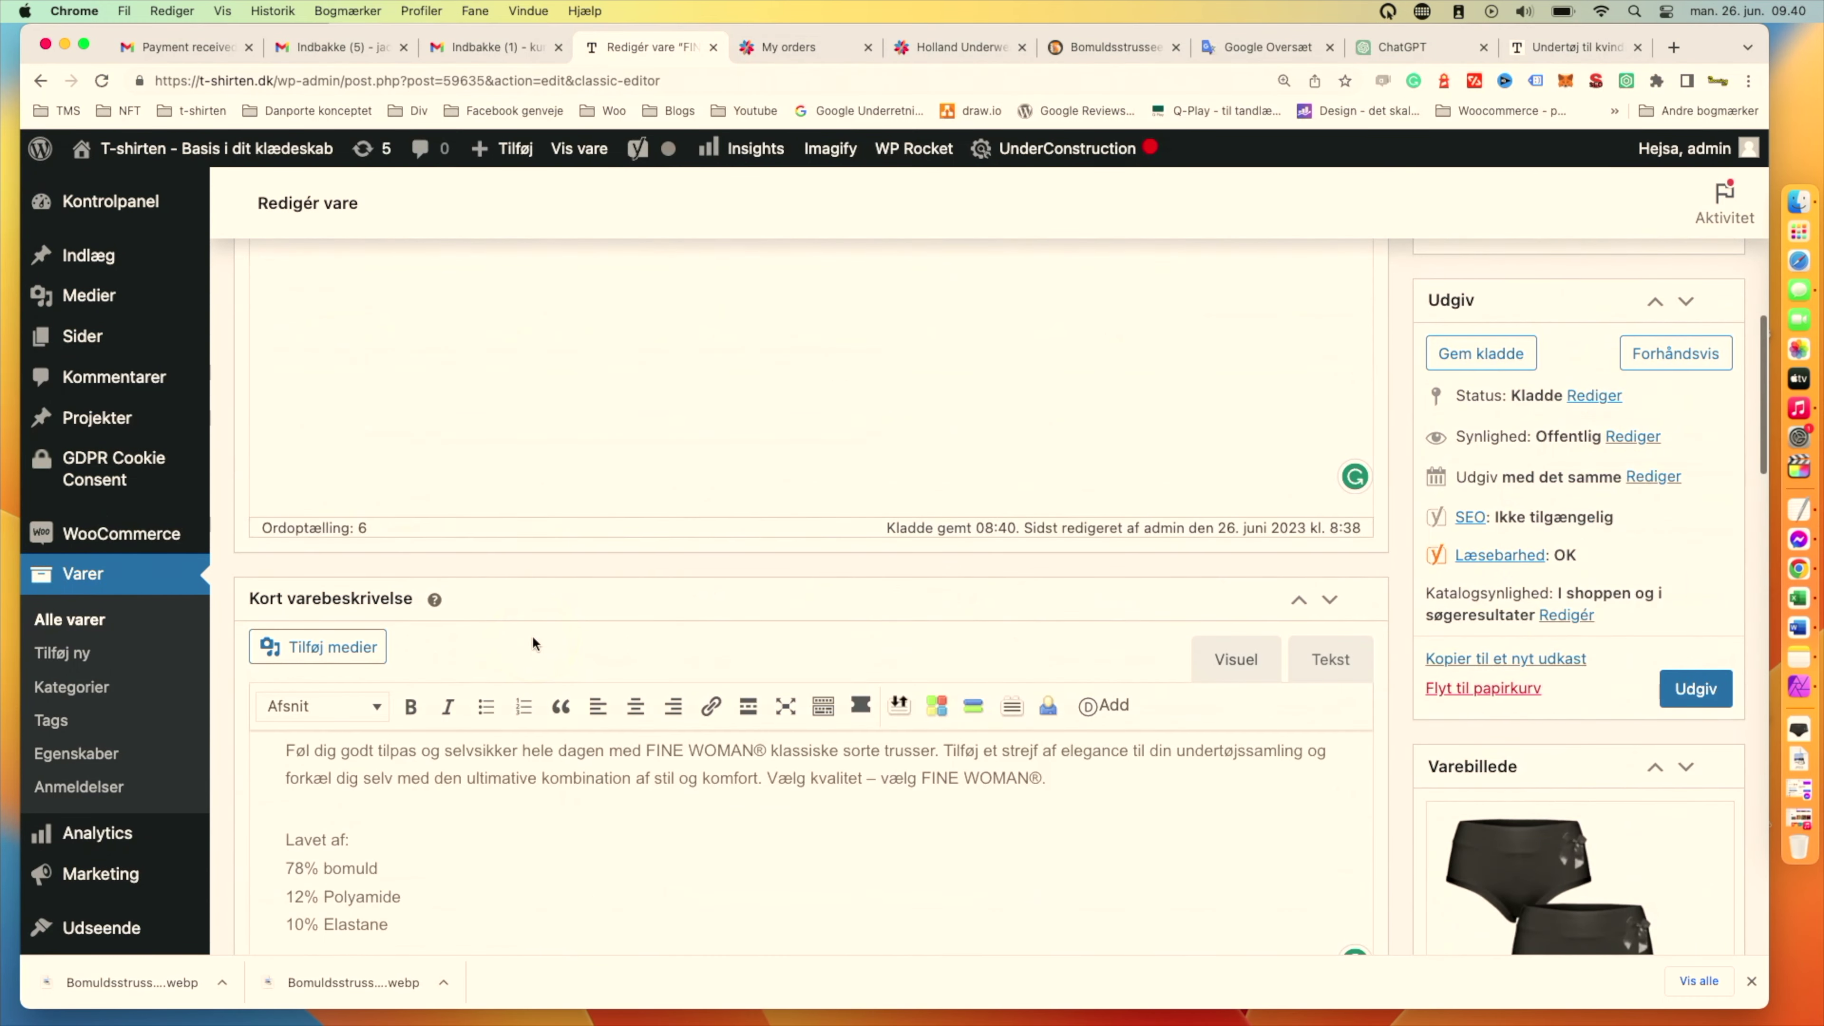
{"action": "scroll", "coordinate": [554, 885], "scroll_direction": "up", "scroll_amount": 5}
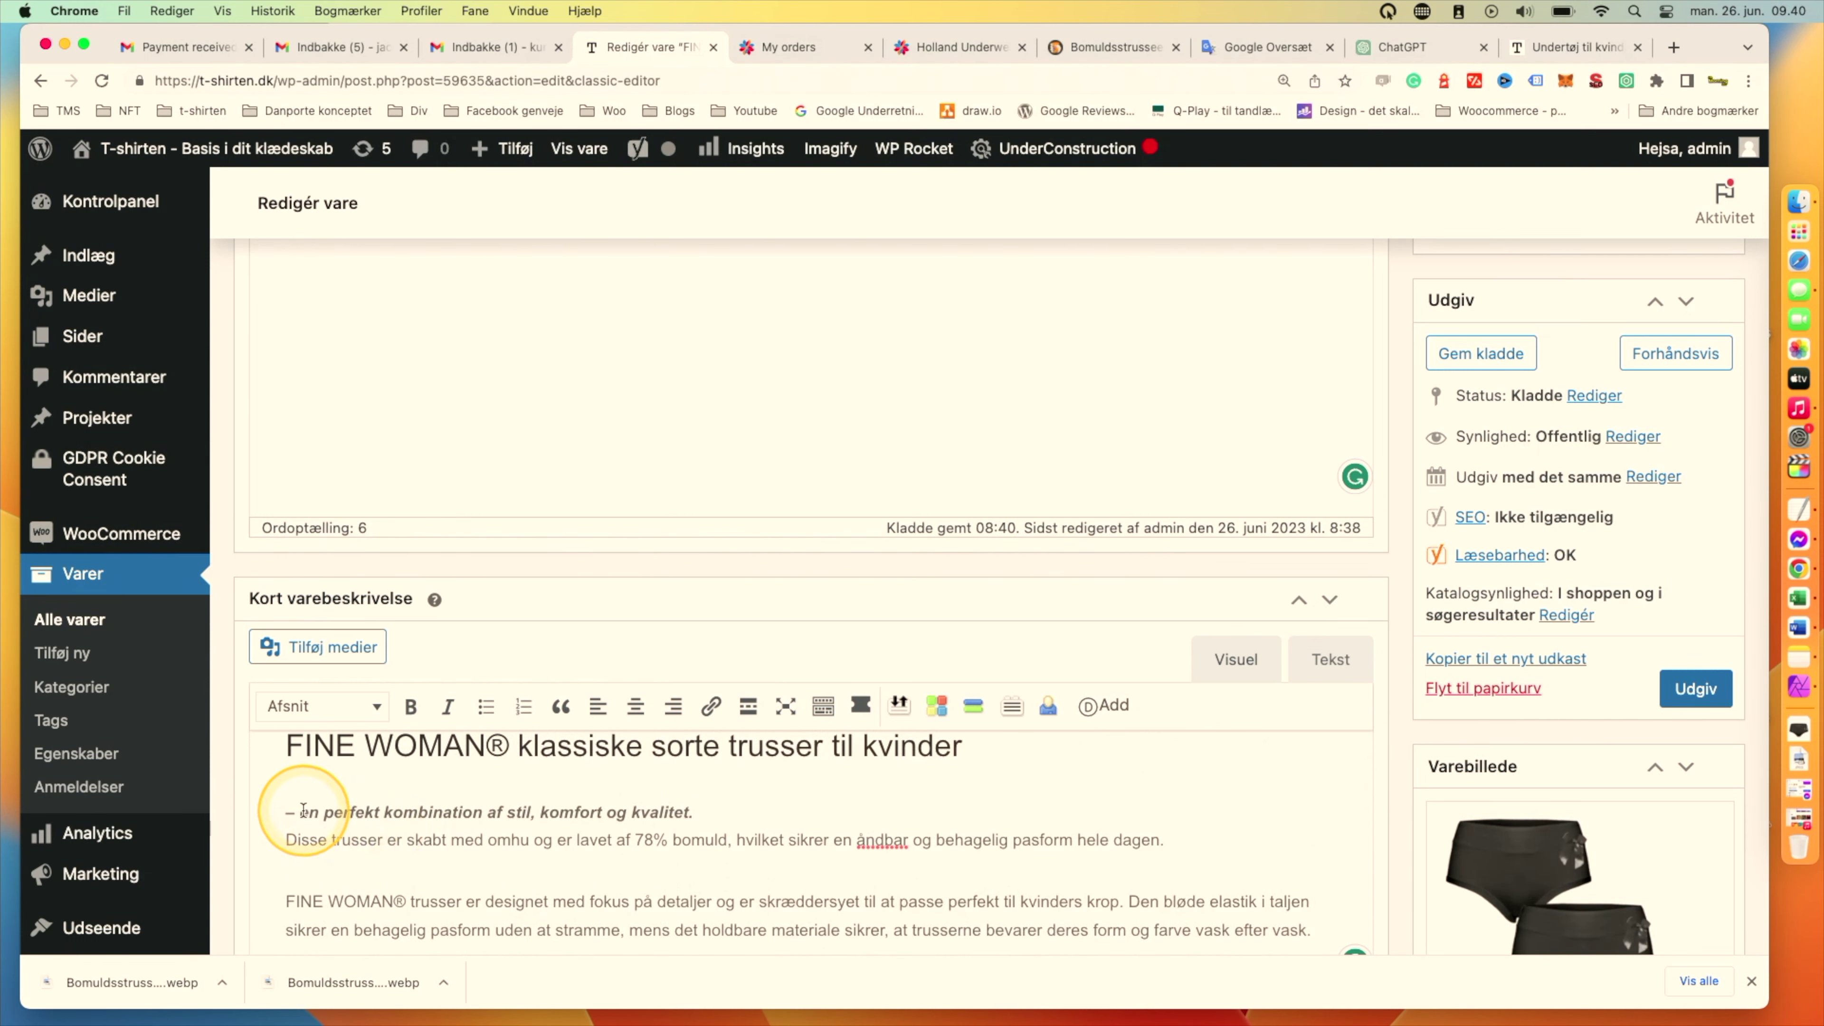
{"action": "left_click_drag", "start_coordinate": [303, 810], "coordinate": [1207, 844]}
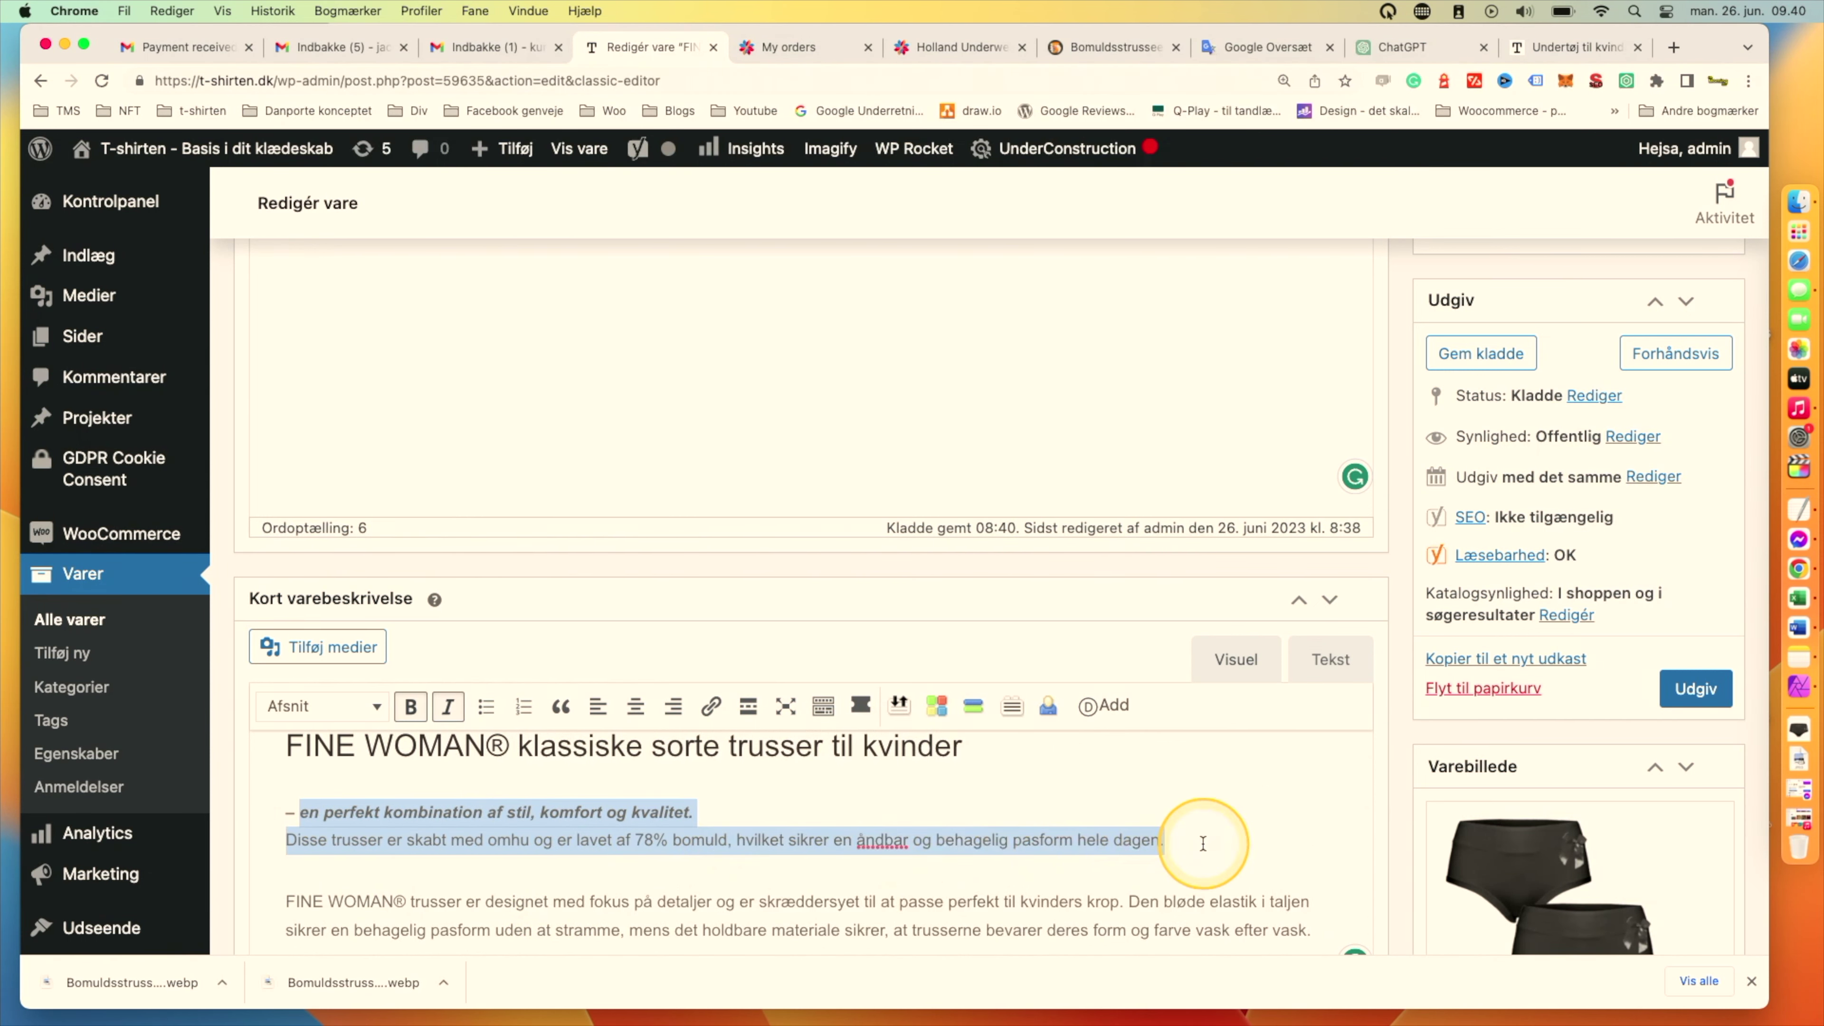
{"action": "scroll", "coordinate": [837, 819], "scroll_direction": "down", "scroll_amount": 20}
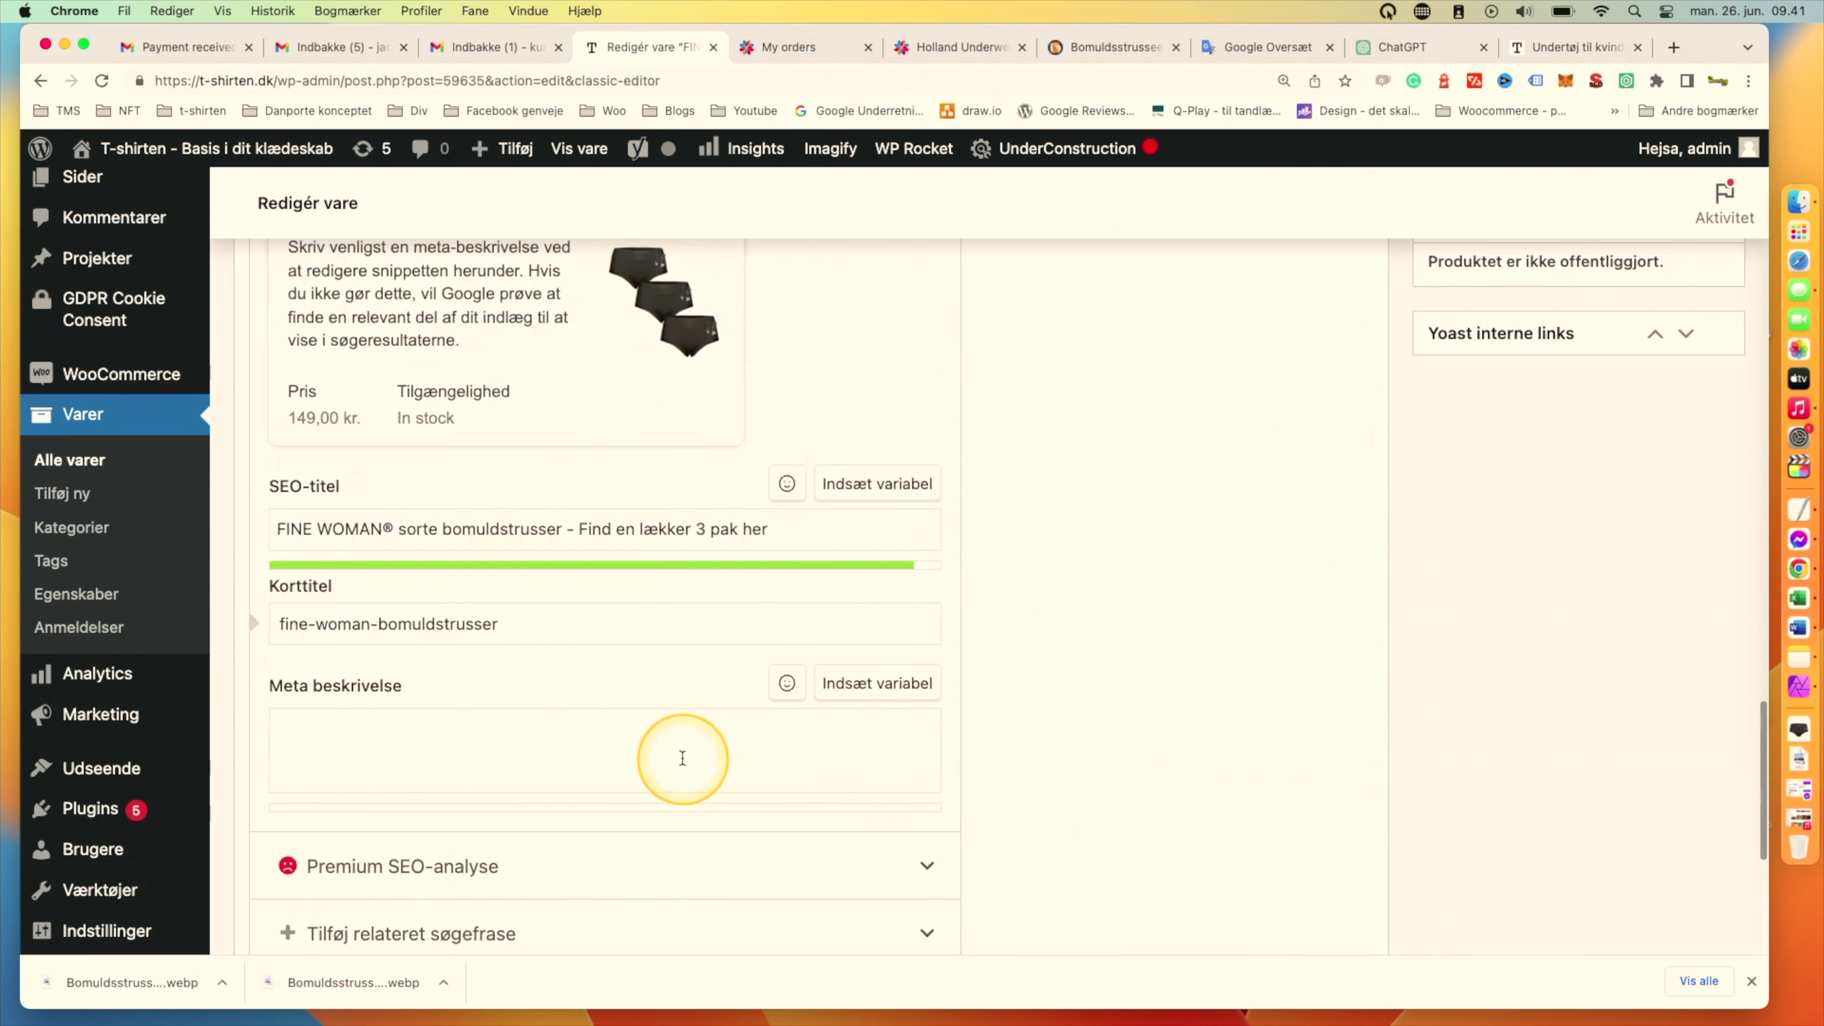
{"action": "left_click", "coordinate": [682, 757]}
{"action": "type", "text": "en perfekt kombination af stil, komfort og kvalitet.Disse trusser er skabt med omhu og er lavet af 78% bomuld, hvilket sikrer en åndbar og behagelig pasform hele dagen."}
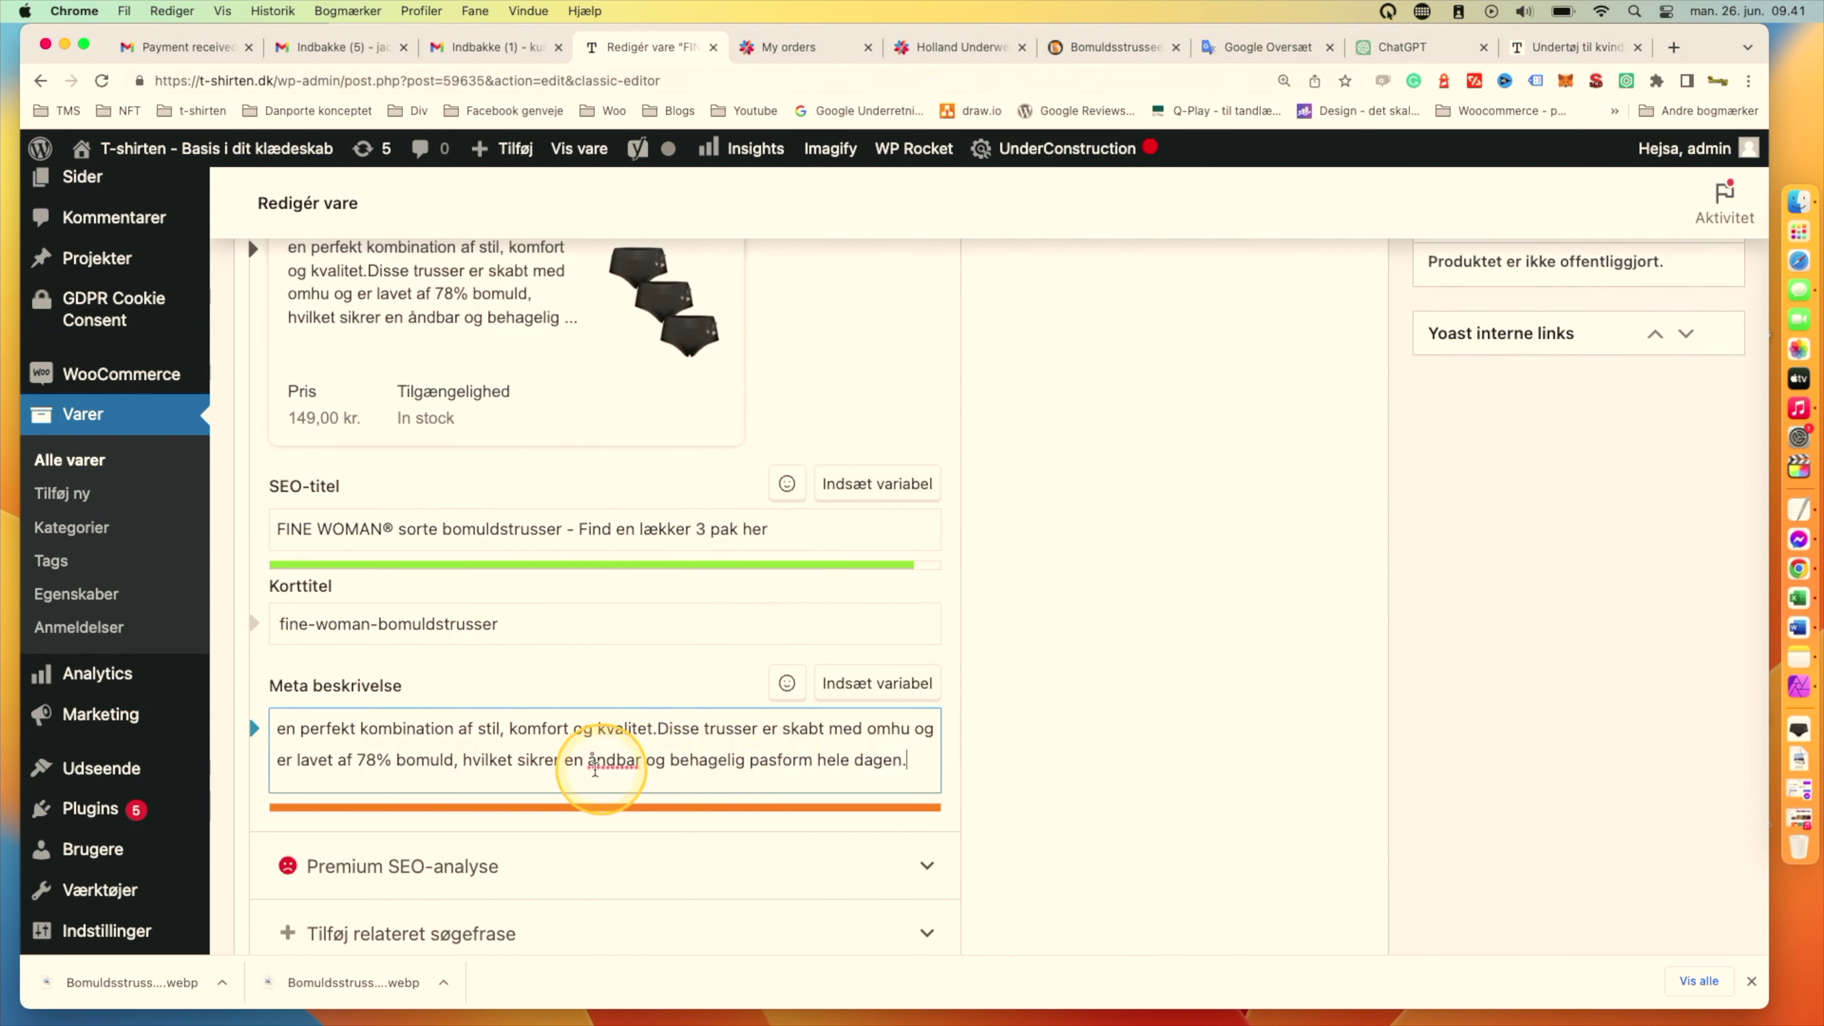
Replace ", hvilket sikrer en" in the meta description with a full stop and capitalise "Åndbar".
{"action": "left_click_drag", "start_coordinate": [582, 760], "coordinate": [453, 760]}
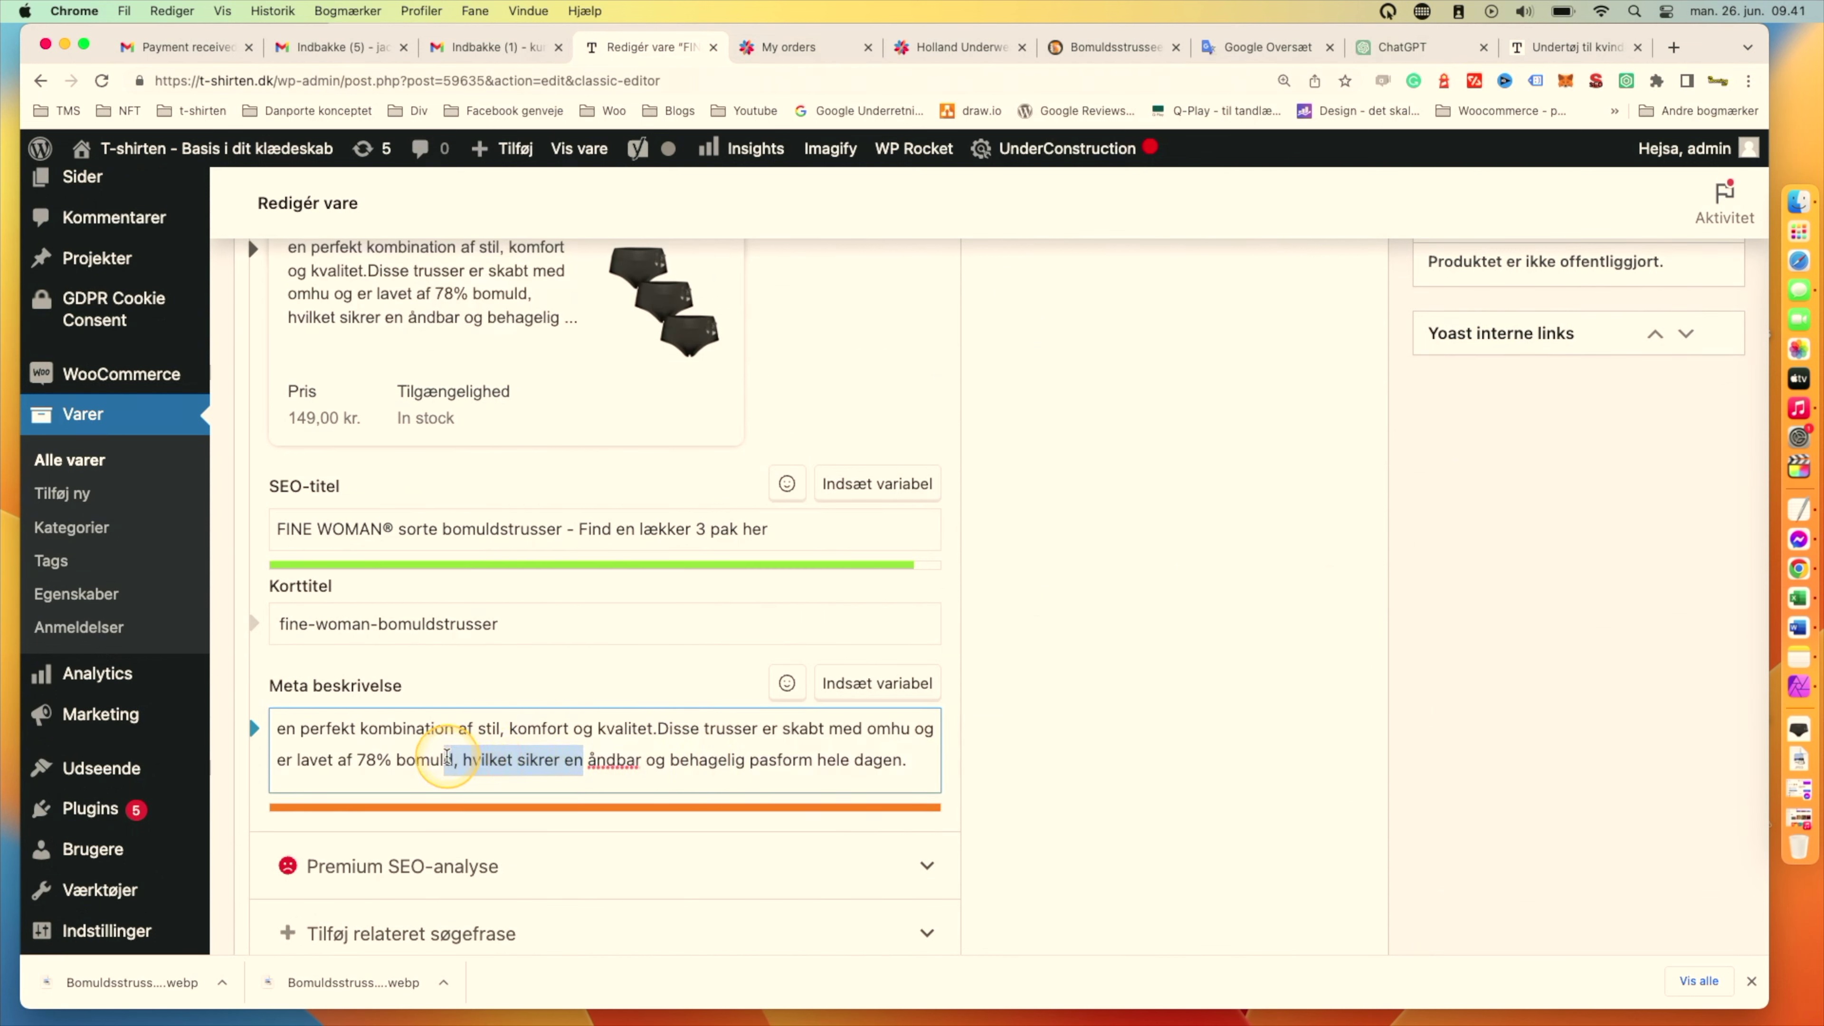
{"action": "type", "text": "."}
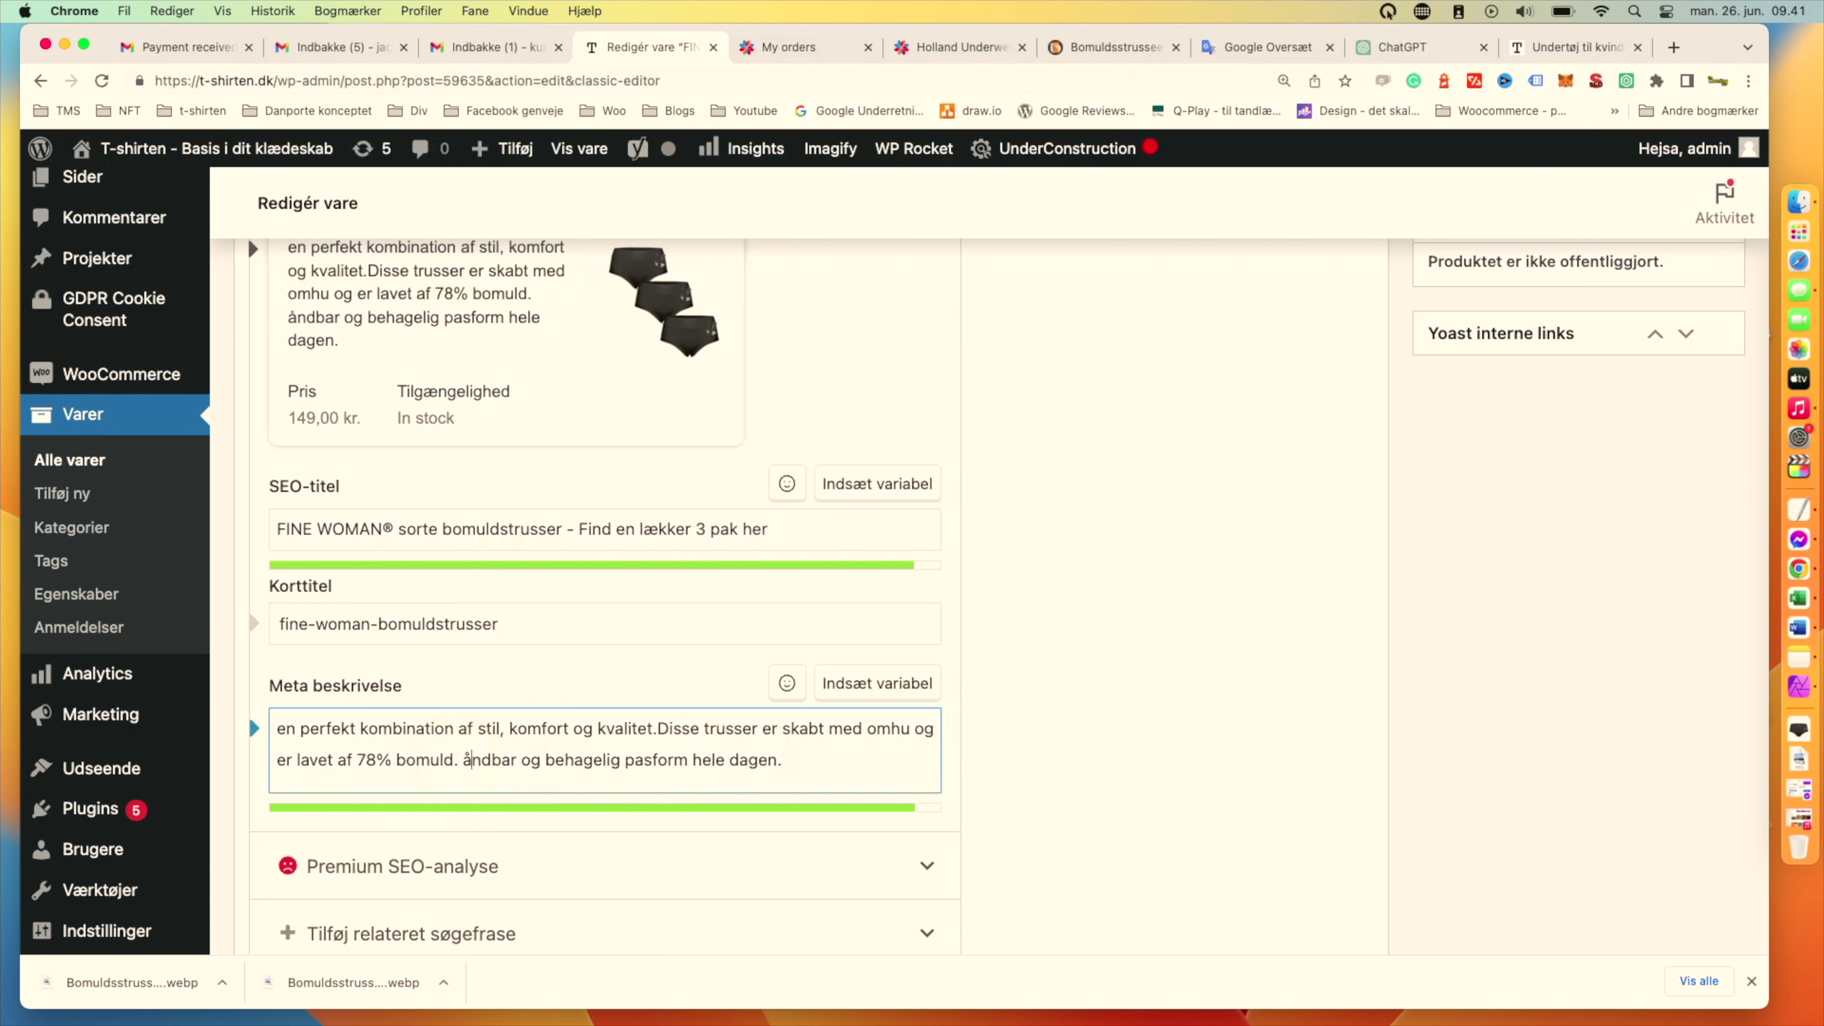
{"action": "key", "text": "Delete"}
{"action": "type", "text": "Å"}
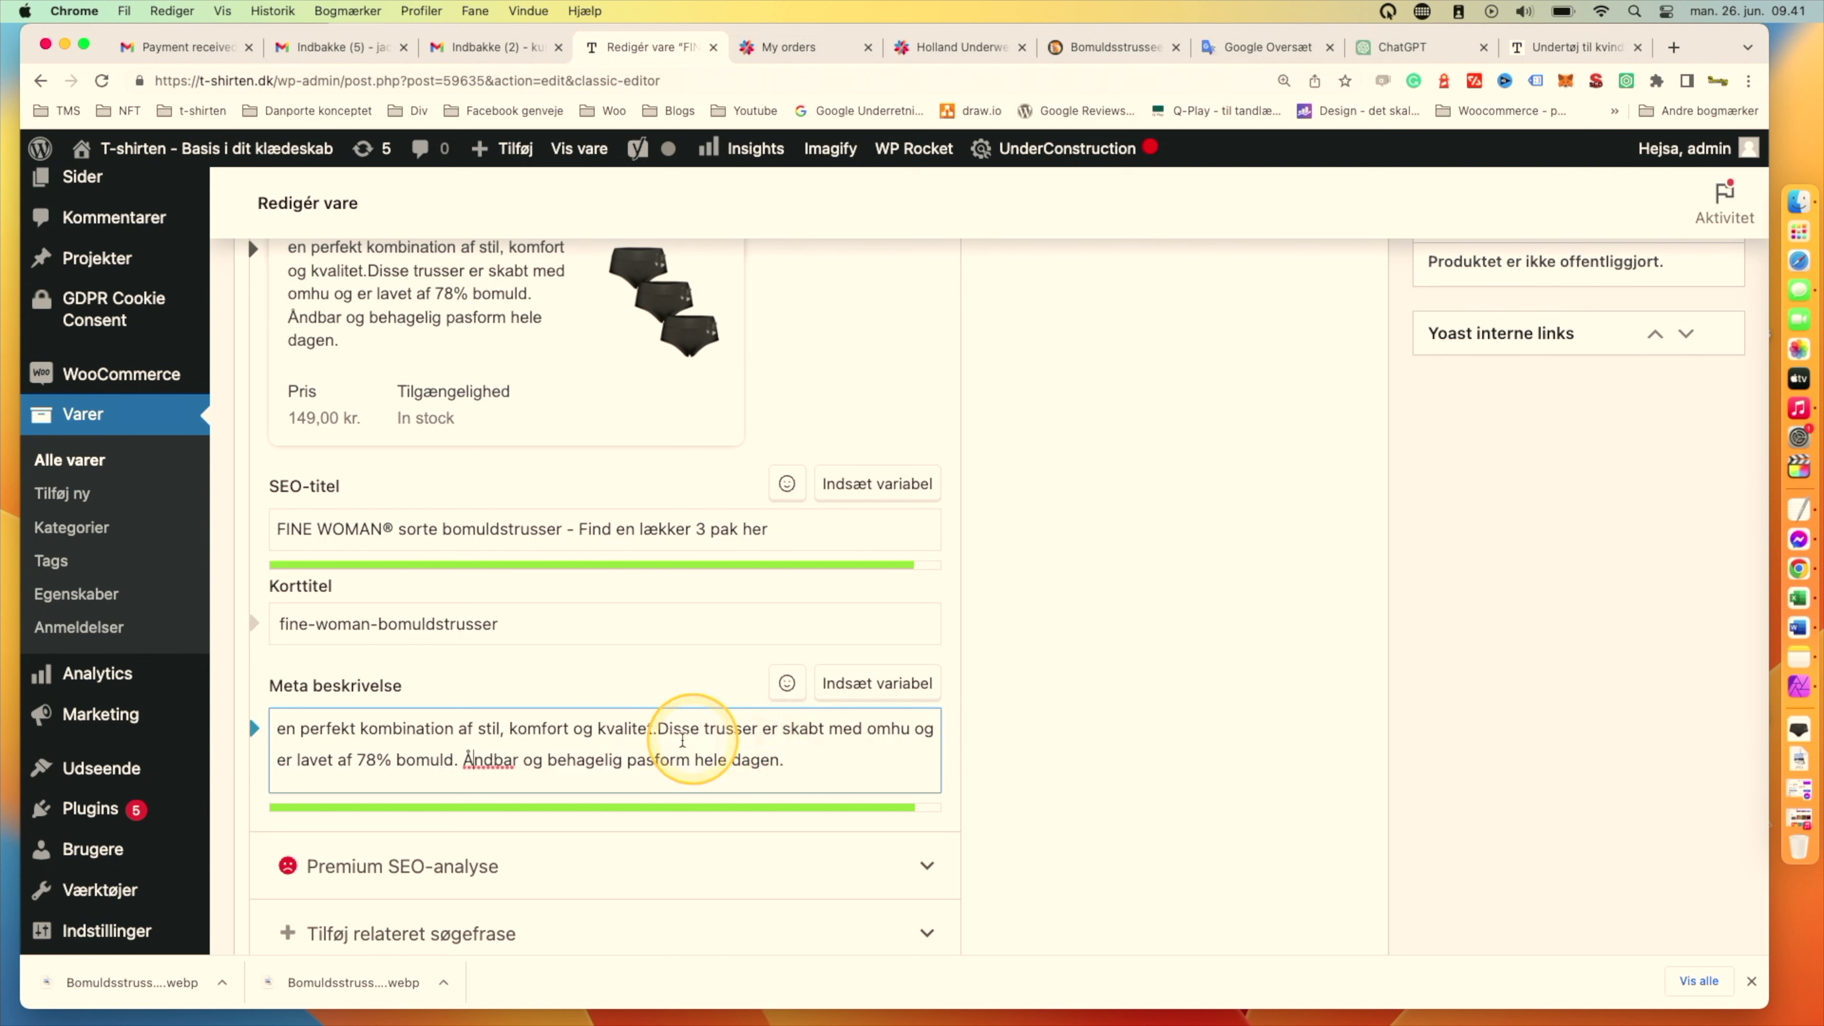
Add a space after "kvalitet." in the meta description and reword the second sentence to "Disse trusser er lavet er lavet af 78% bomuld.".
{"action": "left_click", "coordinate": [661, 727]}
{"action": "double_click", "coordinate": [797, 727]}
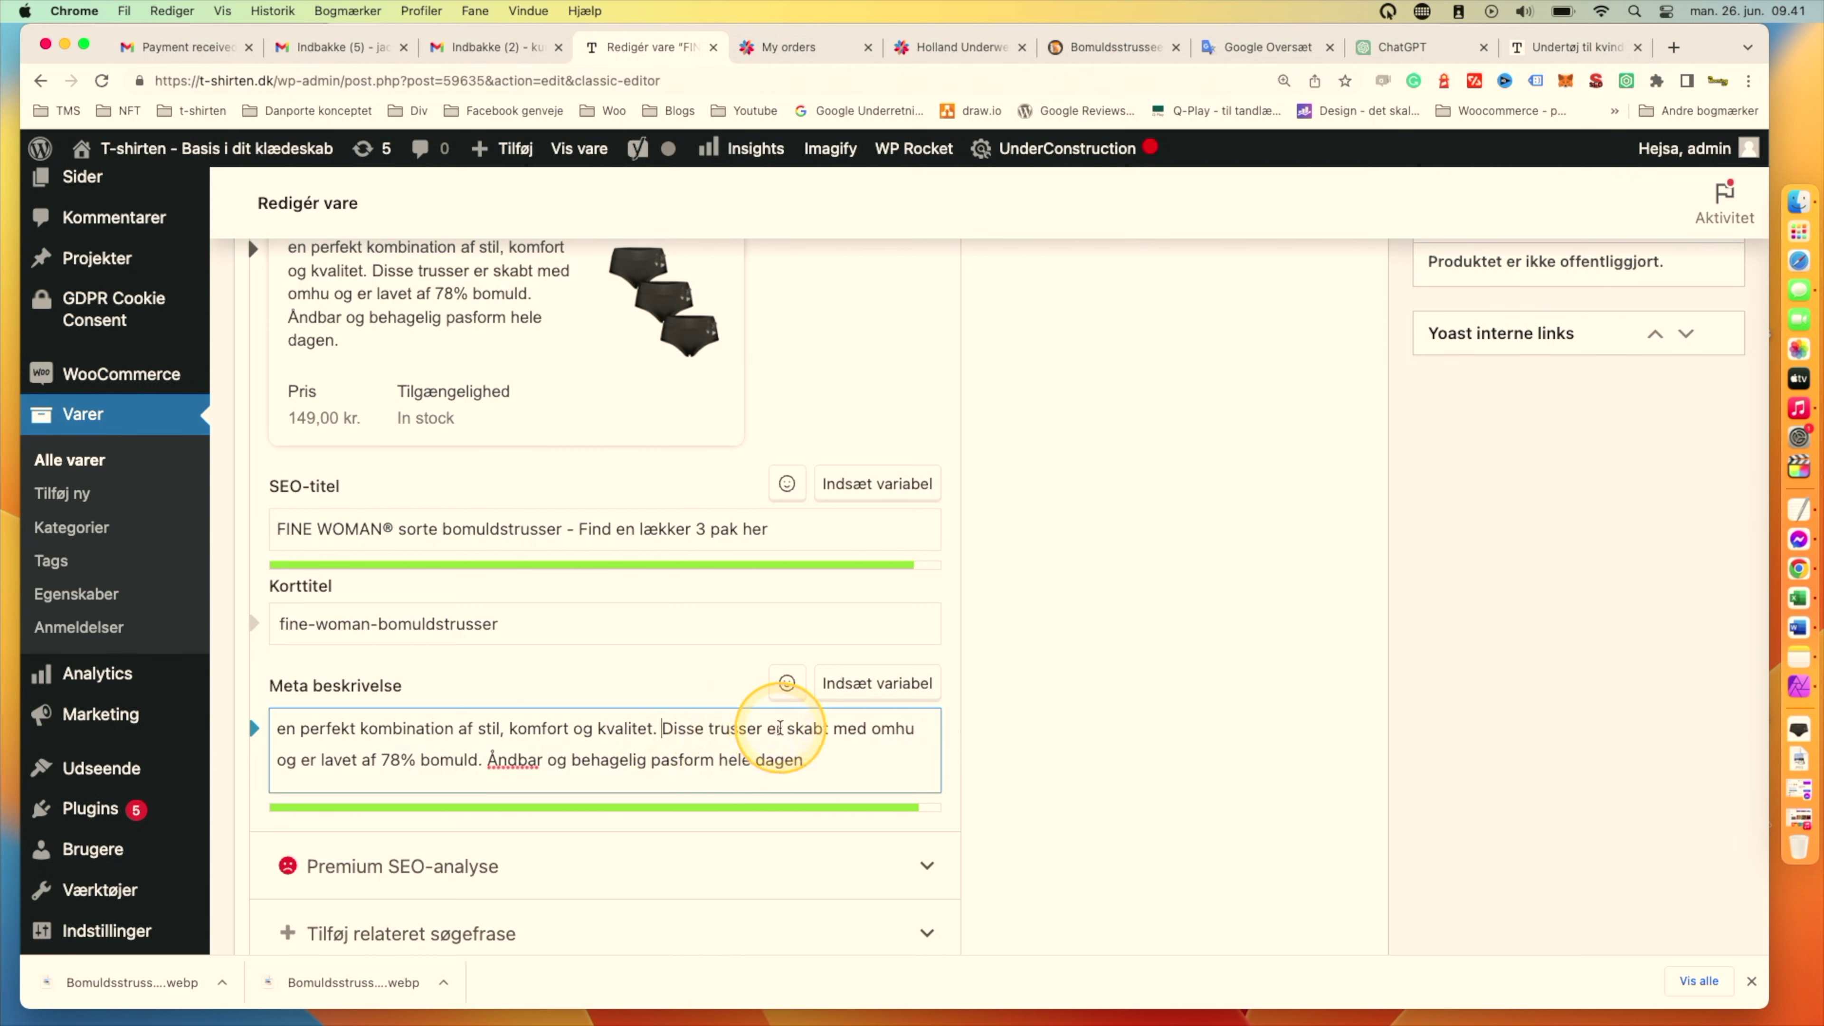
{"action": "type", "text": "lavet ar"}
{"action": "left_click_drag", "start_coordinate": [850, 727], "coordinate": [325, 759]}
{"action": "key", "text": "BackSpace"}
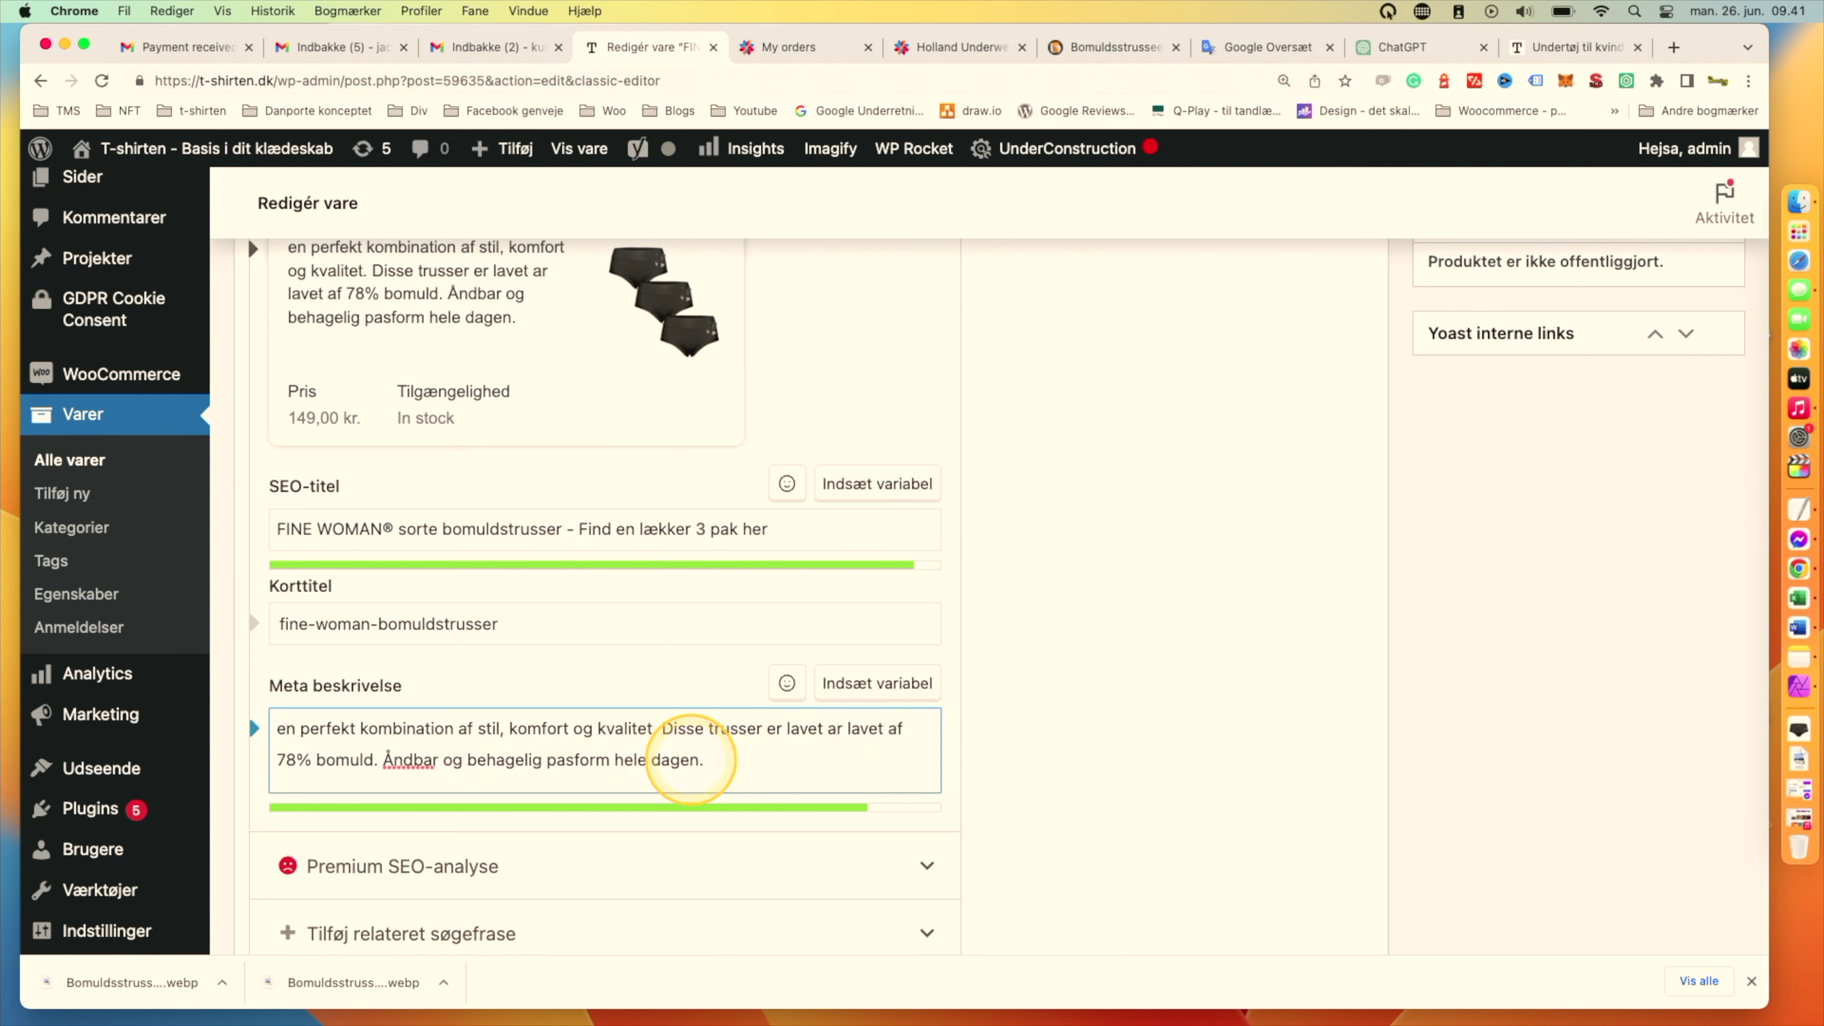
{"action": "left_click", "coordinate": [835, 728]}
{"action": "key", "text": "BackSpace"}
{"action": "type", "text": "e"}
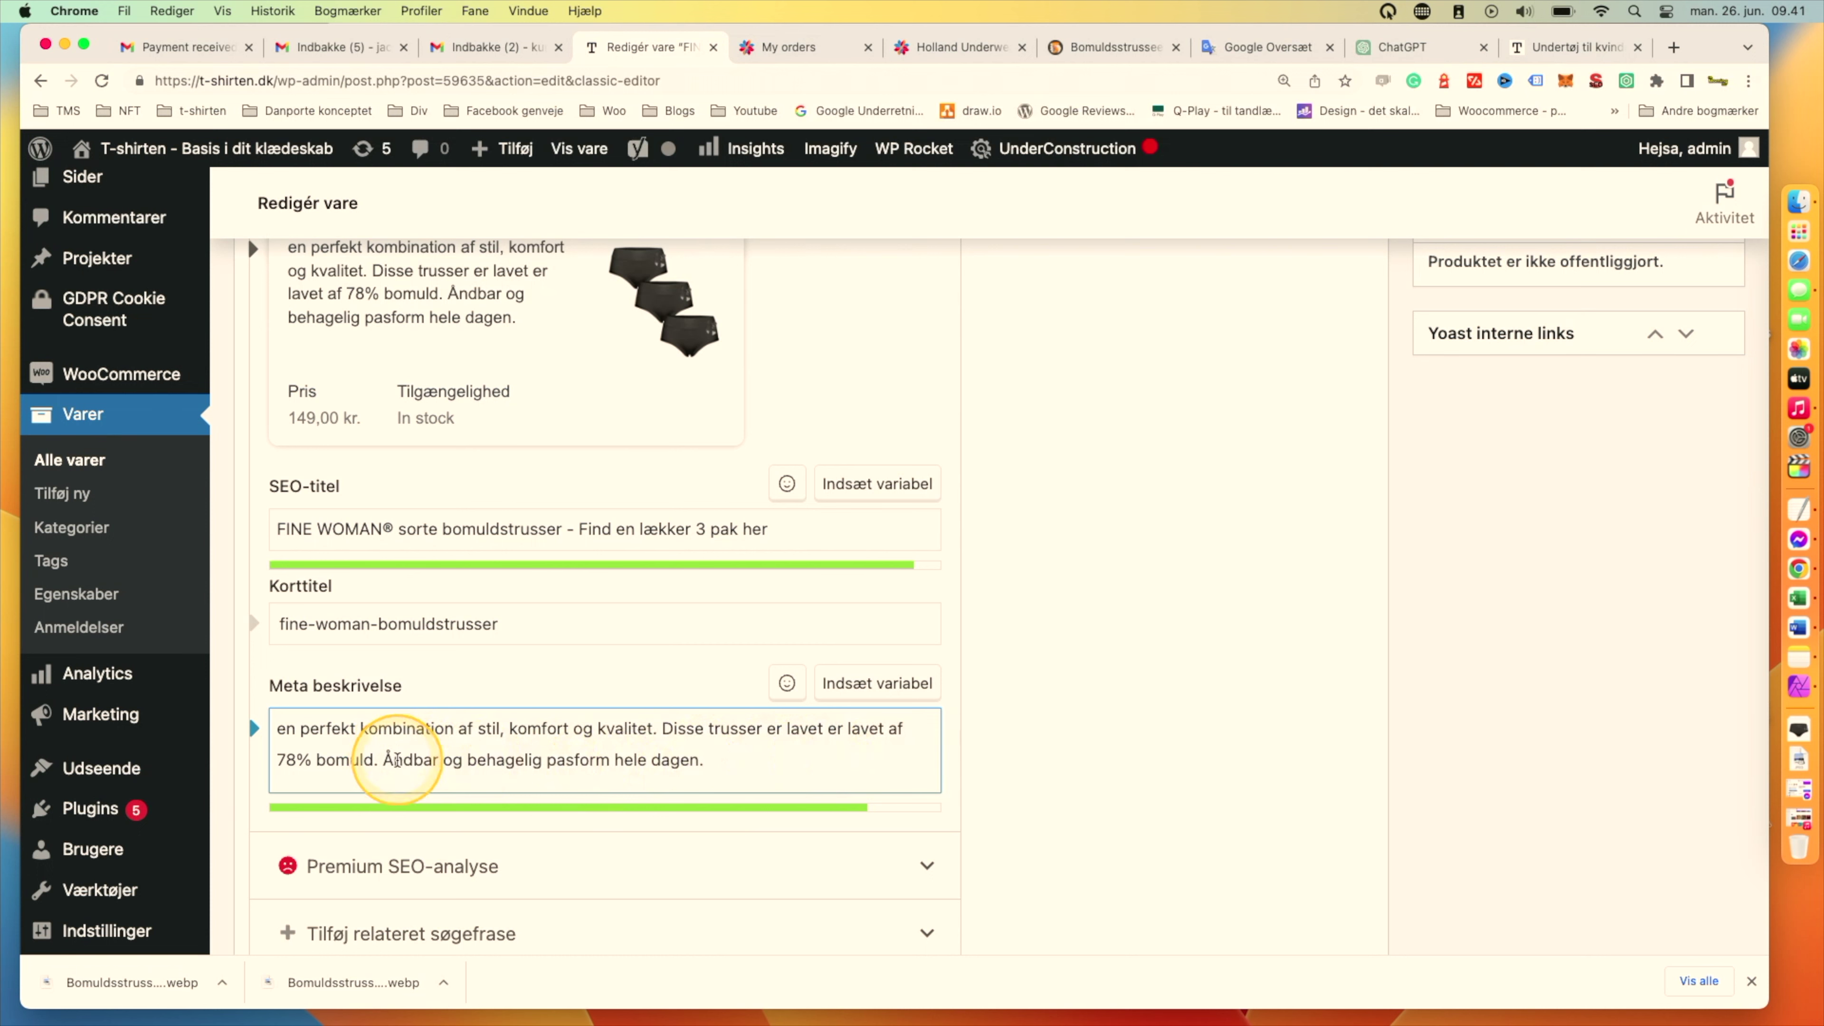
Append "Se mere her" to the meta description and capitalise its opening word as "En".
{"action": "left_click", "coordinate": [716, 759]}
{"action": "type", "text": "Se mer"}
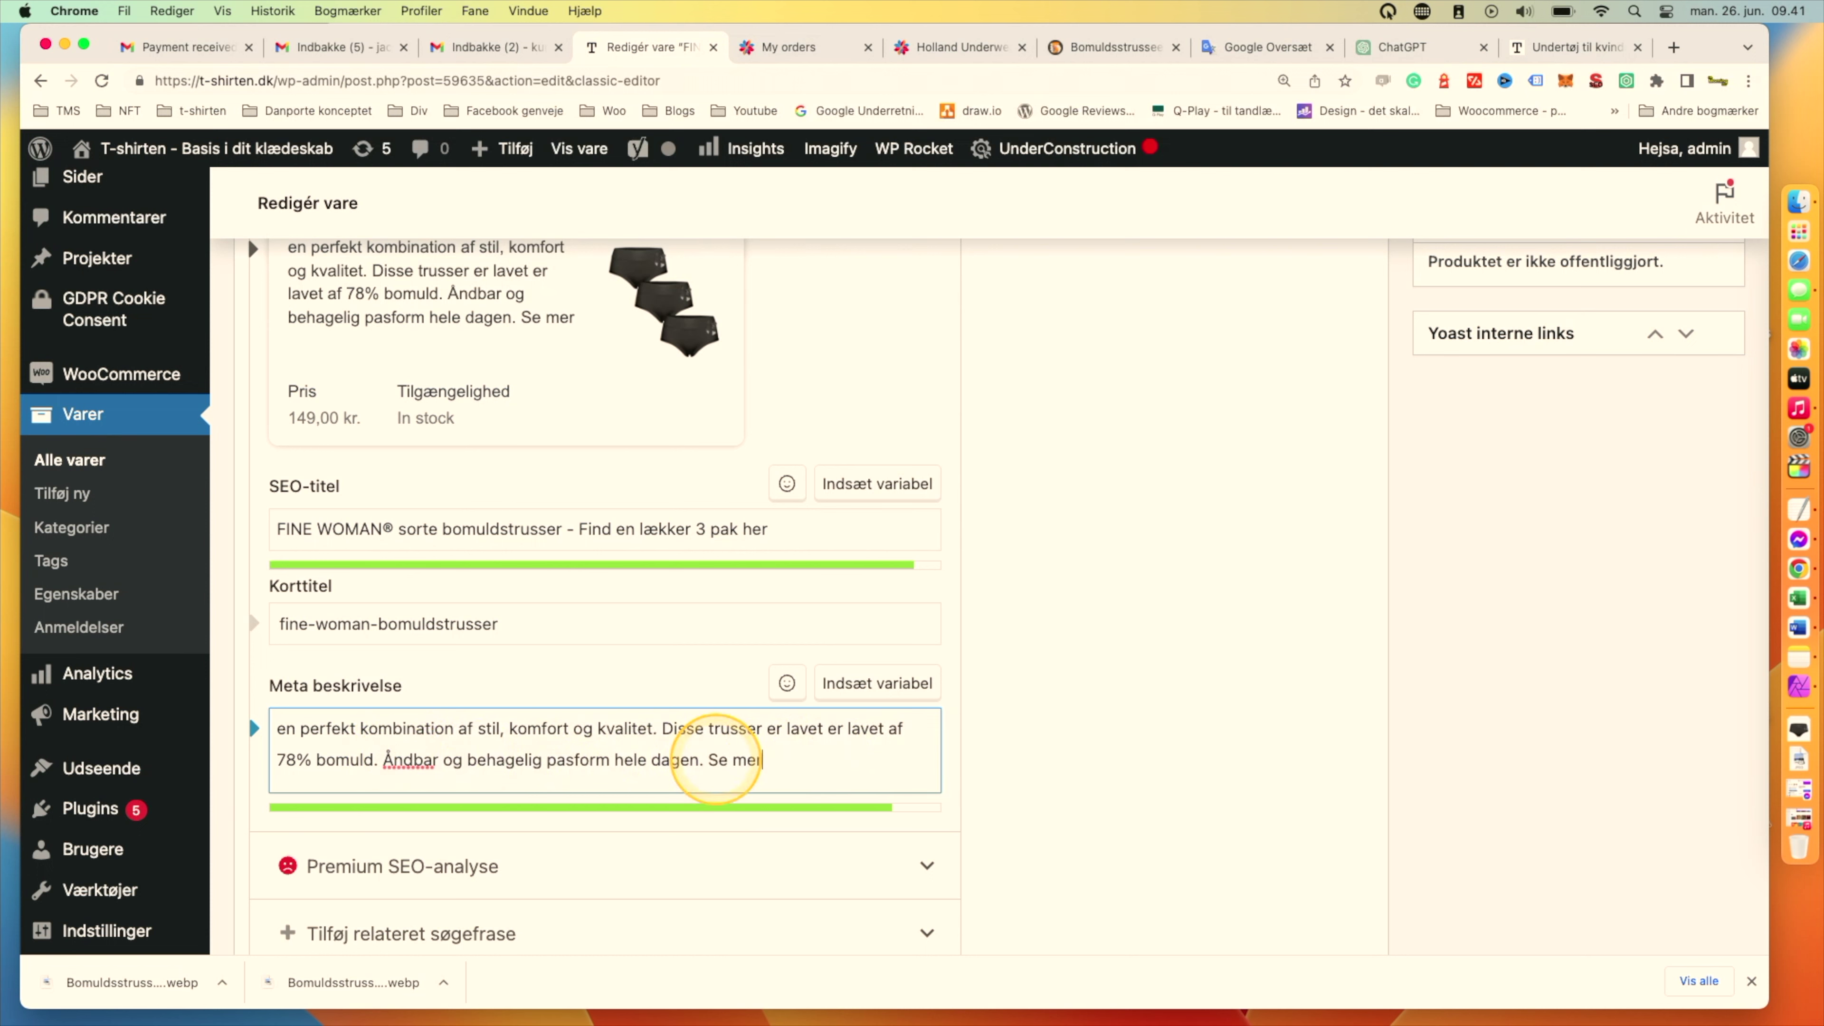
{"action": "type", "text": "e her"}
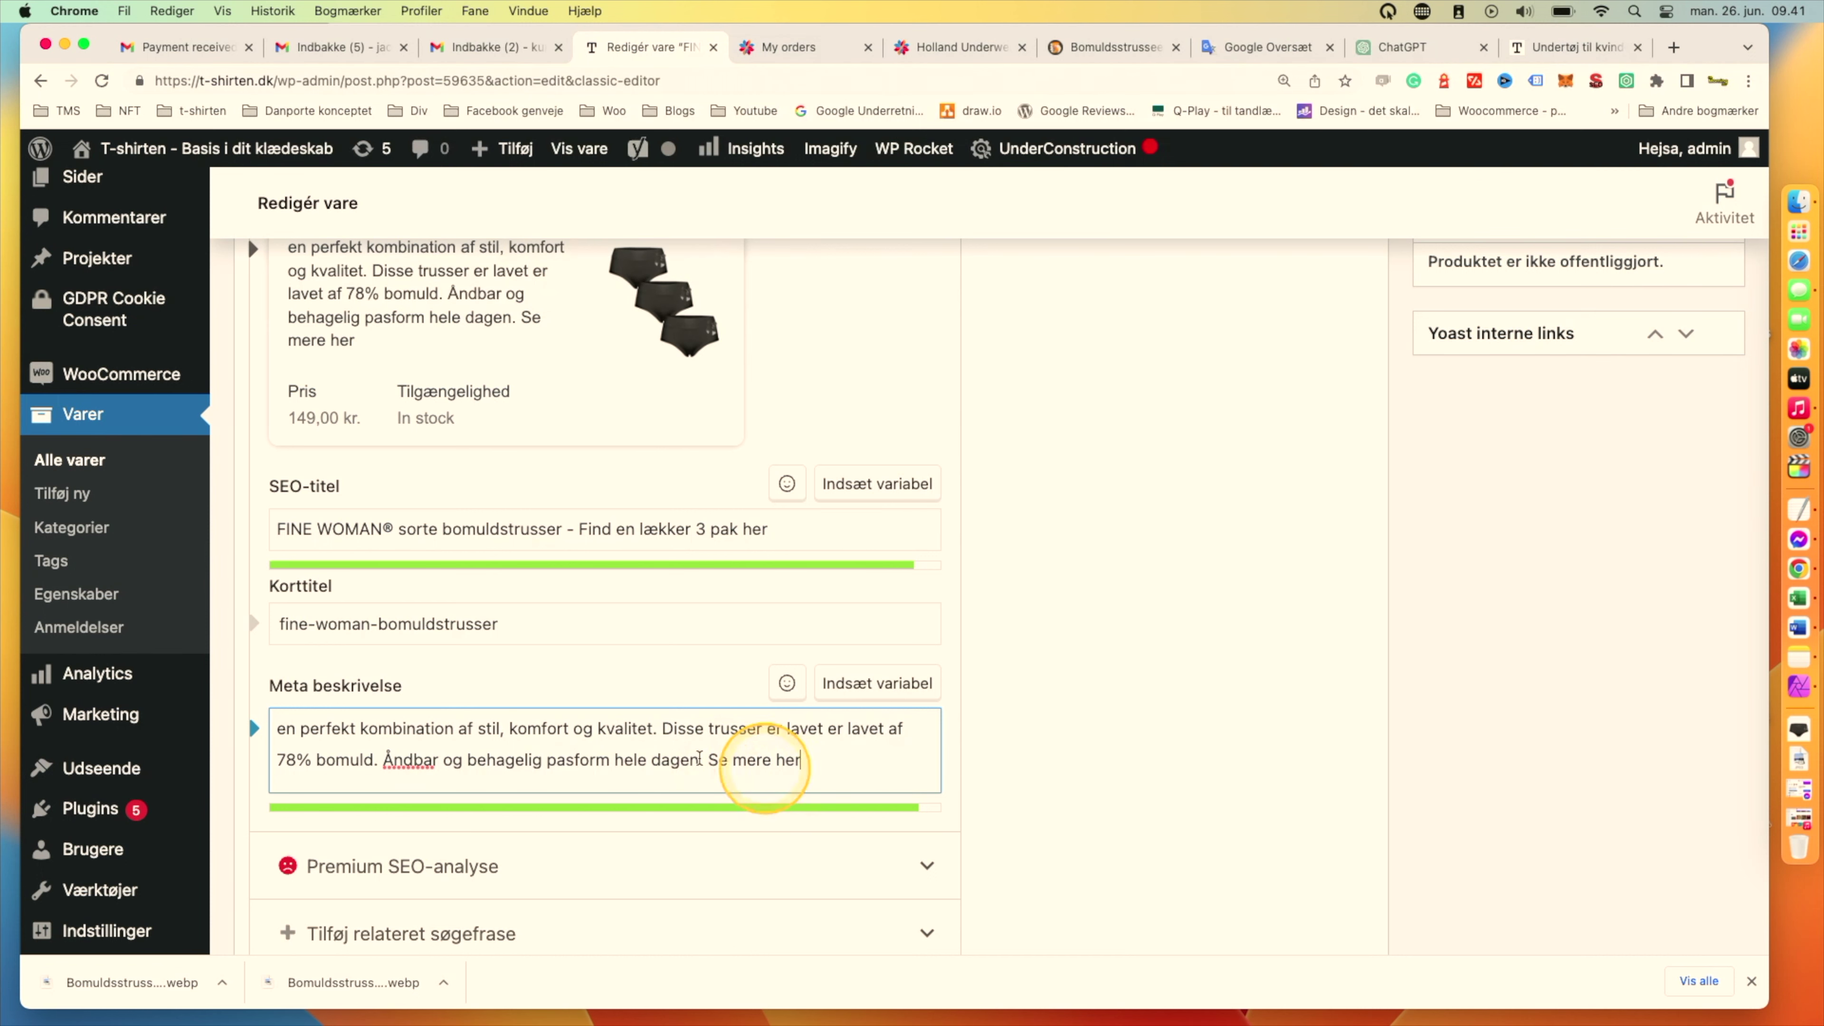
{"action": "left_click", "coordinate": [276, 728]}
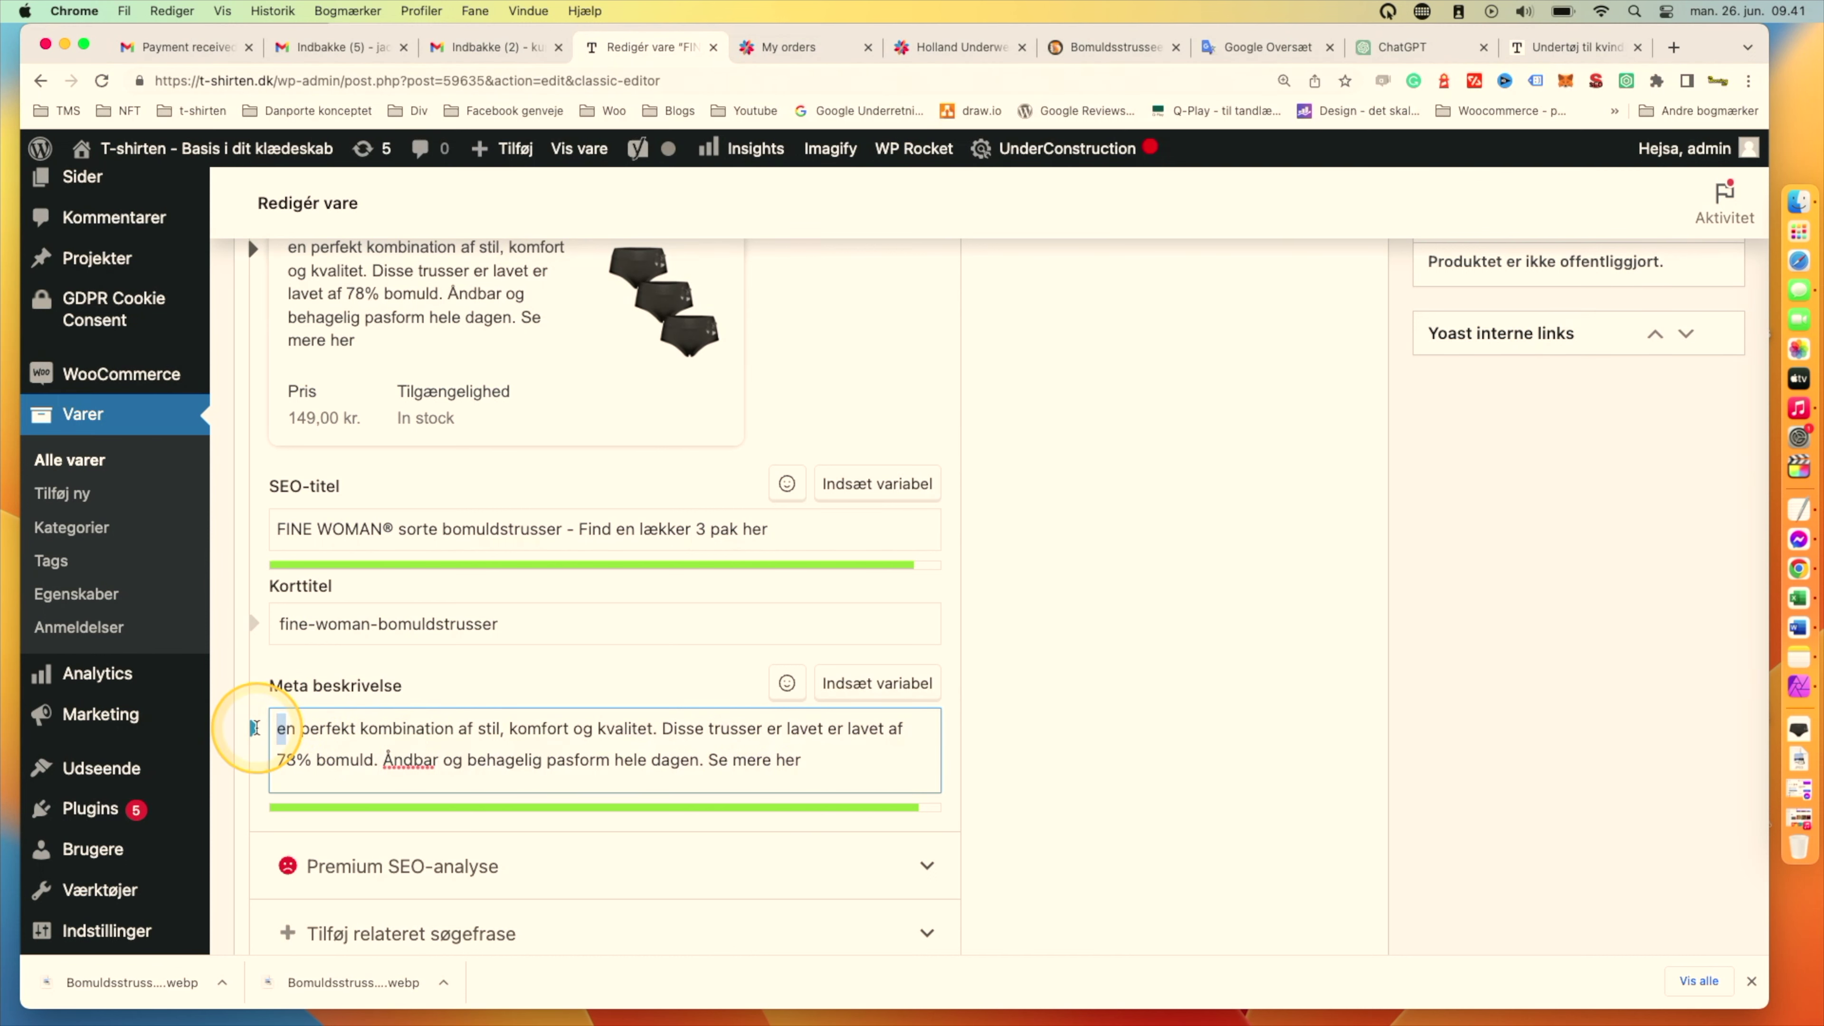
{"action": "key", "text": "Delete"}
{"action": "type", "text": "E"}
{"action": "scroll", "coordinate": [529, 722], "scroll_direction": "up", "scroll_amount": 1}
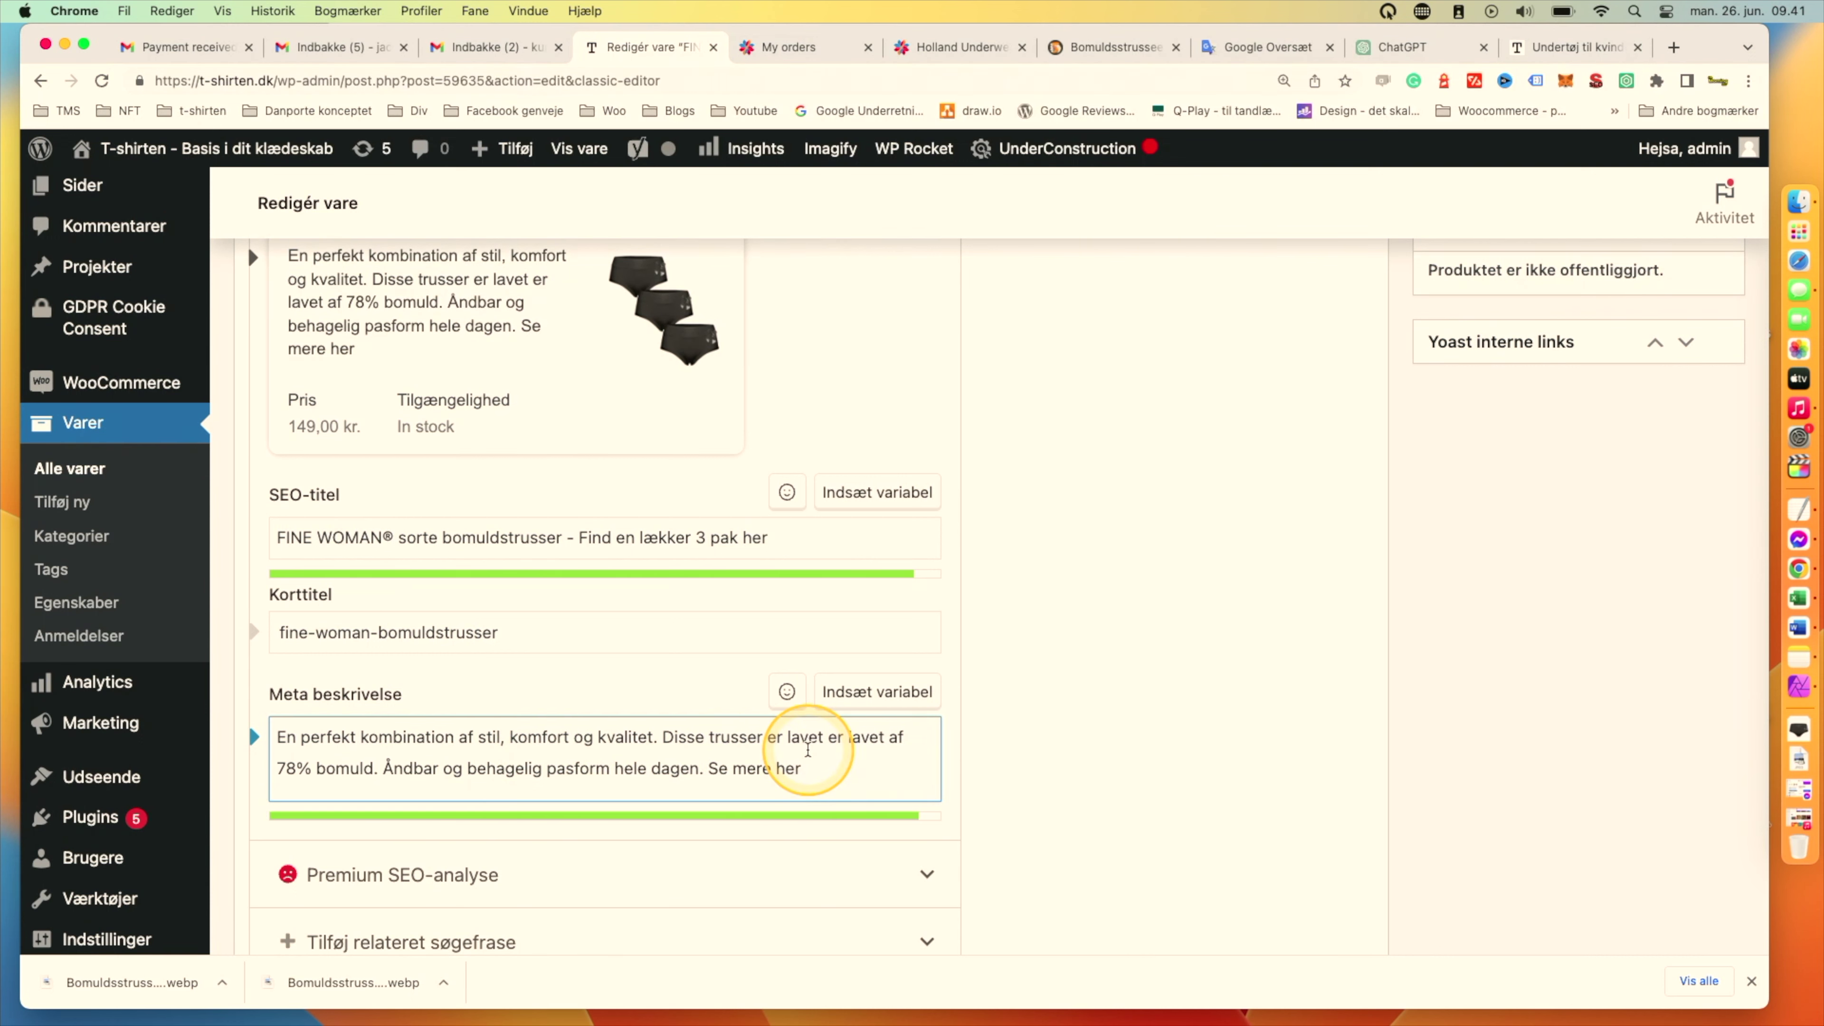
Publish the product.
{"action": "scroll", "coordinate": [1094, 674], "scroll_direction": "down", "scroll_amount": 5}
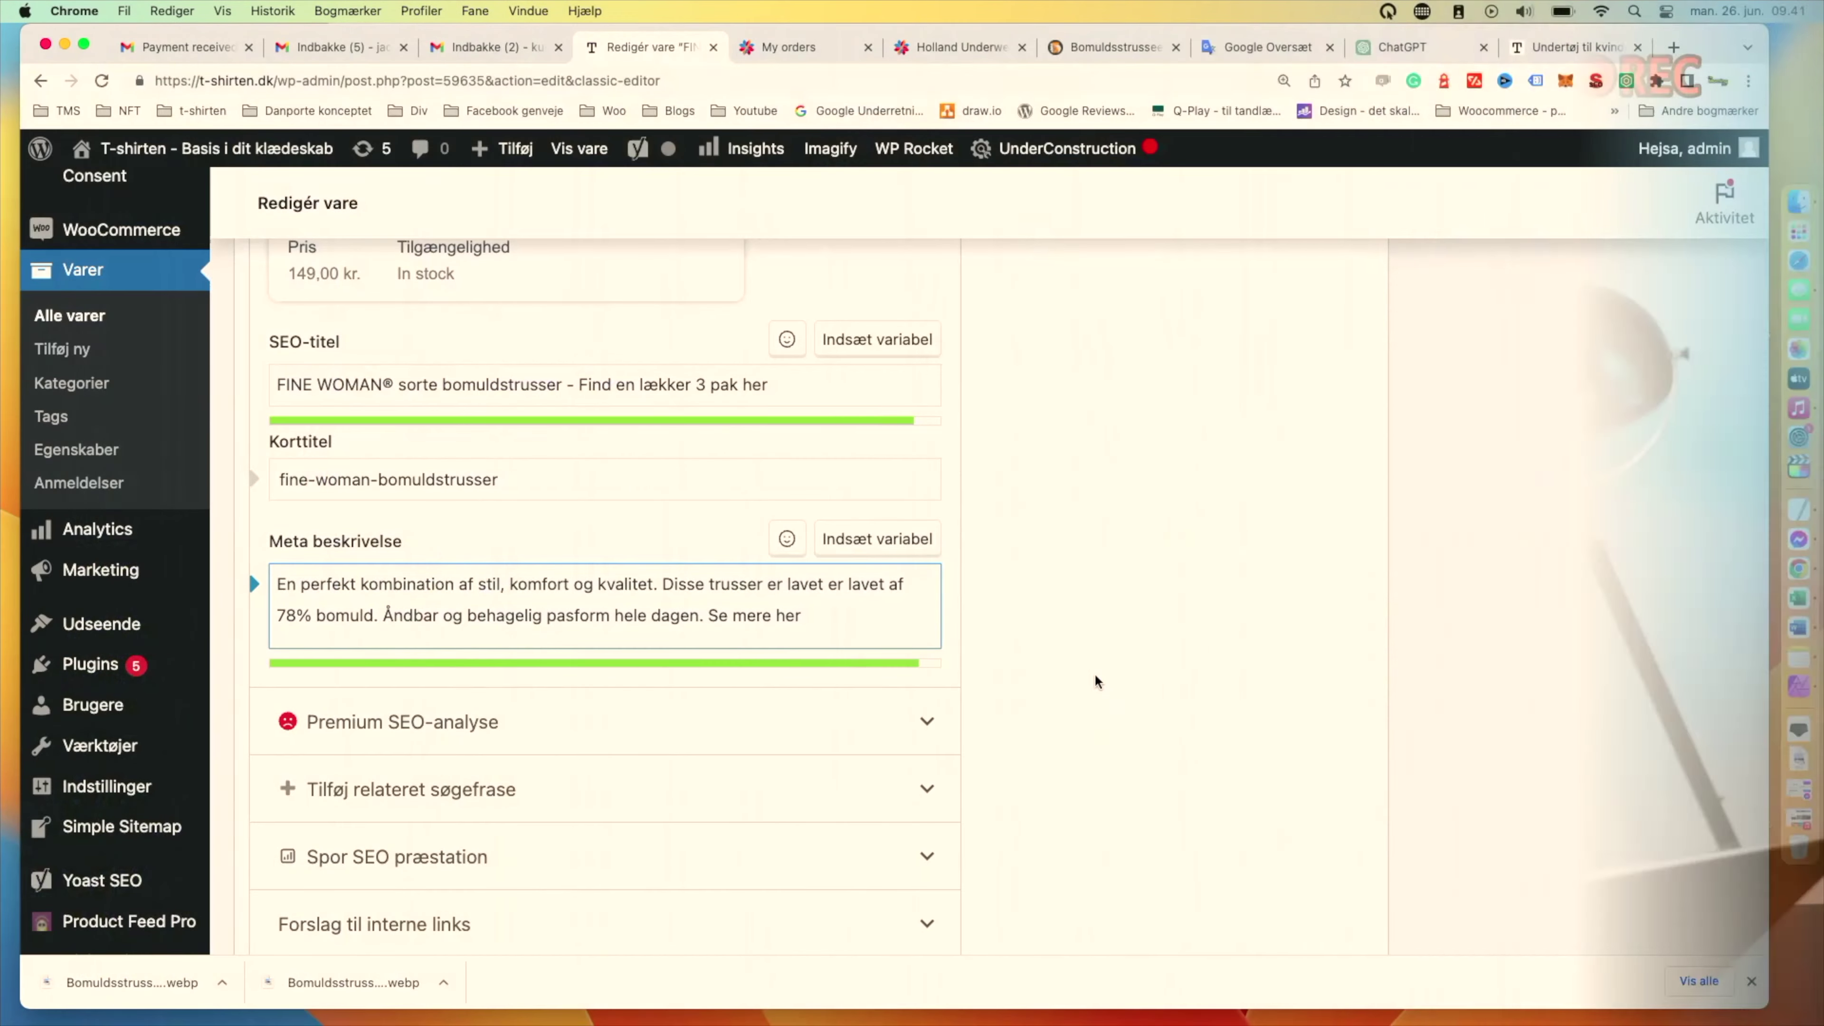
{"action": "scroll", "coordinate": [1095, 673], "scroll_direction": "up", "scroll_amount": 10}
{"action": "scroll", "coordinate": [1094, 673], "scroll_direction": "up", "scroll_amount": 7}
{"action": "scroll", "coordinate": [1418, 650], "scroll_direction": "up", "scroll_amount": 5}
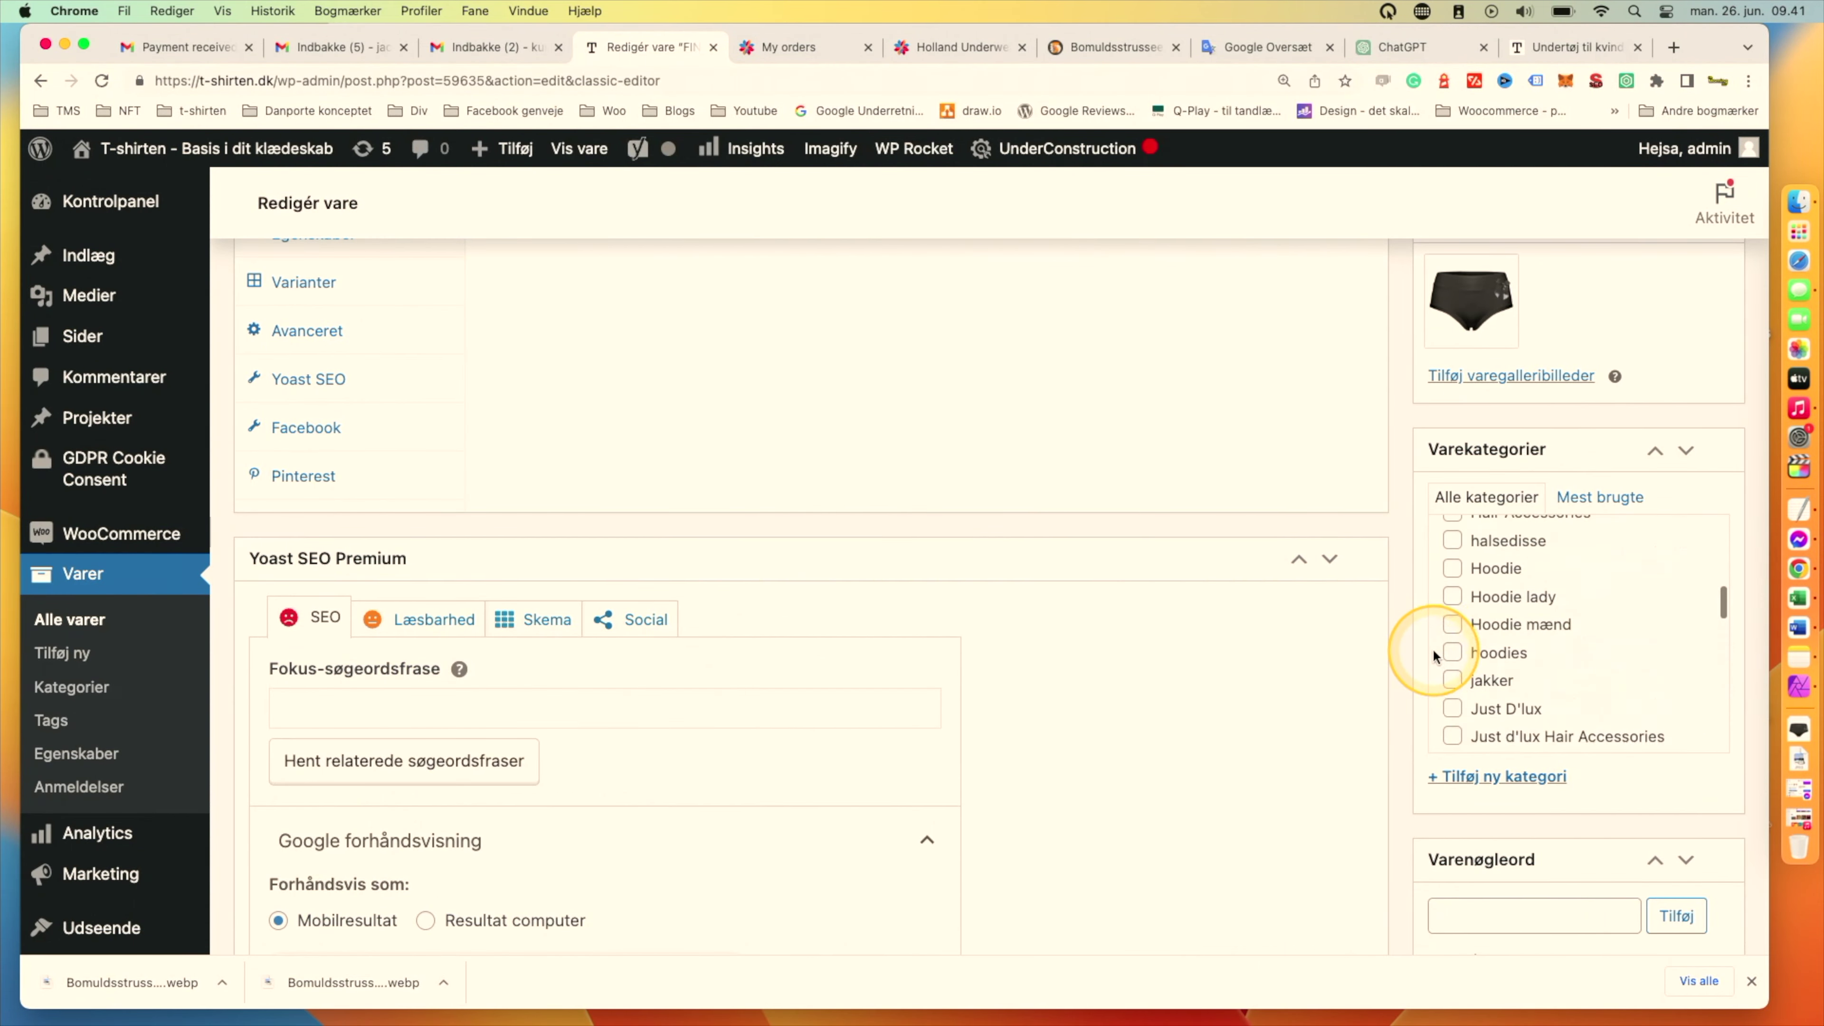
{"action": "scroll", "coordinate": [1419, 651], "scroll_direction": "up", "scroll_amount": 15}
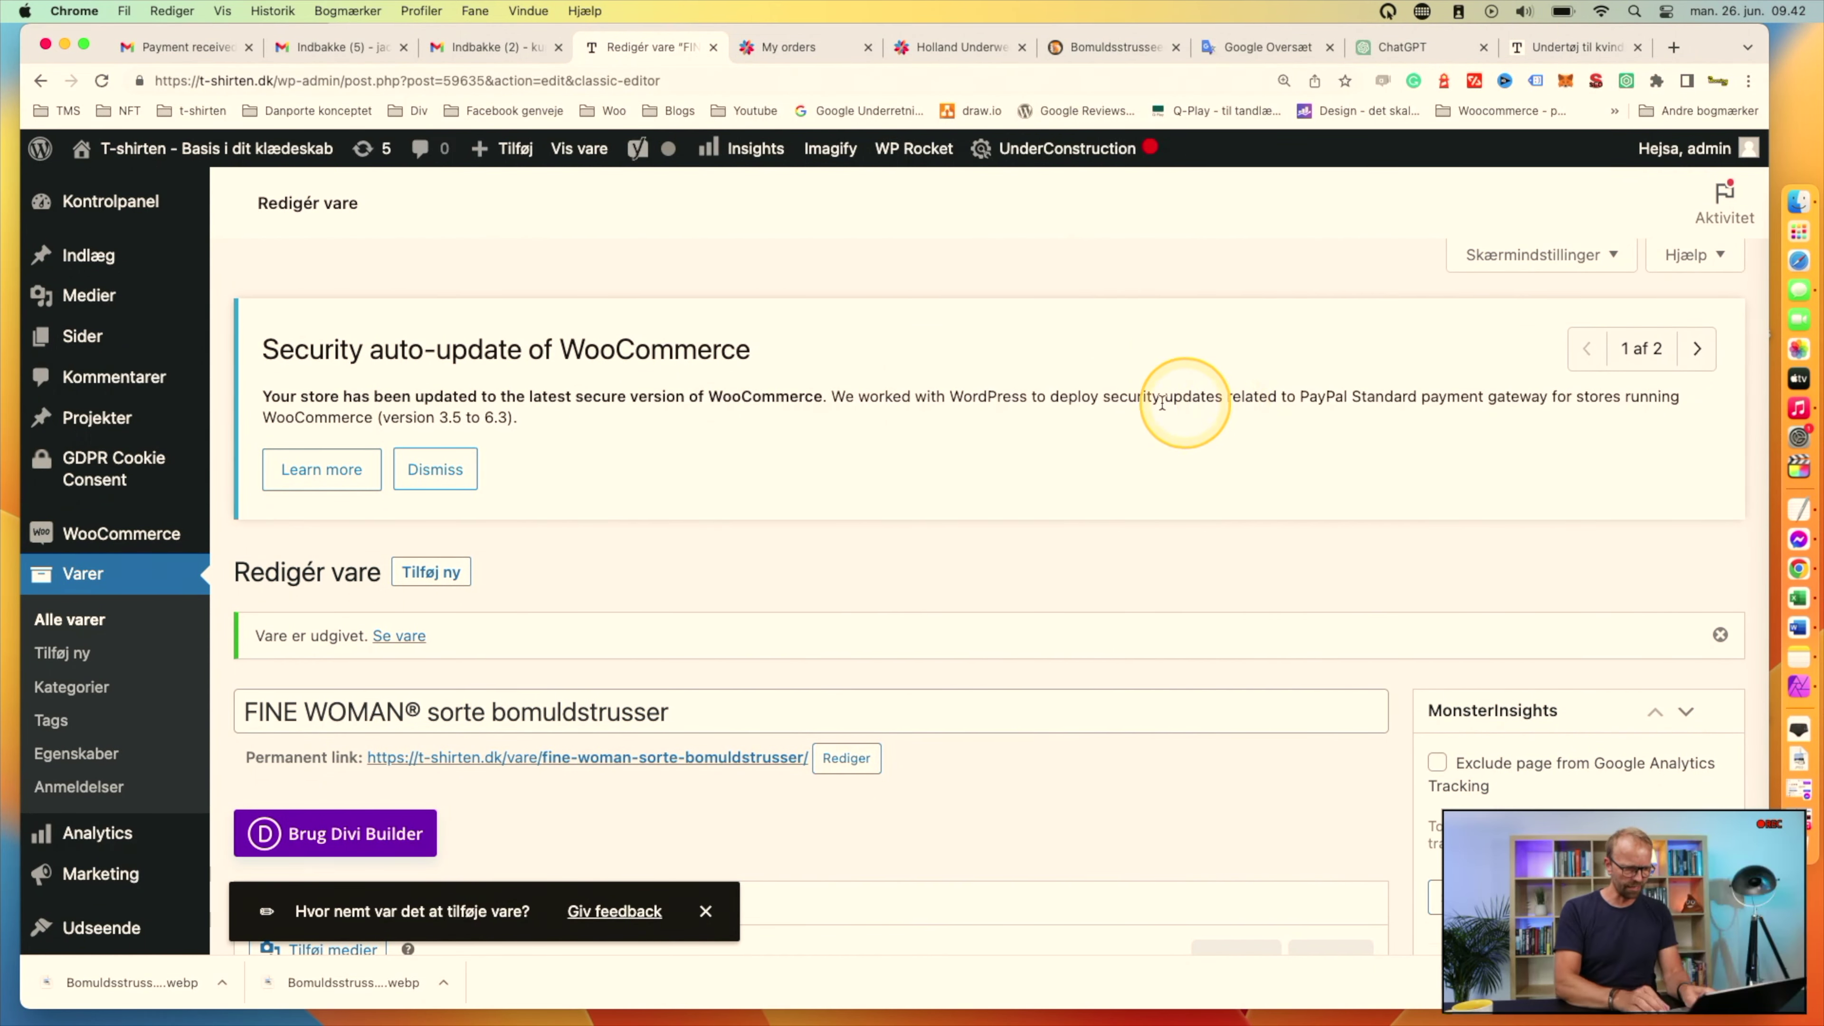
Open the published product's shop page and examine its images, description text, size choice and categories.
{"action": "left_click", "coordinate": [406, 637]}
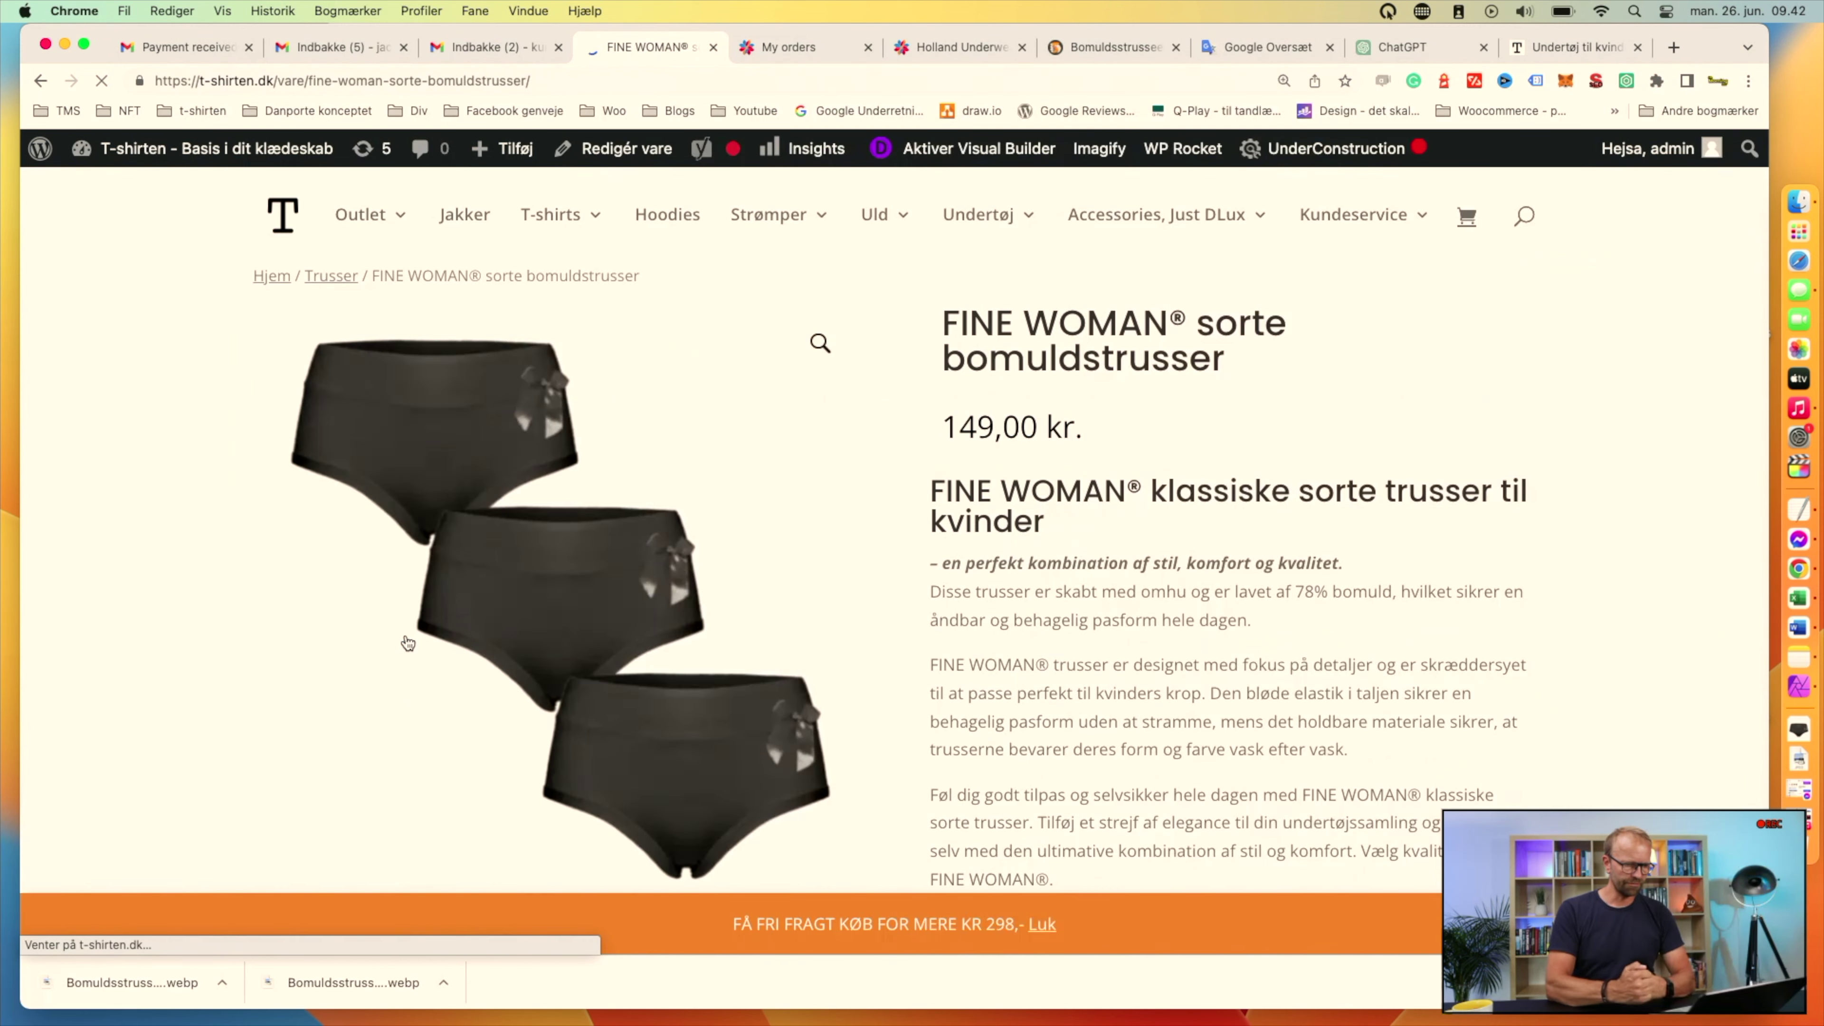
{"action": "scroll", "coordinate": [1377, 700], "scroll_direction": "down", "scroll_amount": 3}
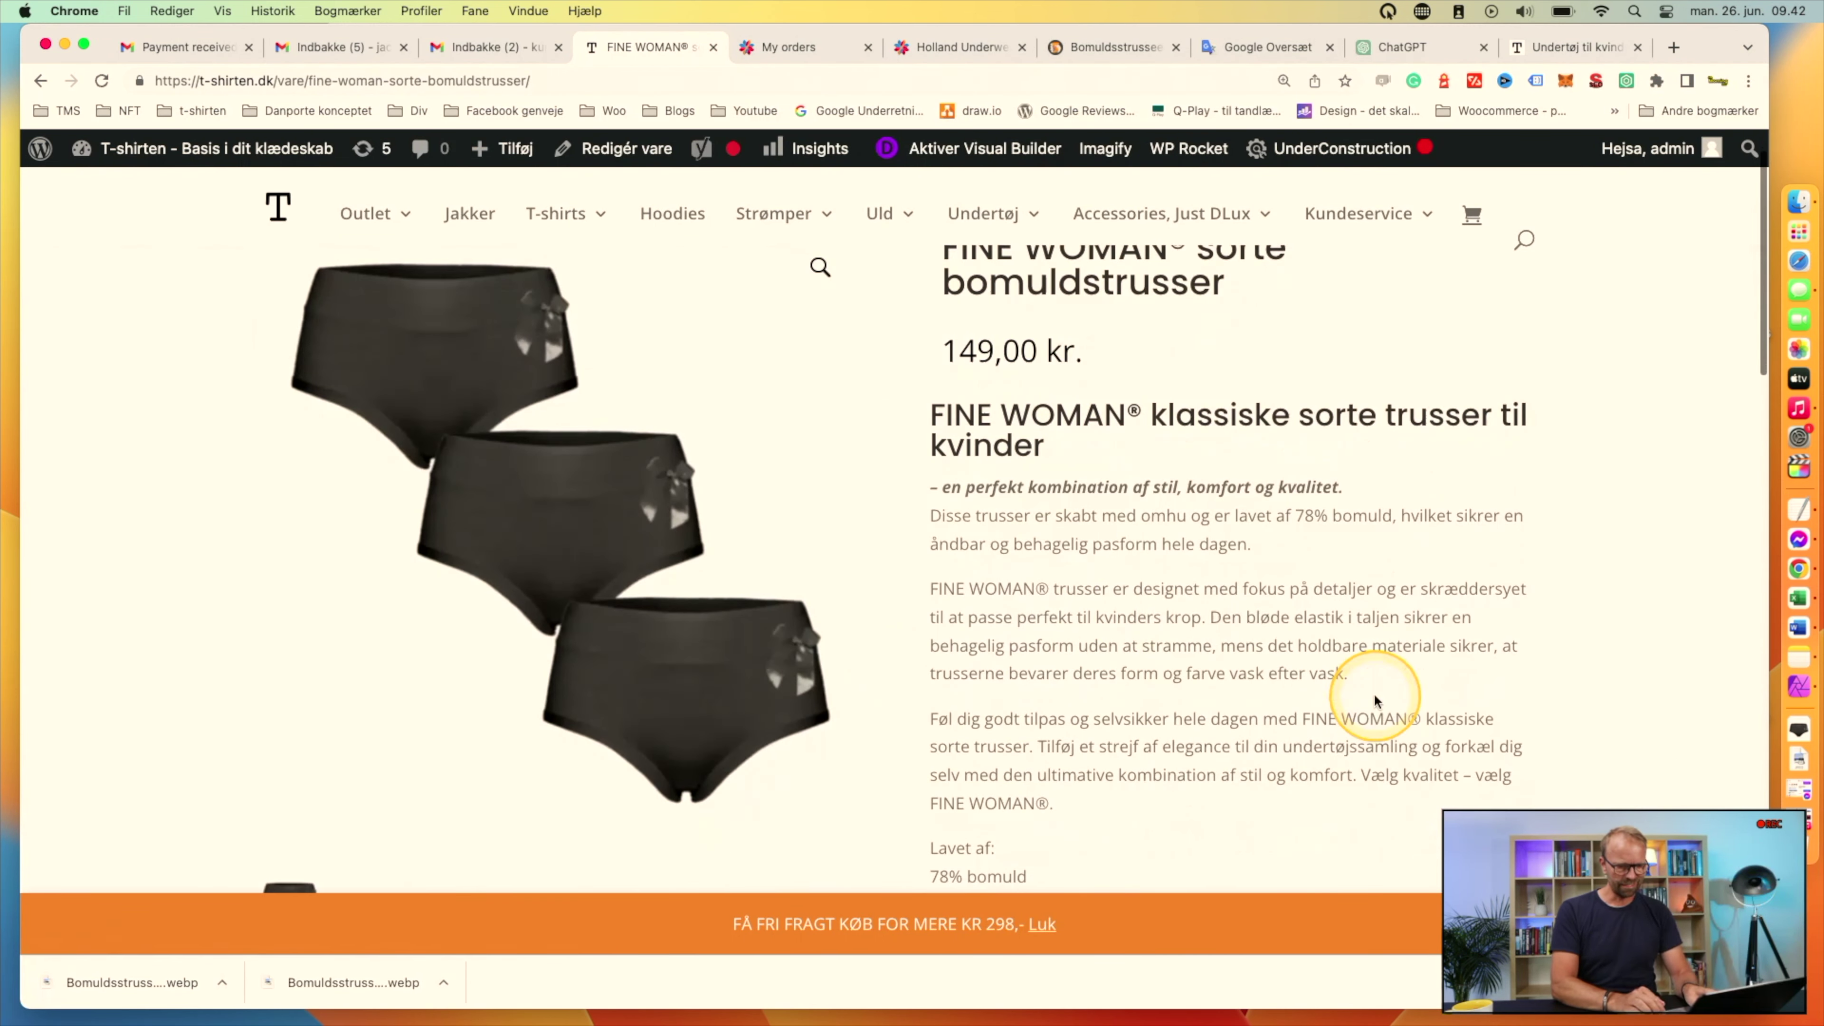
{"action": "left_click", "coordinate": [1446, 781]}
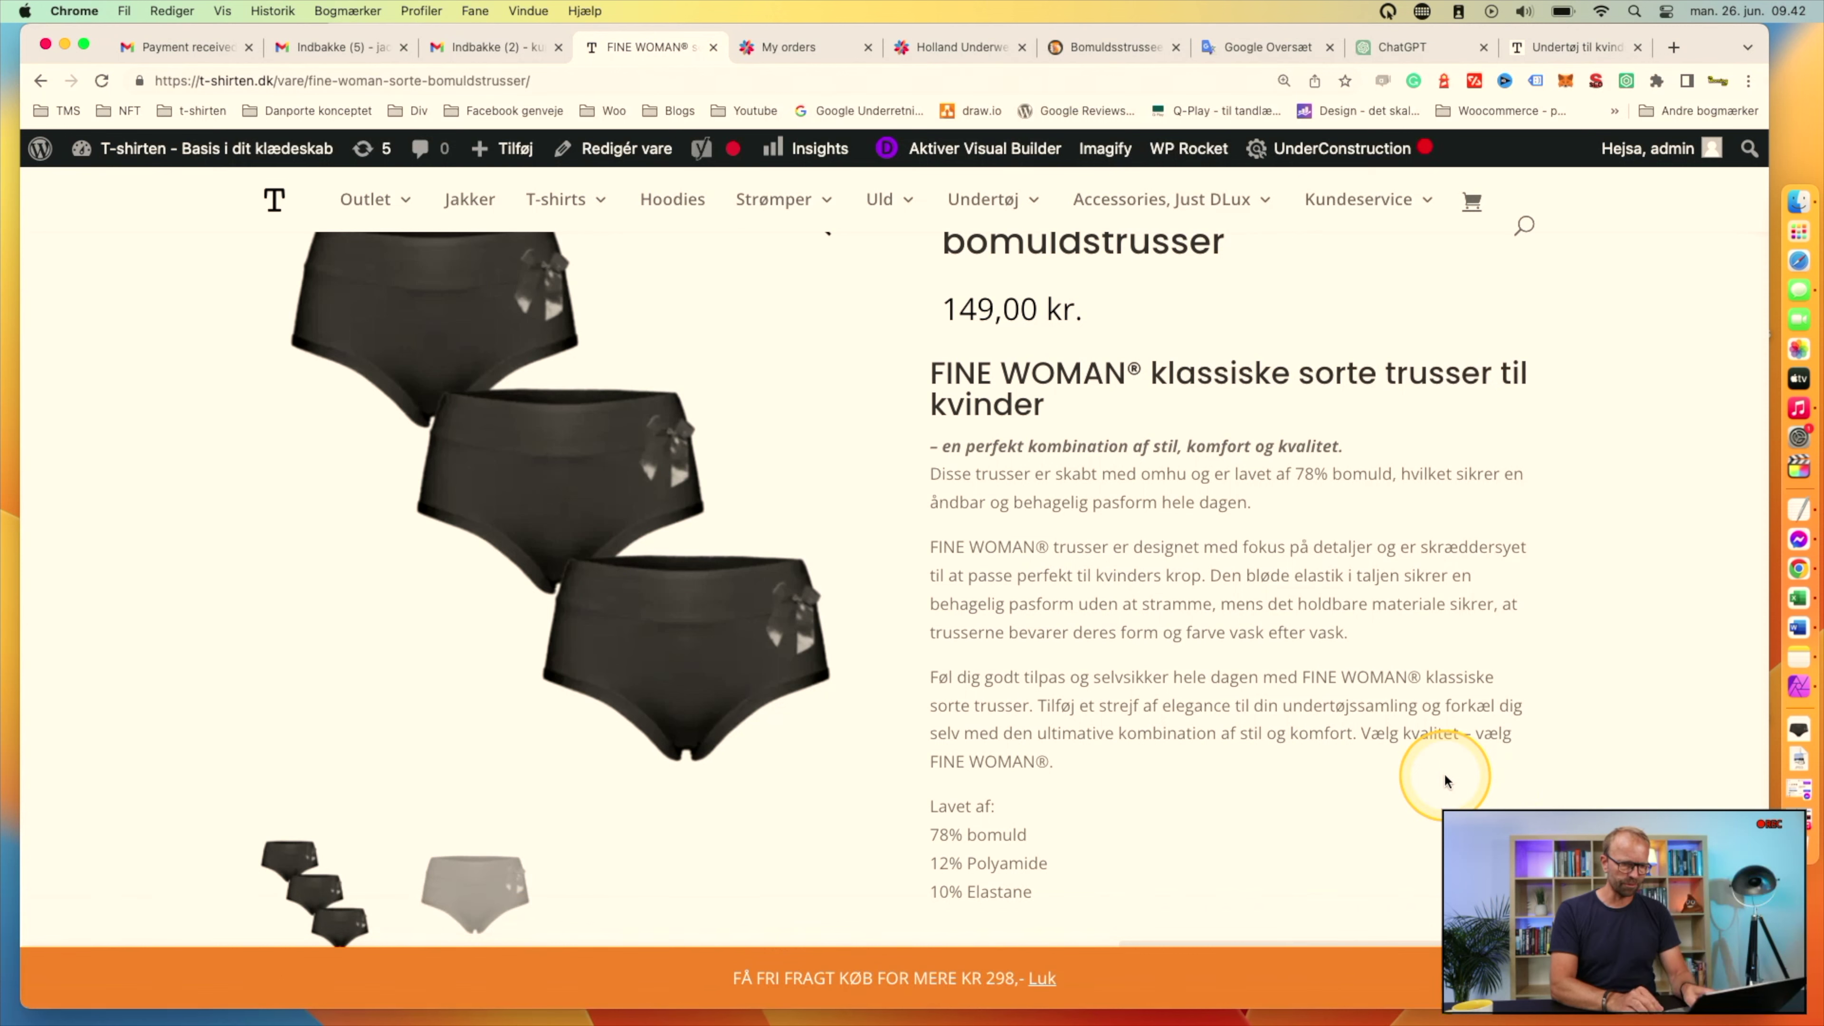
{"action": "scroll", "coordinate": [1444, 778], "scroll_direction": "down", "scroll_amount": 1}
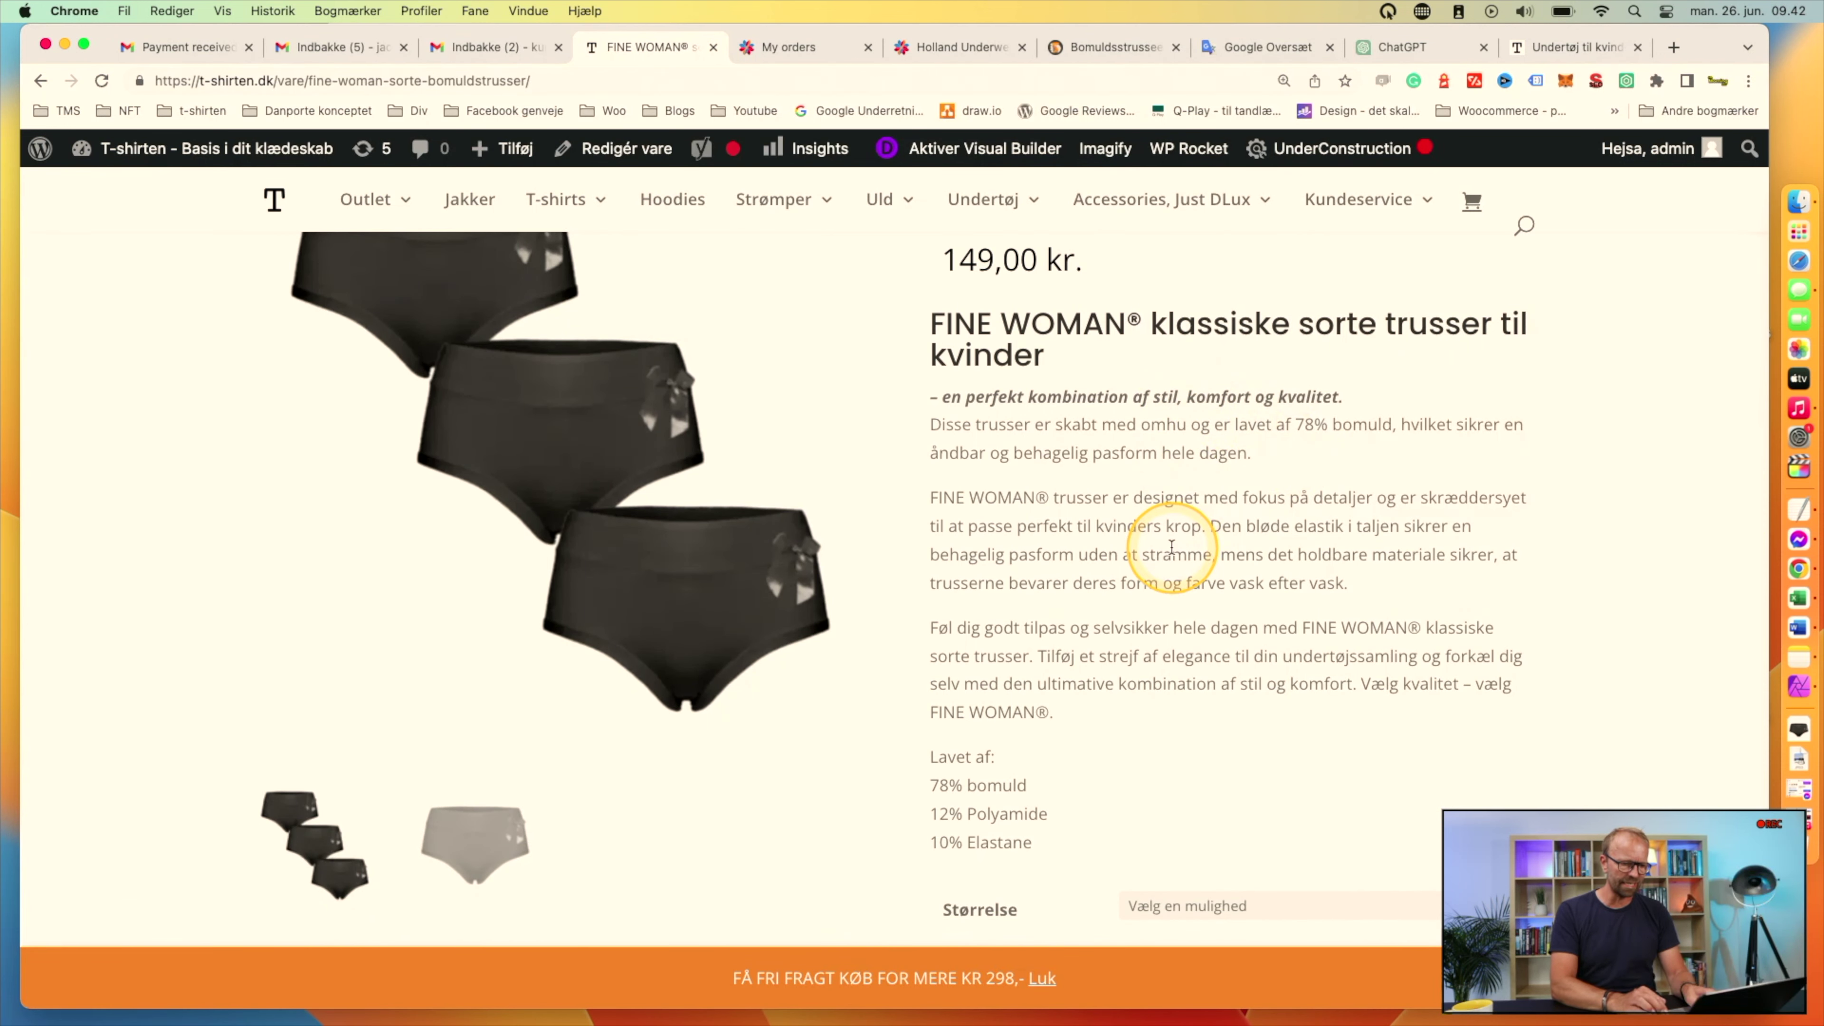
{"action": "scroll", "coordinate": [1171, 546], "scroll_direction": "down", "scroll_amount": 5}
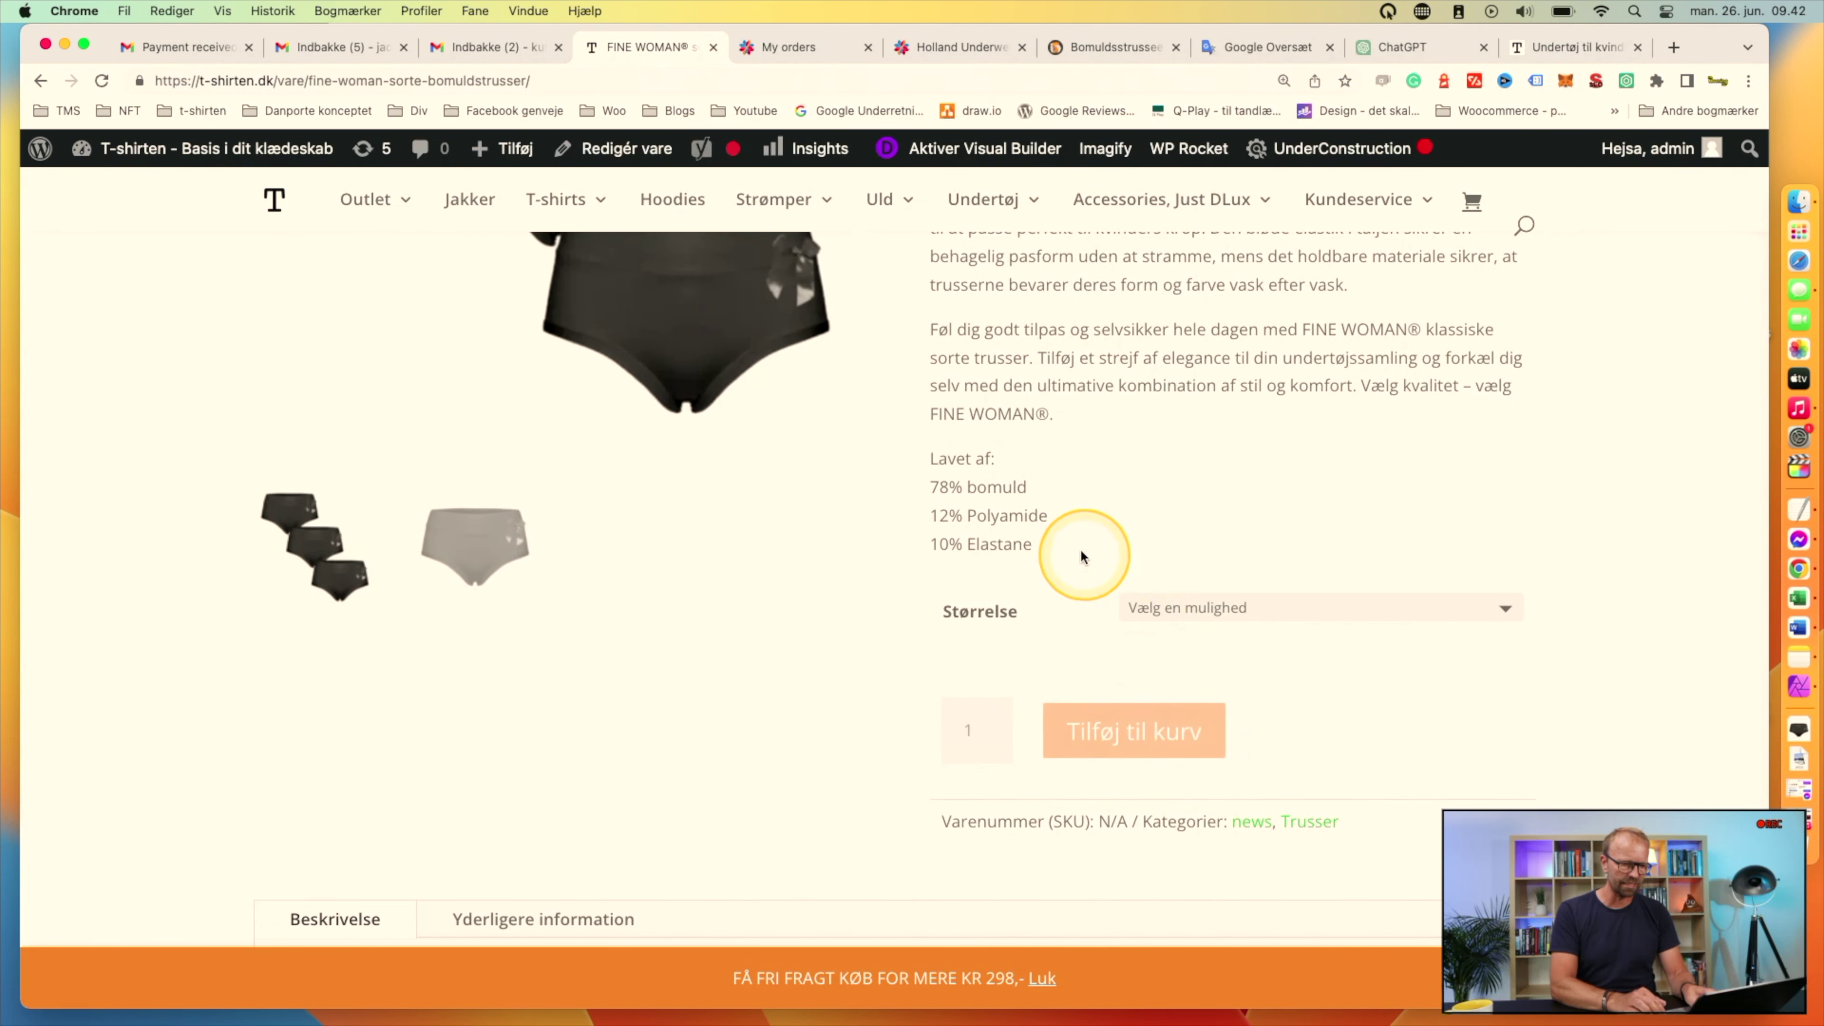
{"action": "scroll", "coordinate": [1083, 557], "scroll_direction": "up", "scroll_amount": 5}
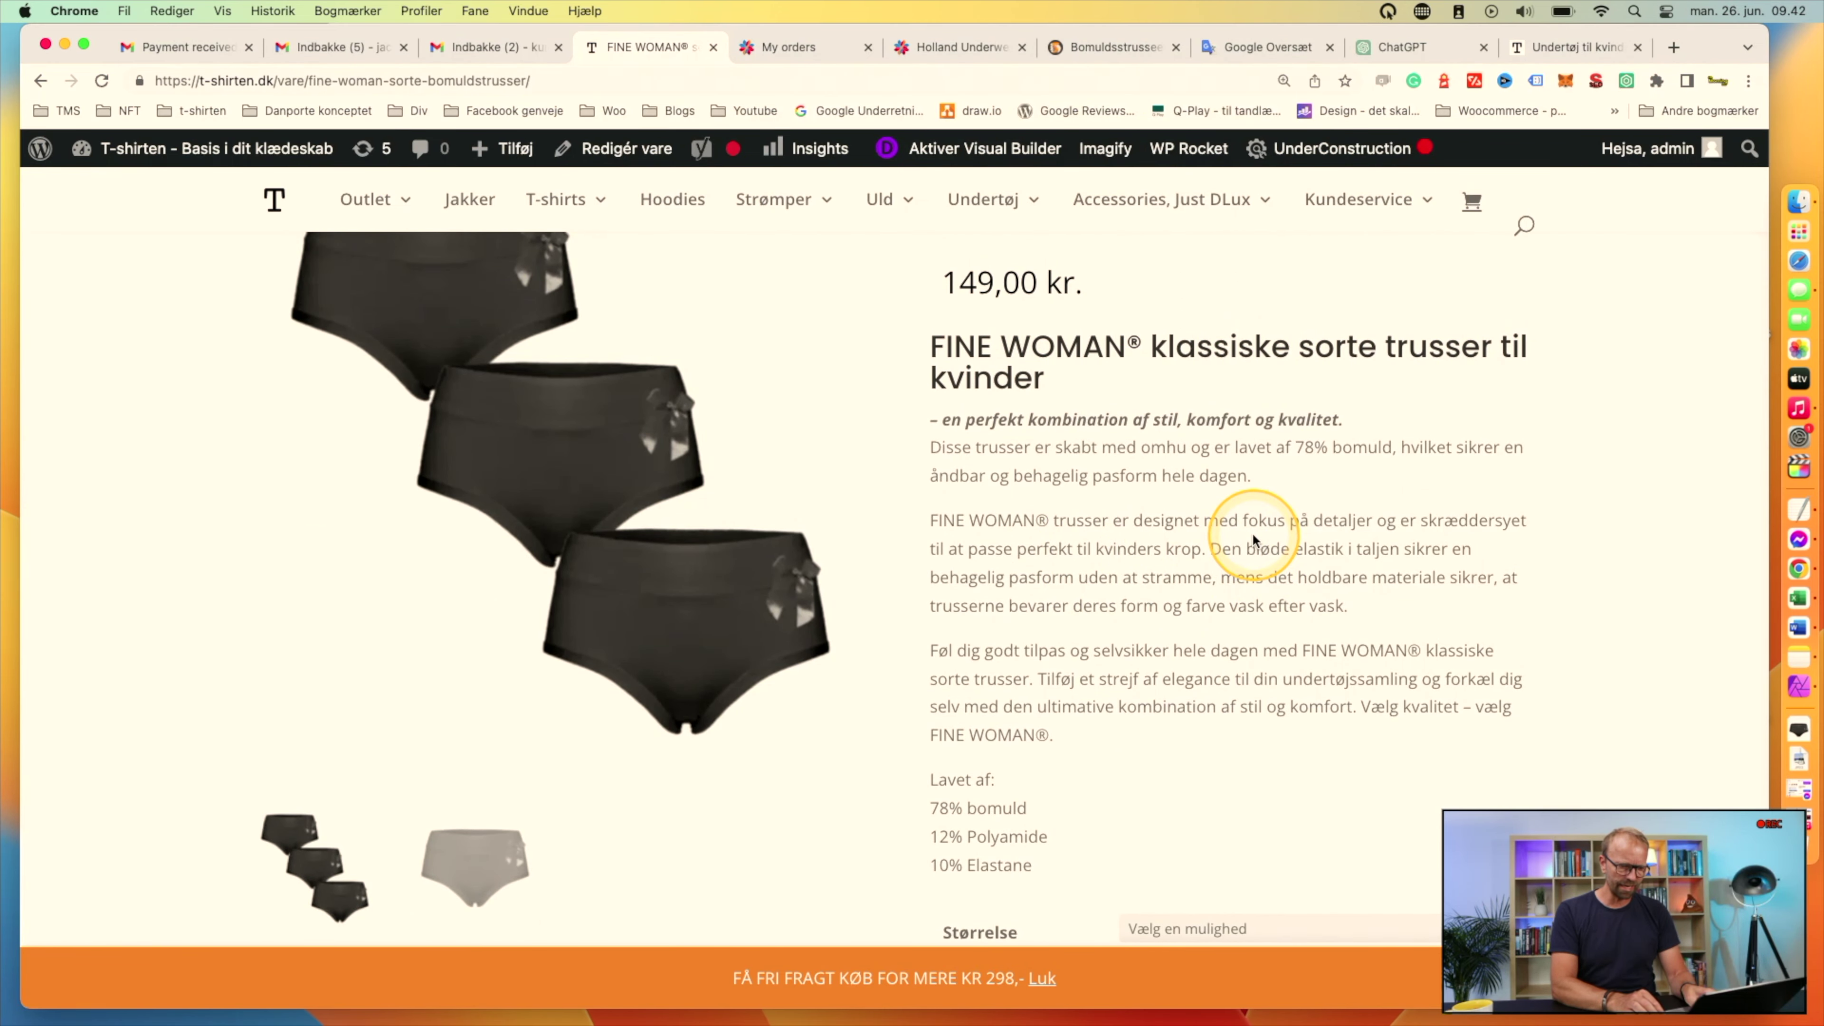
{"action": "left_click_drag", "start_coordinate": [1357, 609], "coordinate": [976, 519]}
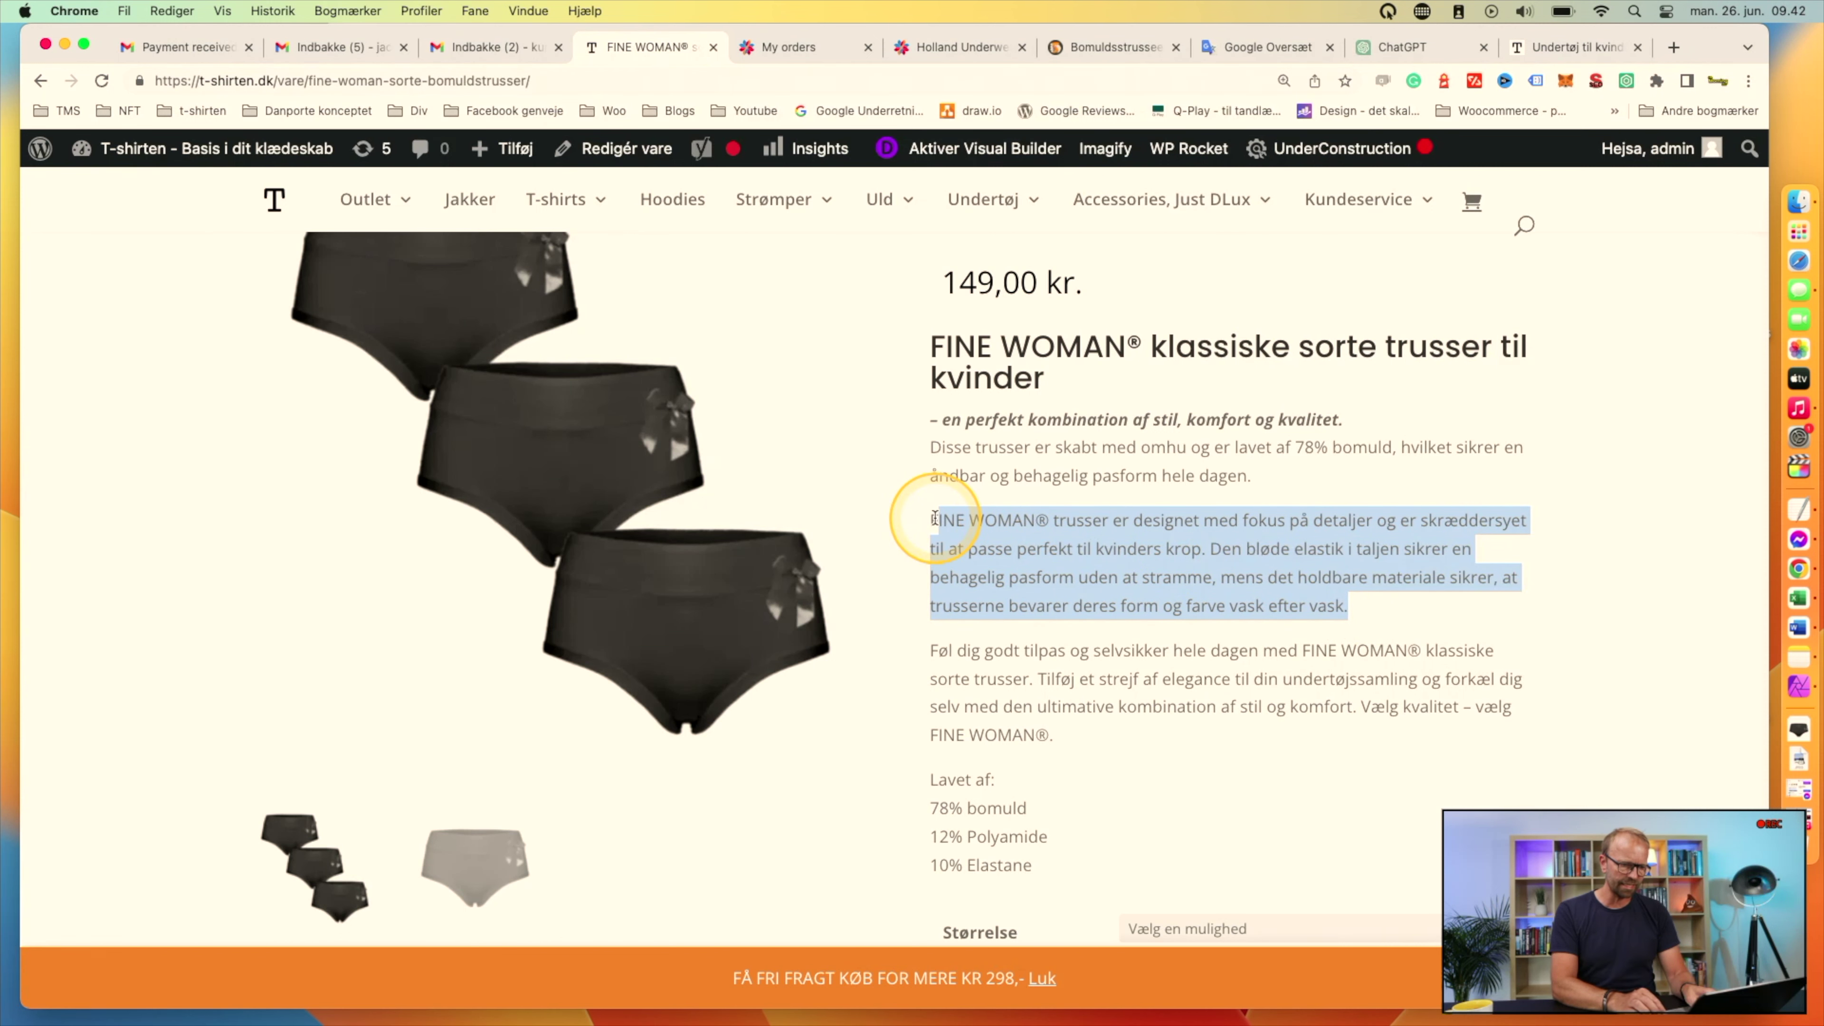
Examine the live product page's description section, related products, short description and size choice.
{"action": "scroll", "coordinate": [934, 517], "scroll_direction": "down", "scroll_amount": 15}
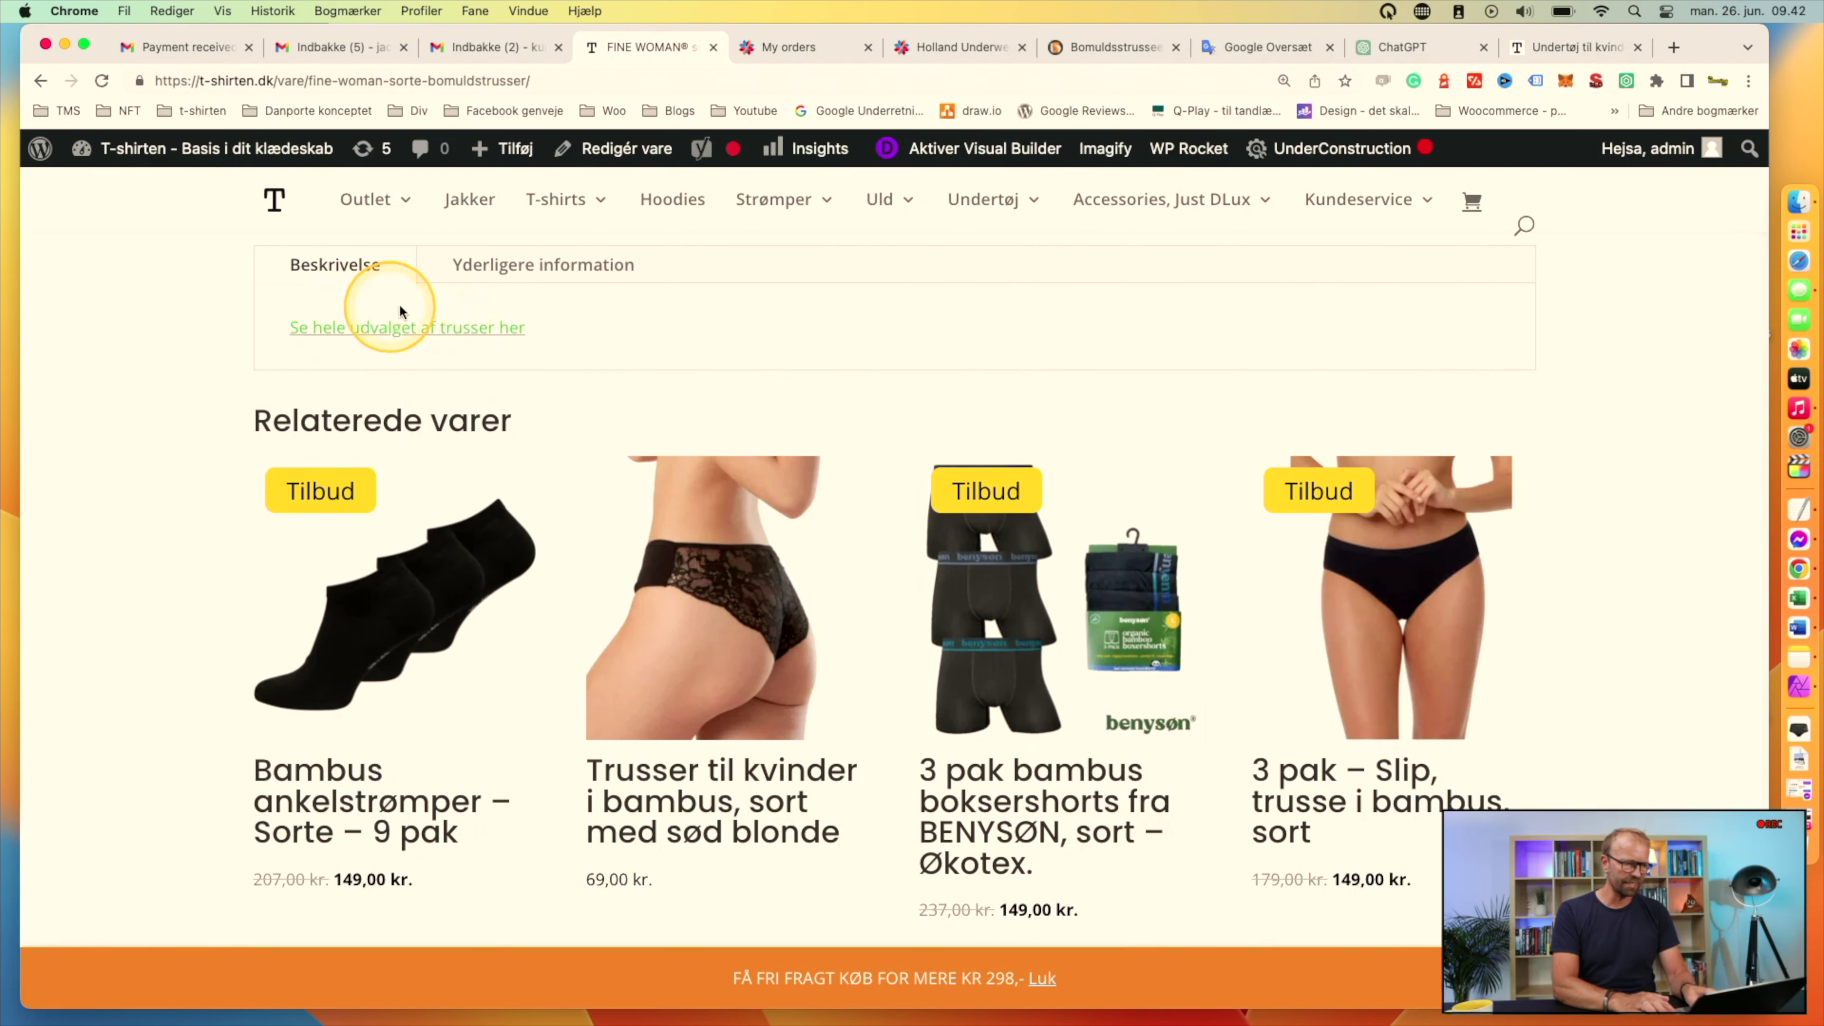
{"action": "scroll", "coordinate": [551, 322], "scroll_direction": "up", "scroll_amount": 15}
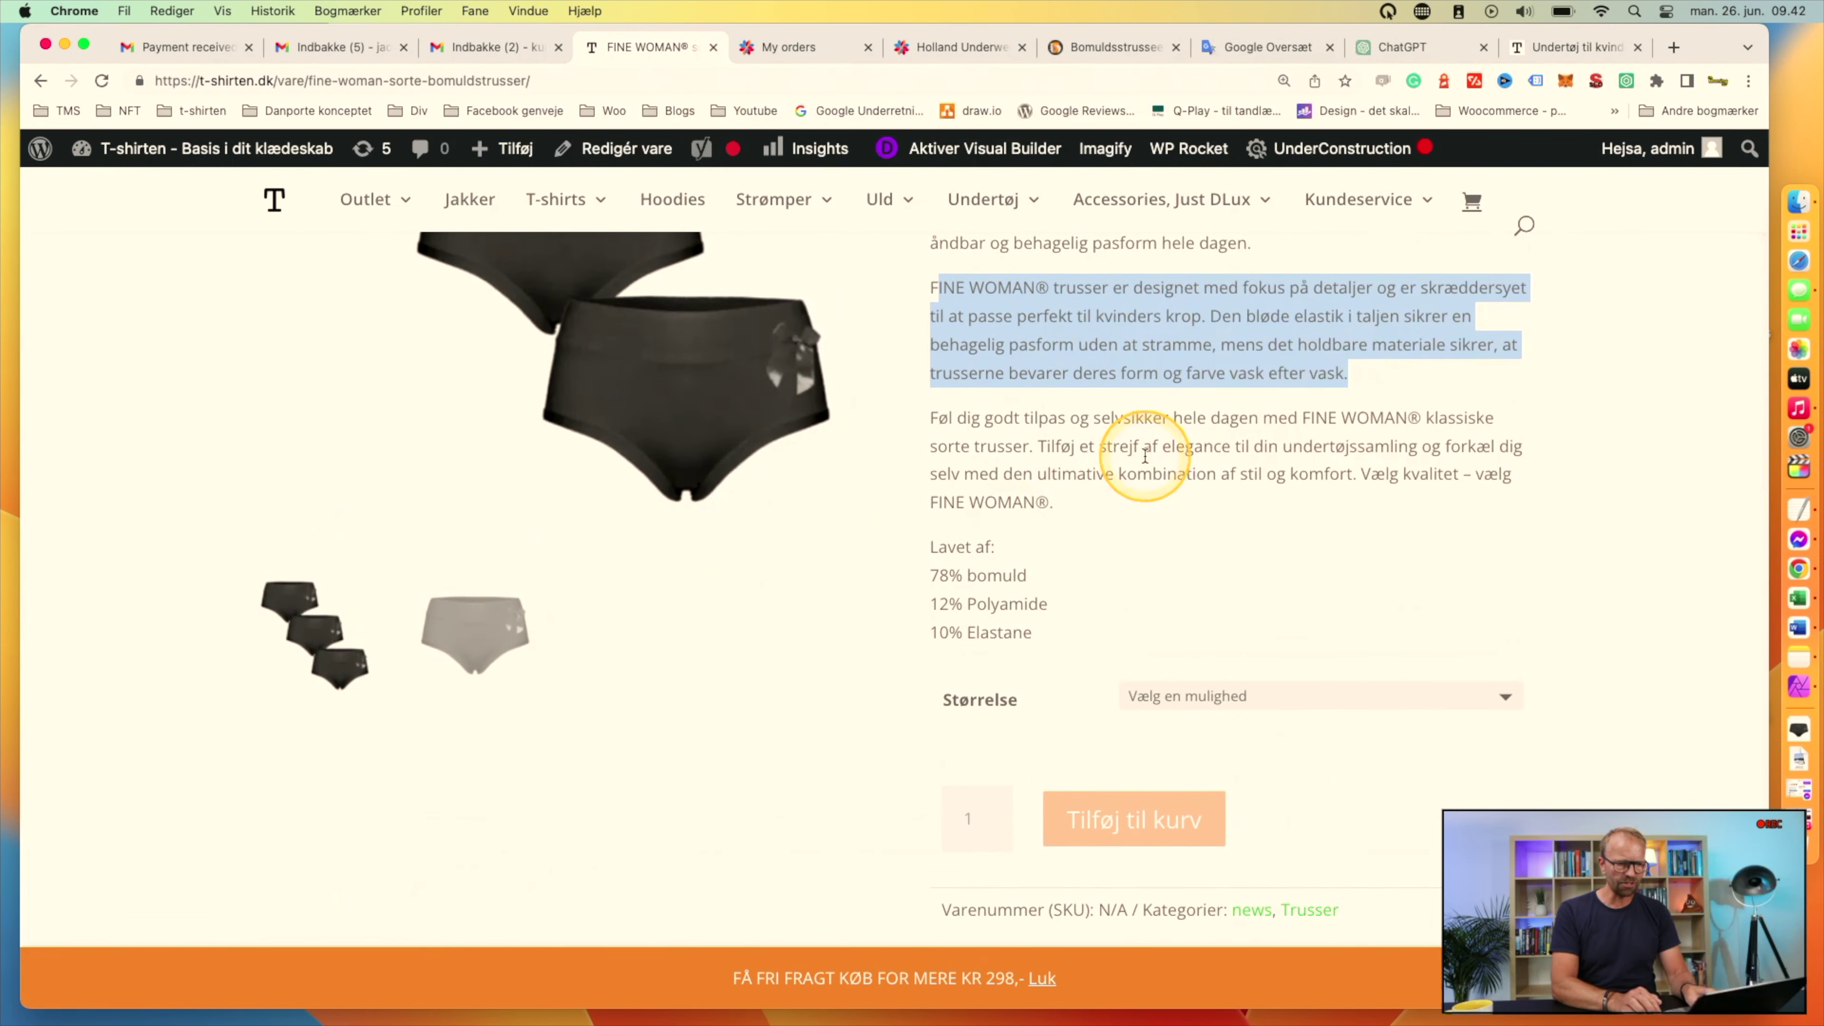
{"action": "scroll", "coordinate": [1146, 459], "scroll_direction": "down", "scroll_amount": 6}
{"action": "scroll", "coordinate": [1146, 460], "scroll_direction": "up", "scroll_amount": 6}
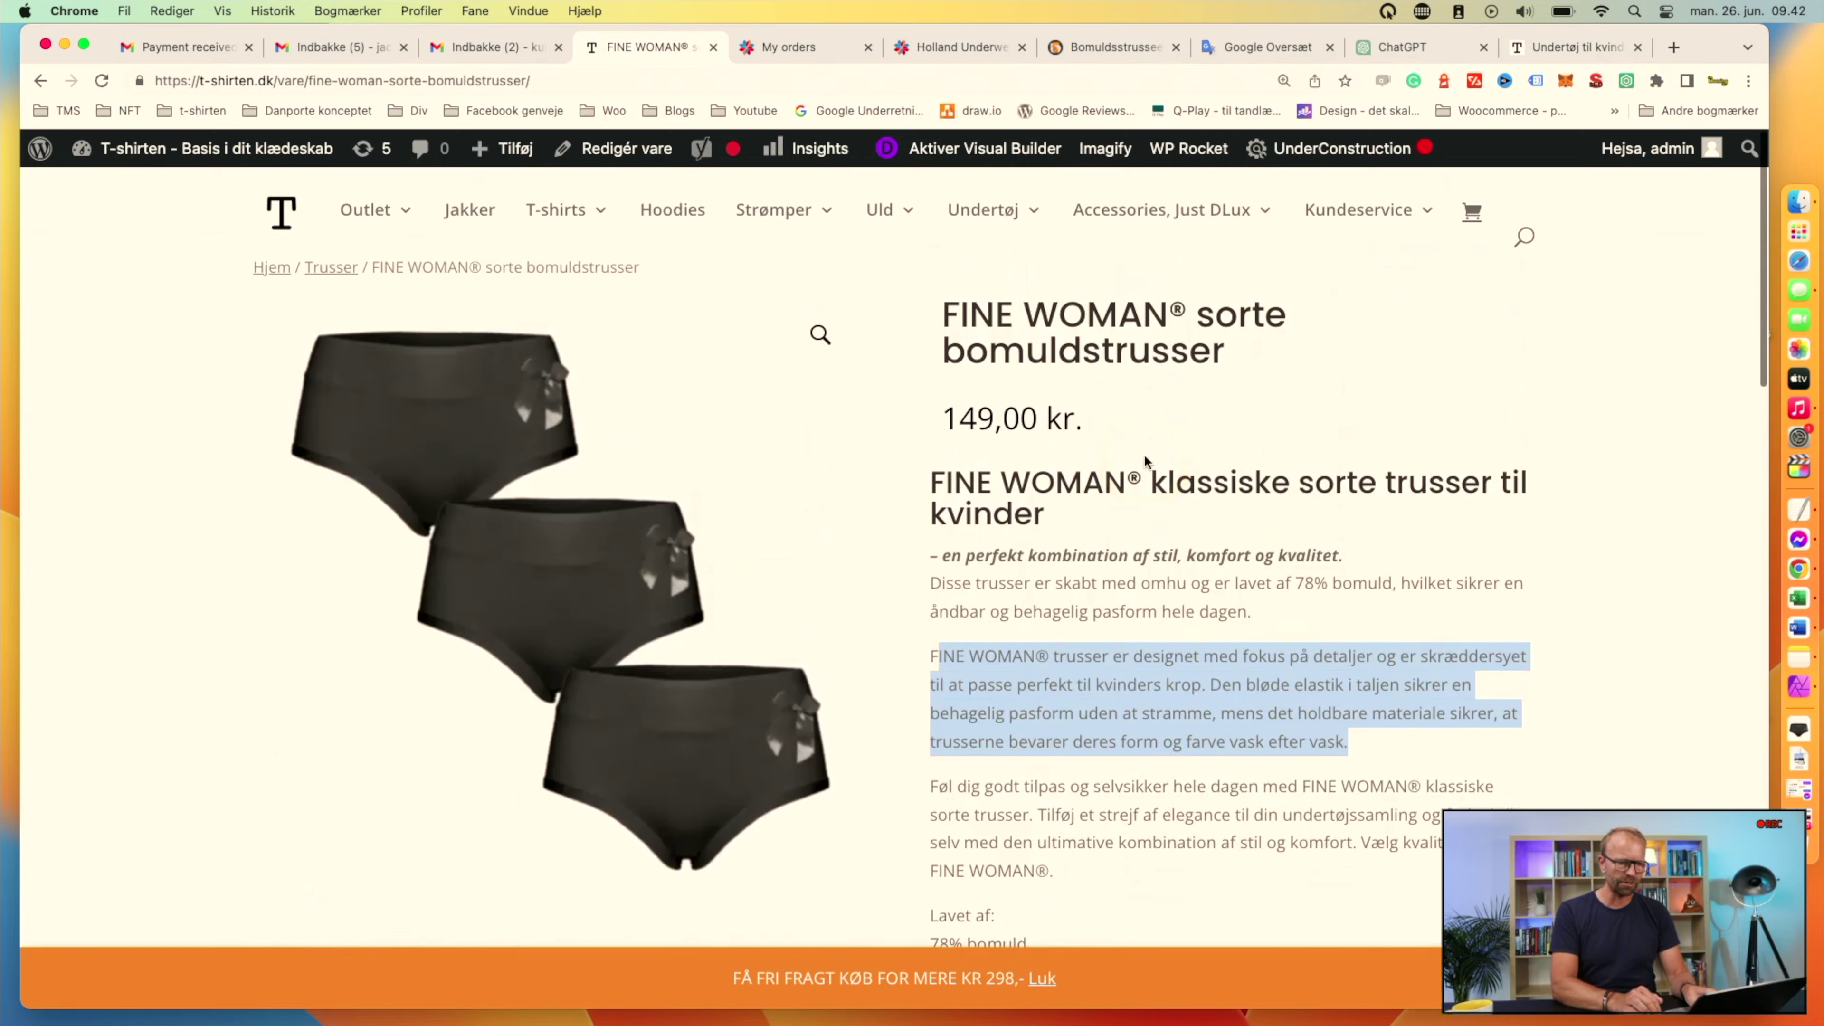
{"action": "scroll", "coordinate": [1145, 460], "scroll_direction": "down", "scroll_amount": 7}
{"action": "scroll", "coordinate": [1094, 439], "scroll_direction": "up", "scroll_amount": 6}
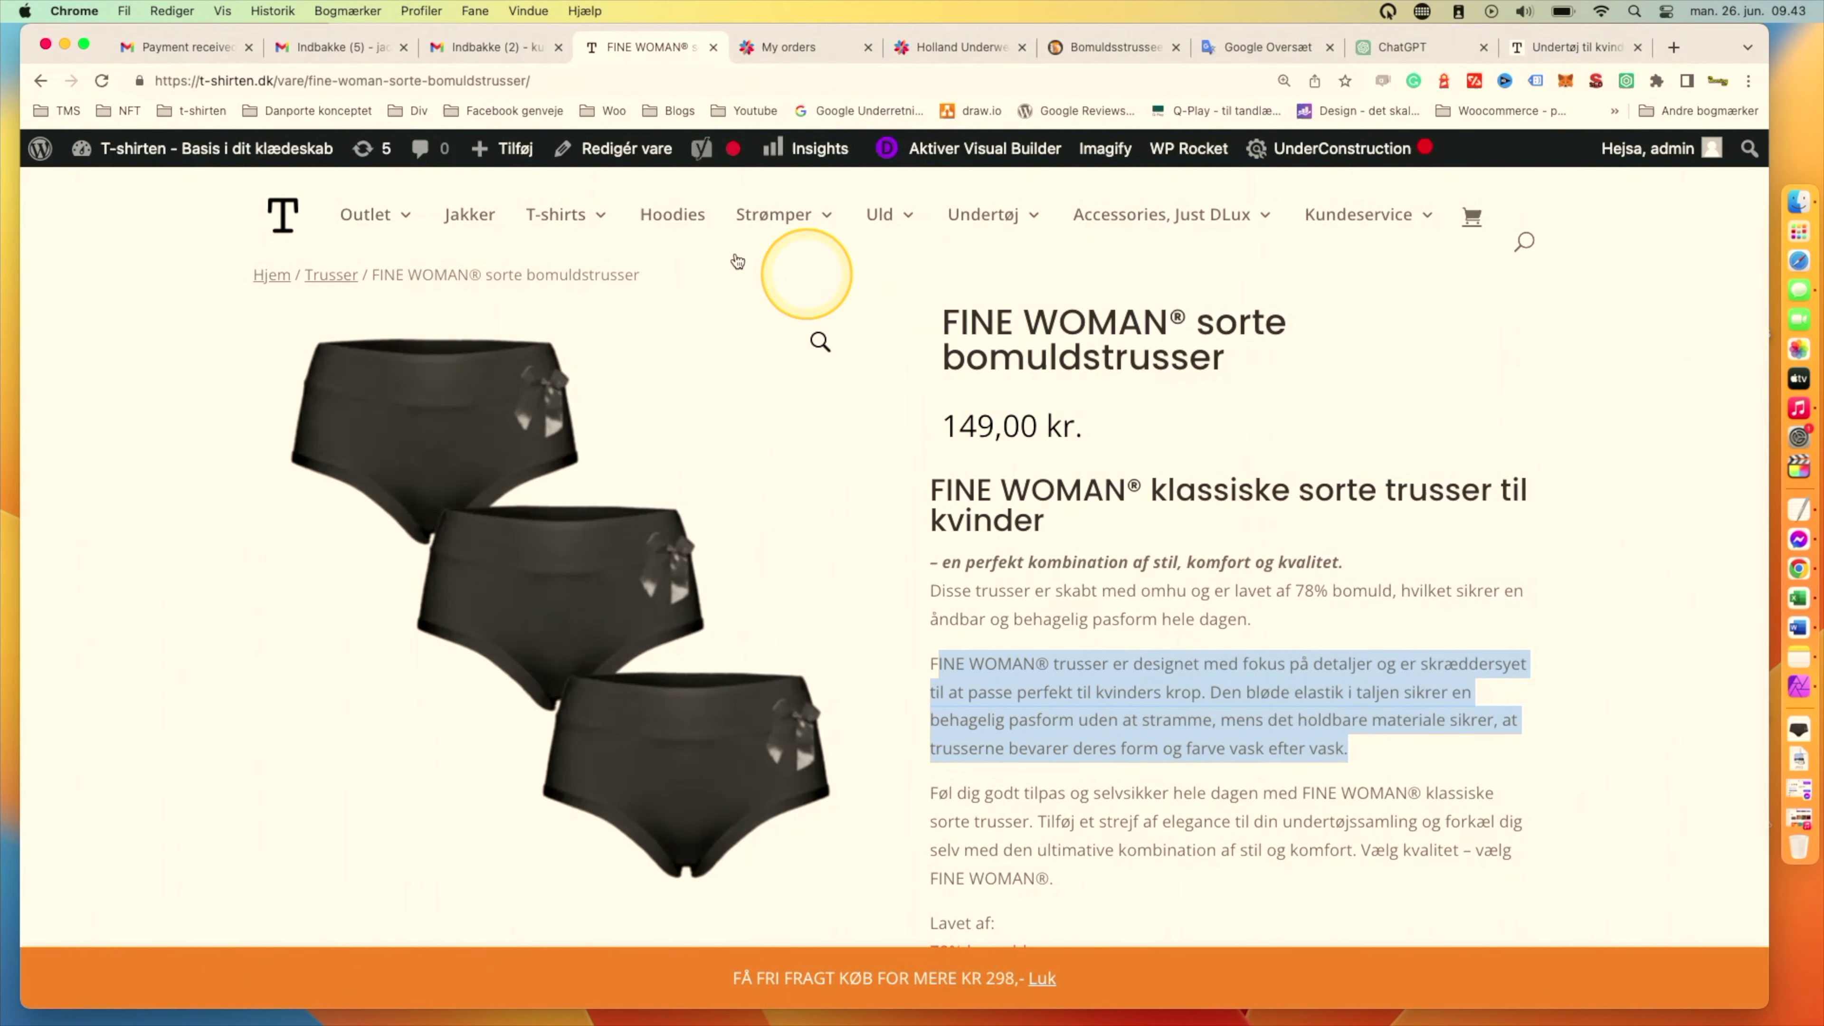
Open the product for editing and go to its short description.
{"action": "left_click", "coordinate": [610, 148]}
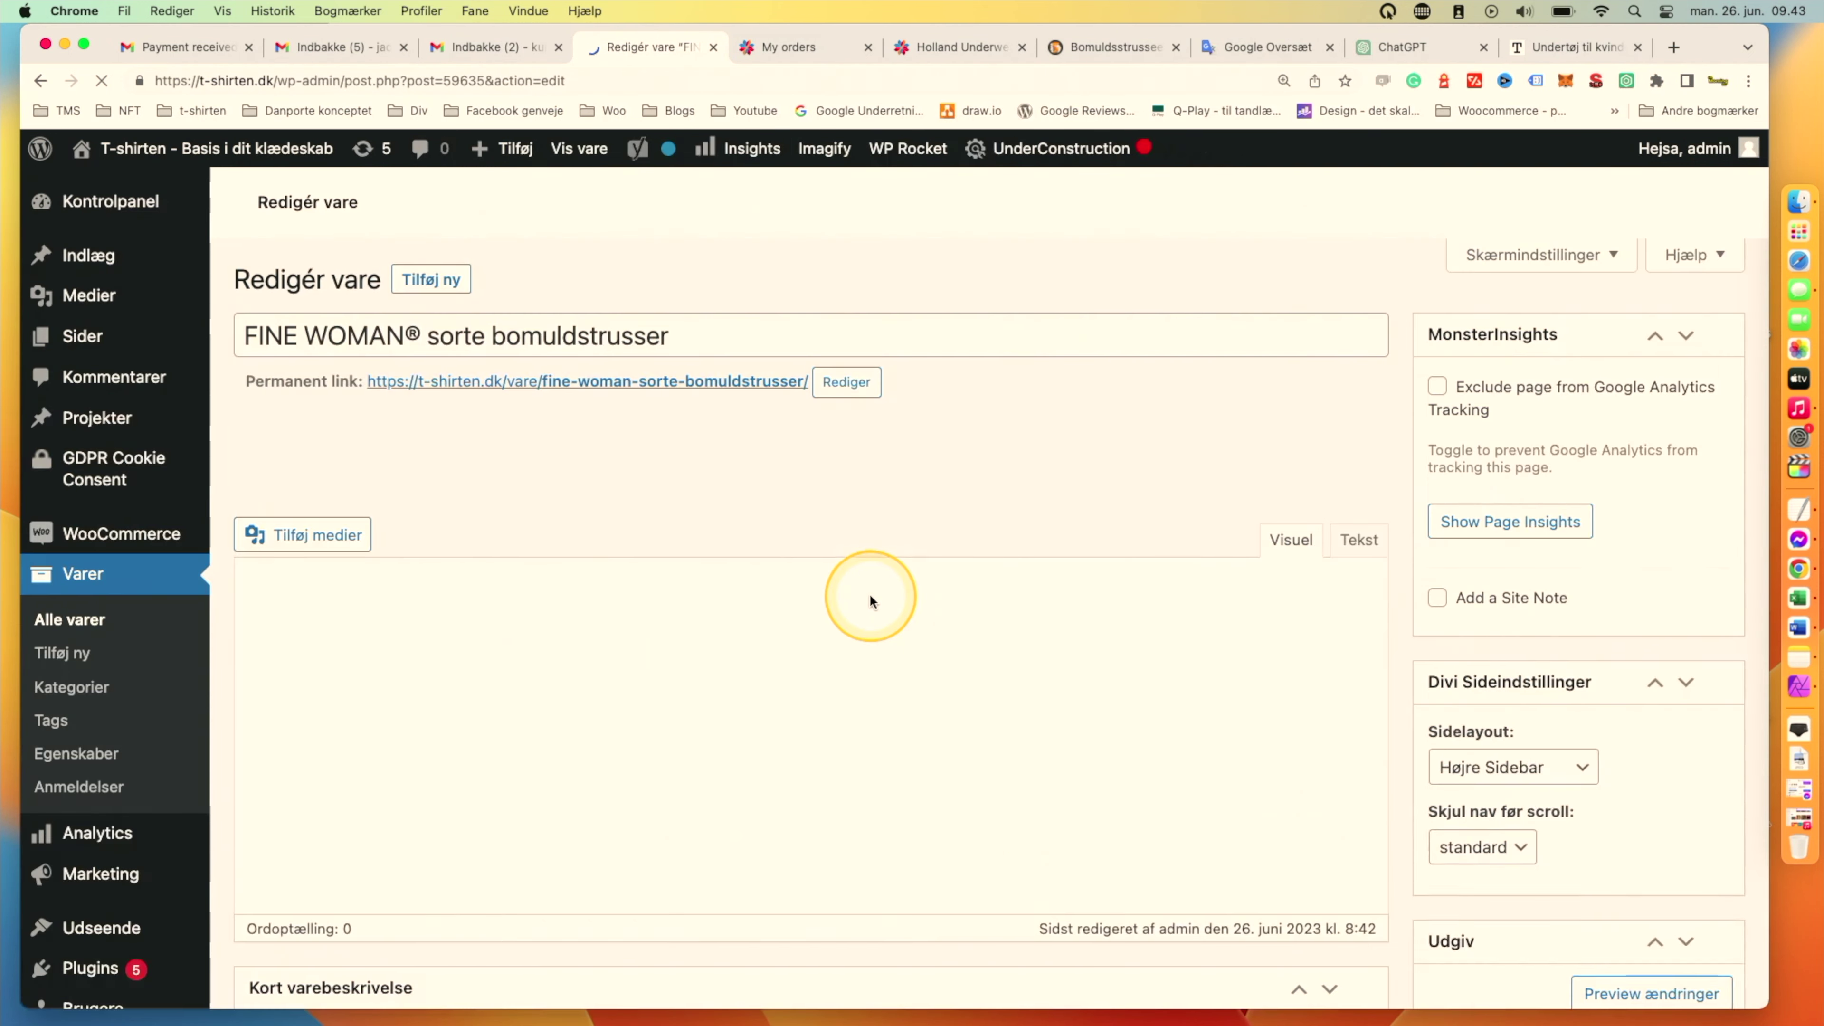
{"action": "scroll", "coordinate": [869, 601], "scroll_direction": "down", "scroll_amount": 5}
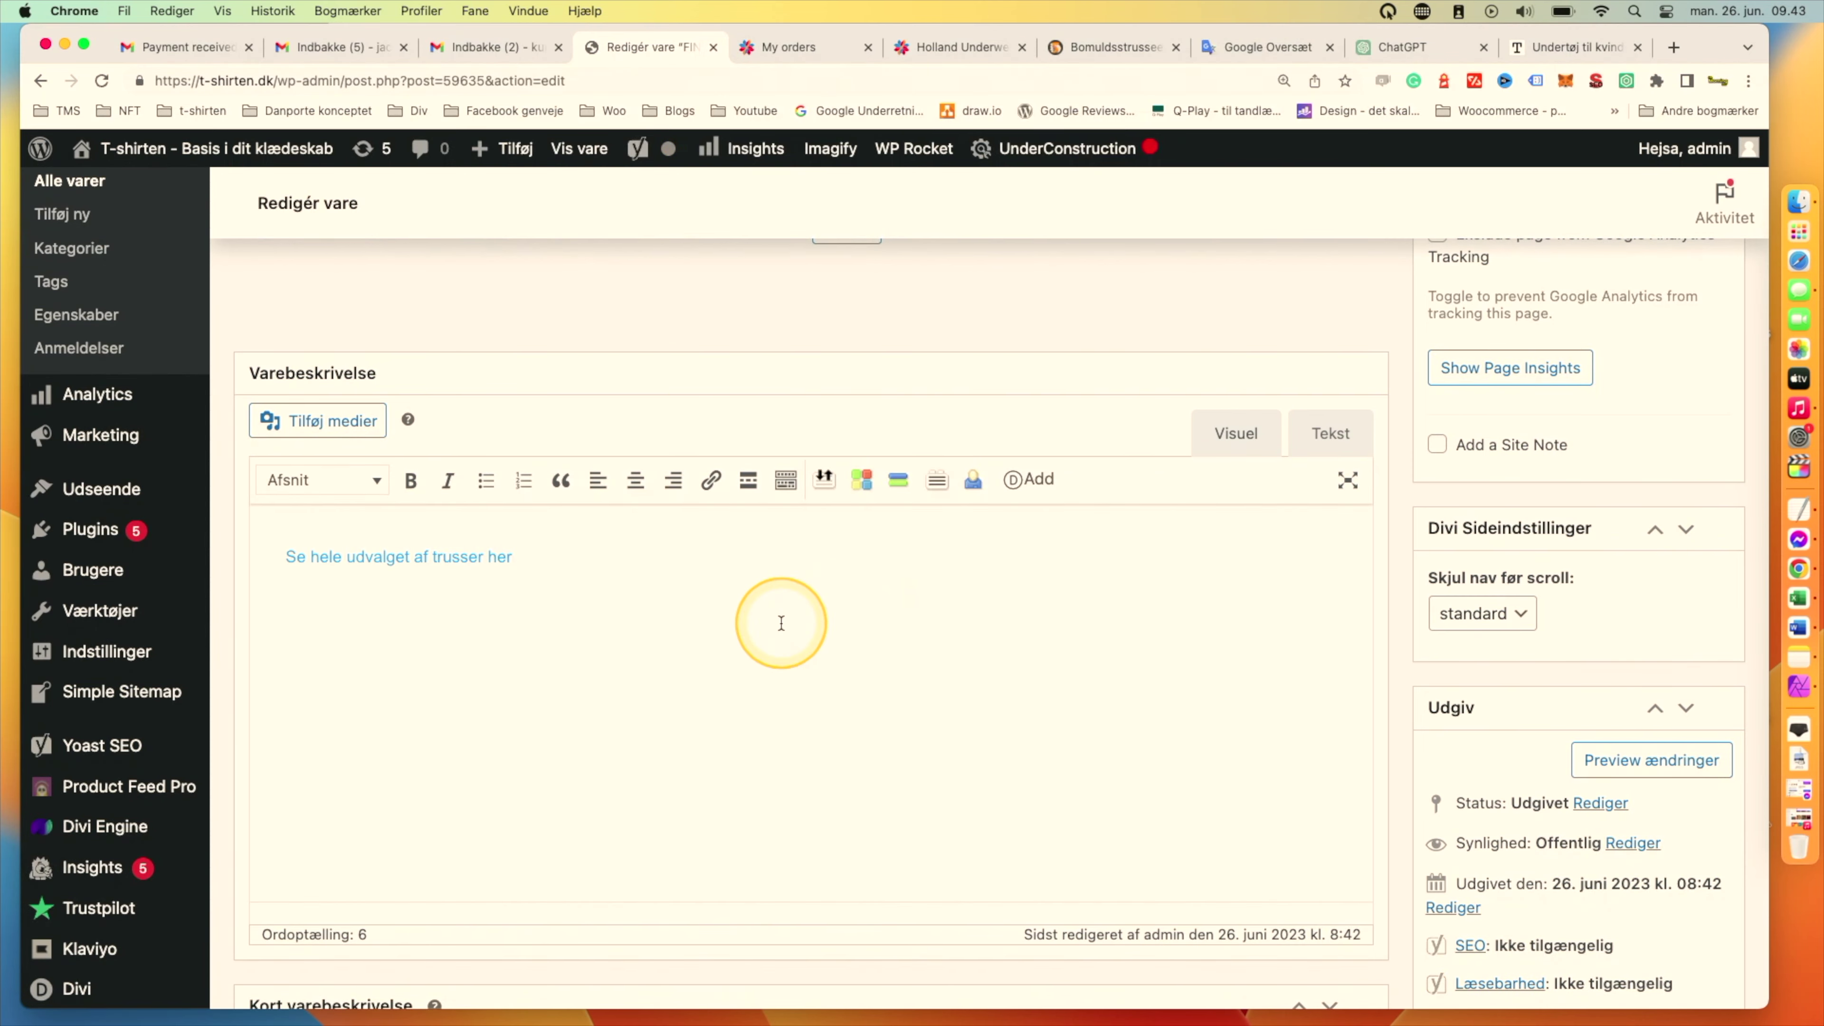
{"action": "scroll", "coordinate": [781, 623], "scroll_direction": "down", "scroll_amount": 10}
{"action": "scroll", "coordinate": [781, 623], "scroll_direction": "up", "scroll_amount": 4}
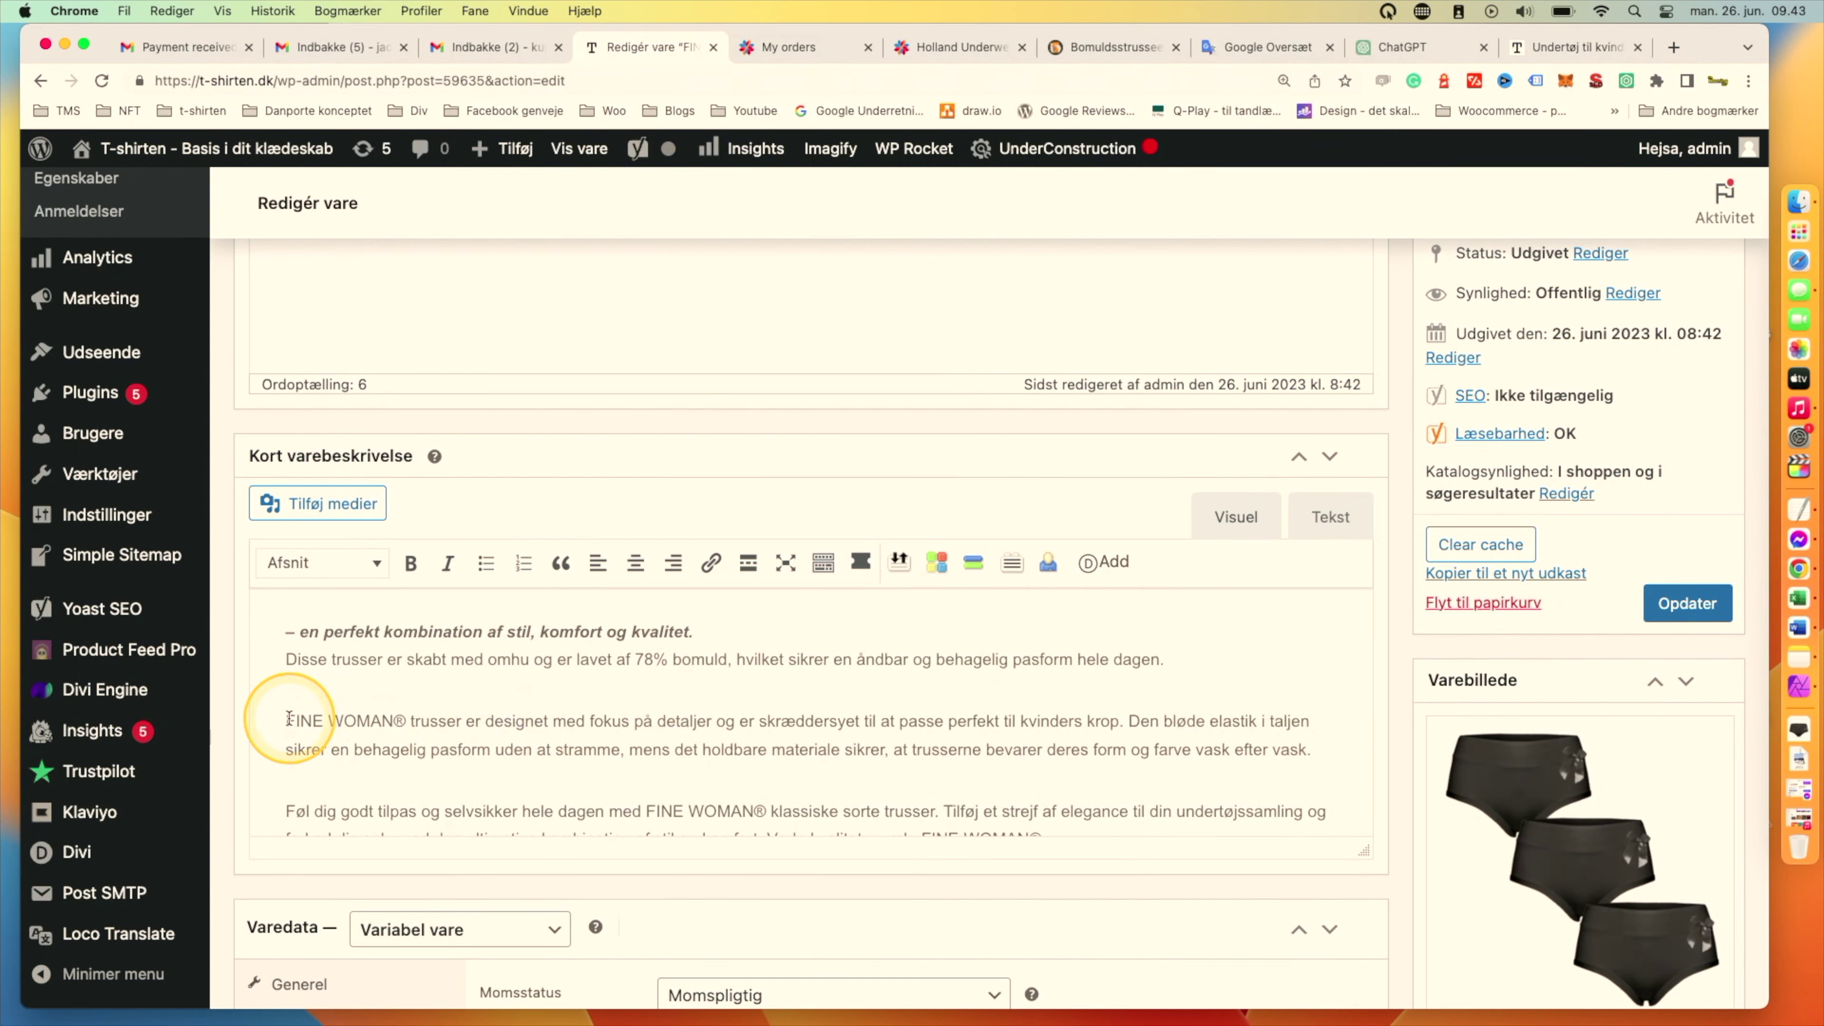
Copy the paragraph beginning "FINE WOMAN® trusser er designet" from the short description, delete it there and close the leftover gap.
{"action": "left_click_drag", "start_coordinate": [289, 735], "coordinate": [305, 770]}
{"action": "key", "text": "super+c"}
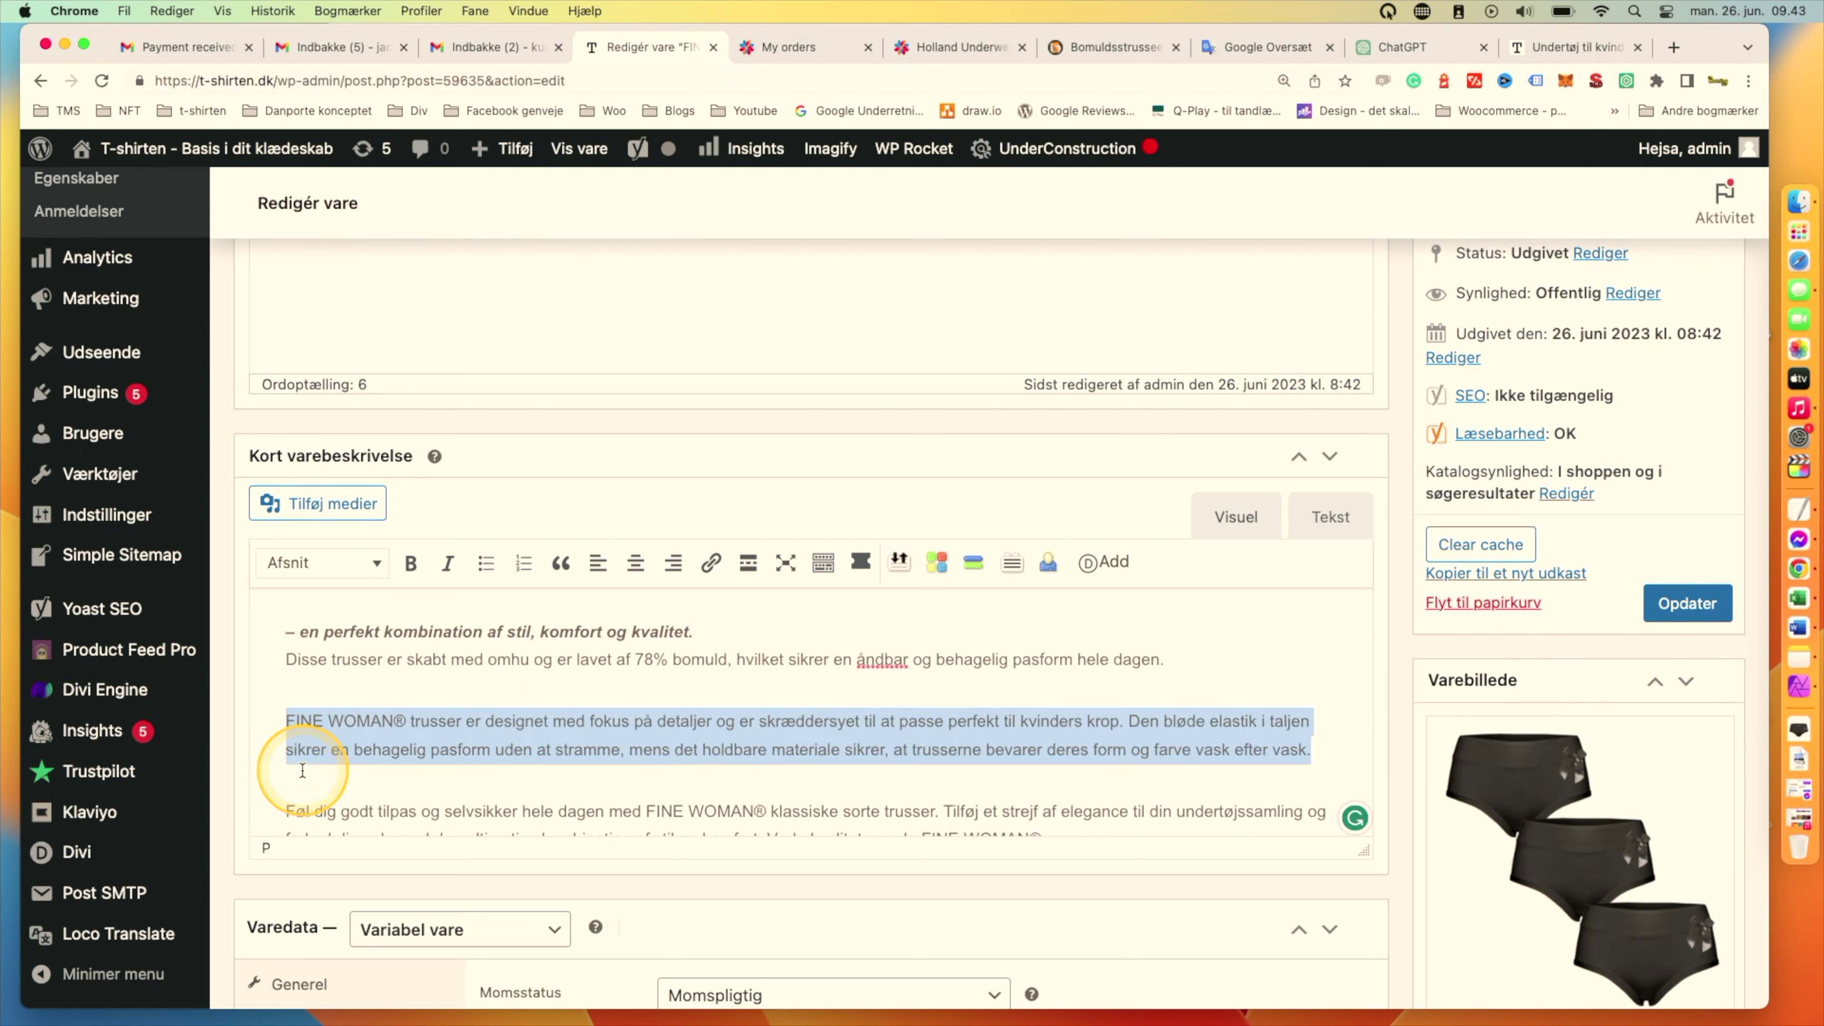
{"action": "key", "text": "BackSpace"}
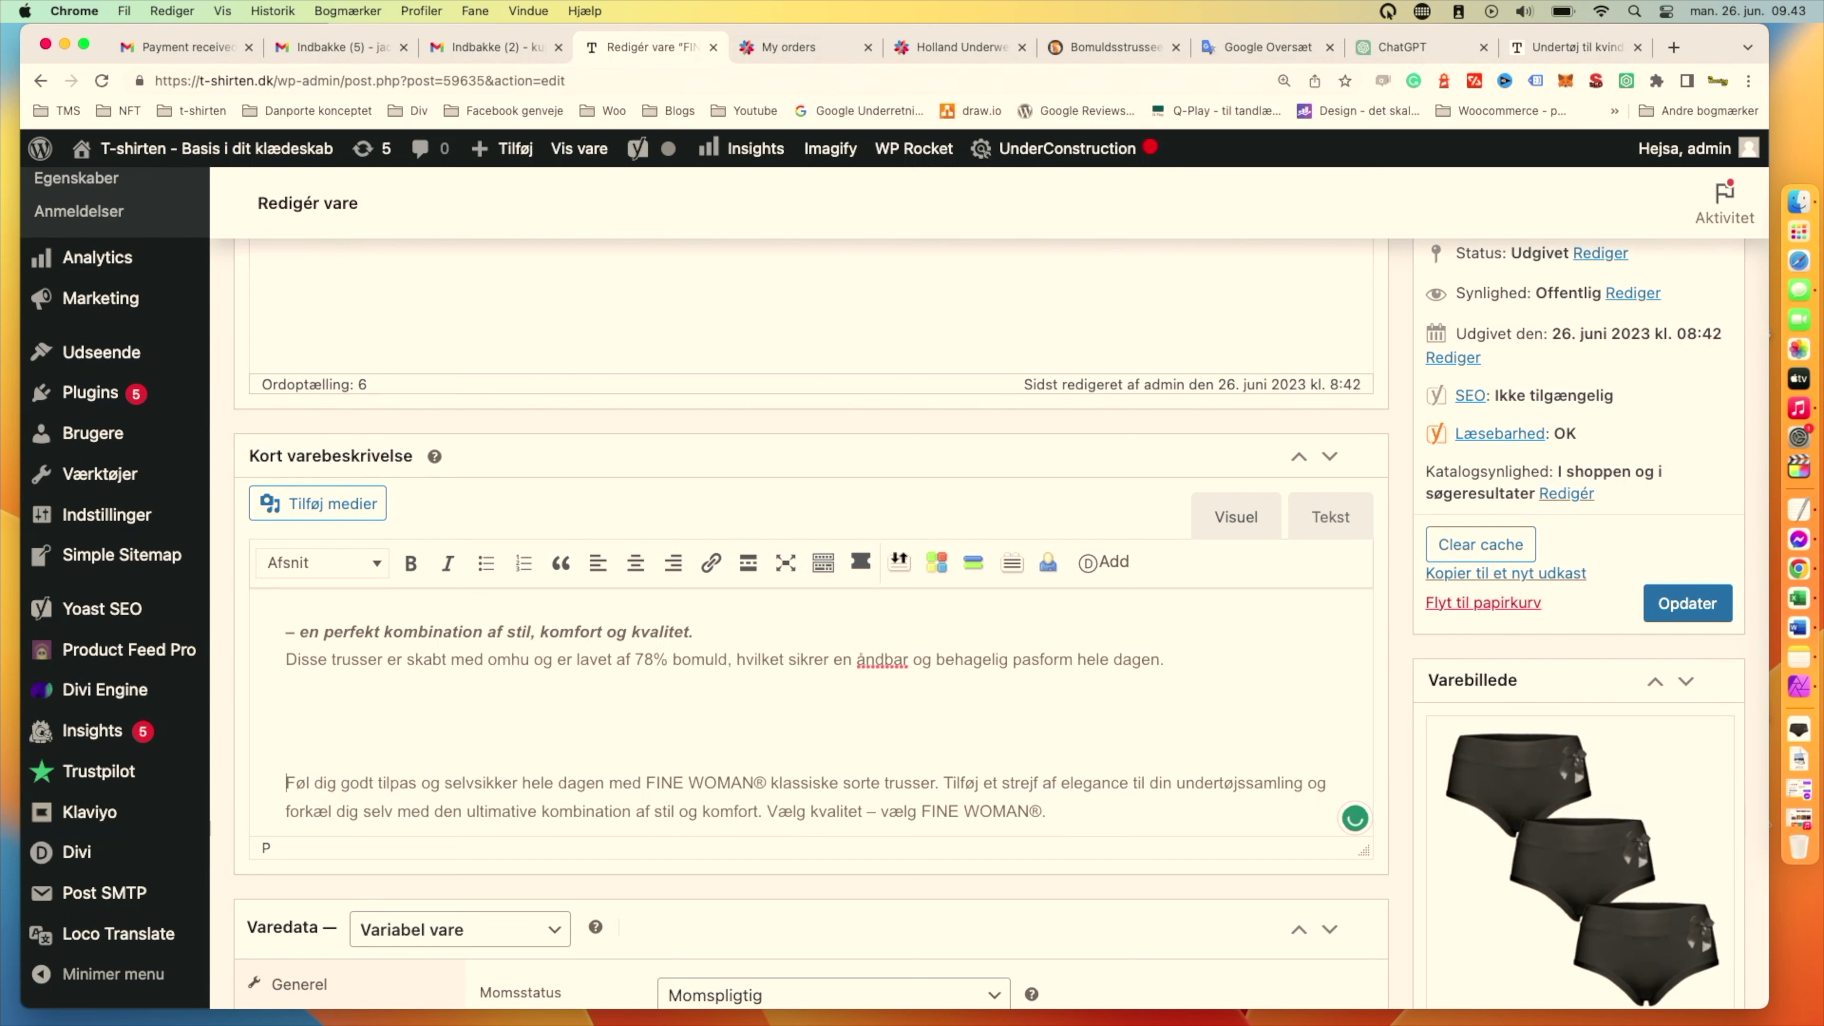
{"action": "key", "text": "BackSpace"}
{"action": "key", "text": "BackSpace"}
{"action": "key", "text": "BackSpace"}
{"action": "key", "text": "BackSpace"}
{"action": "key", "text": "Return"}
{"action": "key", "text": "Return"}
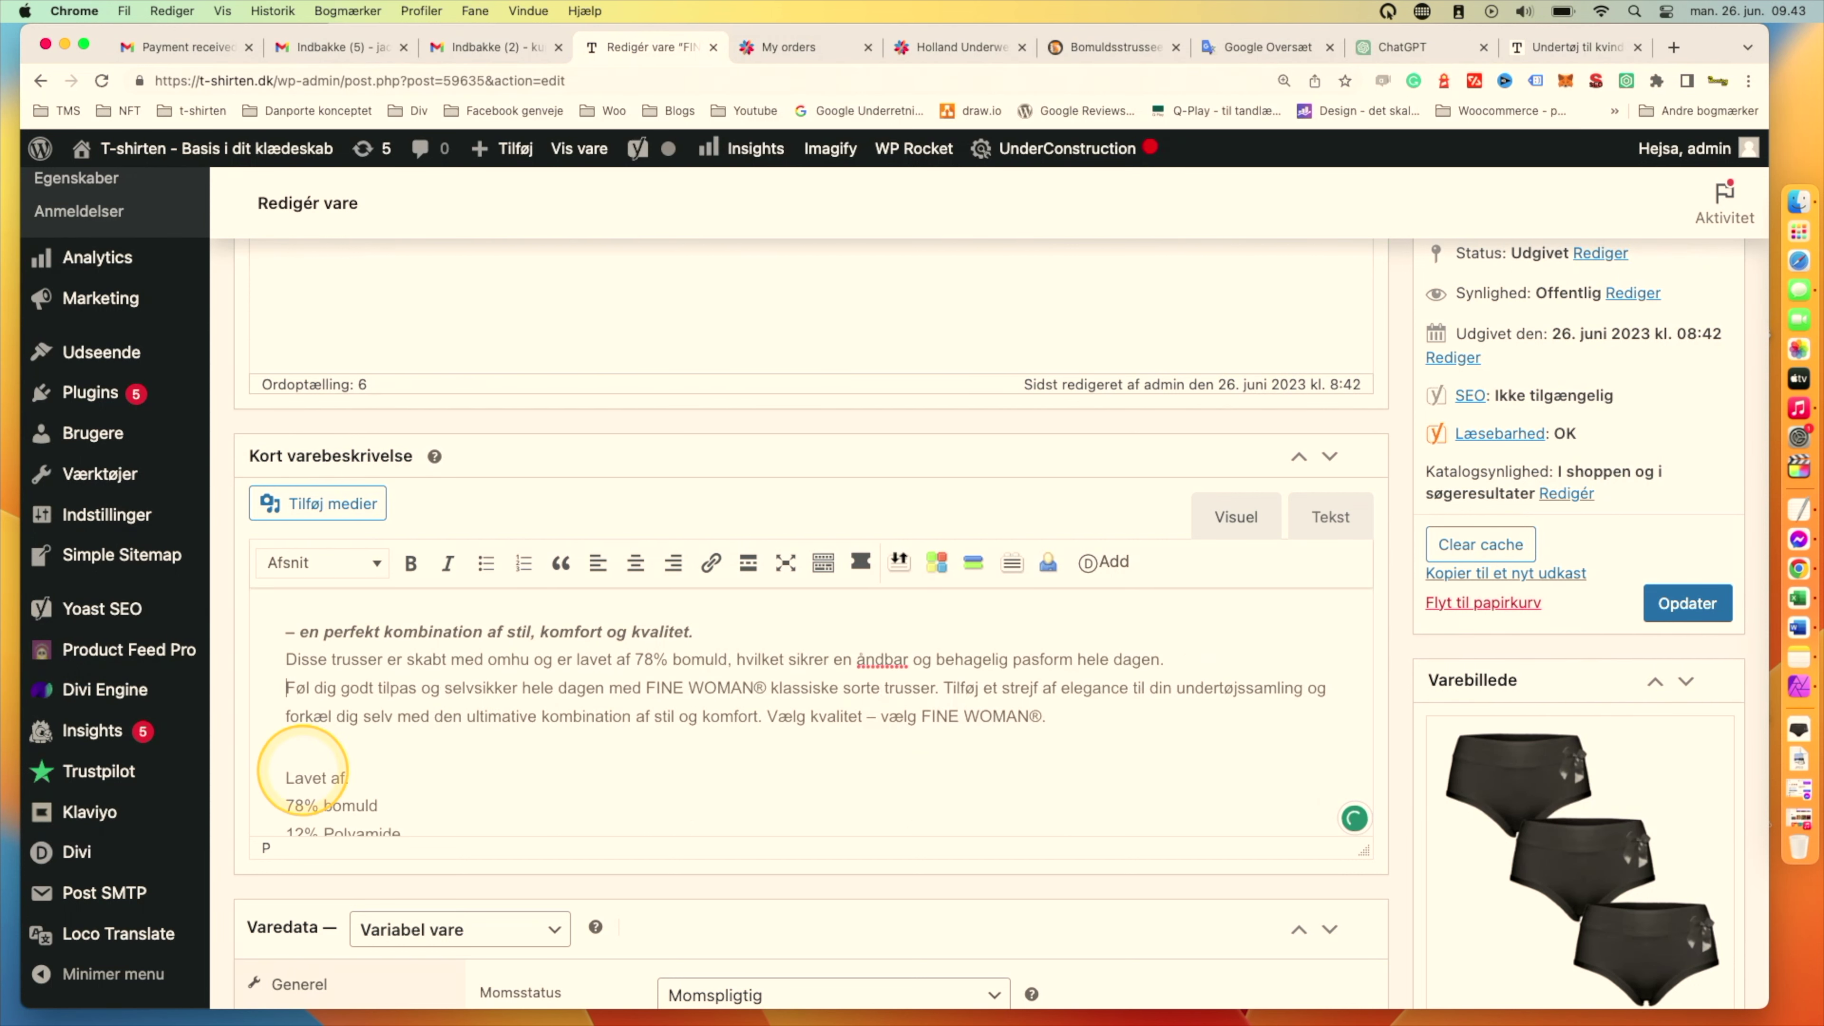
Paste the copied paragraph into the main product description above the "Se hele udvalget af trusser her" link.
{"action": "scroll", "coordinate": [370, 775], "scroll_direction": "down", "scroll_amount": 15}
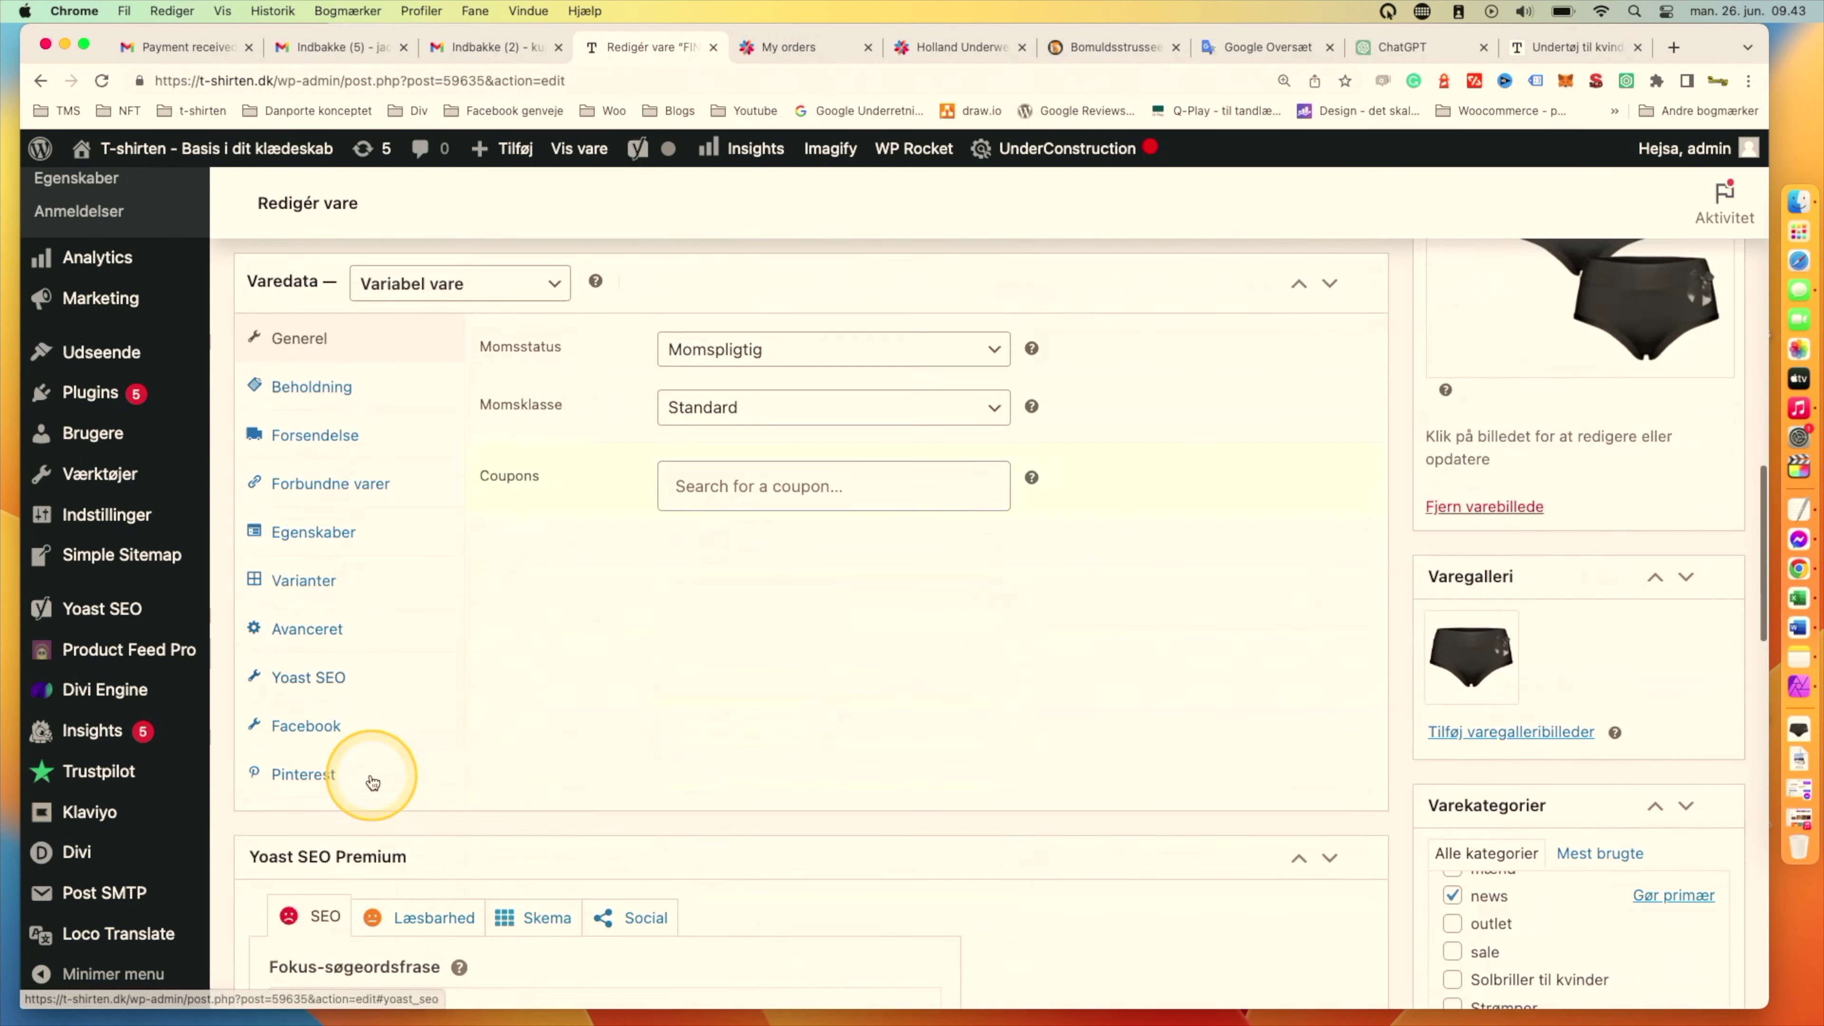
{"action": "scroll", "coordinate": [371, 774], "scroll_direction": "up", "scroll_amount": 20}
{"action": "scroll", "coordinate": [371, 774], "scroll_direction": "up", "scroll_amount": 15}
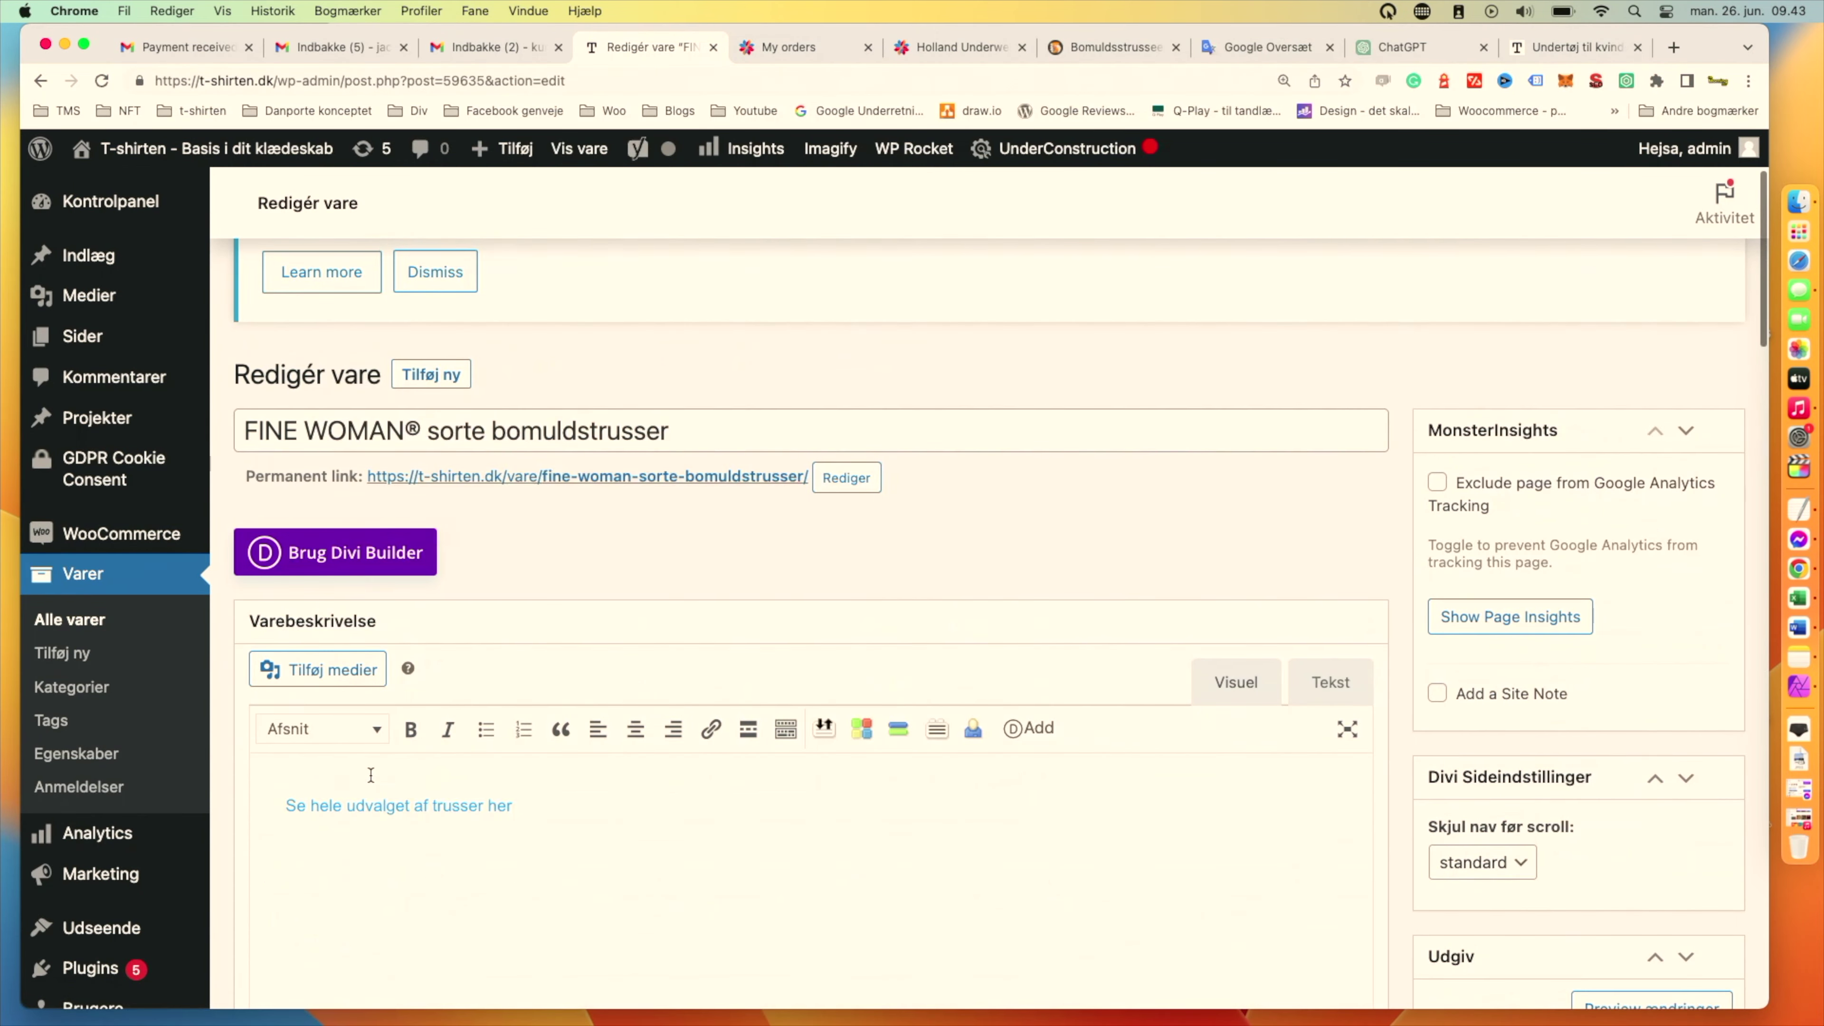
{"action": "triple_click", "coordinate": [589, 668]}
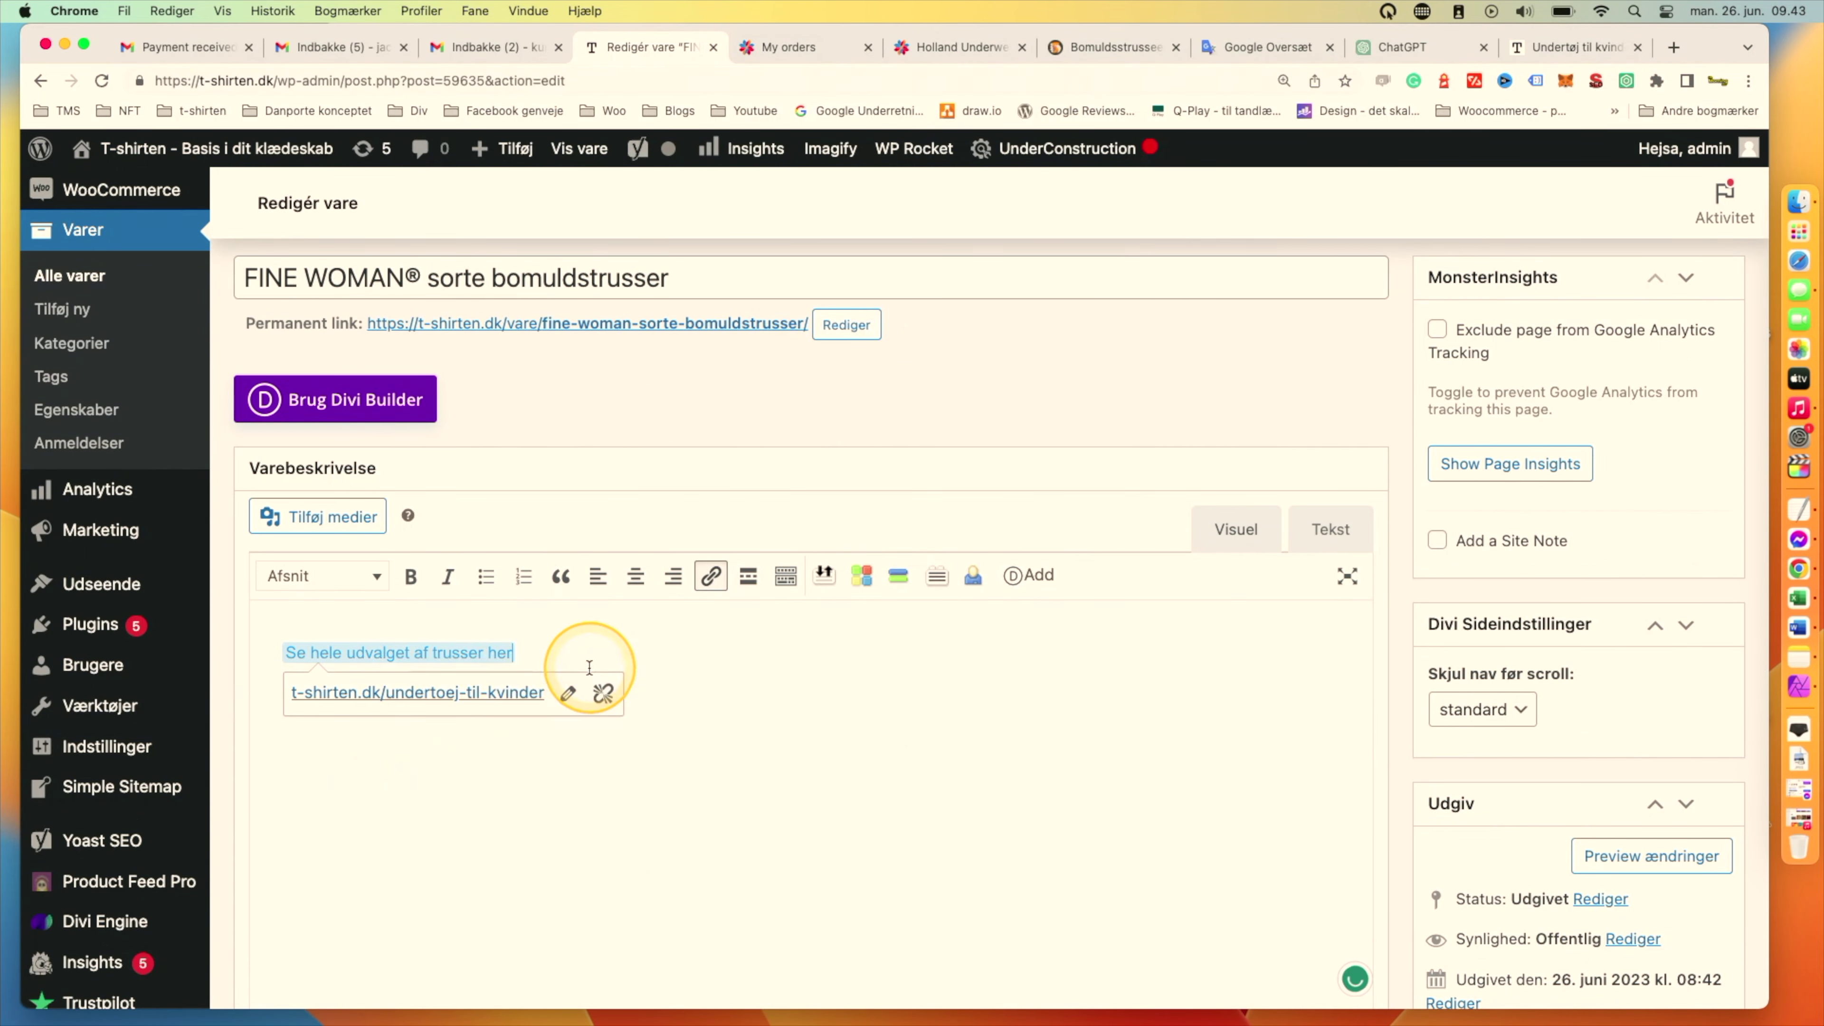
{"action": "key", "text": "super+v"}
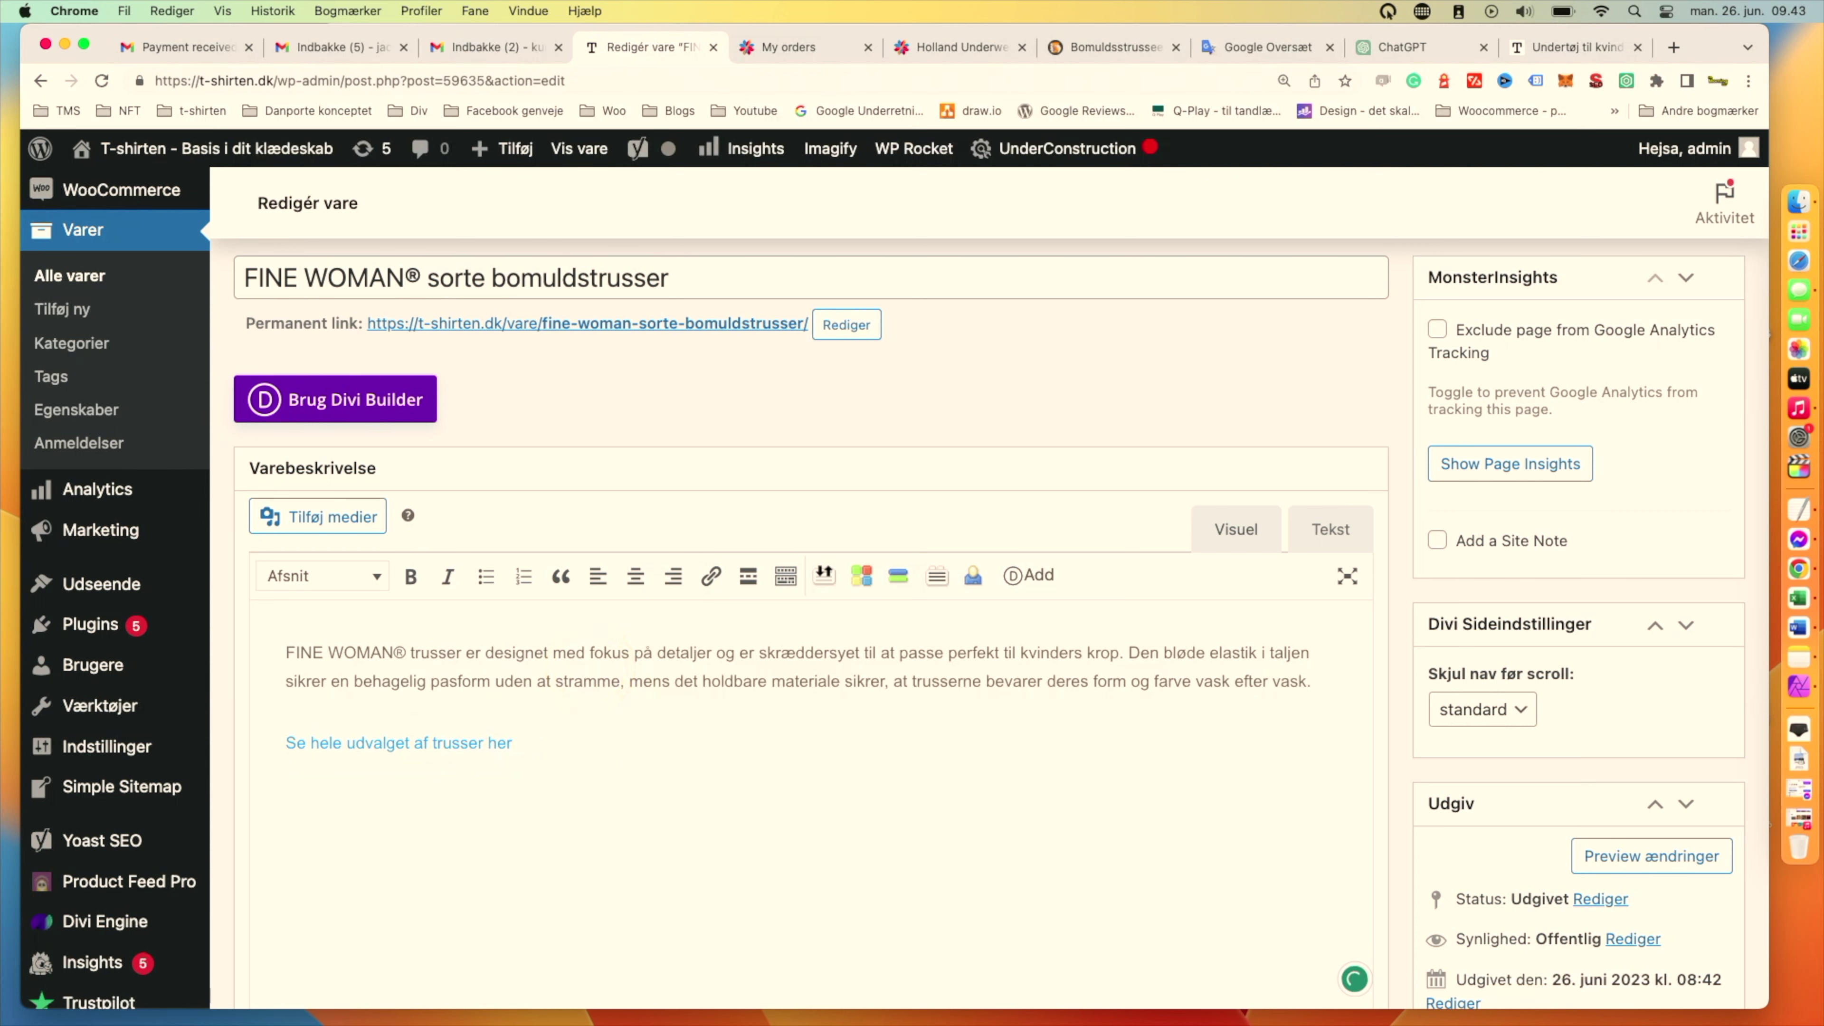
Update the product with the rearranged descriptions and open its shop page.
{"action": "scroll", "coordinate": [1285, 725], "scroll_direction": "down", "scroll_amount": 3}
{"action": "scroll", "coordinate": [1284, 723], "scroll_direction": "up", "scroll_amount": 3}
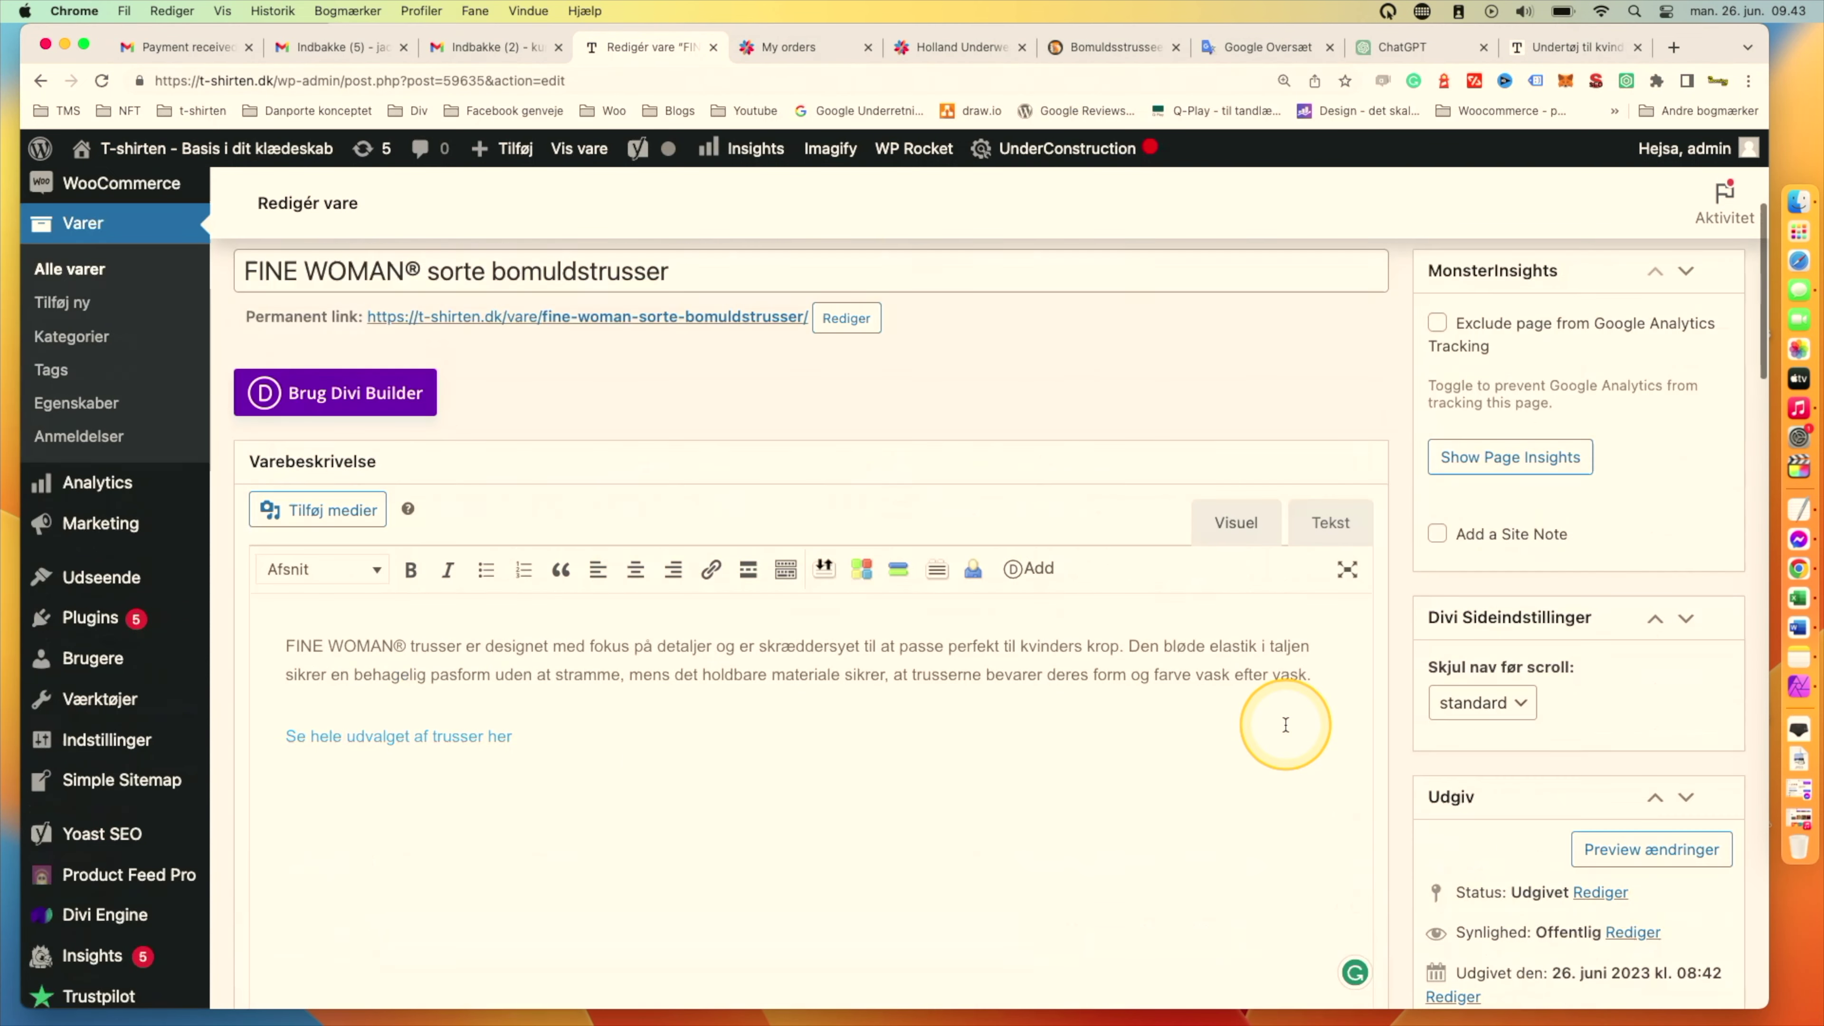
{"action": "scroll", "coordinate": [1285, 723], "scroll_direction": "down", "scroll_amount": 6}
{"action": "left_click", "coordinate": [1698, 839]}
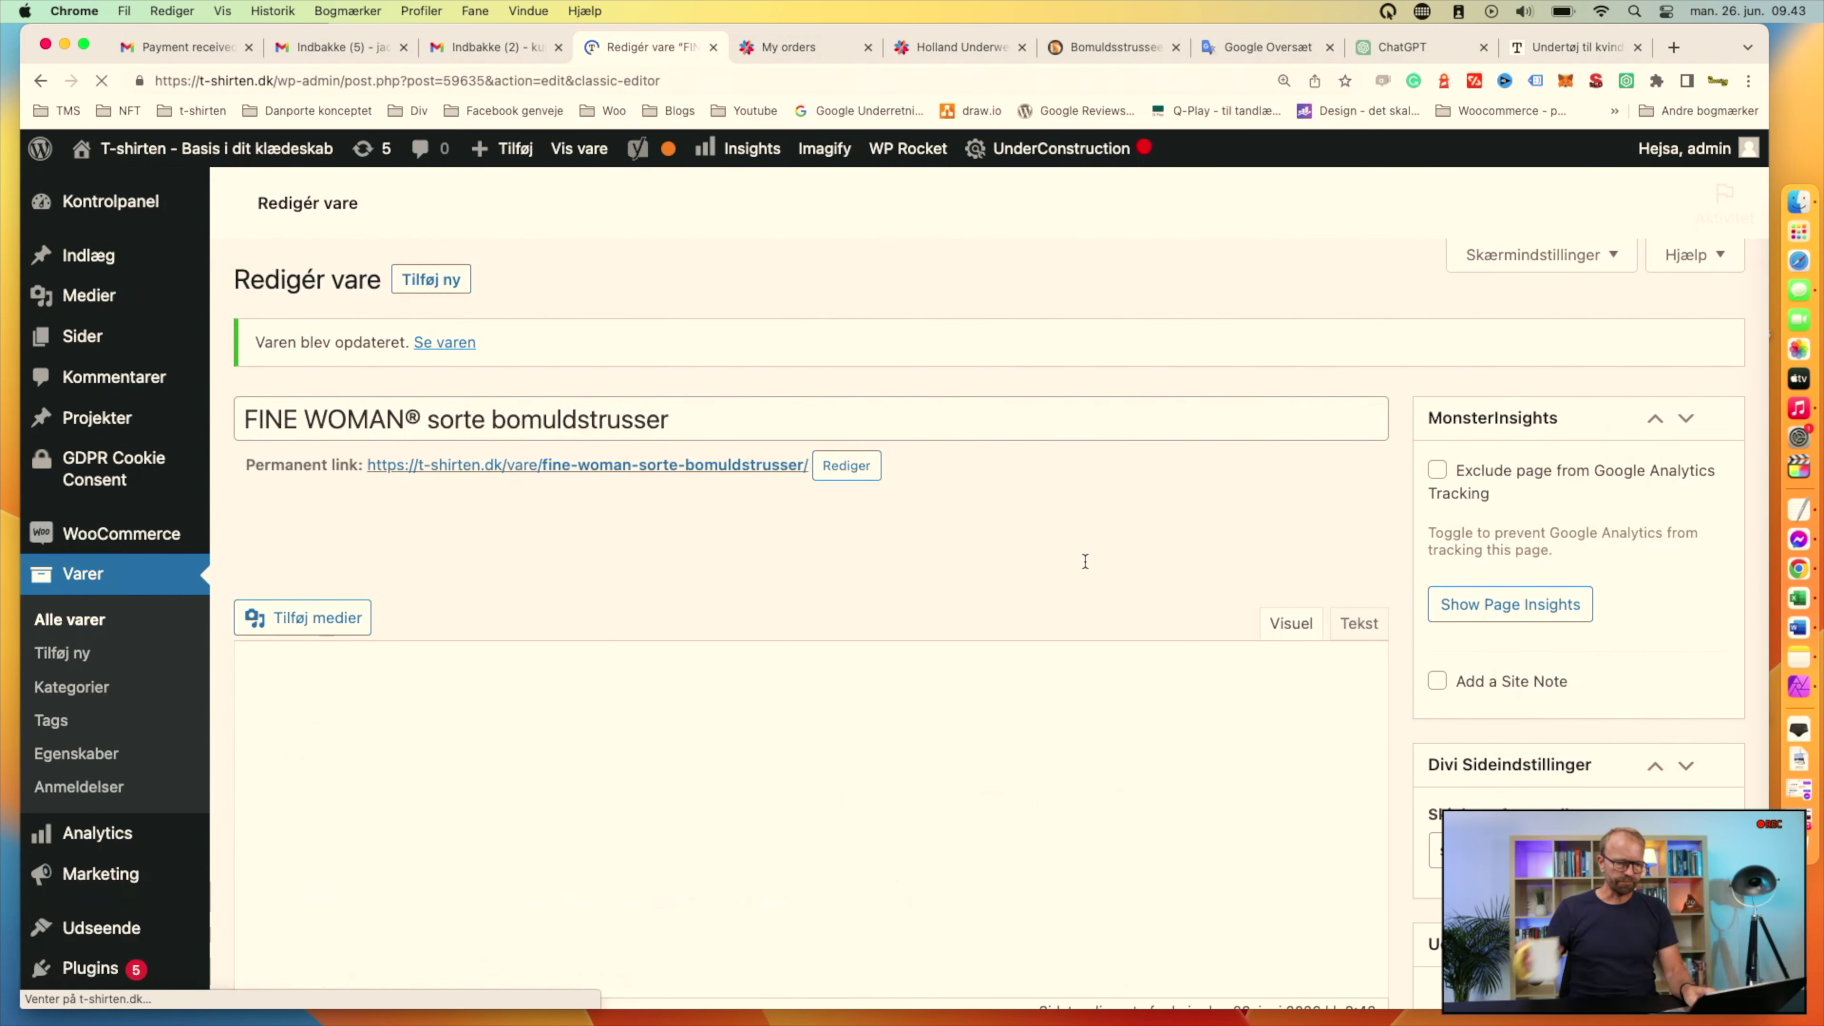
{"action": "left_click", "coordinate": [989, 549]}
{"action": "left_click", "coordinate": [444, 716]}
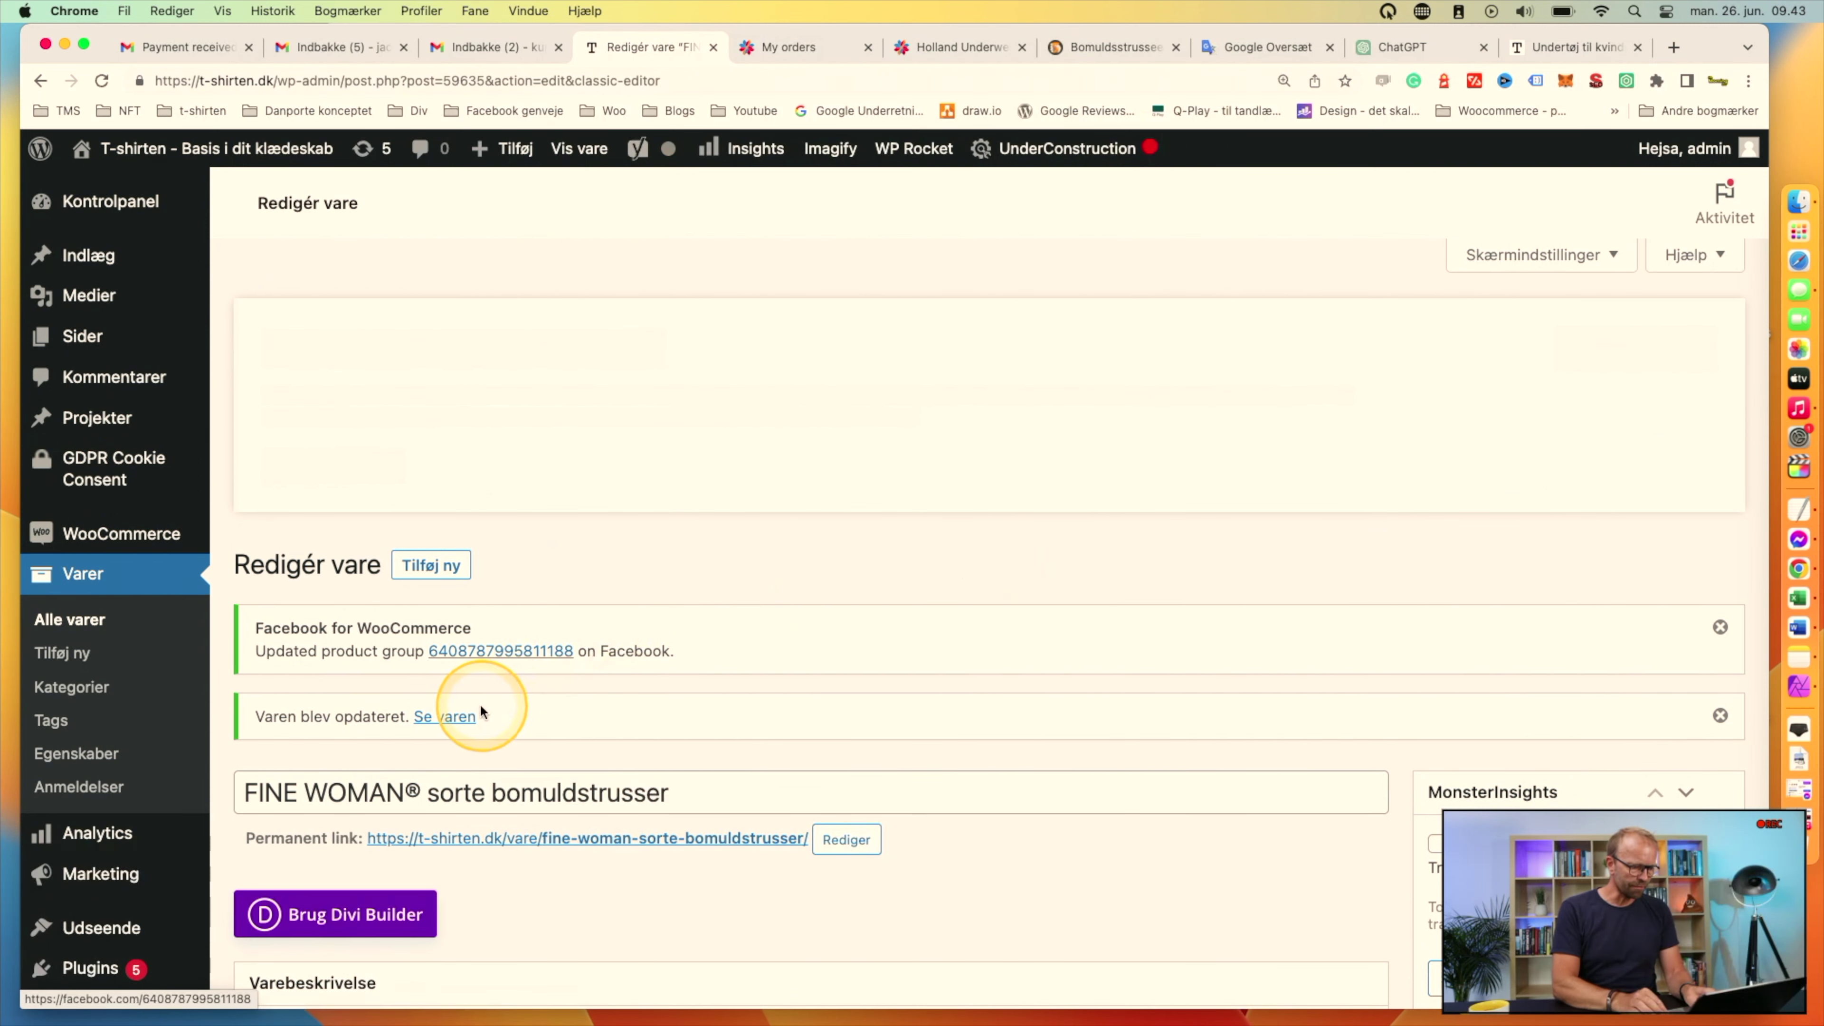
{"action": "left_click", "coordinate": [886, 568]}
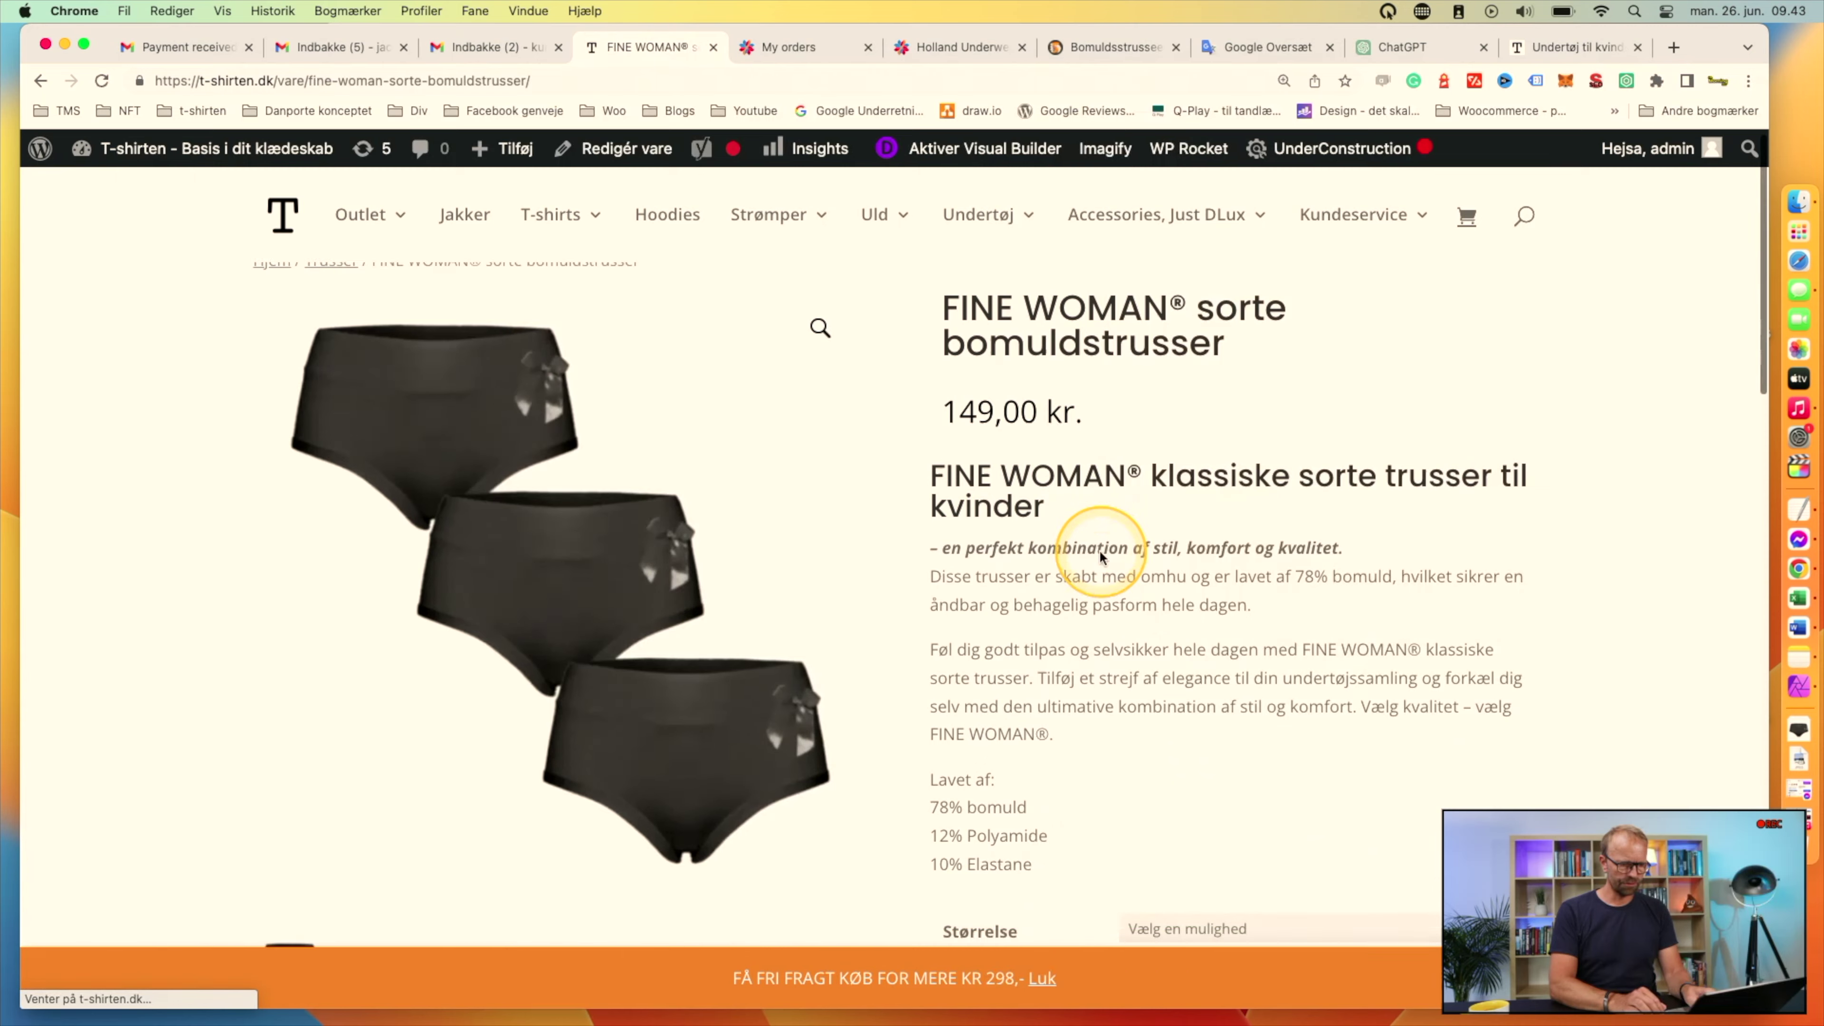
Examine the shortened short description, material list, size choice and categories on the updated shop page.
{"action": "scroll", "coordinate": [1098, 549], "scroll_direction": "down", "scroll_amount": 4}
{"action": "scroll", "coordinate": [1099, 558], "scroll_direction": "down", "scroll_amount": 2}
{"action": "scroll", "coordinate": [1094, 571], "scroll_direction": "up", "scroll_amount": 2}
{"action": "left_click", "coordinate": [1193, 753]}
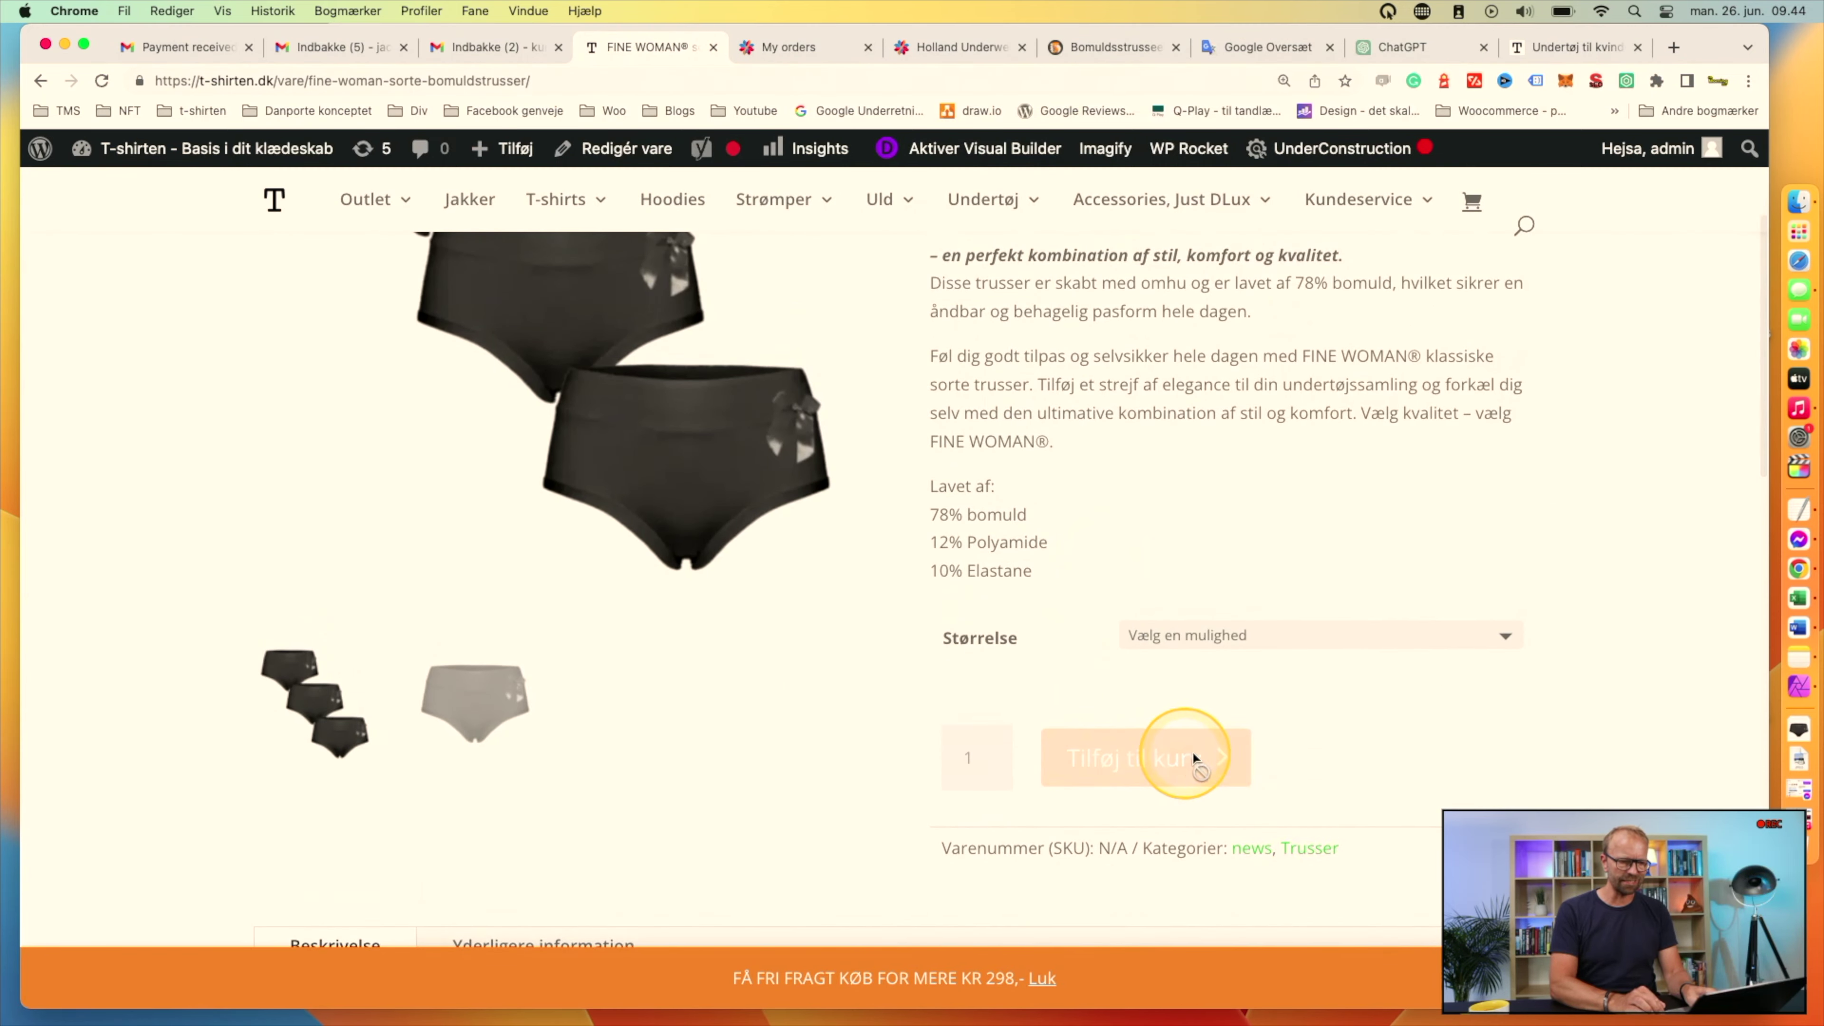
{"action": "left_click", "coordinate": [1083, 503]}
{"action": "scroll", "coordinate": [1082, 495], "scroll_direction": "up", "scroll_amount": 5}
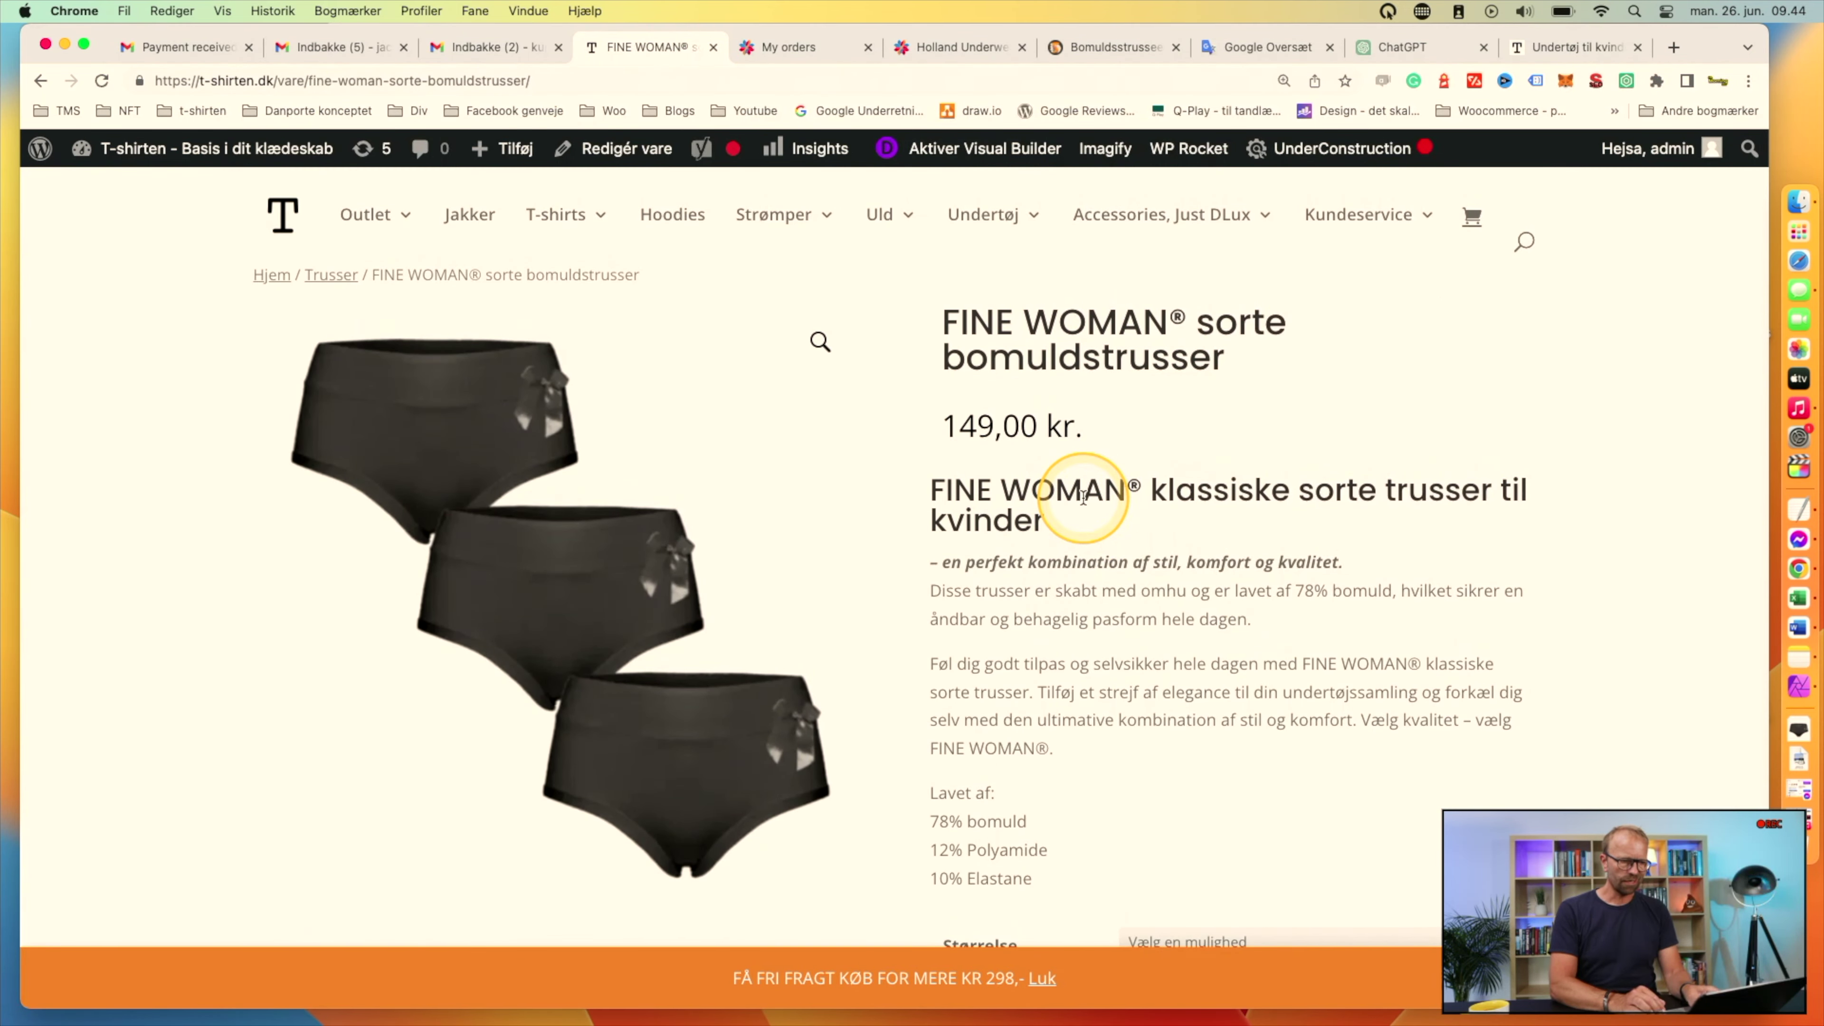
{"action": "scroll", "coordinate": [1081, 495], "scroll_direction": "down", "scroll_amount": 5}
{"action": "scroll", "coordinate": [1082, 495], "scroll_direction": "up", "scroll_amount": 3}
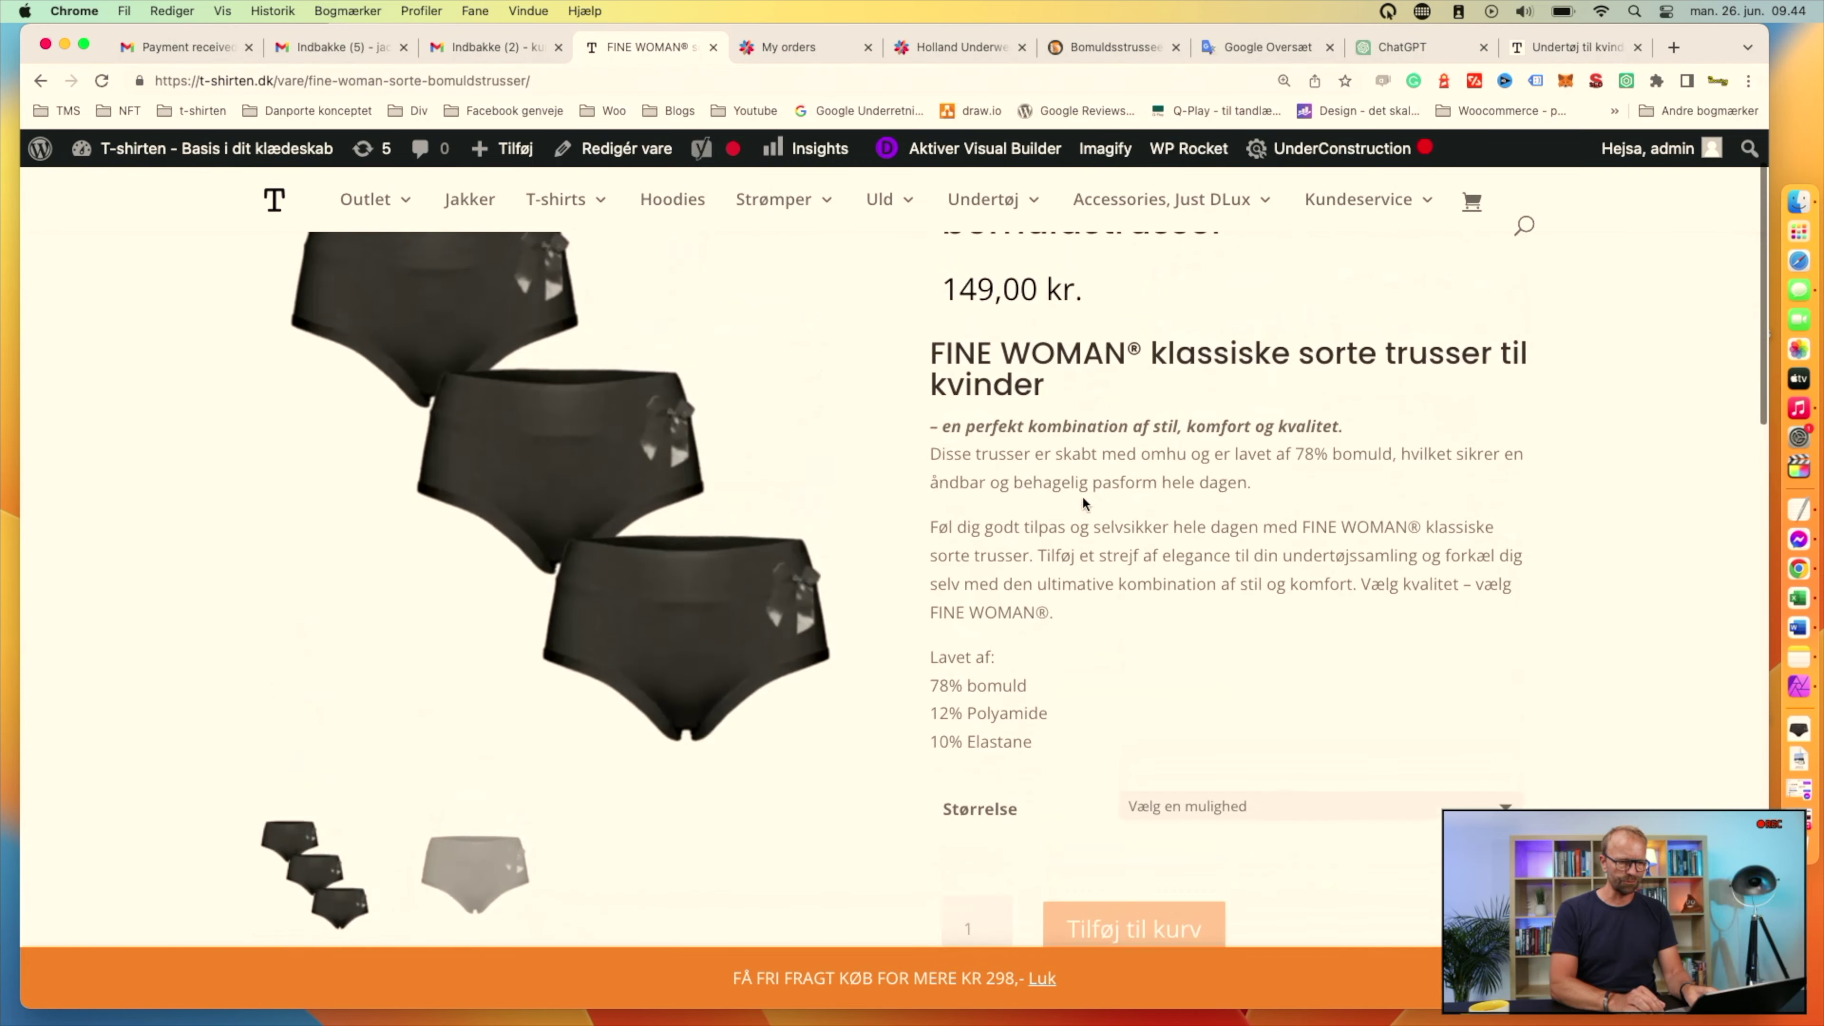
{"action": "scroll", "coordinate": [1082, 495], "scroll_direction": "up", "scroll_amount": 2}
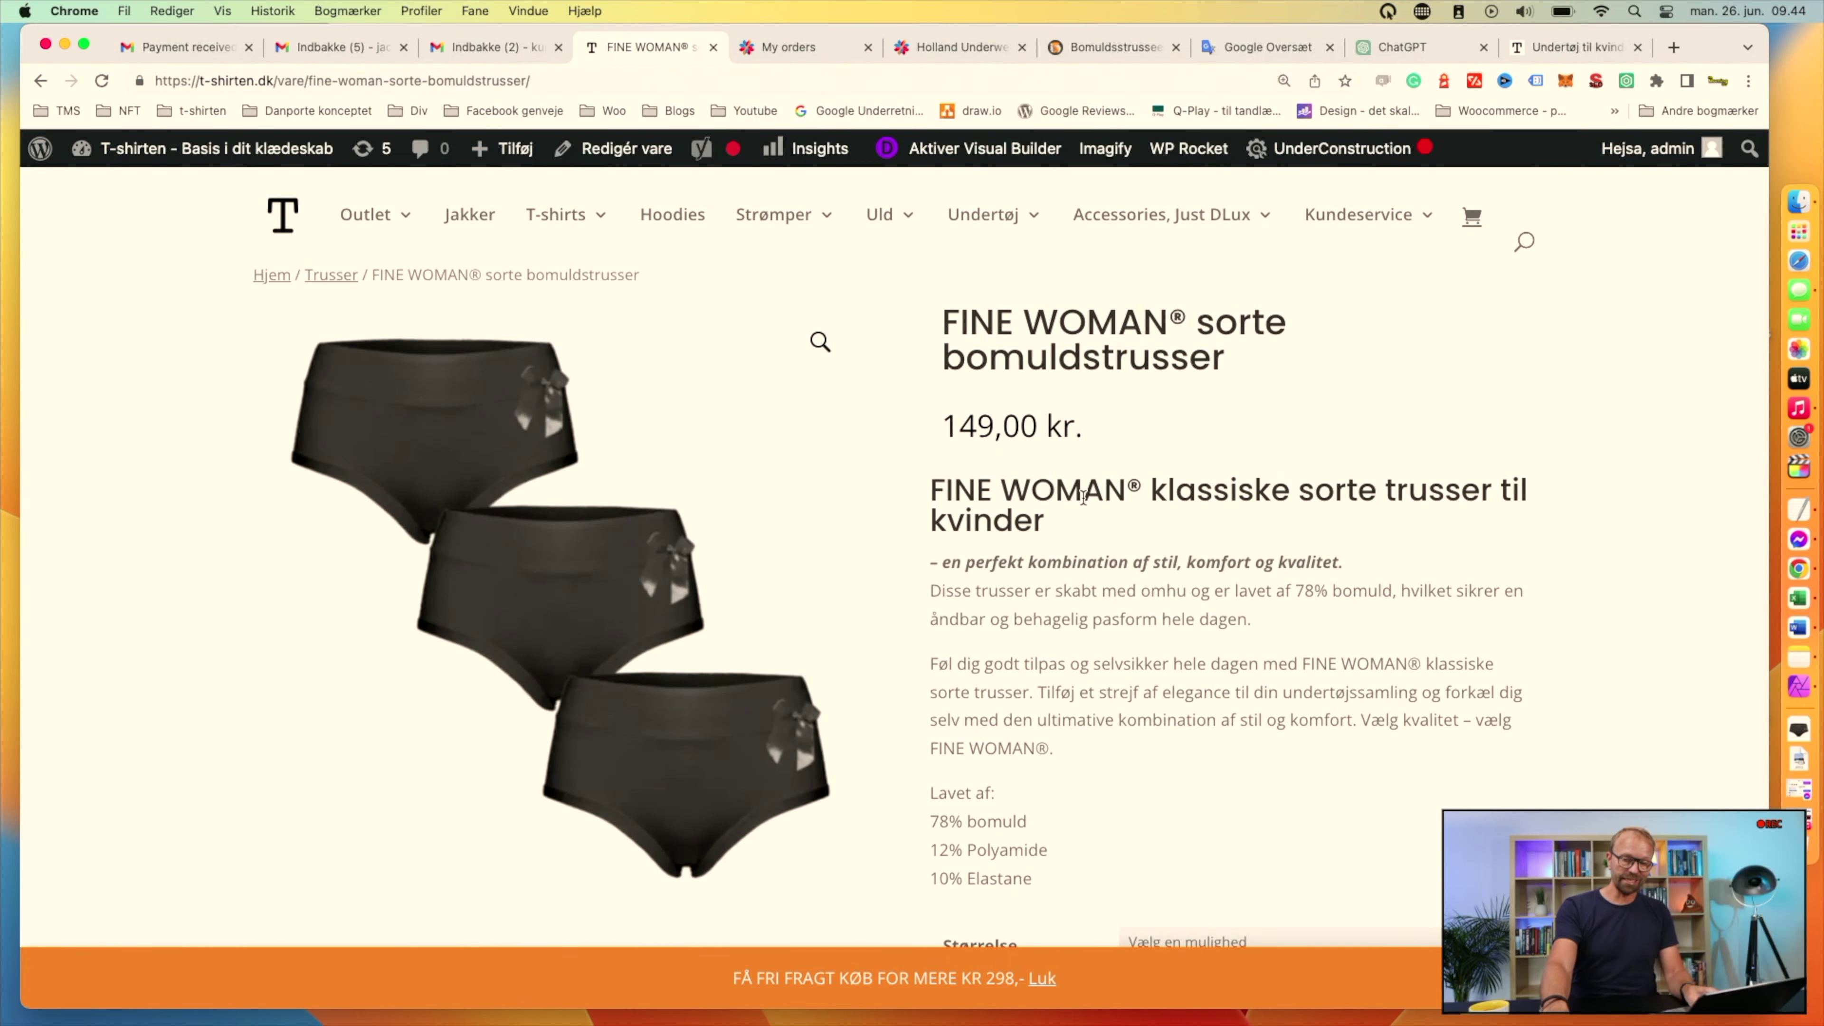